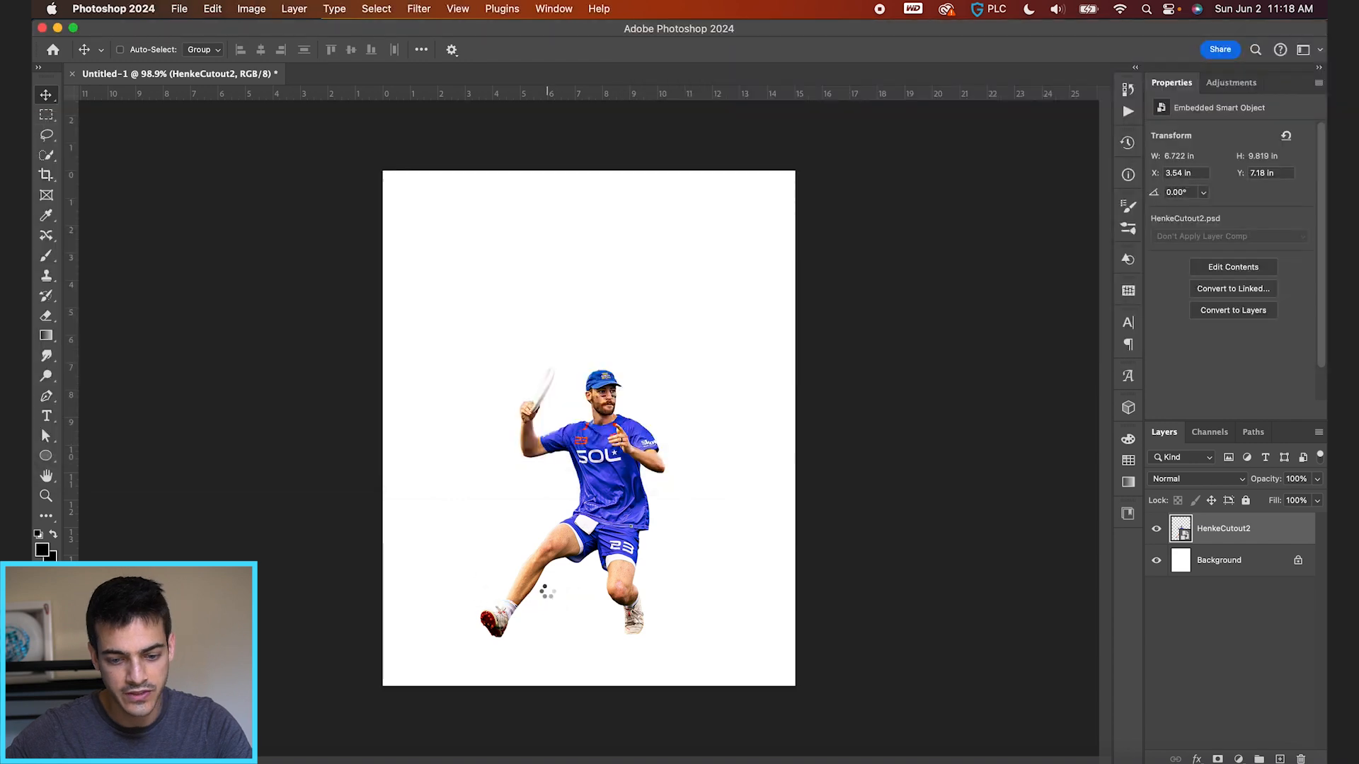
Enlarge the placed henkeCutout4 image to about 10.8 by 18.0 in and commit its placement on the canvas.
left_click_drag(690, 268, 783, 177)
key("Return")
key("super+plus")
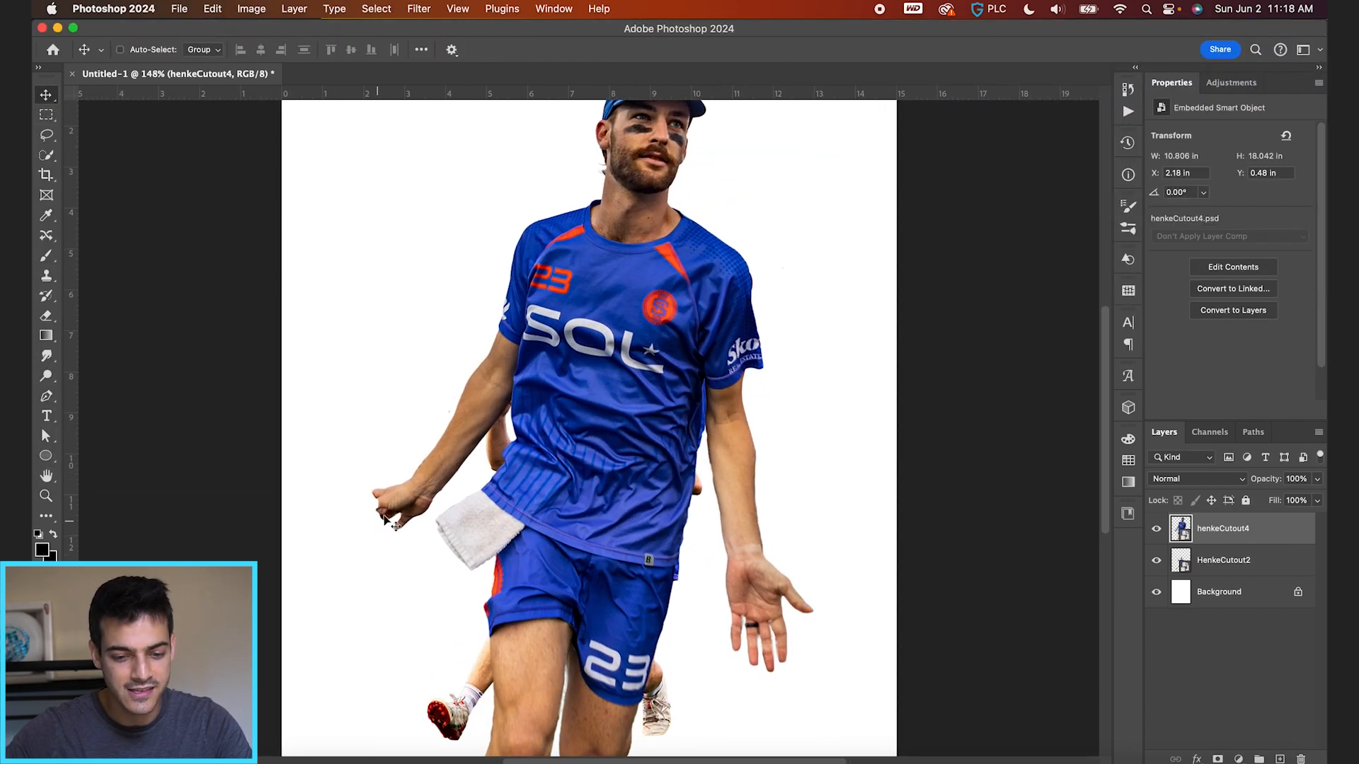
key("super+plus")
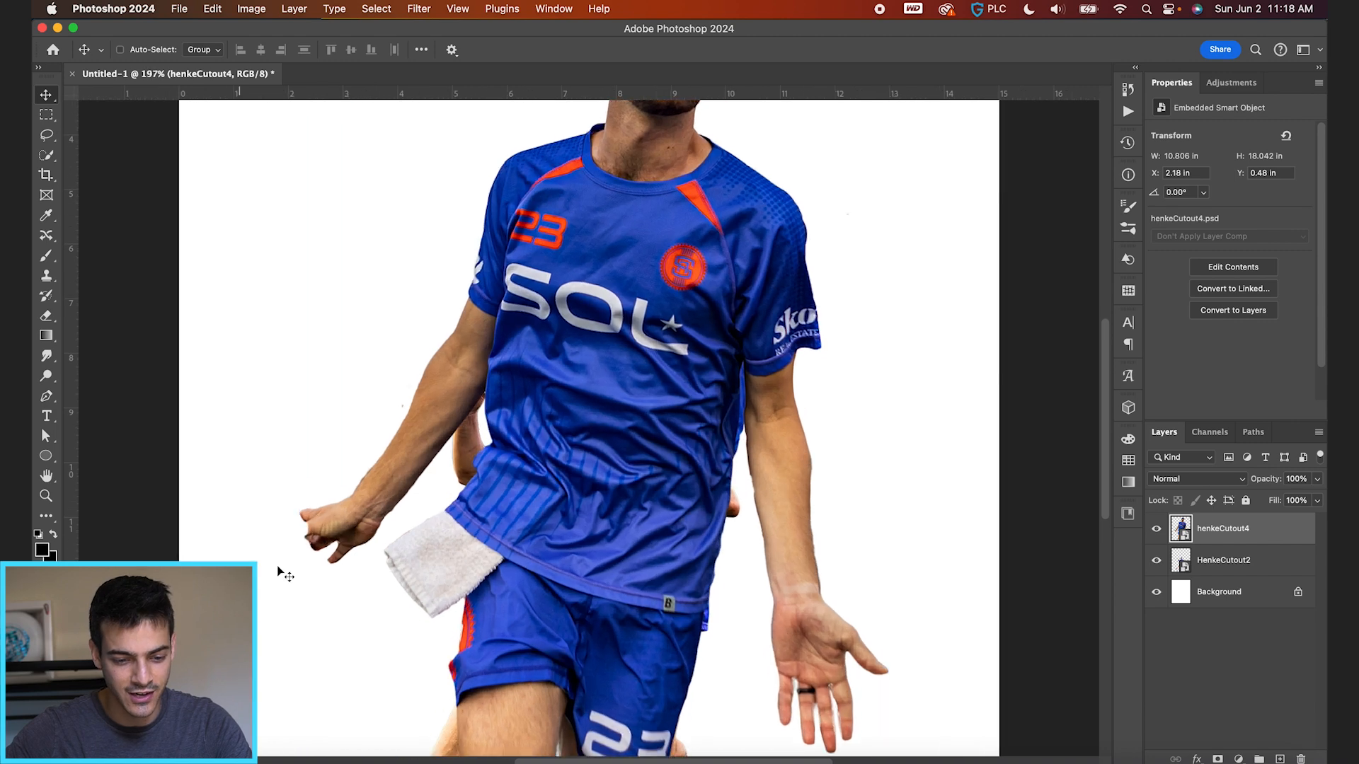
key("super+minus")
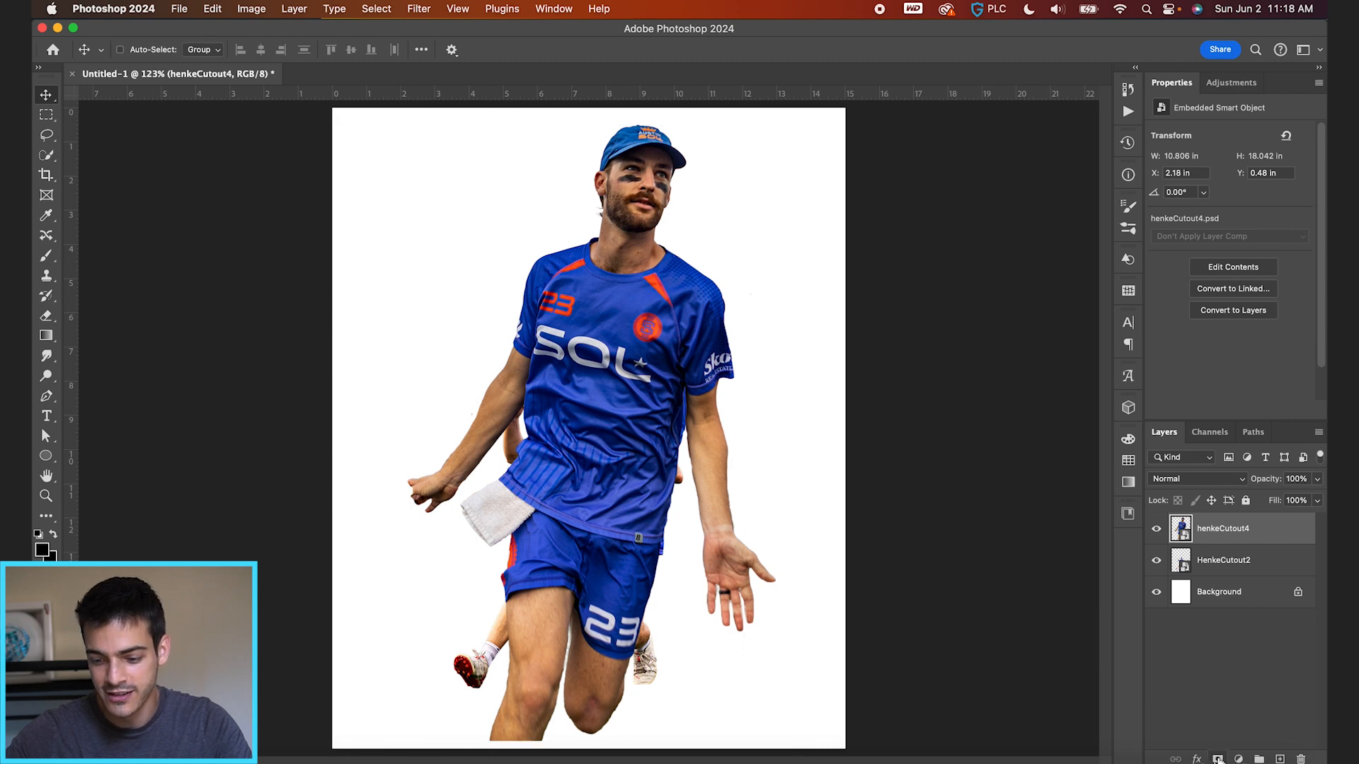
Shrink henkeCutout4 to about 82.4% and position it beside the smaller player so their head sizes can be matched.
left_click_drag(641, 229, 688, 428)
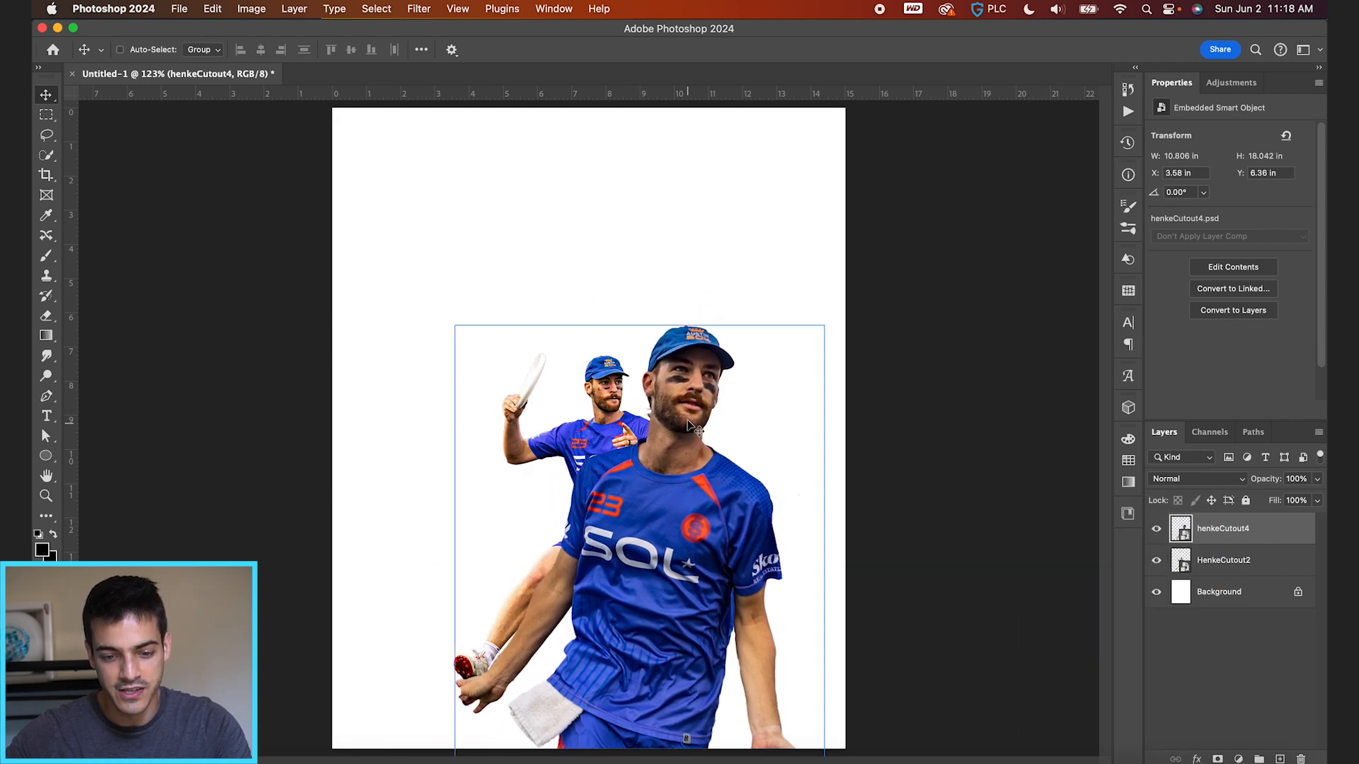
key("super+t")
left_click_drag(831, 316, 737, 470)
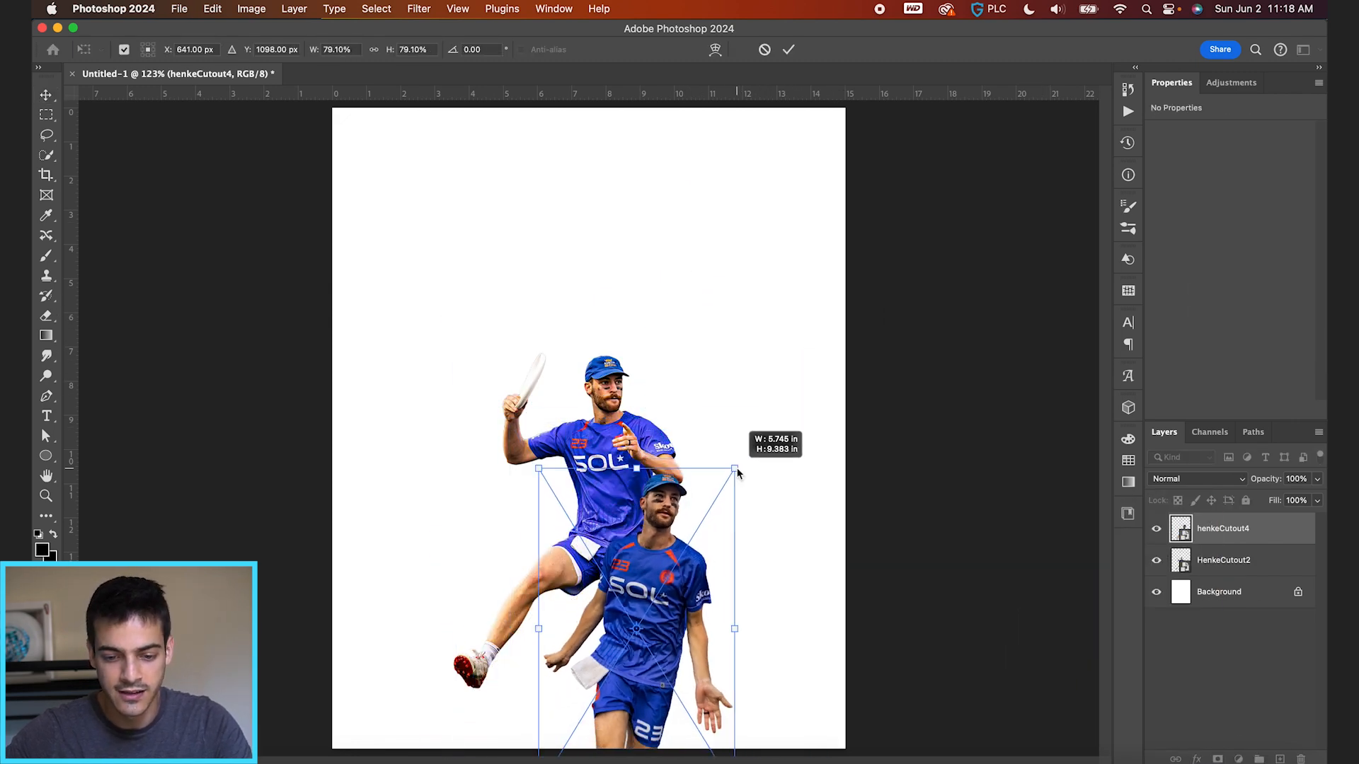
left_click_drag(693, 565, 682, 444)
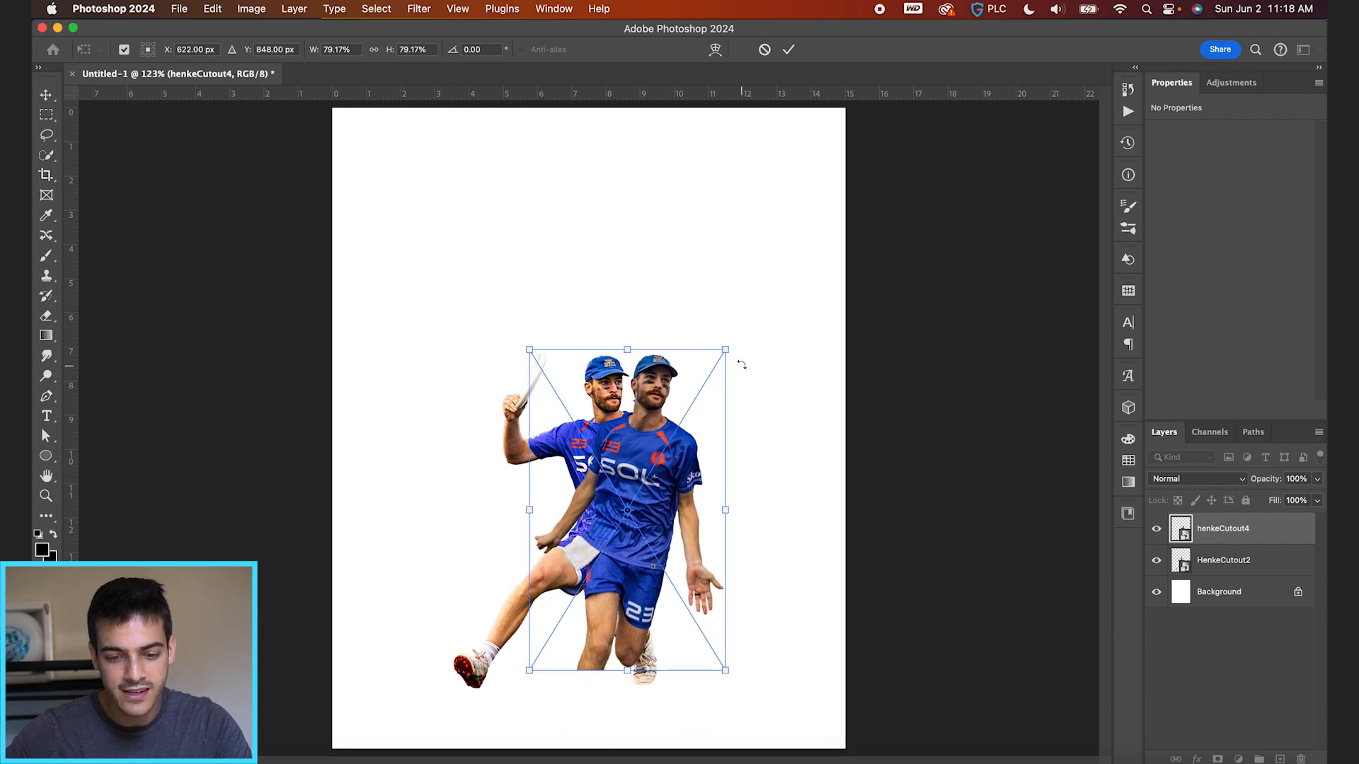
left_click_drag(727, 351, 733, 354)
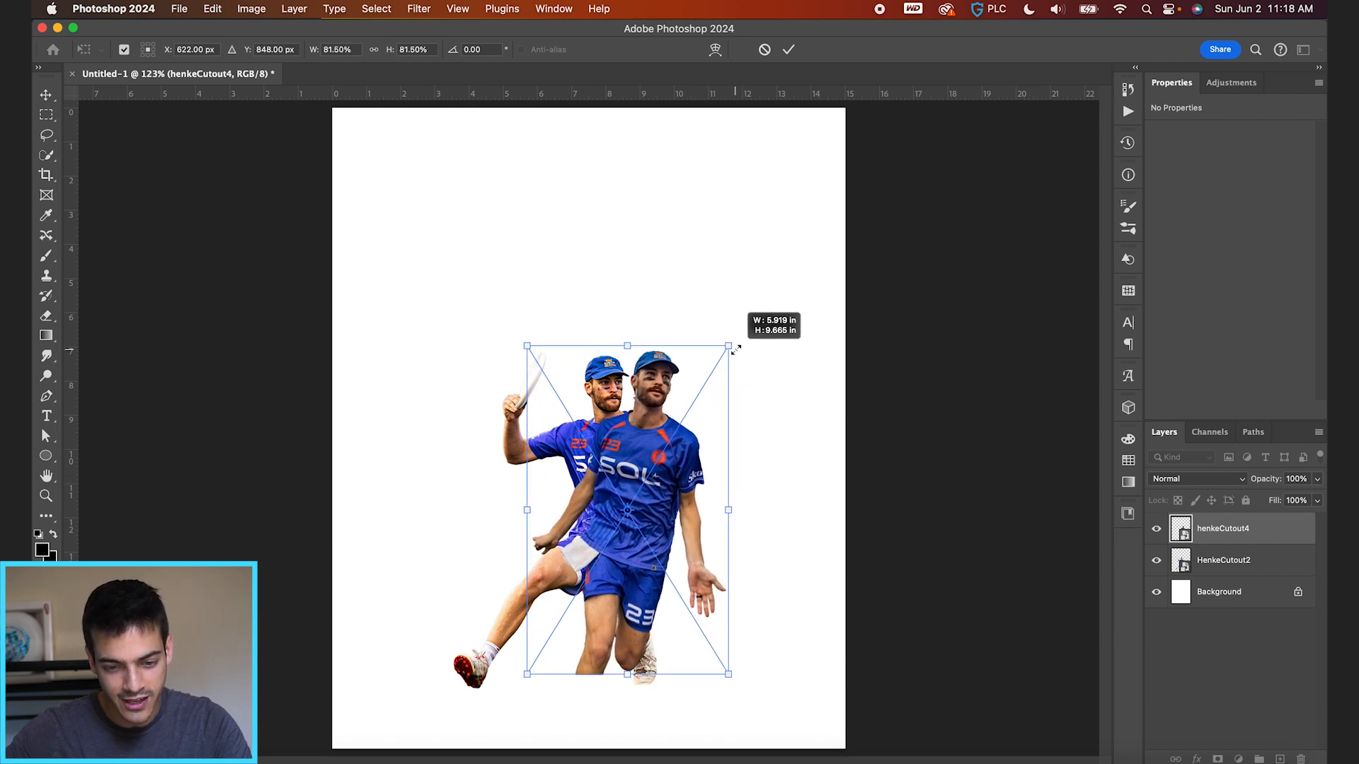
left_click_drag(704, 429, 706, 436)
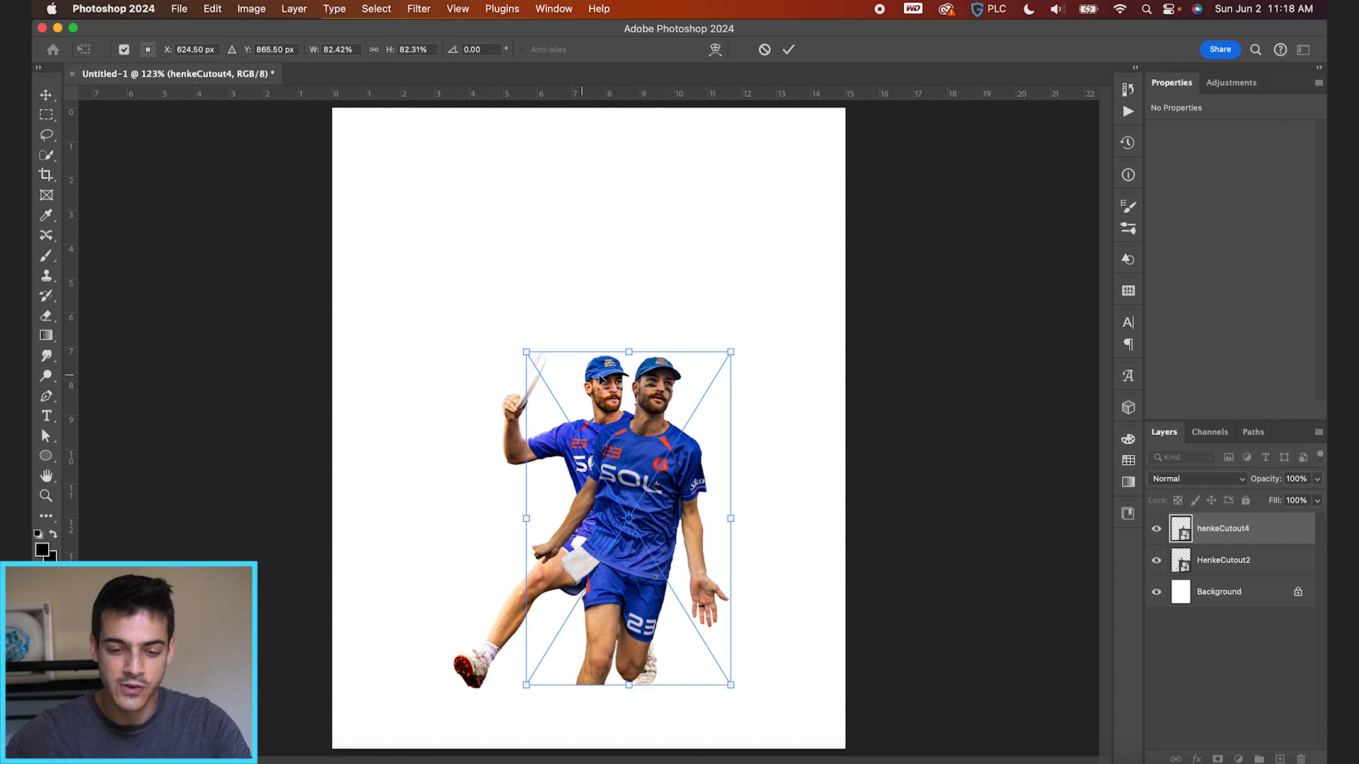
Link henkeCutout4's proportions, multiply its scale by 1.6 to 131.87%, and shift the cutout slightly up the canvas.
left_click(375, 51)
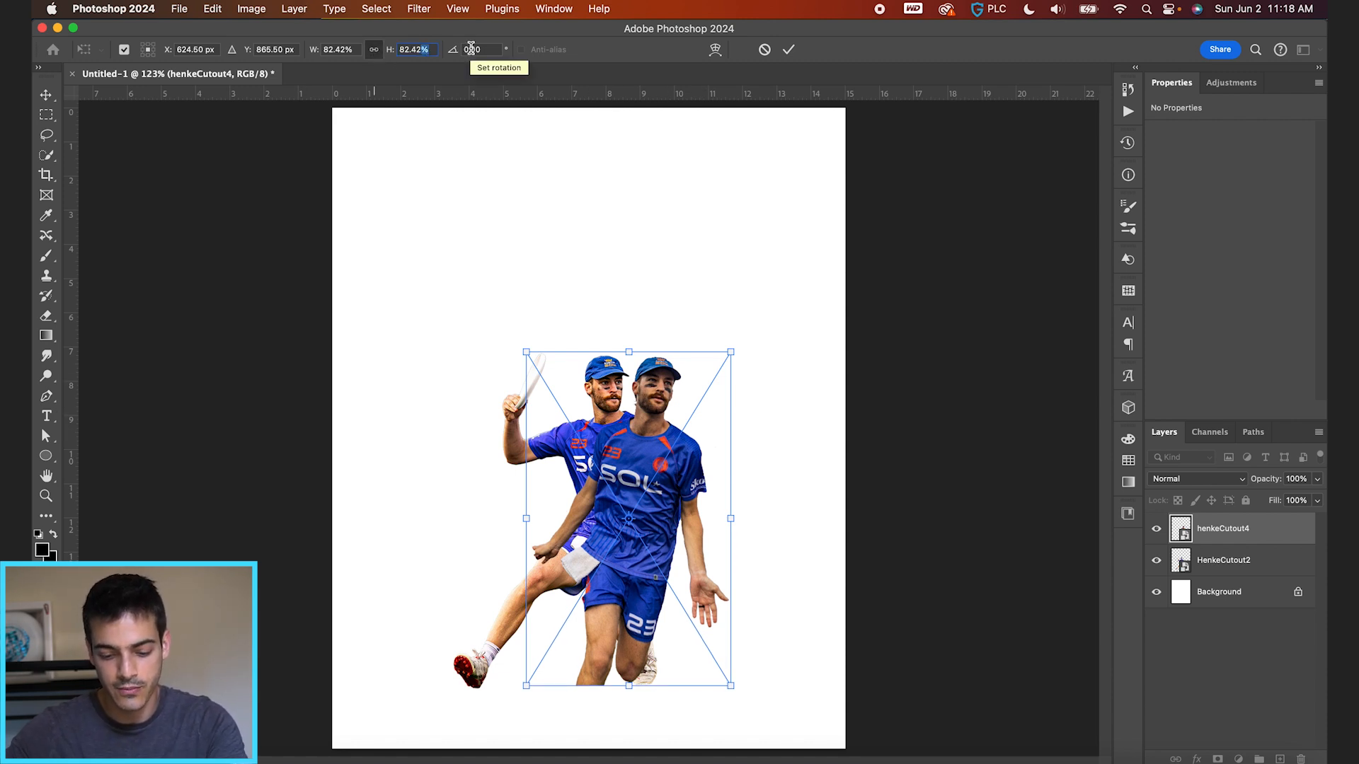
type(".6")
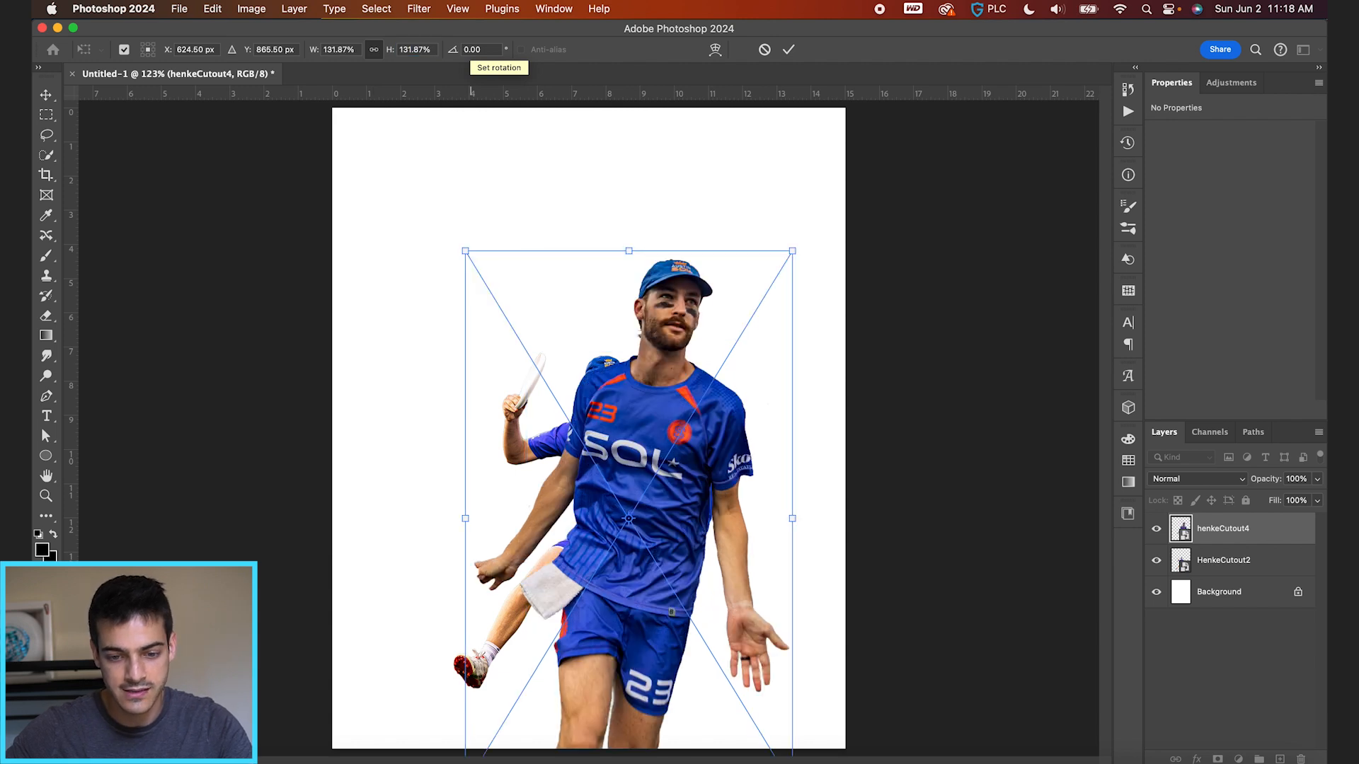
key("Return")
mouse_move(708, 450)
left_mouse_down()
mouse_move(710, 409)
mouse_move(708, 426)
left_mouse_up()
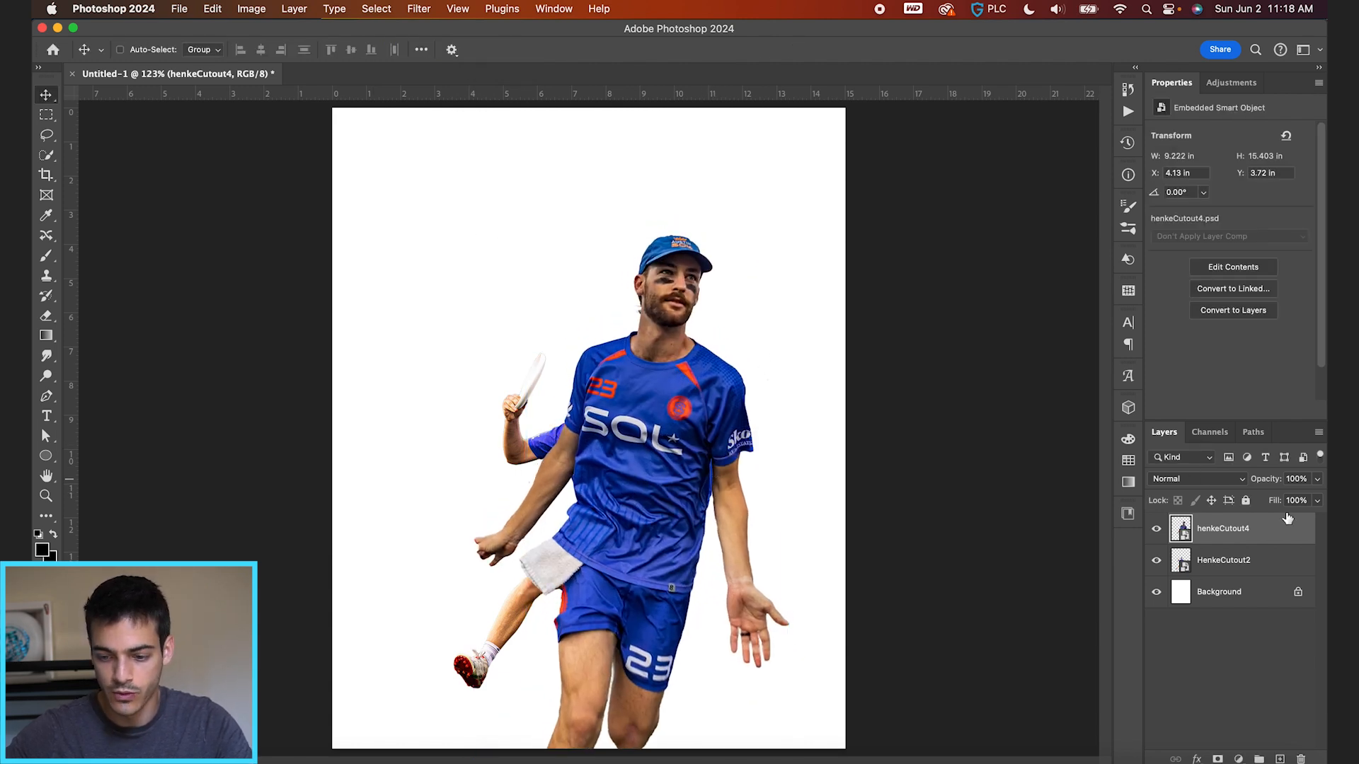
Move HenkeCutout2 above henkeCutout4 and fade out henkeCutout4's lower body with a linear gradient on a new layer mask.
left_click(1232, 559)
left_click_drag(1232, 560, 1232, 522)
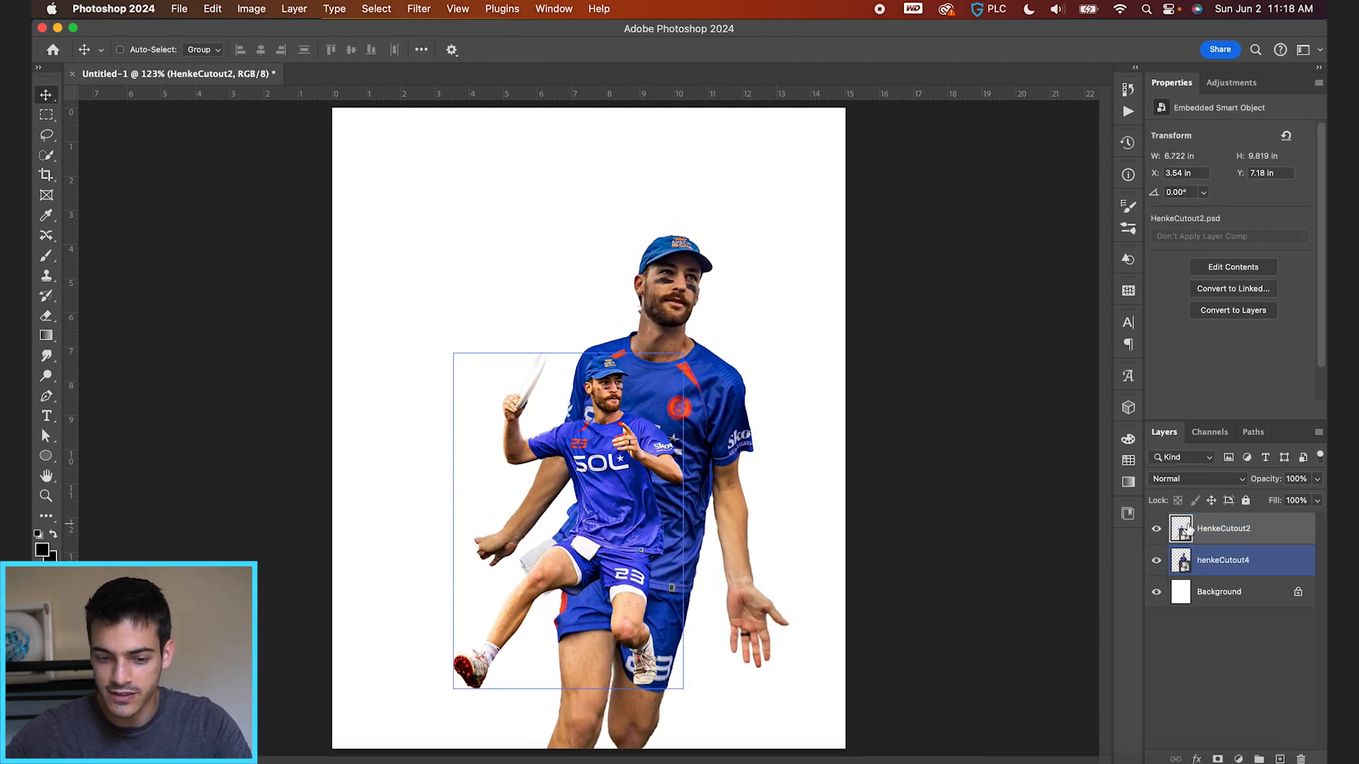
left_click(1183, 561)
left_click(1219, 758)
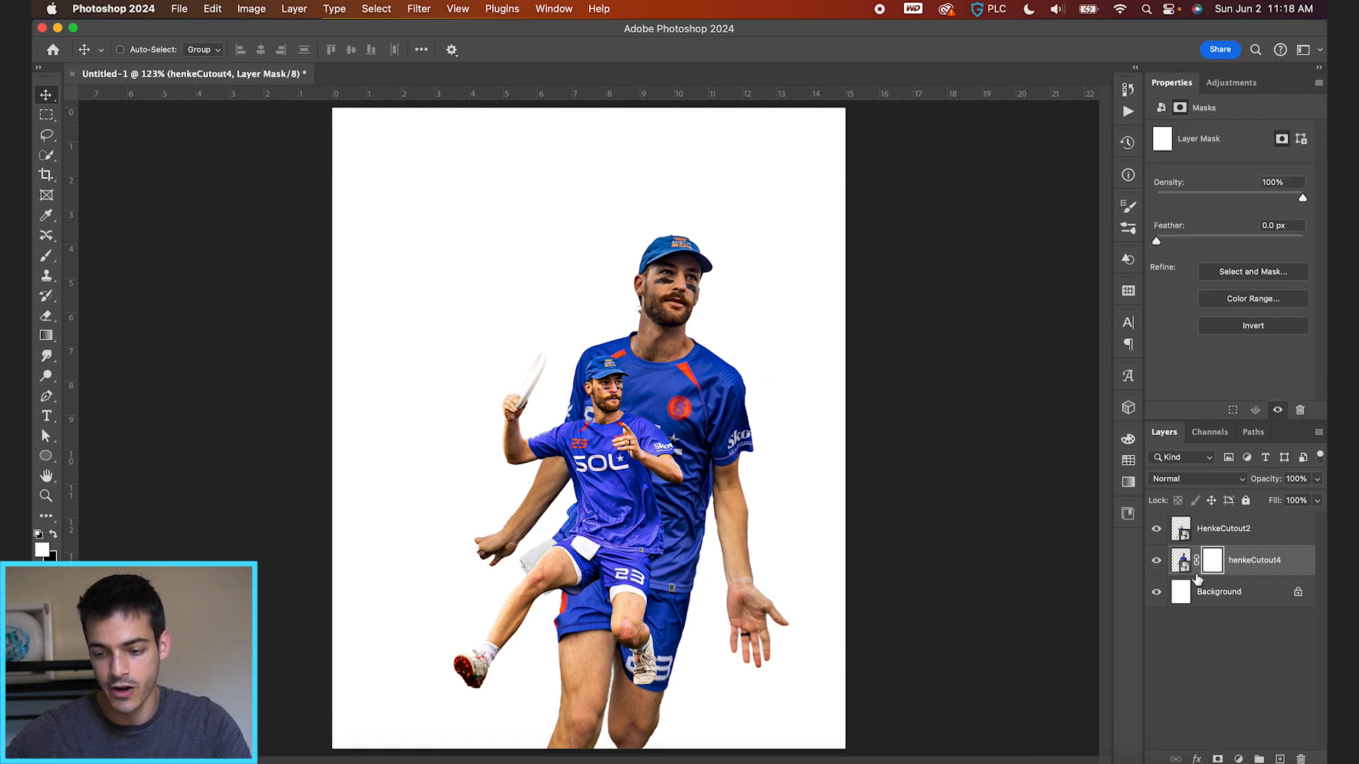
key("g")
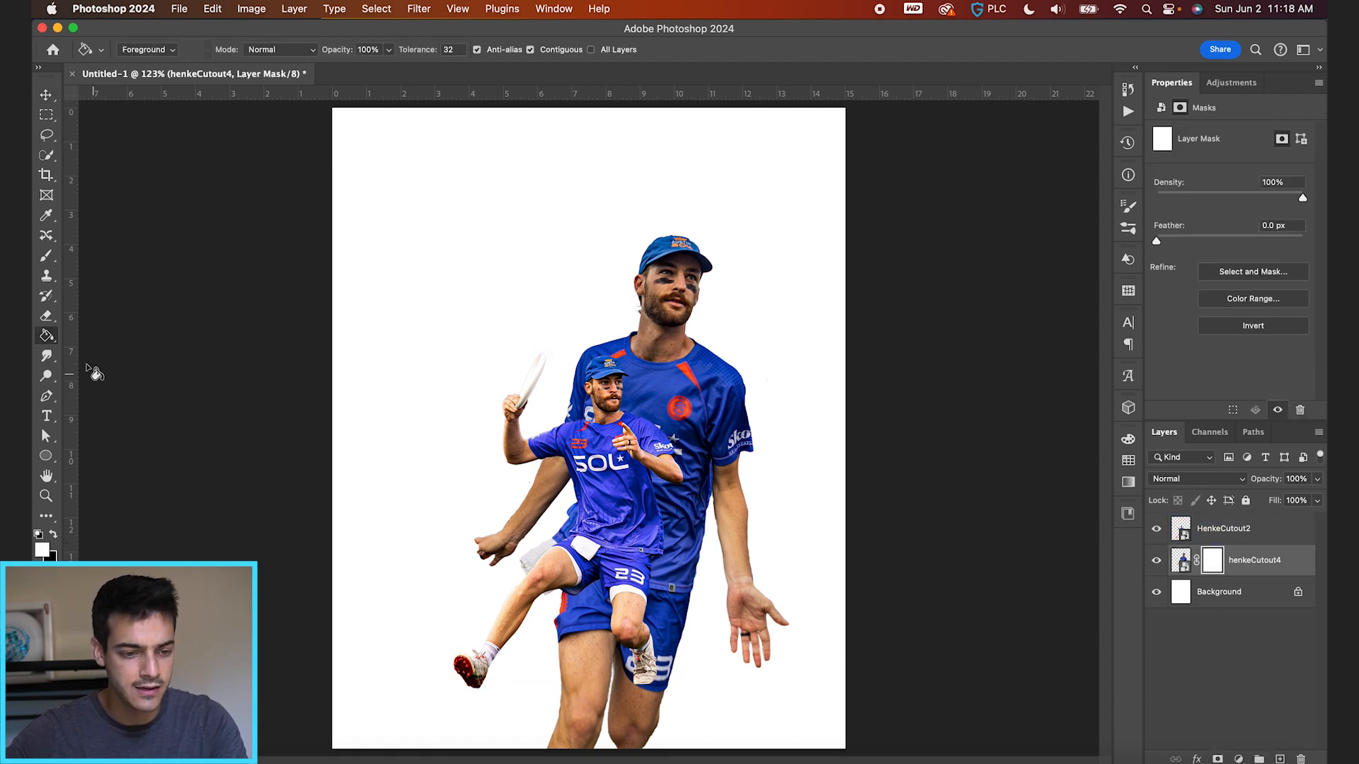
left_click_drag(630, 536, 630, 361)
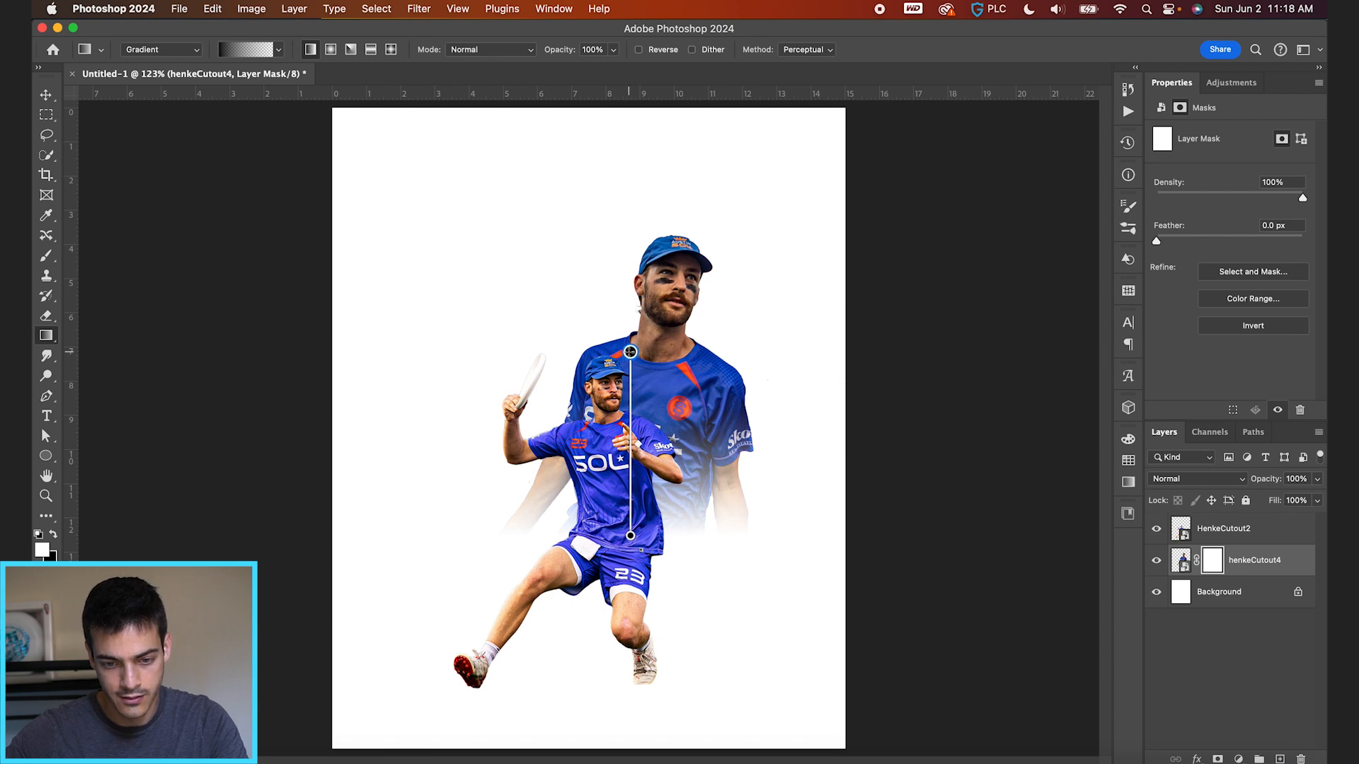
Scale the masked henkeCutout4 by 1.6 to 160% and move it down to about X 1.52 in, Y 1.4 in.
key("v")
left_click(1182, 560)
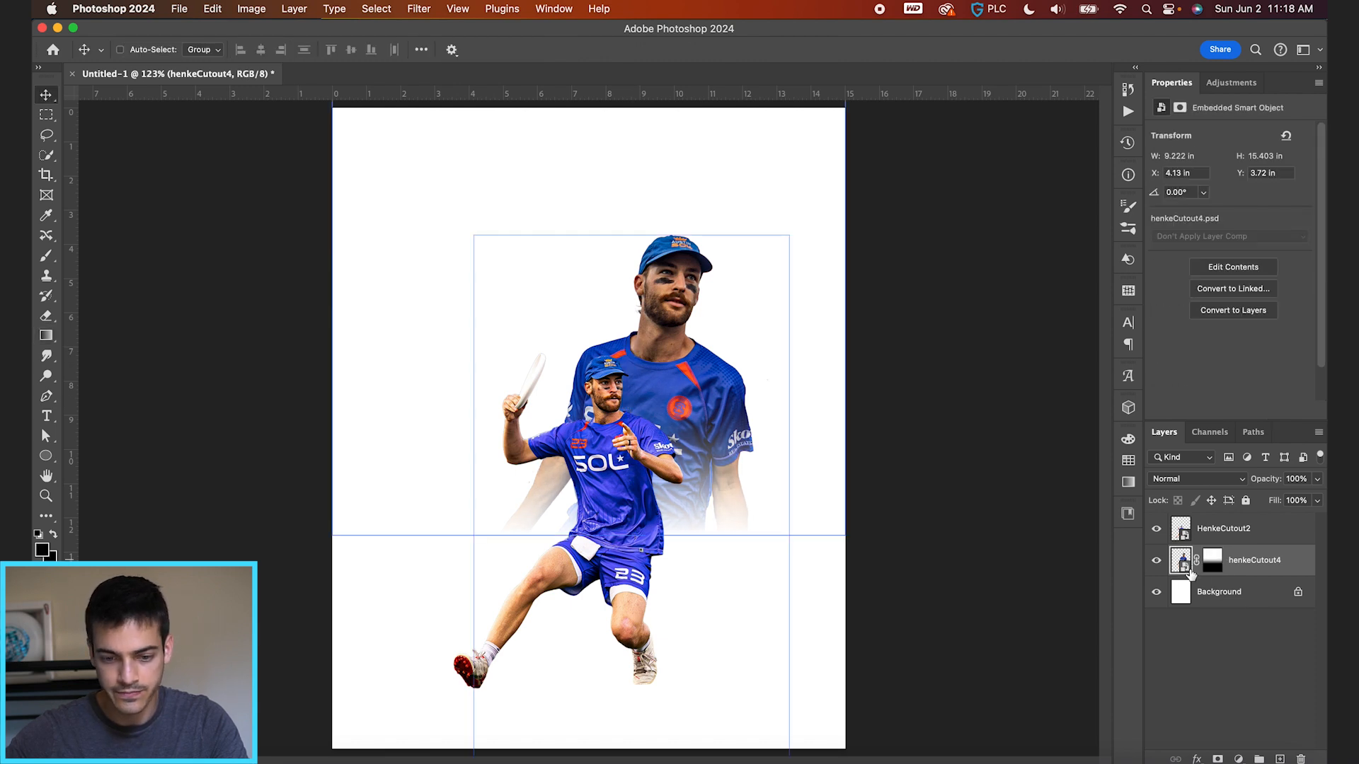
key("super+t")
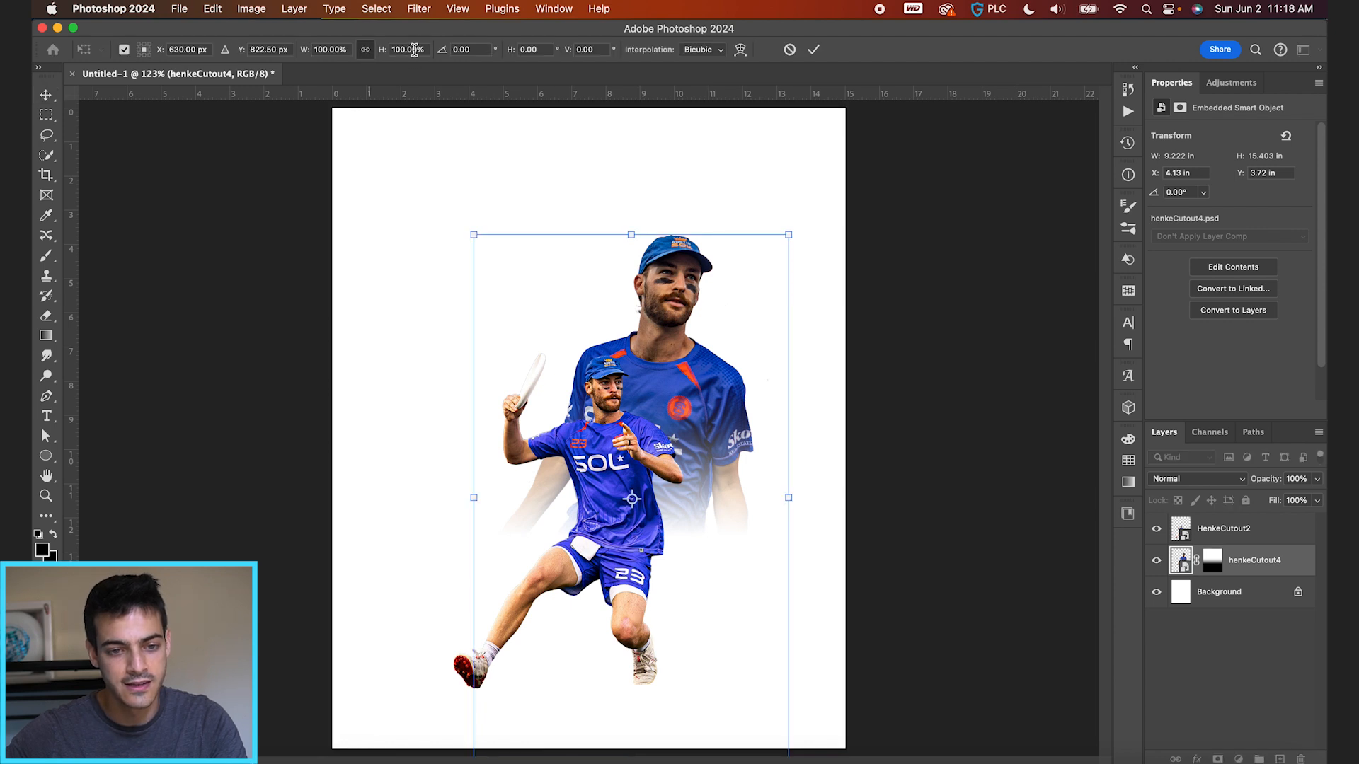
type(".6")
key("Return")
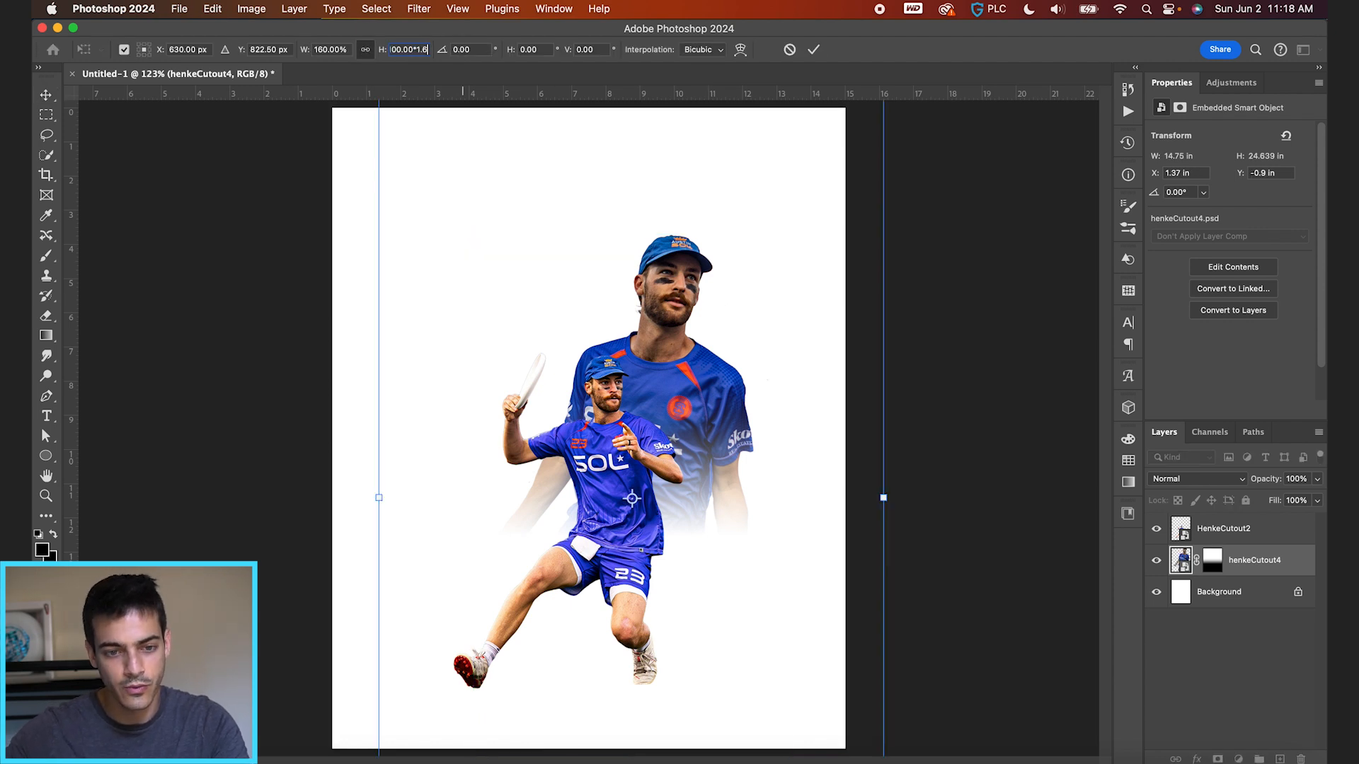
key("Return")
left_click_drag(796, 292, 806, 368)
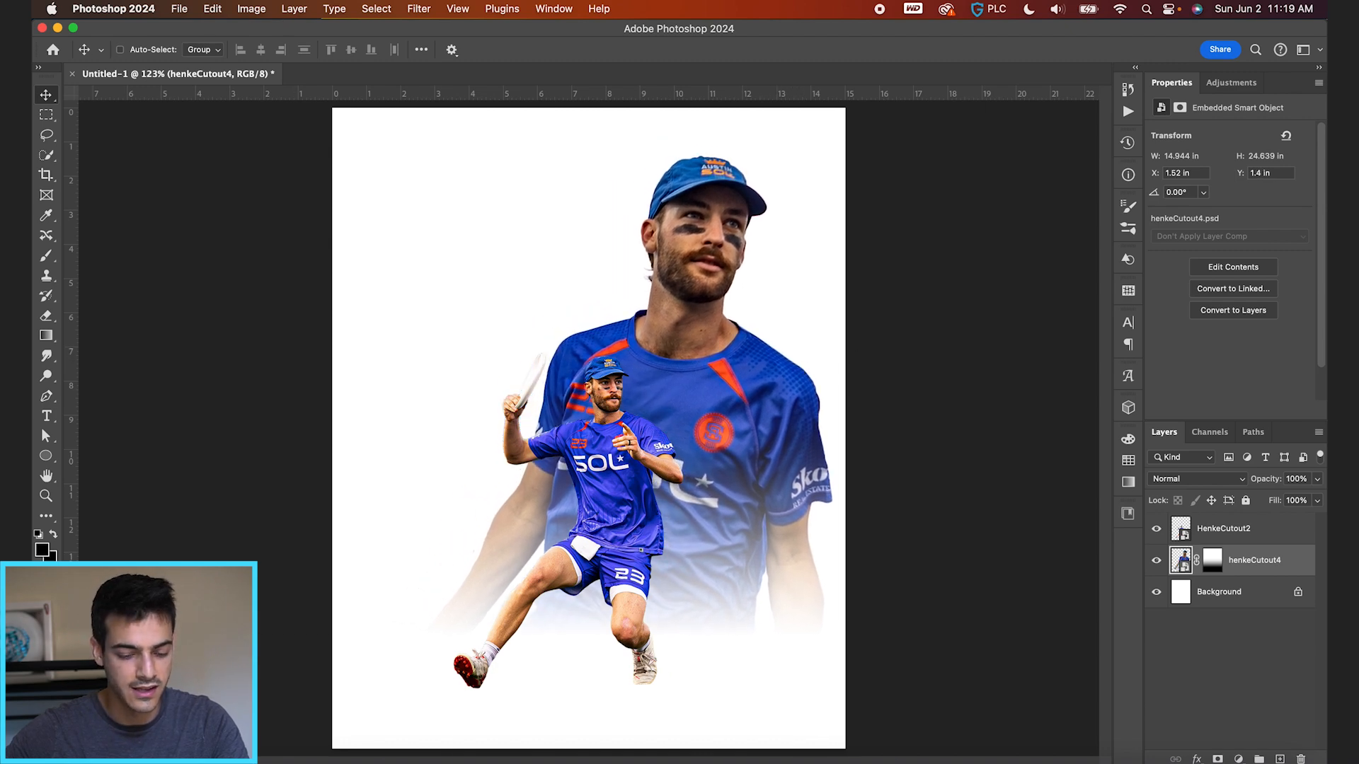
Switch to Finder, preview the cutout files, and place HenkeCutout1.psd in the Photoshop document.
key("super+Tab")
key("space")
key("Up")
key("Up")
key("Up")
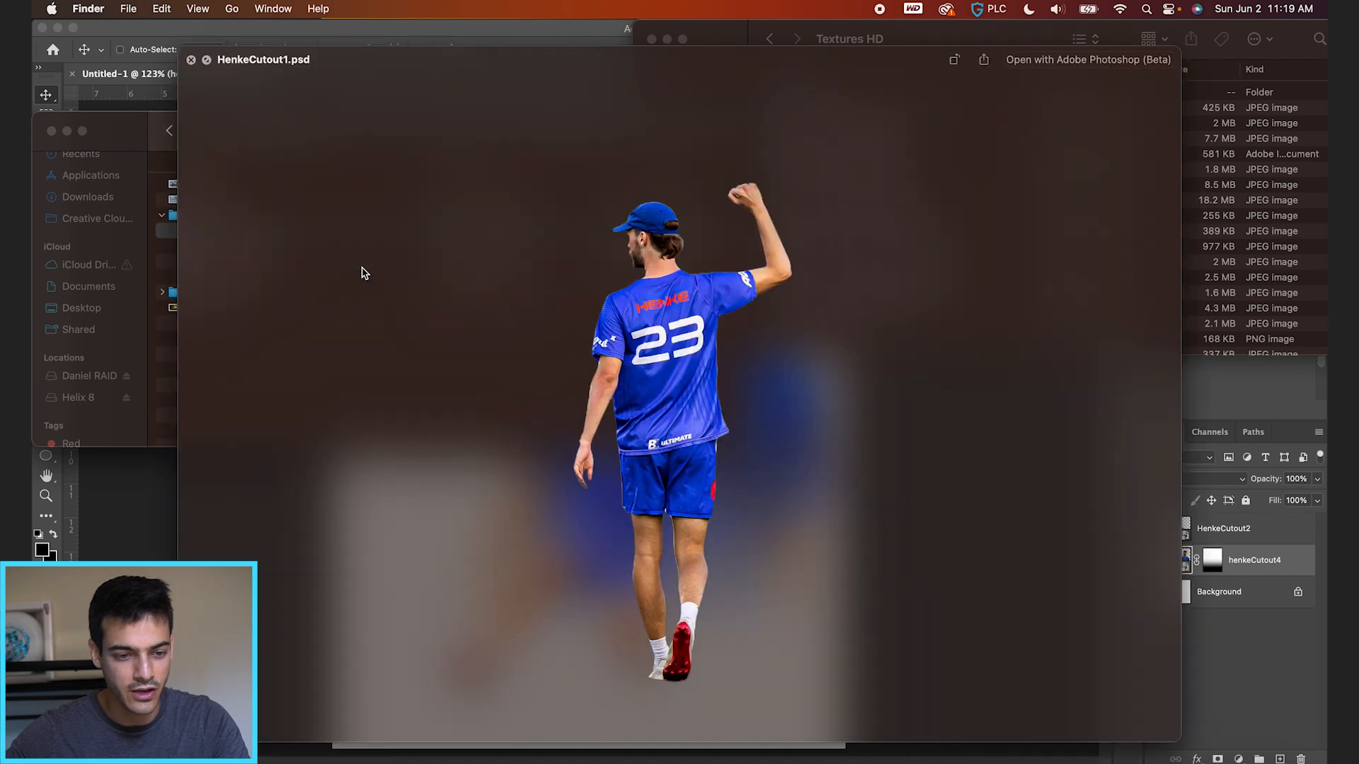
key("space")
key("super+Tab")
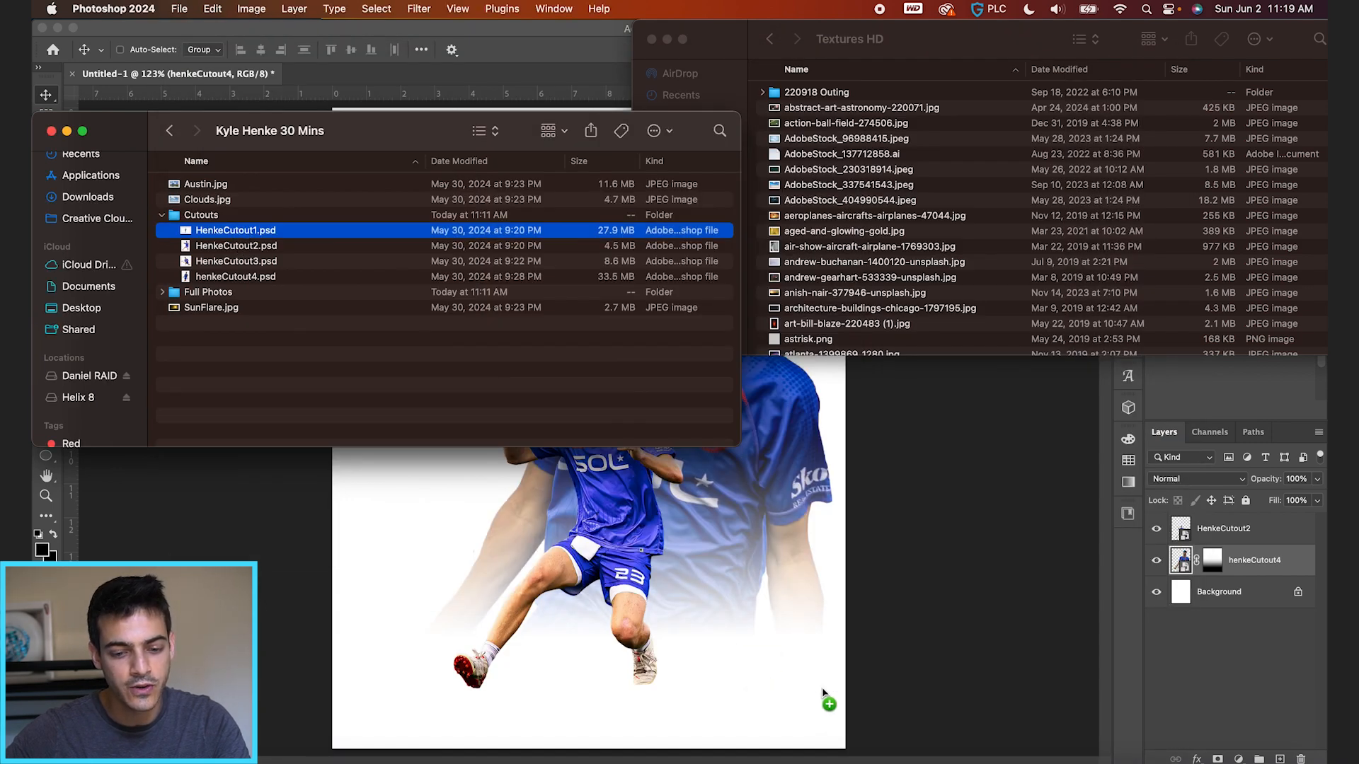
Enlarge the back-view HenkeCutout1 to about 259%, position it beside the large portrait, and commit the placement.
left_click_drag(774, 303, 1074, 104)
left_click_drag(732, 381, 723, 374)
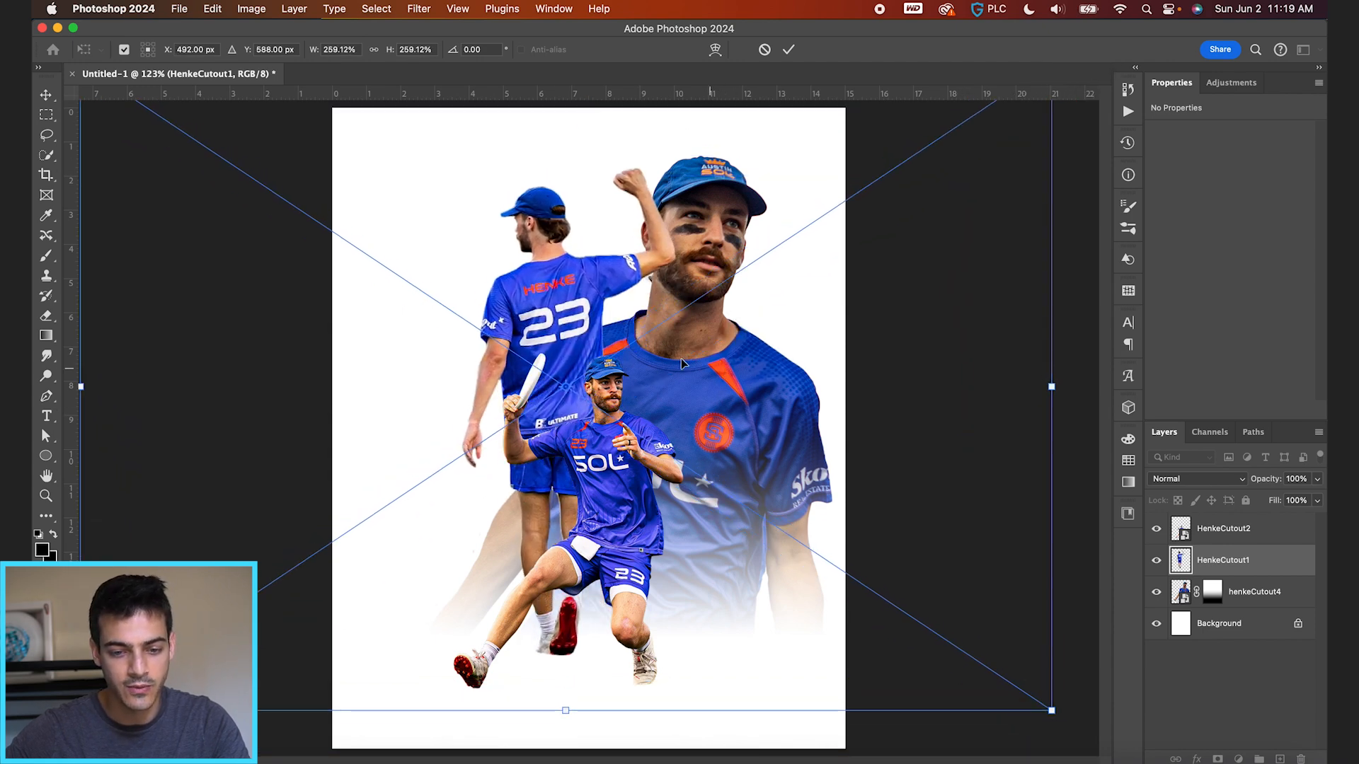
key("super+0")
key("Return")
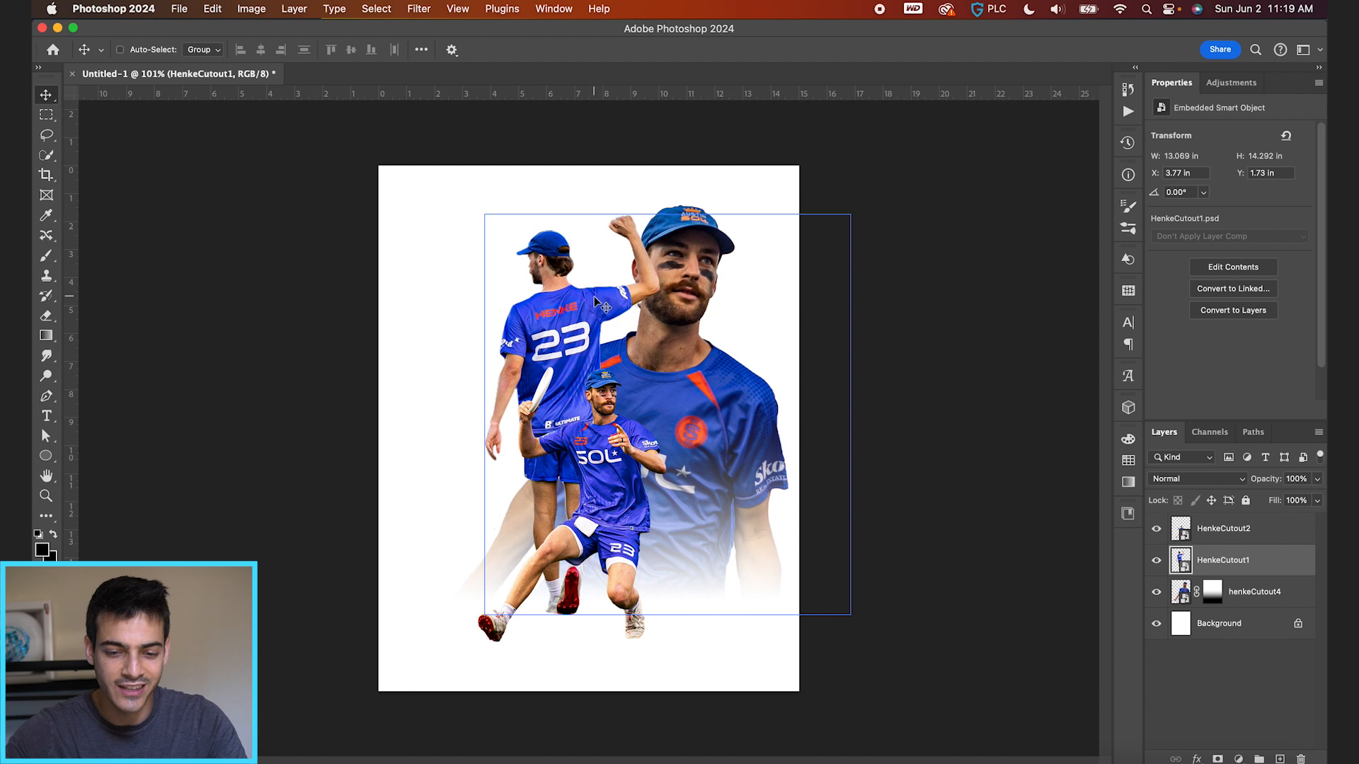
Move the HenkeCutout1 layer below henkeCutout4 and shift the figure down to about X 3.55 in, Y 3.04 in.
left_click(672, 304, "super")
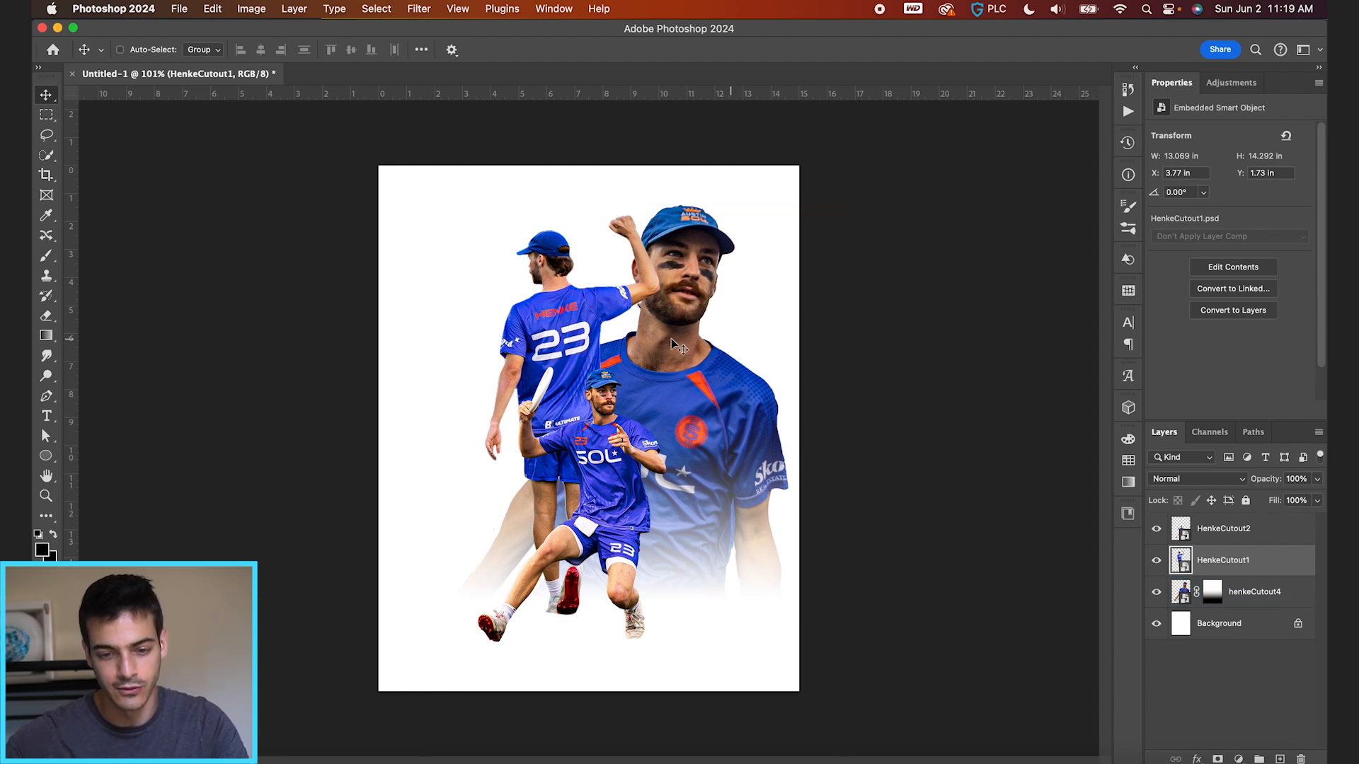
left_click_drag(1180, 564, 1189, 609)
left_click_drag(613, 383, 605, 388)
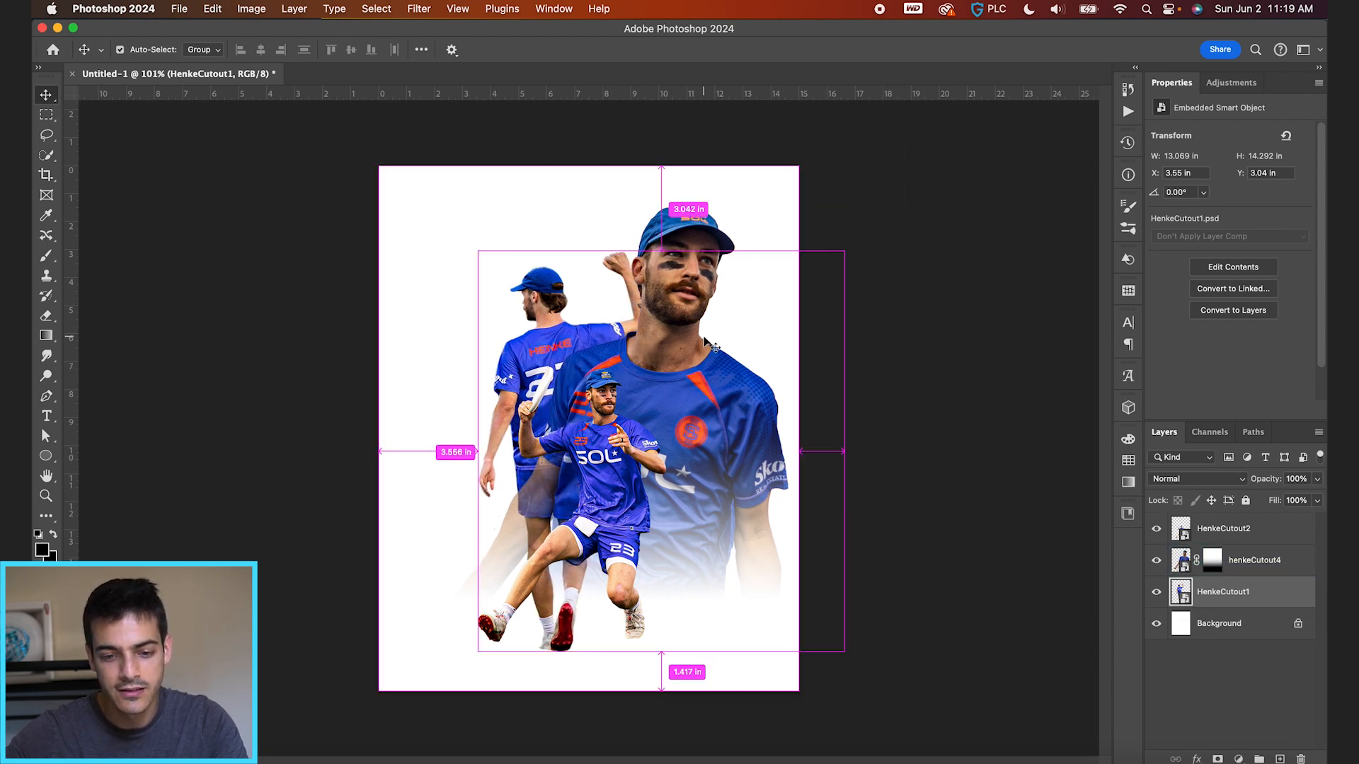
Enlarge HenkeCutout1 to about 24.2 by 26.5 in as the largest background figure, positioned at about X 2.09 in, Y 0.55 in.
key("super+t")
left_click_drag(964, 182, 1217, 29)
left_click_drag(858, 397, 873, 472)
key("super+minus")
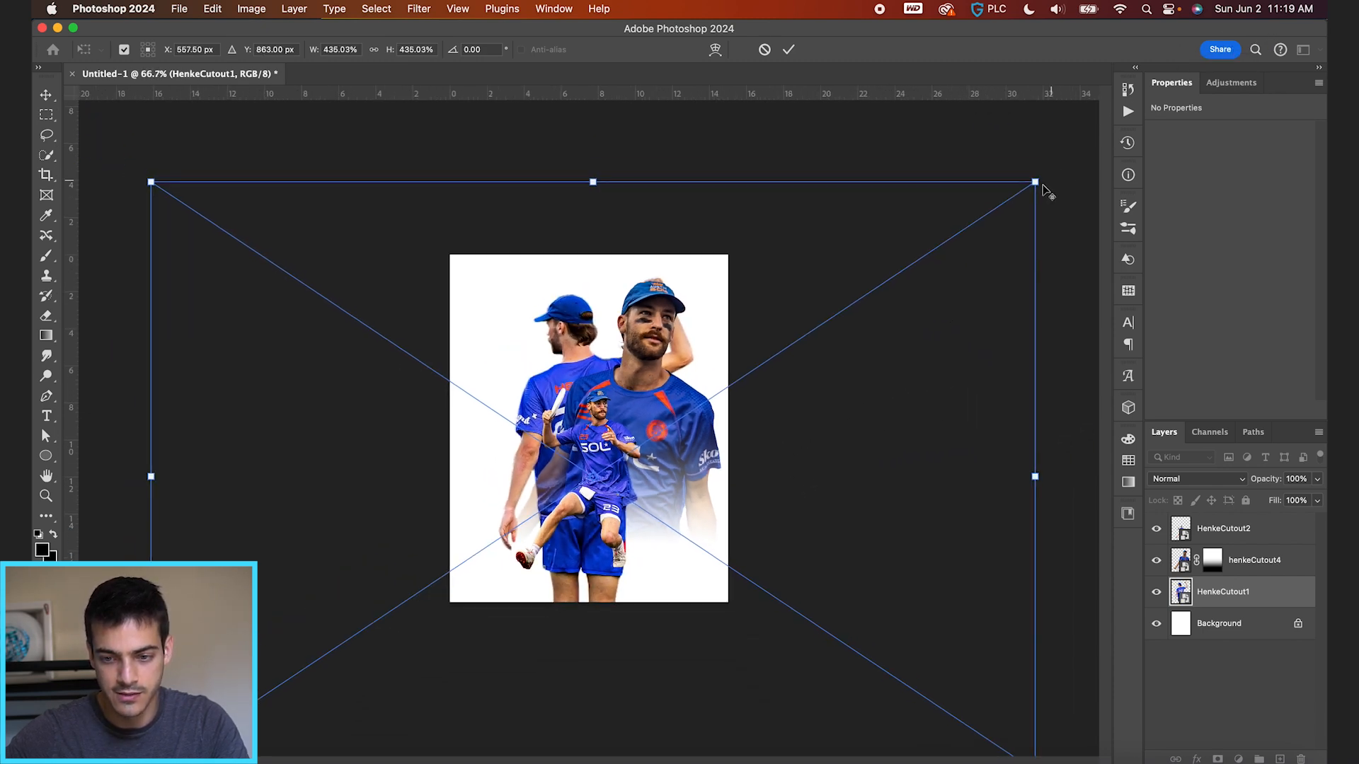
left_click_drag(1056, 168, 1083, 147)
mouse_move(949, 368)
left_mouse_down()
mouse_move(949, 388)
mouse_move(943, 376)
left_mouse_up()
key("Return")
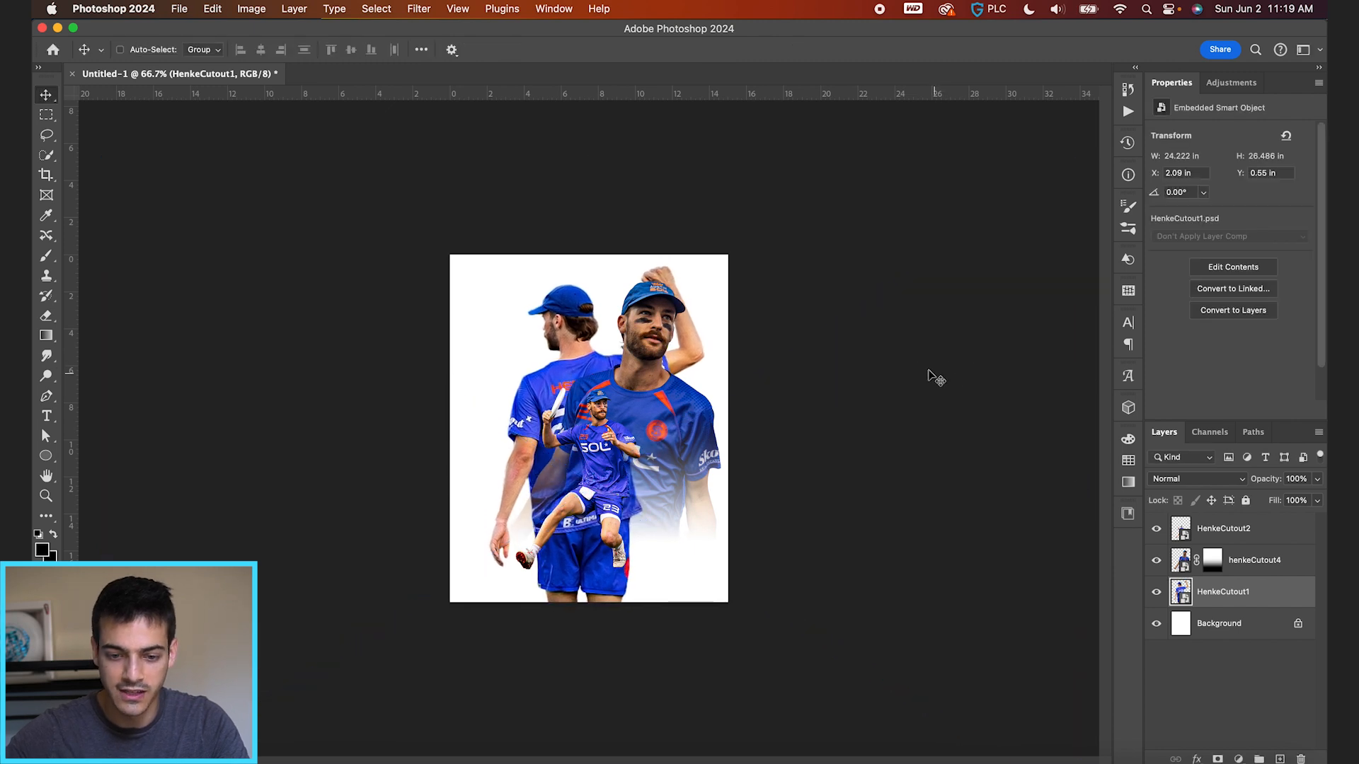
Divide henkeCutout4's scale by 1.6 to reach 62.5% and move it up in front of the back-view figure.
left_click(1211, 566)
key("super+t")
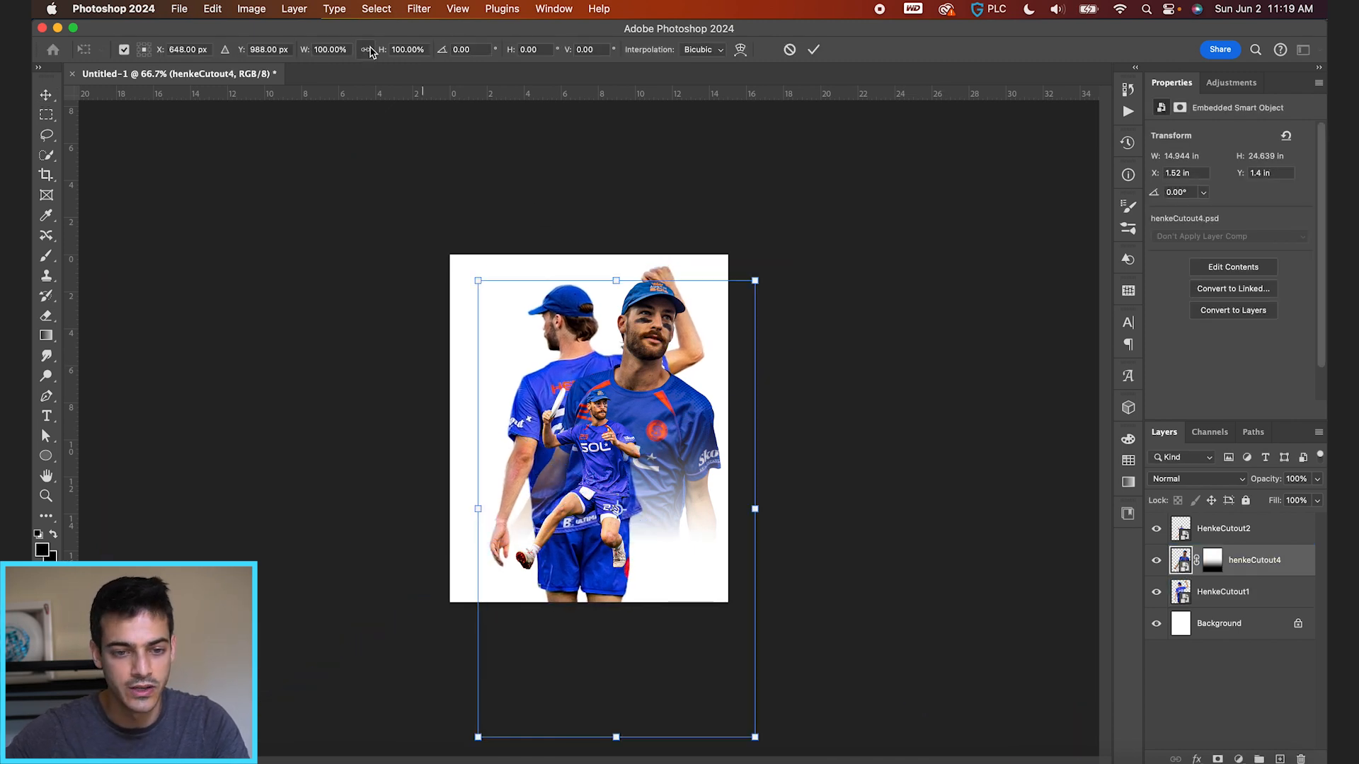
type("62.5")
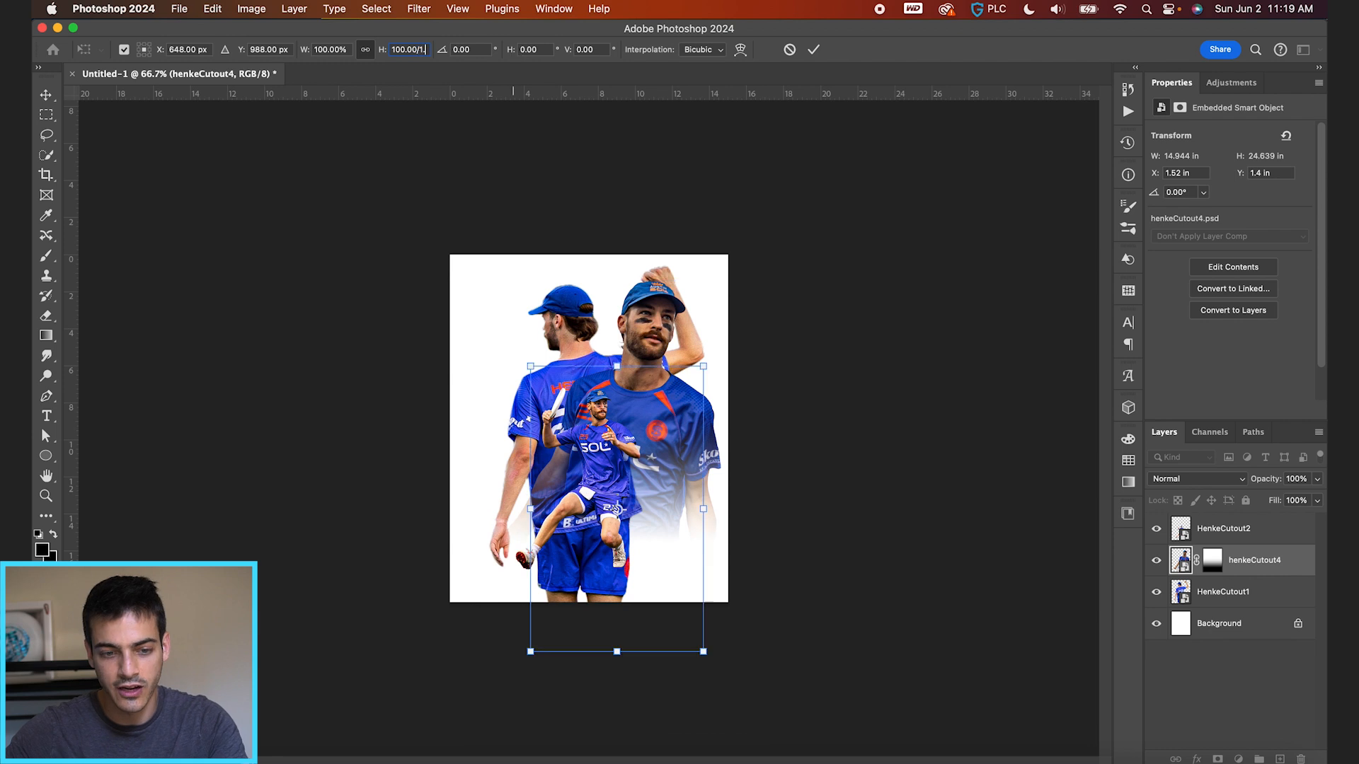
key("Return")
key("Return")
key("super+0")
left_click_drag(741, 472, 748, 394)
Add a layer mask to HenkeCutout1 and fade out its lower body with a vertical linear gradient.
left_click(1184, 584)
left_click(1218, 759)
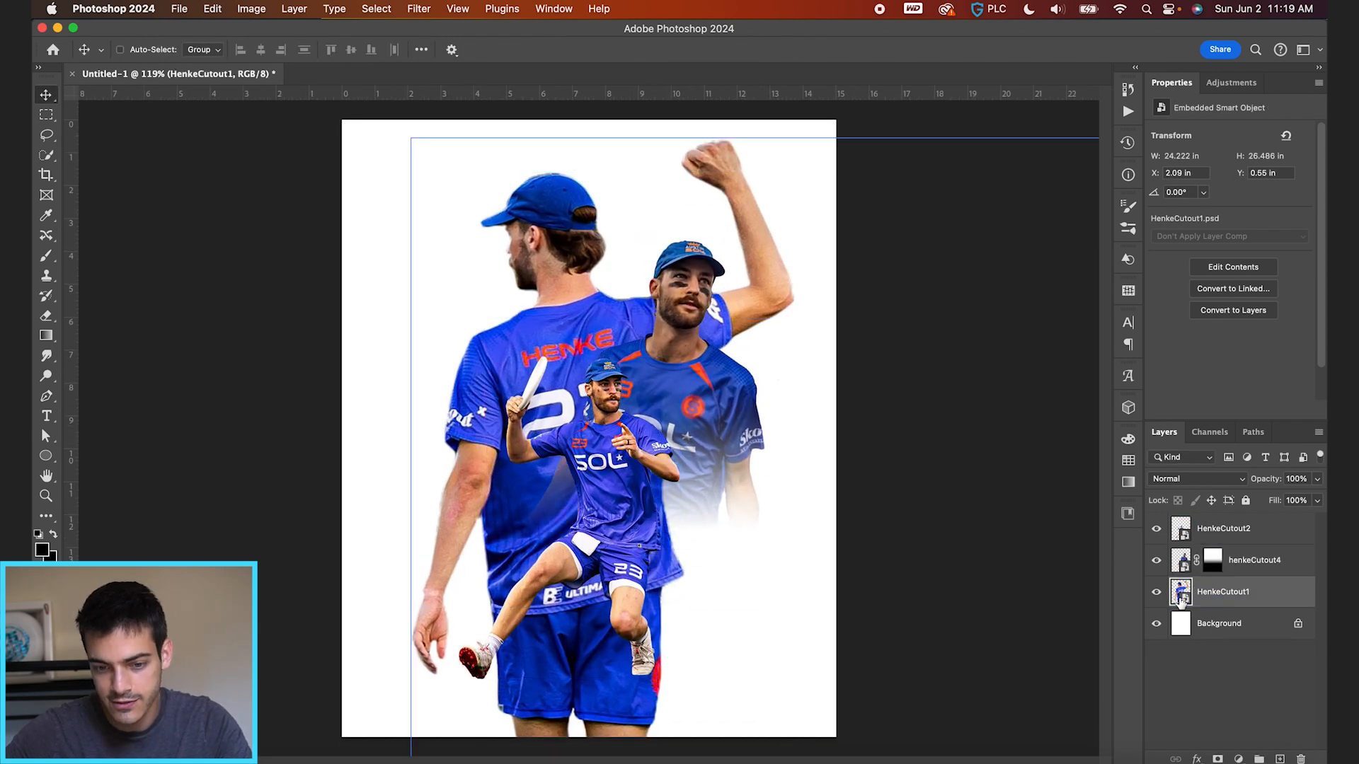
key("g")
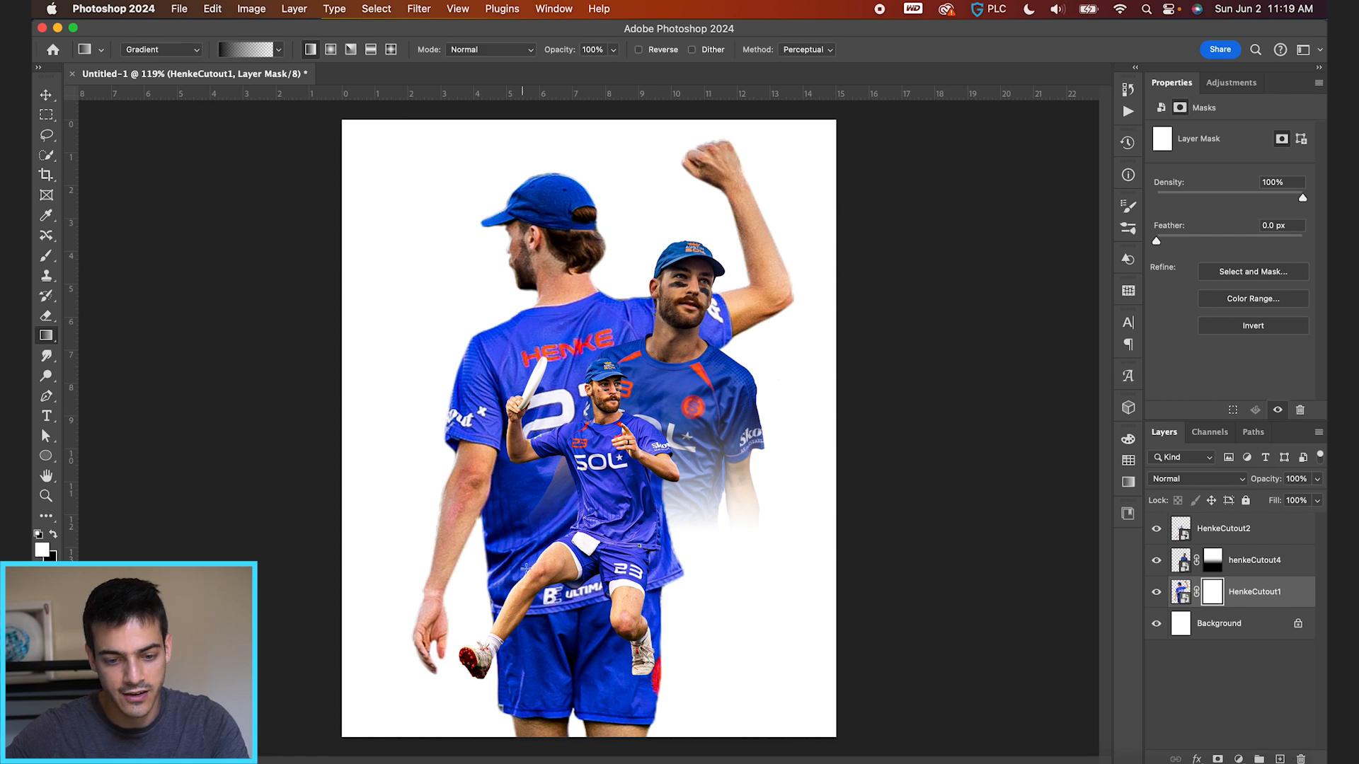
left_click_drag(545, 537, 546, 322)
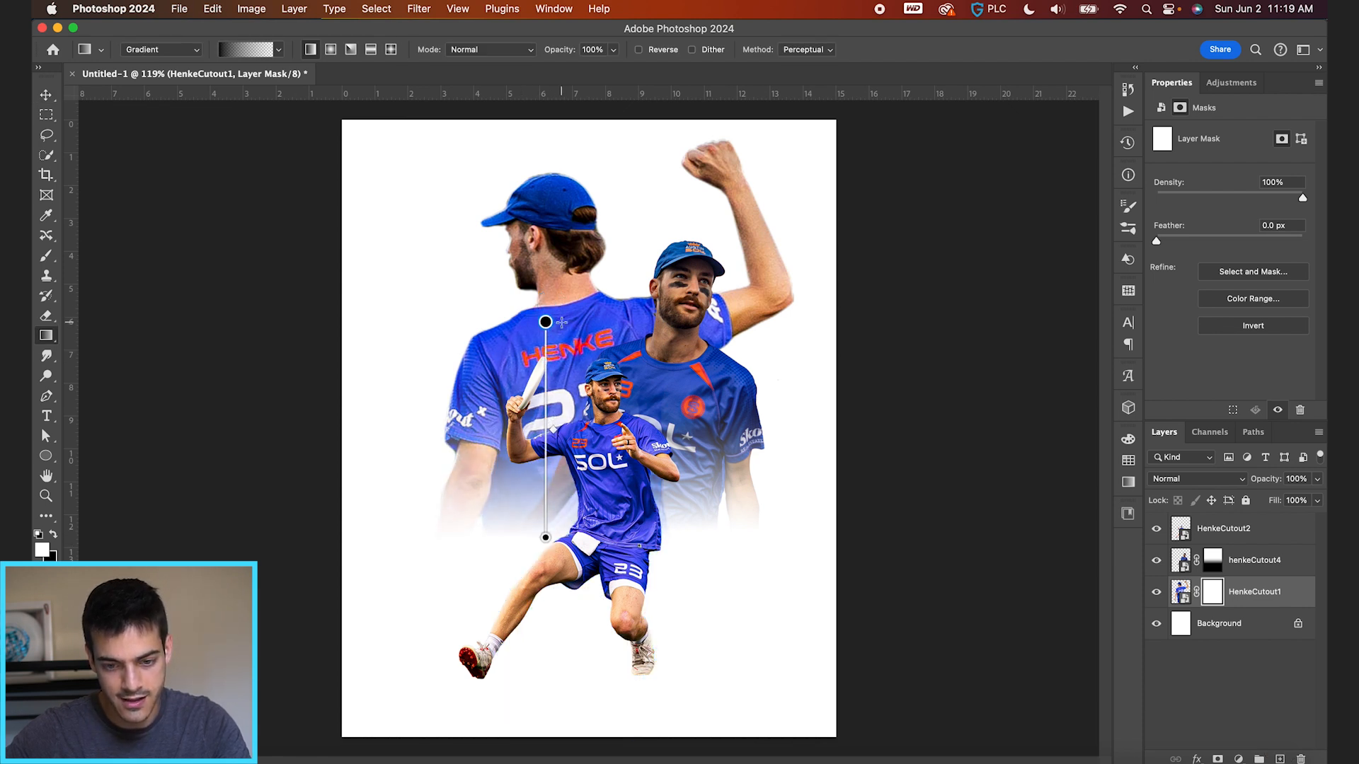
Shift the masked back-view HenkeCutout1 slightly left on the canvas.
key("v")
left_click_drag(815, 392, 790, 389)
scroll(790, 390, "down", 2)
Reposition henkeCutout4 and enlarge it to about 10.33 by 17.22 in, placed at about X 4.09 in, Y 3.06 in.
left_click(1183, 561)
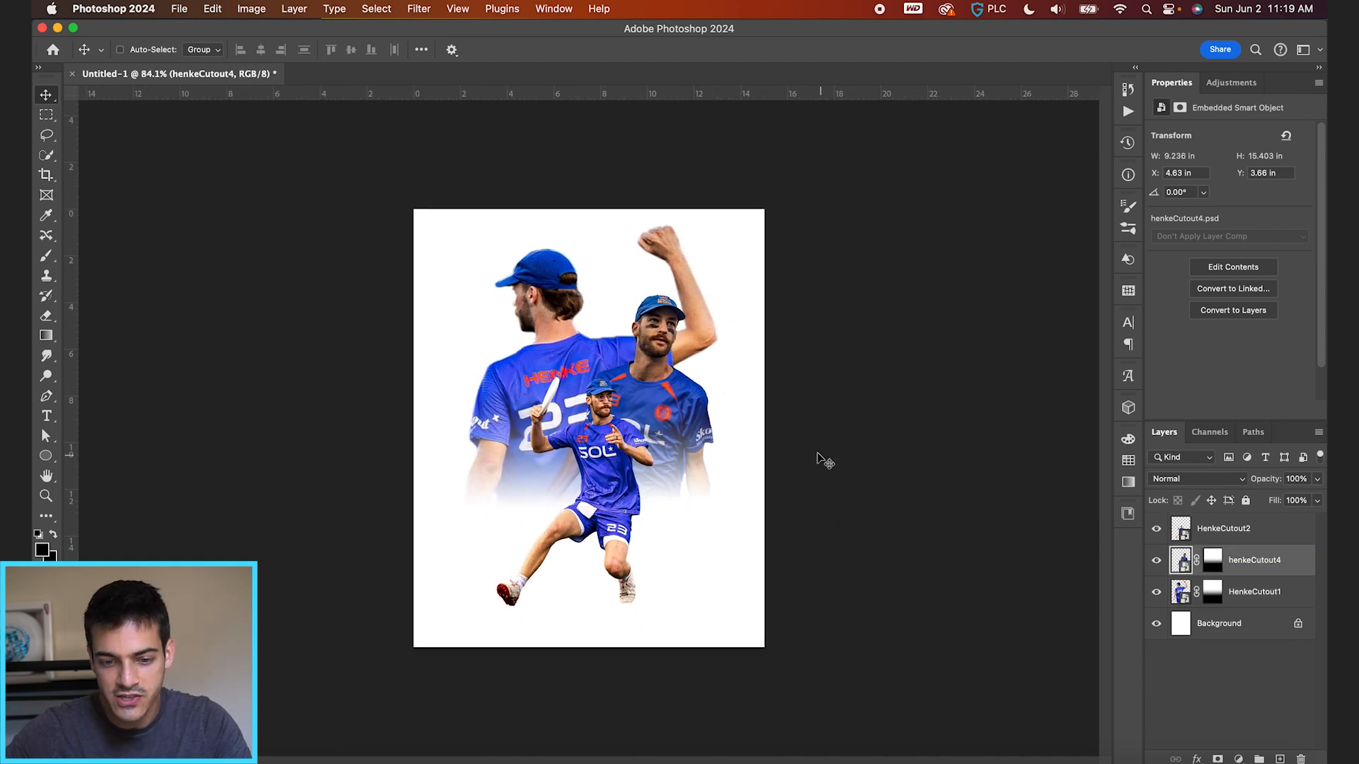
mouse_move(838, 454)
left_mouse_down()
mouse_move(843, 473)
mouse_move(840, 461)
left_mouse_up()
left_click(672, 329, "super")
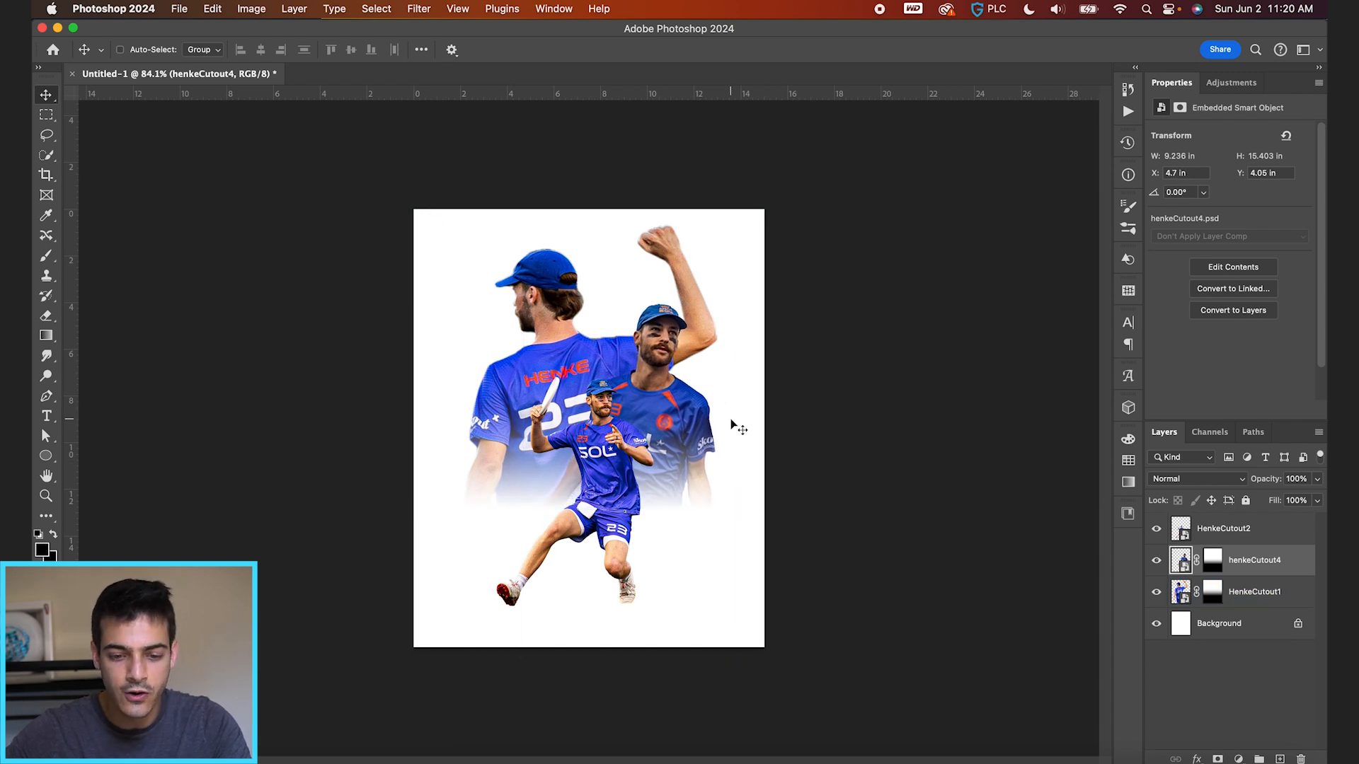
key("super+t")
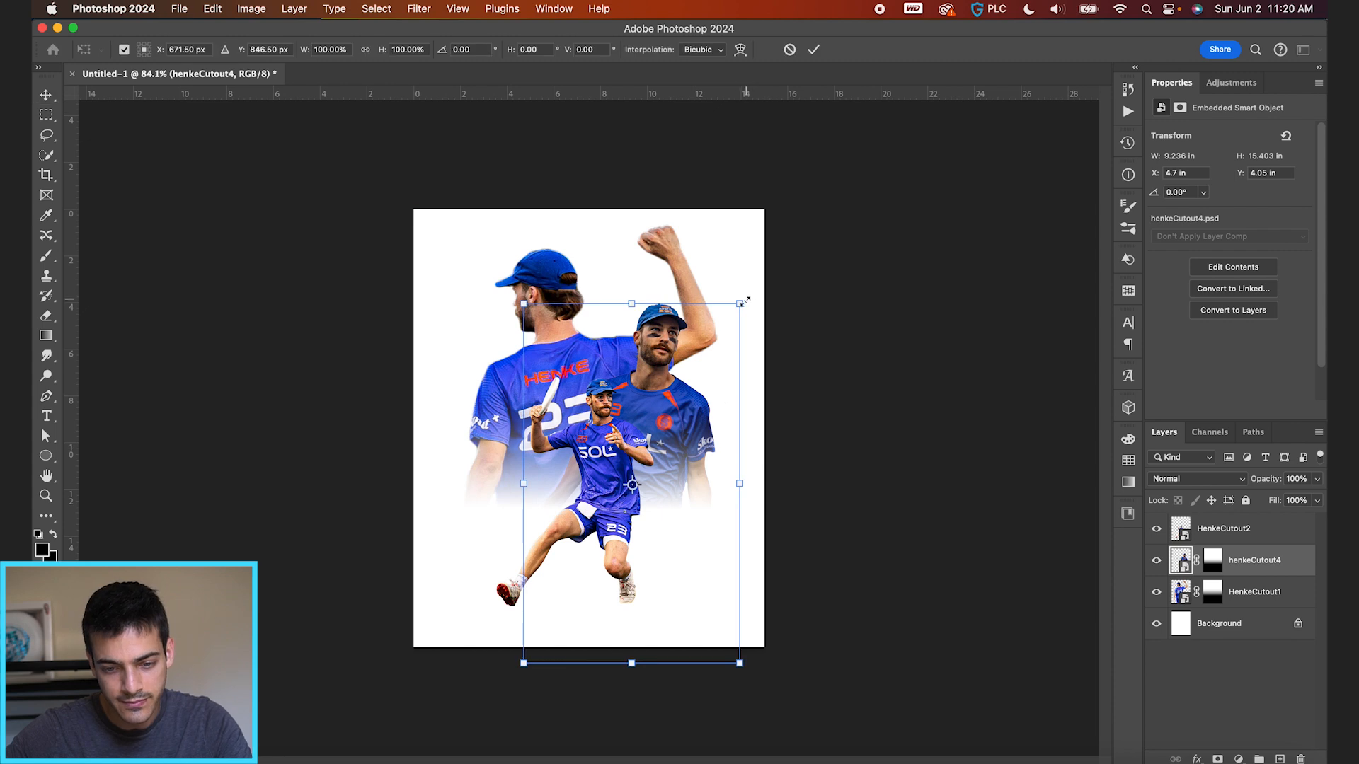
left_click_drag(739, 305, 752, 282)
left_click_drag(700, 472, 698, 470)
key("Return")
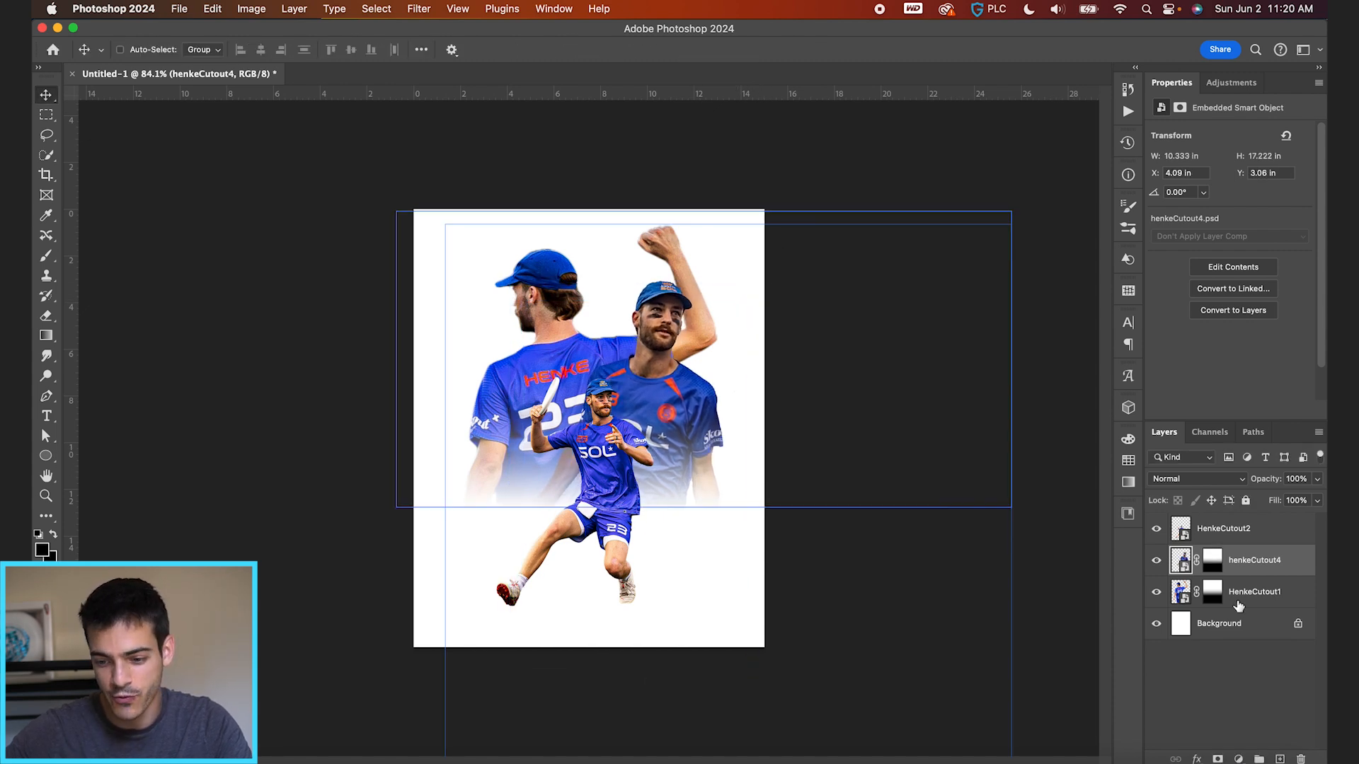
Paint black on HenkeCutout1's layer mask with the Brush to hide the back-view player's raised arm.
left_click(1212, 592)
key("b")
key("x")
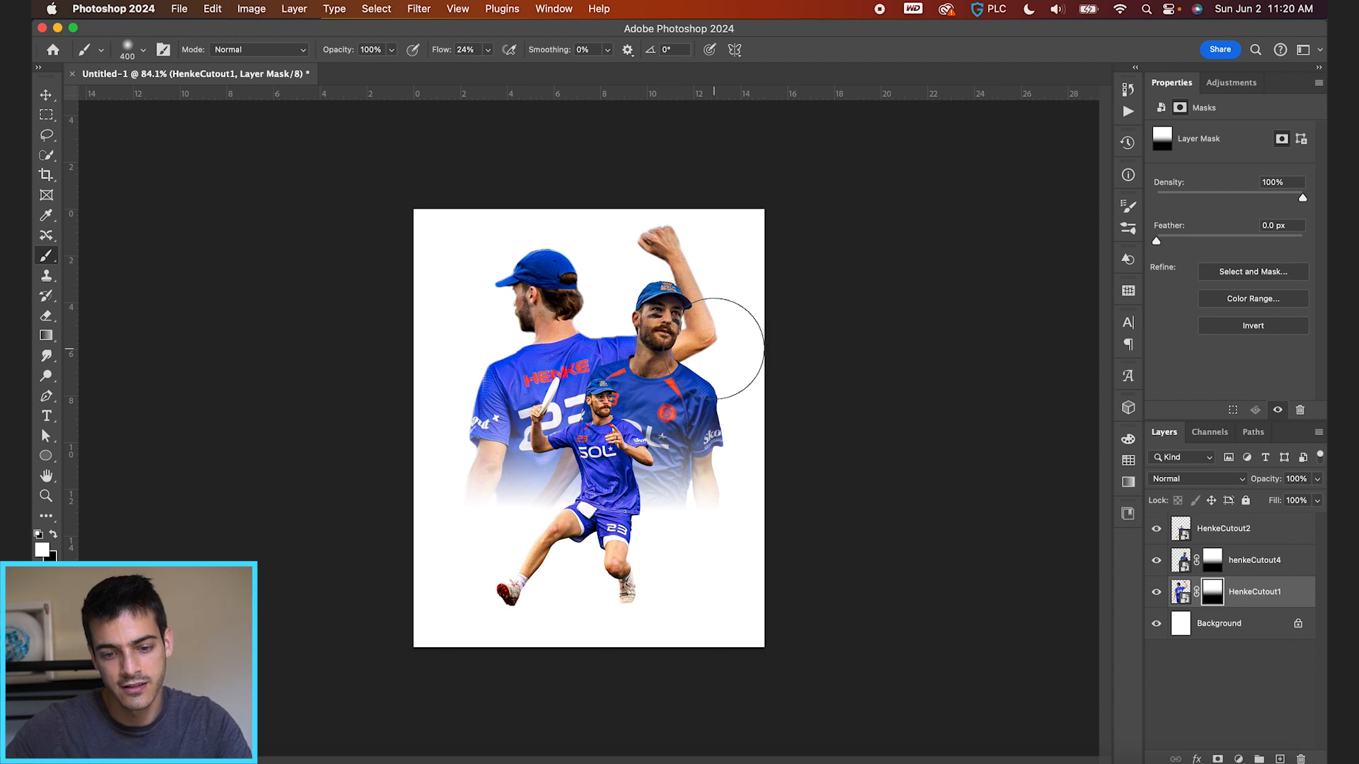
left_click_drag(715, 337, 741, 591)
mouse_move(699, 338)
left_mouse_down()
mouse_move(692, 377)
mouse_move(681, 246)
left_mouse_up()
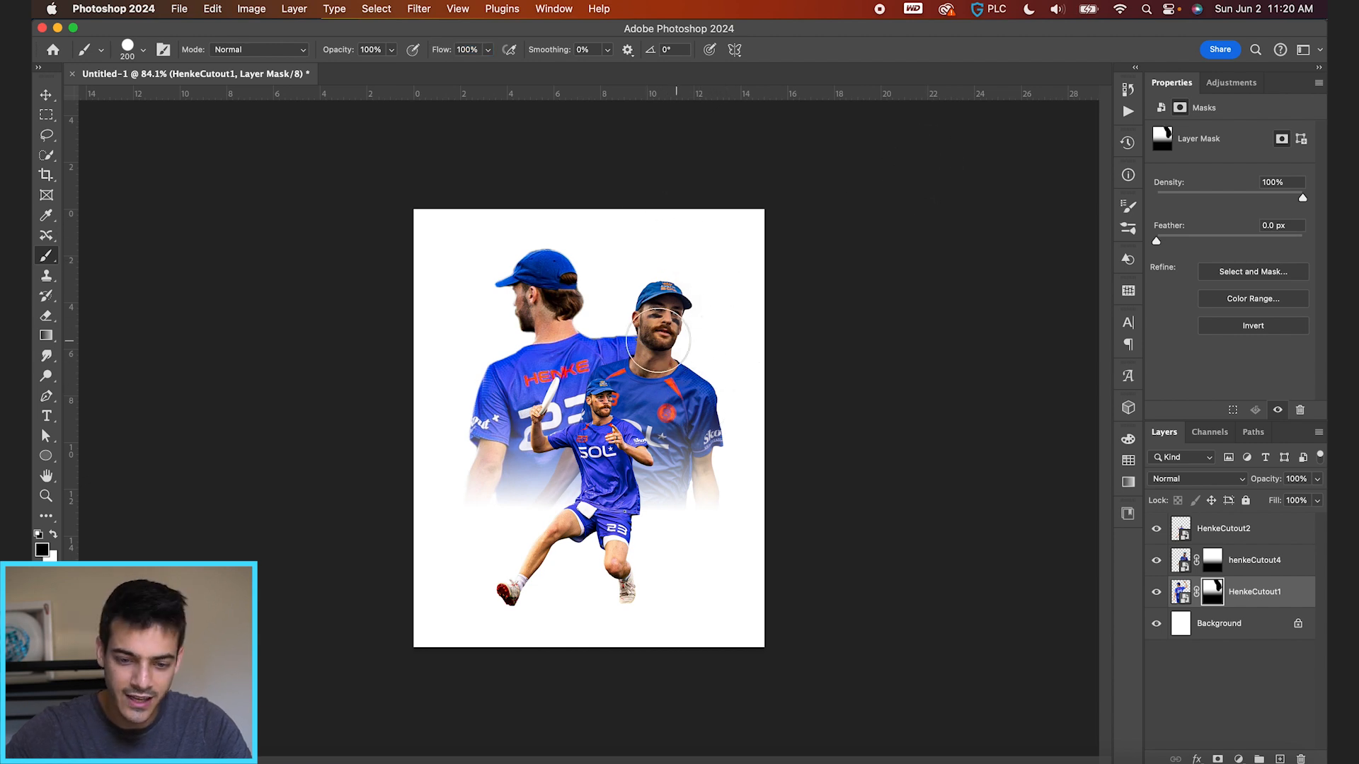
Enlarge the brush and softly mask out HenkeCutout1's remaining shoulder behind the other player's head and neck.
key("bracketright")
key("bracketright")
key("bracketright")
key("bracketright")
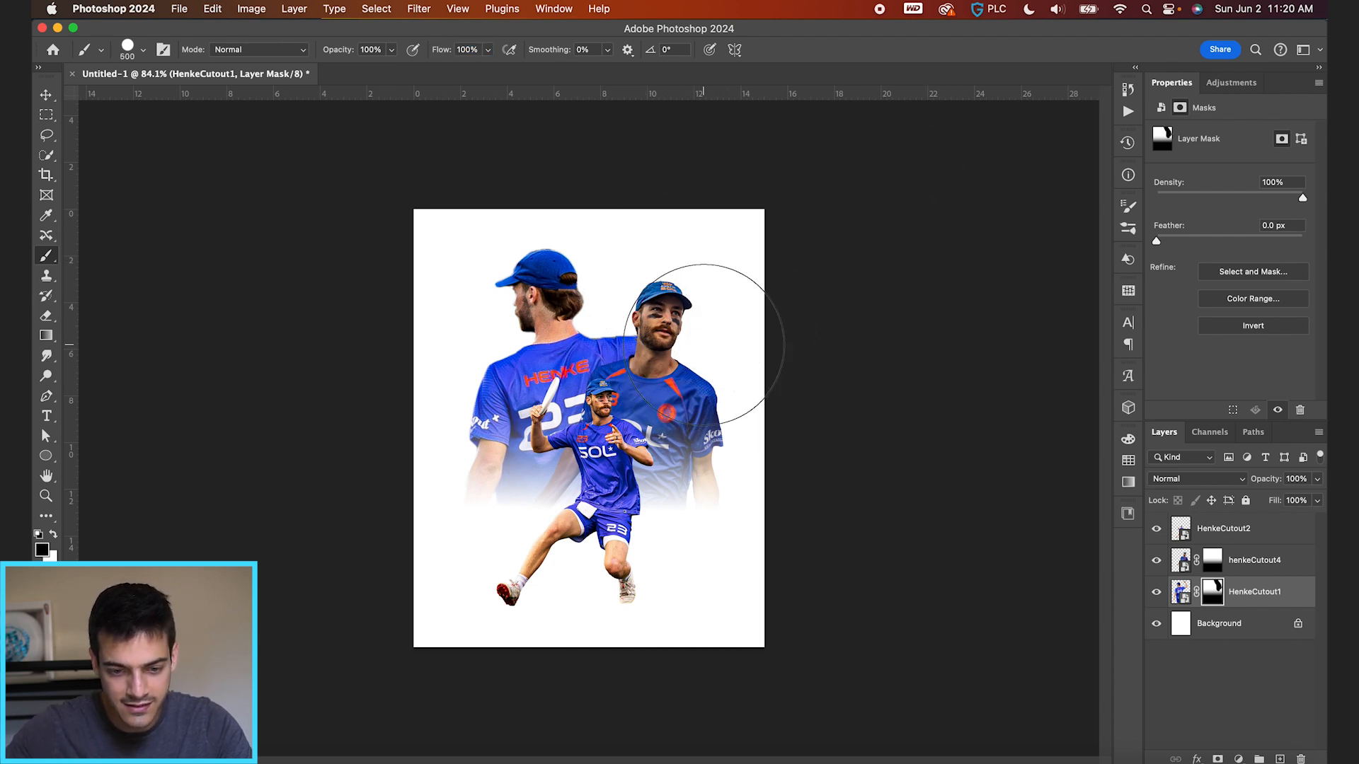
mouse_move(701, 414)
left_mouse_down()
mouse_move(699, 347)
mouse_move(631, 345)
mouse_move(645, 322)
left_mouse_up()
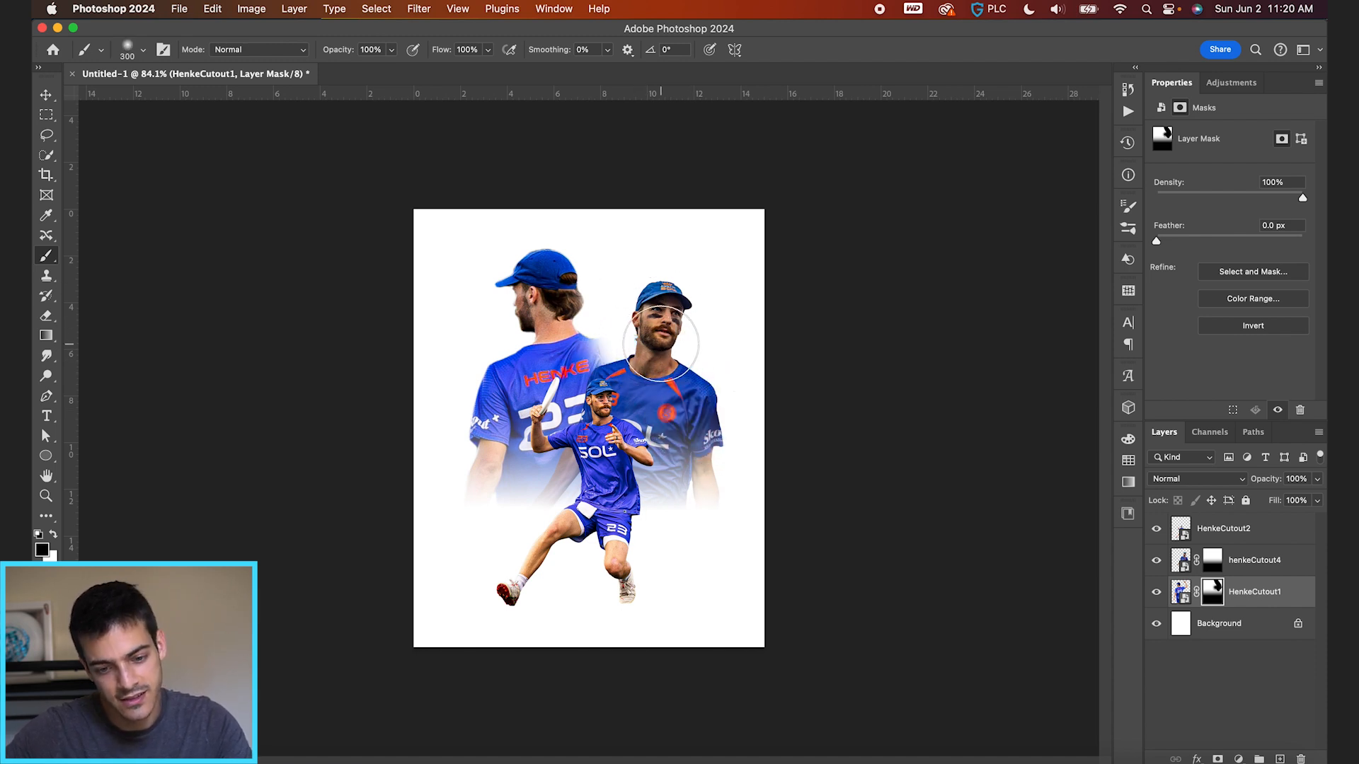
Move henkeCutout4 to about X 2.33 in, Y 4 in and shift HenkeCutout2 slightly left.
left_click(1191, 569)
key("v")
left_click_drag(789, 407, 746, 424)
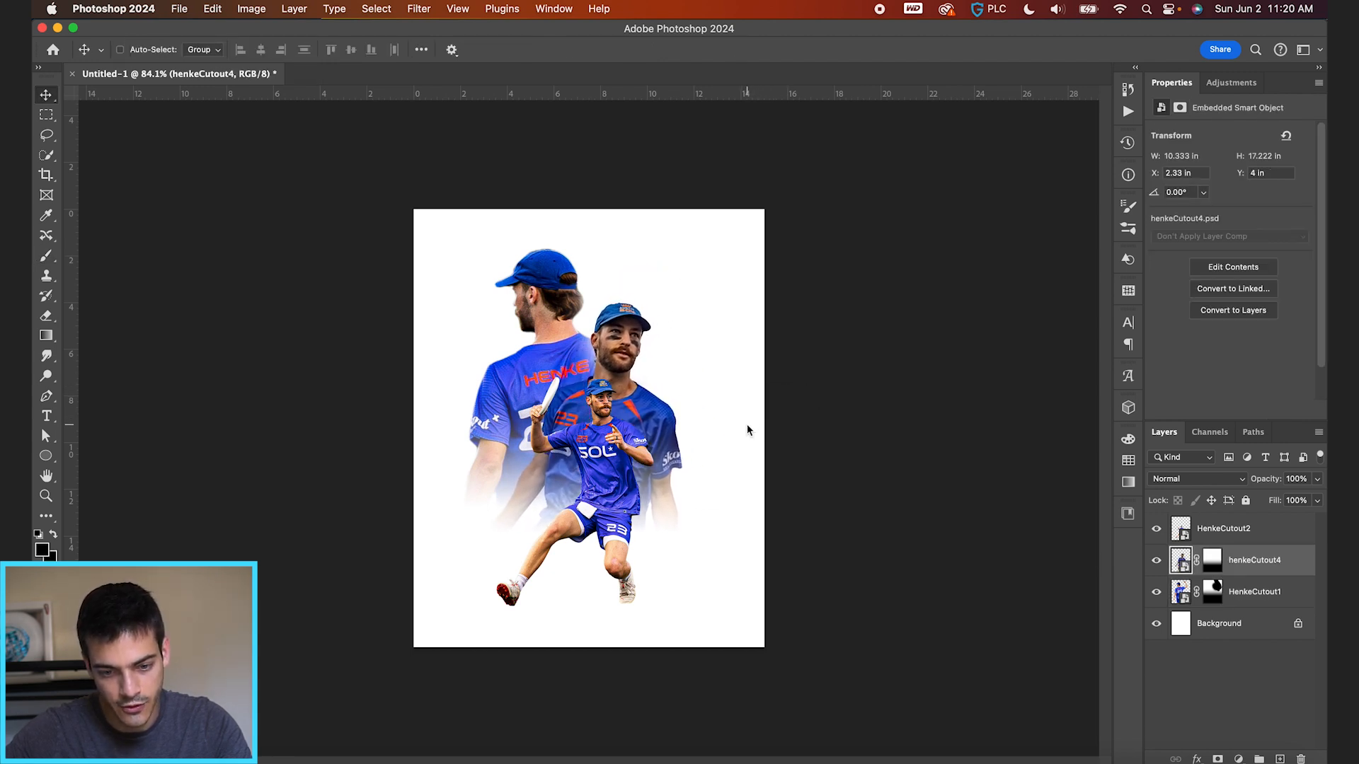
left_click(1223, 531)
left_click_drag(848, 511, 807, 522)
Select all three cutout layers and shift them together to the right to centre the group on the poster.
left_click(1249, 598)
left_click(1223, 530, "shift")
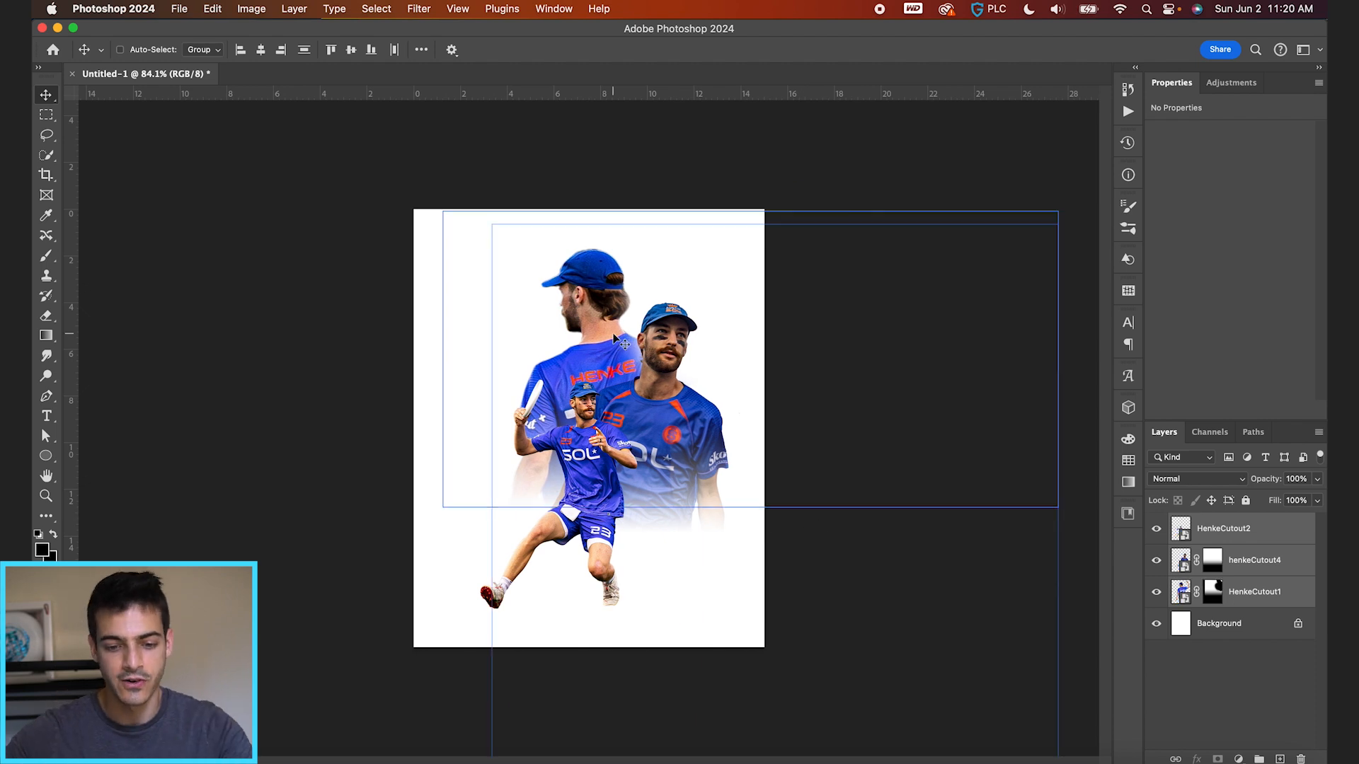
key("super+0")
left_click_drag(754, 453, 742, 453)
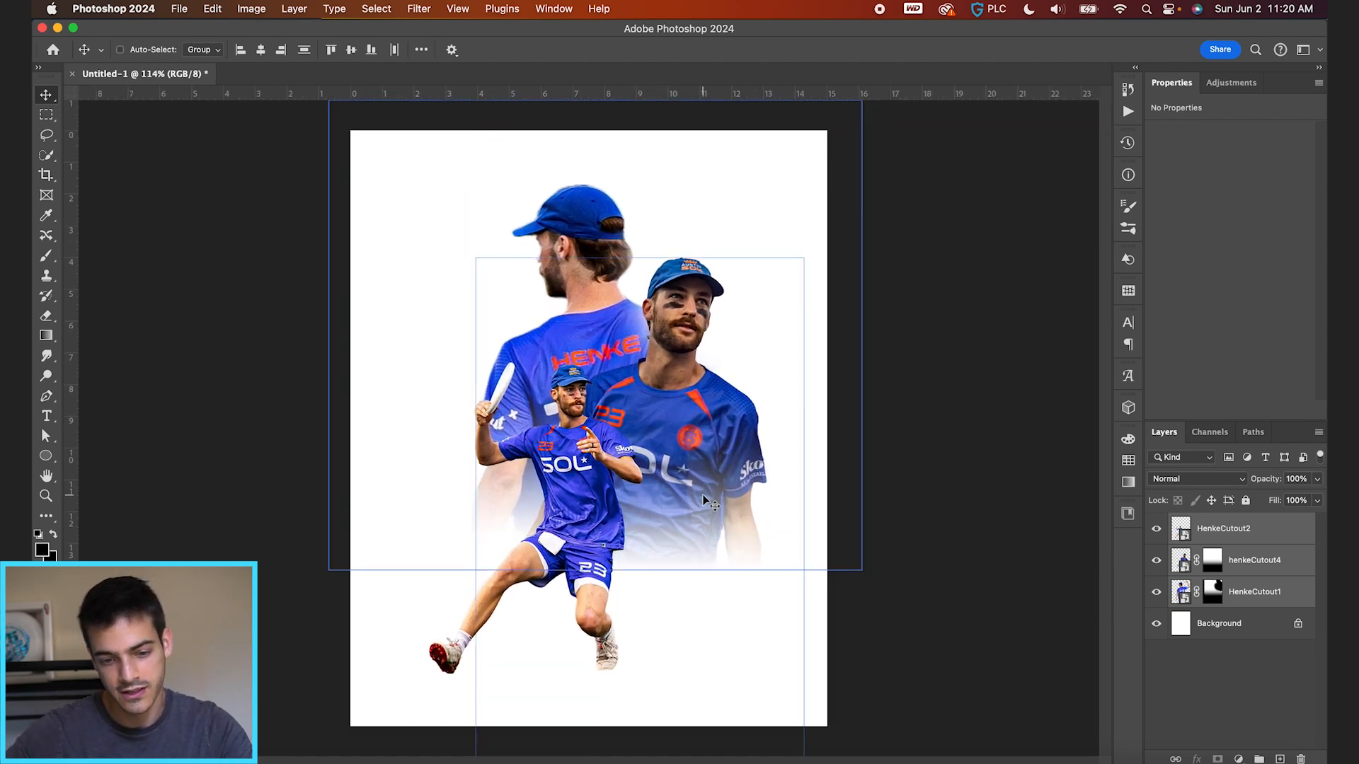
Move HenkeCutout2 alone slightly up and left, to about X 2.11 in, Y 7.05 in.
scroll(704, 497, "down", 4)
left_click(1204, 533)
mouse_move(613, 515)
left_mouse_down()
mouse_move(642, 507)
mouse_move(606, 509)
left_mouse_up()
scroll(673, 513, "up", 3)
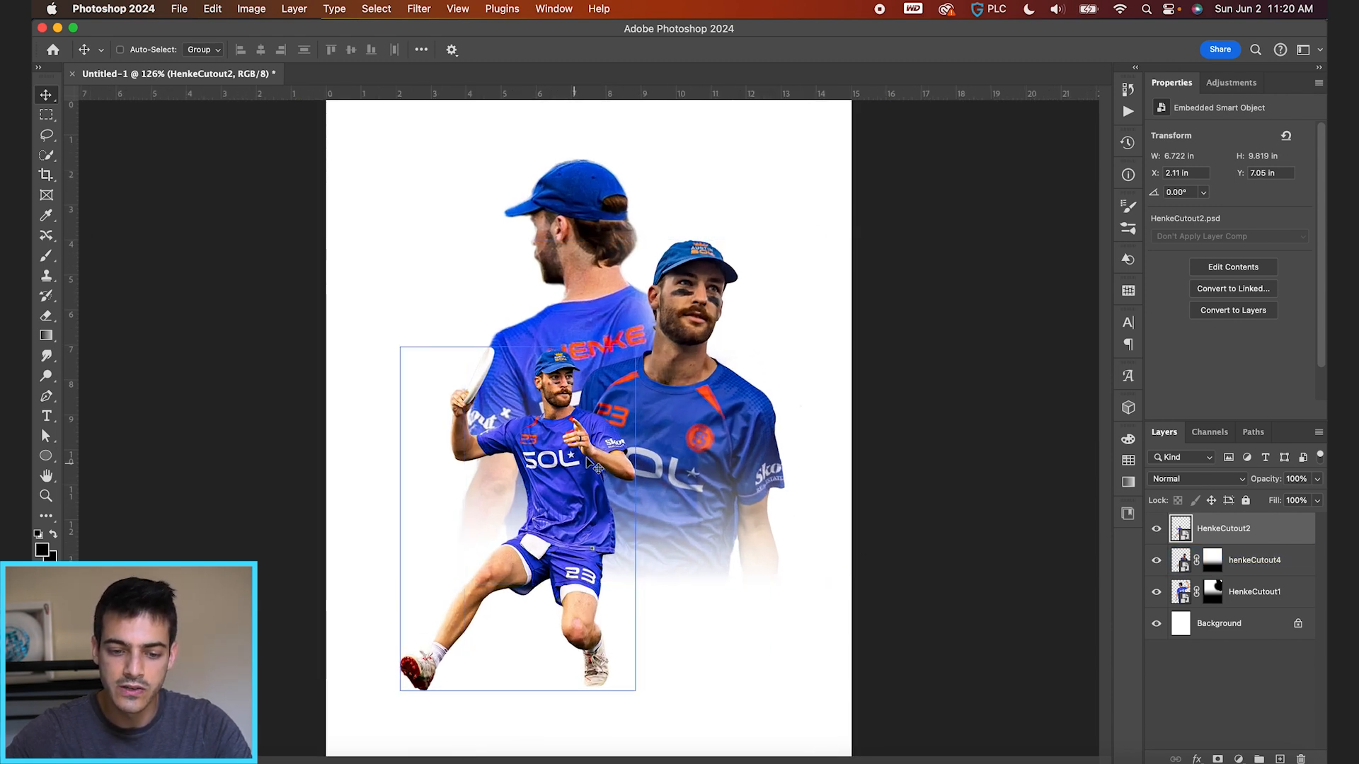
Paint black on HenkeCutout1's layer mask to remove the faded forearm beside the front player.
left_click(1177, 595)
left_click(1155, 595)
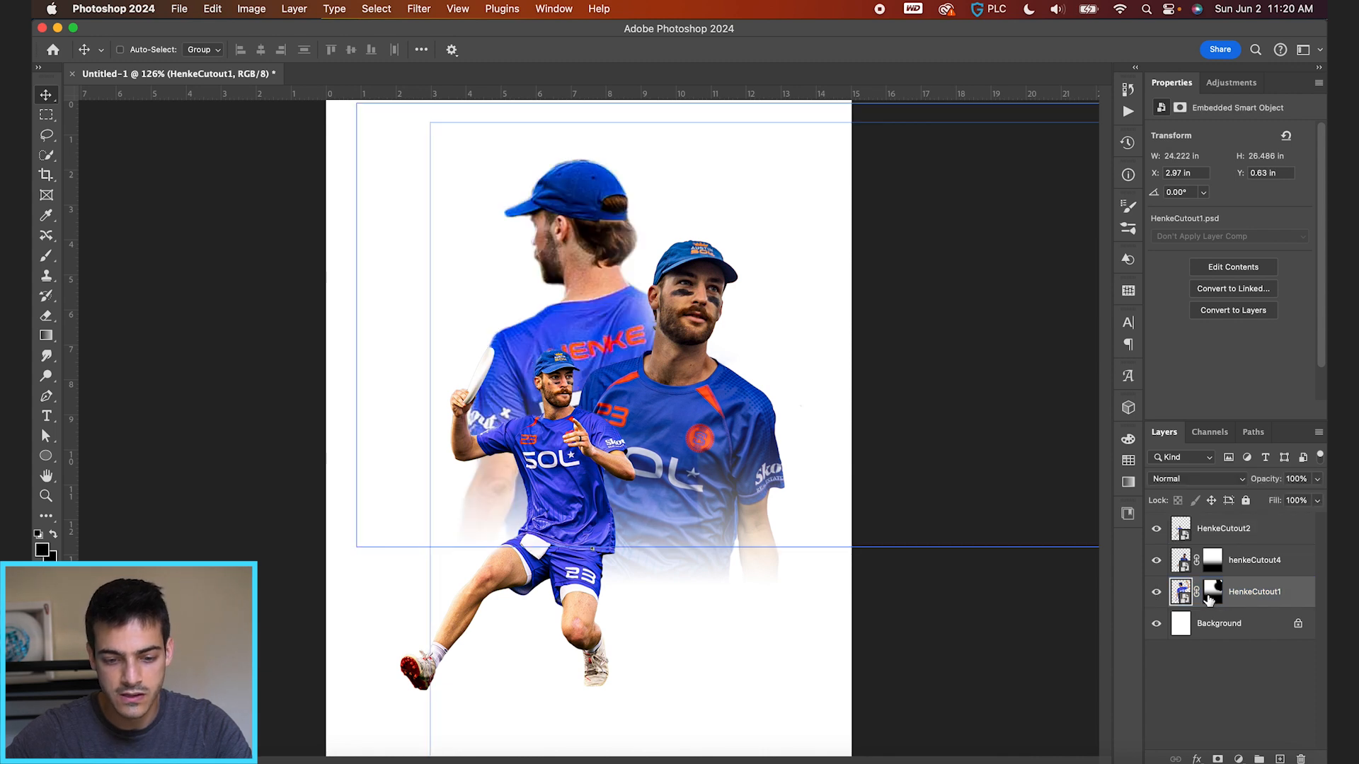
left_click(1212, 593)
key("b")
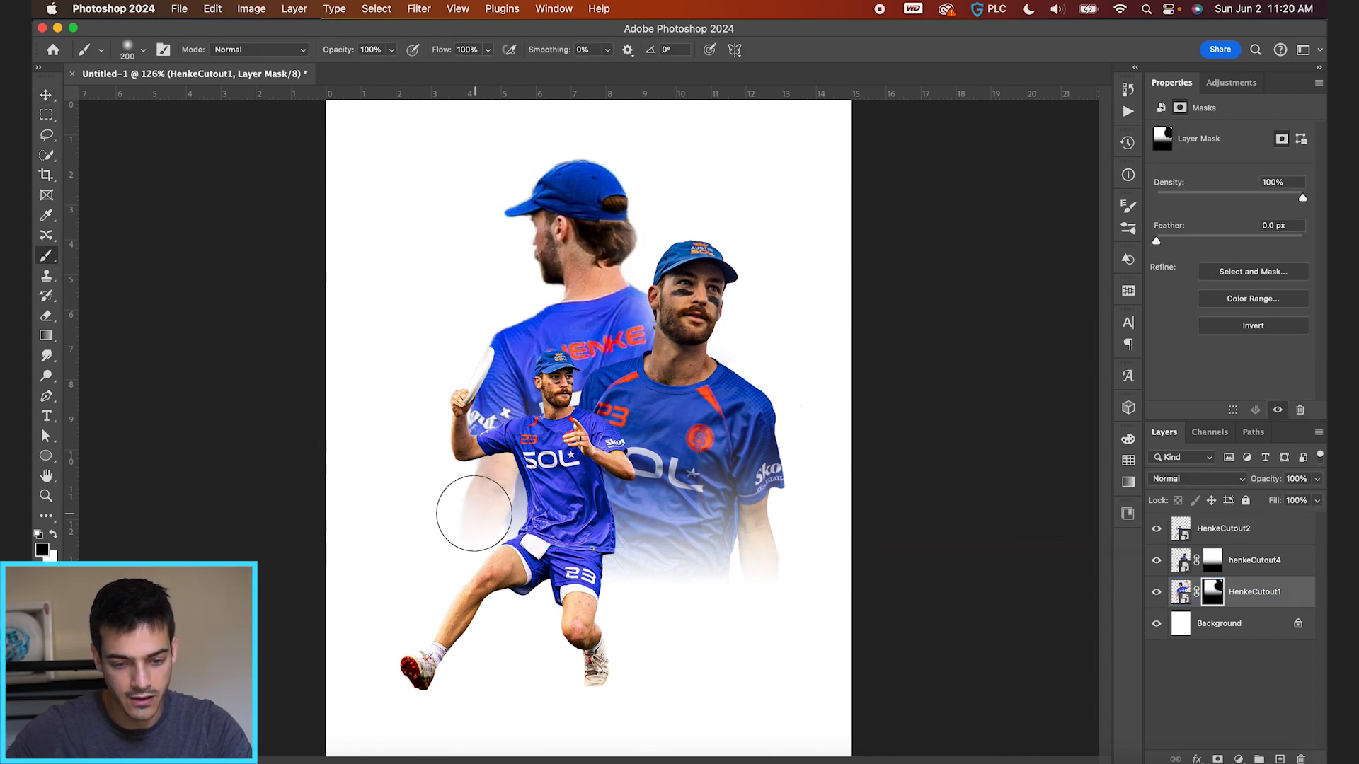
mouse_move(474, 514)
left_mouse_down()
mouse_move(476, 488)
mouse_move(513, 535)
left_mouse_up()
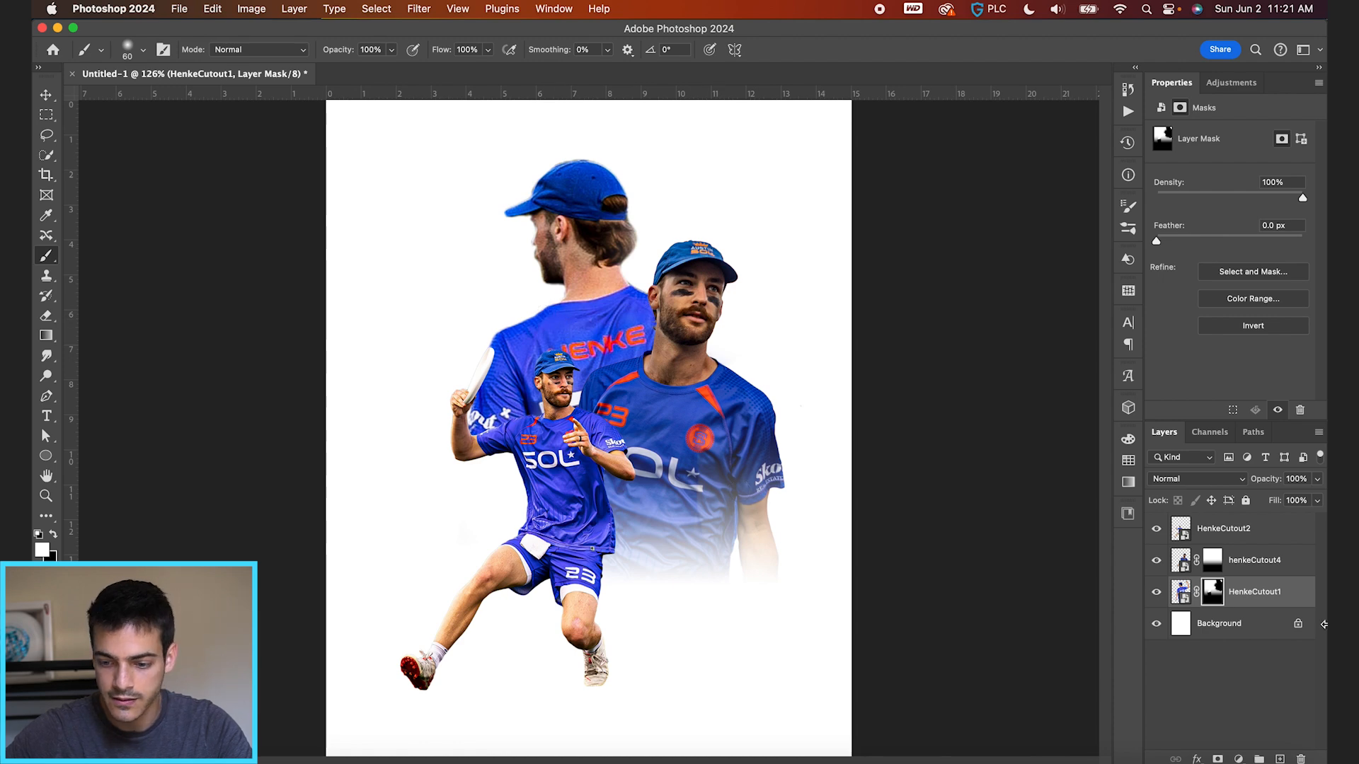
Move HenkeCutout2 right to X 2.44 in, keeping it at Y 7.05 in.
left_click(1182, 561)
key("v")
scroll(681, 474, "down", 3)
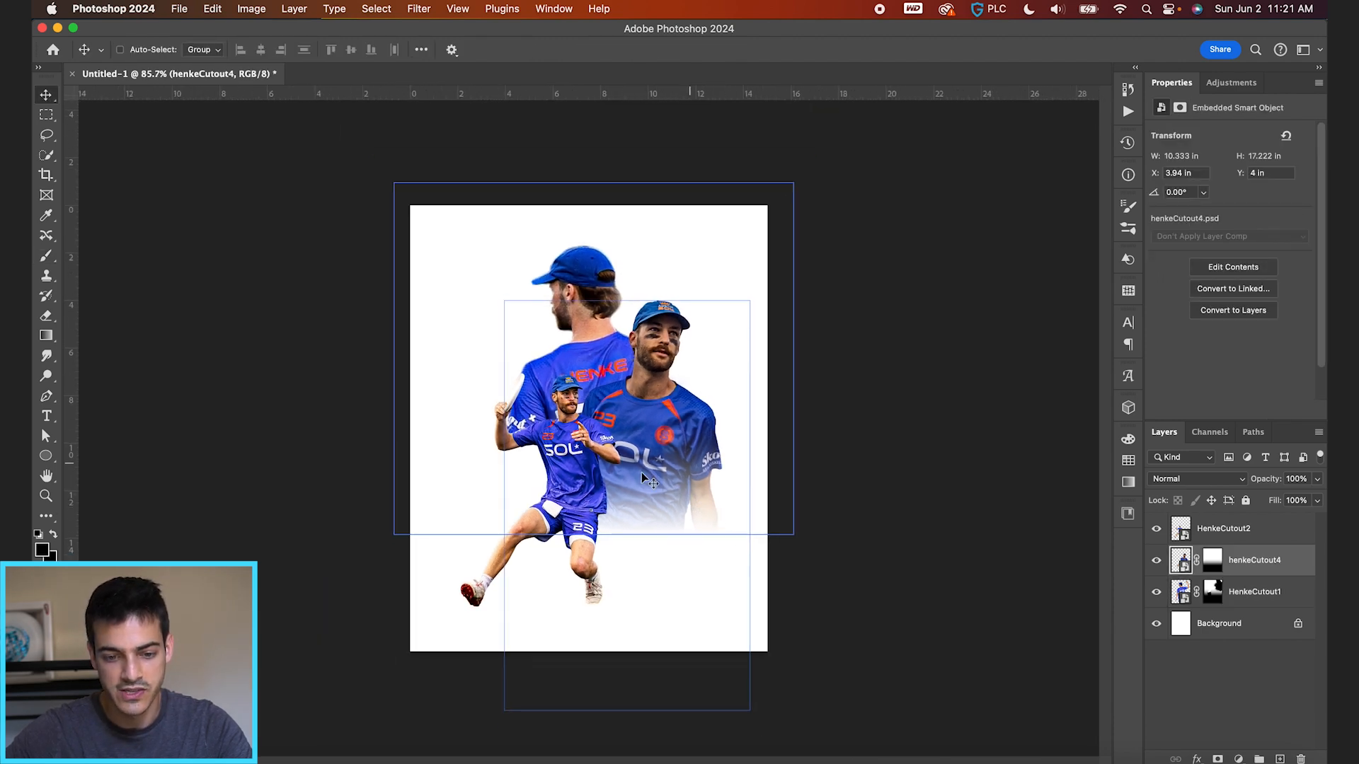
left_click(601, 442)
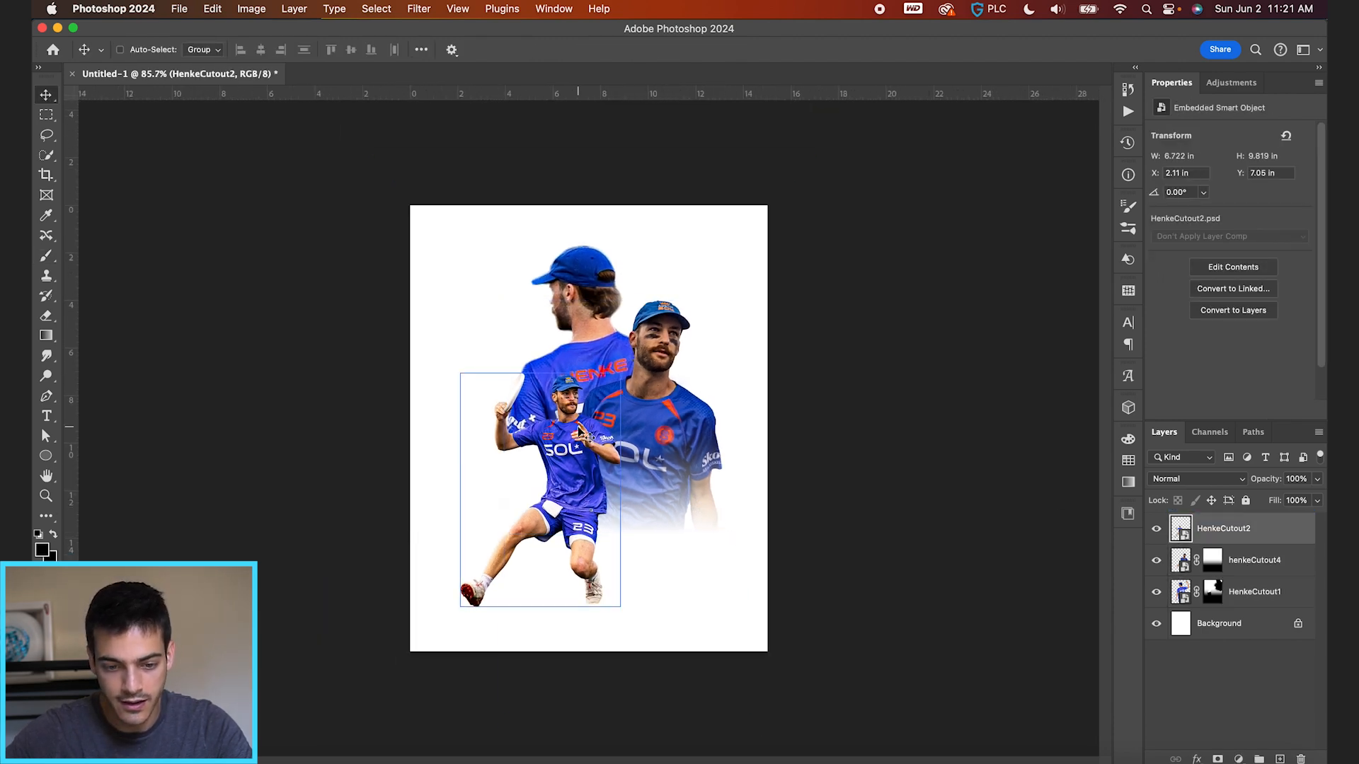
scroll(616, 442, "up", 4)
mouse_move(616, 442)
left_mouse_down()
mouse_move(588, 442)
mouse_move(630, 430)
left_mouse_up()
scroll(629, 430, "down", 4)
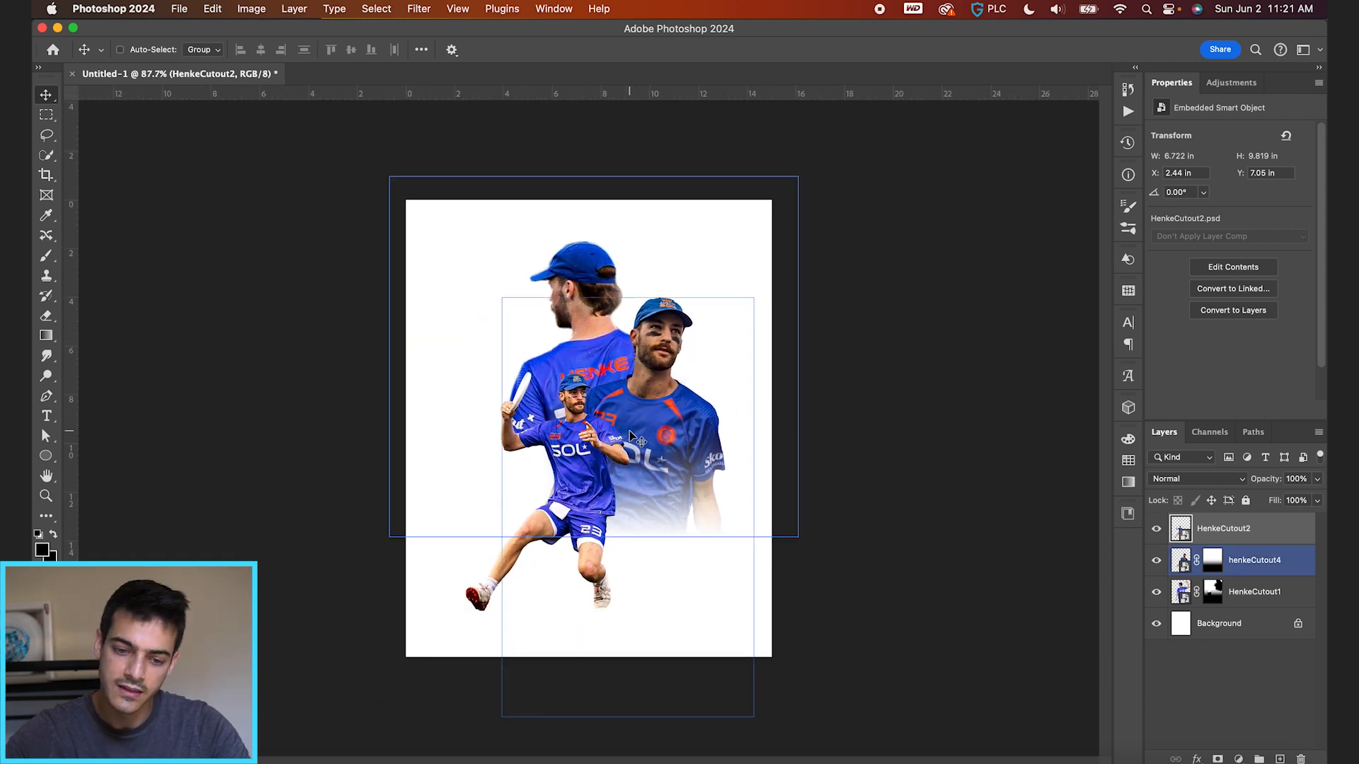
scroll(630, 431, "up", 3)
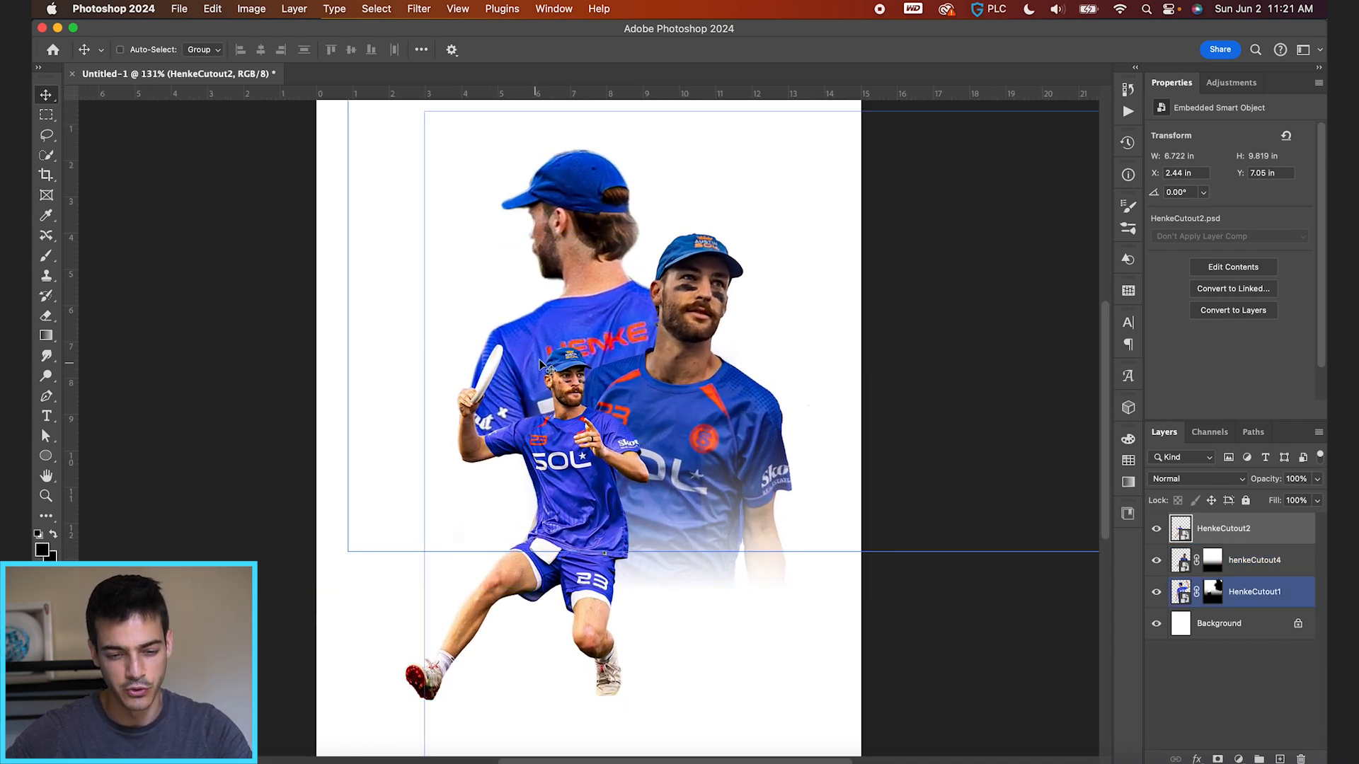
Try nudging HenkeCutout2 right to X 2.72 in and bring it back left to X 2.44 in.
scroll(586, 418, "down", 3)
left_click_drag(638, 436, 636, 435)
scroll(601, 434, "down", 3)
scroll(600, 433, "up", 3)
key("Right")
key("Right")
key("Right")
key("Right")
key("Right")
key("Right")
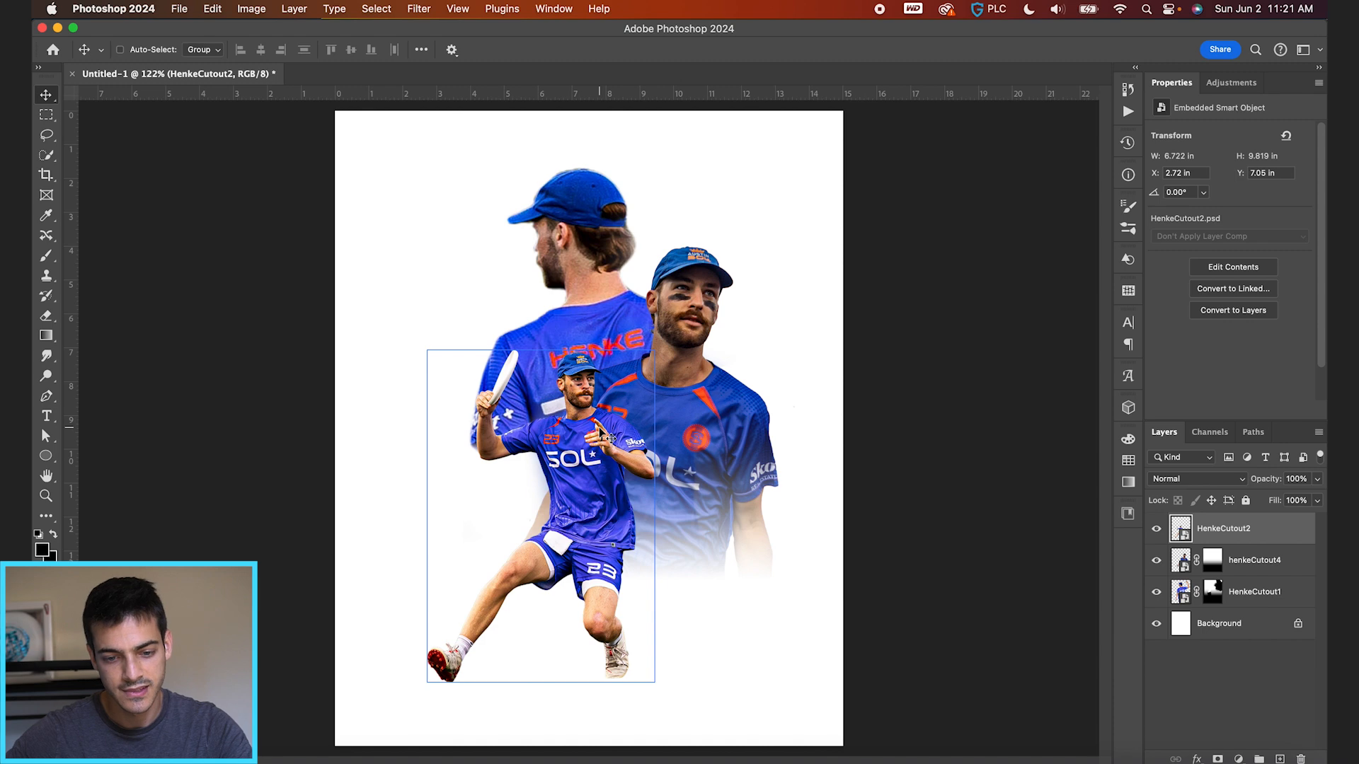
key("shift+Left")
key("shift+Left")
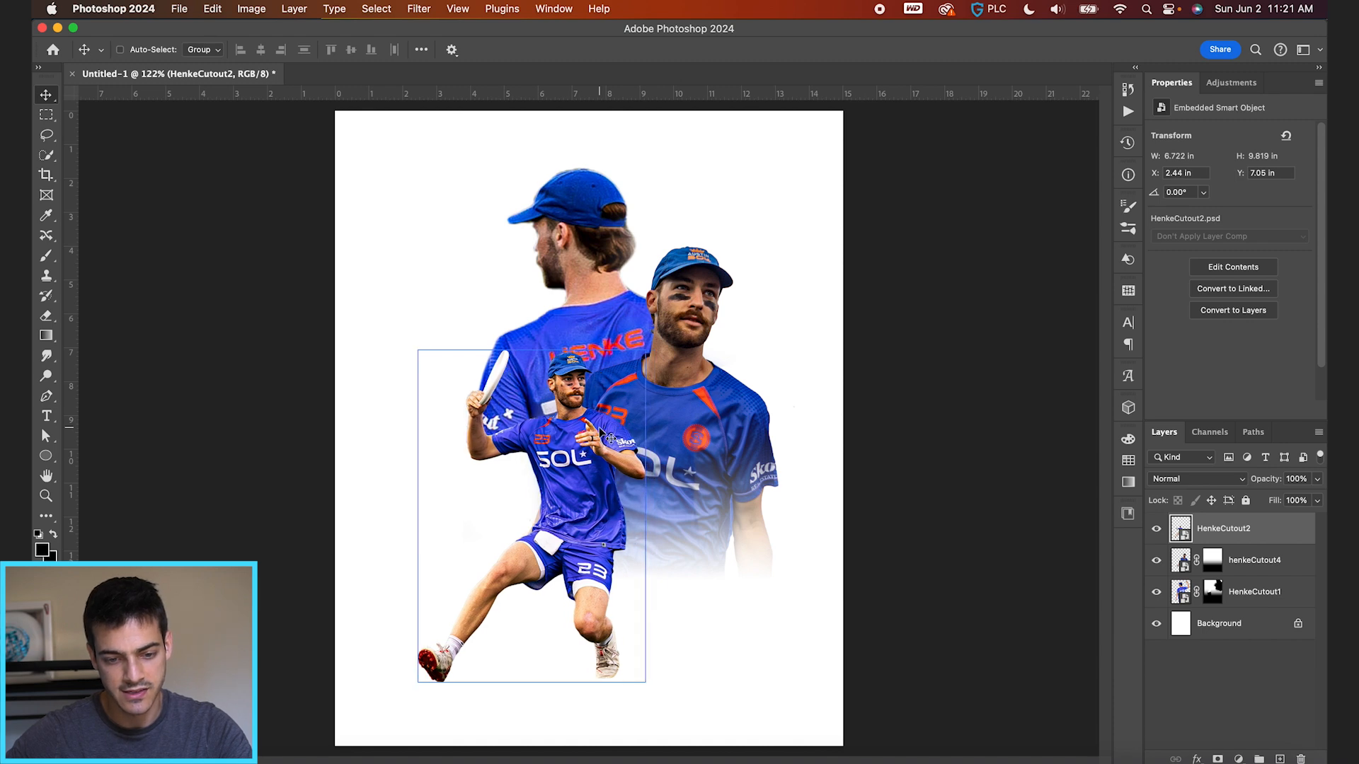
Paint black on henkeCutout4's layer mask to hide its arm remnant beside the front player's waist.
key("super+equal")
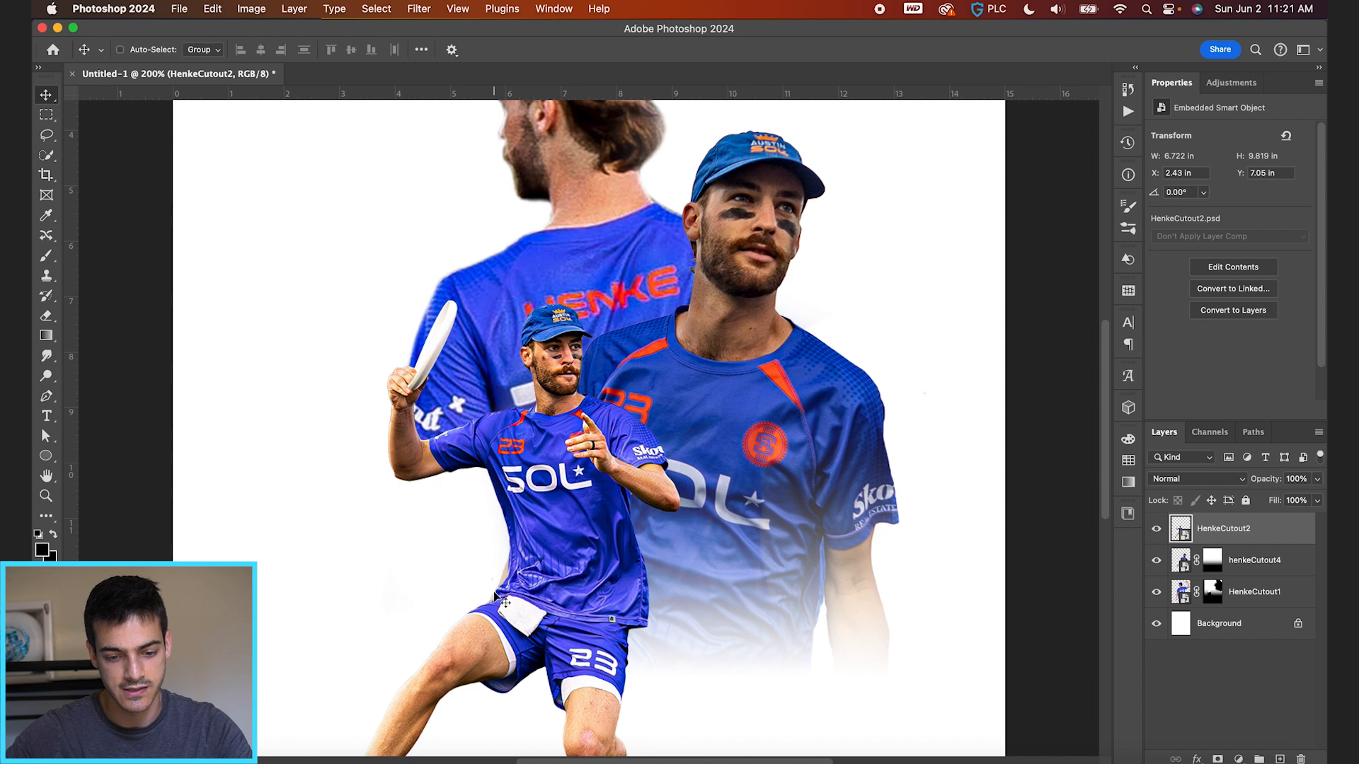
key("super+0")
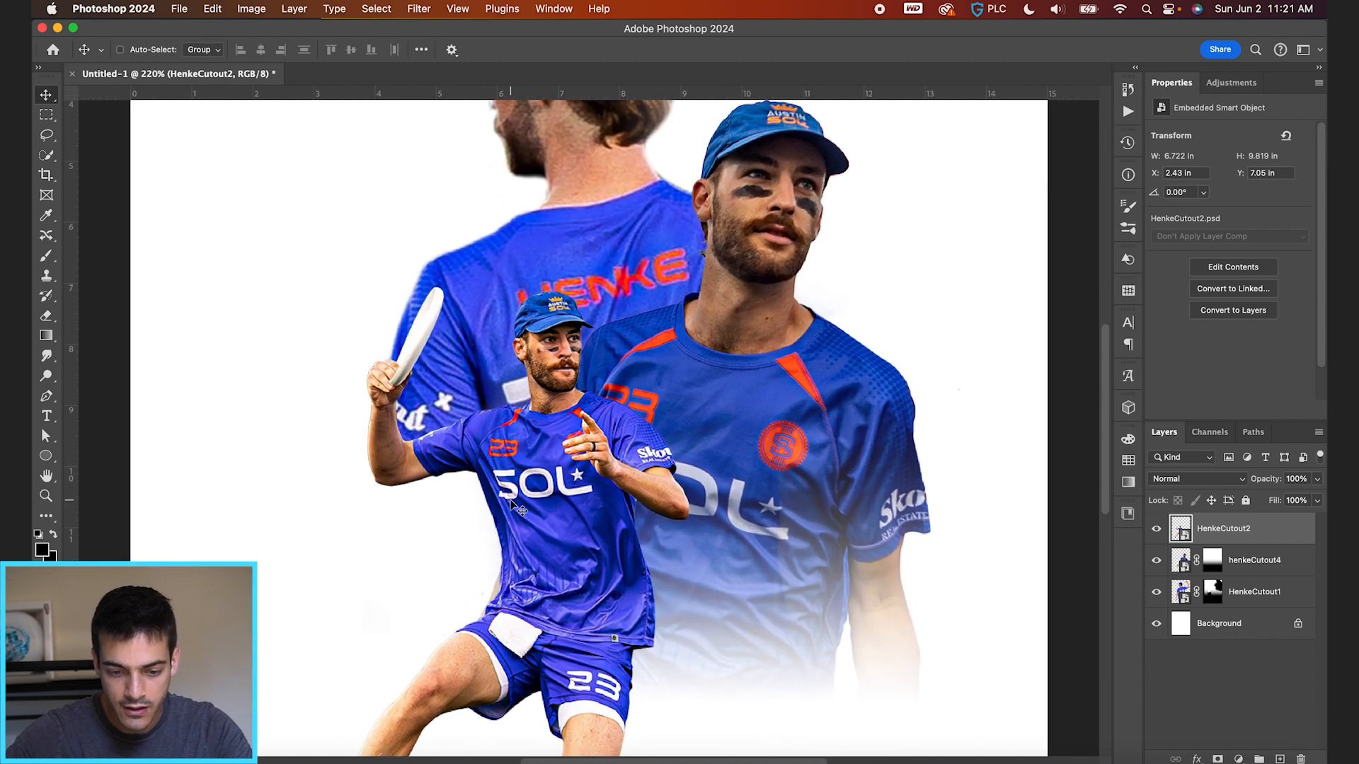
key("super+equal")
left_click(1232, 592)
scroll(584, 558, "up", 3)
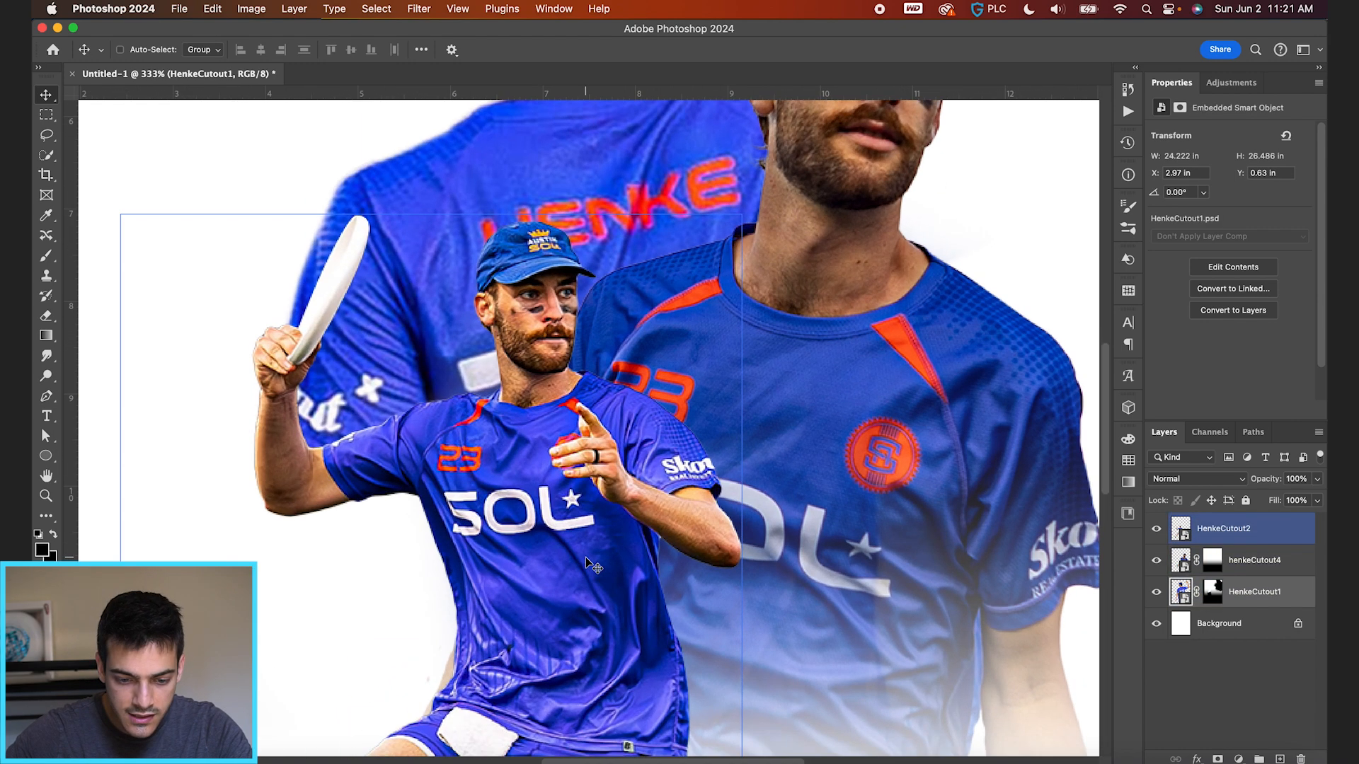
left_click(1213, 561)
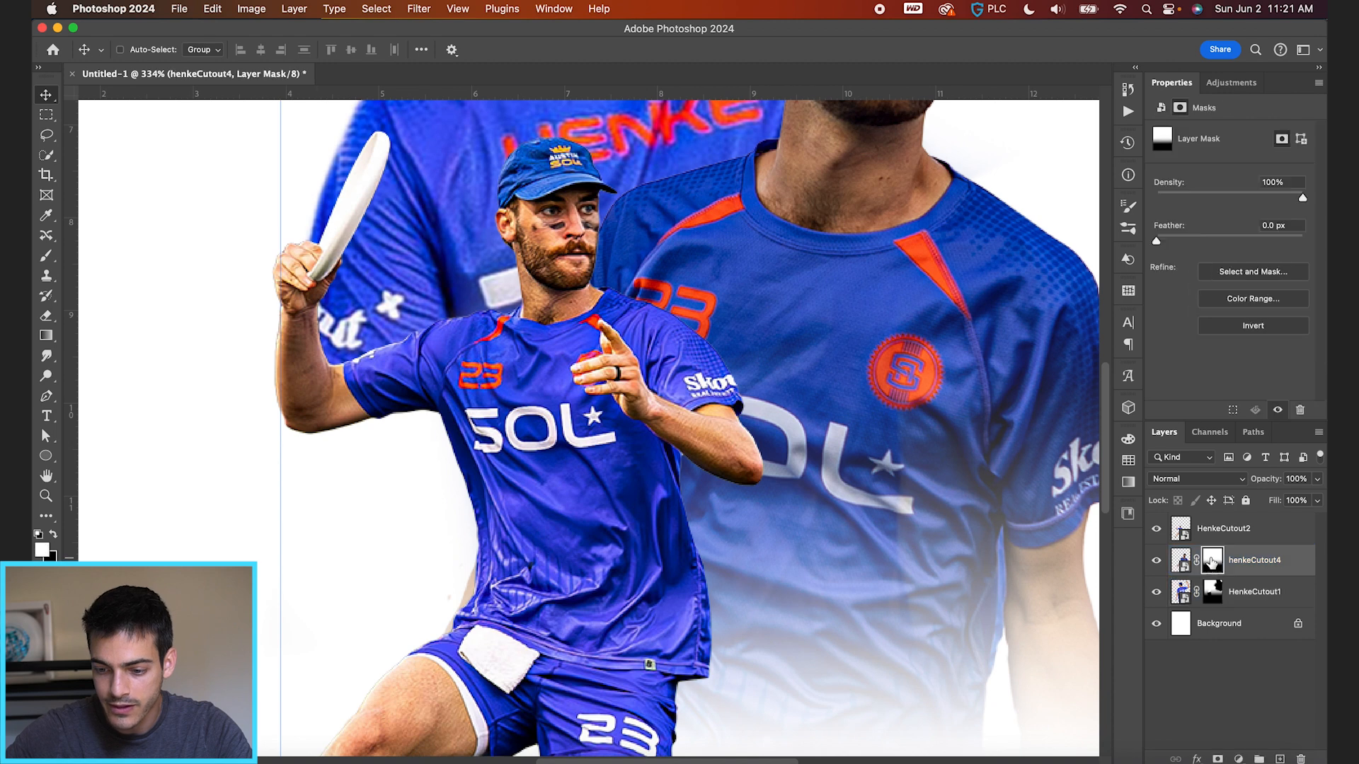
key("b")
key("x")
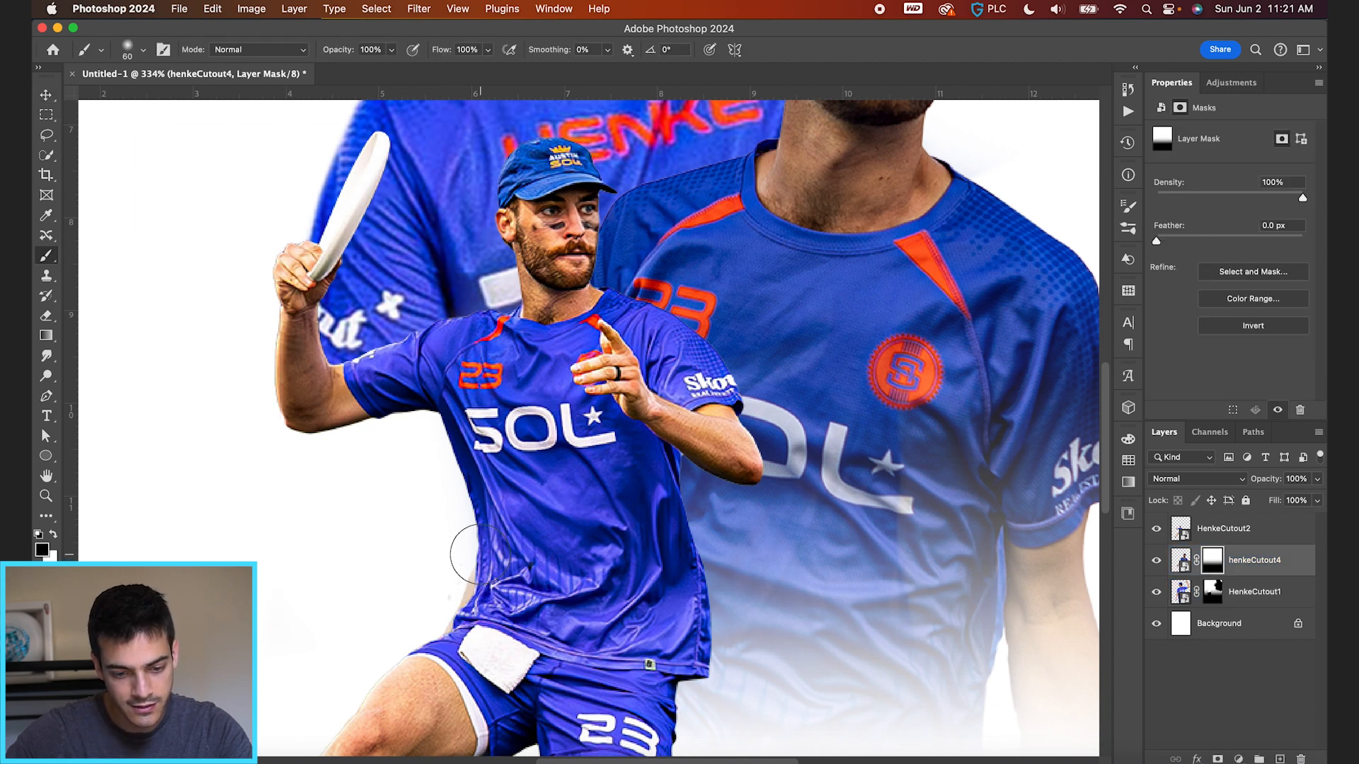
scroll(480, 606, "down", 6)
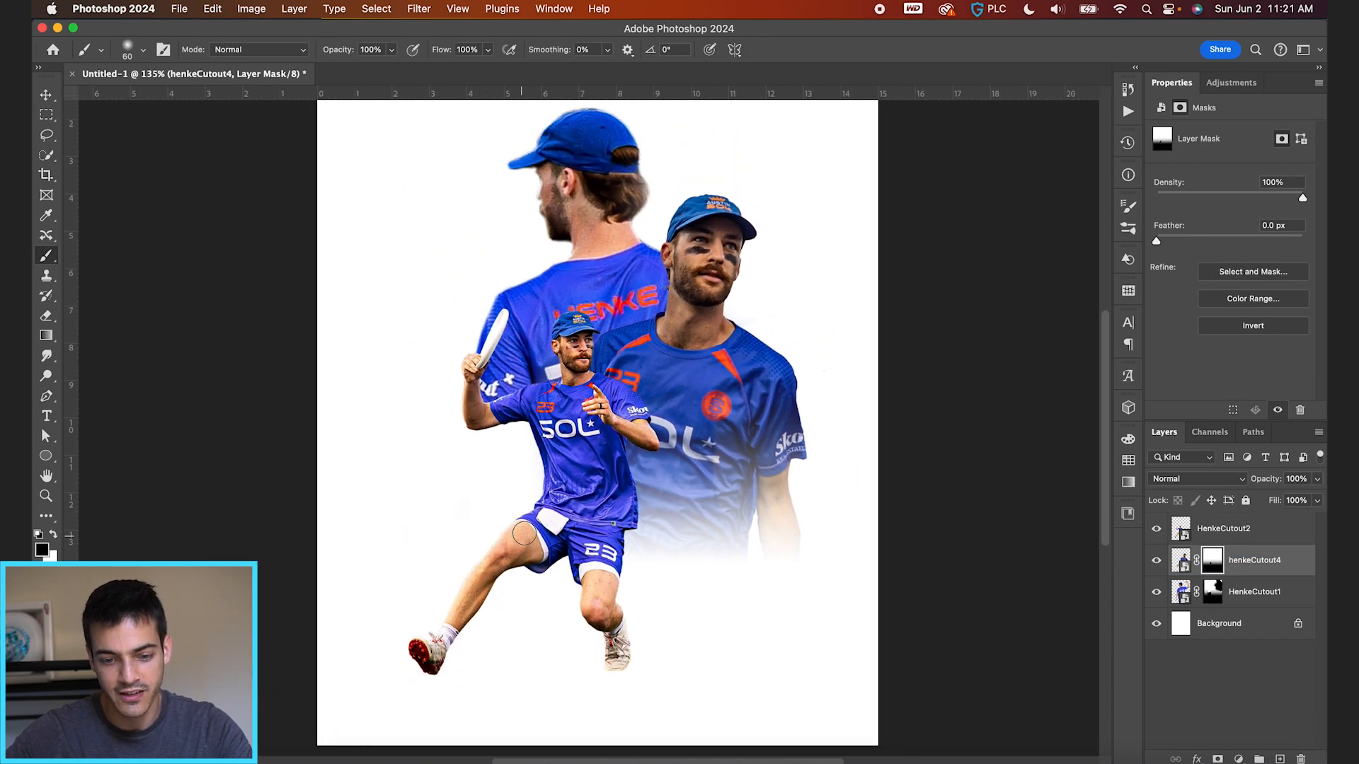
key("v")
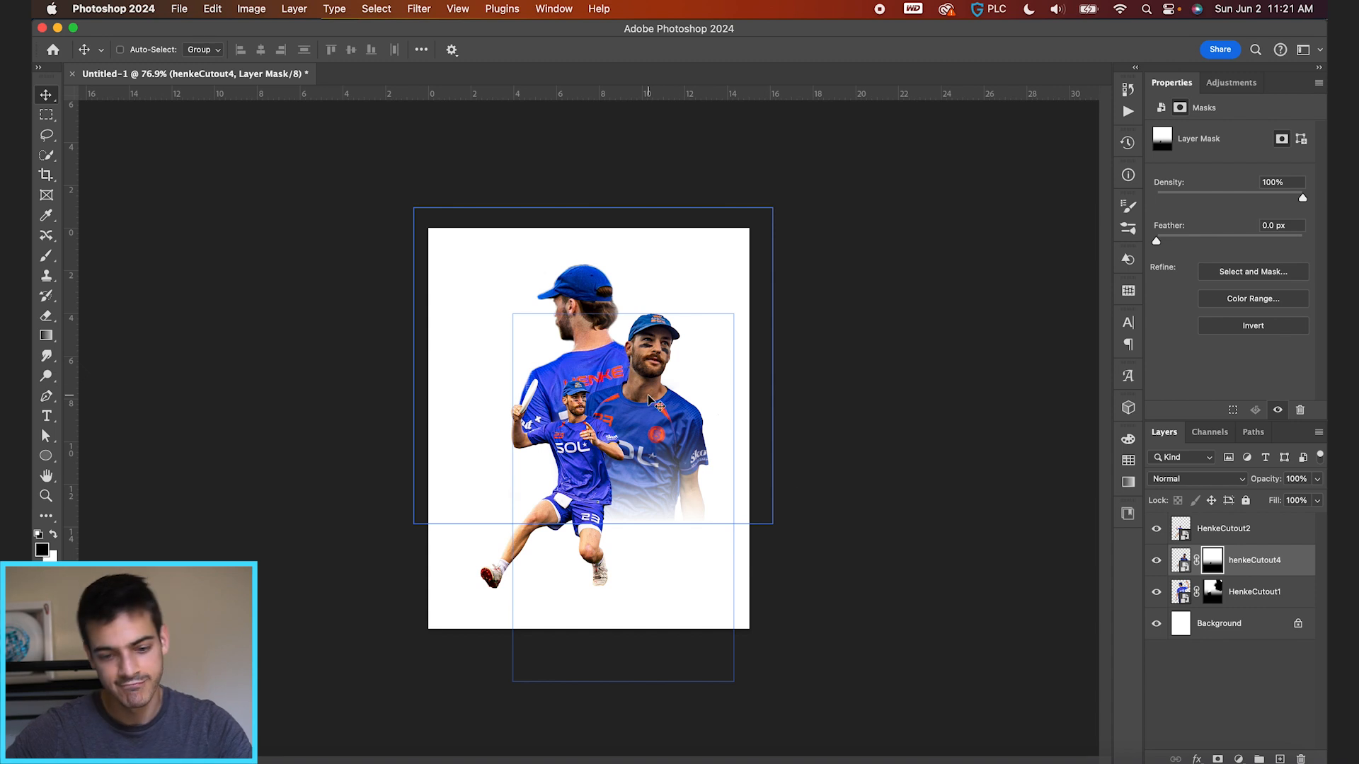
scroll(662, 404, "up", 2)
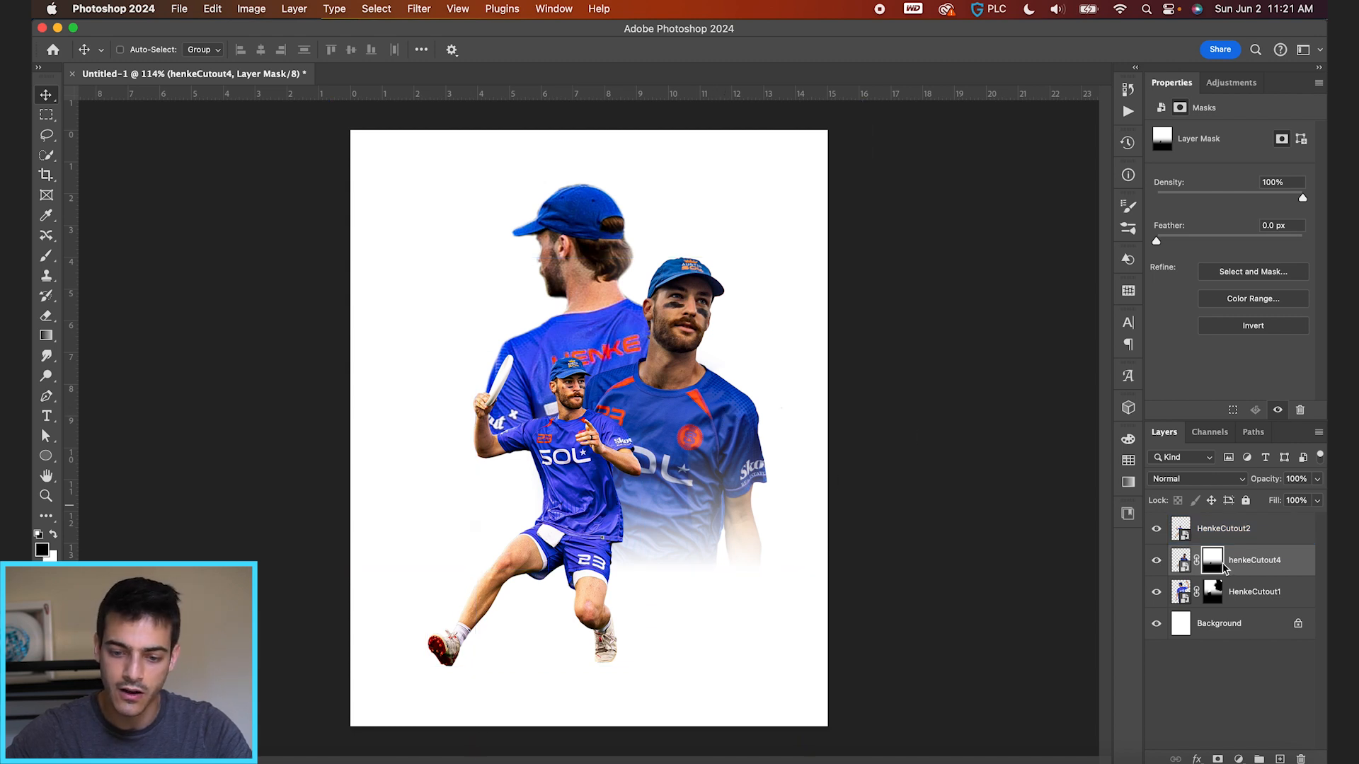
Add a text layer above the cutouts reading HENKE, set in Termina Black.
key("super+shift+alt+n")
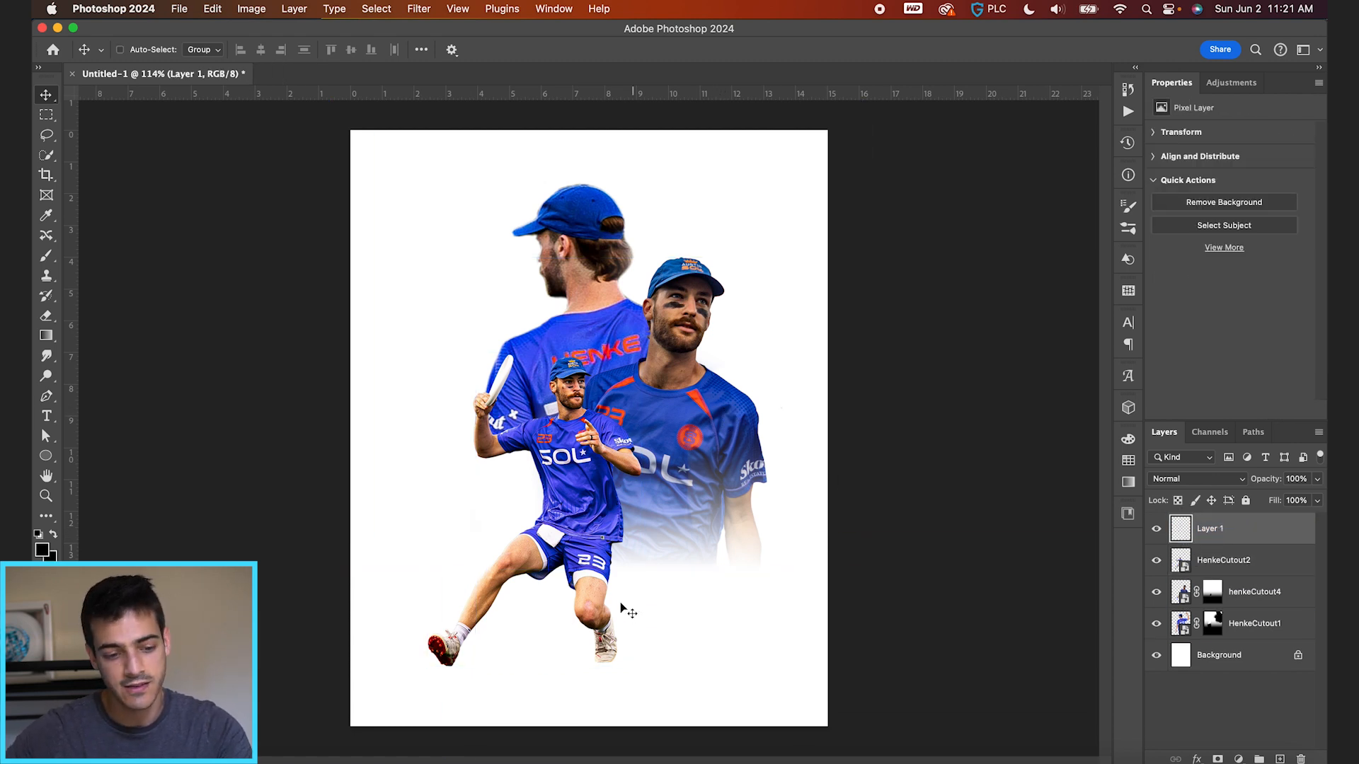
key("t")
left_click(430, 274)
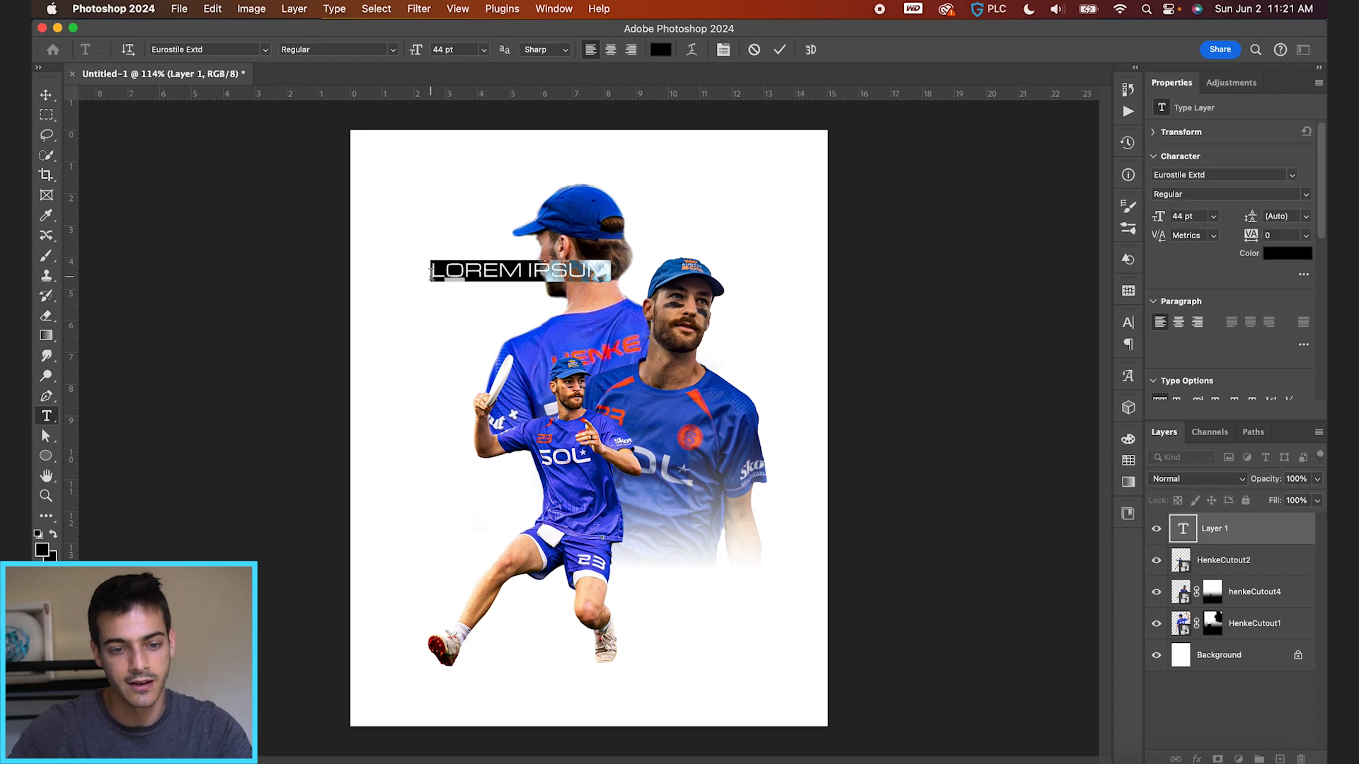
type("HENKE")
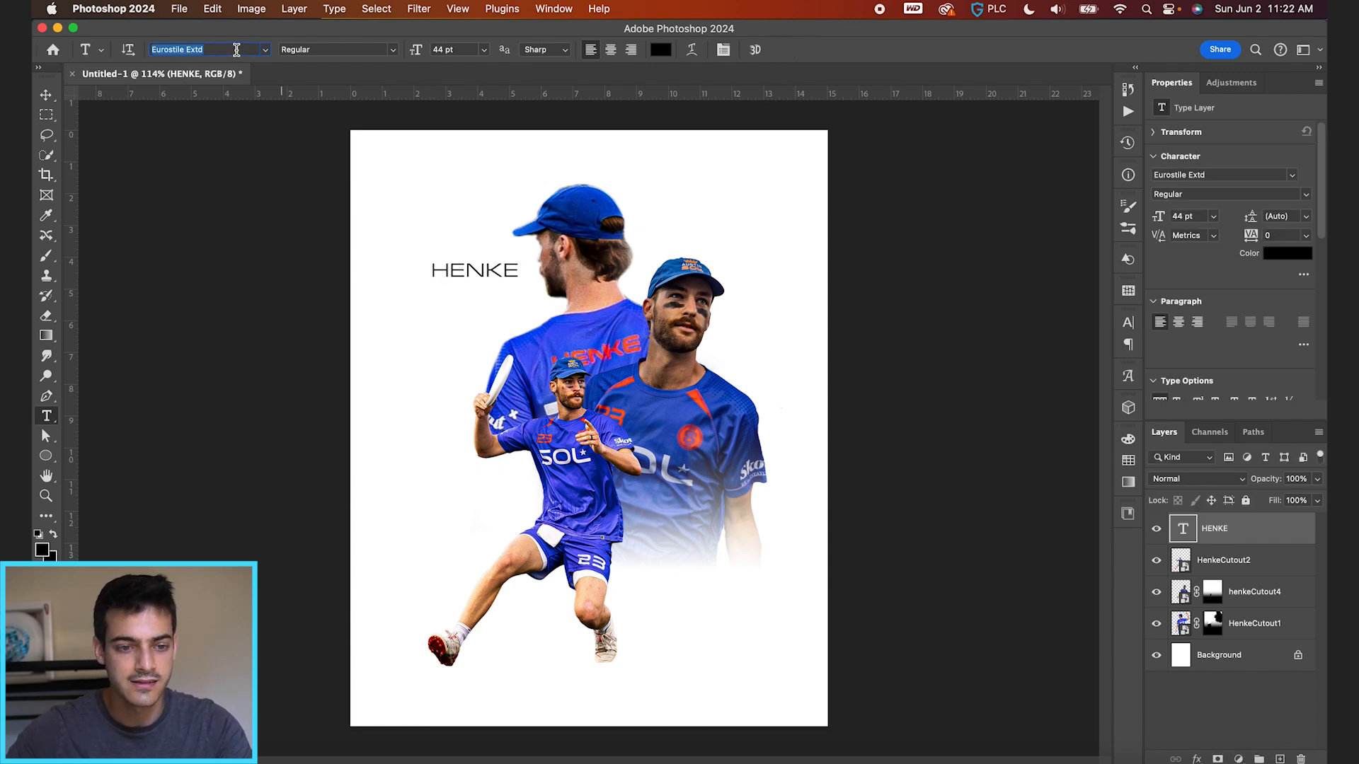
type("Termina")
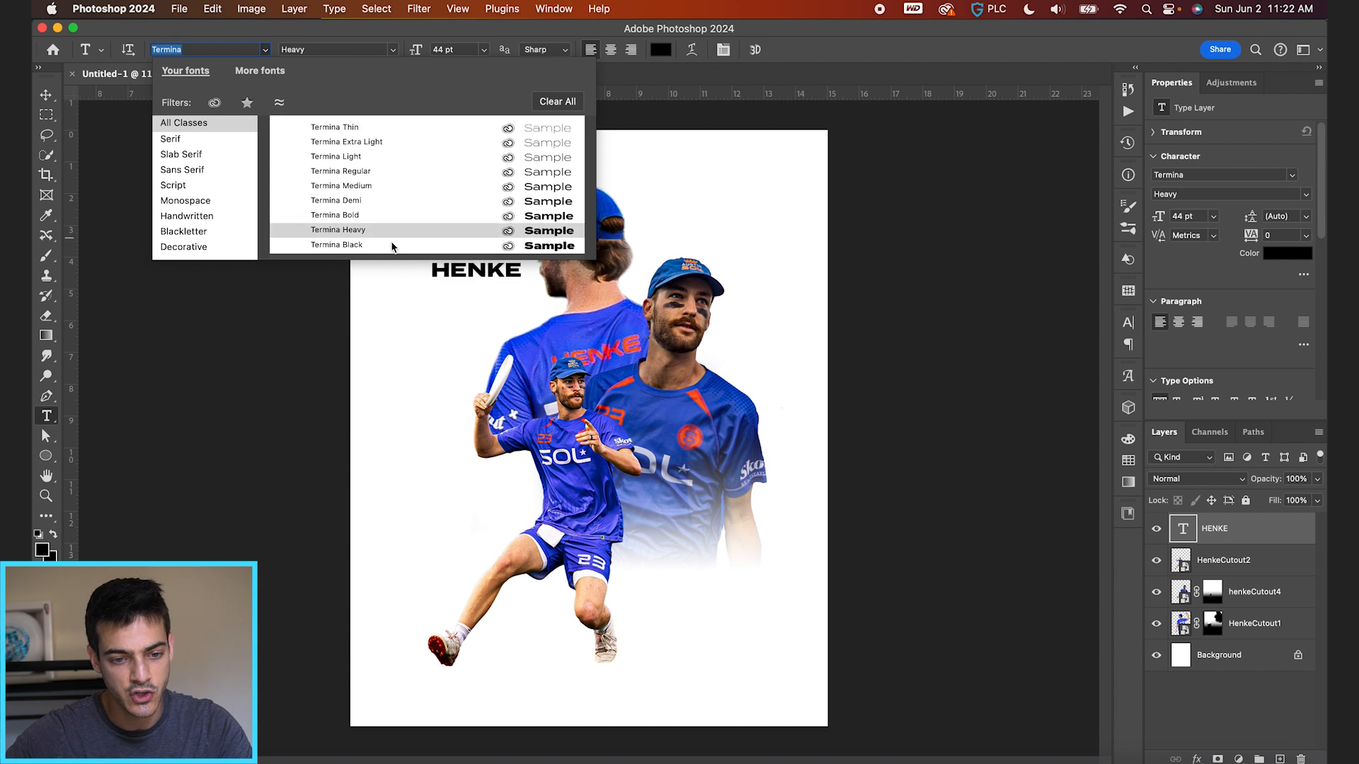
left_click(391, 246)
Scale the HENKE text to about 113 pt and place it over the front player's shorts, extending right below the other figure.
key("ctrl+t")
left_click_drag(531, 257, 630, 228)
key("Return")
left_click_drag(548, 259, 736, 559)
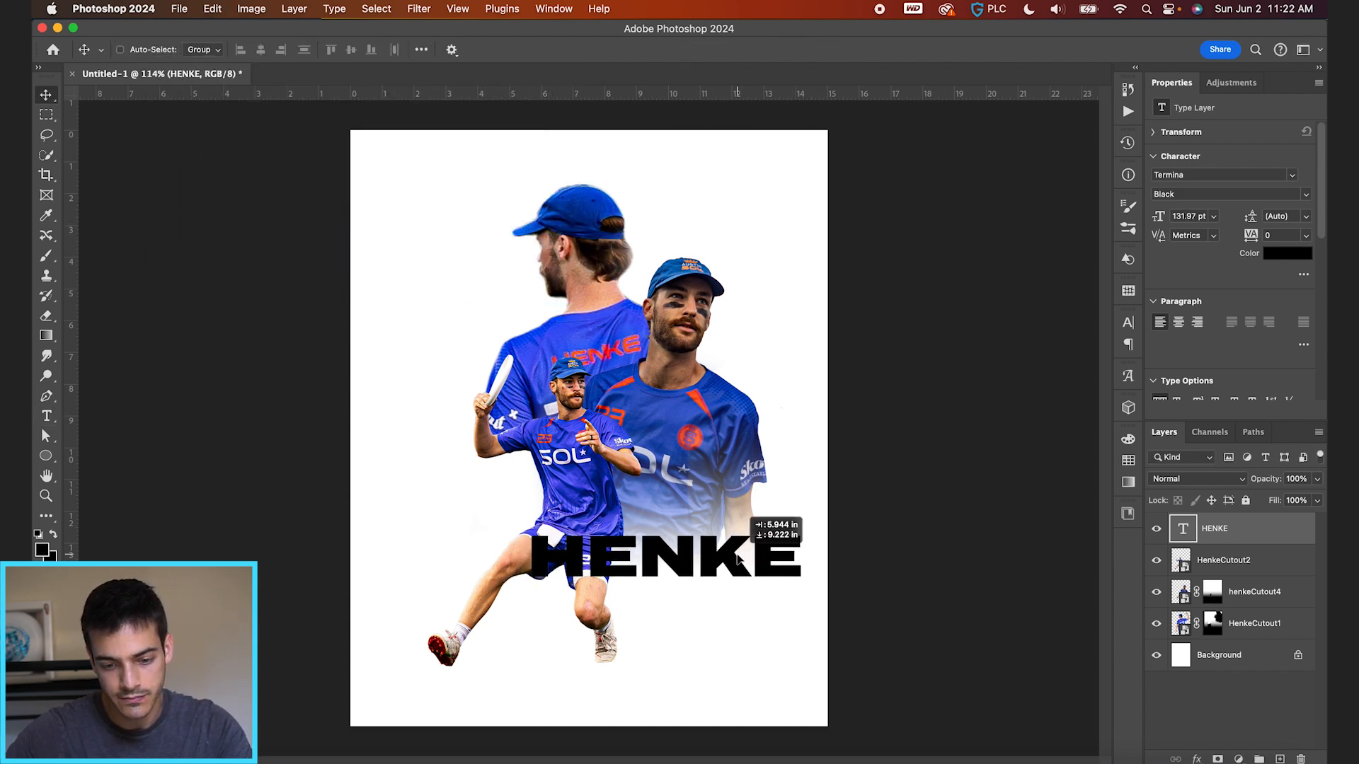
key("ctrl+t")
left_click_drag(805, 526, 793, 543)
key("Return")
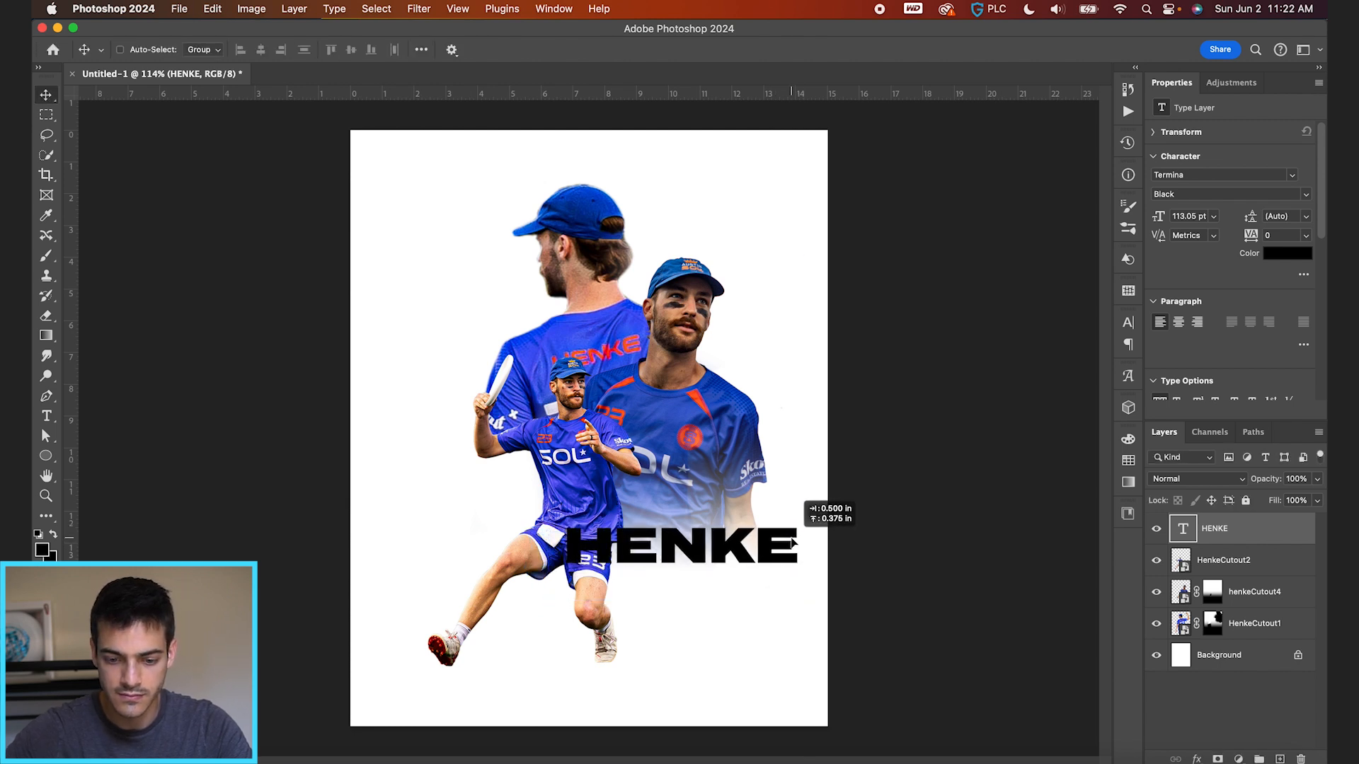
Recolor the HENKE text with the red AUS-2 swatch.
left_click(1128, 460)
scroll(984, 545, "down", 6)
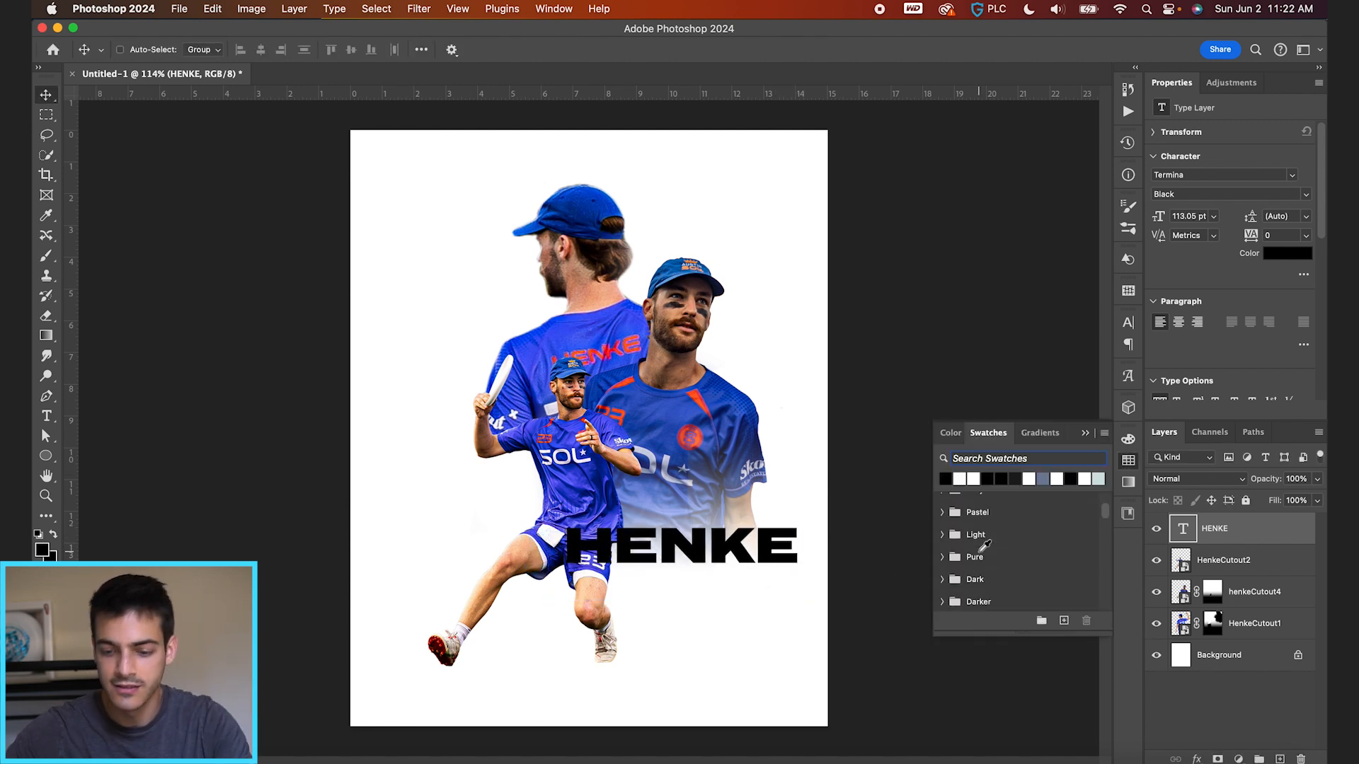
scroll(984, 545, "down", 1)
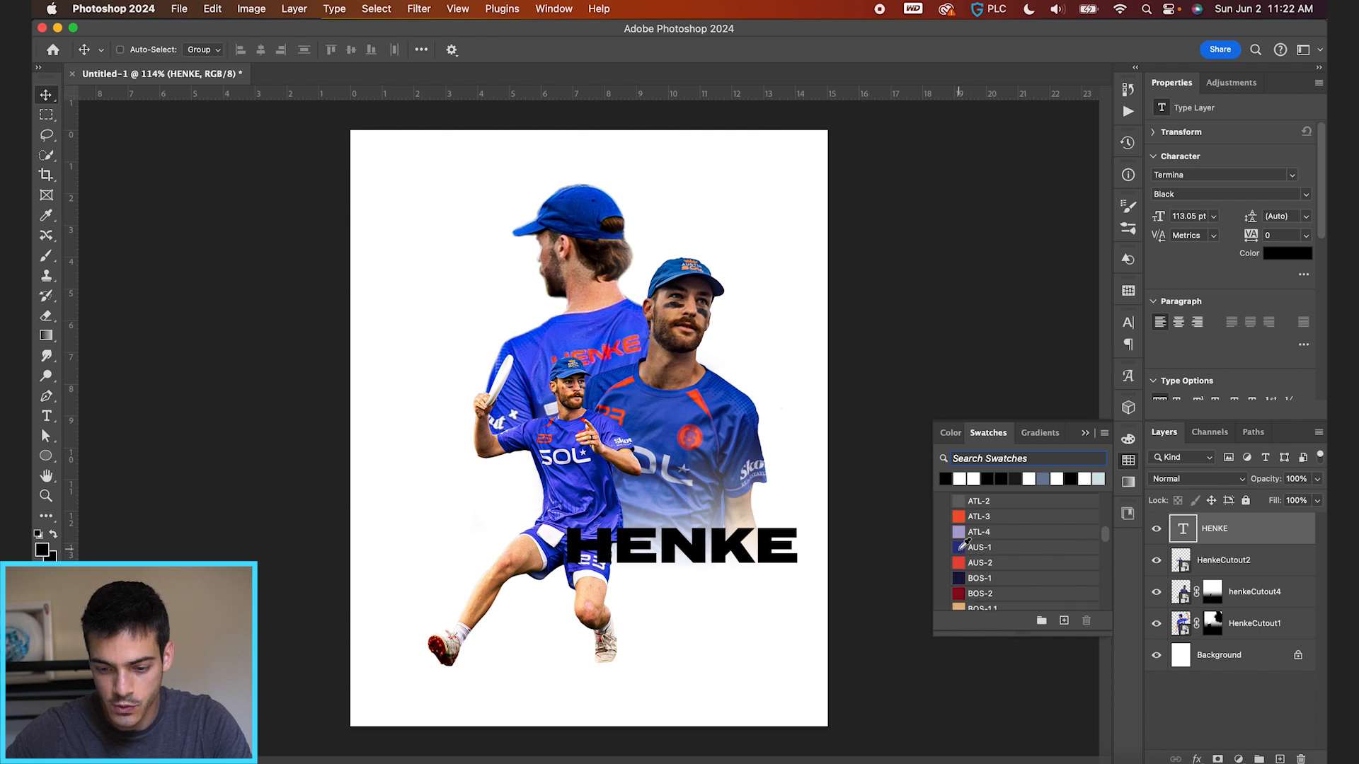
left_click(962, 546)
left_click(958, 564)
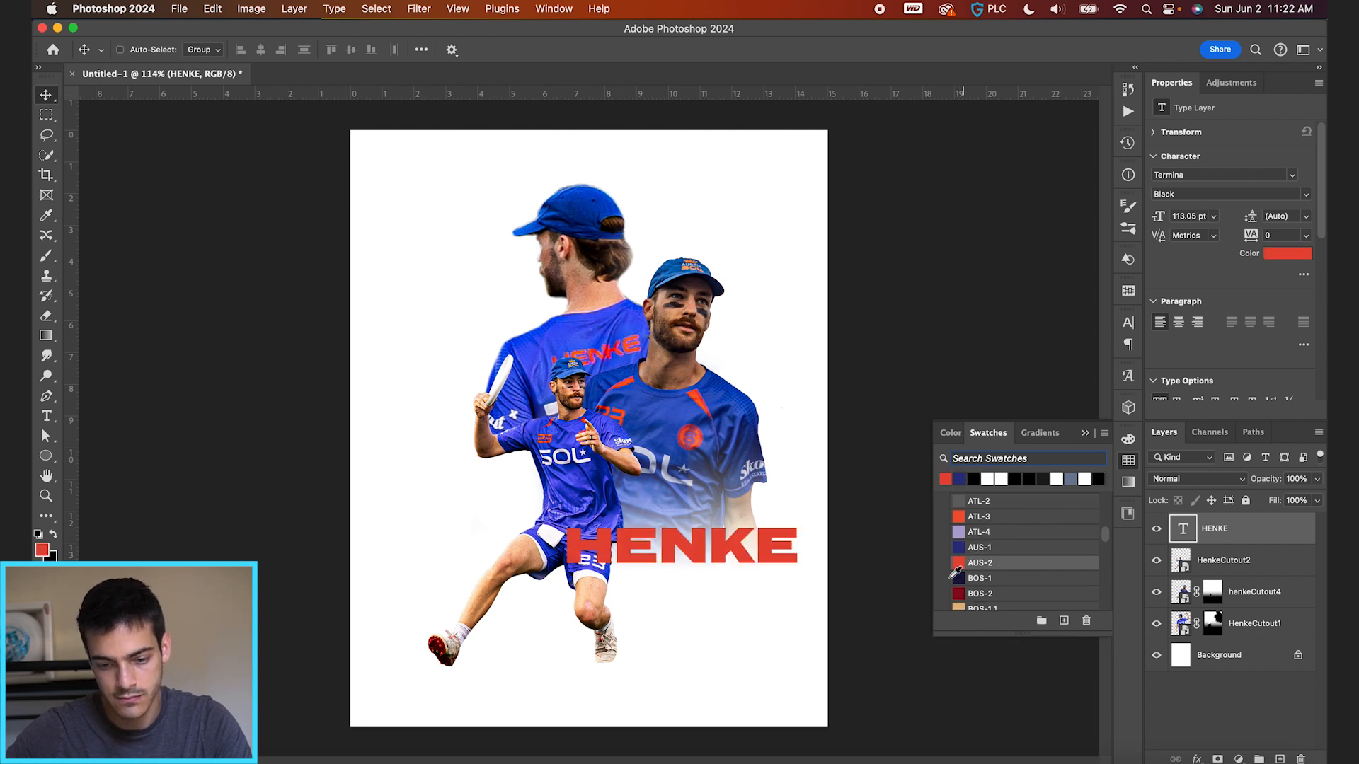
Enlarge the HENKE text to about 174.61 pt across the front player's waist and center it horizontally on the canvas.
left_click_drag(755, 596, 661, 573)
key("super+t")
left_click_drag(623, 496, 772, 488)
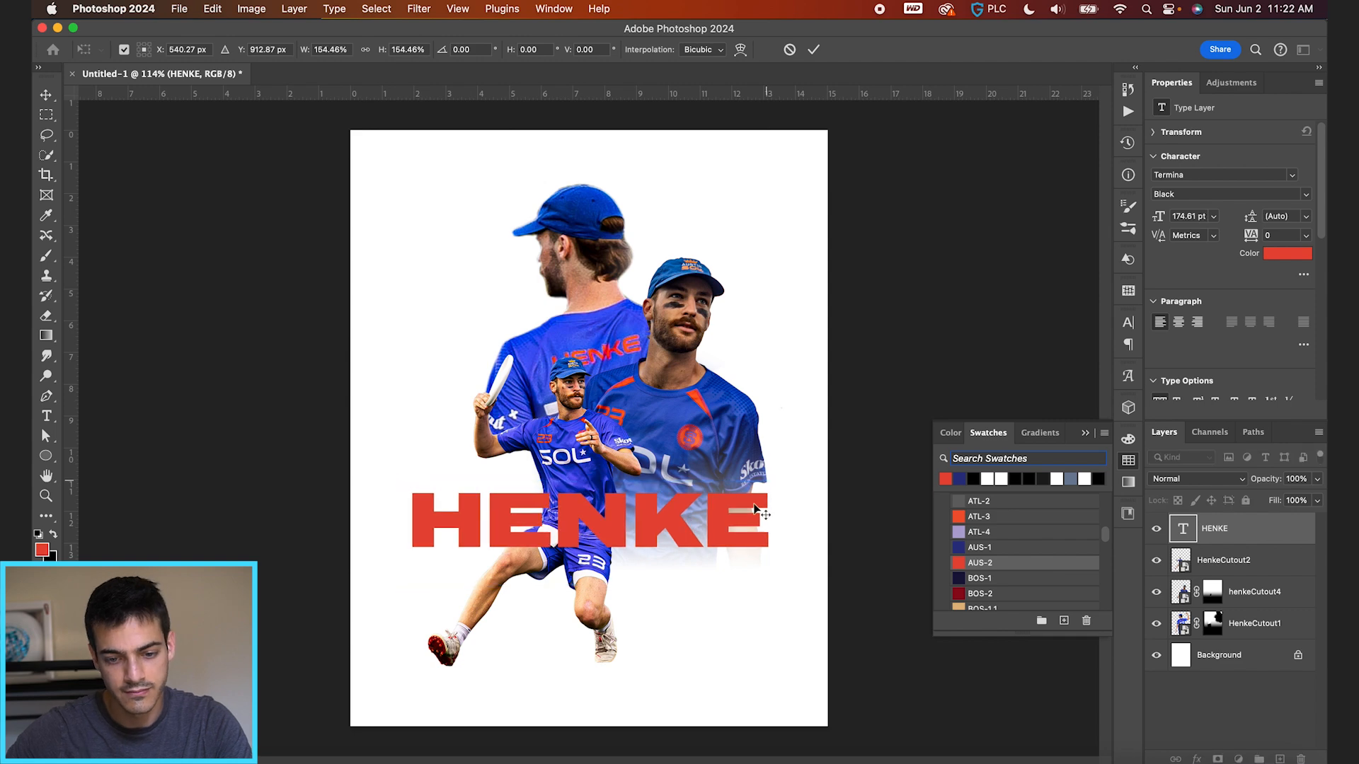
key("Return")
key("super+a")
left_click(262, 52)
key("super+d")
Hide the HENKE text layer and the henkeCutout4 layer.
scroll(581, 463, "down", 5)
scroll(587, 473, "up", 6)
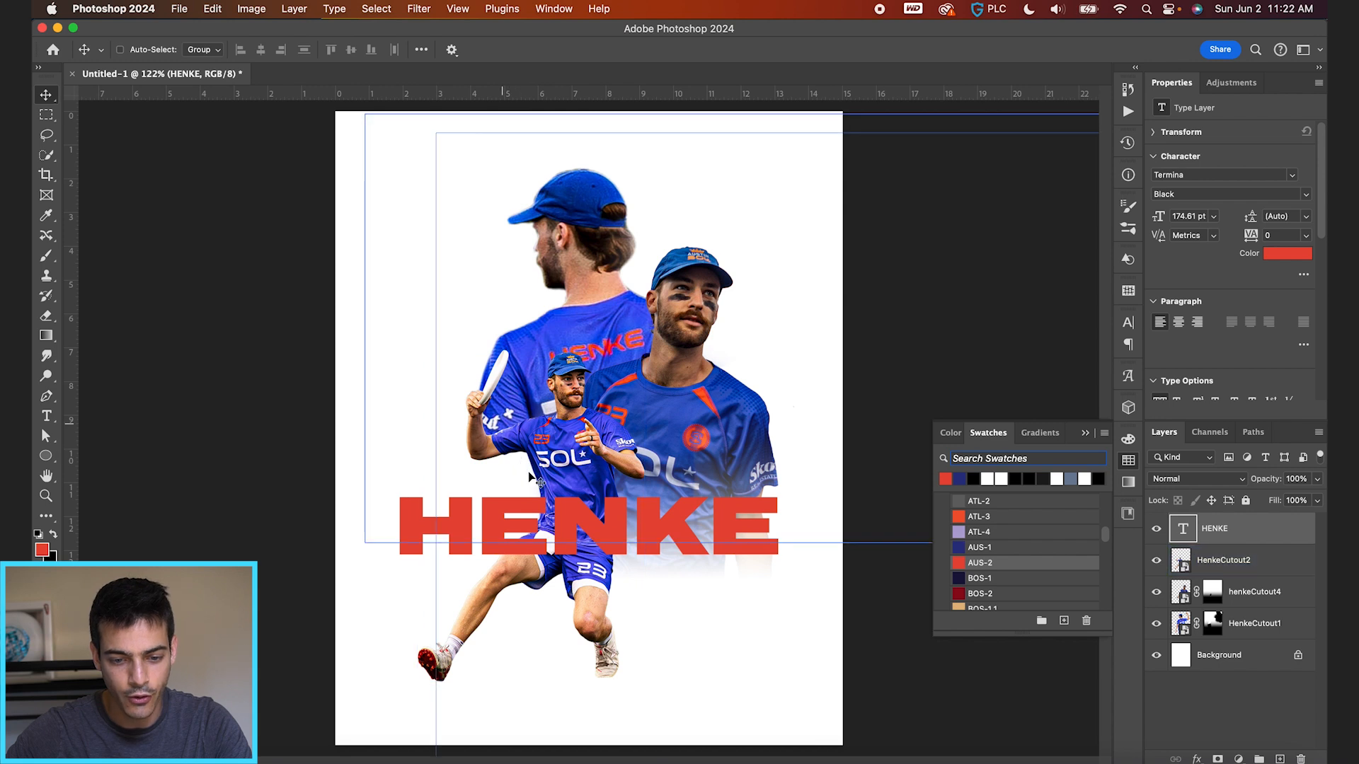
left_click(1157, 530)
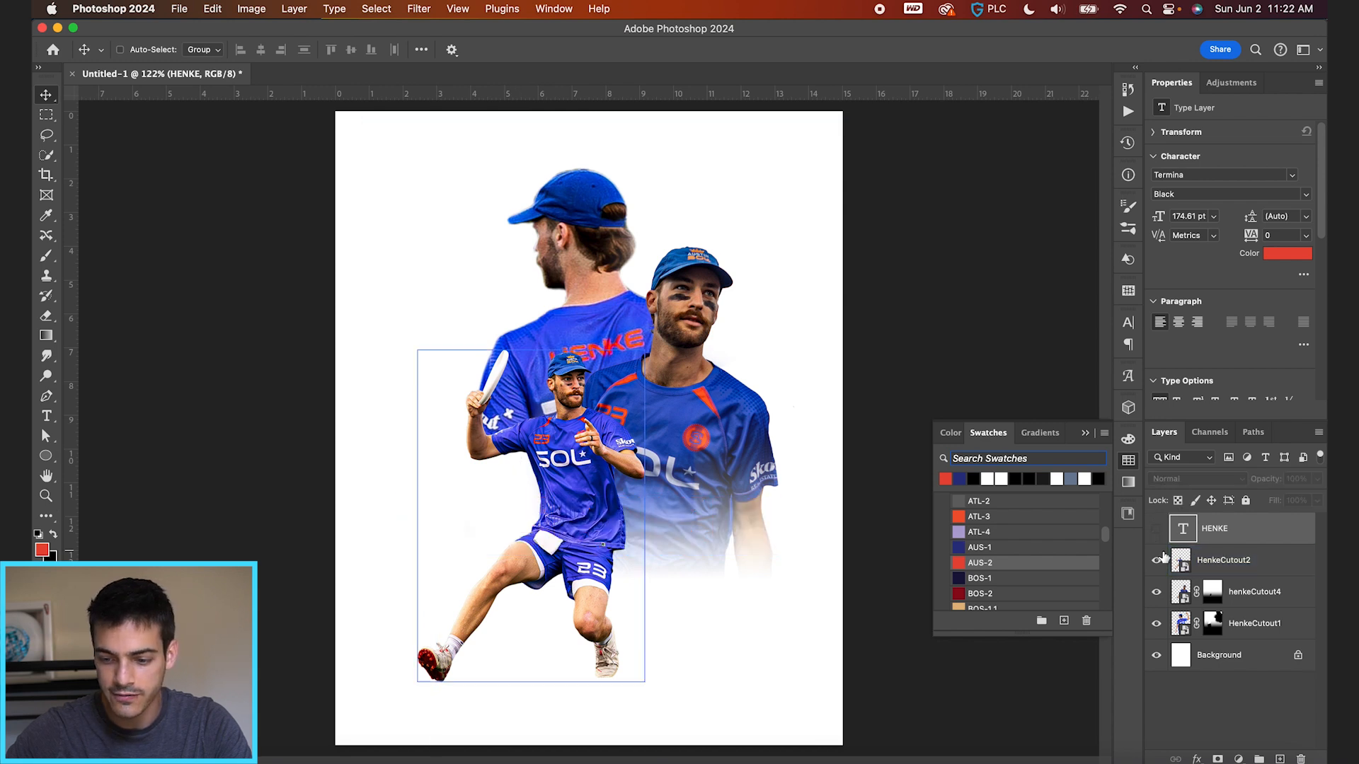
left_click(1157, 592)
left_click(1156, 592)
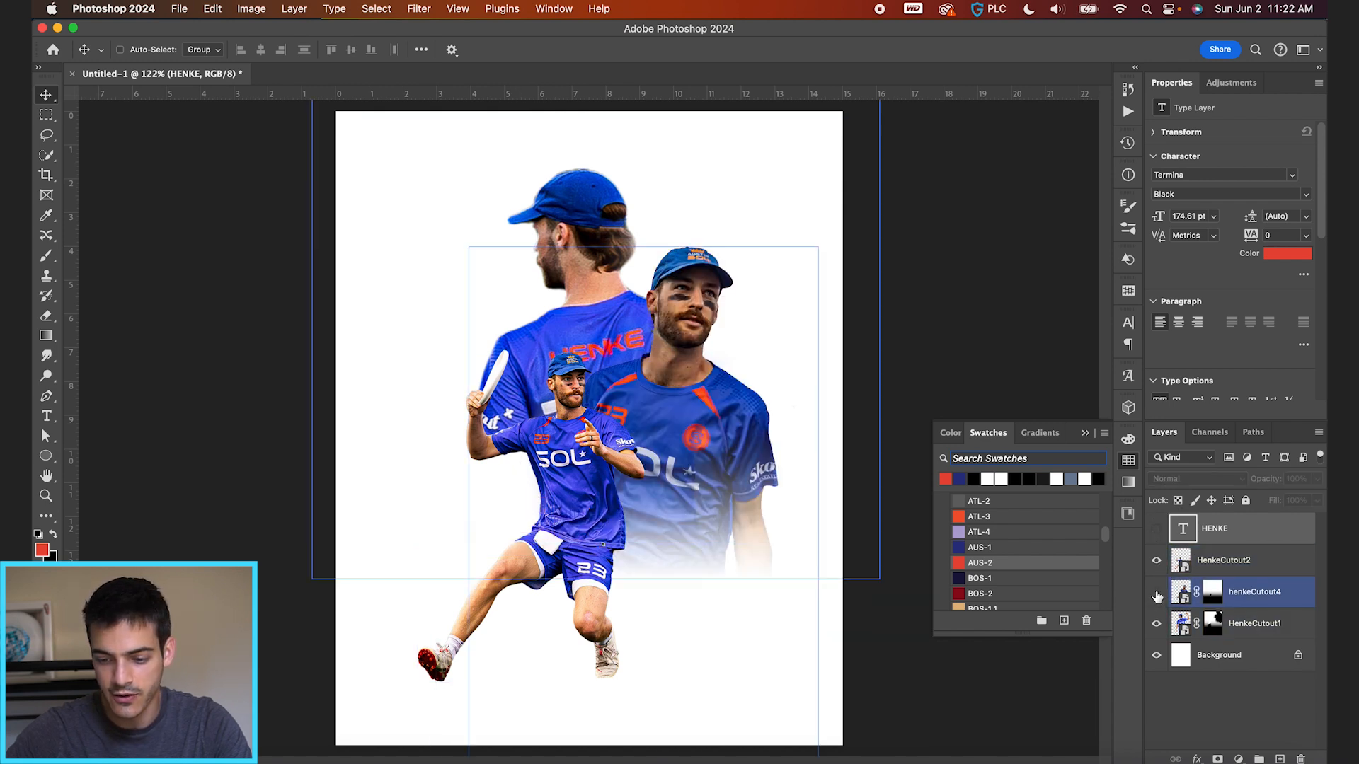
left_click(1156, 591)
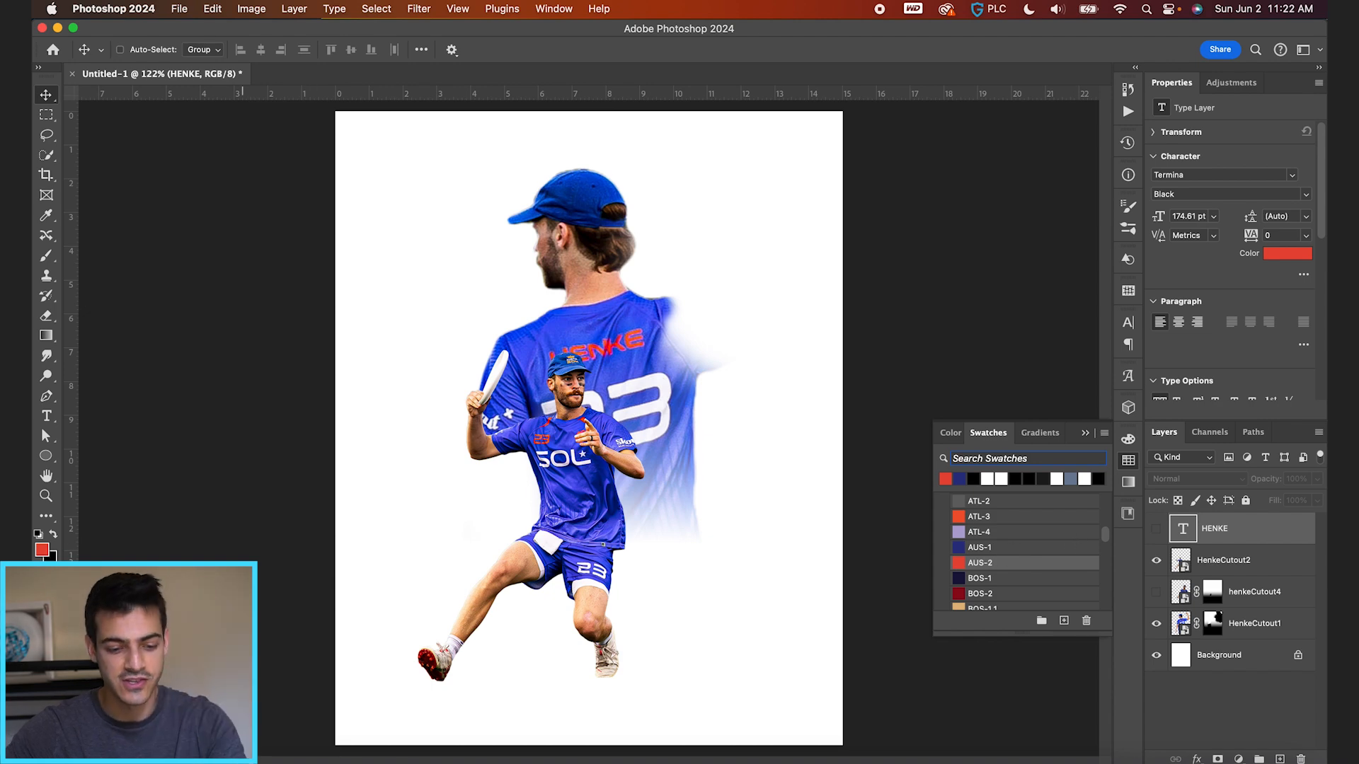
Switch to Finder and preview henkeCutout4.psd and HenkeCutout3.psd in the Cutouts folder.
key("super+Tab")
left_click(283, 279)
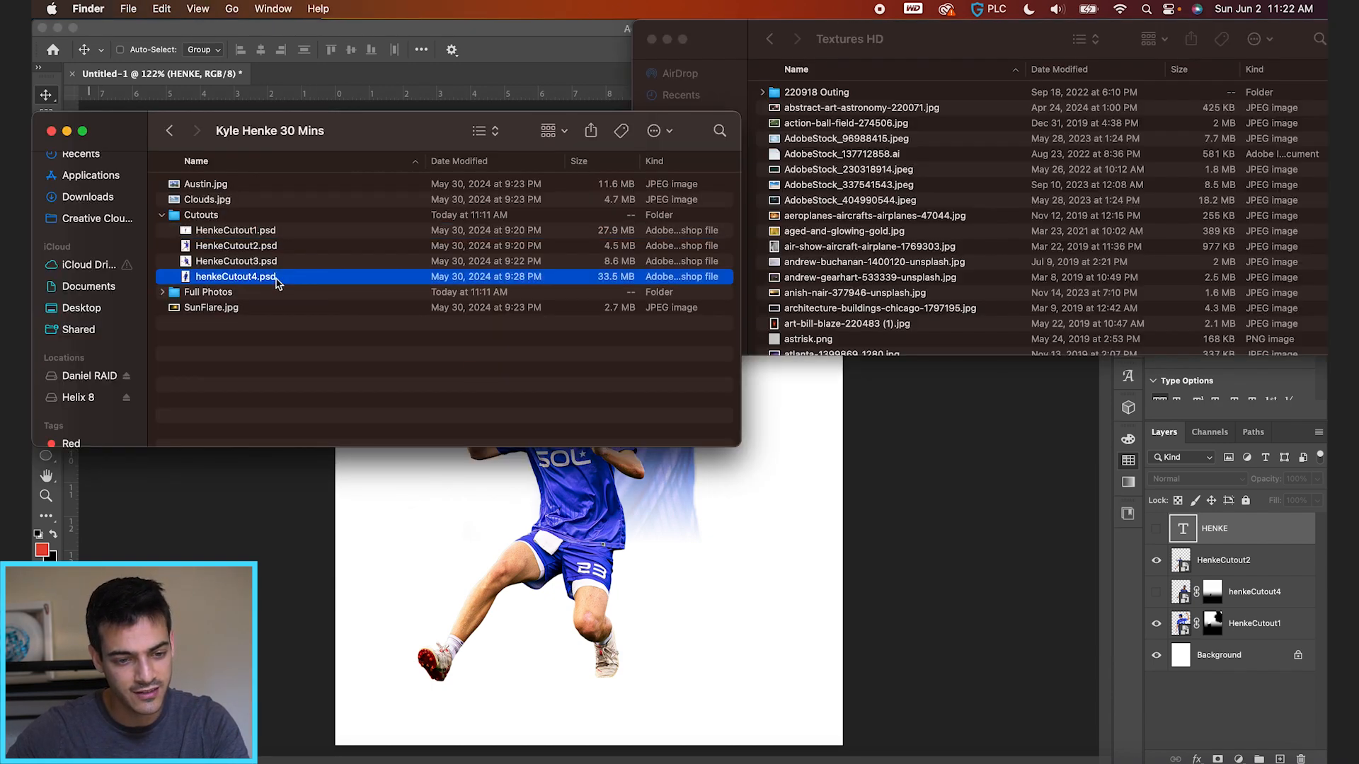
key("space")
key("Up")
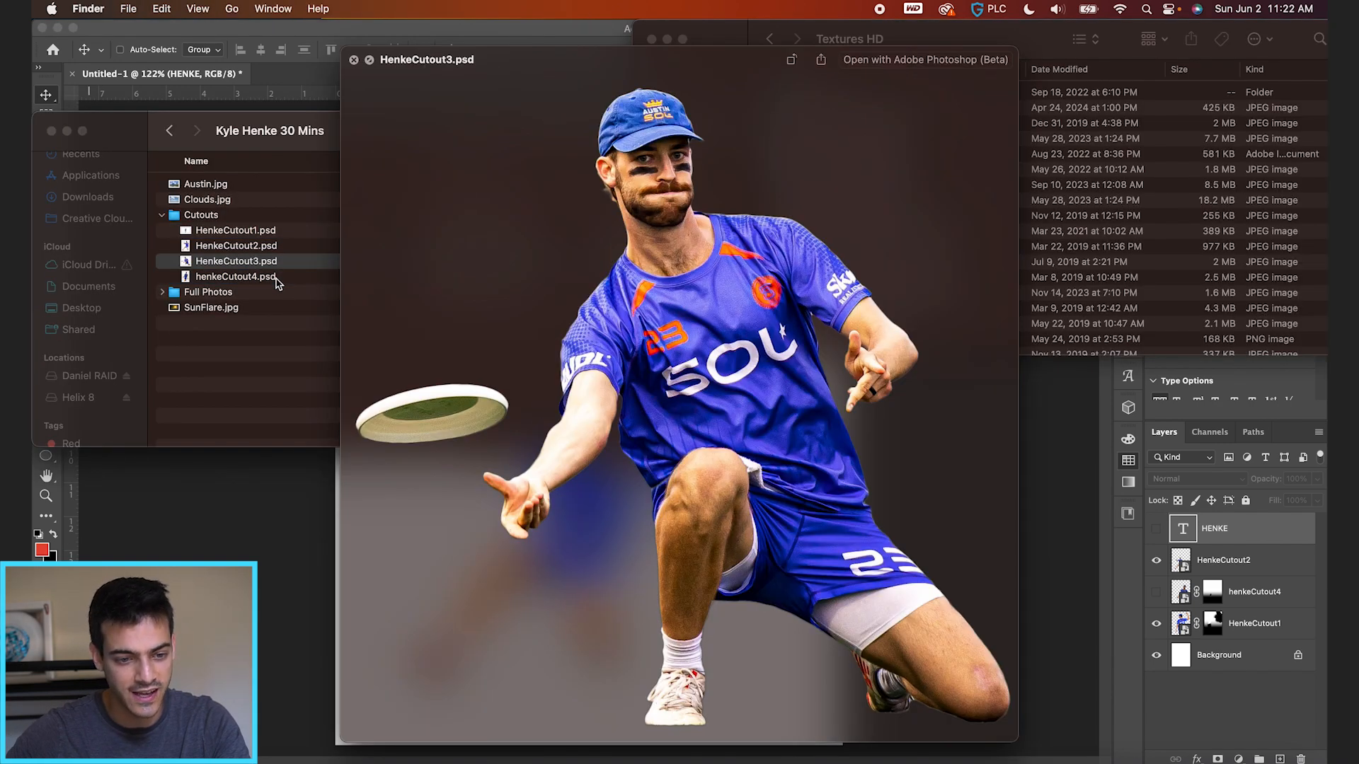
key("space")
Expand the Full Photos folder and preview its pictures to examine which could serve as a large background portrait.
key("Left")
key("Left")
key("Down")
key("Right")
key("Down")
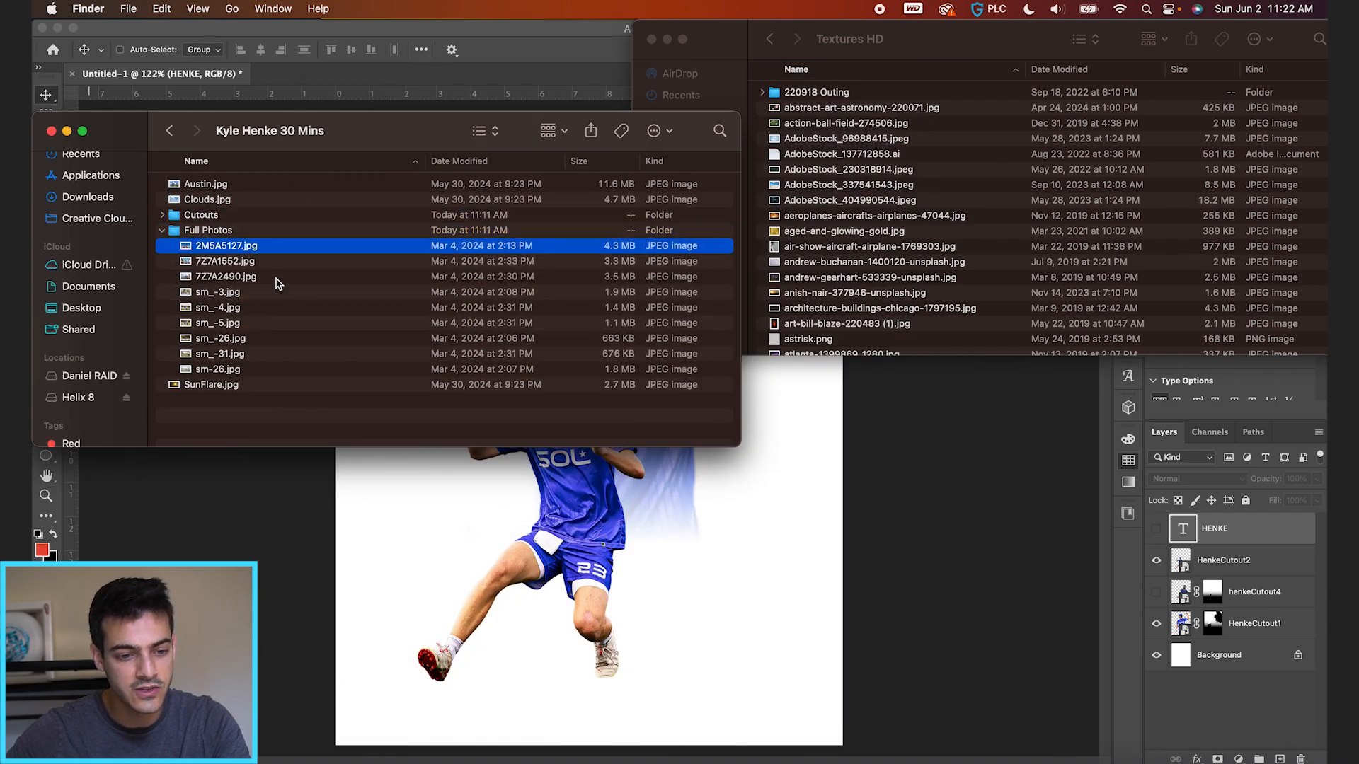
key("space")
key("Down")
key("Down")
key("Down")
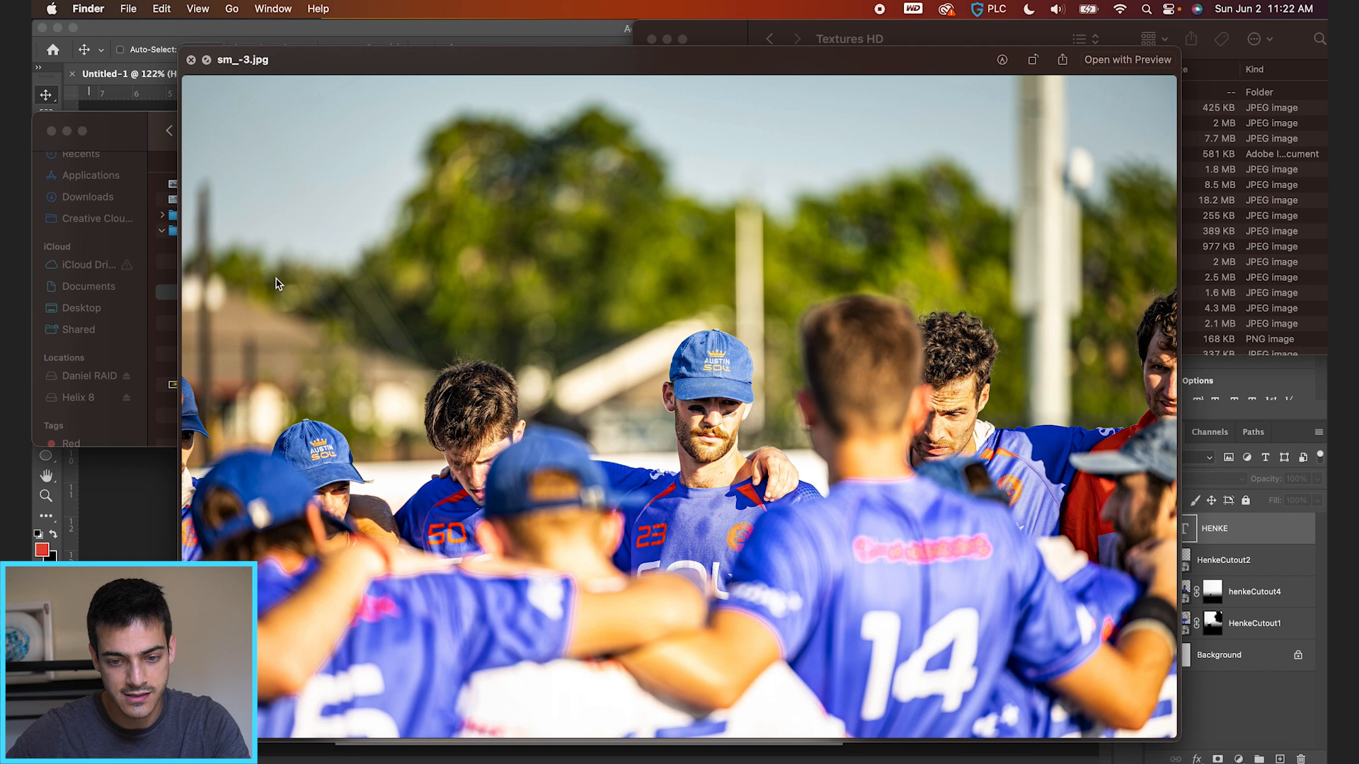
key("Down")
key("Up")
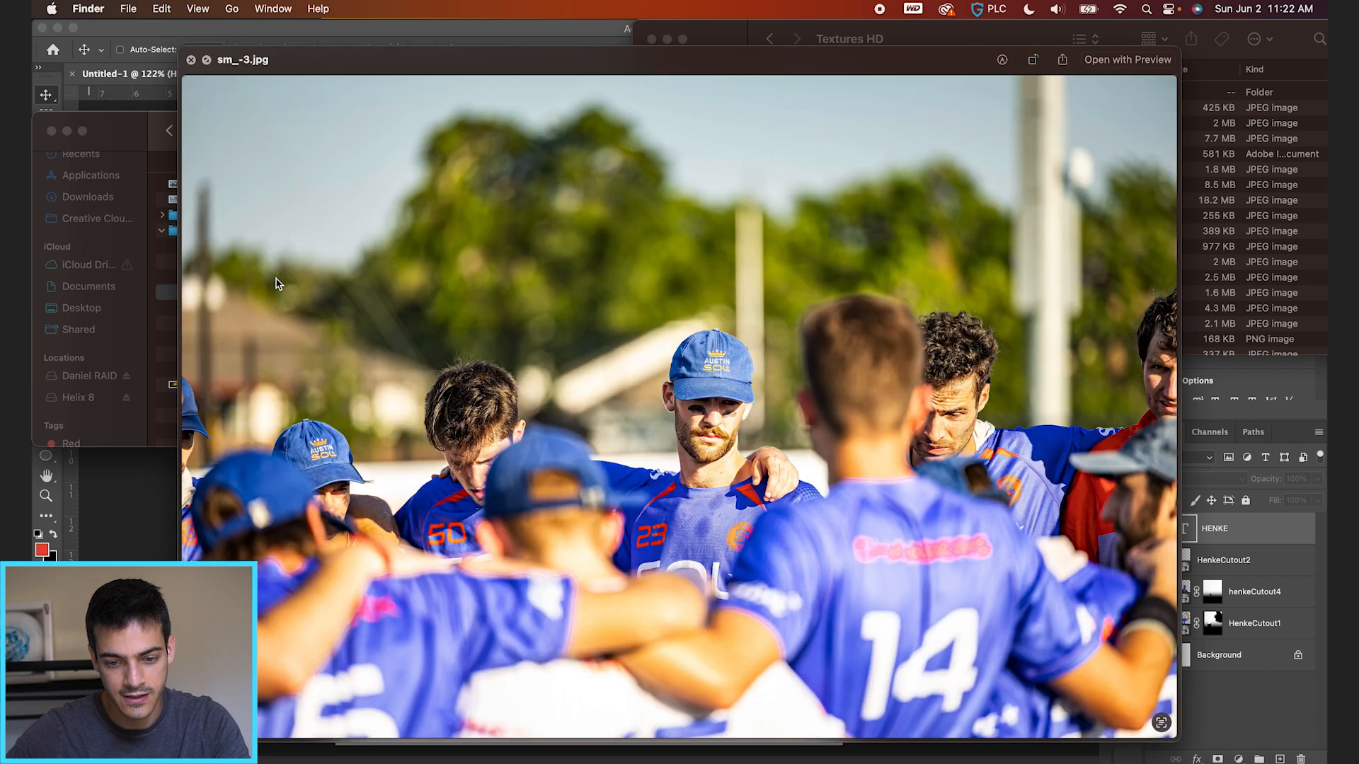
key("Down")
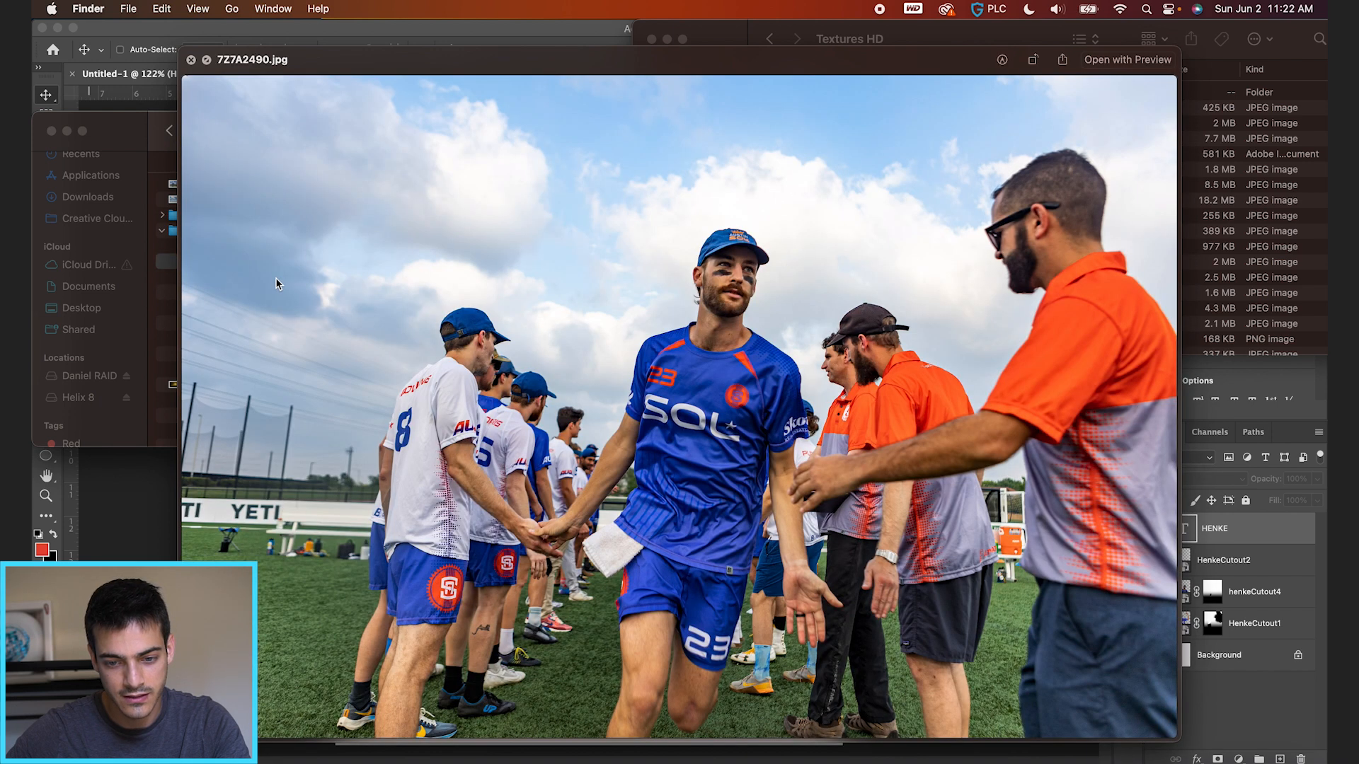
key("Down")
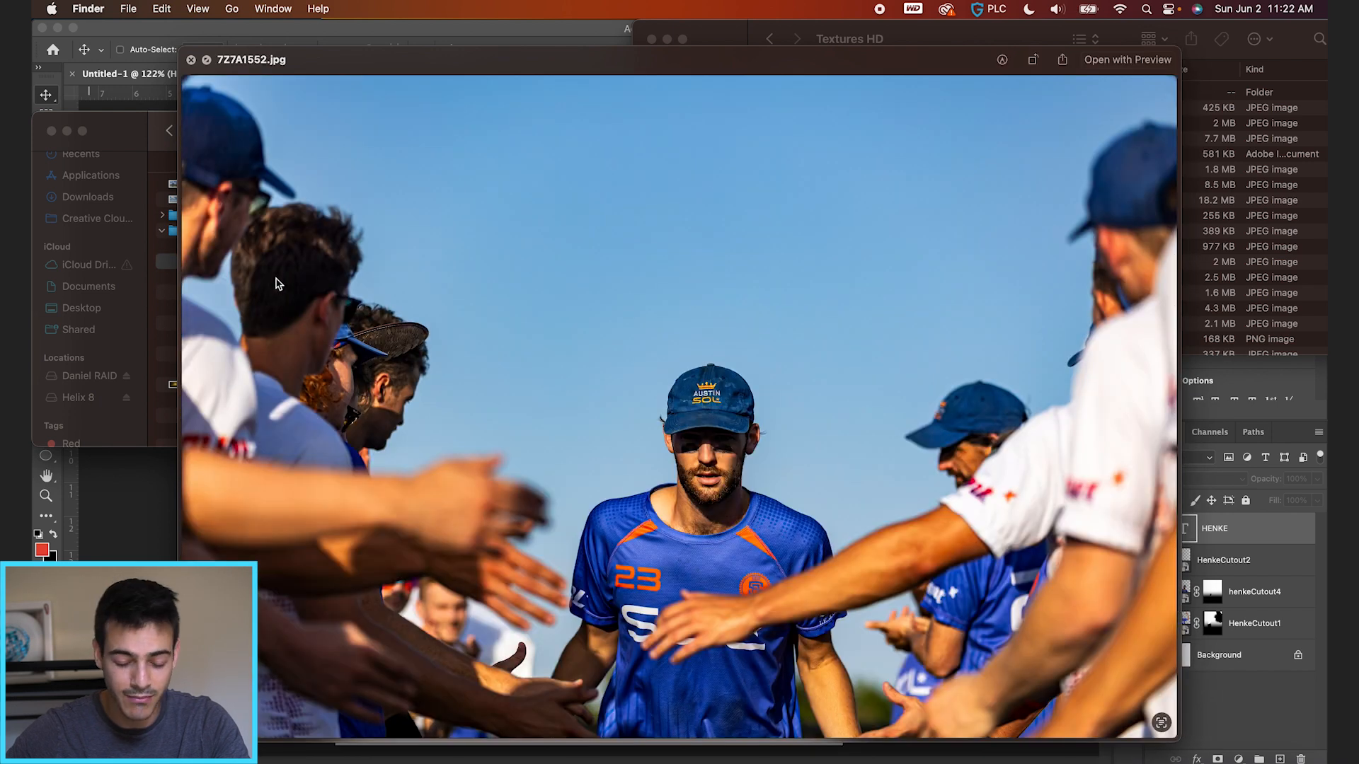
scroll(676, 419, "up", 3)
scroll(677, 420, "down", 3)
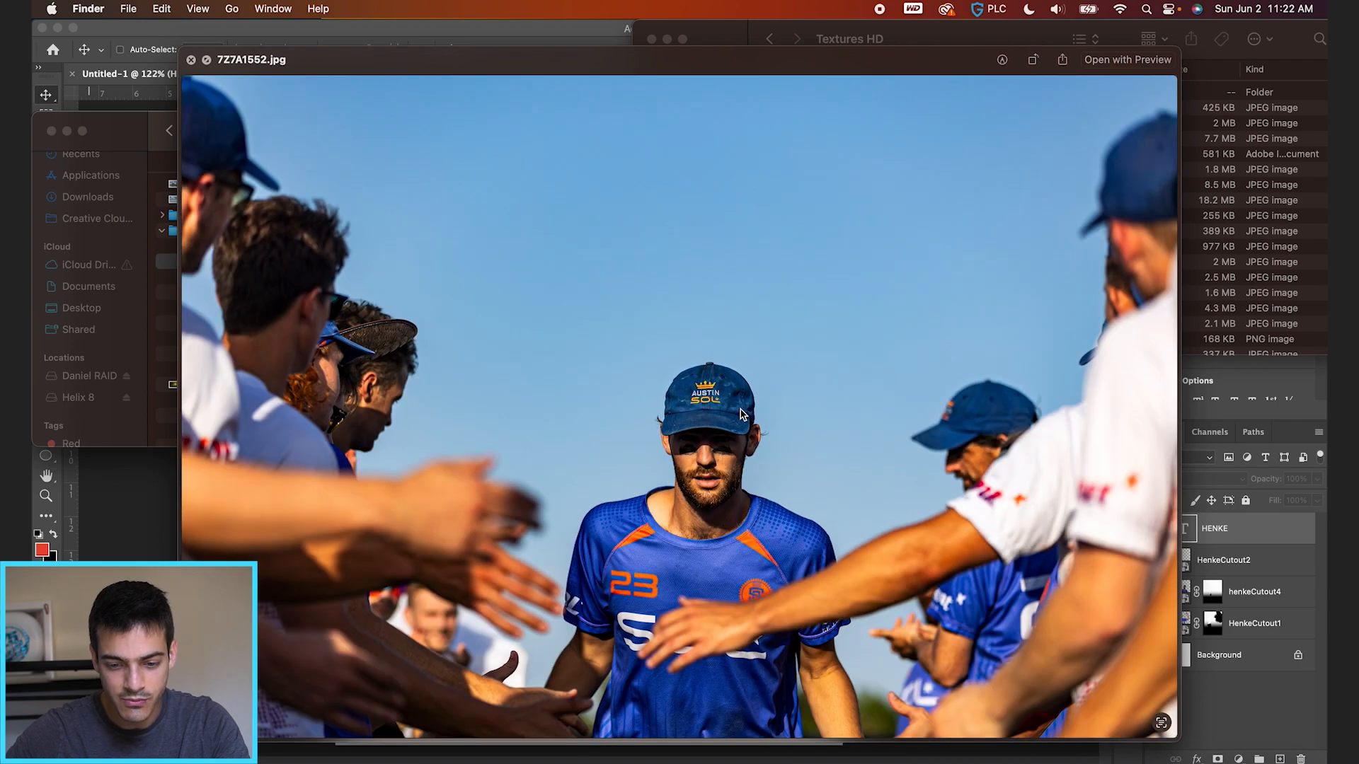
key("space")
left_click(236, 374)
key("space")
key("Up")
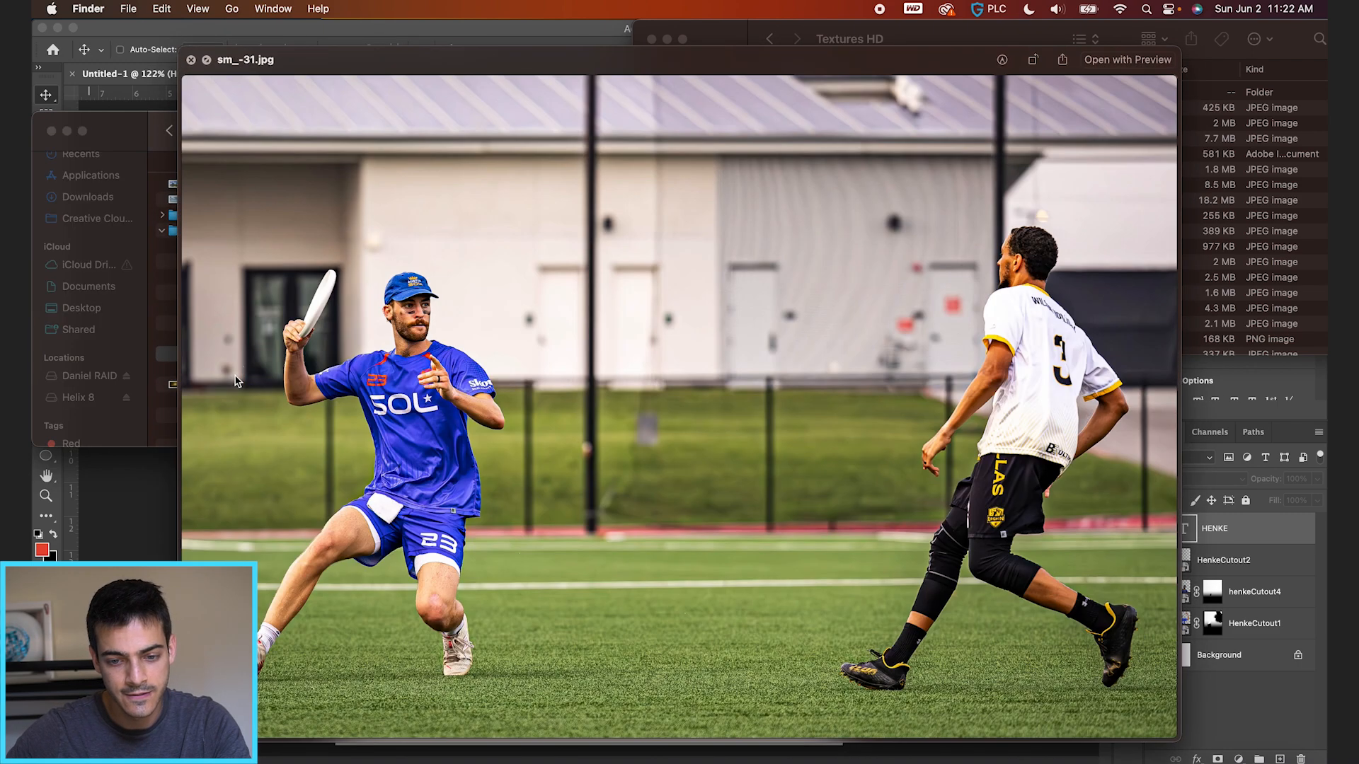
key("Up")
key("Up")
key("Up")
key("Up")
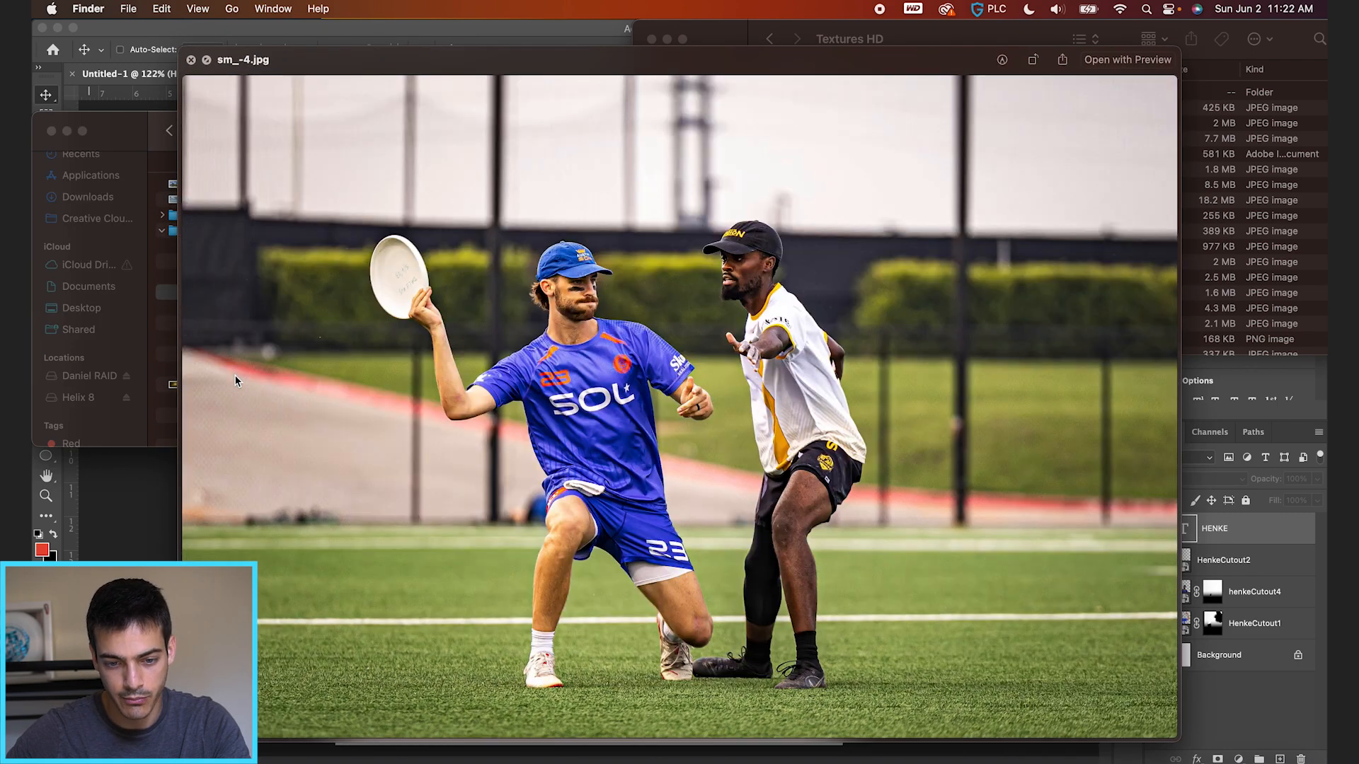
key("Up")
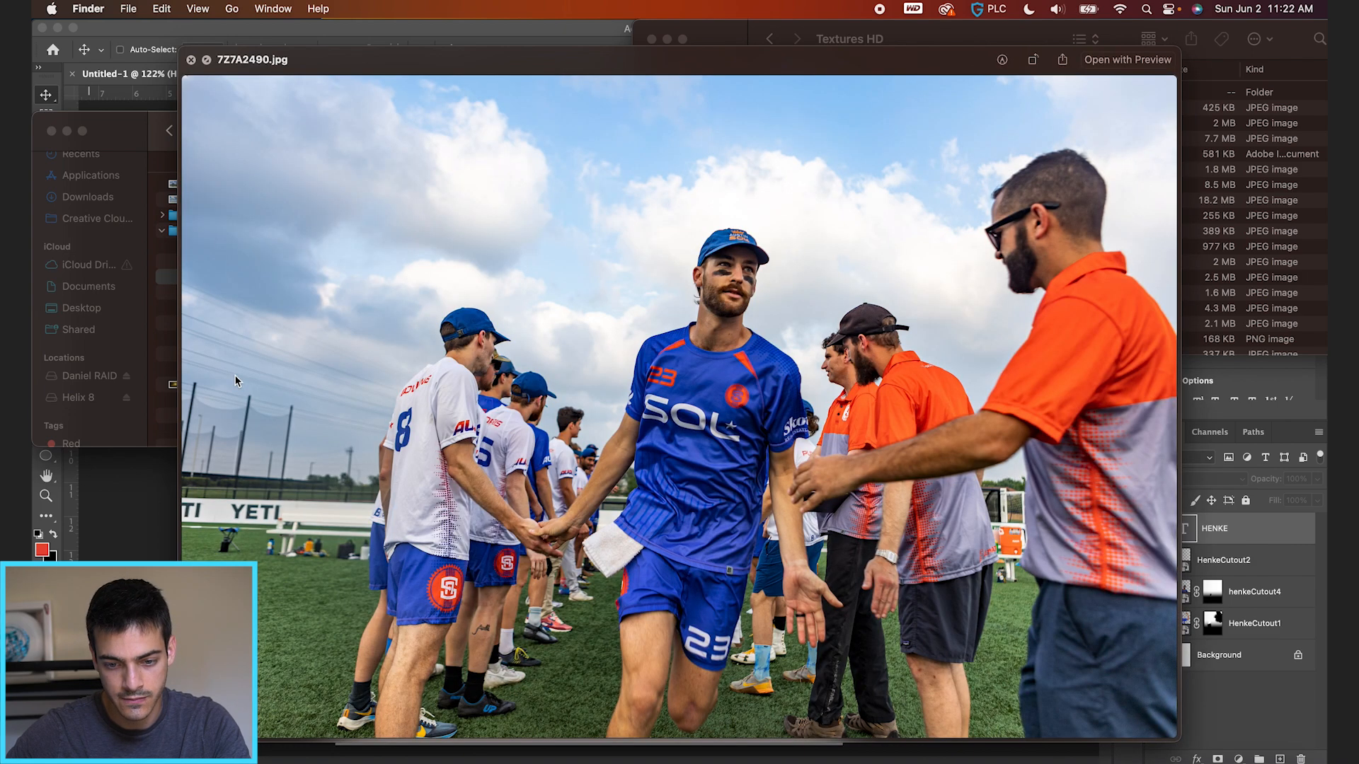
key("Up")
key("space")
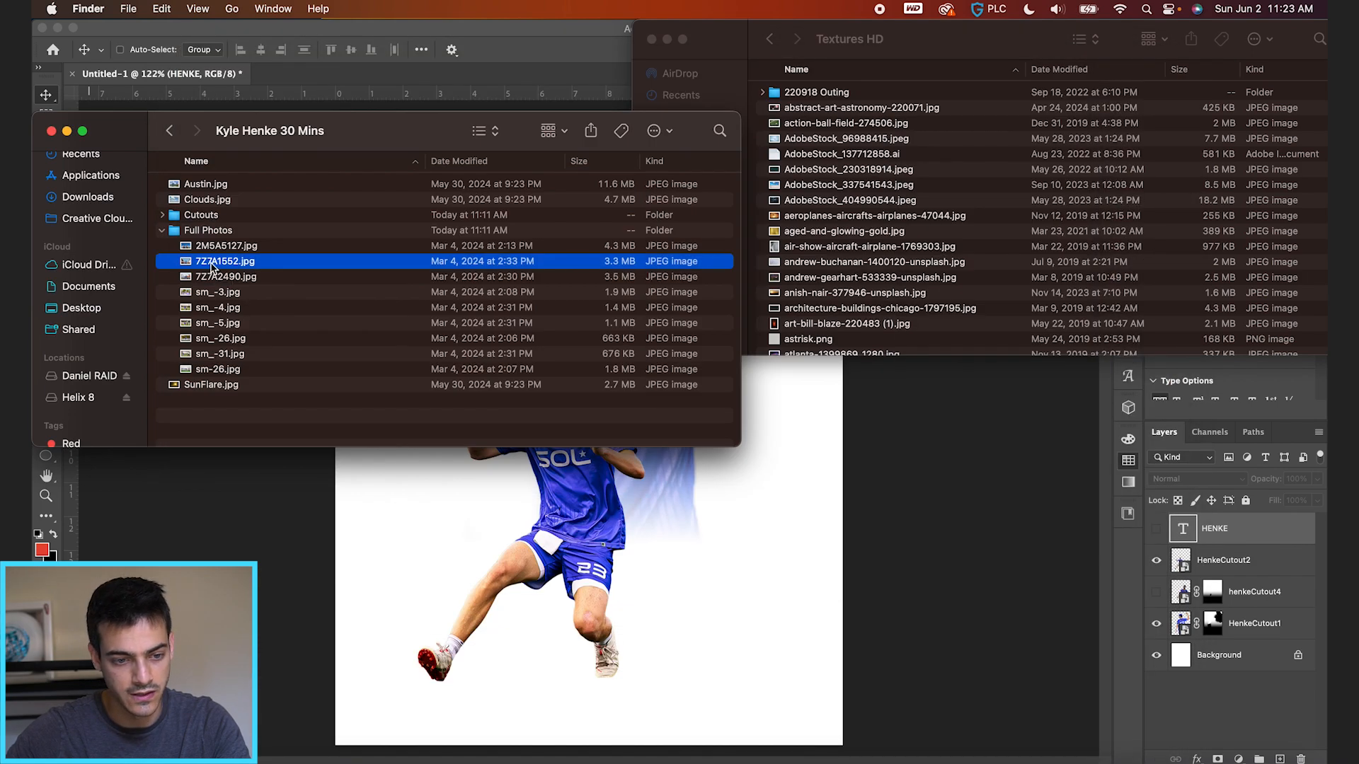
Place 7Z7A1552.jpg in the Photoshop poster and enlarge it to about 77.85 by 51.89 in so the player's face fills the canvas.
left_click_drag(211, 261, 521, 533)
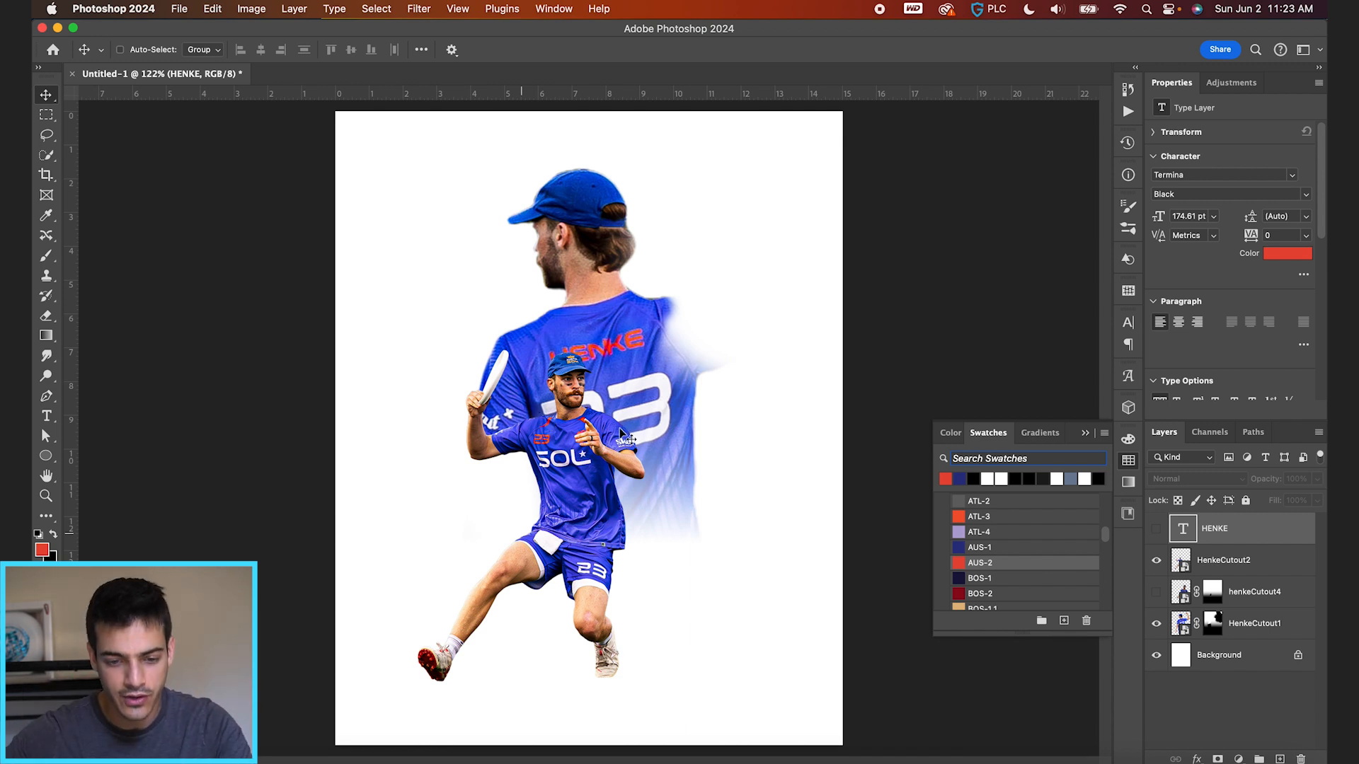
left_click(570, 324)
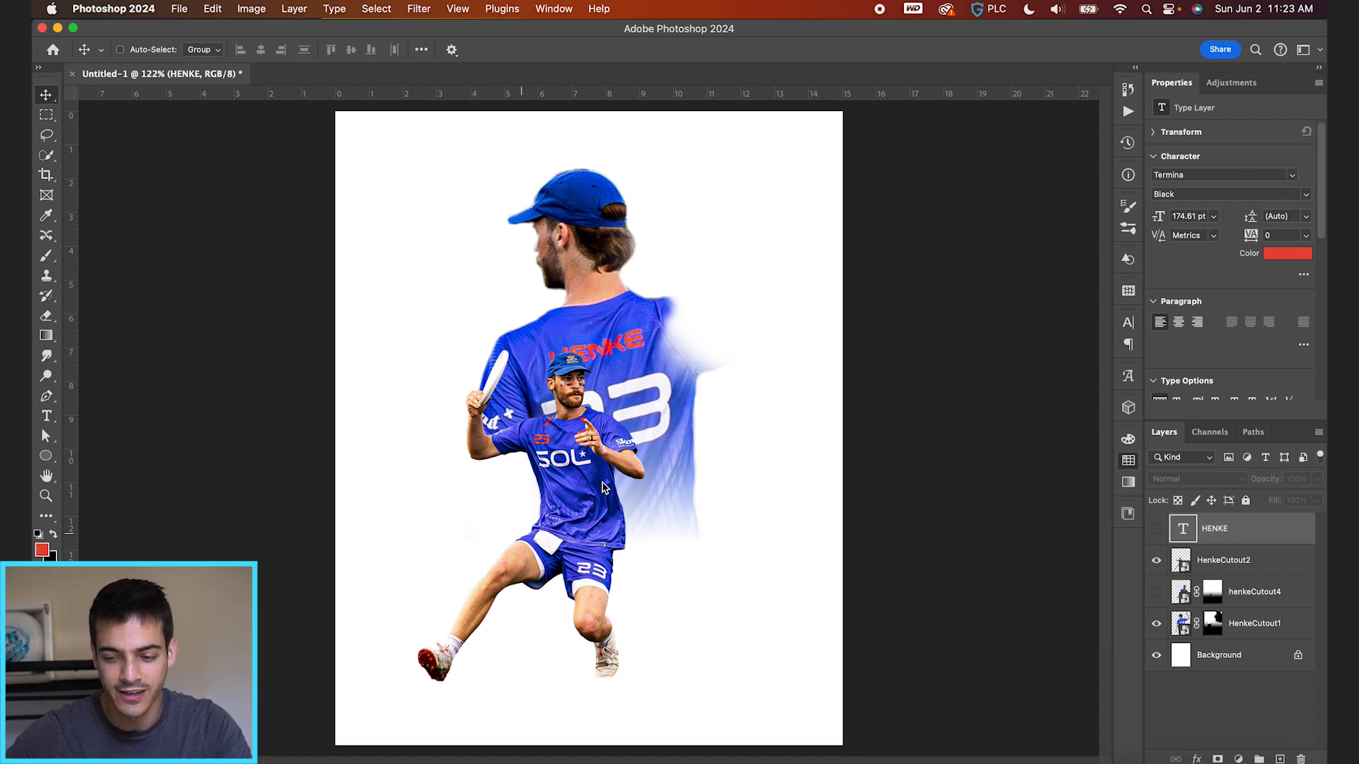
left_click_drag(602, 482, 603, 482)
scroll(602, 483, "down", 5)
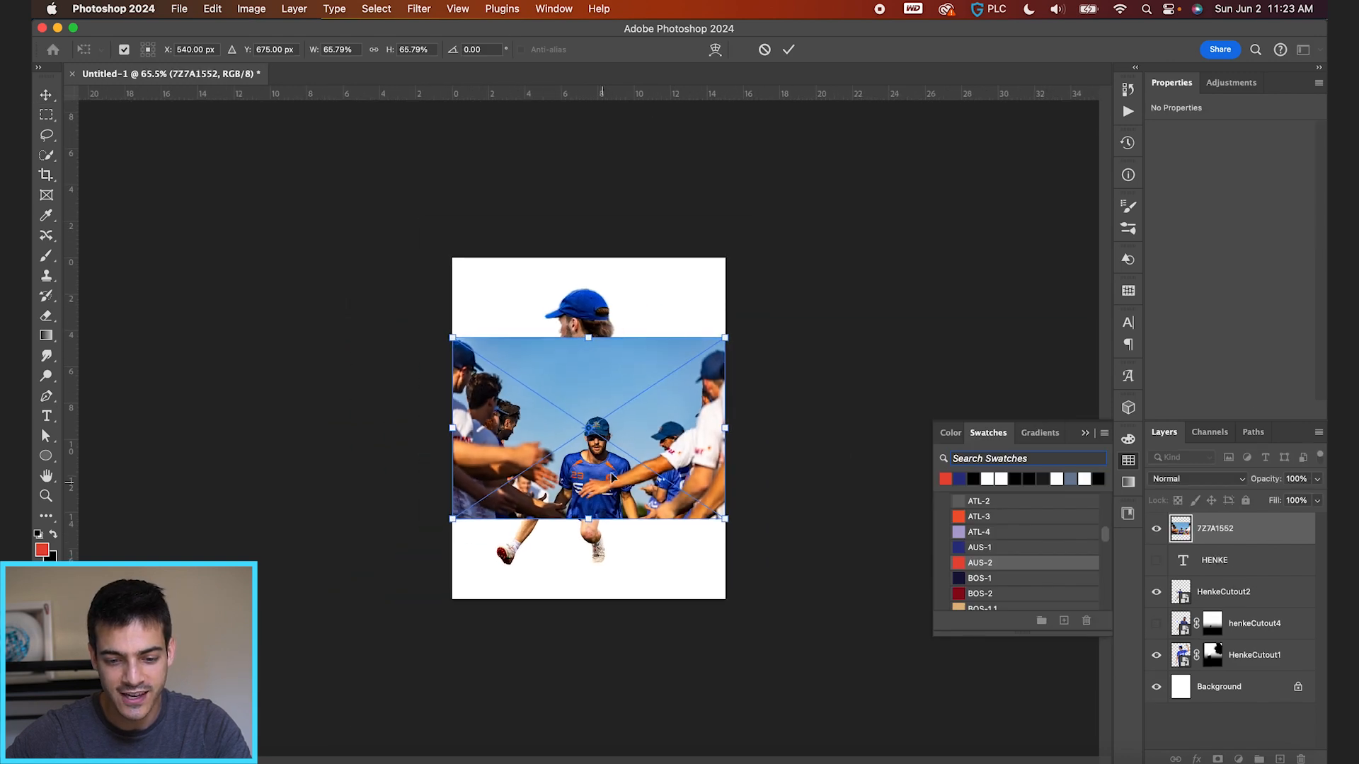
left_click_drag(734, 343, 676, 411)
key("Return")
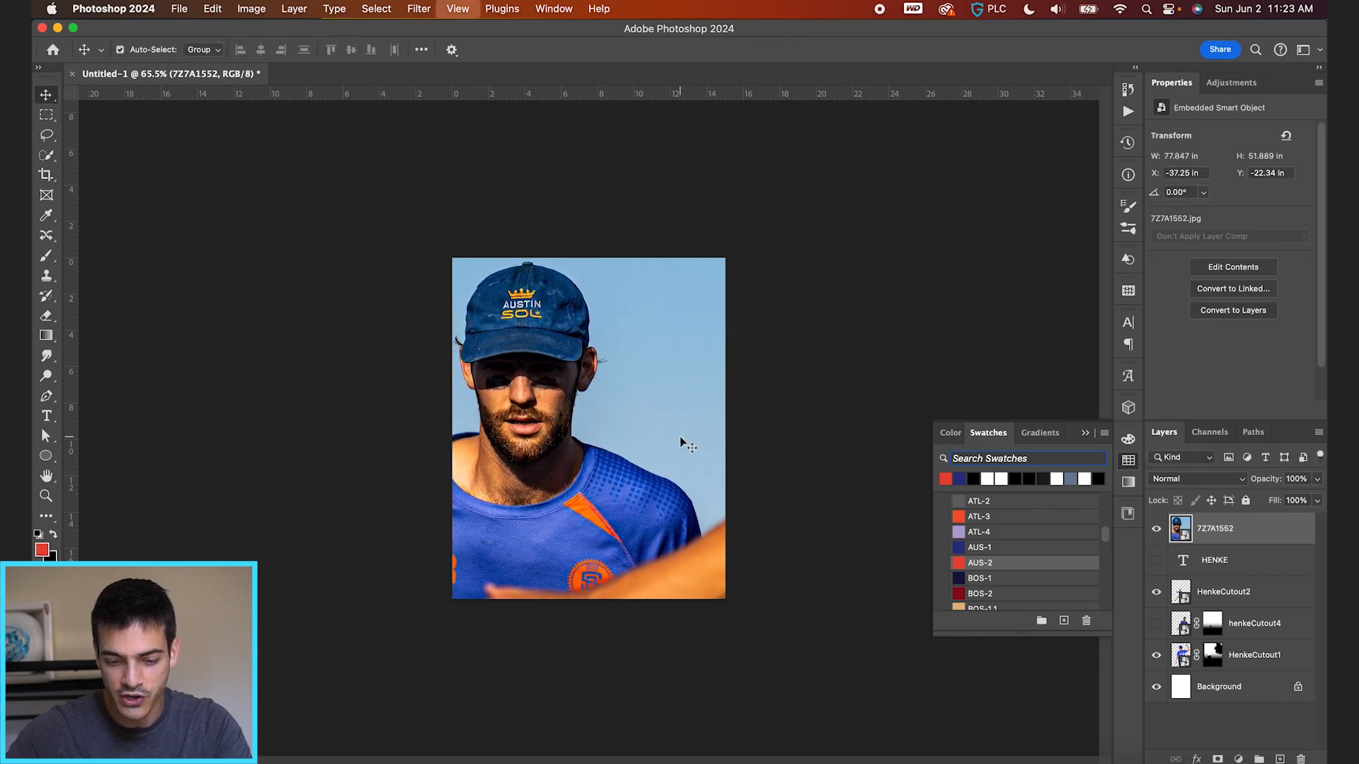
Move the 7Z7A1552 layer directly above Background, then hide HenkeCutout1 and show henkeCutout4.
key("super+0")
left_click_drag(1175, 552, 1168, 669)
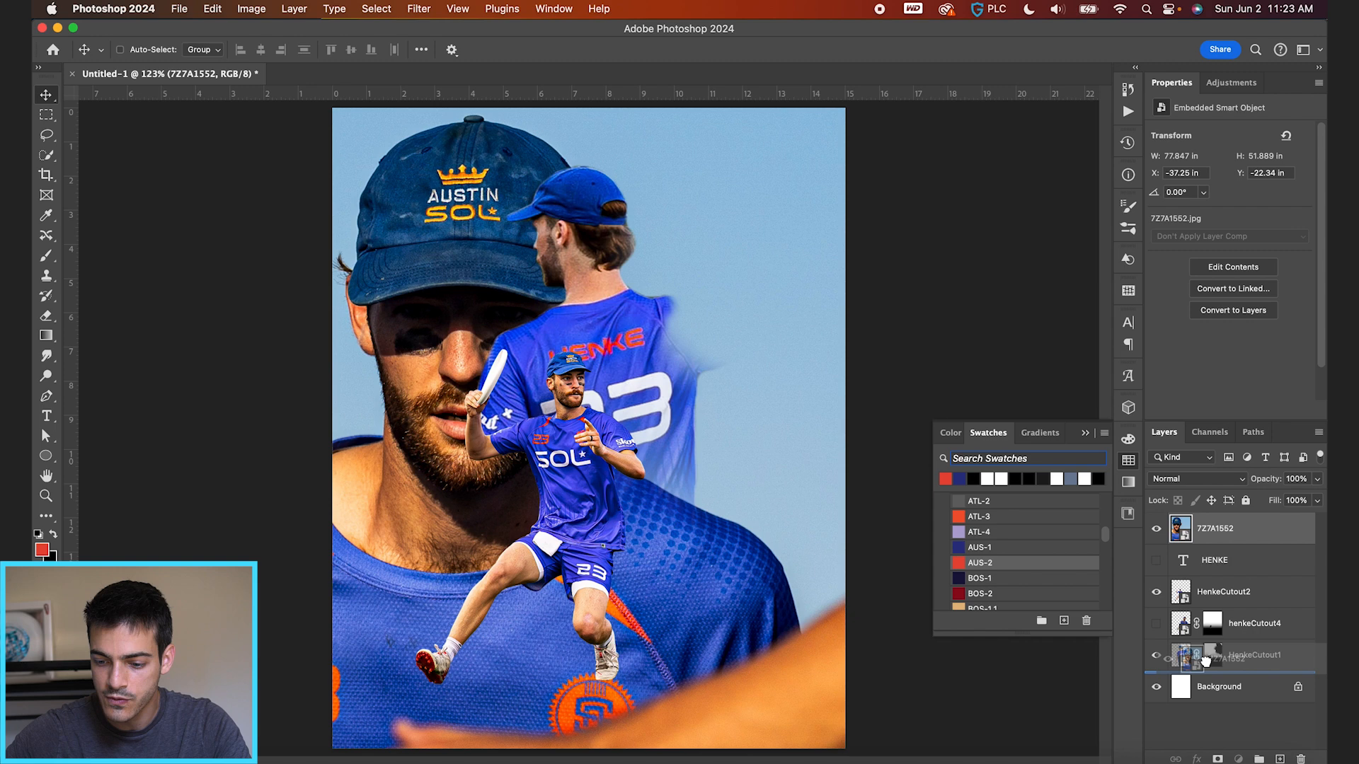
left_click(1157, 626)
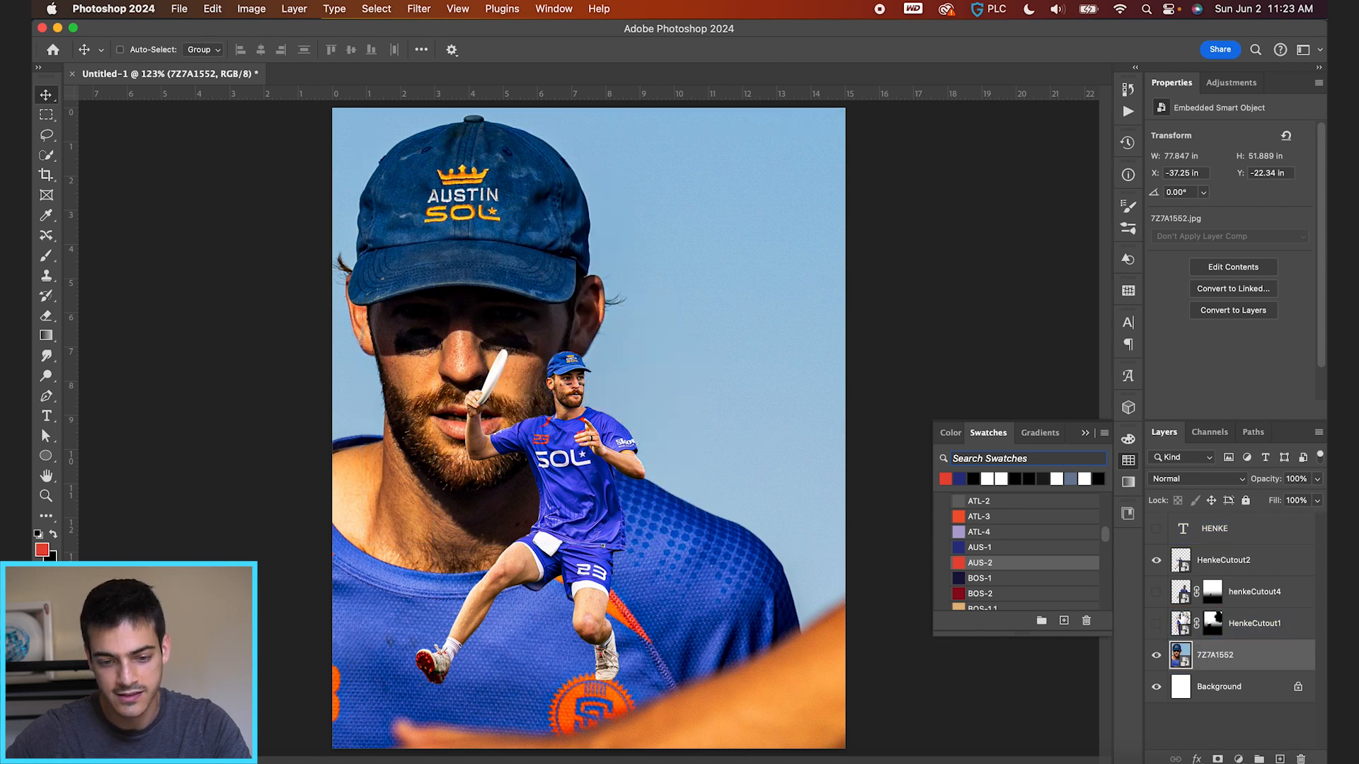
left_click(1156, 591)
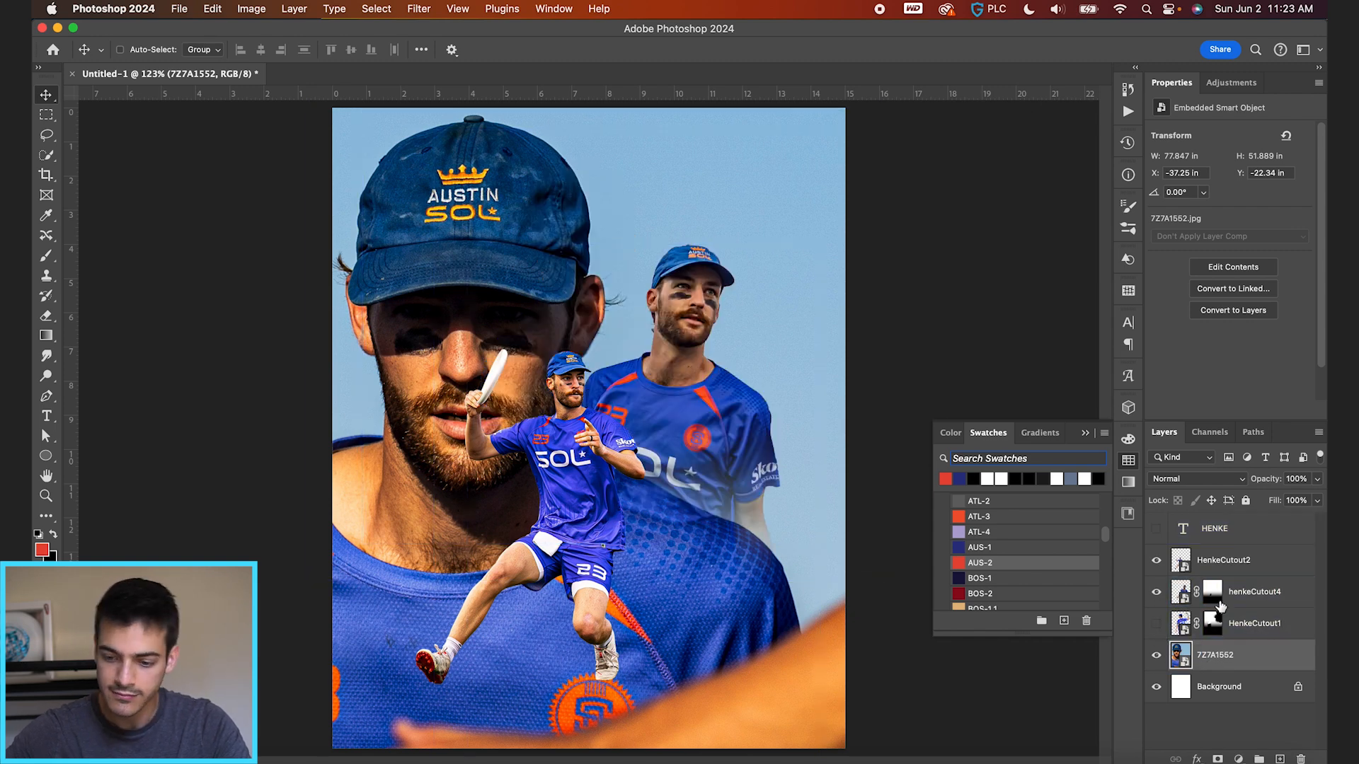
Set the 7Z7A1552 layer to Luminosity blending at 32% opacity.
left_click(1207, 480)
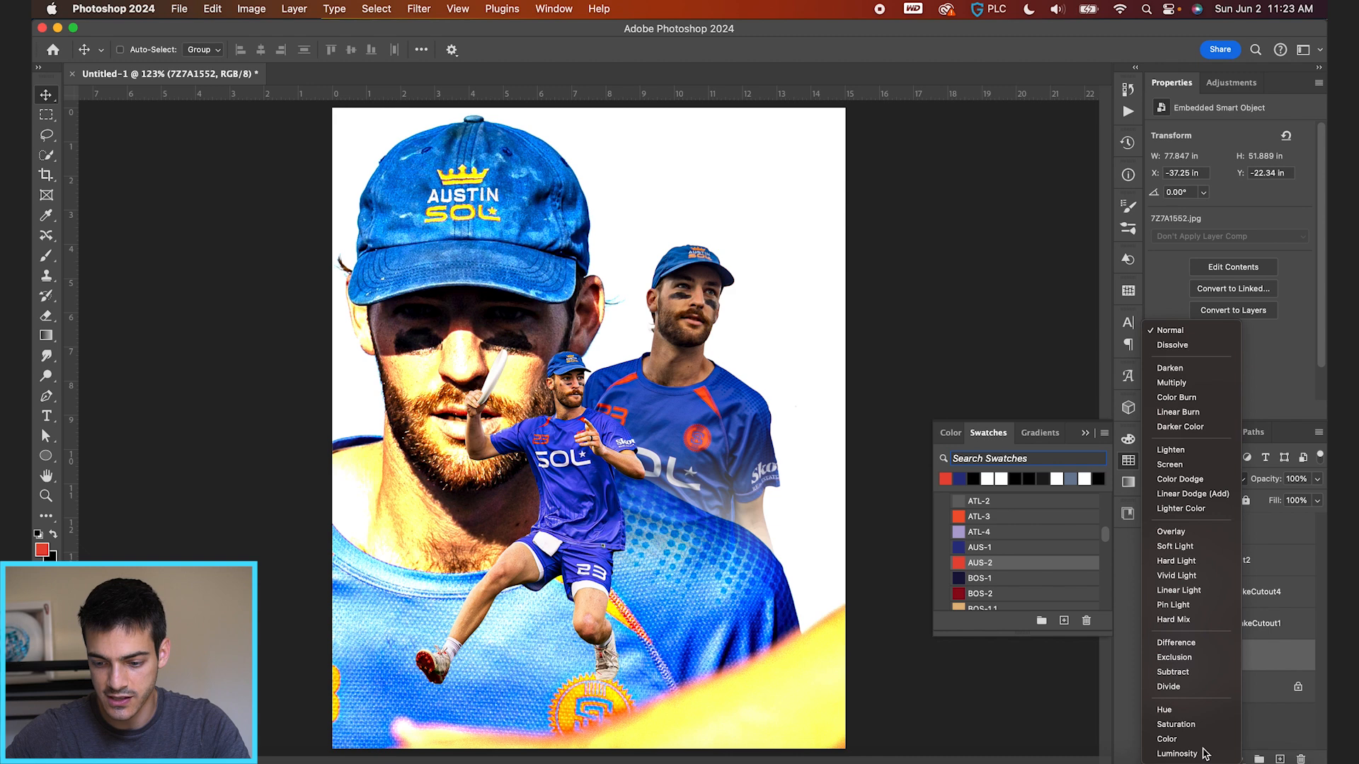
left_click(1196, 752)
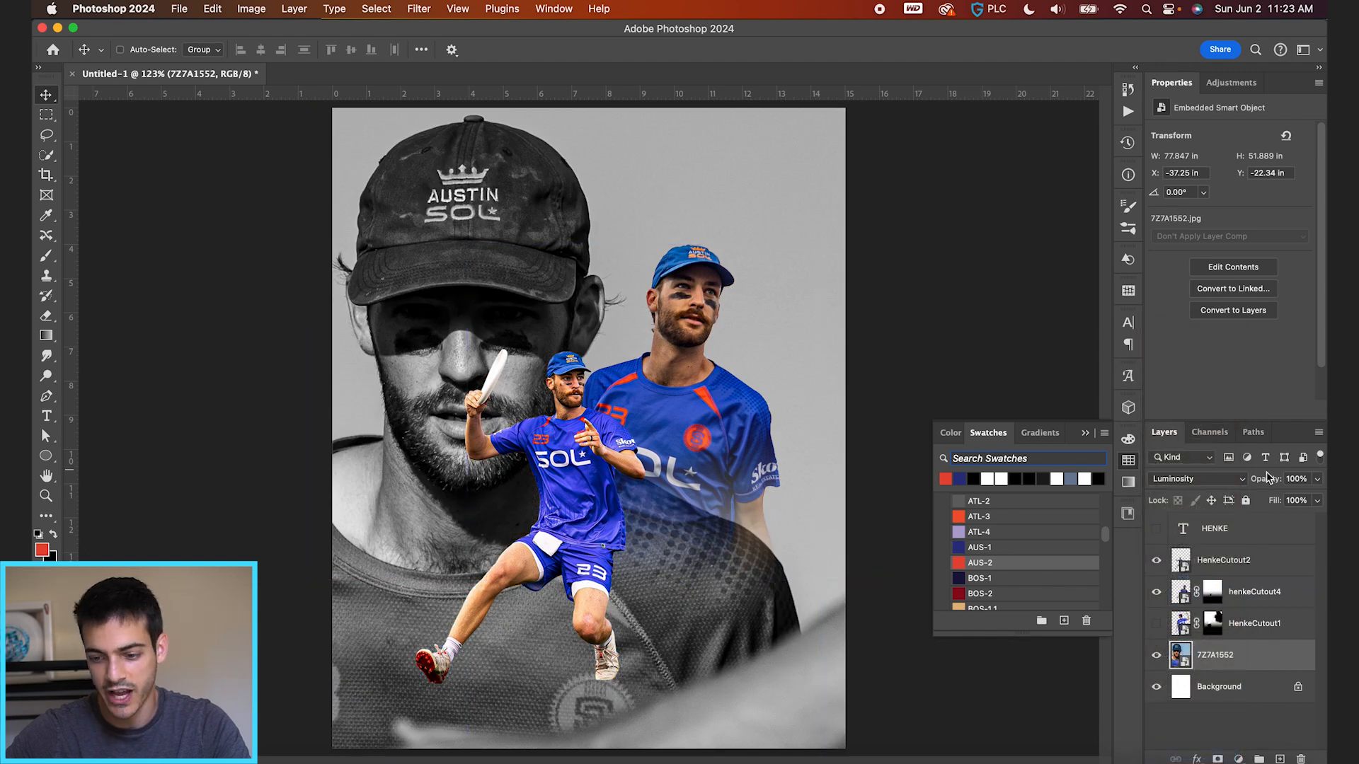
left_click_drag(1190, 482, 1214, 483)
Mask the 7Z7A1552 layer with a vertical black-to-transparent gradient from the front player's feet to his upper chest, fading the portrait's lower part.
left_click(1218, 759)
key("g")
key("d")
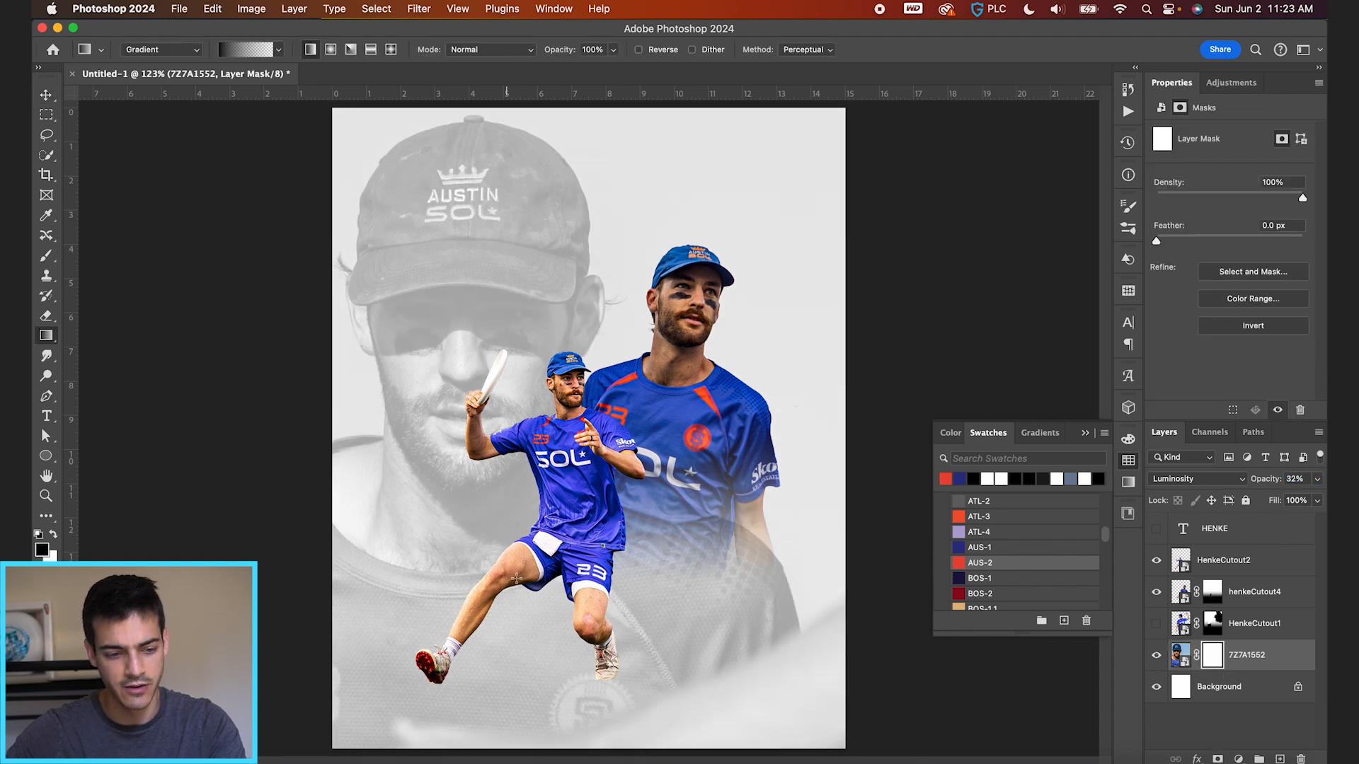
left_click_drag(574, 642, 573, 451)
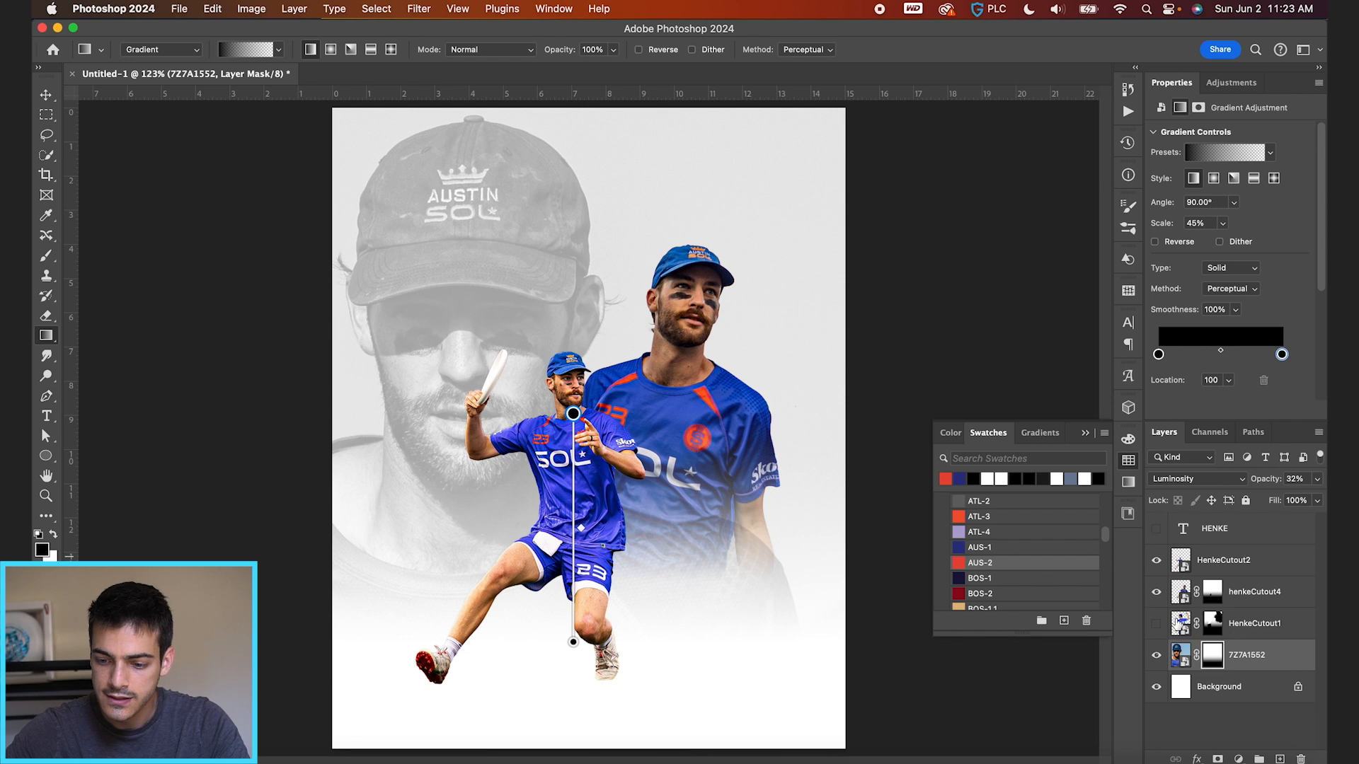
Disable henkeCutout4's layer mask and move the cutout up and right to X 5.13 in, Y 3.59 in.
left_click(1207, 613)
left_click(1212, 597, "shift")
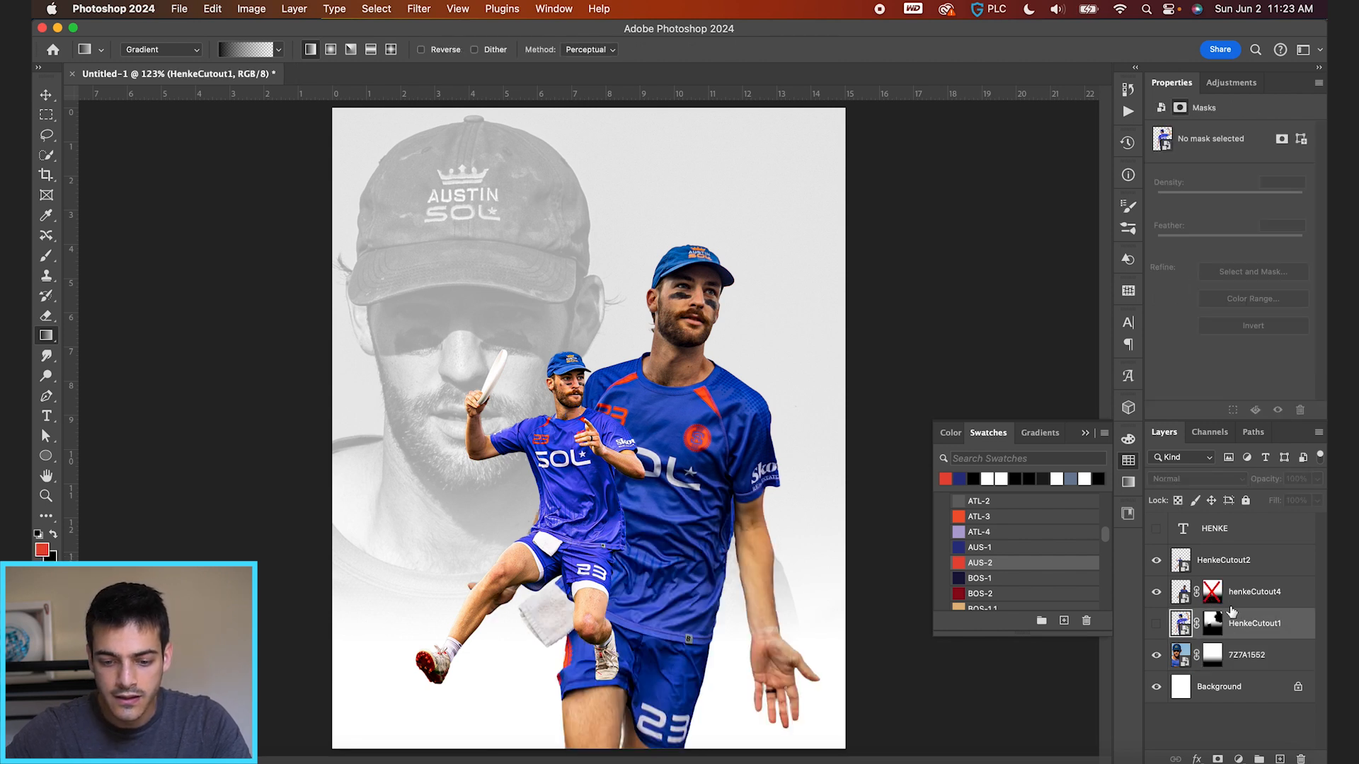
left_click(1185, 598)
key("v")
left_click_drag(669, 478, 705, 460)
Hide the henkeCutout4 layer to check the front player alone against the faded portrait.
left_click(1156, 593)
left_click(1247, 655)
scroll(560, 354, "down", 3)
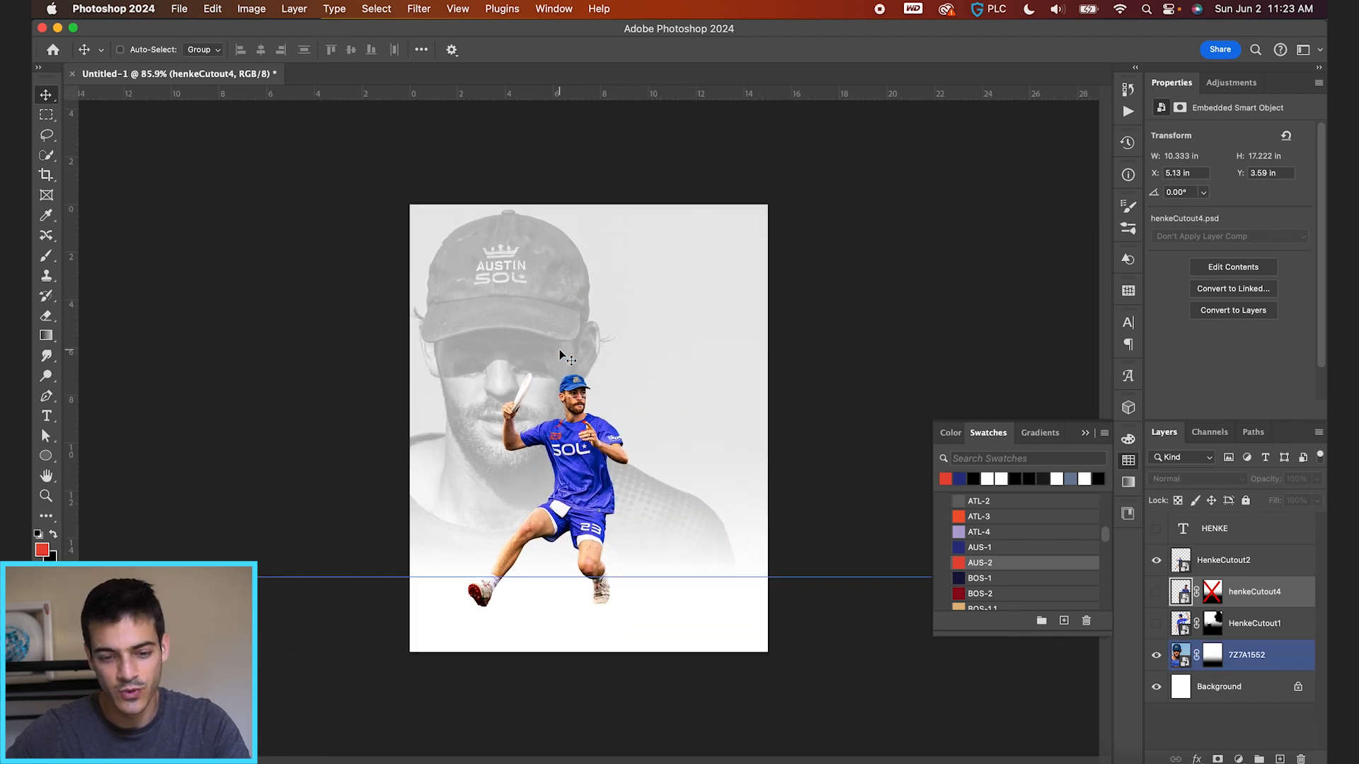
scroll(559, 354, "up", 3)
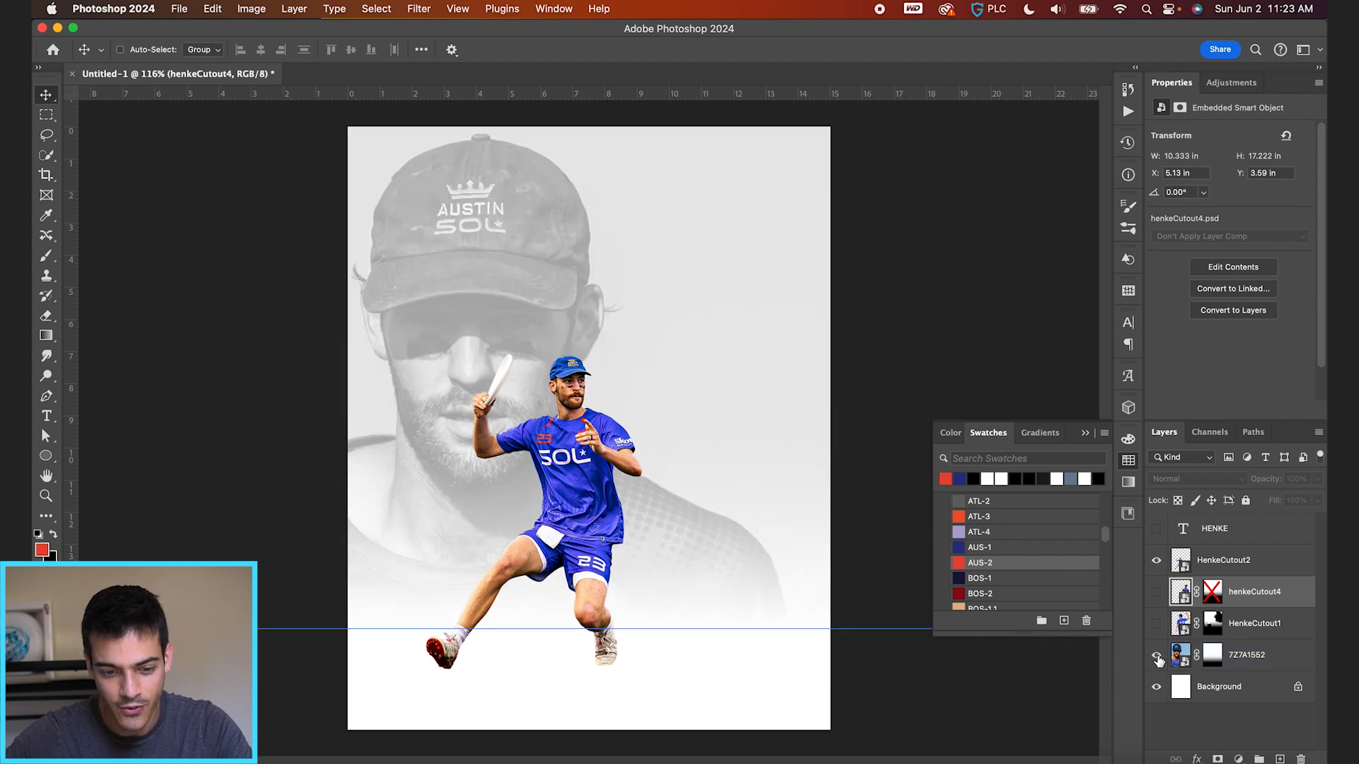
Add an empty layer directly beneath HenkeCutout2 for painting the front player's shadows with the Brush.
left_click(591, 439, "super")
left_click(1180, 566)
left_click(1184, 596)
key("alt+shift+super+n")
key("b")
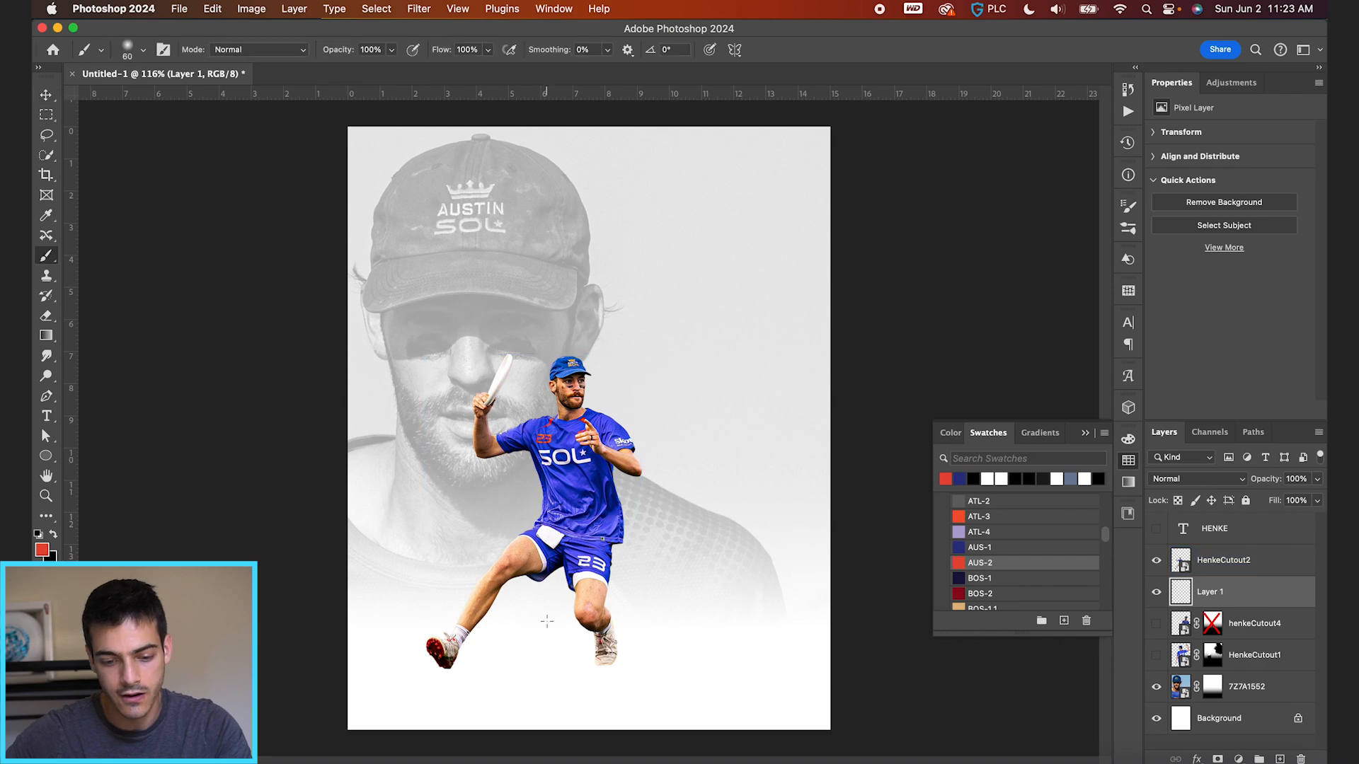
Set up a black Soft Round brush with 7% flow, 0% hardness and a flattened elliptical tip.
scroll(592, 453, "up", 5)
scroll(547, 621, "down", 3)
left_click_drag(552, 622, 560, 621)
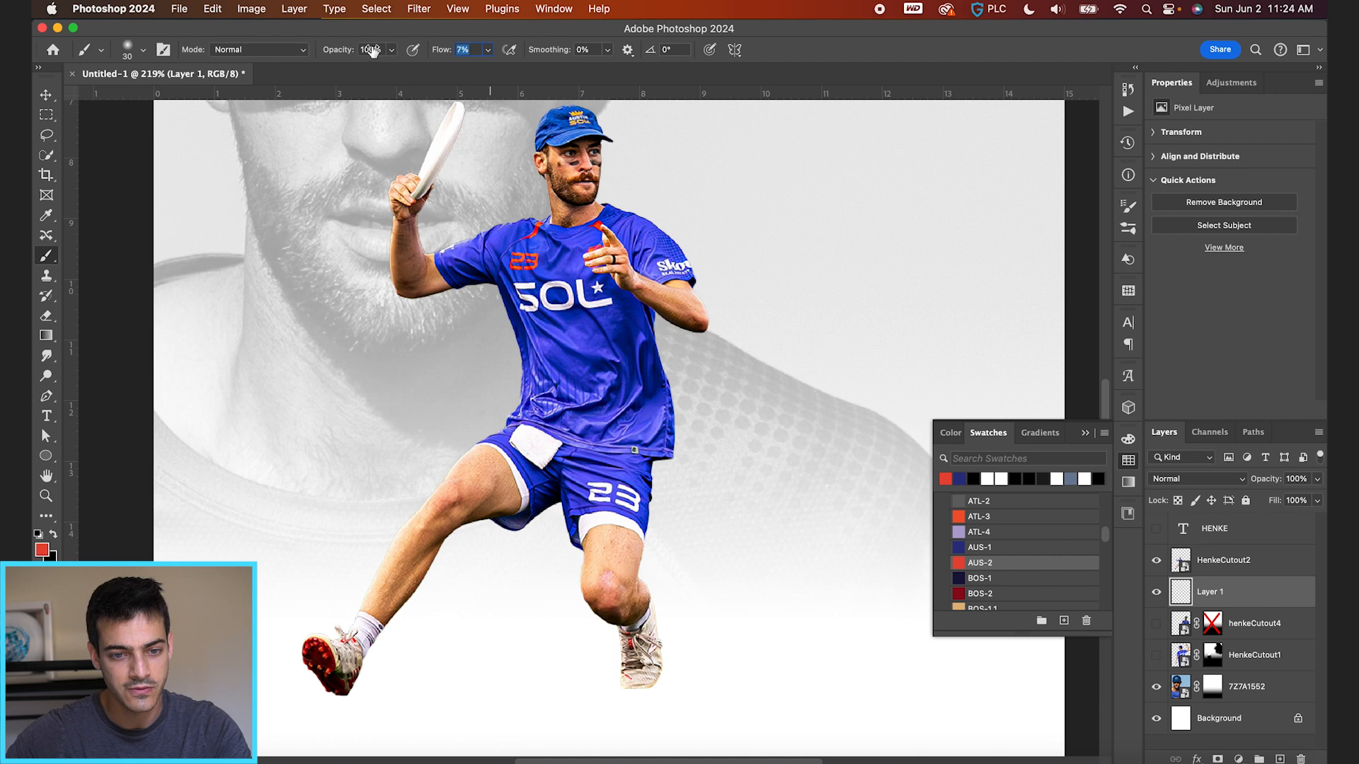
left_click(143, 51)
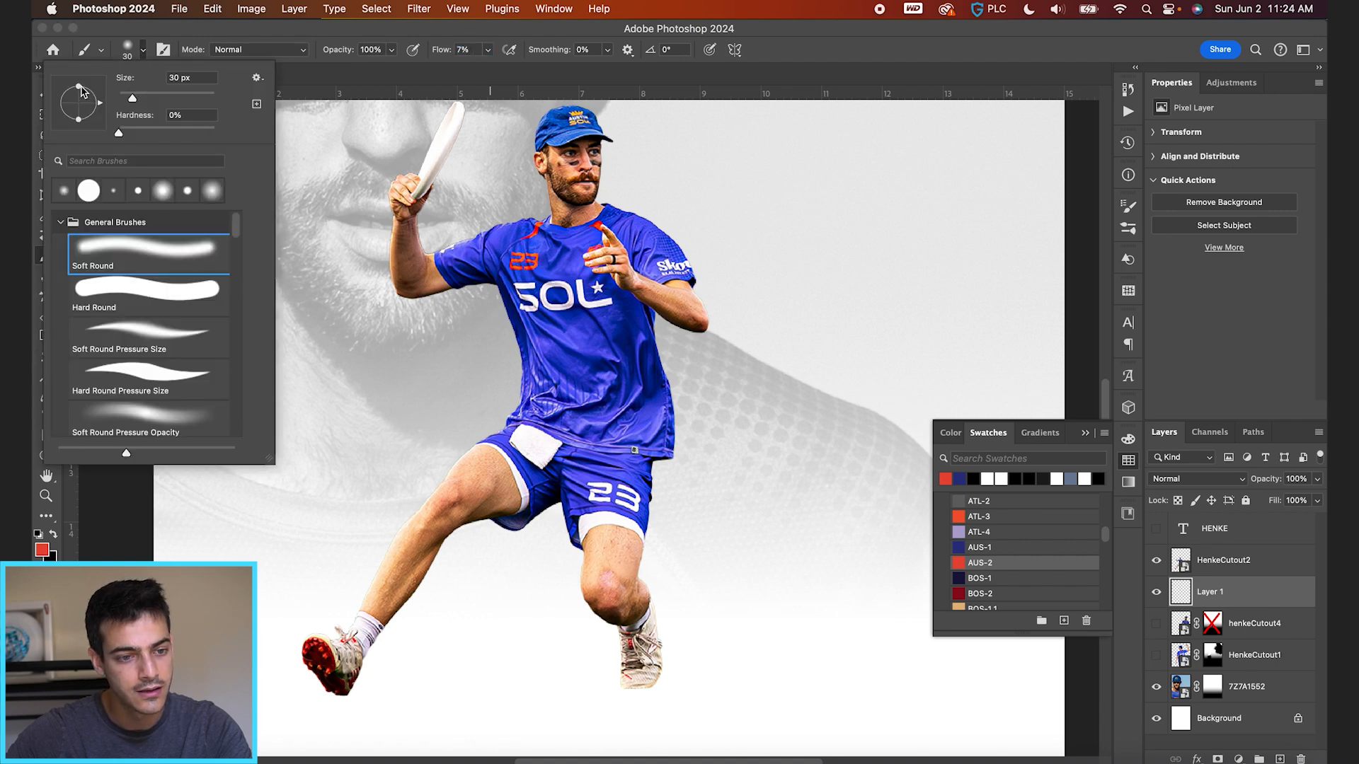
left_click(146, 54)
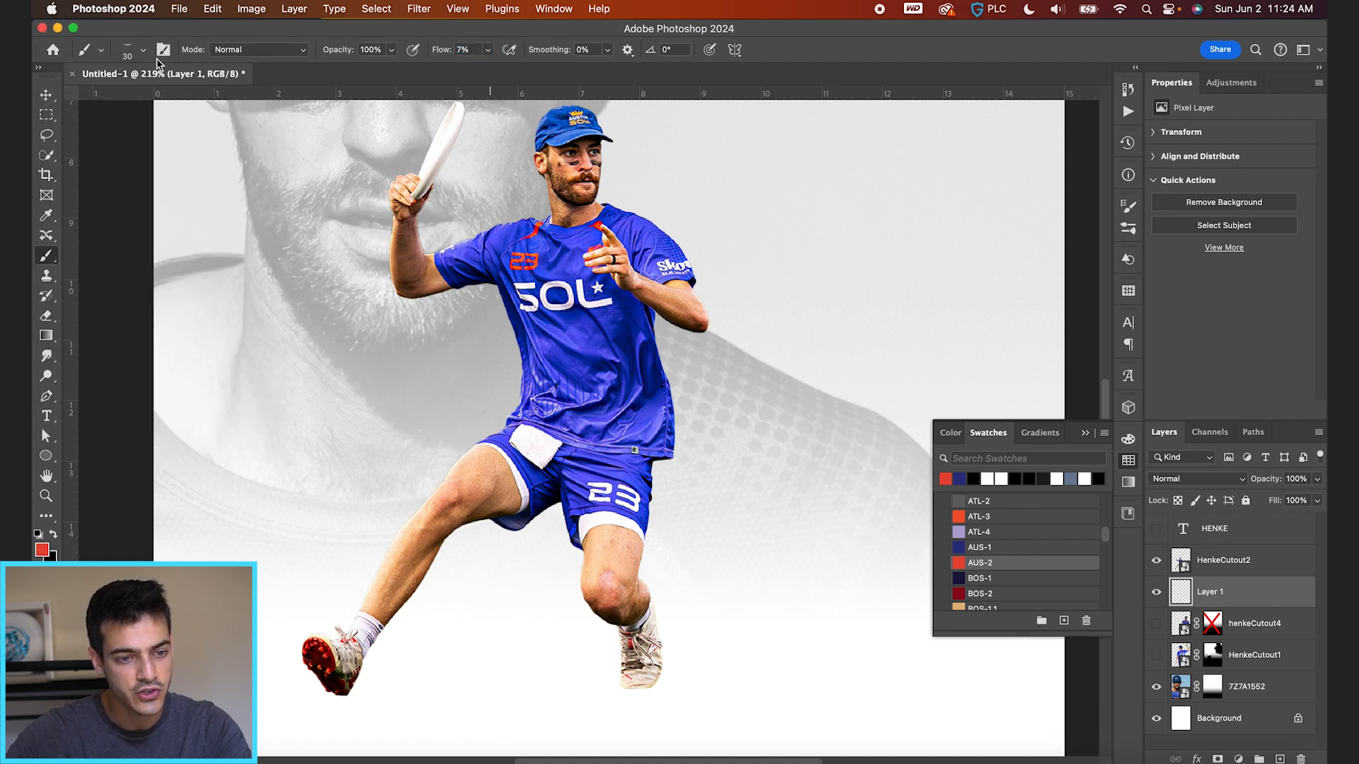
scroll(375, 614, "up", 4)
scroll(375, 614, "down", 5)
key("s")
key("d")
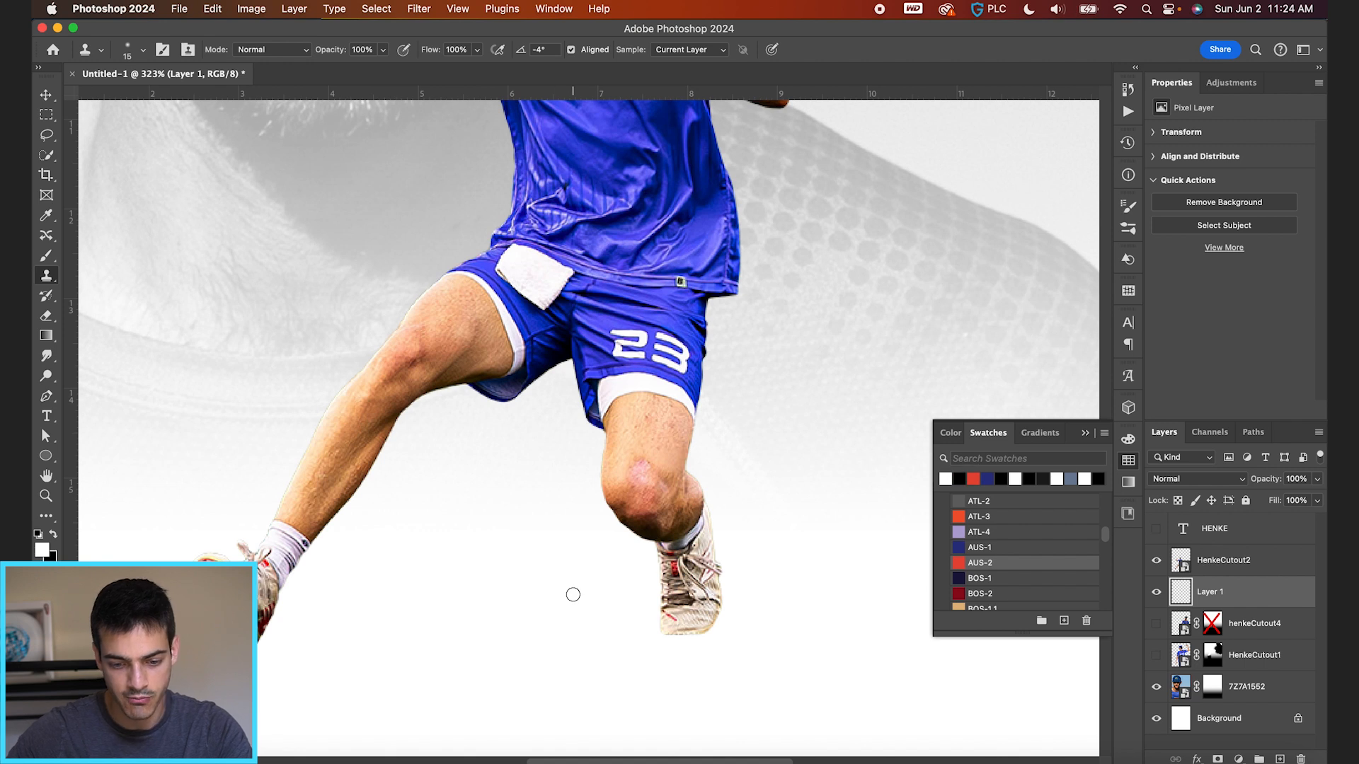
key("b")
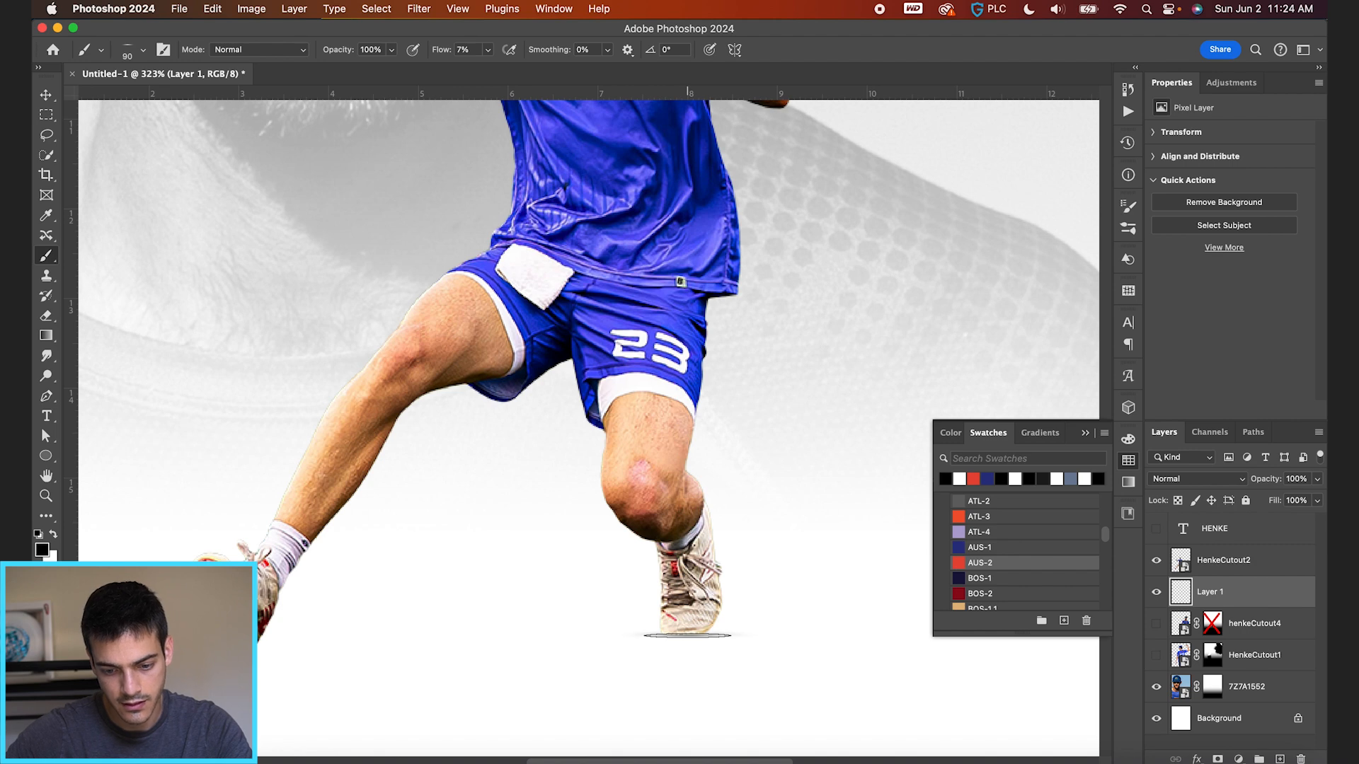
Paint a thin soft shadow under the front player's planted shoe, widening the brush to 200 px.
key("bracketright")
key("bracketright")
key("bracketright")
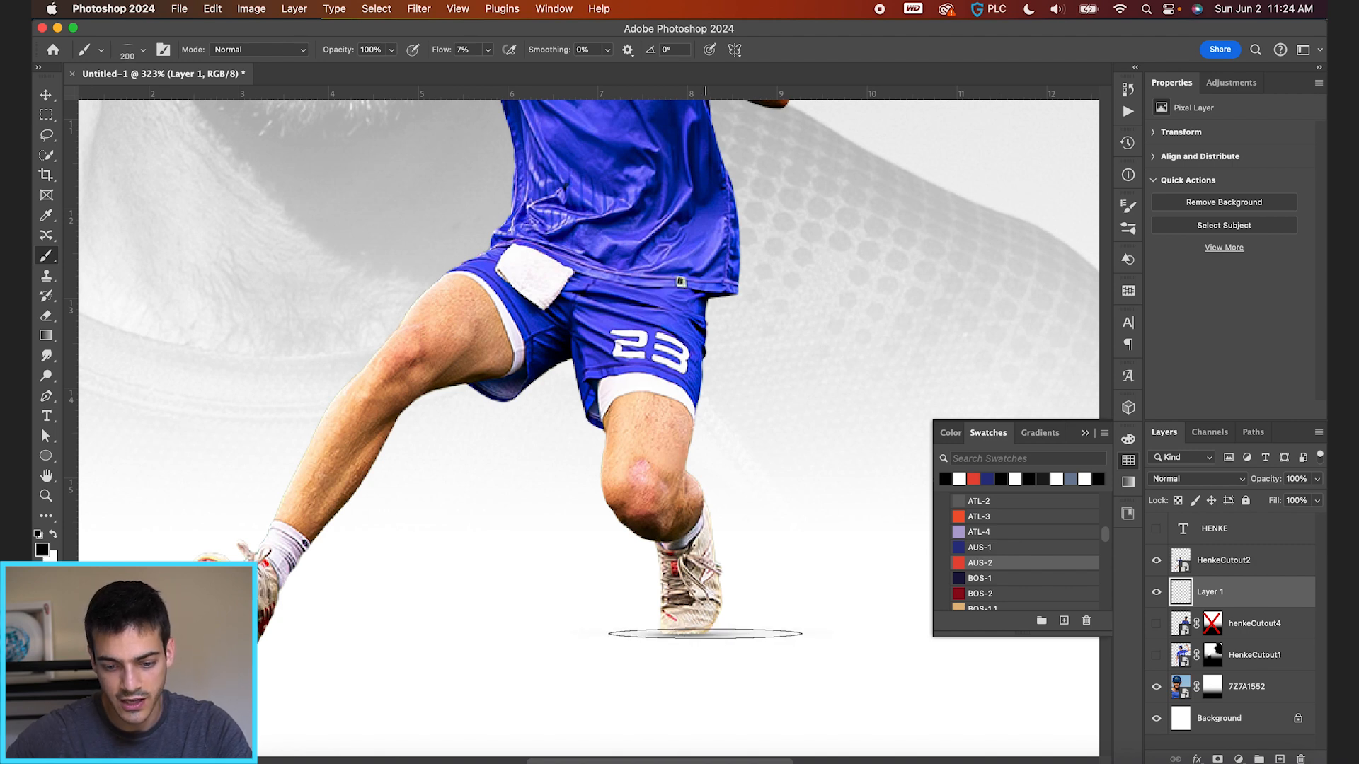
scroll(573, 667, "down", 3)
Paint a matching soft shadow under the red-soled shoe with the flat brush at 80 to 150 px.
key("bracketleft")
key("bracketleft")
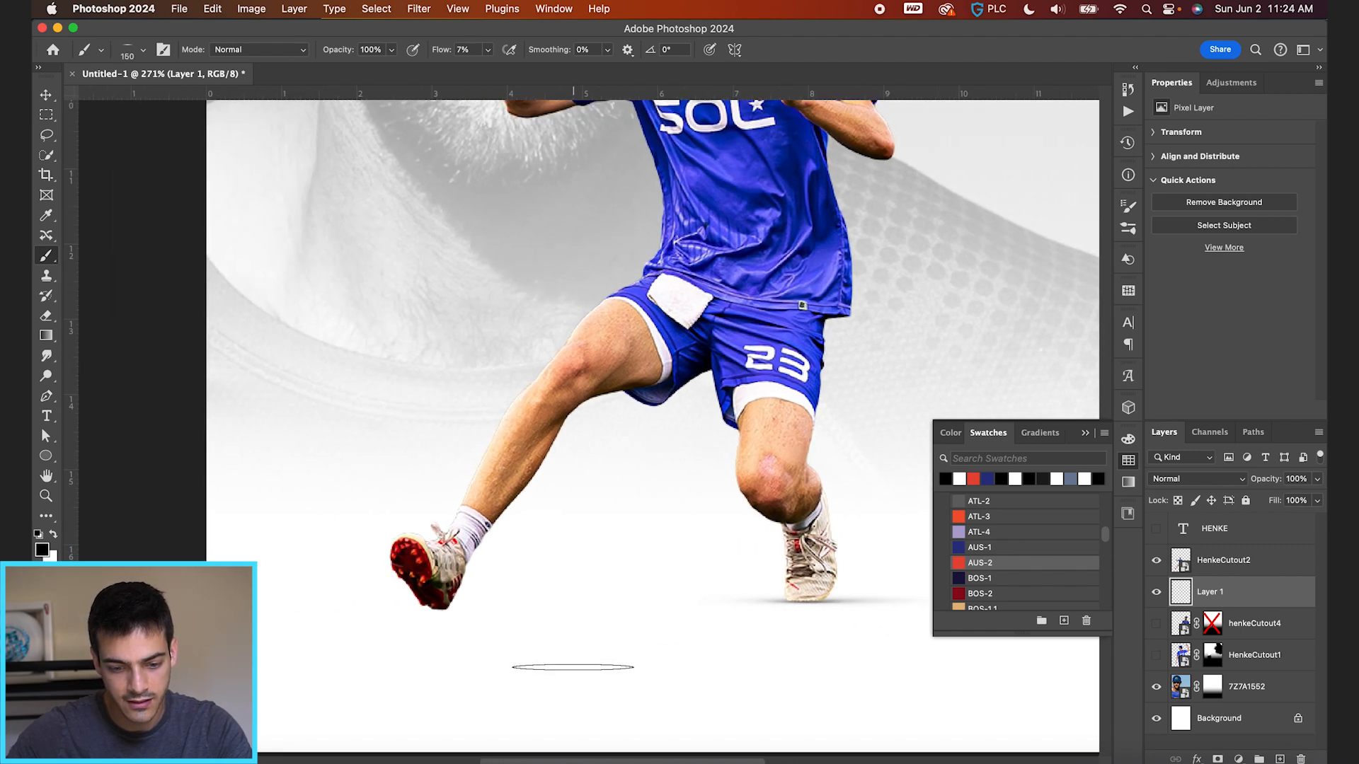
scroll(573, 667, "up", 3)
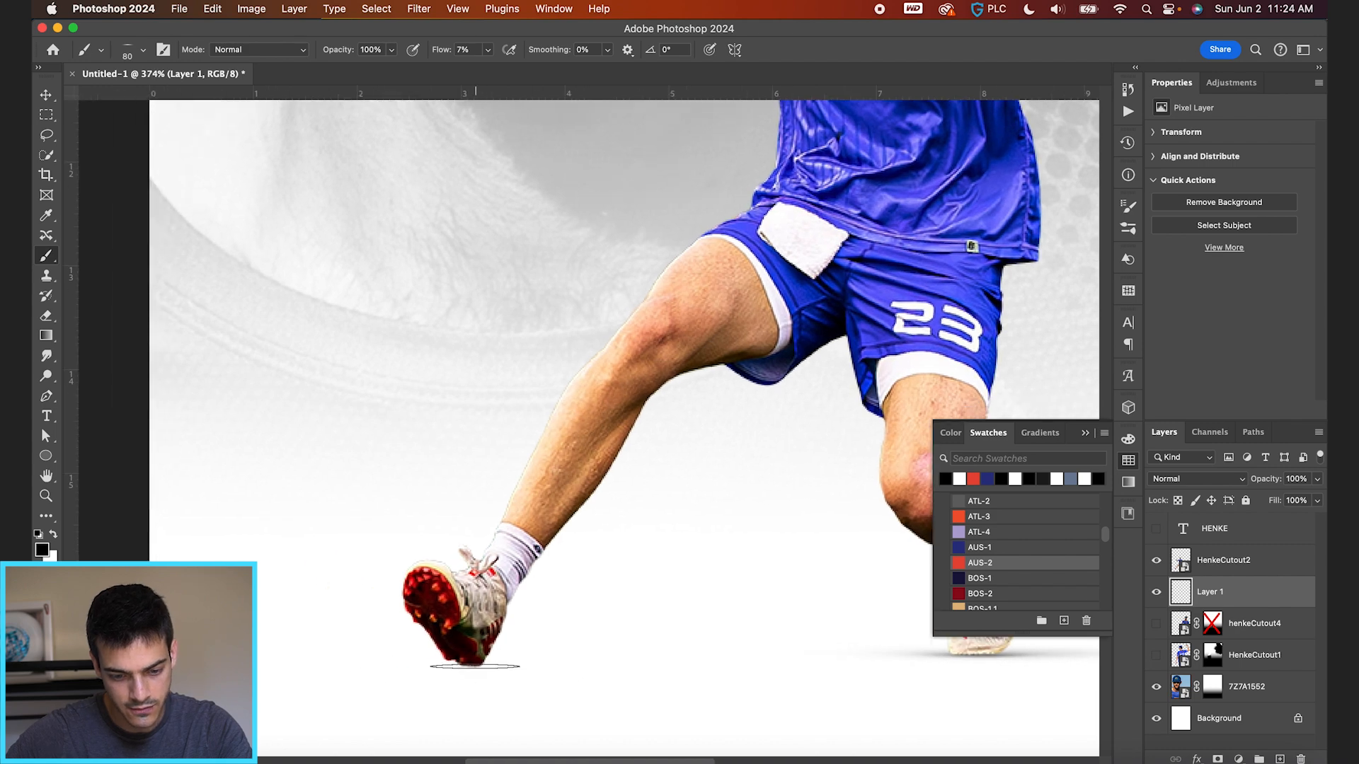
key("bracketright")
key("bracketright")
key("bracketright")
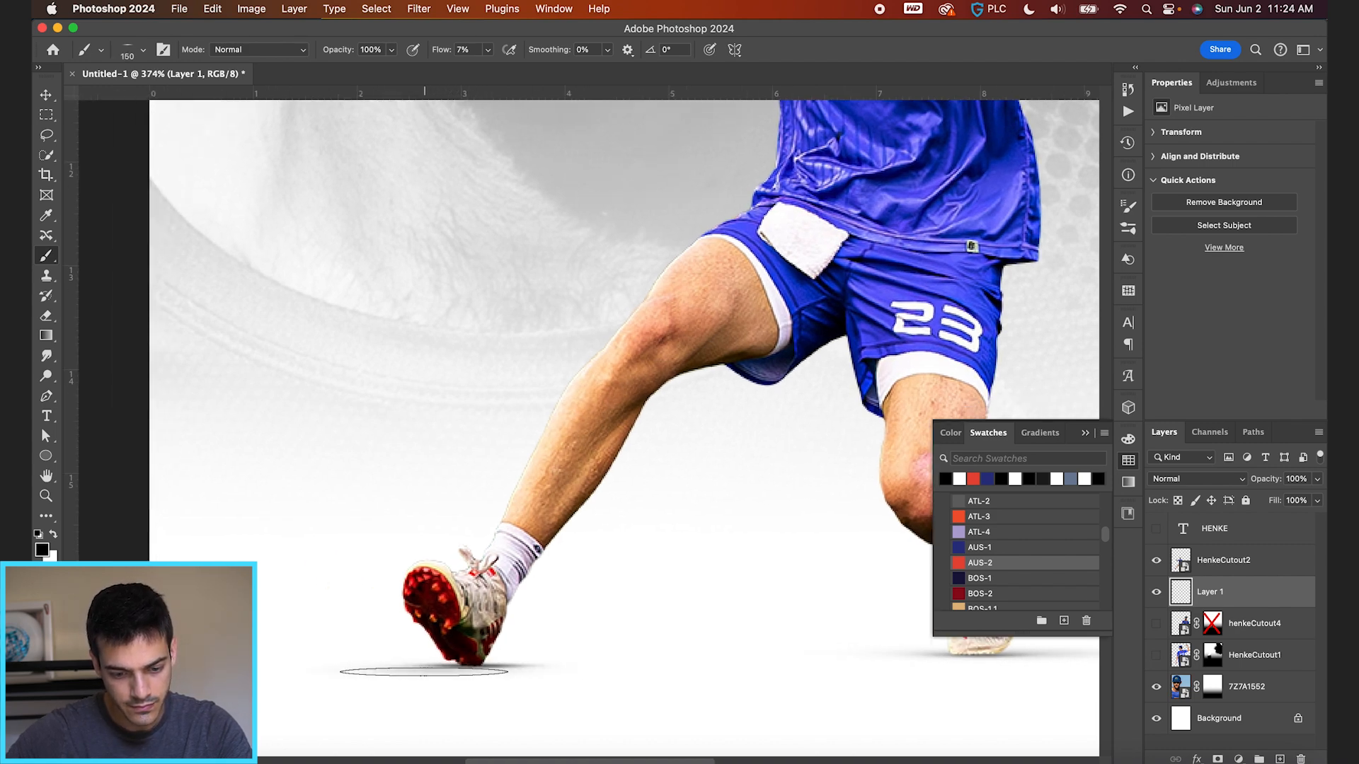
Darken the contact shadows beneath both shoes with smaller flat brushes of 90 and 50 px.
scroll(545, 669, "down", 4)
scroll(539, 574, "up", 6)
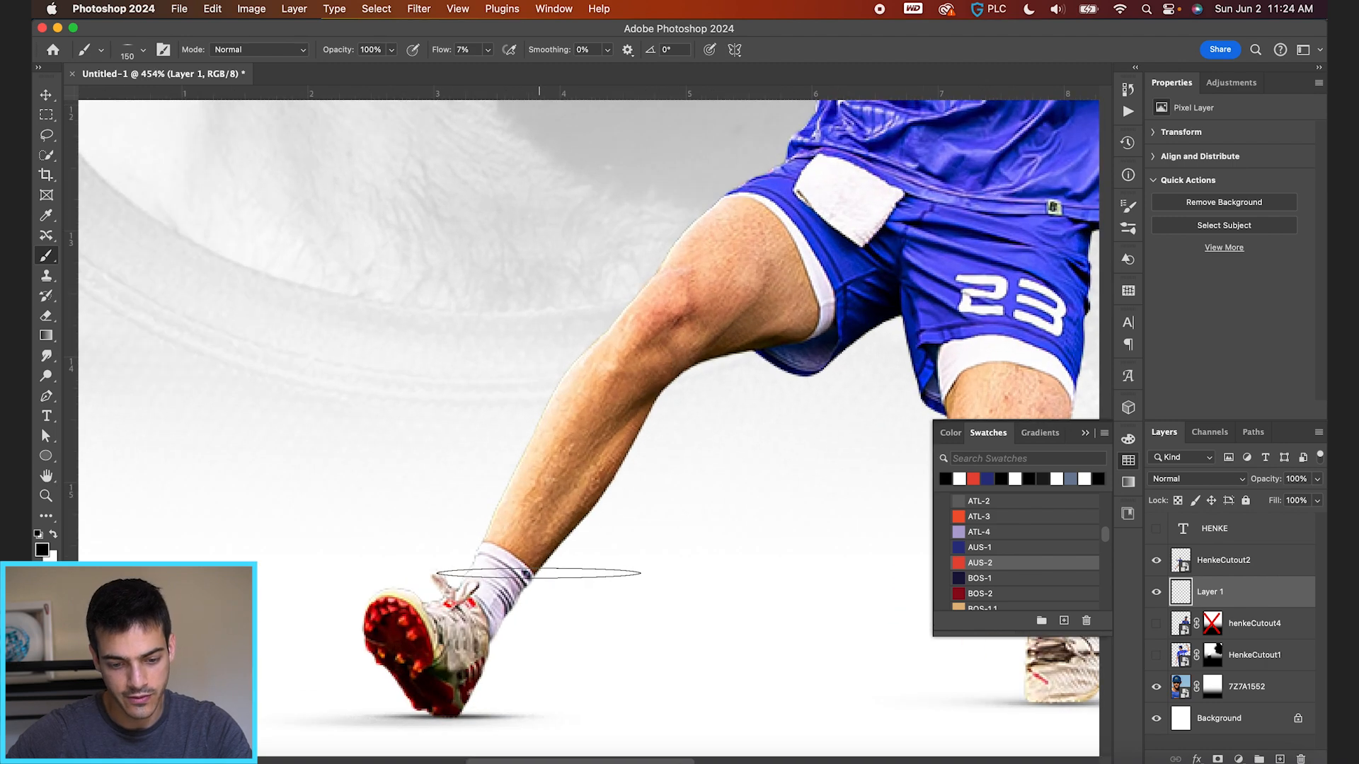
key("bracketleft")
key("bracketleft")
key("bracketleft")
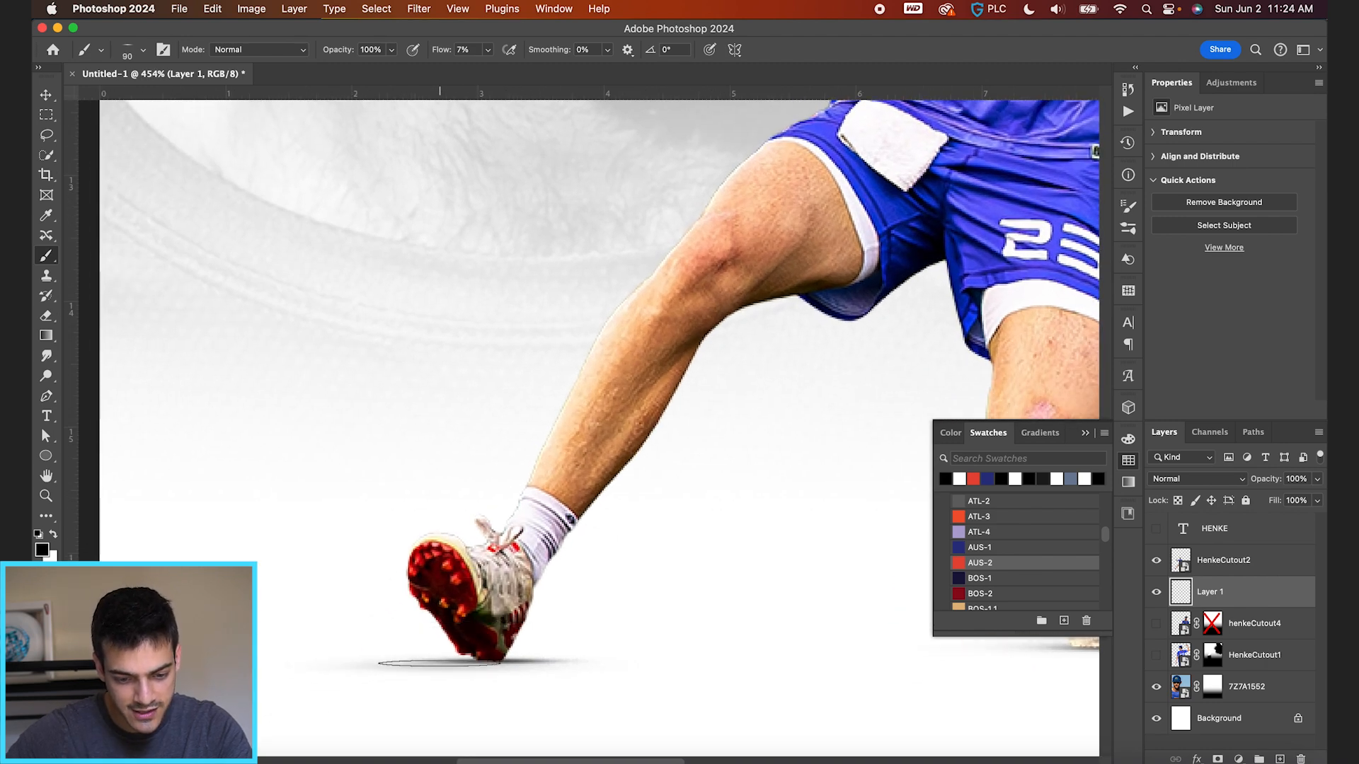
scroll(510, 641, "down", 5)
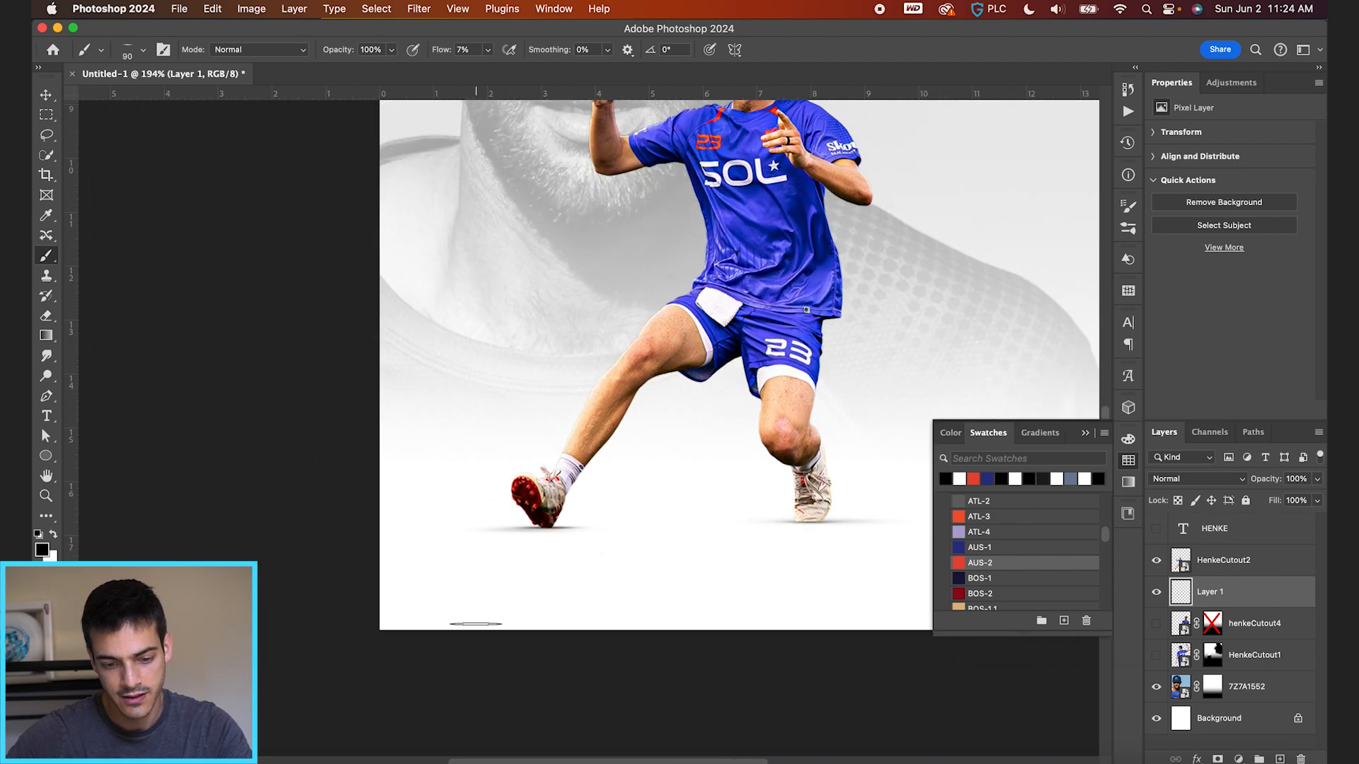
scroll(499, 569, "right", 4)
scroll(661, 550, "up", 2)
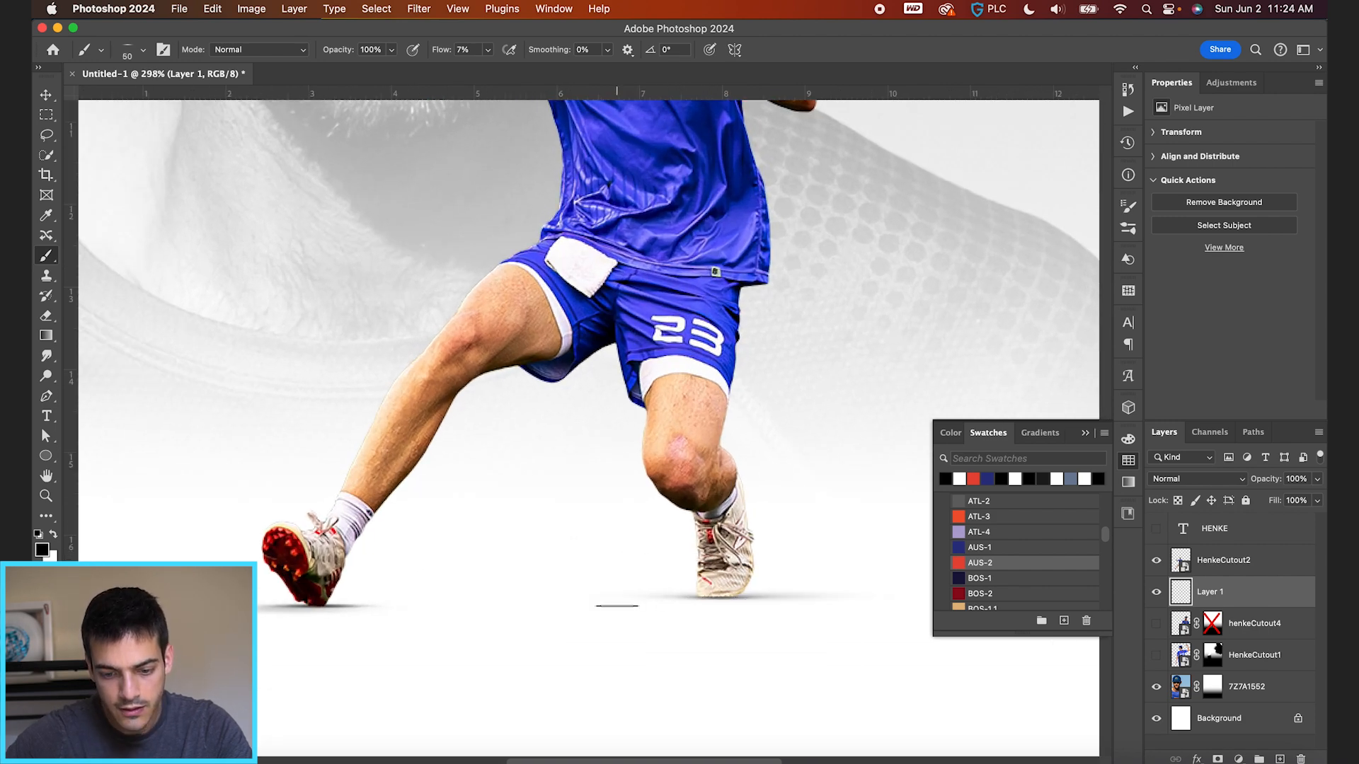
Enlarge the flat brush to 400 px and add another empty layer above the shoe shadows.
scroll(616, 606, "down", 5)
key("bracketright")
key("bracketright")
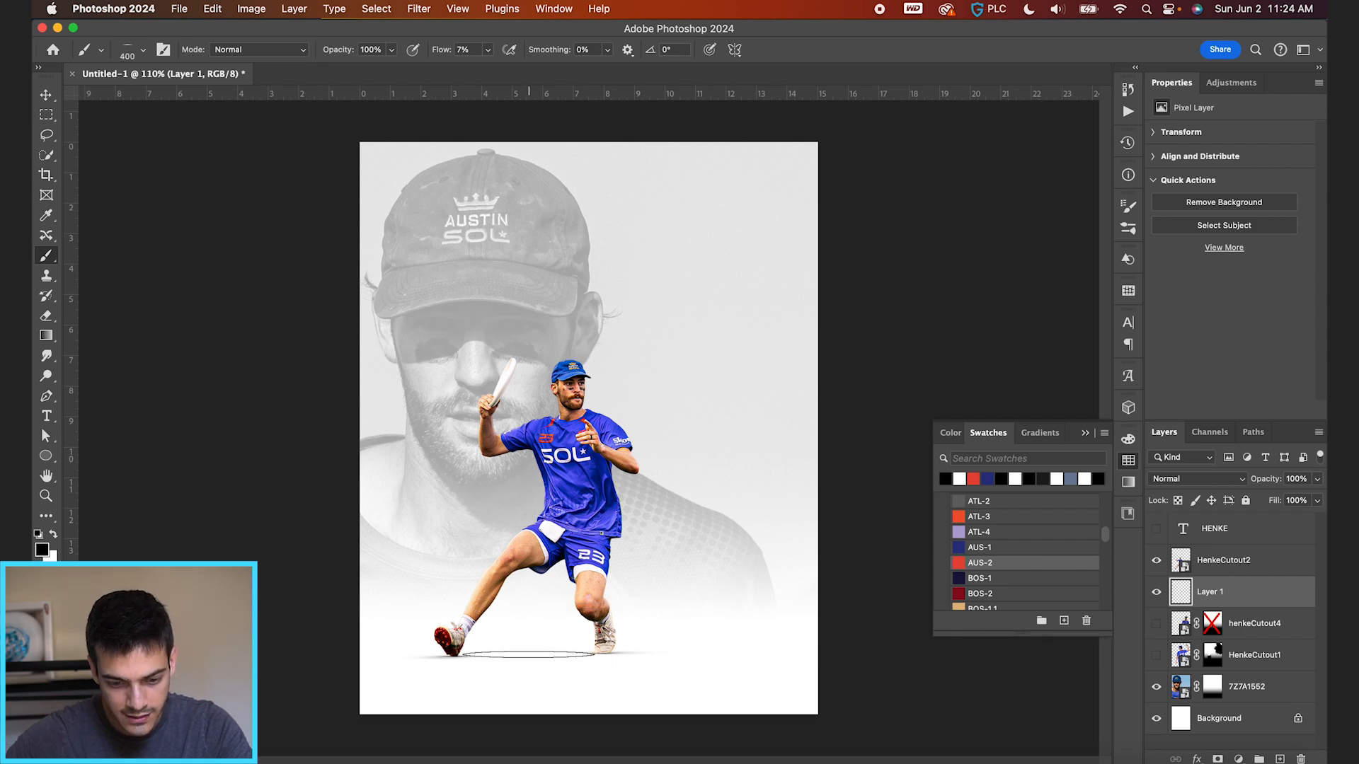
key("super+n")
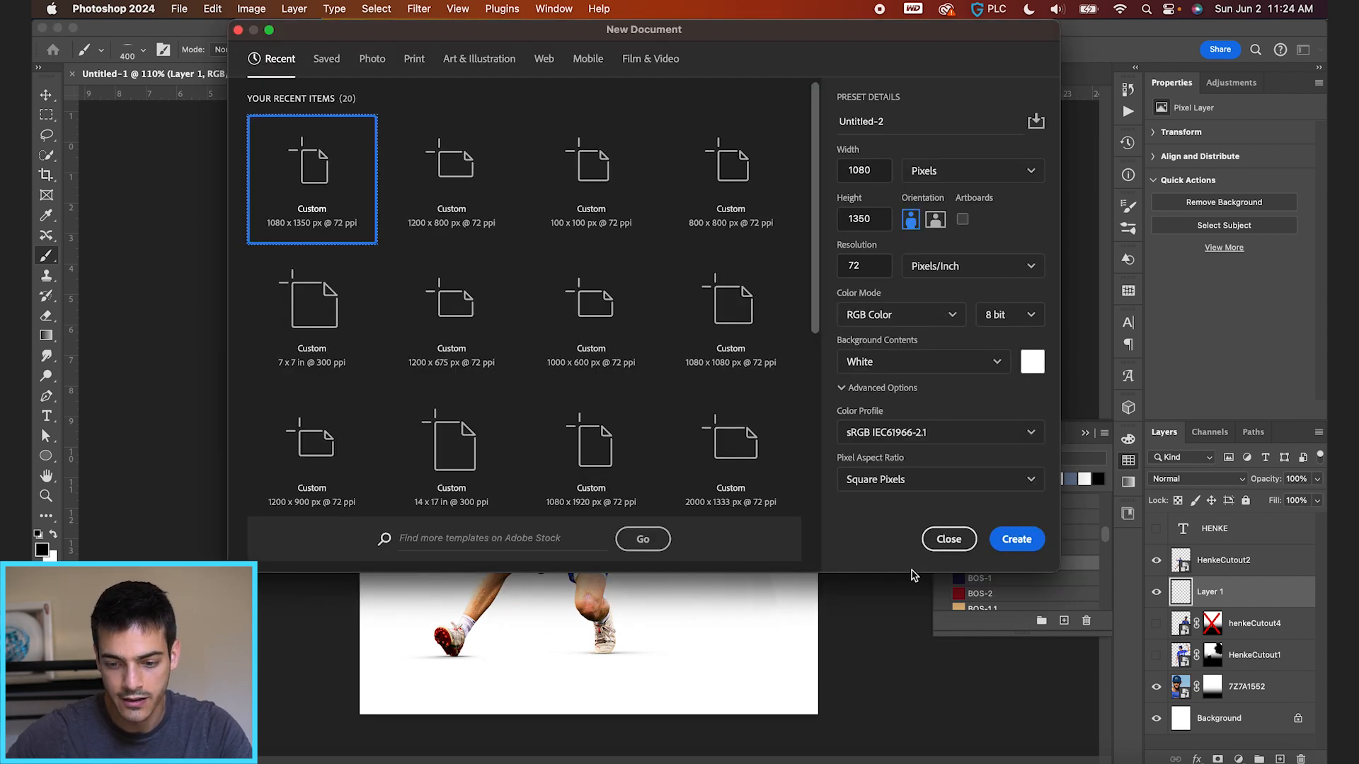
left_click(947, 539)
key("super+shift+alt+n")
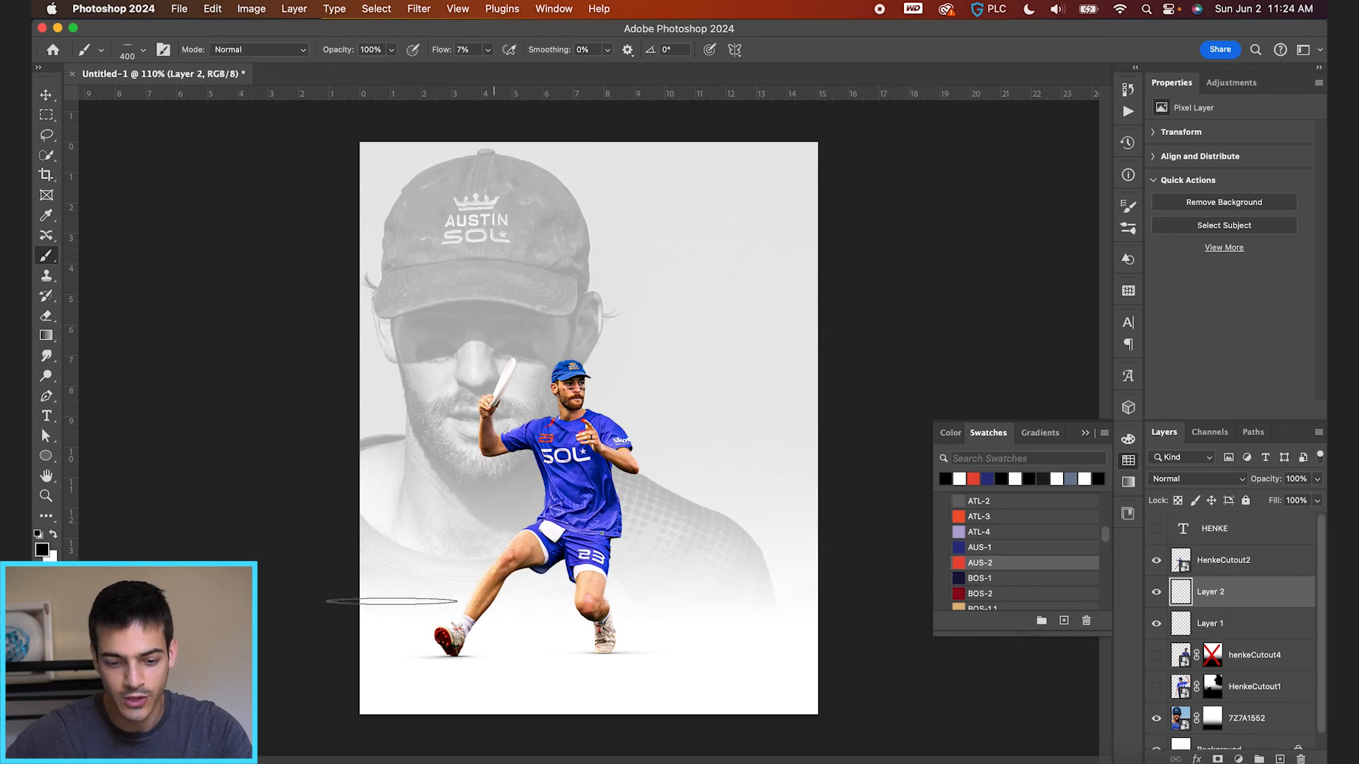
Paint one broad faint shadow across the ground between both feet with the brush enlarged to 900 px.
key("bracketright")
key("bracketright")
key("bracketright")
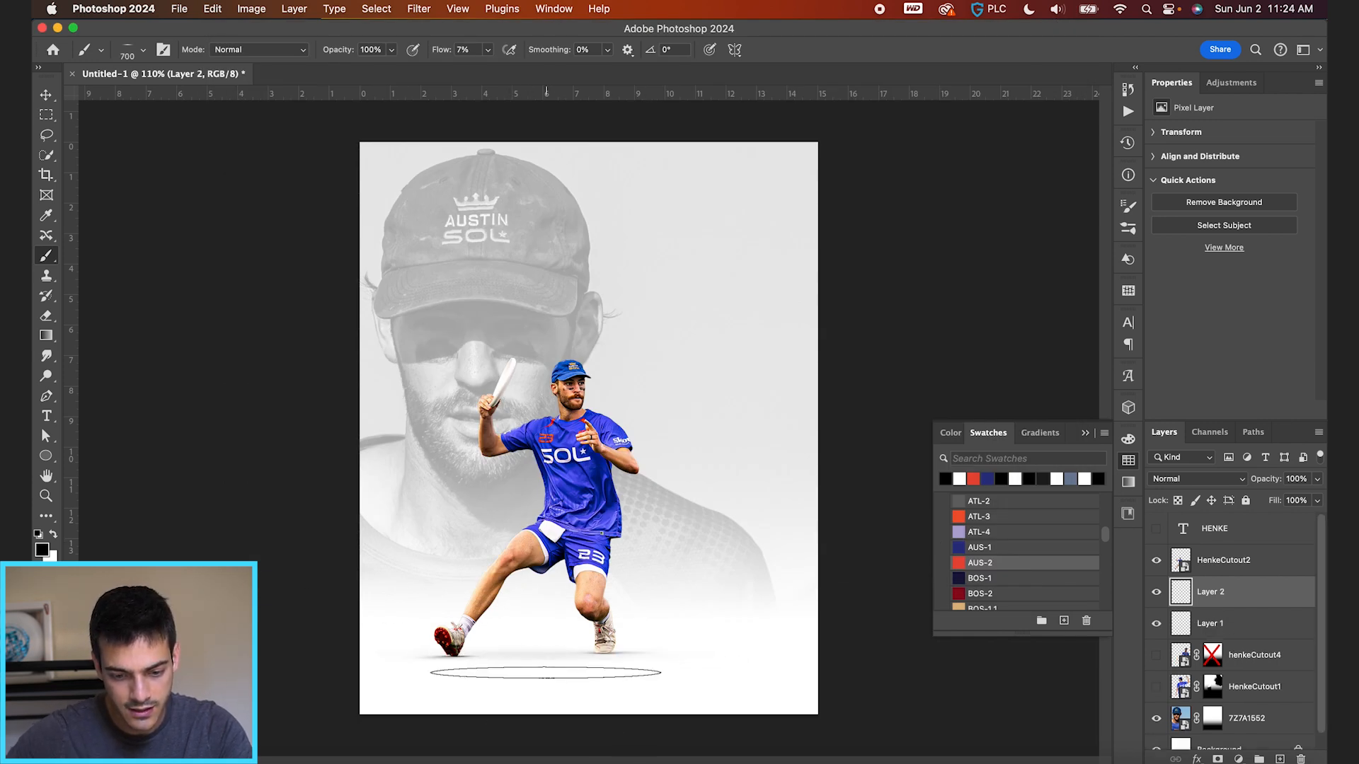
key("bracketright")
key("bracketright")
left_click(543, 654)
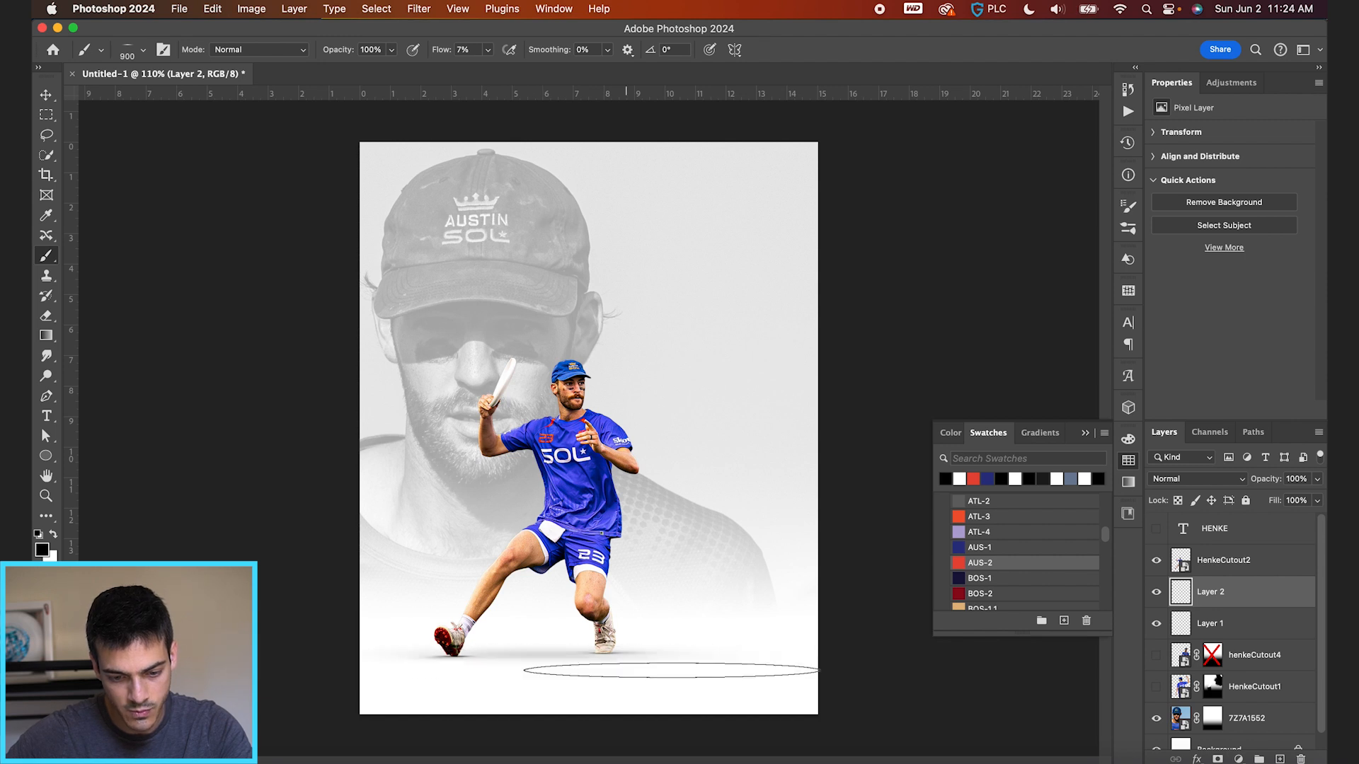
Narrow the broad ground shadow with Free Transform so its outer end fades inside the canvas edge.
key("super+t")
left_click_drag(817, 657, 729, 648)
key("Return")
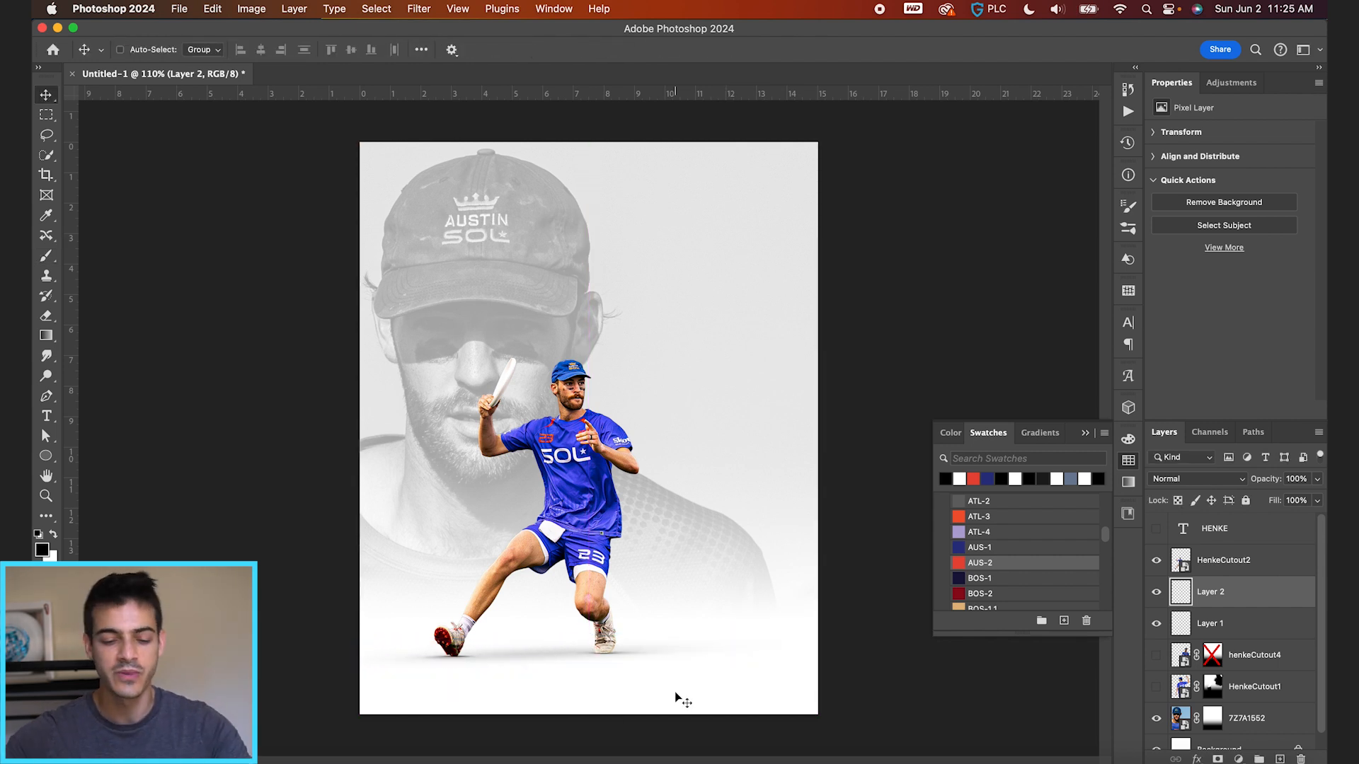
Group the two shadow layers and name the group Shadows.
left_click(1243, 629, "shift")
left_click(1258, 758)
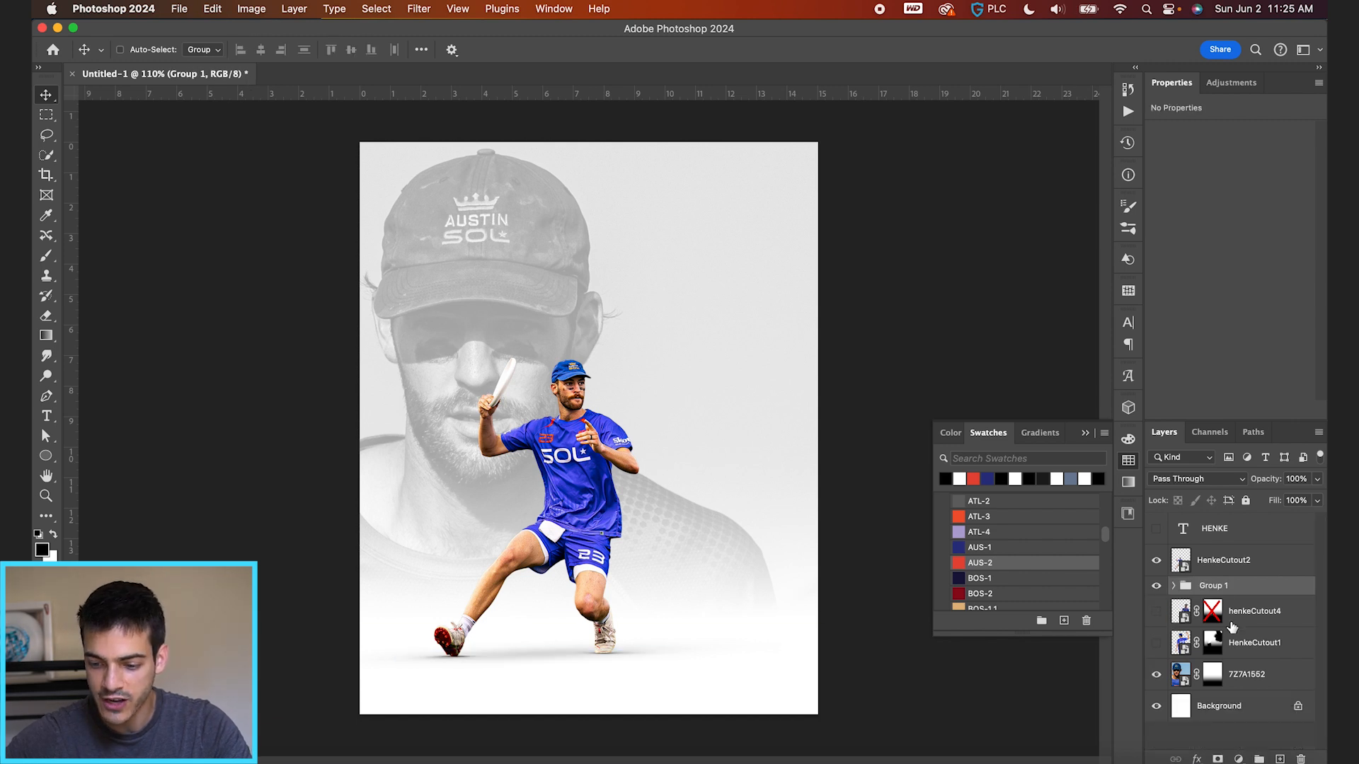
double_click(1214, 586)
type("Shadows")
key("Return")
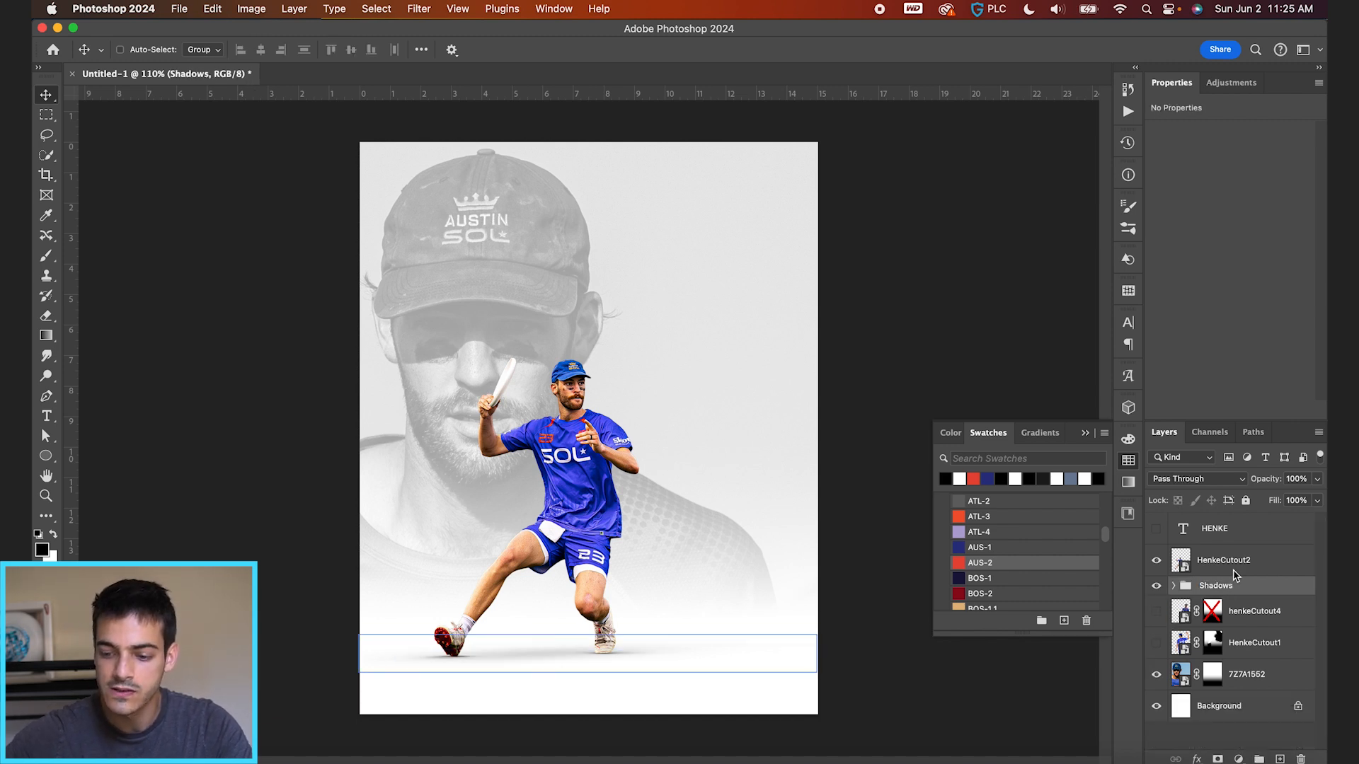
Group HenkeCutout2 with the Shadows group and name the new group Main cutout.
left_click(1227, 563, "shift")
left_click(1258, 759)
double_click(1212, 552)
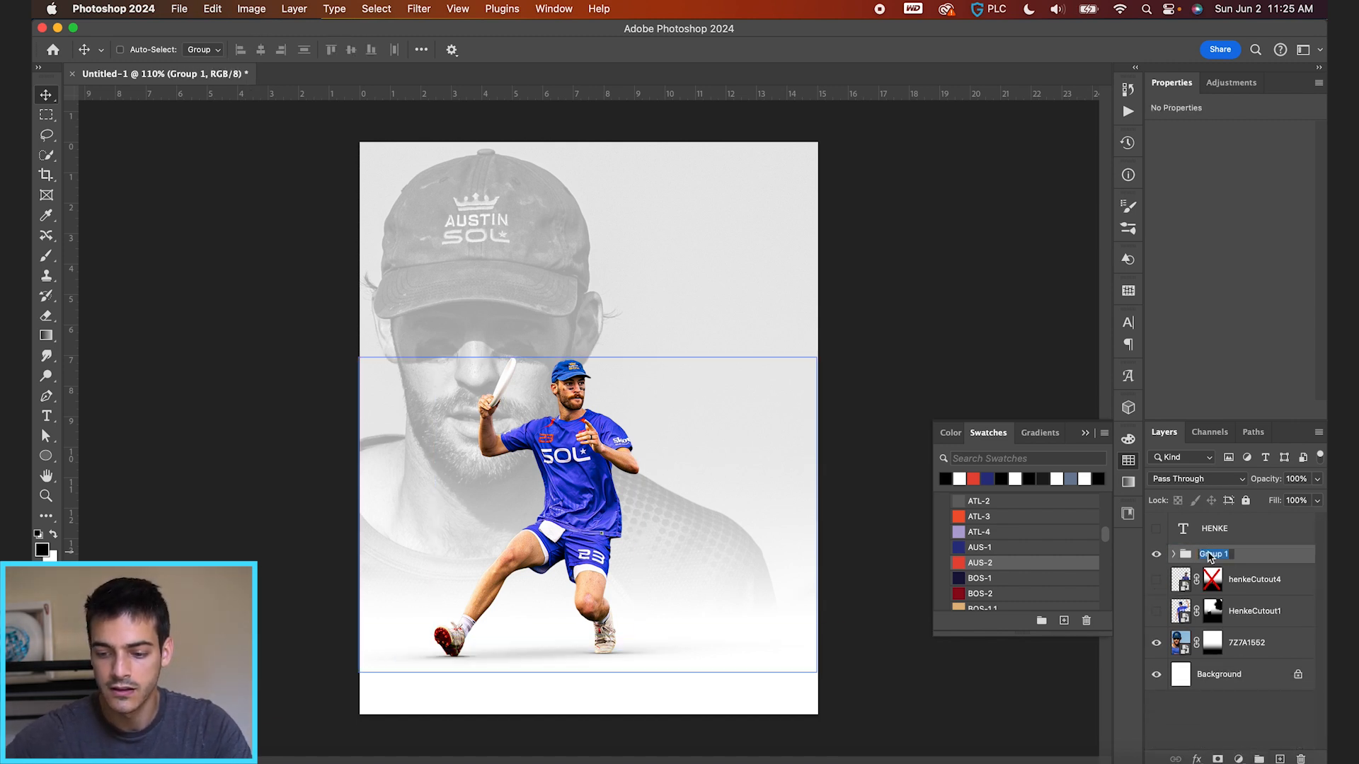
type("Main cutout")
key("Return")
Move the Main cutout group about 1 inch to the right over the faded portrait.
left_click_drag(654, 454, 716, 455)
left_click_drag(739, 544, 710, 541)
key("super+minus")
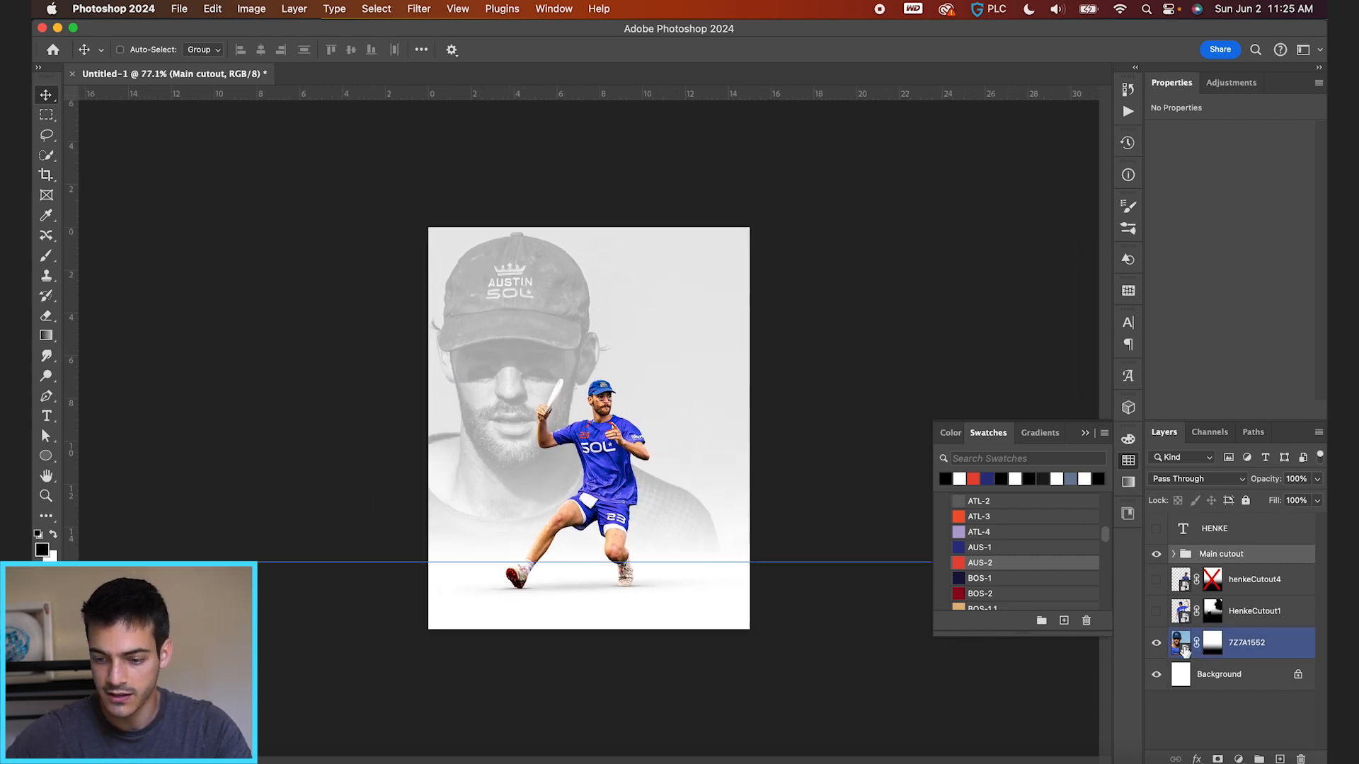
Toggle the 7Z7A1552 portrait off and on to examine the composition with and without it.
left_click(1184, 645)
left_click(1157, 643)
left_click(1156, 644)
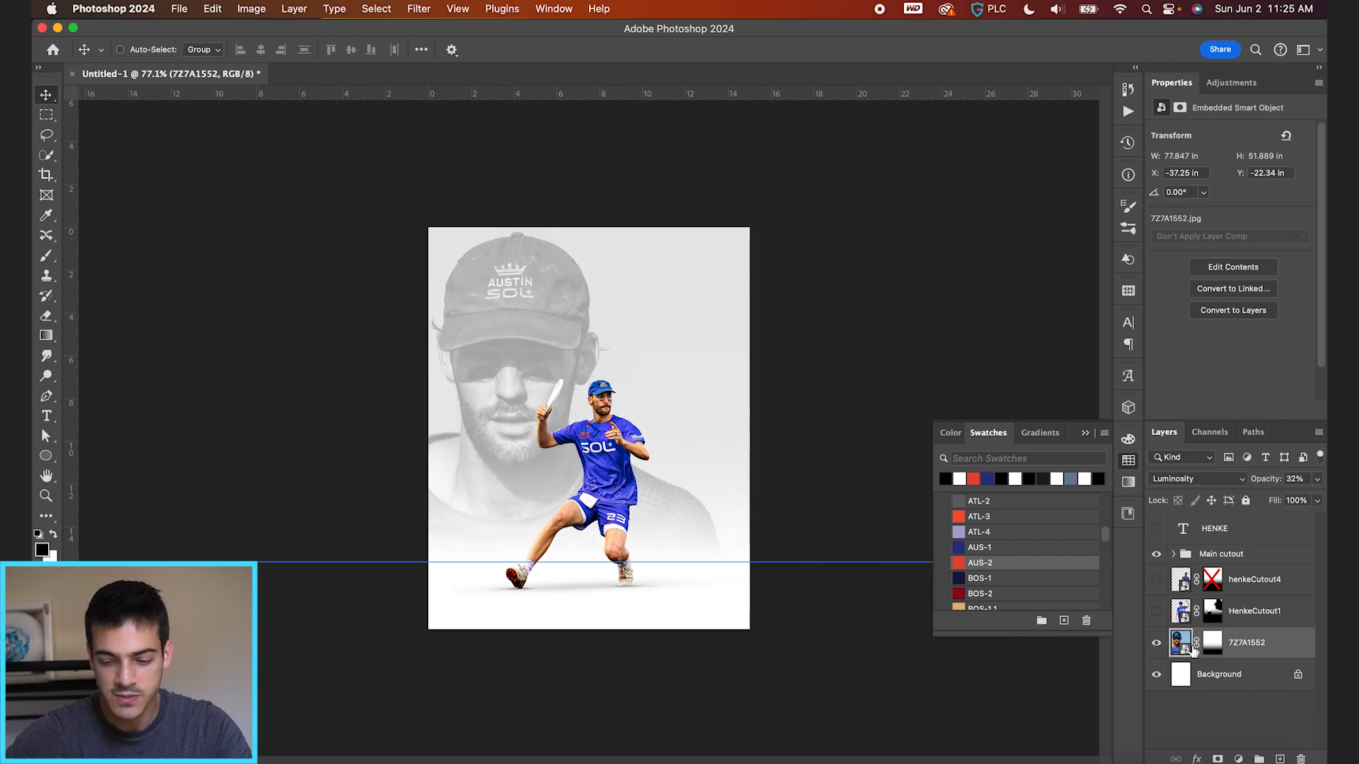
key("super+plus")
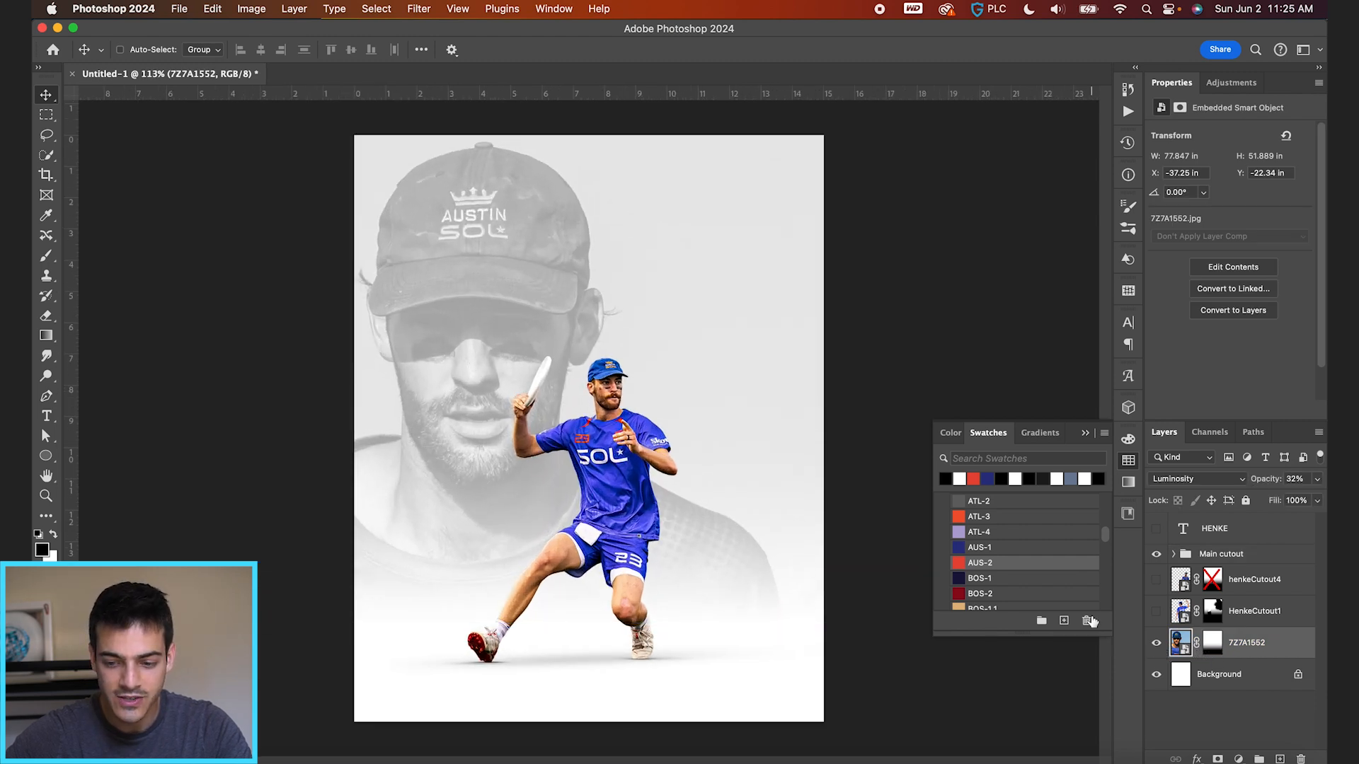
Hide the 7Z7A1552 portrait in favour of HenkeCutout1 and delete that cutout's layer mask.
left_click(1156, 643)
left_click(1157, 611)
left_click(1228, 616)
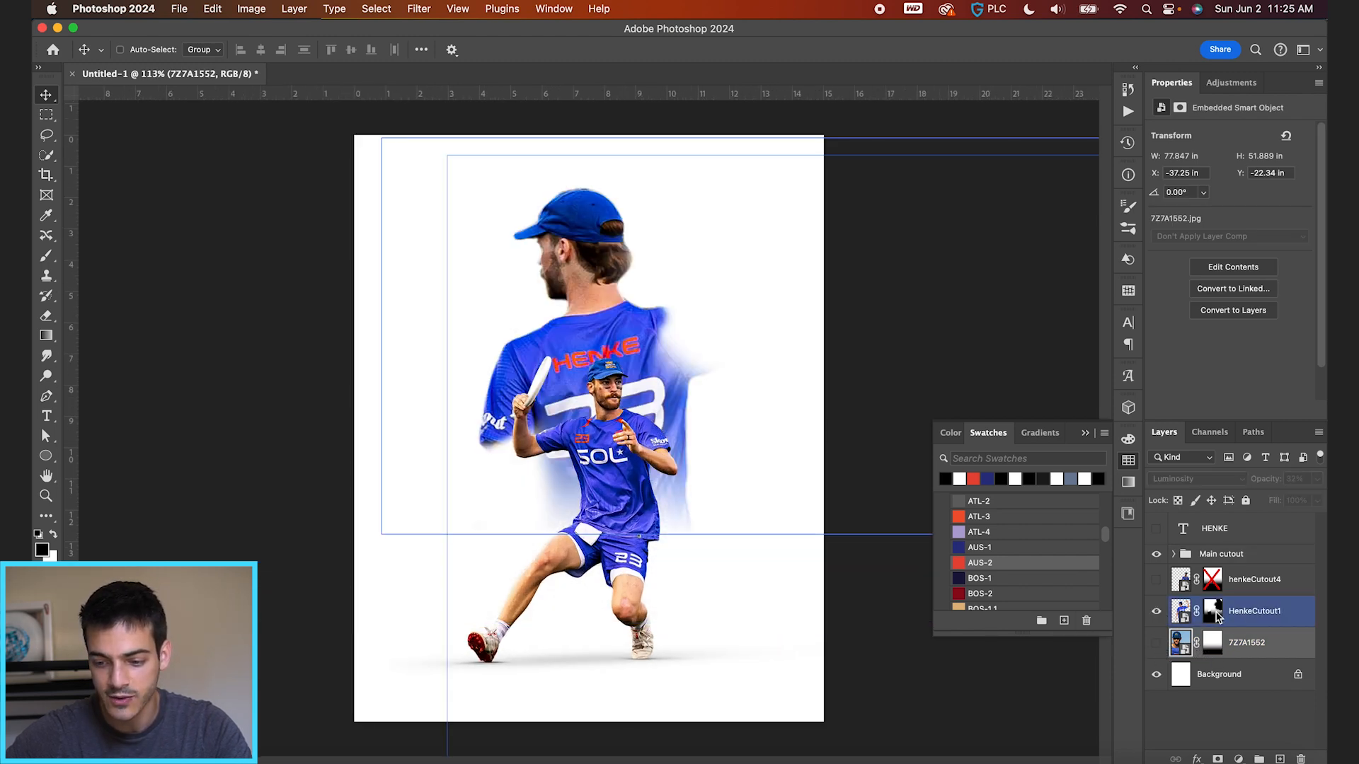
right_click(1217, 617)
left_click(1223, 627)
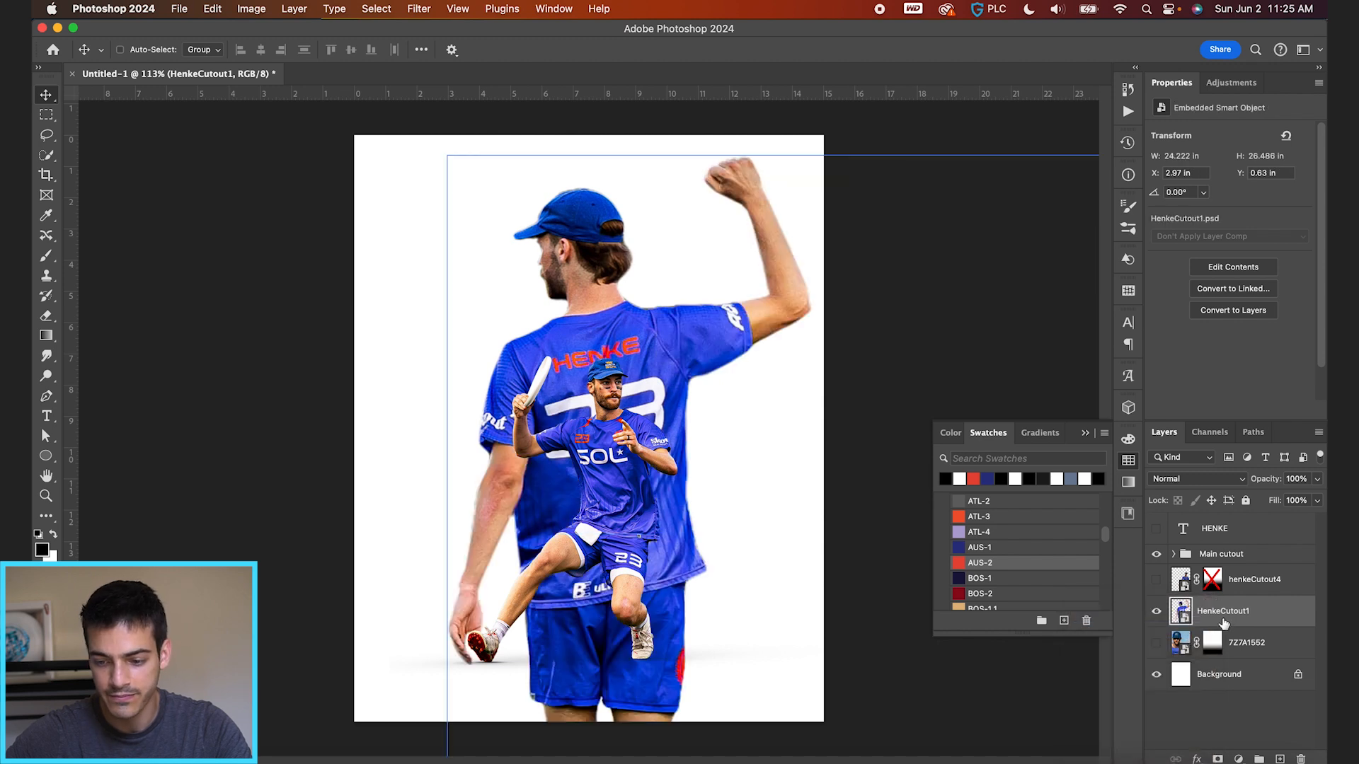
Scale HenkeCutout1 down by a factor of 1.6 and place it behind the front player at X 7.15 in, Y 3.63 in.
key("super+t")
key("super+0")
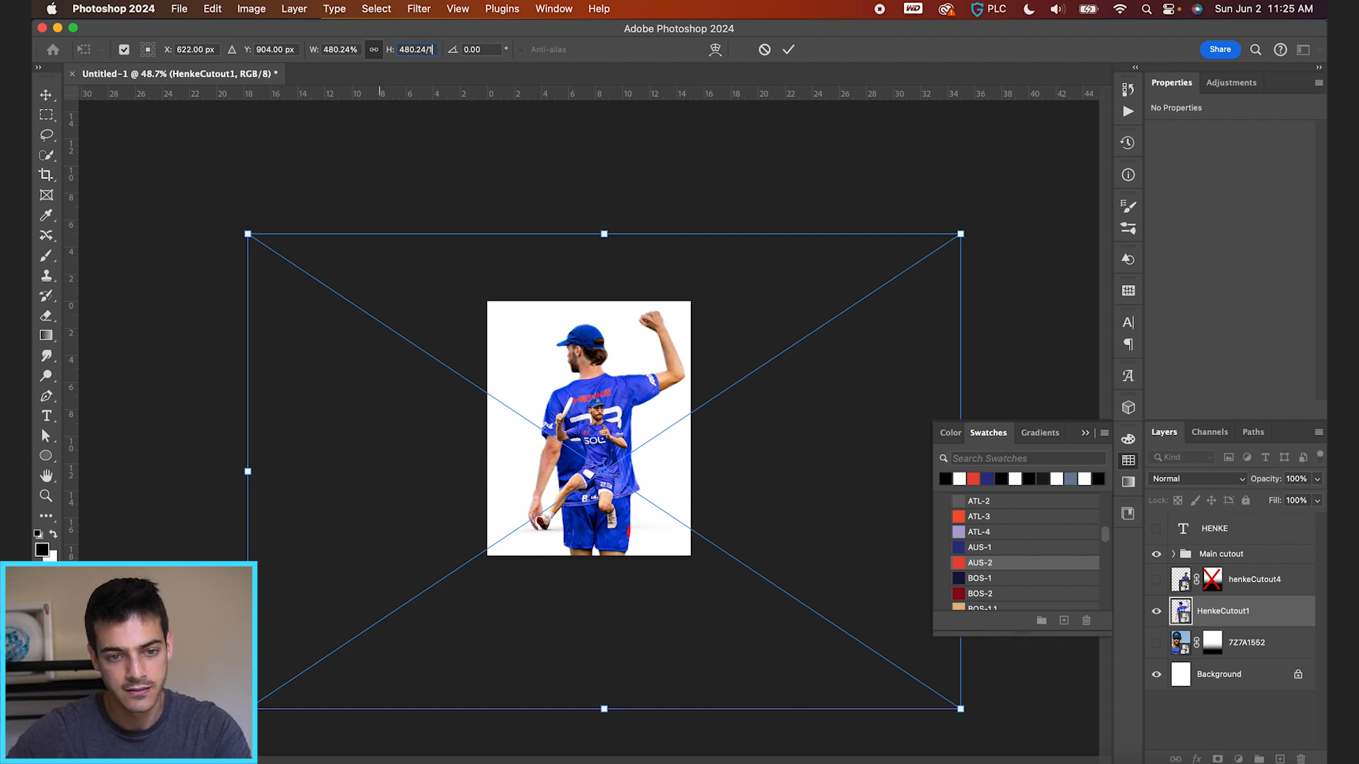
type(".6")
key("Return")
key("Return")
scroll(763, 485, "up", 5)
scroll(763, 485, "up", 3)
left_click_drag(755, 488, 857, 441)
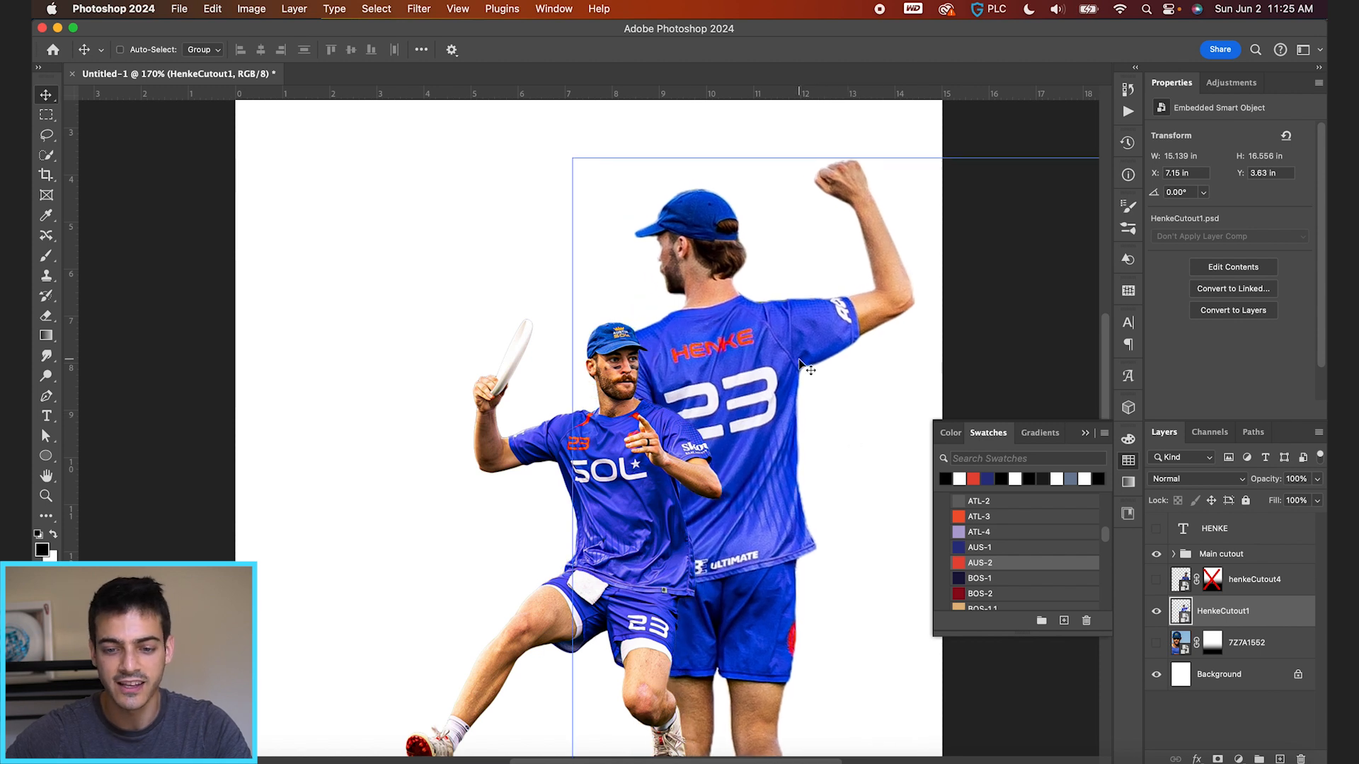
scroll(598, 342, "down", 2)
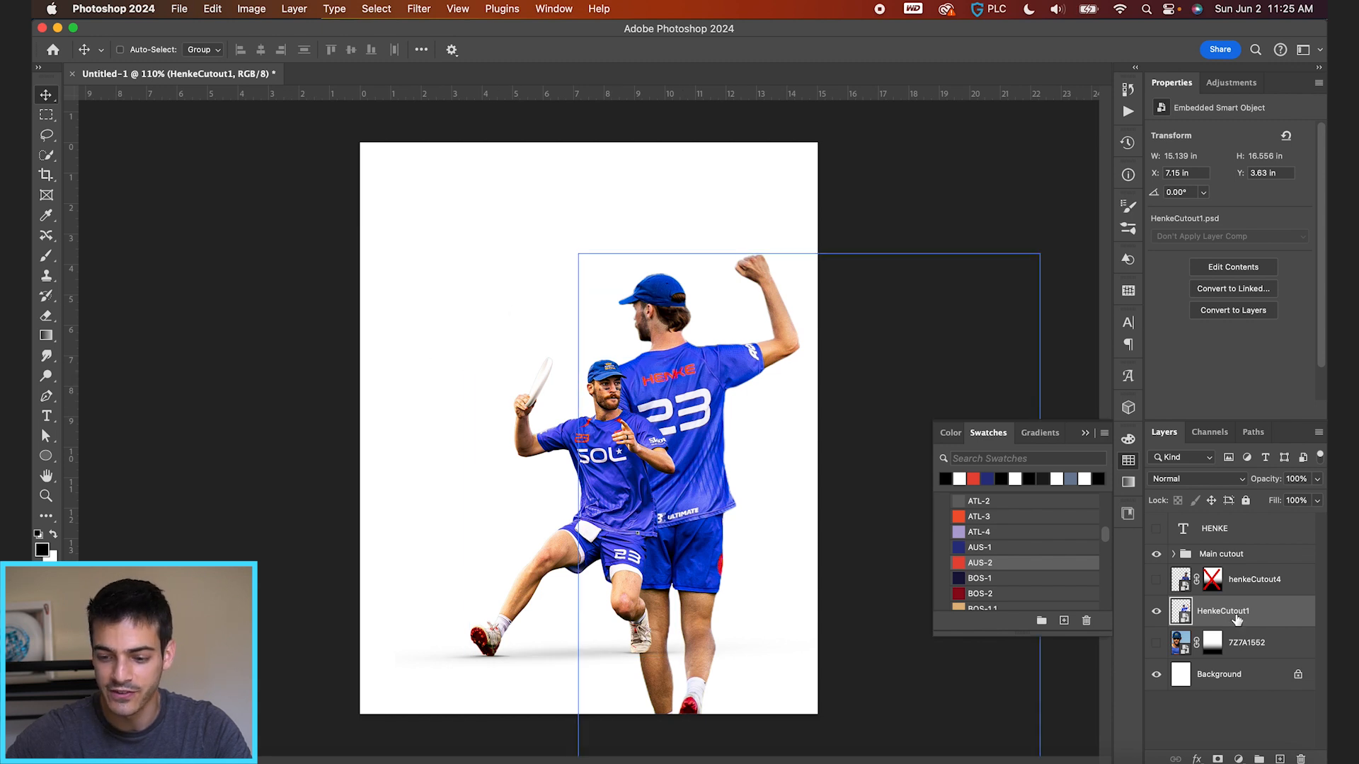
Show henkeCutout4 and transform it to 86.53% scale and -9.54° rotation, placed beside the back-facing player at X 2.37 in, Y 3.73 in.
left_click(1156, 580)
left_click(1184, 582)
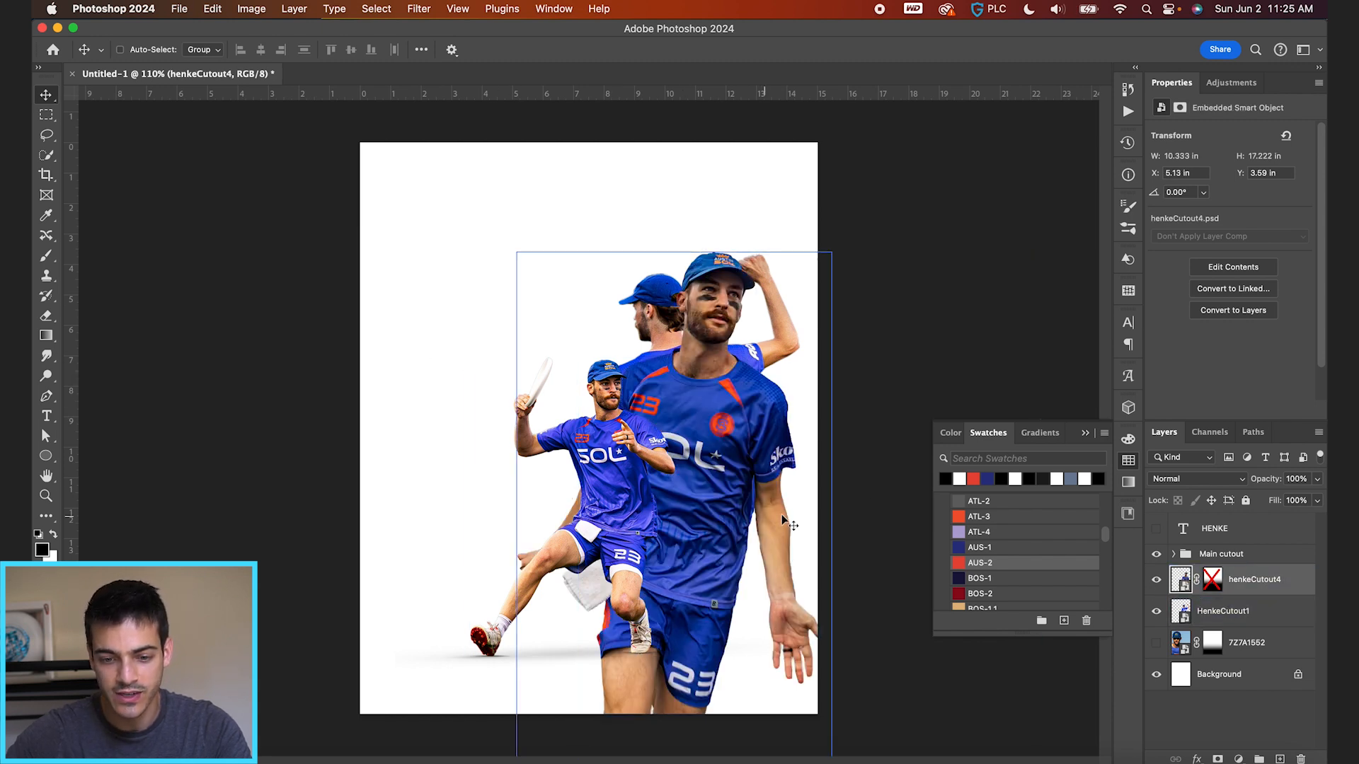
key("super+t")
left_click_drag(911, 389, 913, 342)
left_click_drag(774, 405, 659, 376)
left_click_drag(673, 200, 657, 238)
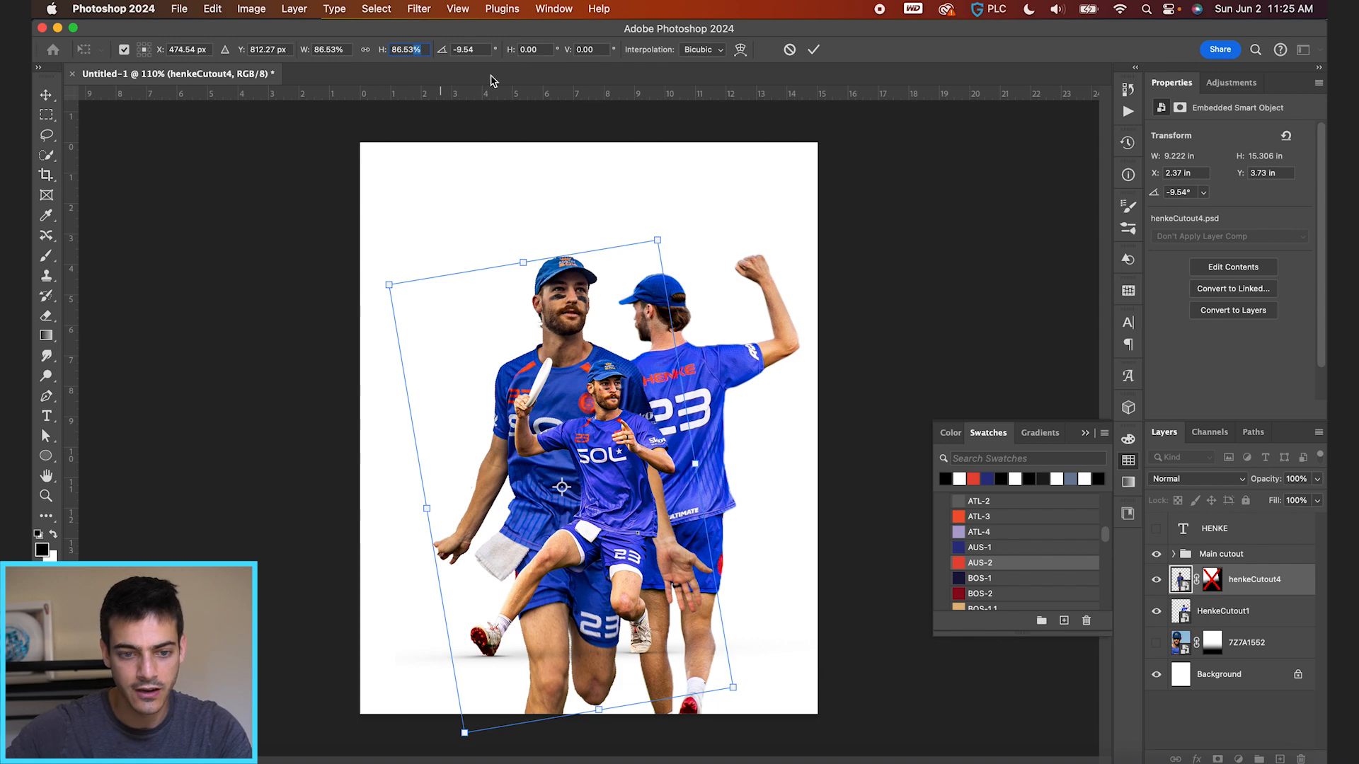
Enlarge henkeCutout4 proportionally by a factor of 1.6 and apply the transform.
left_click(366, 50)
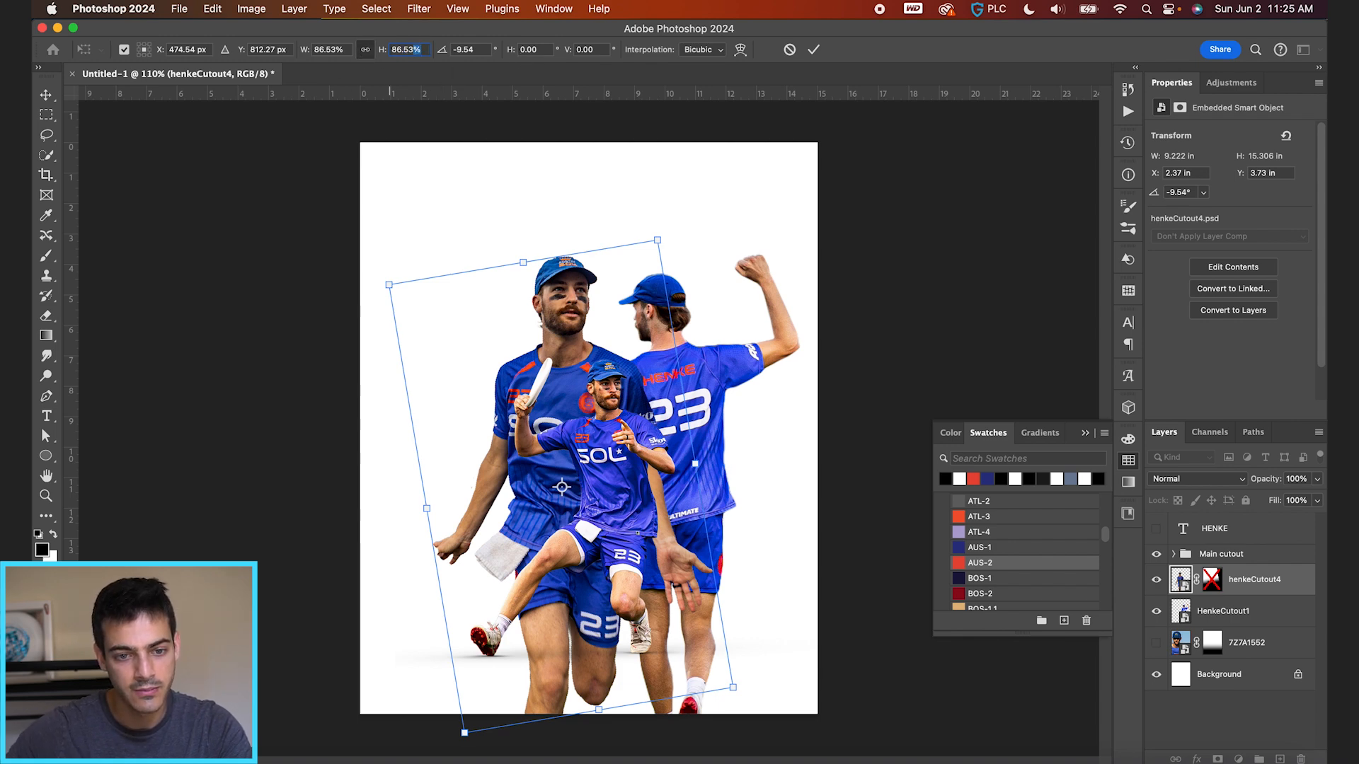
type(".6")
key("Return")
key("Return")
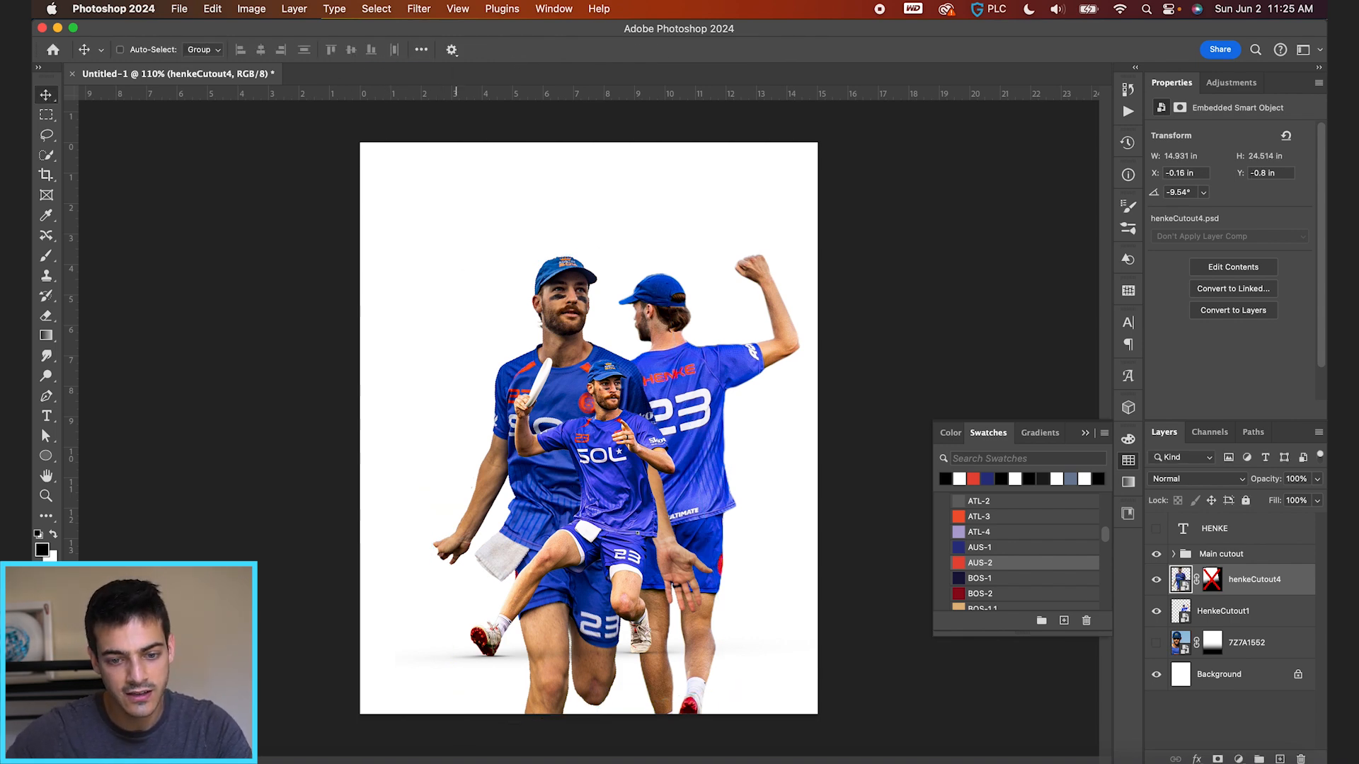
Move henkeCutout4 to X -0.26 in, Y 1.23 in and delete its disabled layer mask.
left_click_drag(702, 334, 700, 394)
left_click(1275, 613)
left_click(1210, 581)
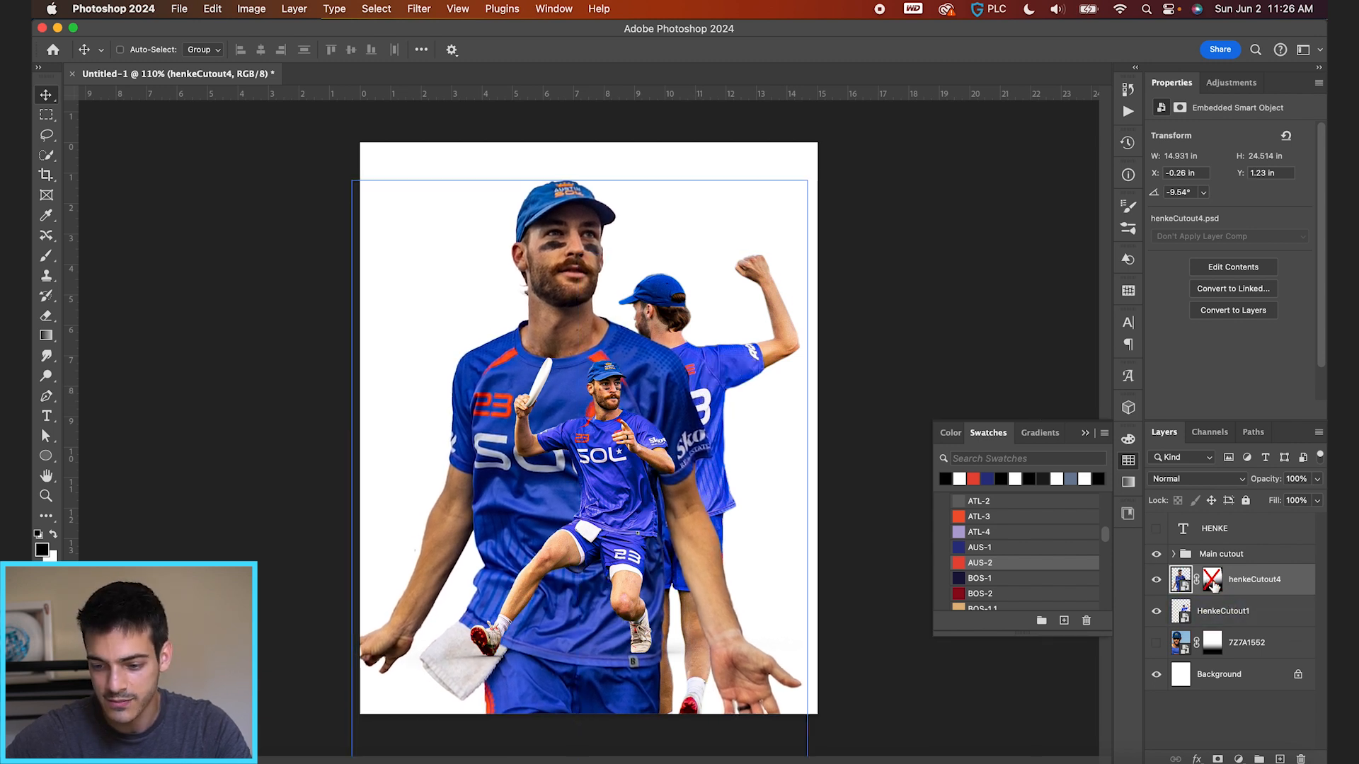
right_click(1212, 584)
left_click(1183, 610)
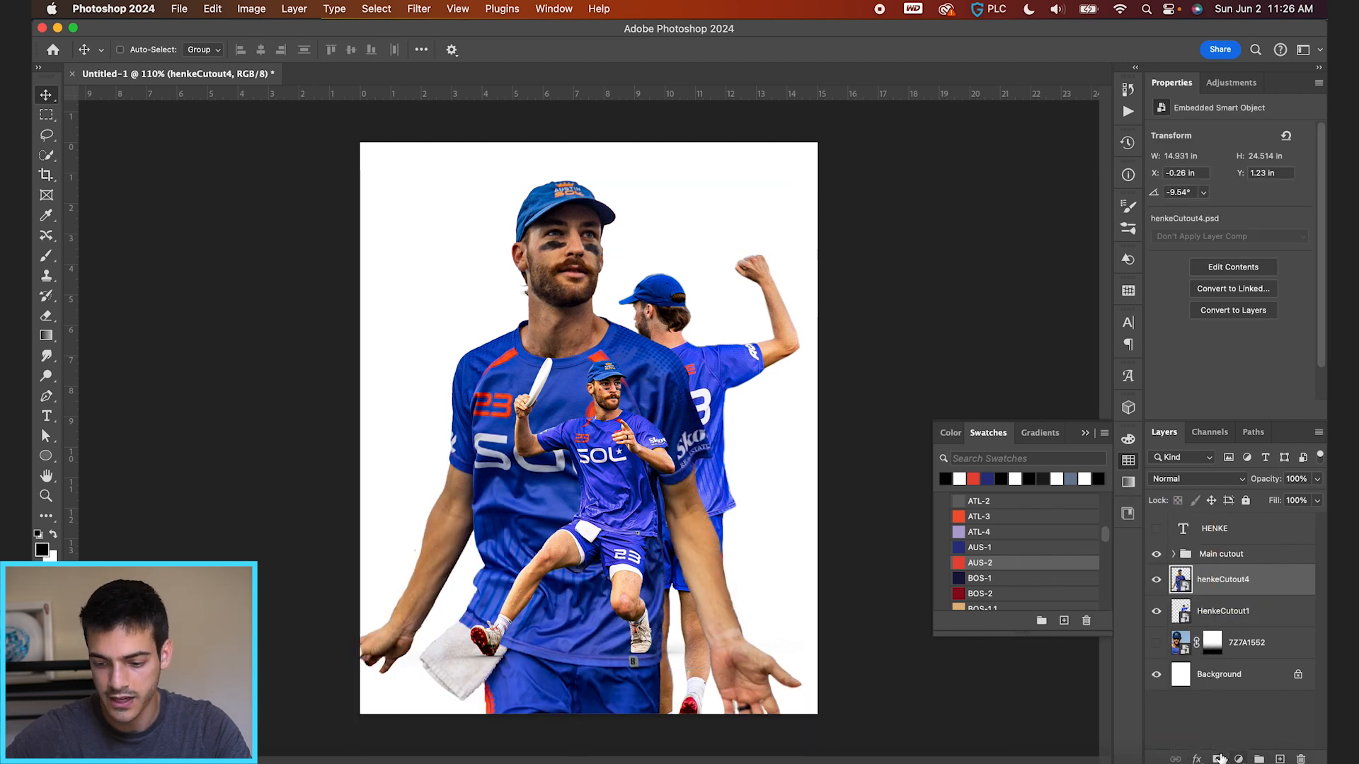
Add a new layer mask to henkeCutout4 and adjust a vertical linear gradient that fades the player out below the jersey.
left_click(1218, 758)
key("g")
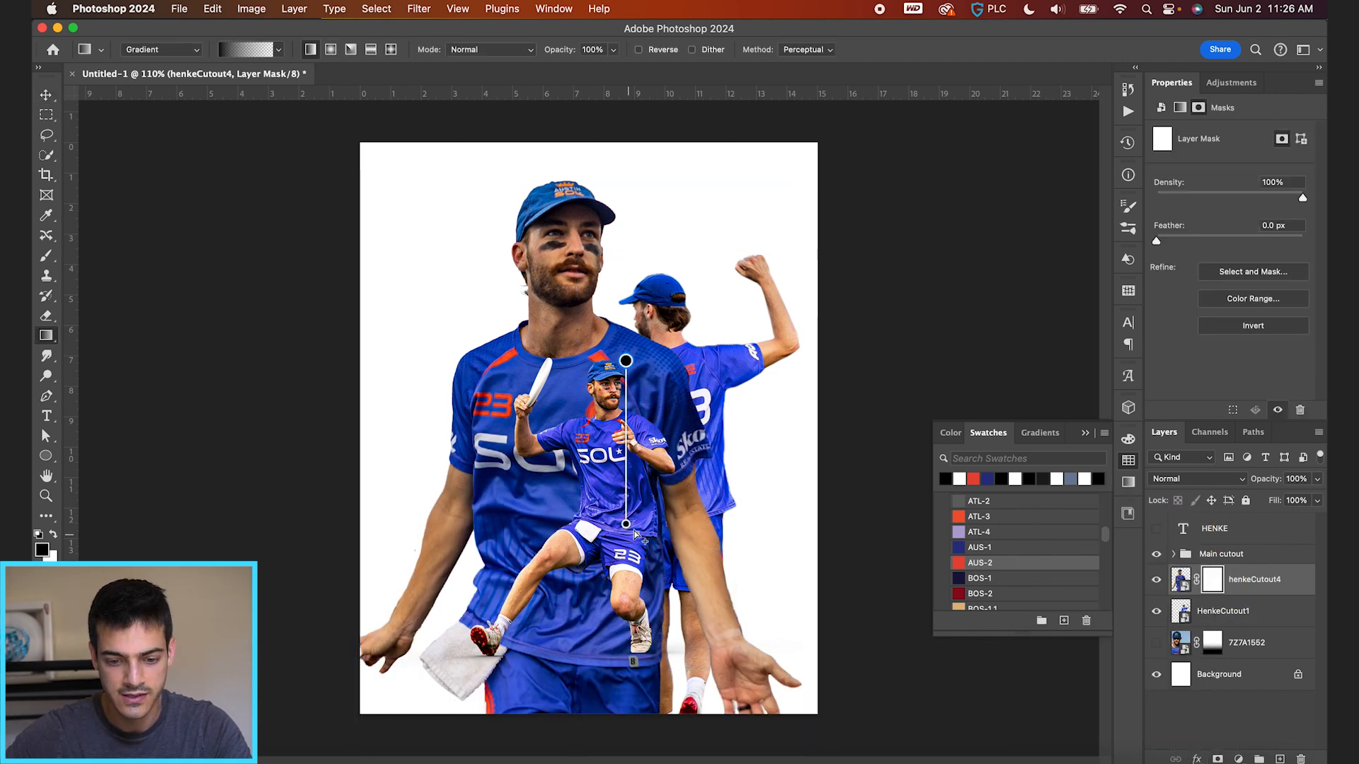
left_click_drag(626, 526, 626, 594)
left_click_drag(626, 361, 626, 428)
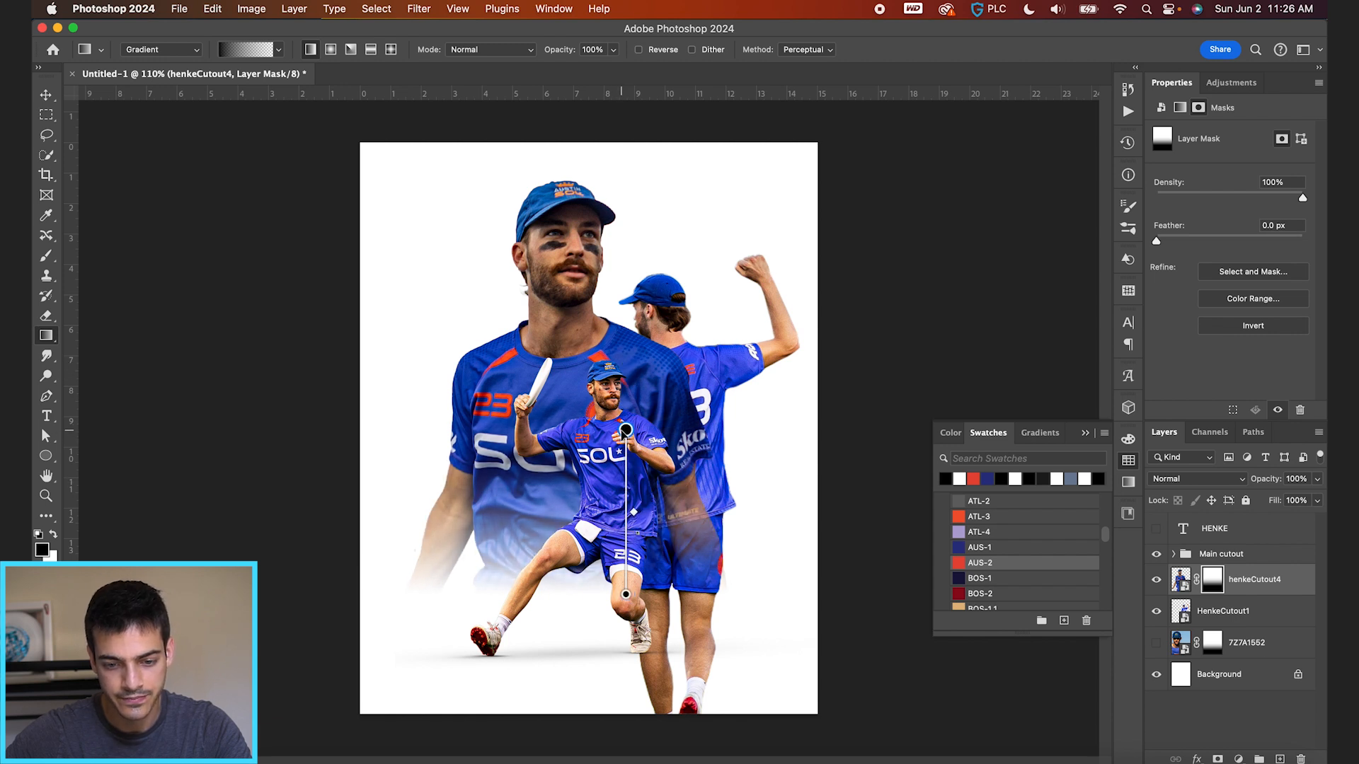
Reorder henkeCutout4 beneath HenkeCutout1 and reposition HenkeCutout1 at X 7.65 in, Y 3.23 in.
left_click_drag(1180, 579, 1196, 627)
left_click(1195, 586)
key("v")
mouse_move(697, 456)
left_mouse_down()
mouse_move(719, 460)
mouse_move(712, 469)
left_mouse_up()
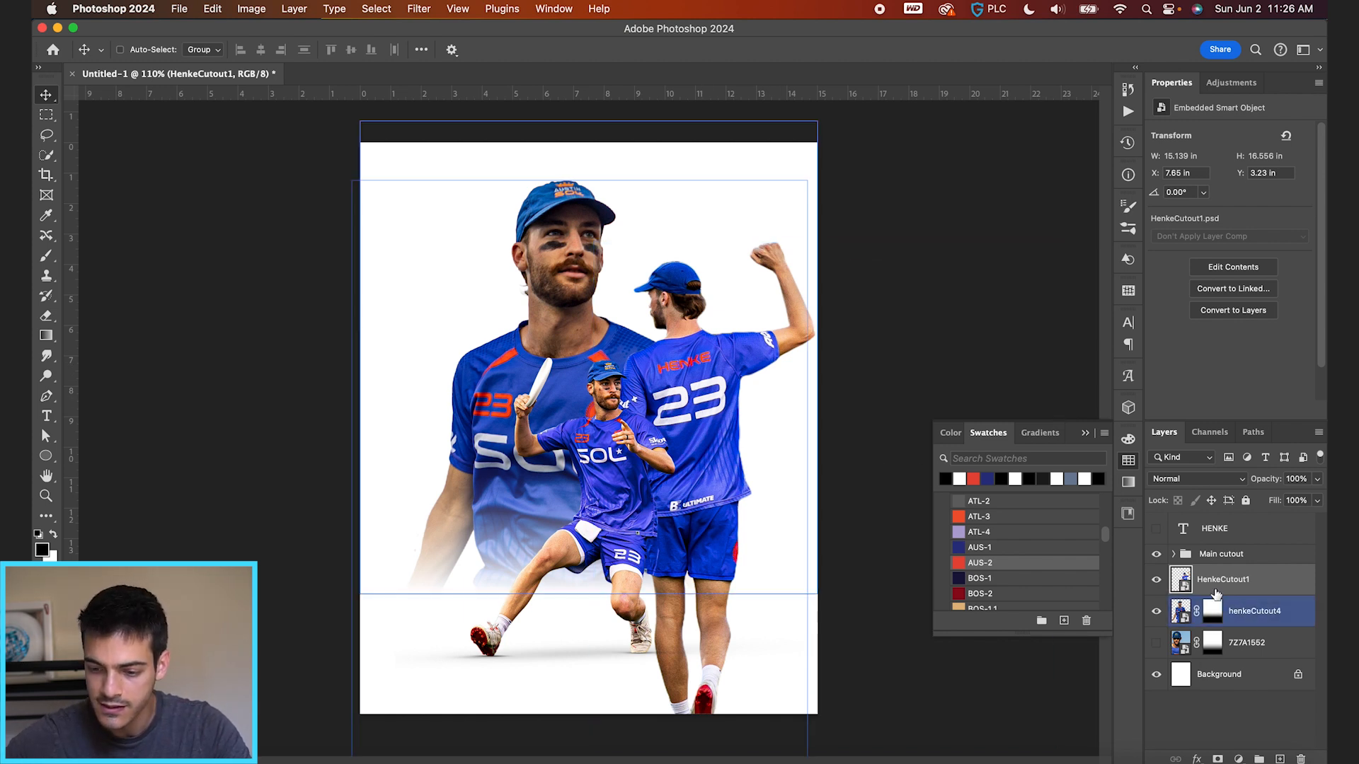
Group HenkeCutout1 and henkeCutout4 and transfer henkeCutout4's gradient mask to the group so both players fade out.
left_click(1249, 698)
left_click(1259, 759)
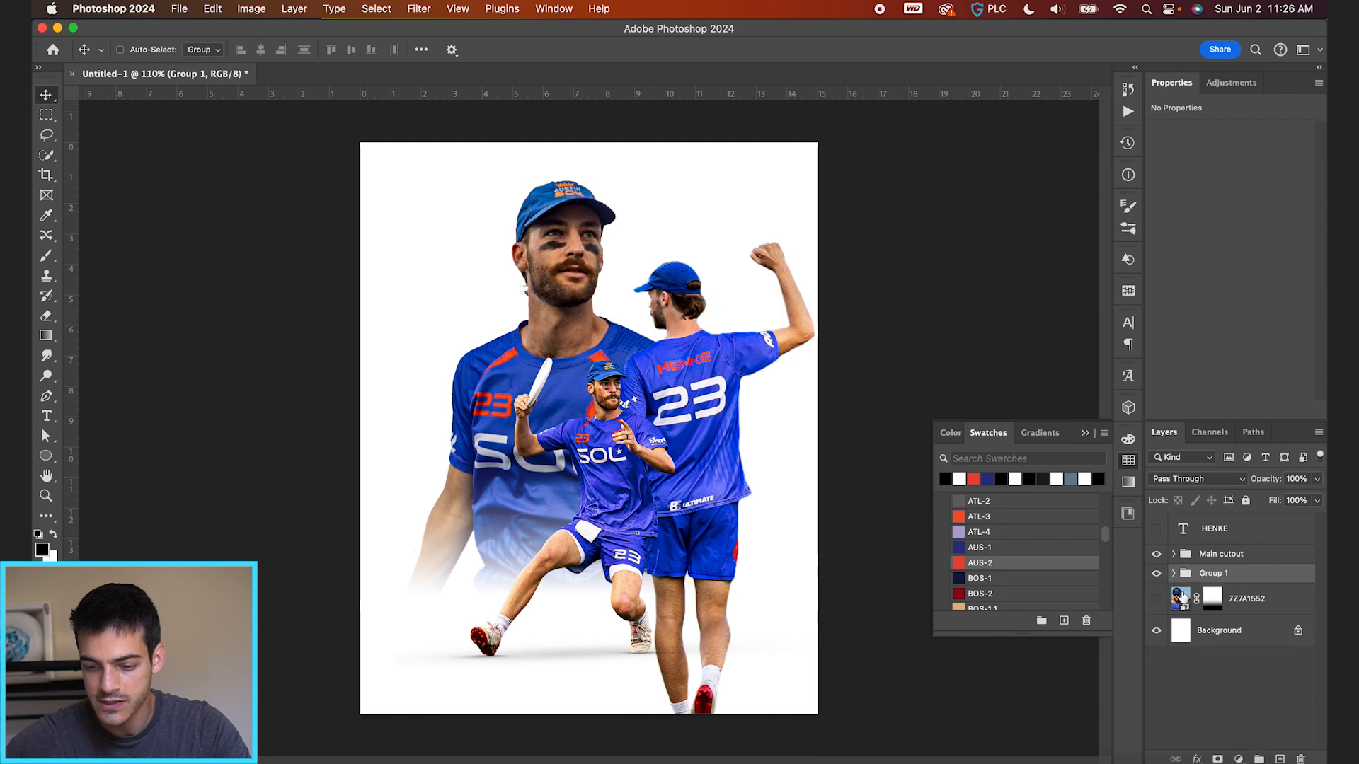
left_click(1174, 574)
left_click(1239, 630)
left_click_drag(1239, 630, 1215, 574)
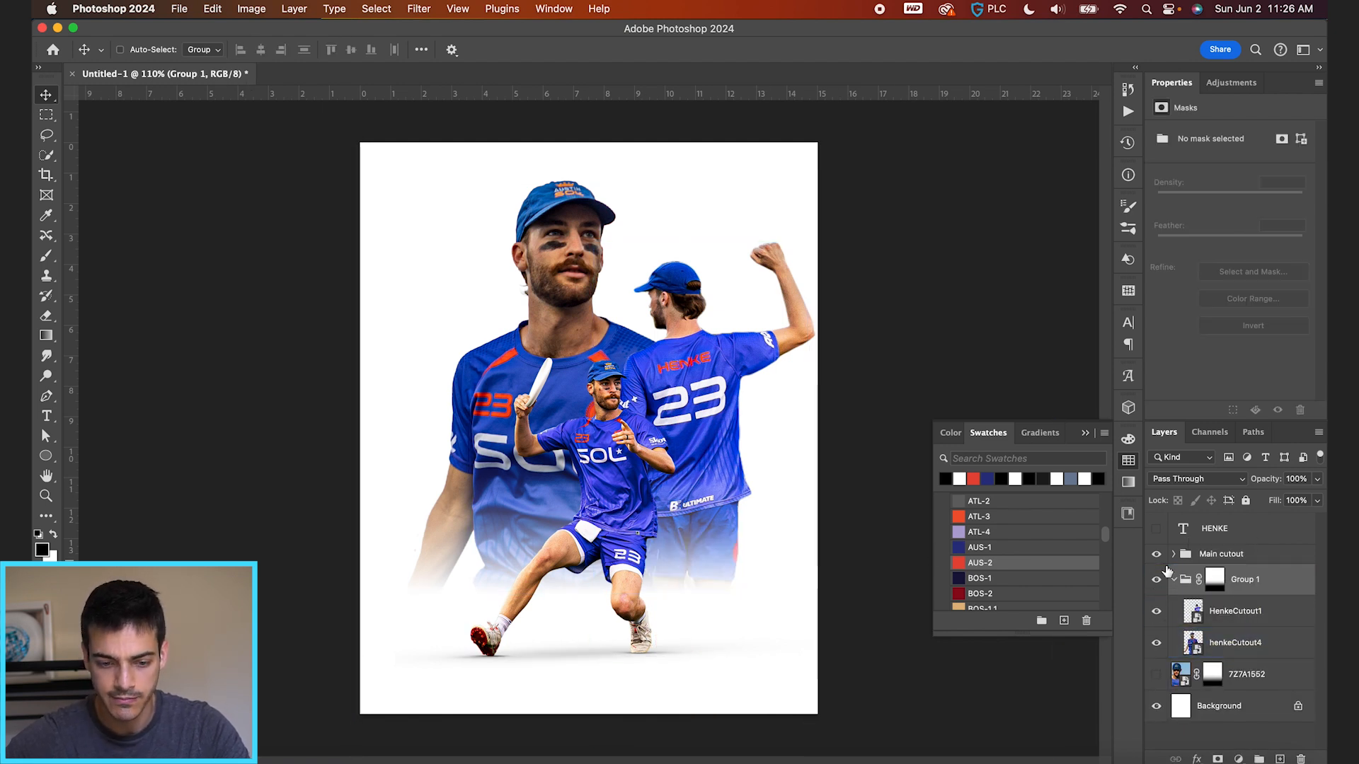
Shift the masked group of background players slightly left and fine-tune the Main cutout group's position in front of them.
left_click(1174, 579)
left_click_drag(736, 436, 686, 460)
left_click(1198, 555)
left_click(1199, 557)
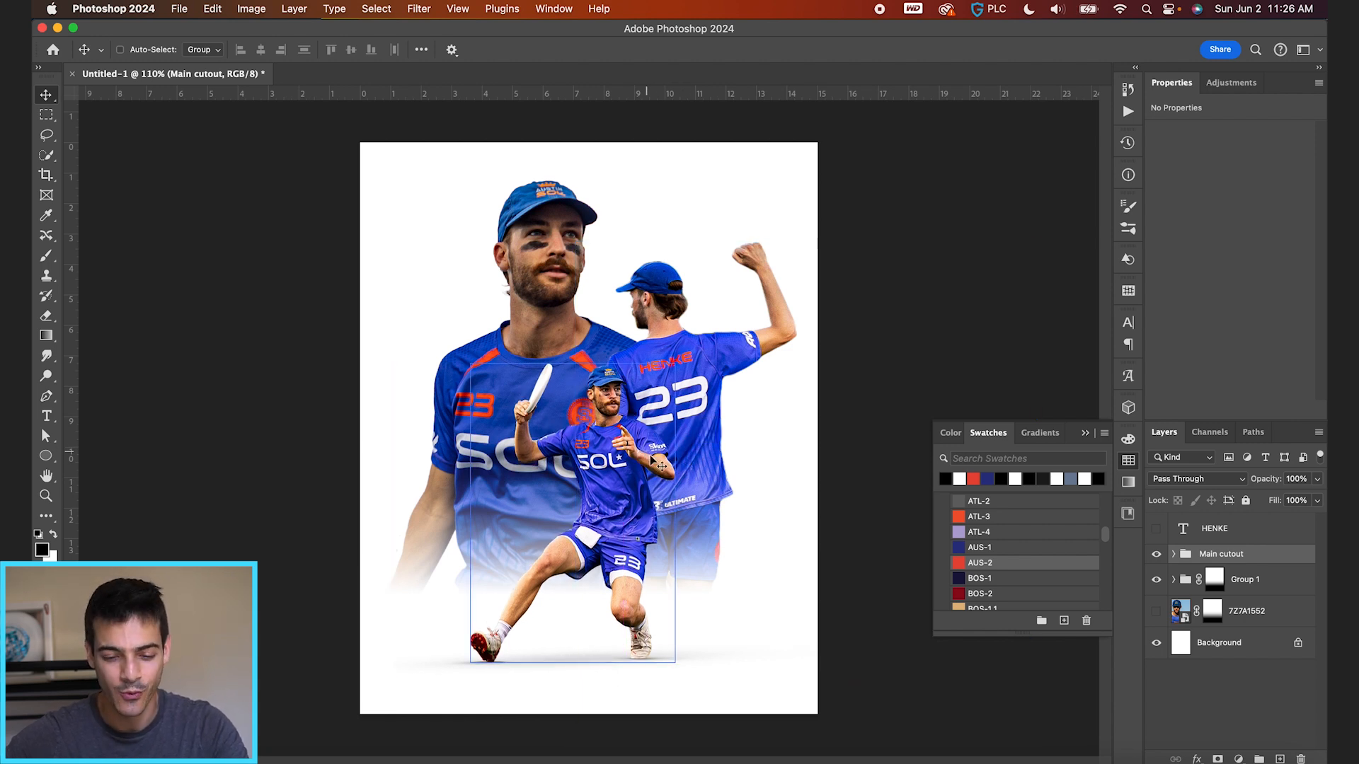
left_click_drag(678, 445, 677, 447)
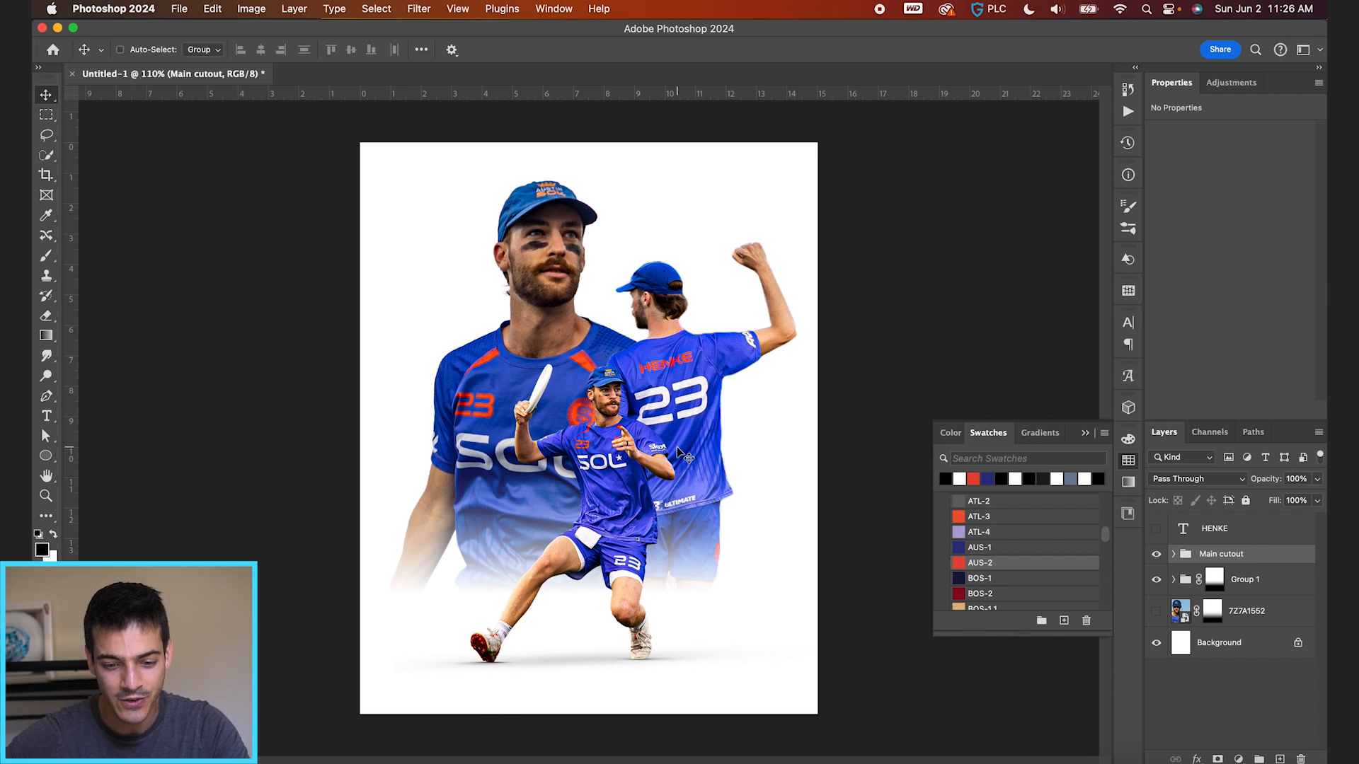
Show the 7Z7A1552 portrait, move it to X -39.19 in, Y -24.34 in, and hide it again.
scroll(676, 447, "down", 3)
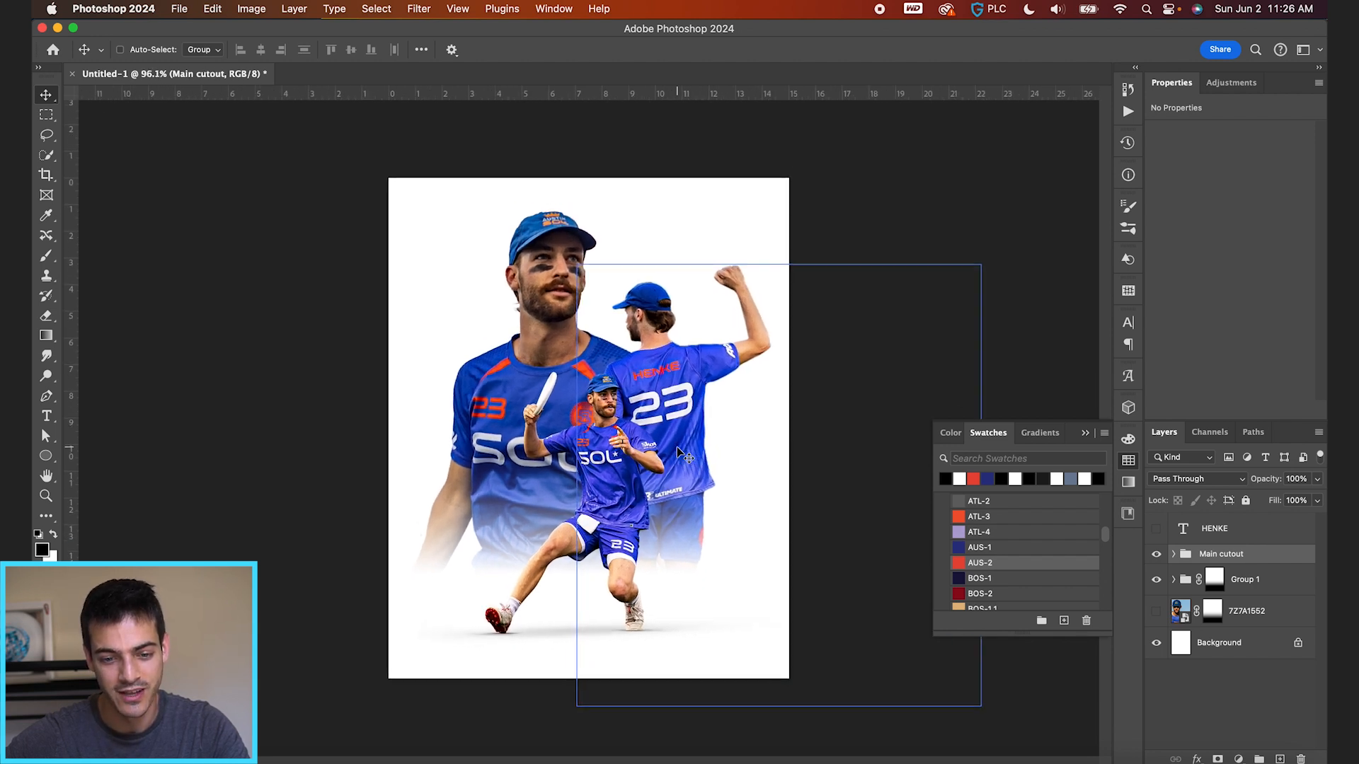
left_click(1156, 620)
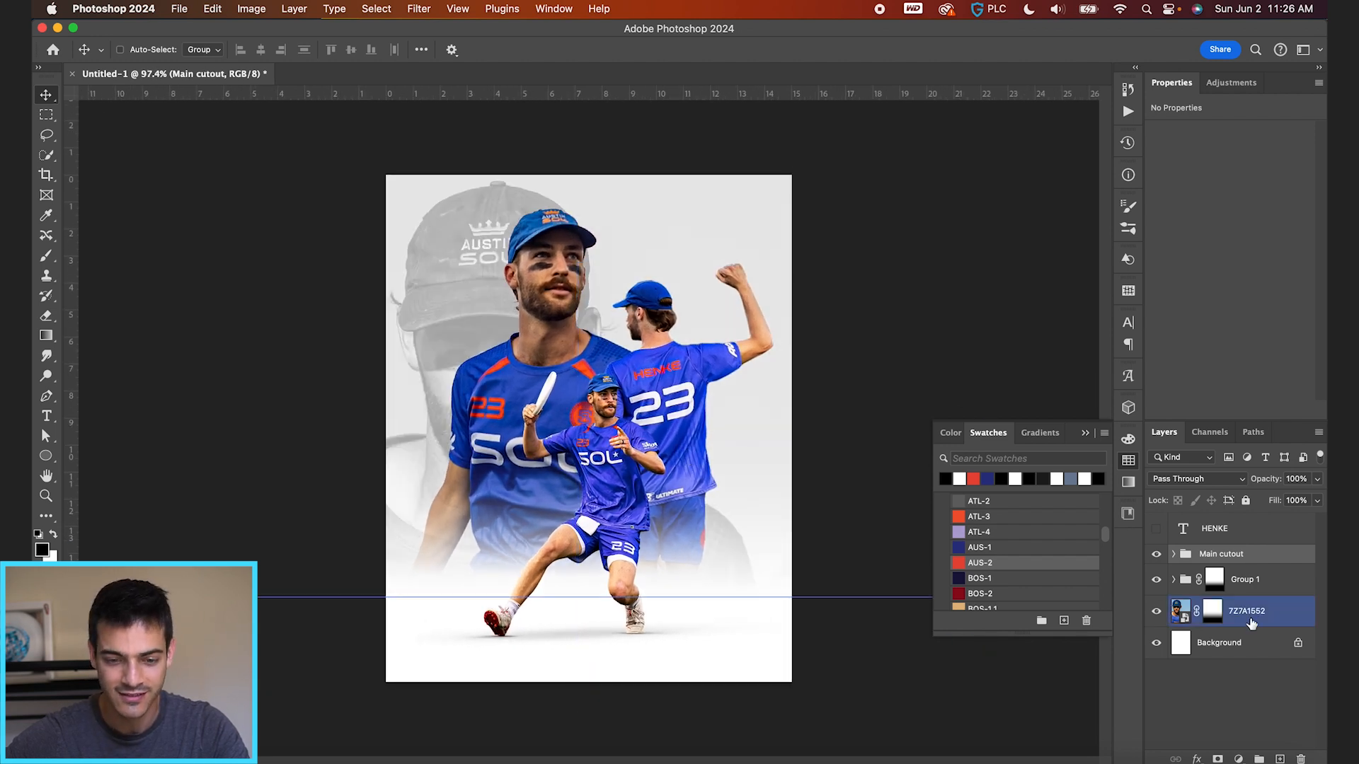
left_click(1232, 616)
left_click_drag(619, 298, 579, 374)
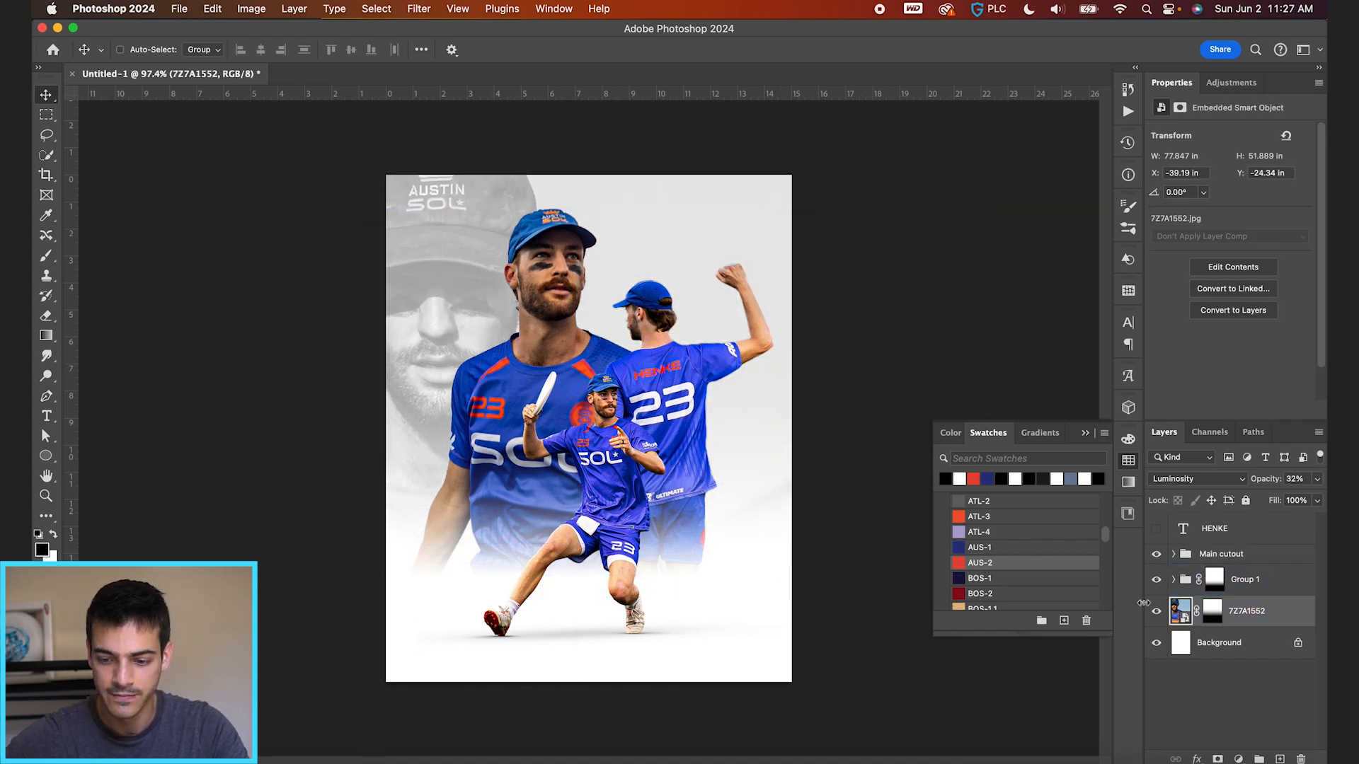
left_click(1156, 611)
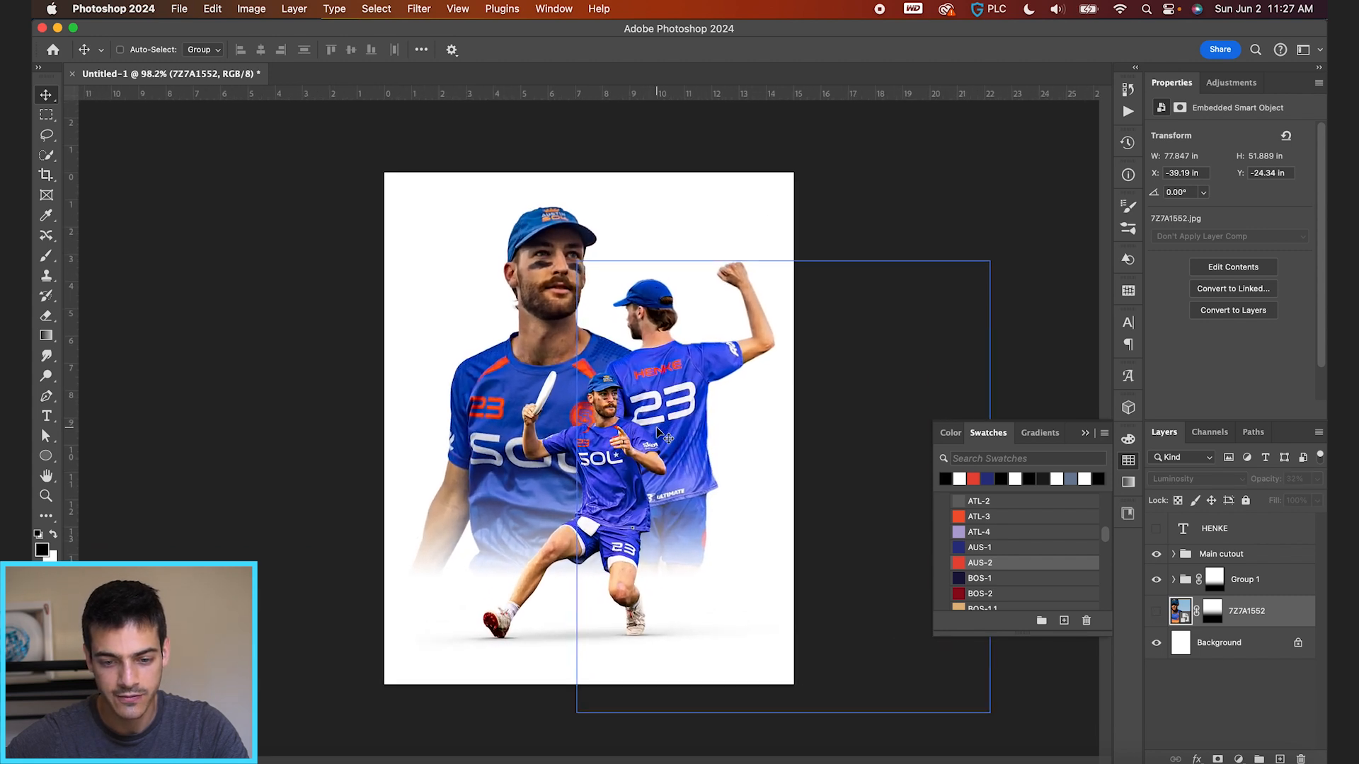
Scale the Main cutout group and Group 1 down together and reposition them within the poster.
left_click(1242, 558)
left_click(1247, 578, "shift")
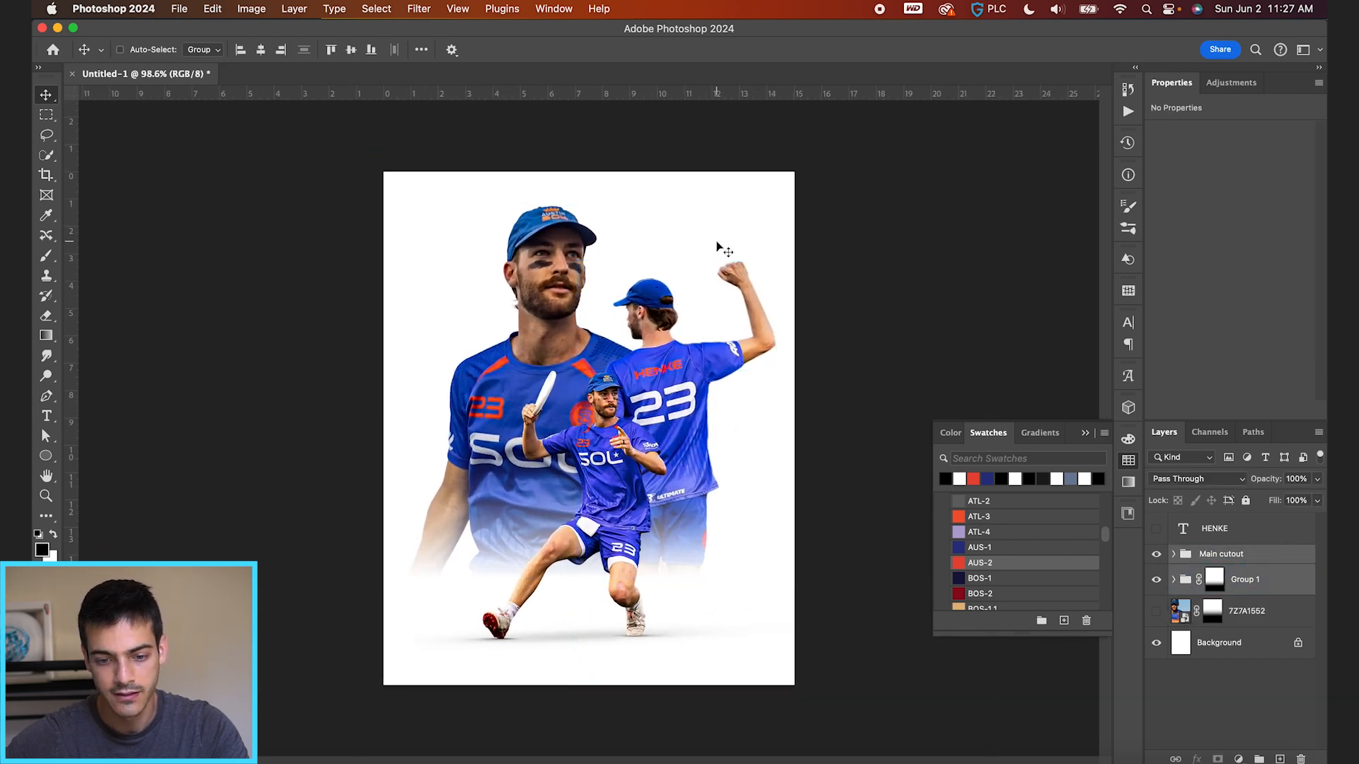
key("super+t")
left_click_drag(990, 153, 945, 209)
left_click_drag(826, 377, 807, 379)
key("Return")
key("super+0")
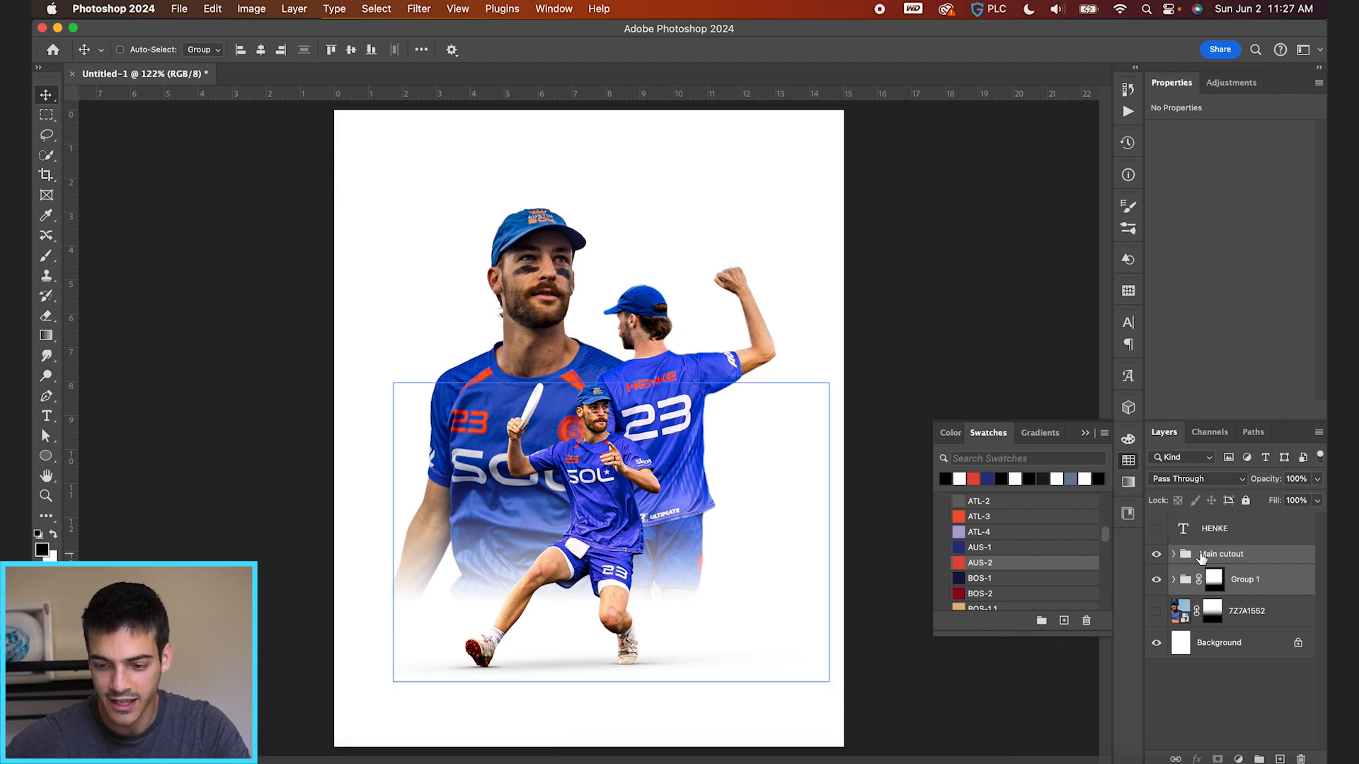
Move the Main cutout group slightly down and left, in front of the two faded players.
left_click(1201, 557)
left_click_drag(698, 495, 697, 503)
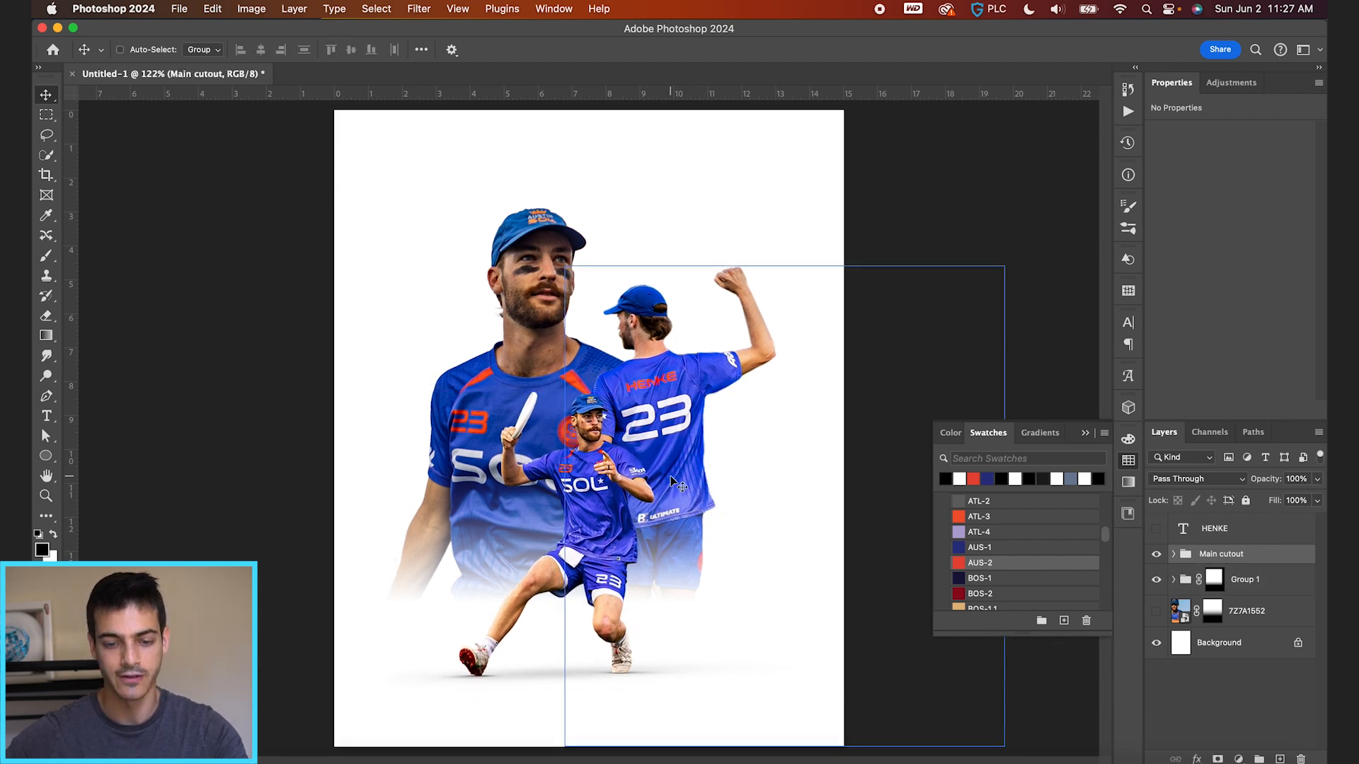
scroll(635, 398, "up", 5)
scroll(635, 398, "down", 5)
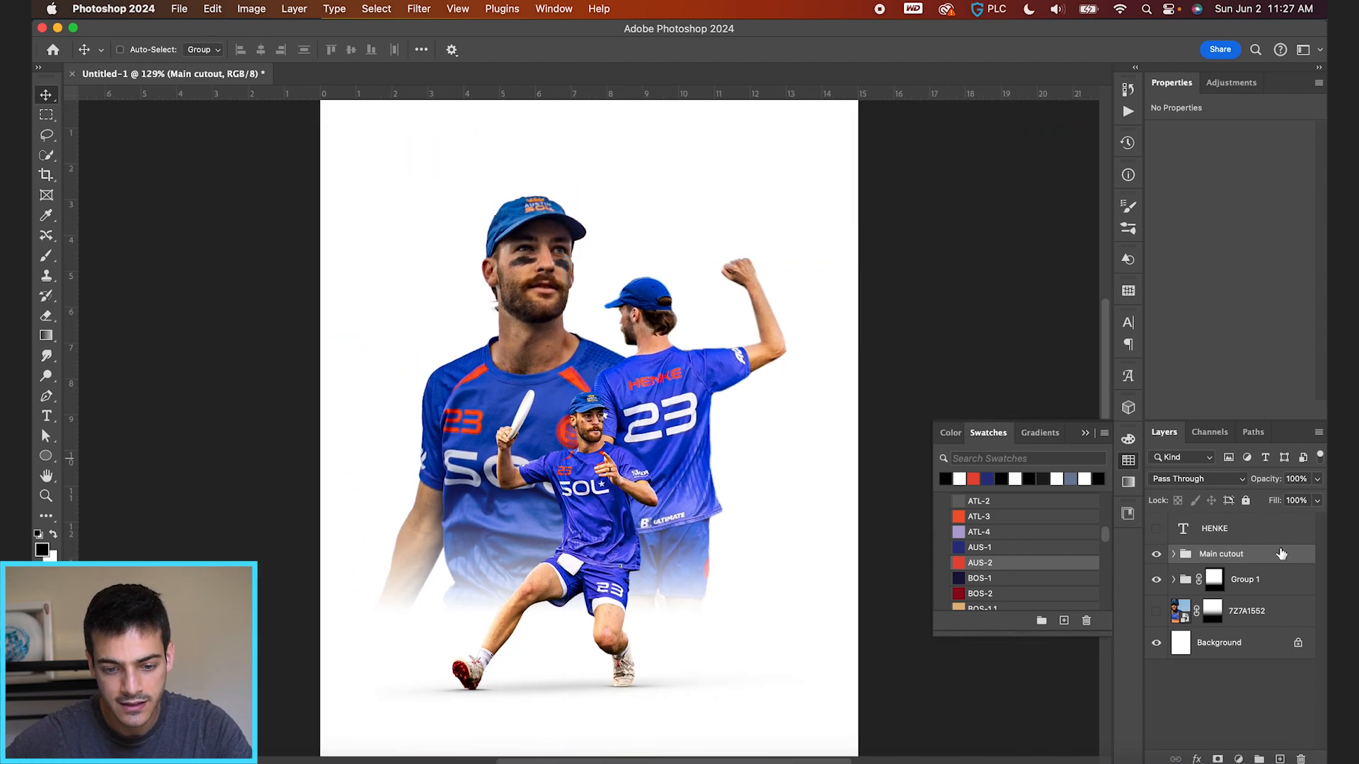
Open the Camera Raw Filter on HenkeCutout2 from the Main cutout group and adjust its Light settings.
left_click(1174, 554)
left_click(1194, 580)
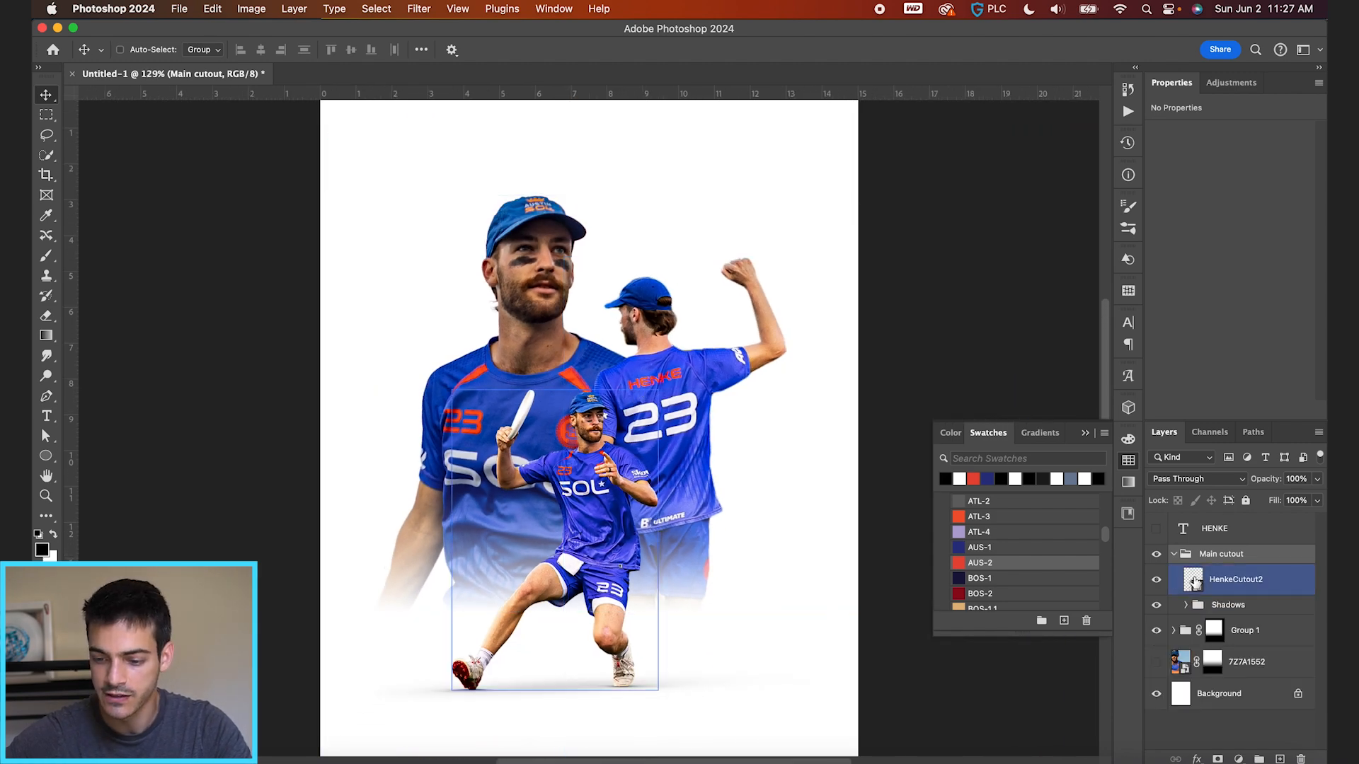
left_click(419, 8)
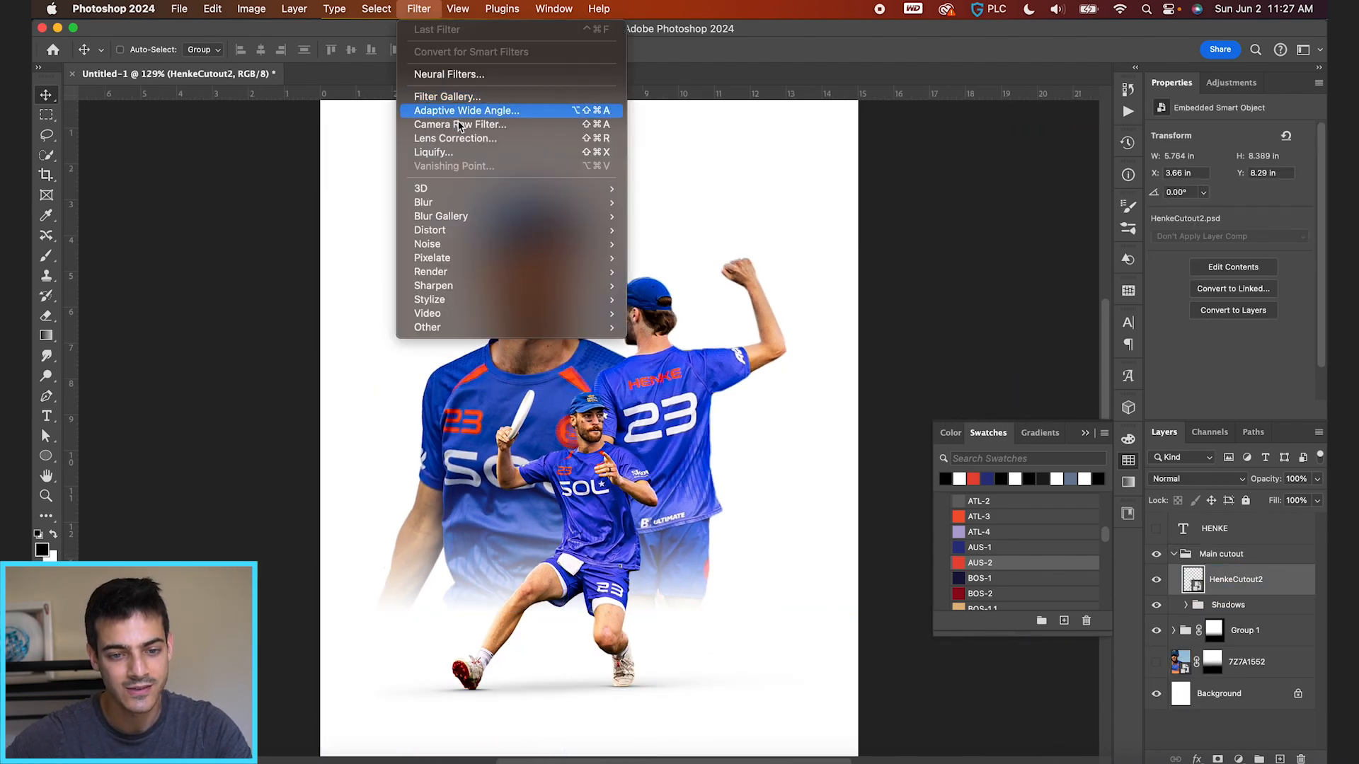
key("Escape")
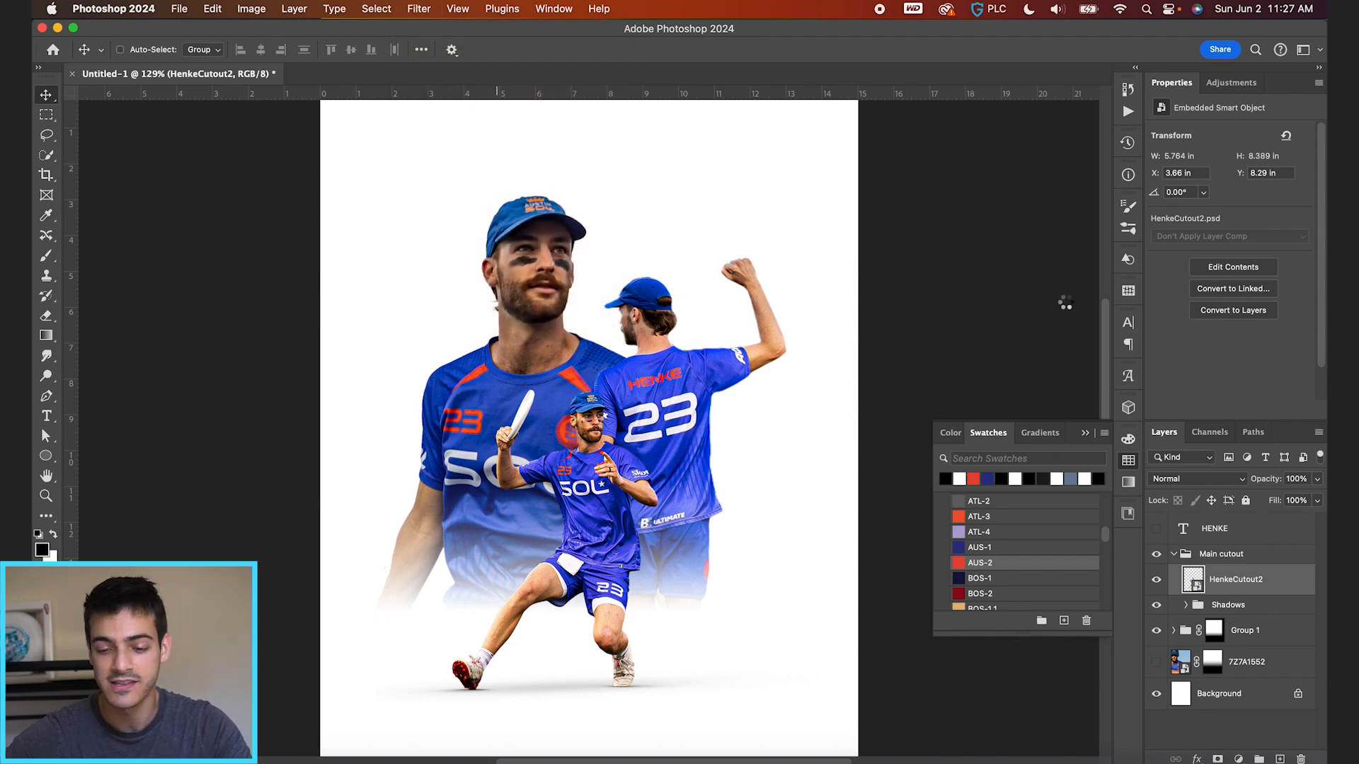
key("super+shift+a")
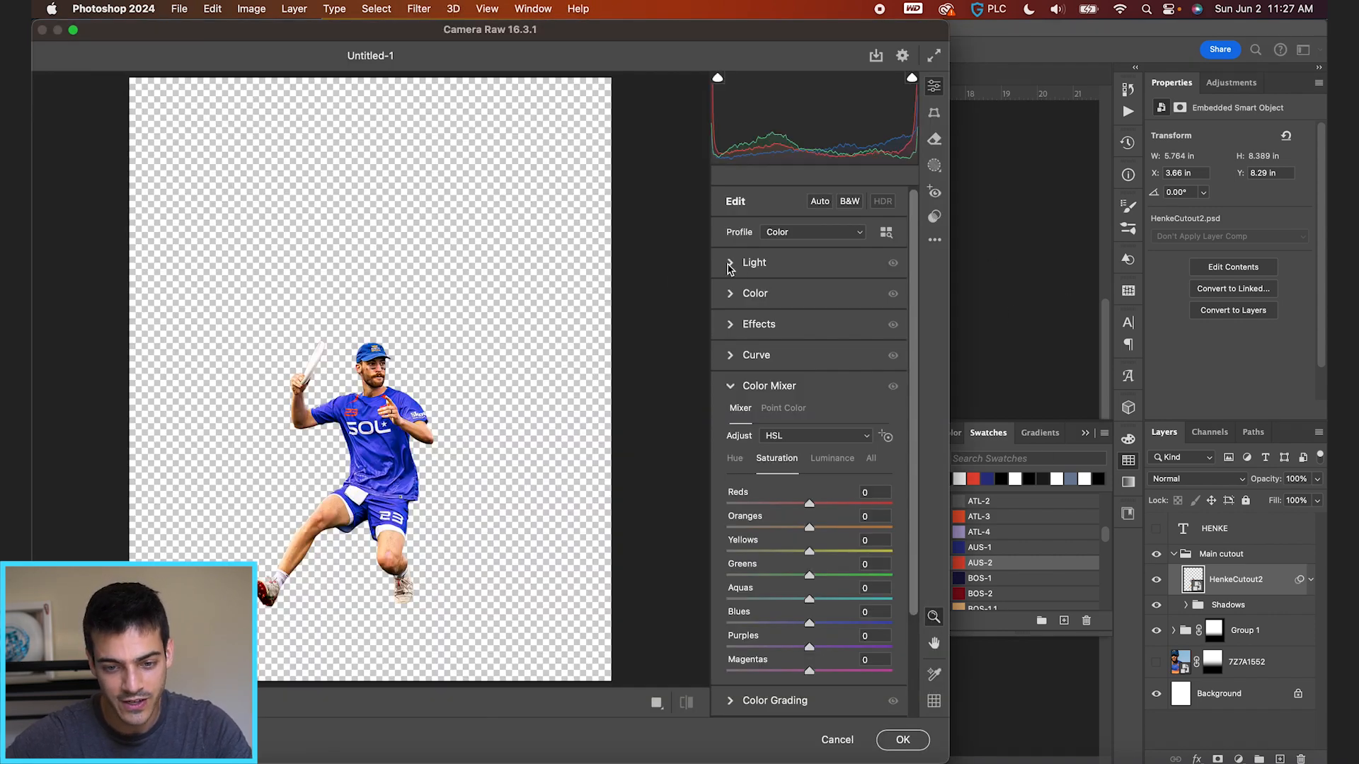
left_click(731, 264)
left_click_drag(811, 303, 789, 419)
Set Texture to +7, Clarity to +6 and Noise Reduction to 30, and apply the Camera Raw Filter.
left_click(734, 489)
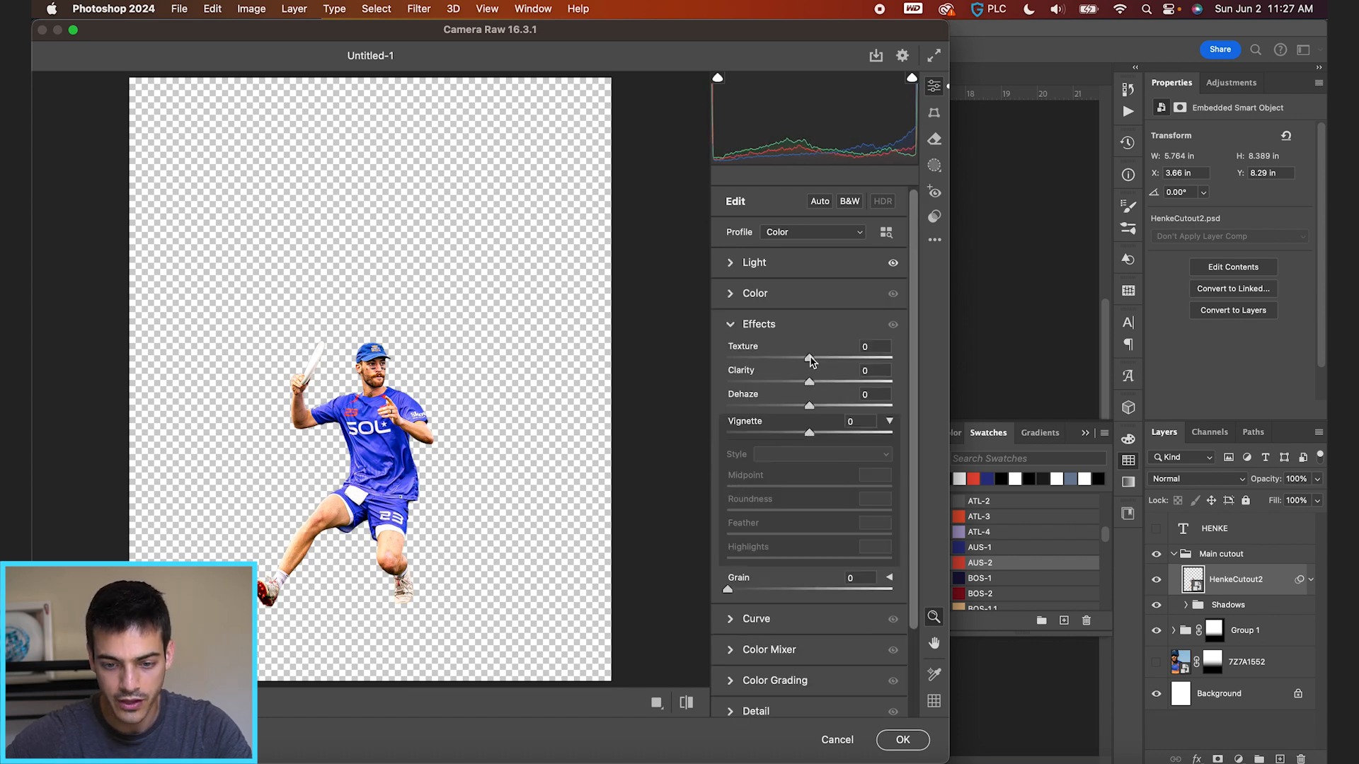
left_click_drag(811, 383, 822, 387)
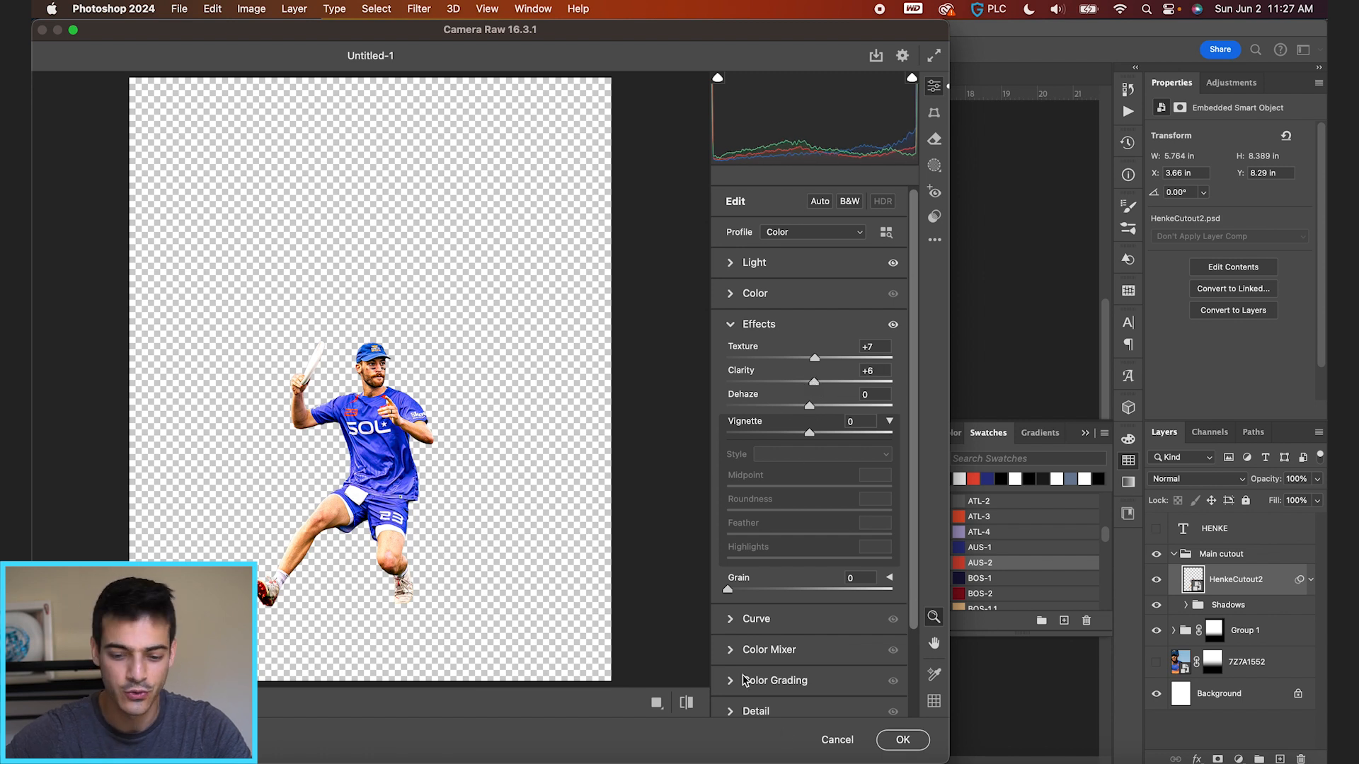
left_click(732, 712)
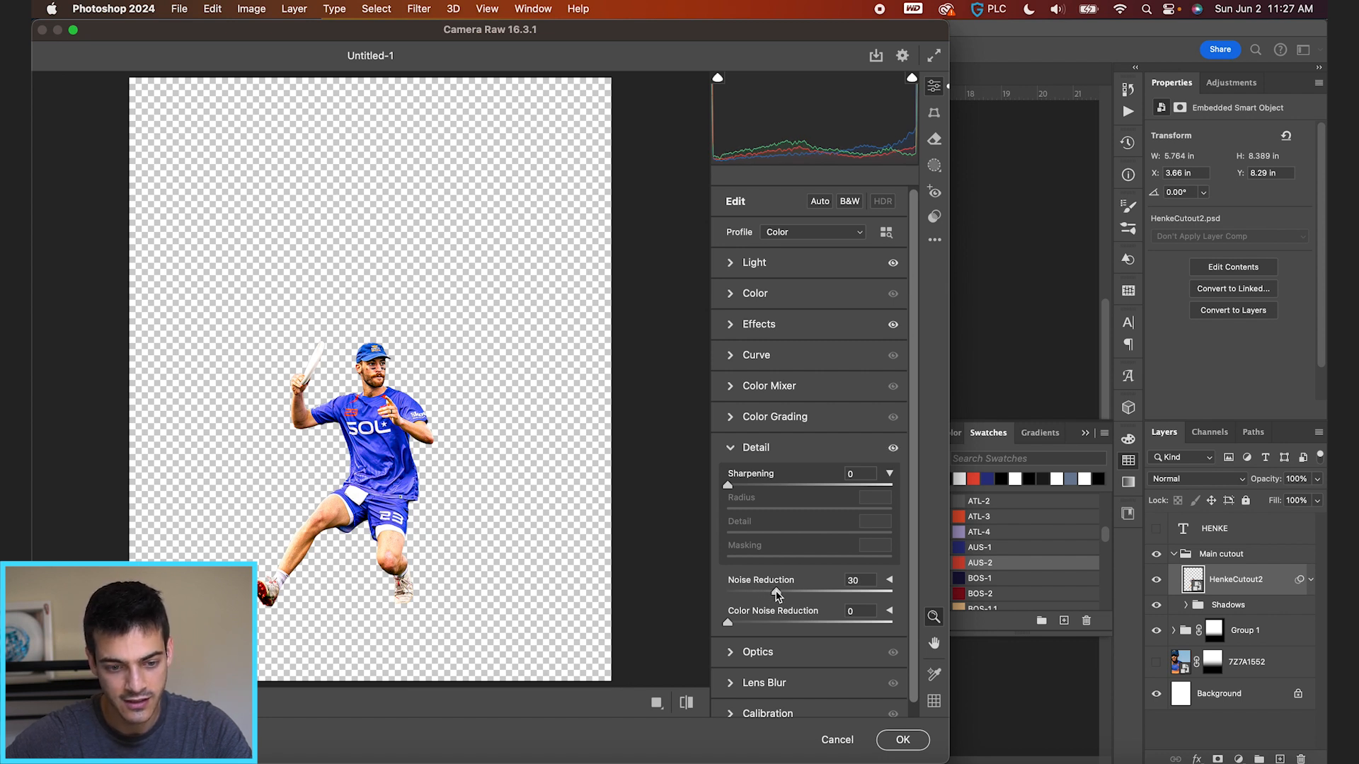
scroll(769, 657, "down", 1)
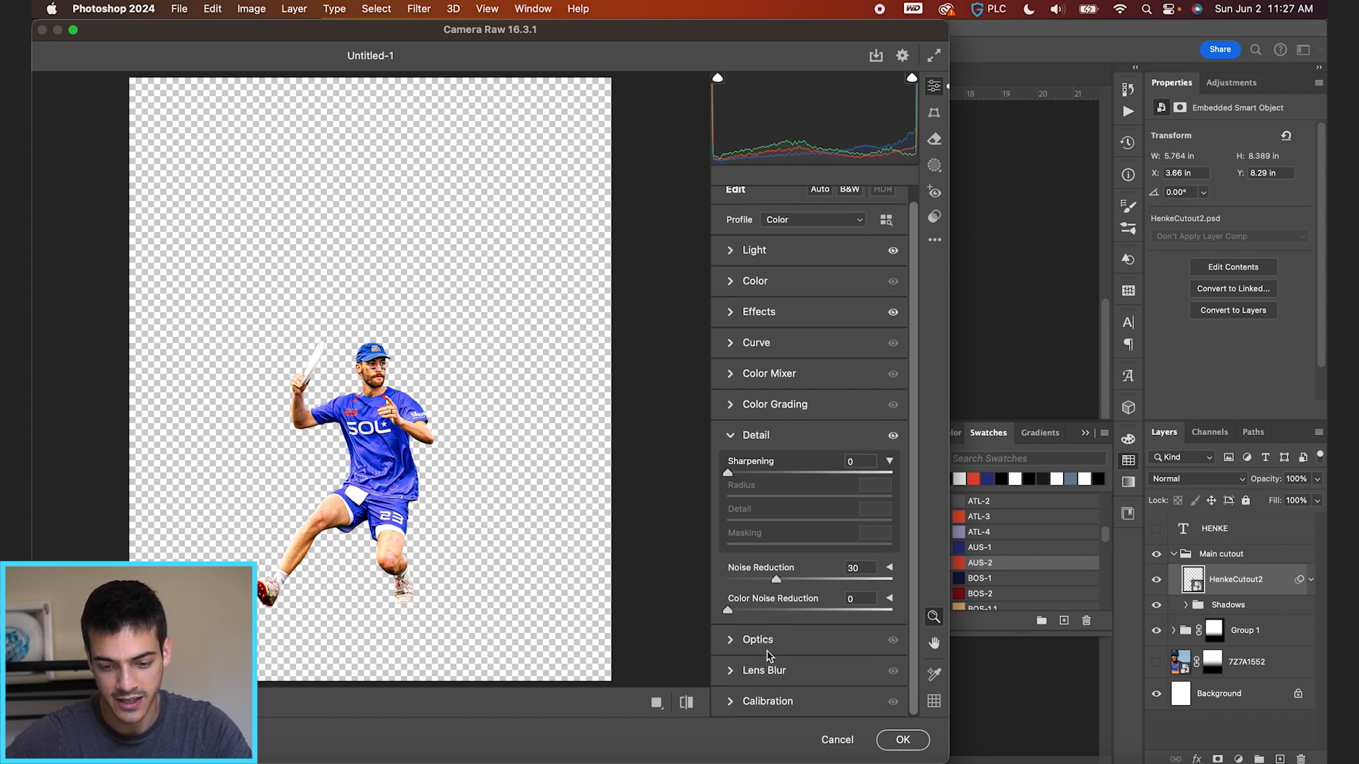
left_click(733, 375)
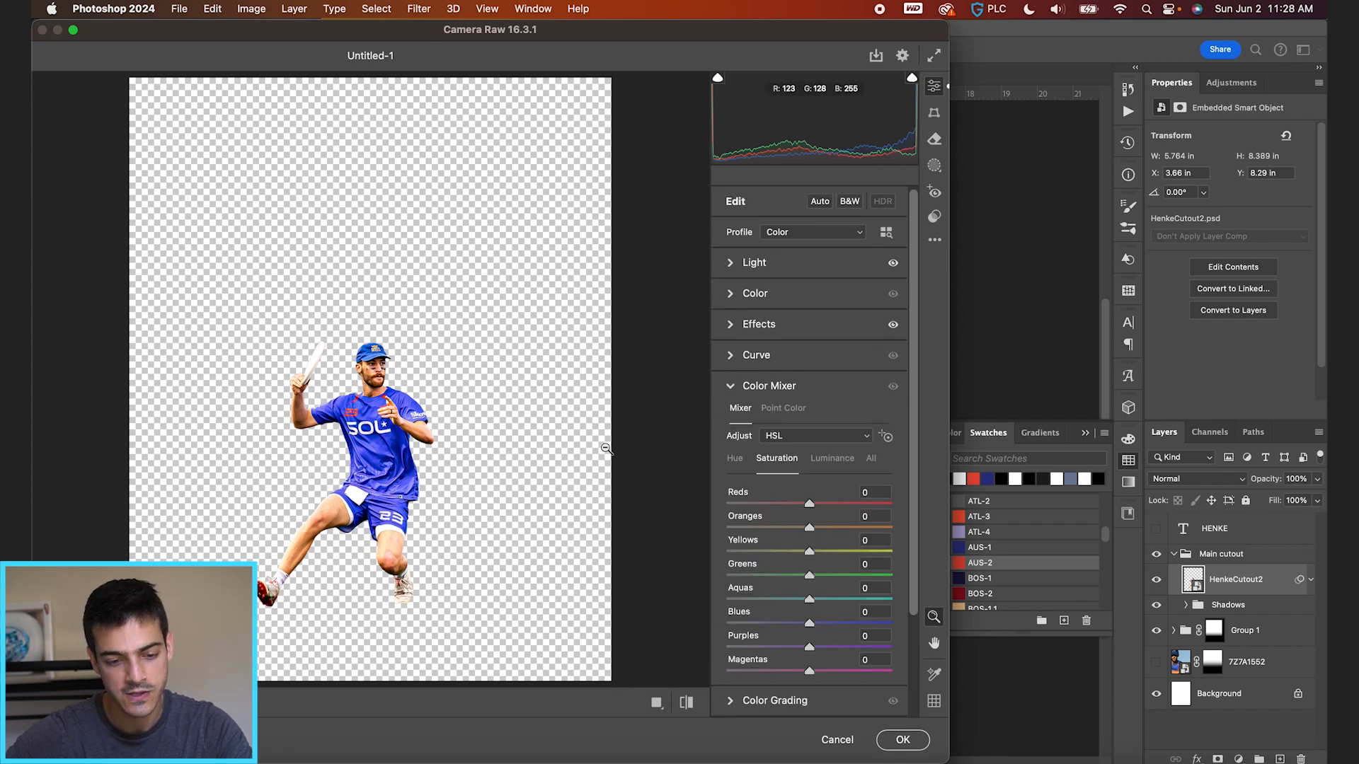
left_click(899, 740)
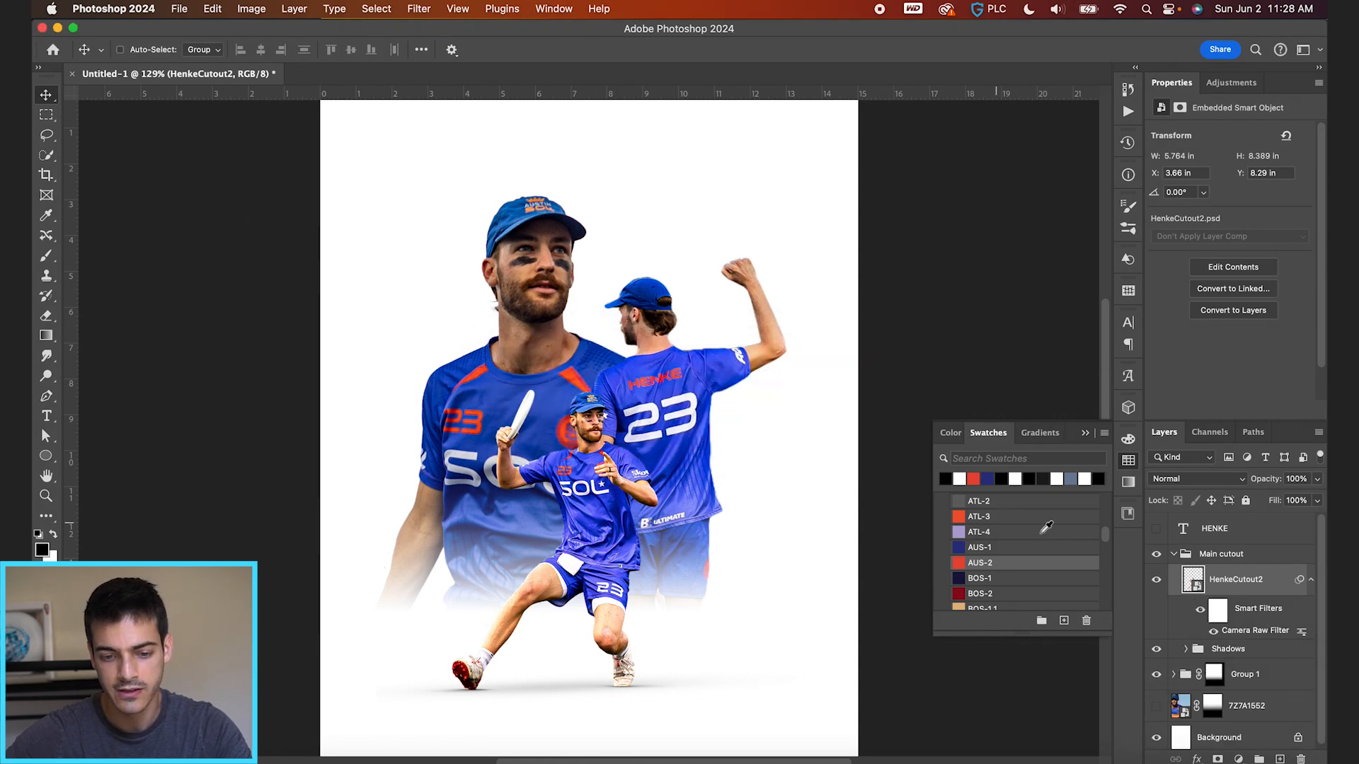
Copy HenkeCutout2's Camera Raw smart filter to HenkeCutout1 and henkeCutout4 inside Group 1.
left_click(1189, 649)
left_click(1190, 649)
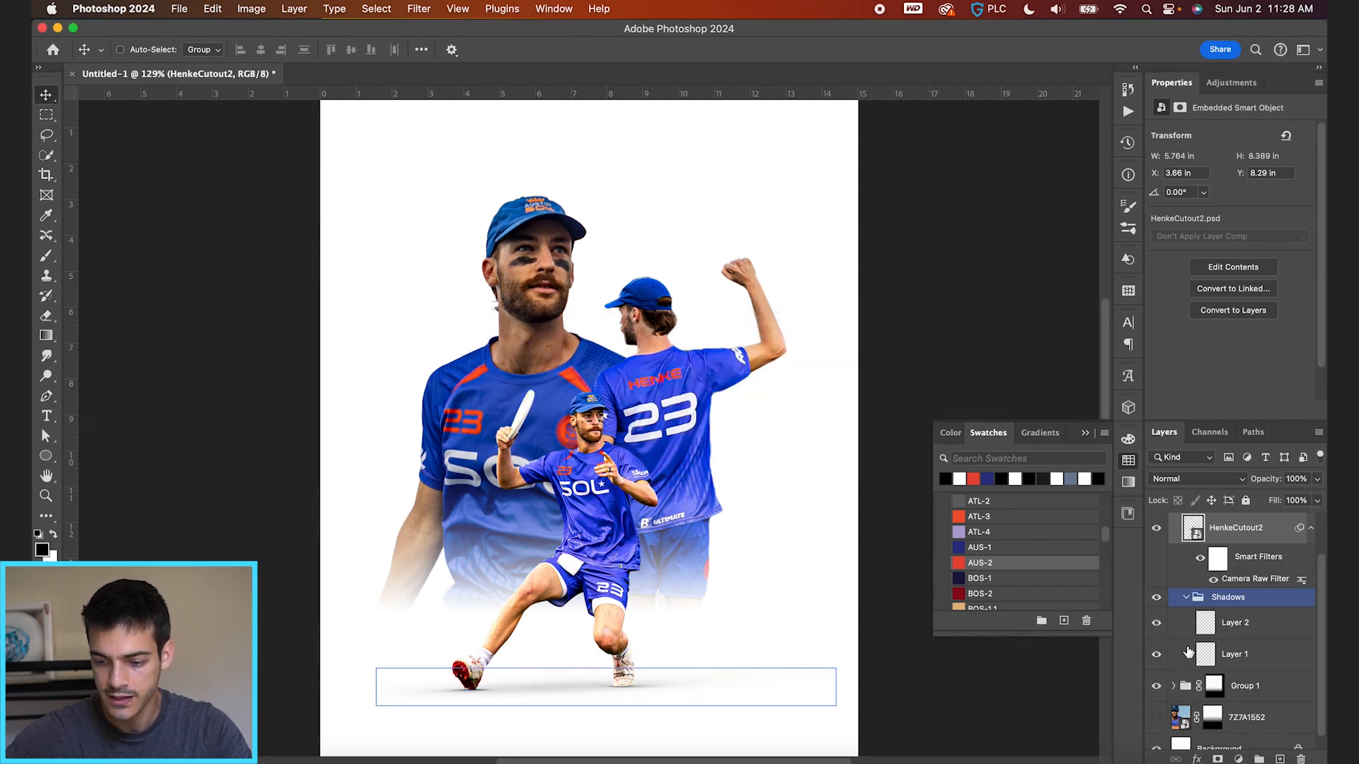
left_click(1188, 669)
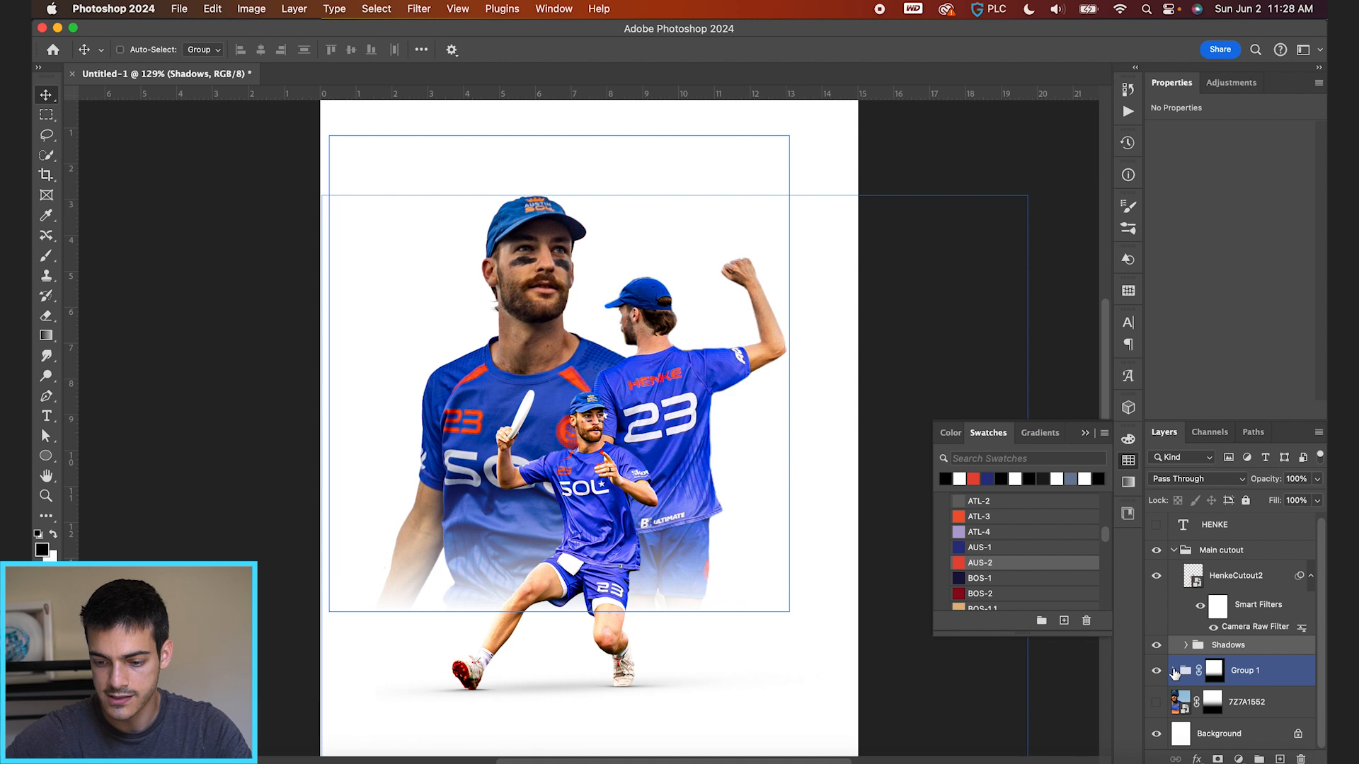
left_click(1174, 672)
scroll(1198, 617, "down", 3)
left_click_drag(1241, 546, 1195, 658)
left_click_drag(1248, 560, 1194, 681)
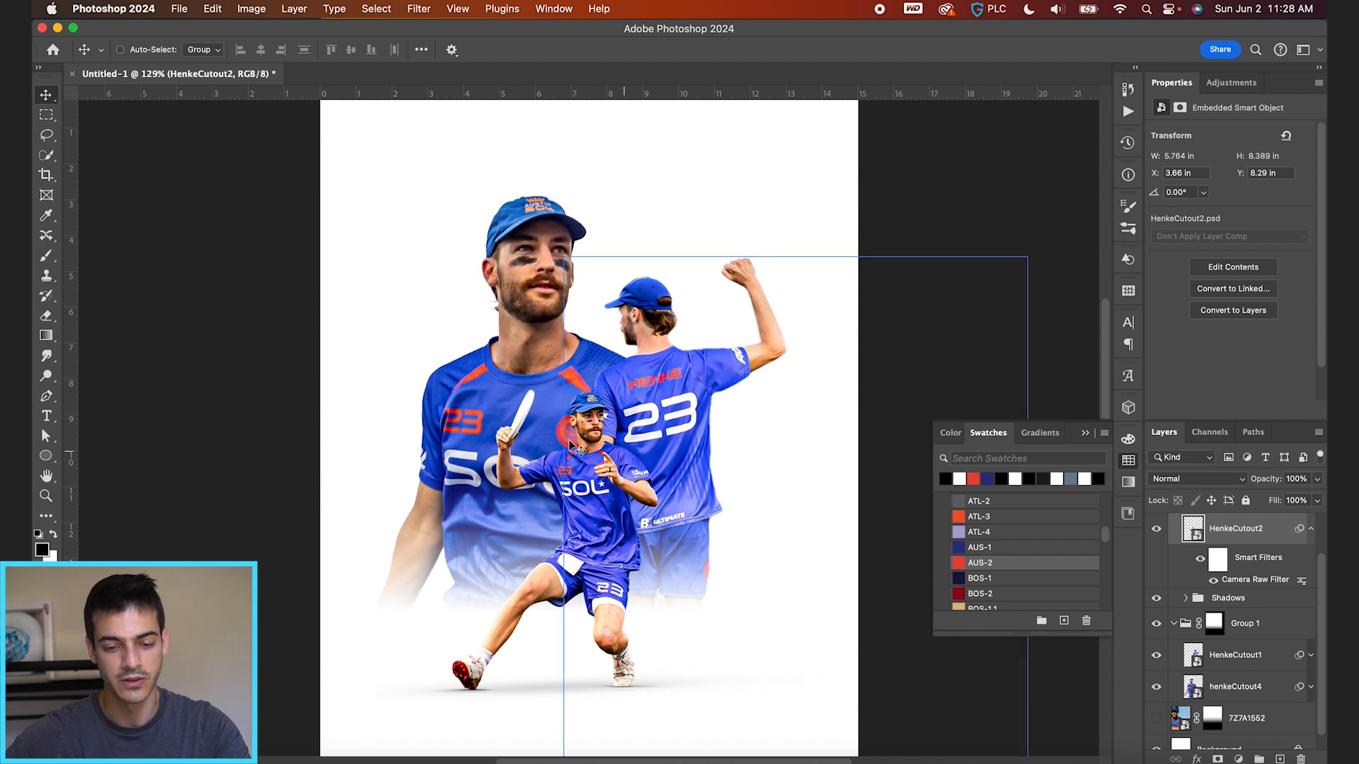
Add a Selective Color adjustment layer above HenkeCutout1, clip it to that cutout, and select the adjustment for editing.
scroll(701, 447, "down", 2)
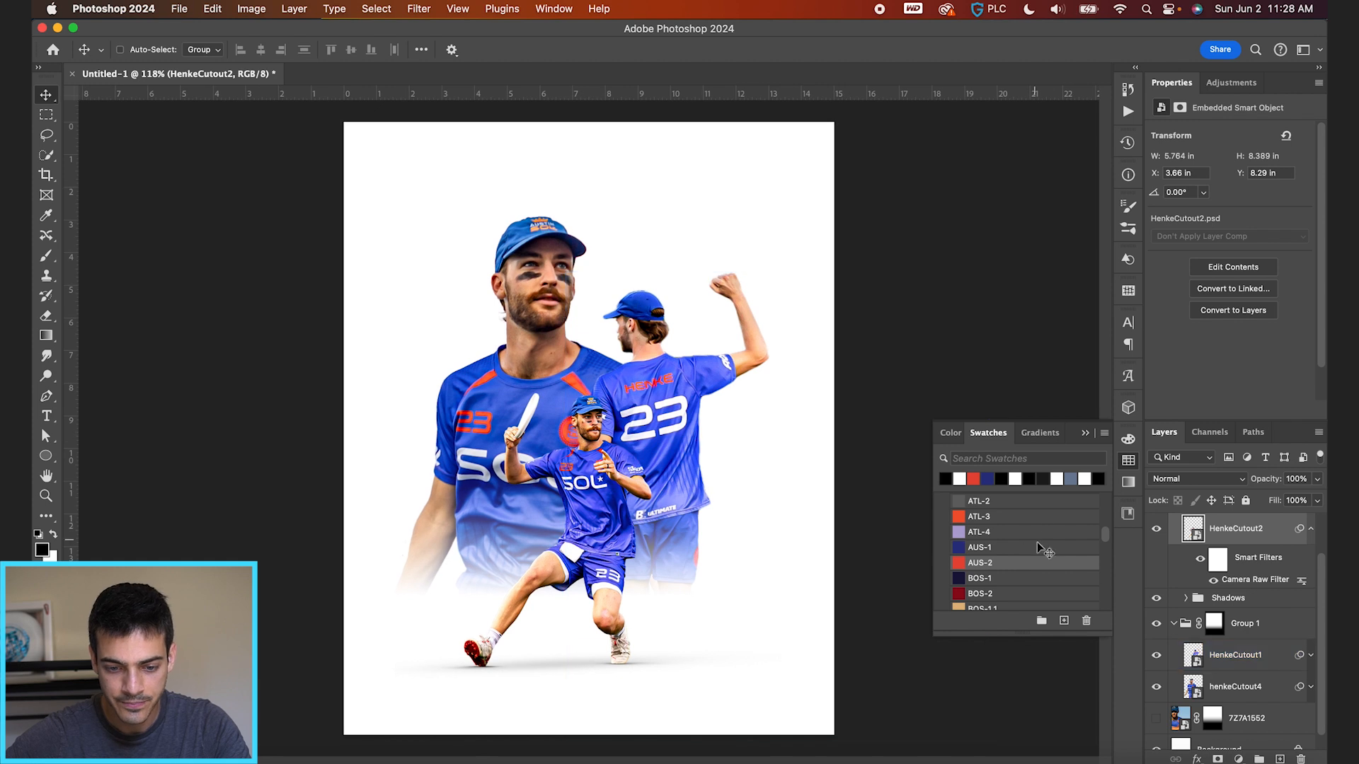
left_click(1194, 659)
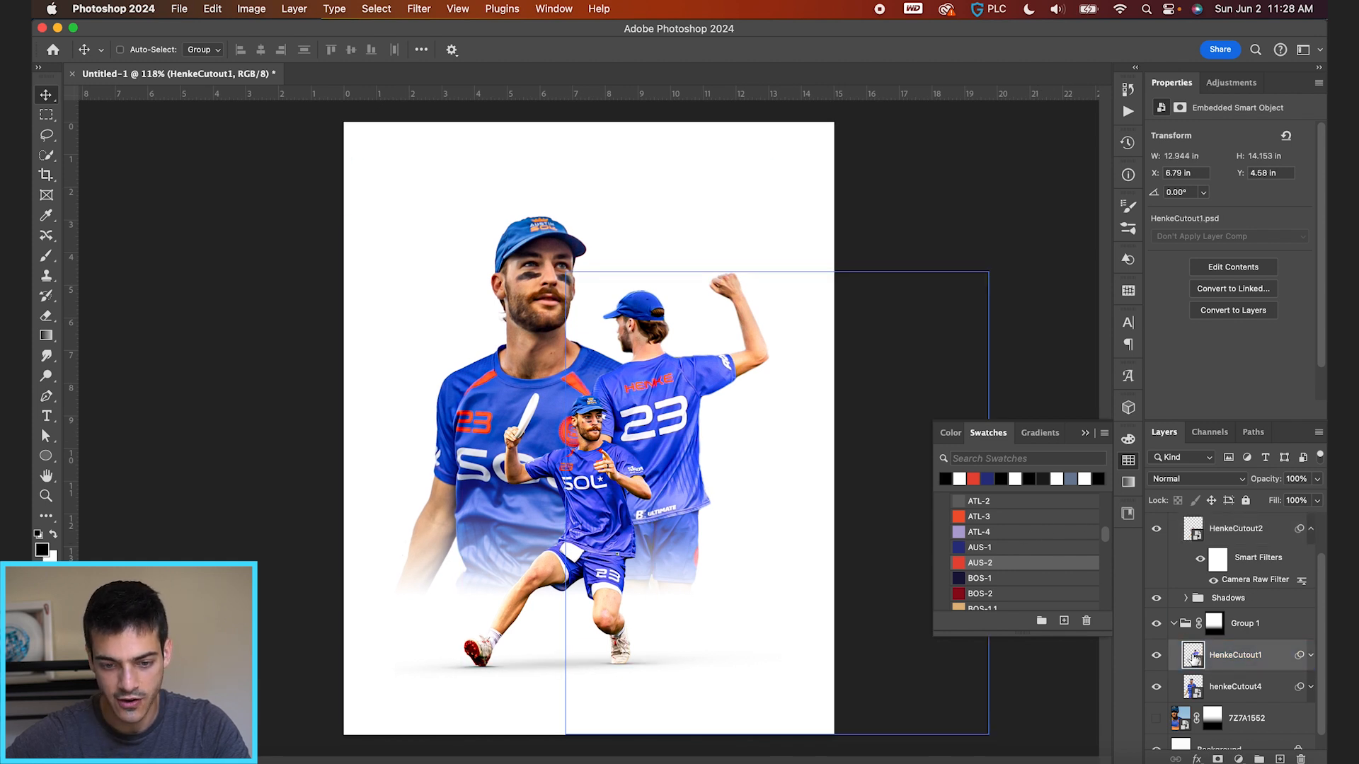
left_click(1237, 759)
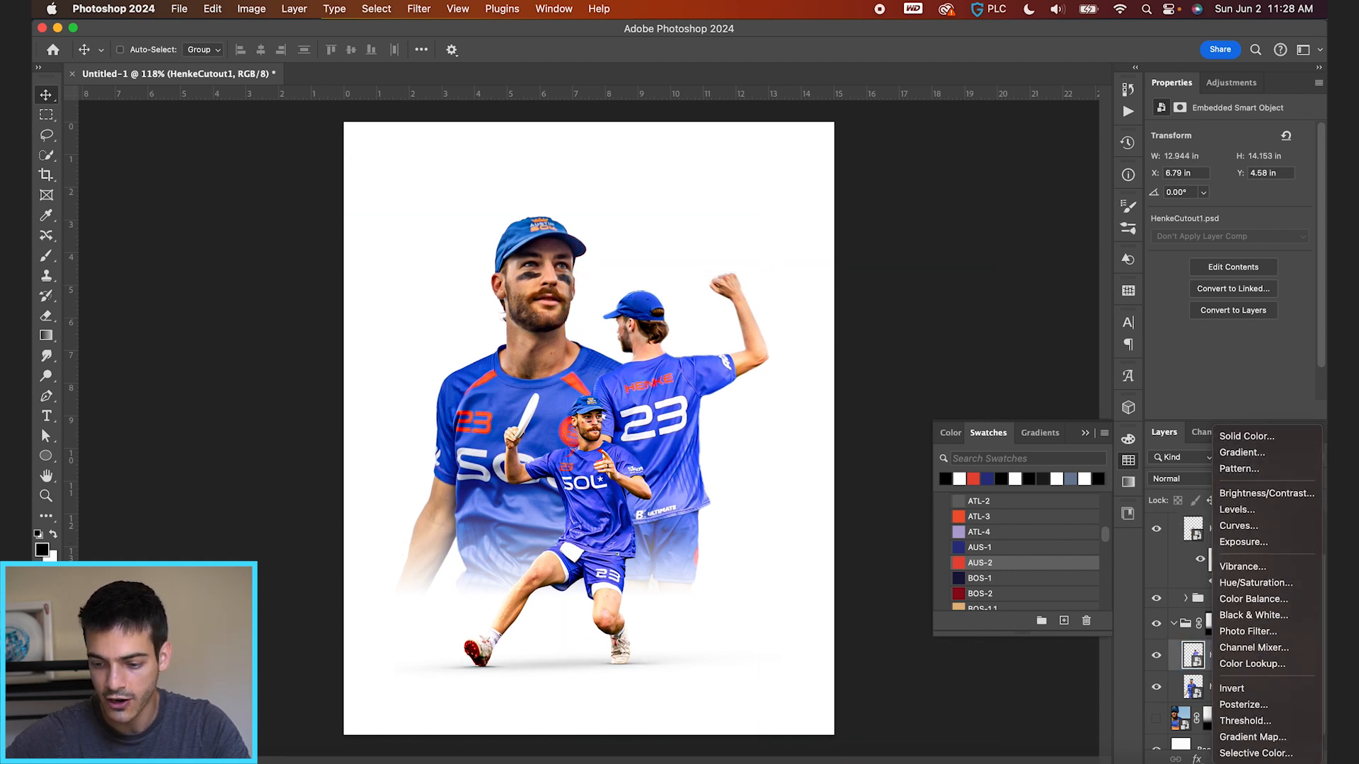
left_click(1256, 753)
left_click(1204, 667, "alt")
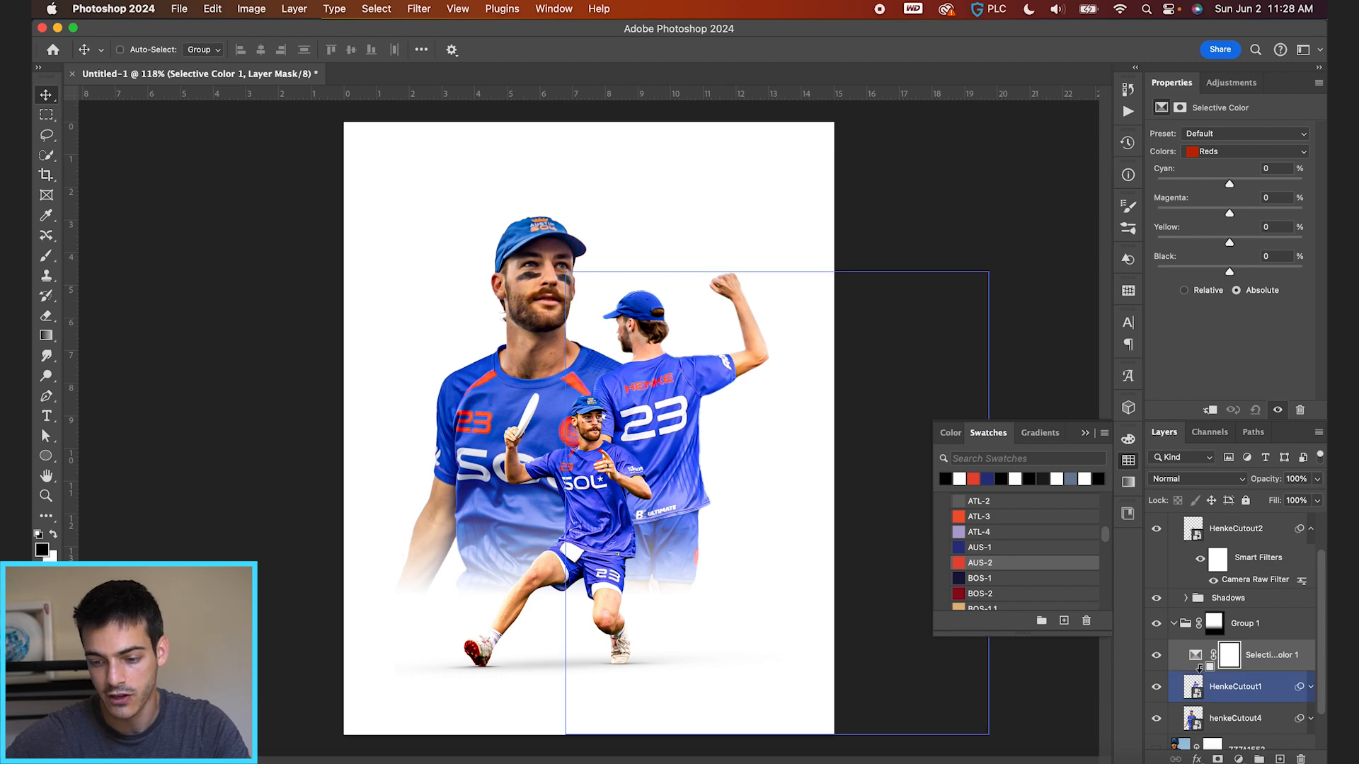
left_click(1201, 669, "alt")
left_click(1207, 660)
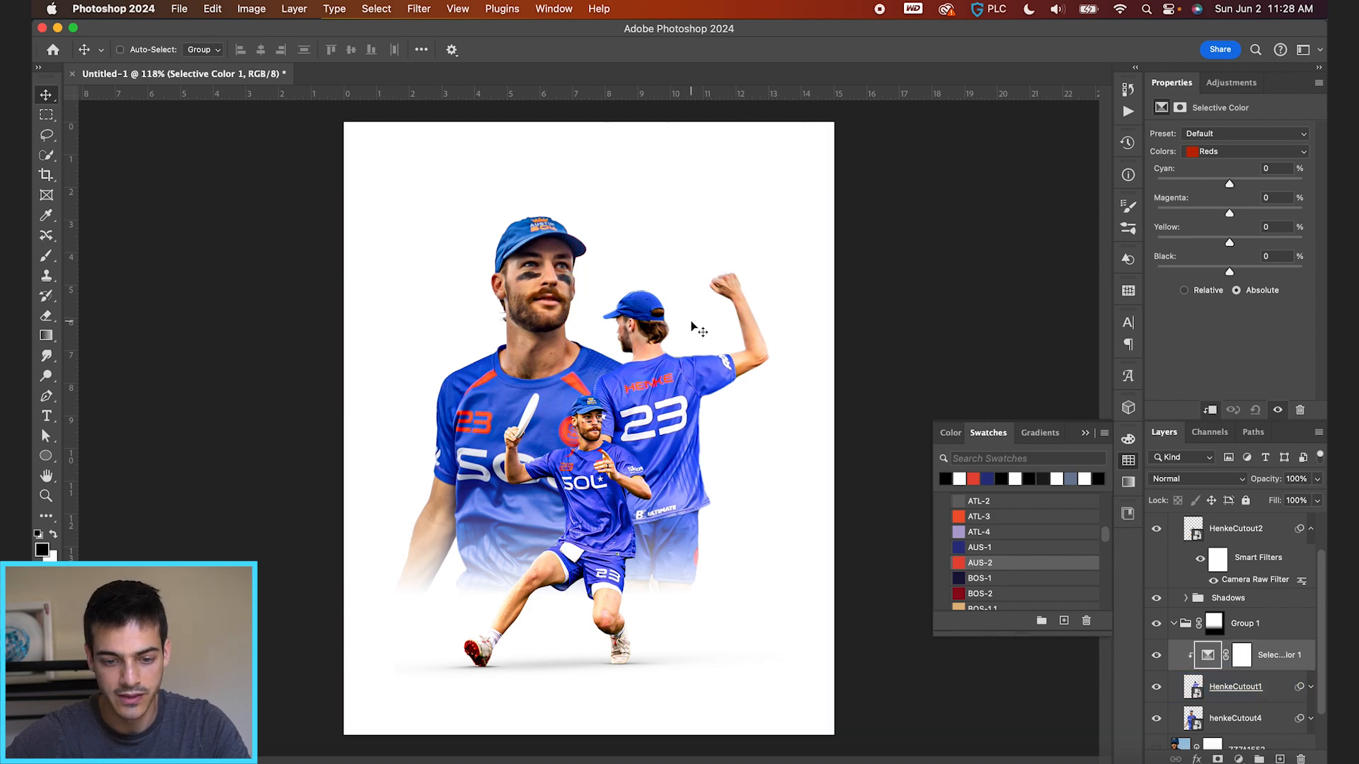
Adjust the Reds in HenkeCutout1's Selective Color to Cyan -13, Magenta +18, Yellow +12 and Black +4.
key("super+plus")
key("super+plus")
key("super+minus")
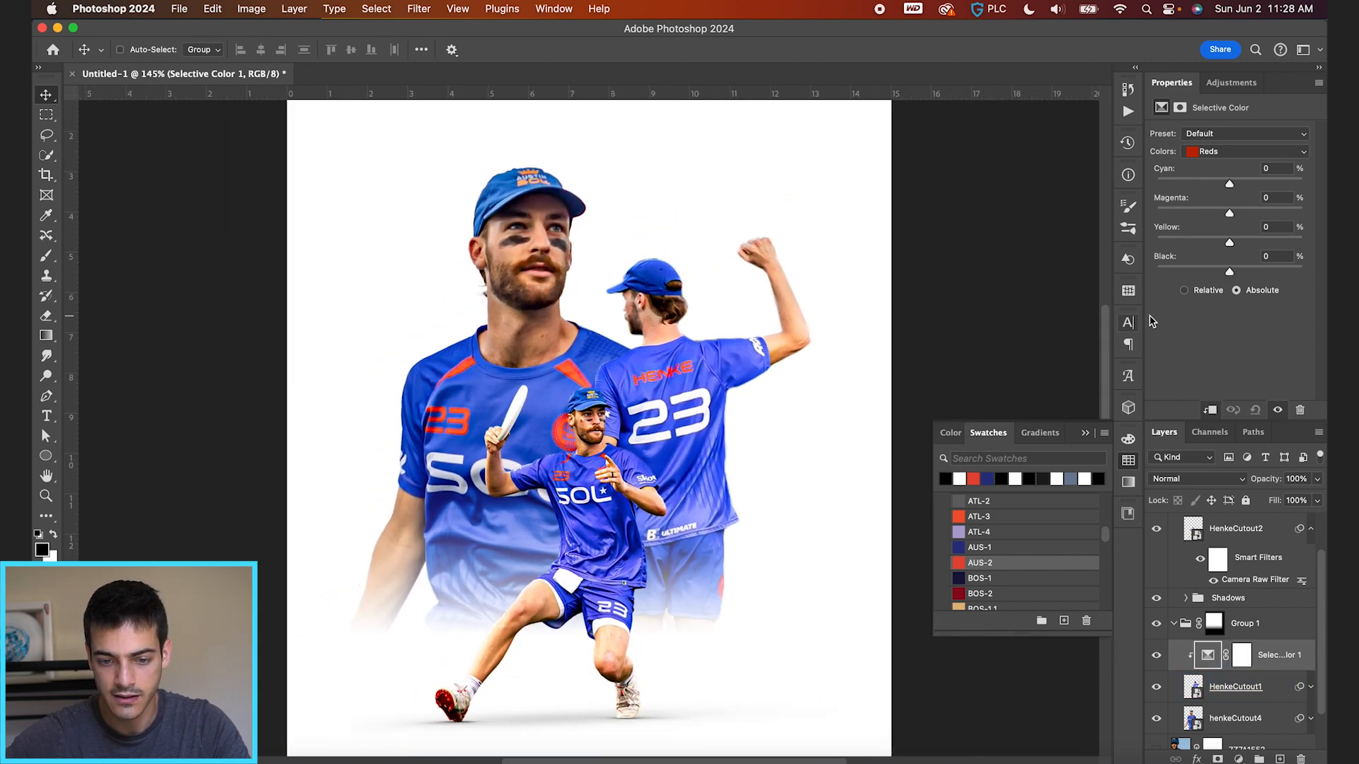
left_click_drag(1229, 184, 1258, 178)
key("super+z")
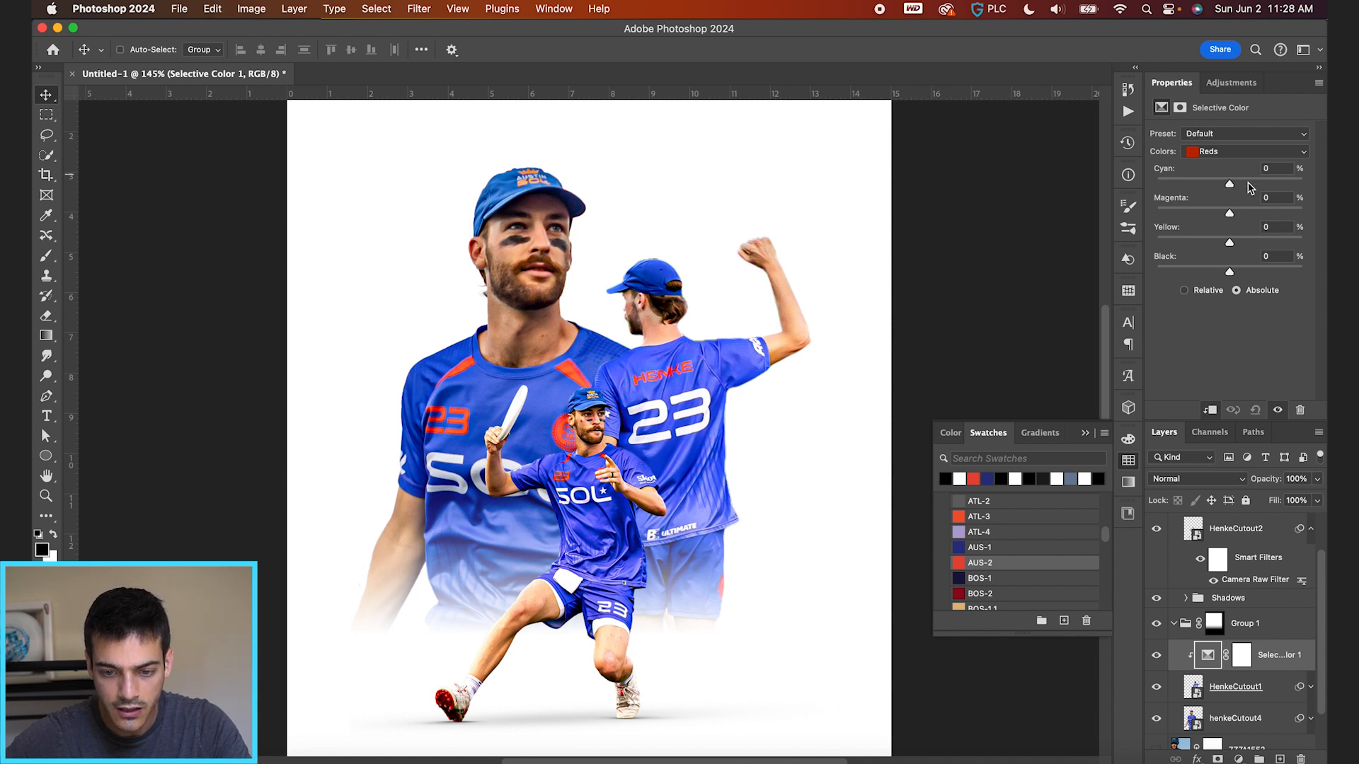
left_click(1244, 244)
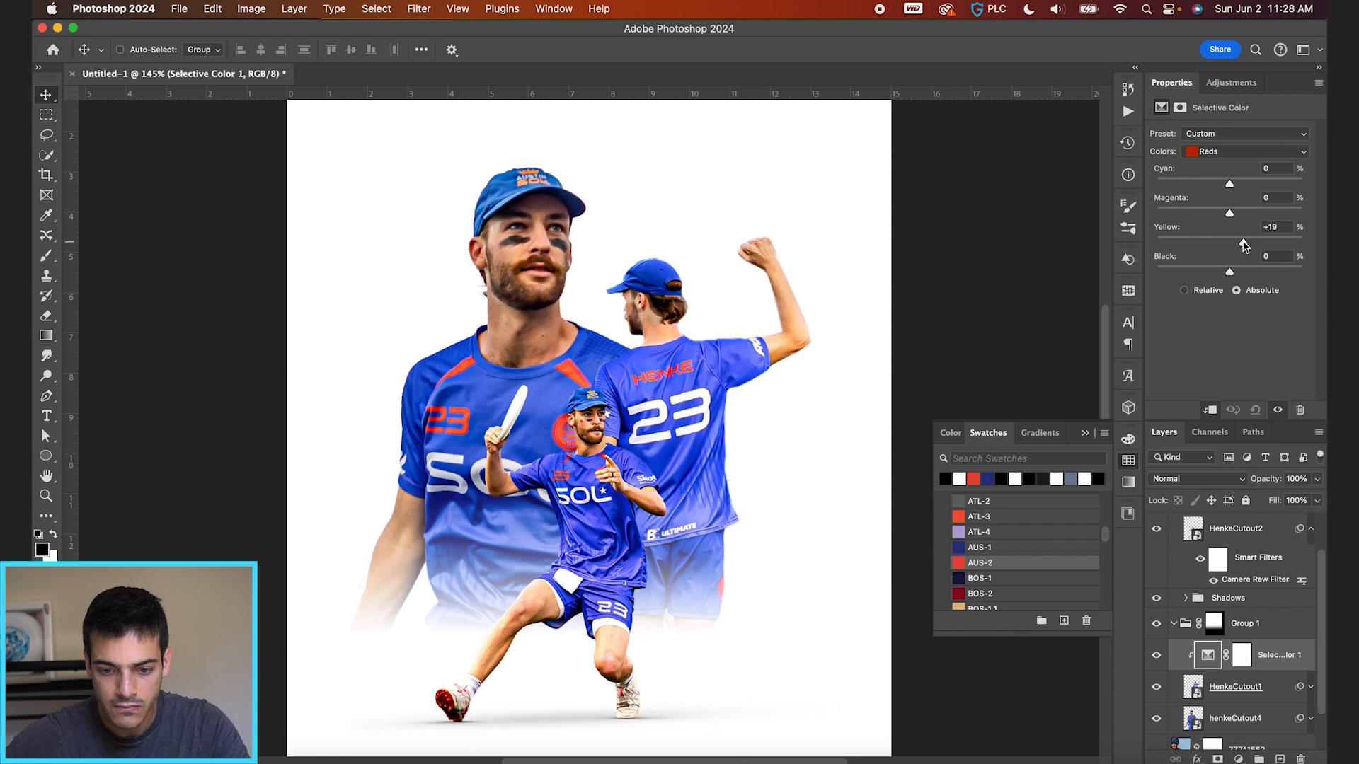
left_click_drag(1240, 245, 1249, 210)
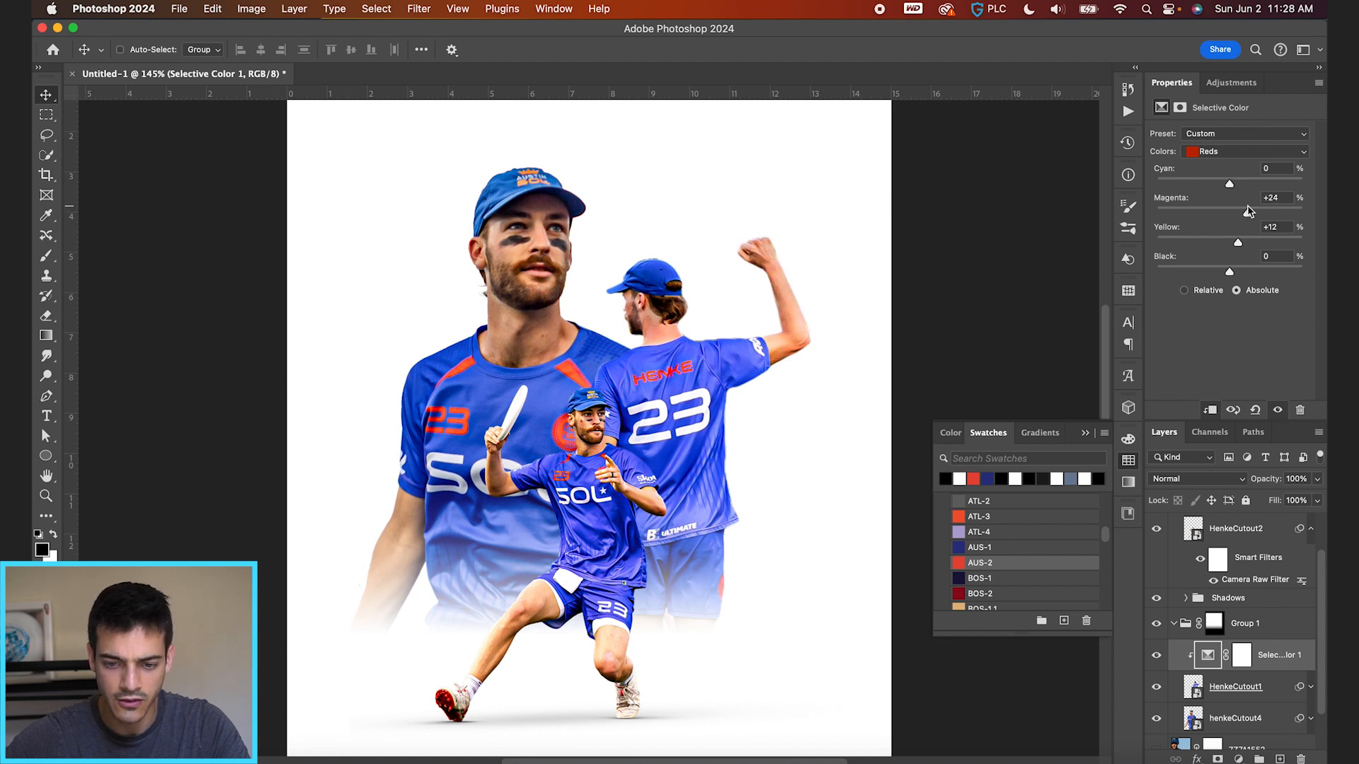
mouse_move(1230, 184)
left_mouse_down()
mouse_move(1207, 184)
mouse_move(1220, 184)
left_mouse_up()
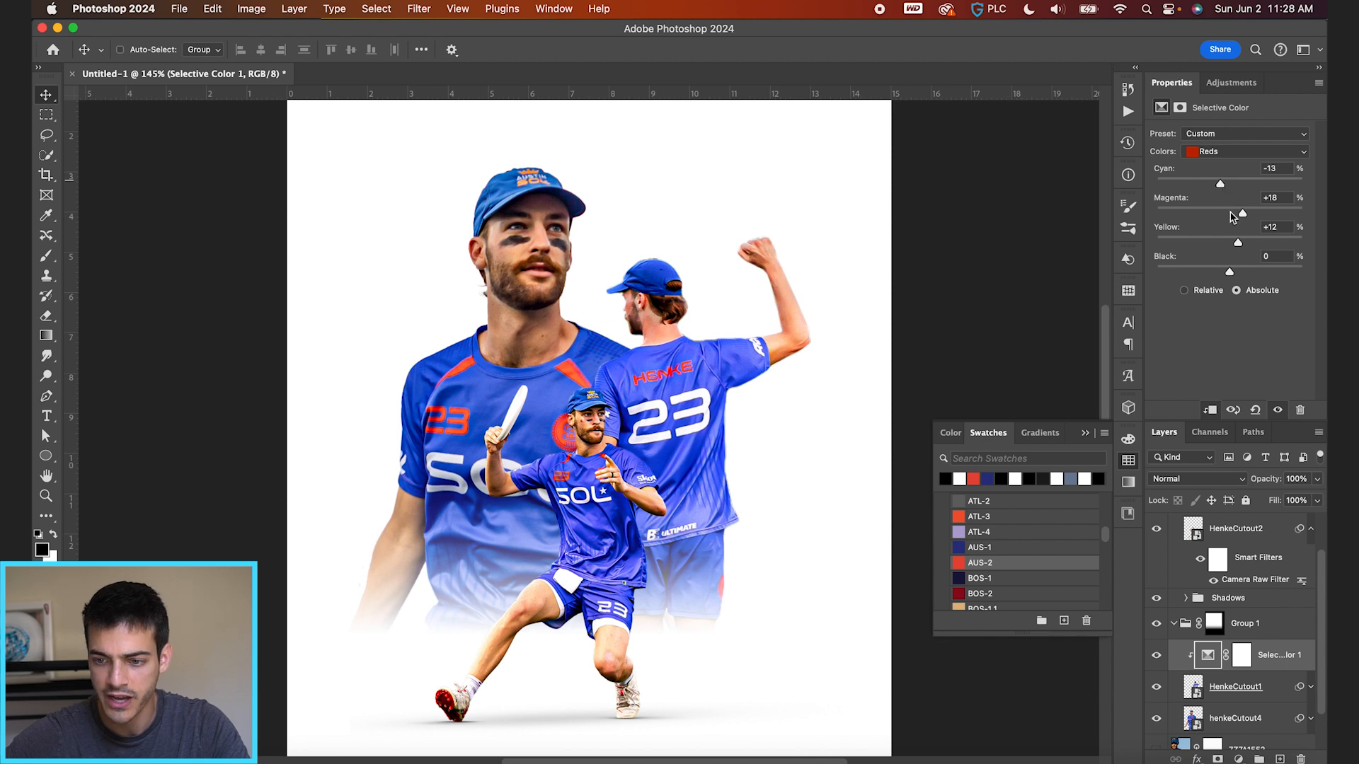
mouse_move(1230, 272)
left_mouse_down()
mouse_move(1258, 273)
mouse_move(1230, 272)
left_mouse_up()
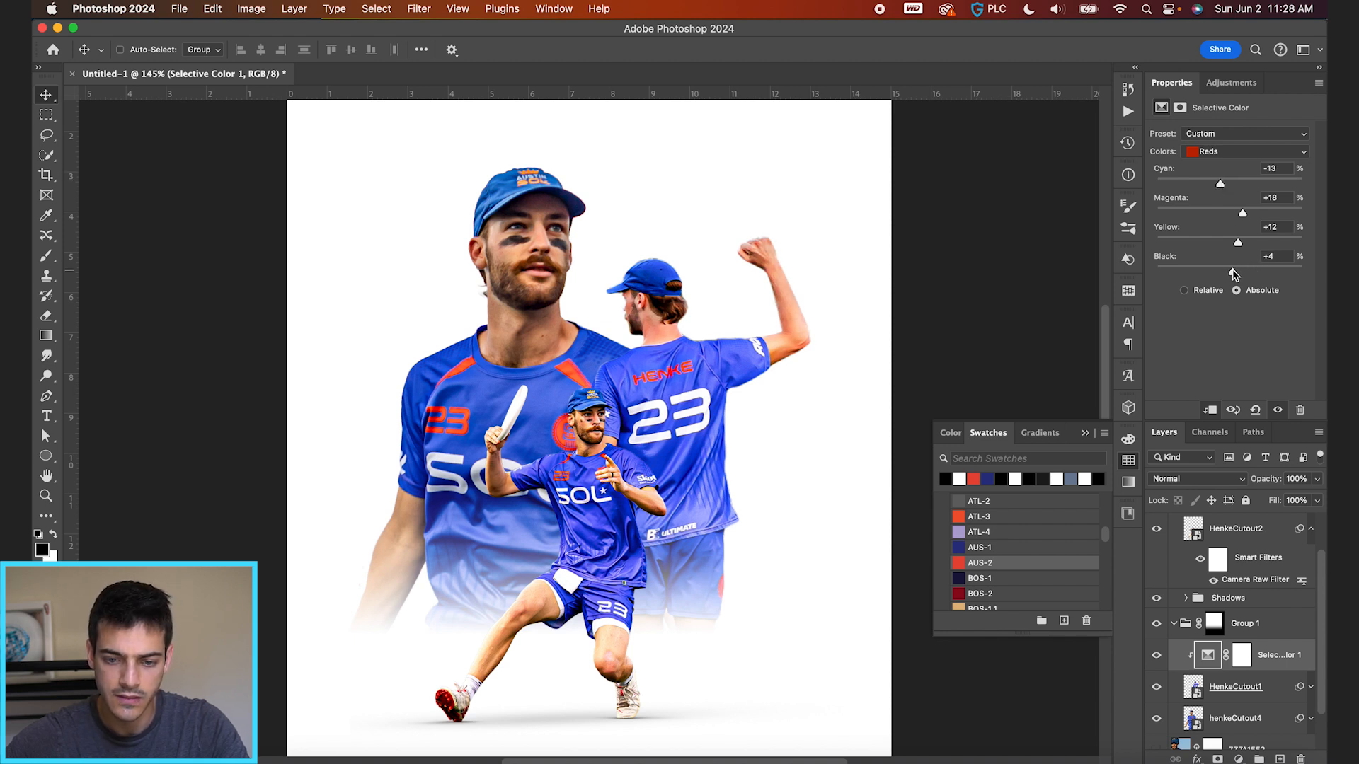
Clip a copy of the Selective Color adjustment to henkeCutout4, with Reds at Cyan -32, Magenta +5, Yellow 0 and Black -1.
mouse_move(1210, 657)
left_mouse_down()
mouse_move(1216, 707)
mouse_move(1217, 678)
left_mouse_up()
left_click(1207, 692)
left_click(1228, 152)
left_click(1229, 130)
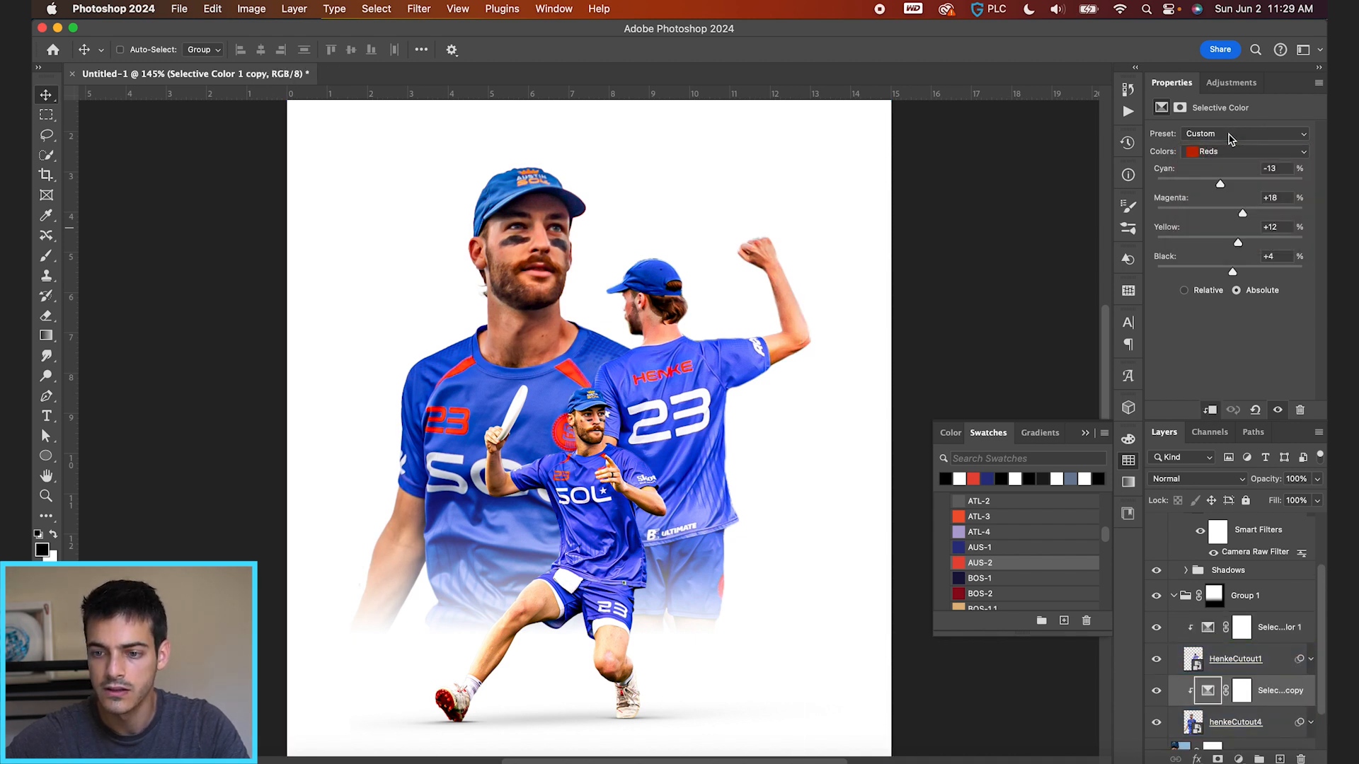
left_click(1228, 133)
left_click(1230, 114)
left_click_drag(1230, 184, 1232, 216)
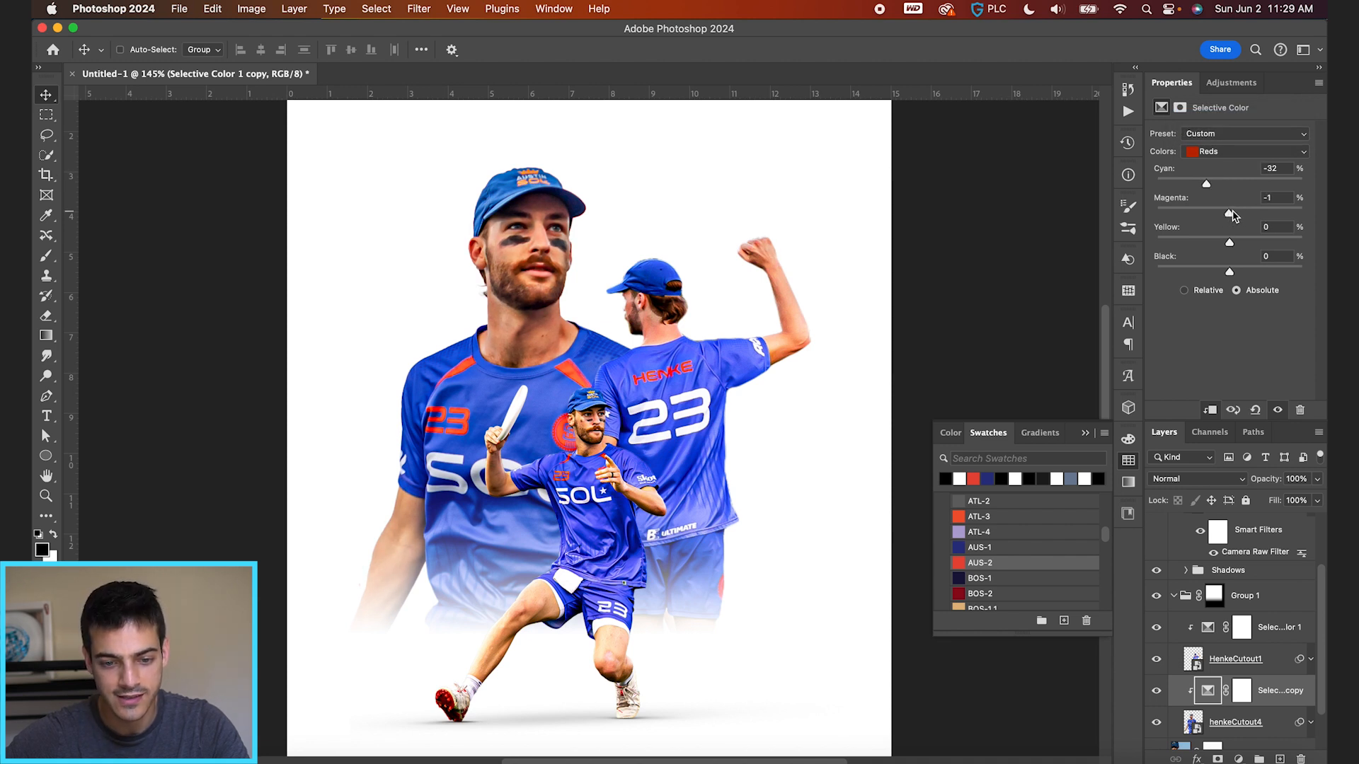
left_click_drag(1232, 277, 1232, 273)
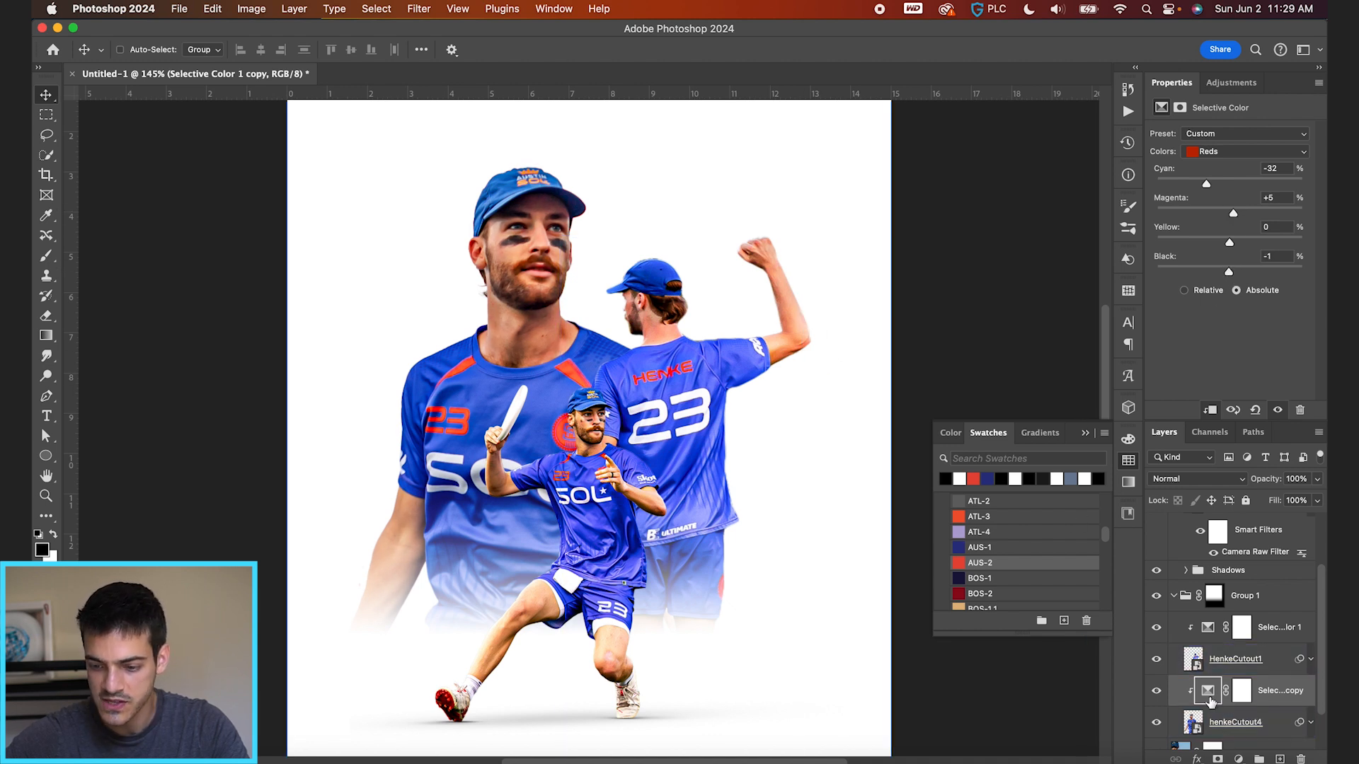
Clip another Selective Color copy to HenkeCutout2, with Reds at Cyan -31, Magenta -4, Yellow -17 and Black +1.
left_click_drag(1228, 693, 1249, 590)
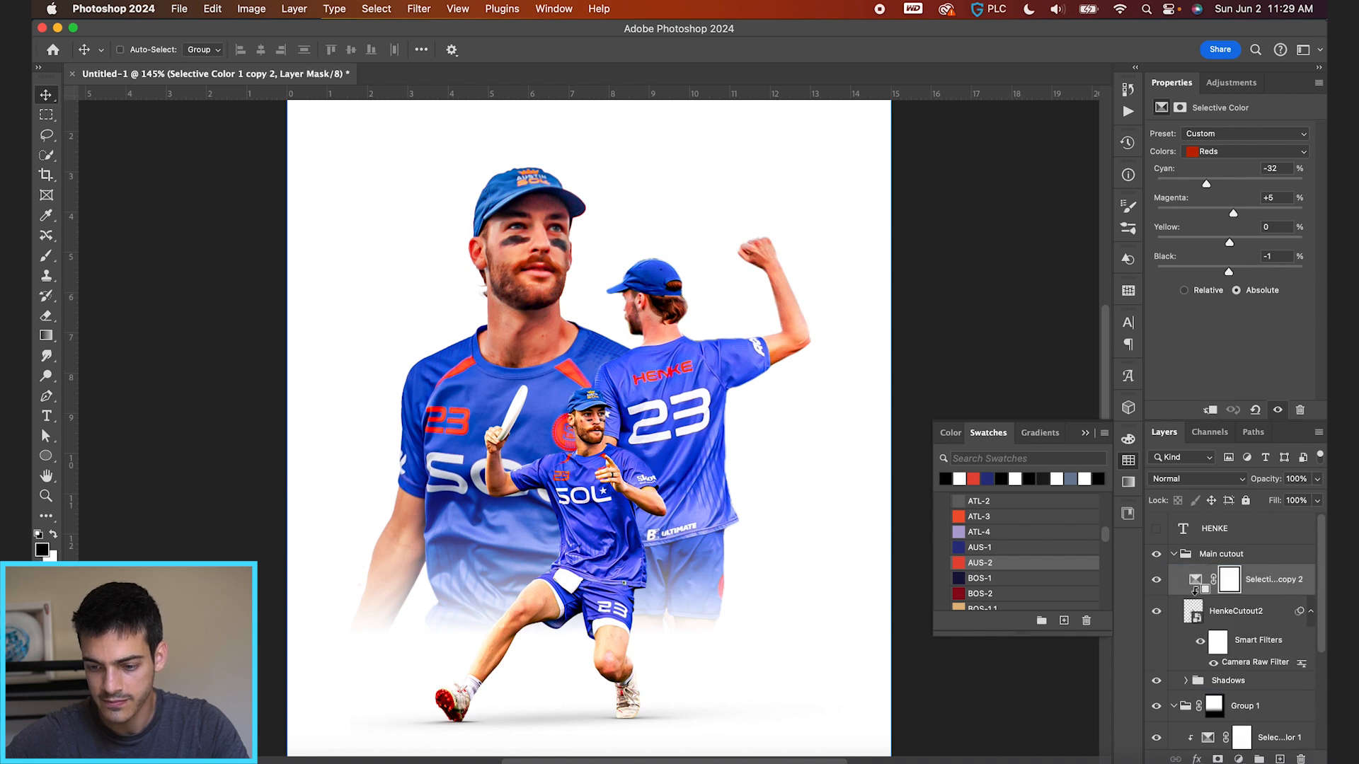
left_click(1208, 579)
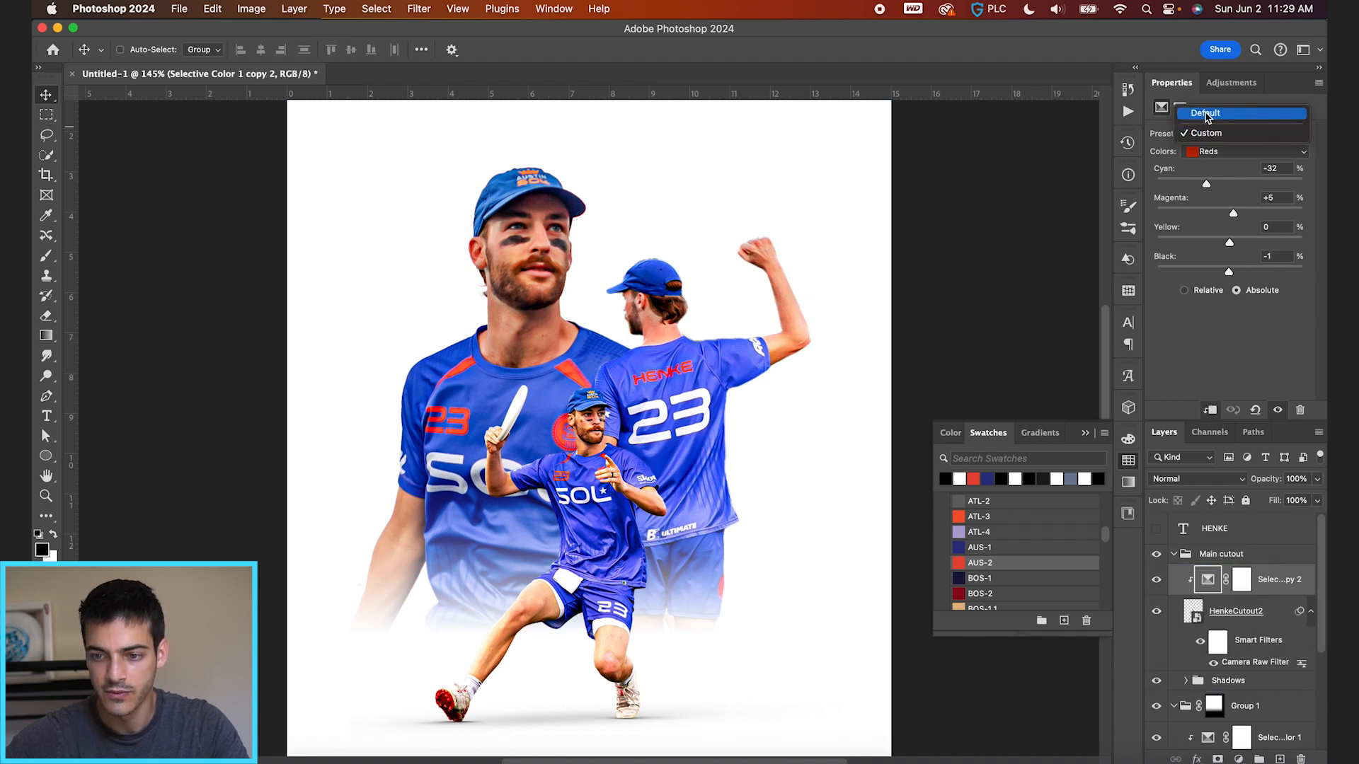
left_click_drag(1230, 184, 1213, 245)
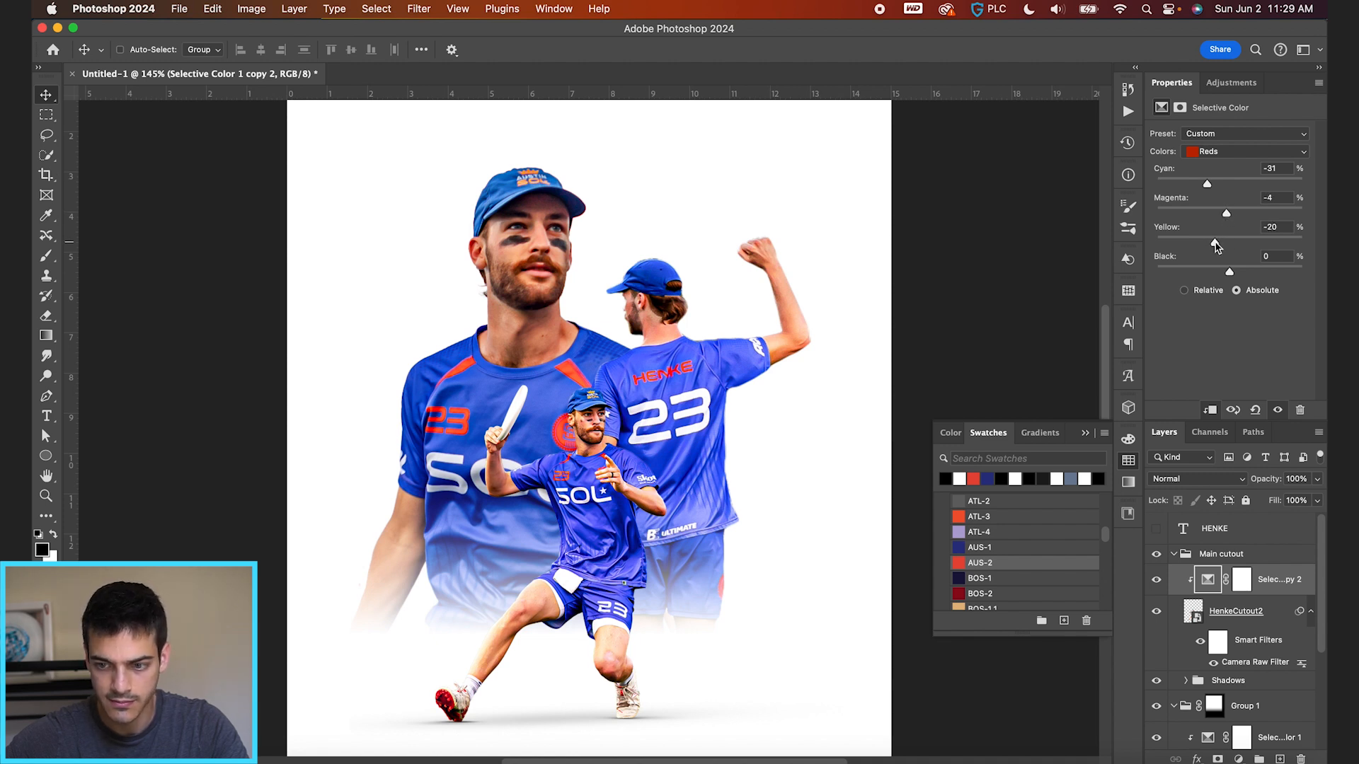
left_click_drag(1231, 276, 1232, 275)
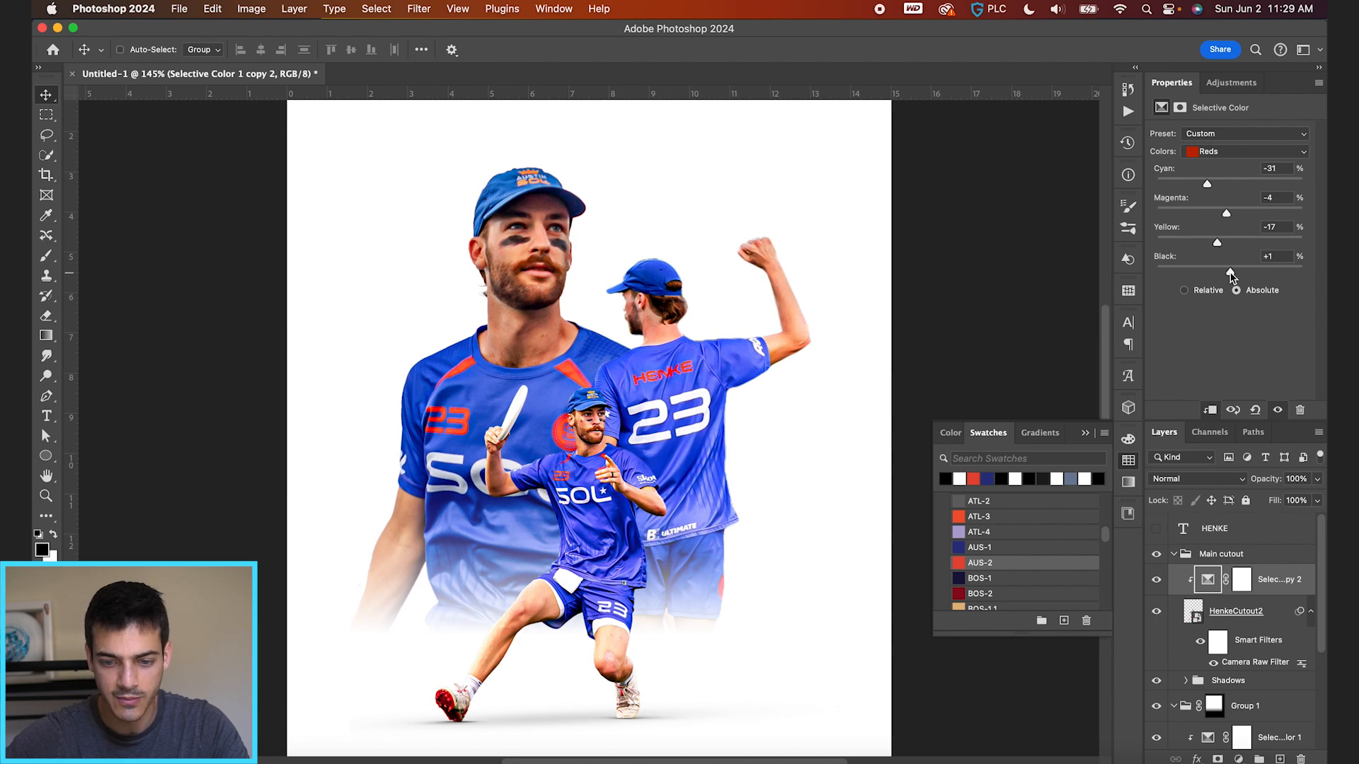
Refine the Reds in henkeCutout4's Selective Color to Cyan -47, Magenta +4 and Yellow -14.
scroll(569, 472, "down", 5)
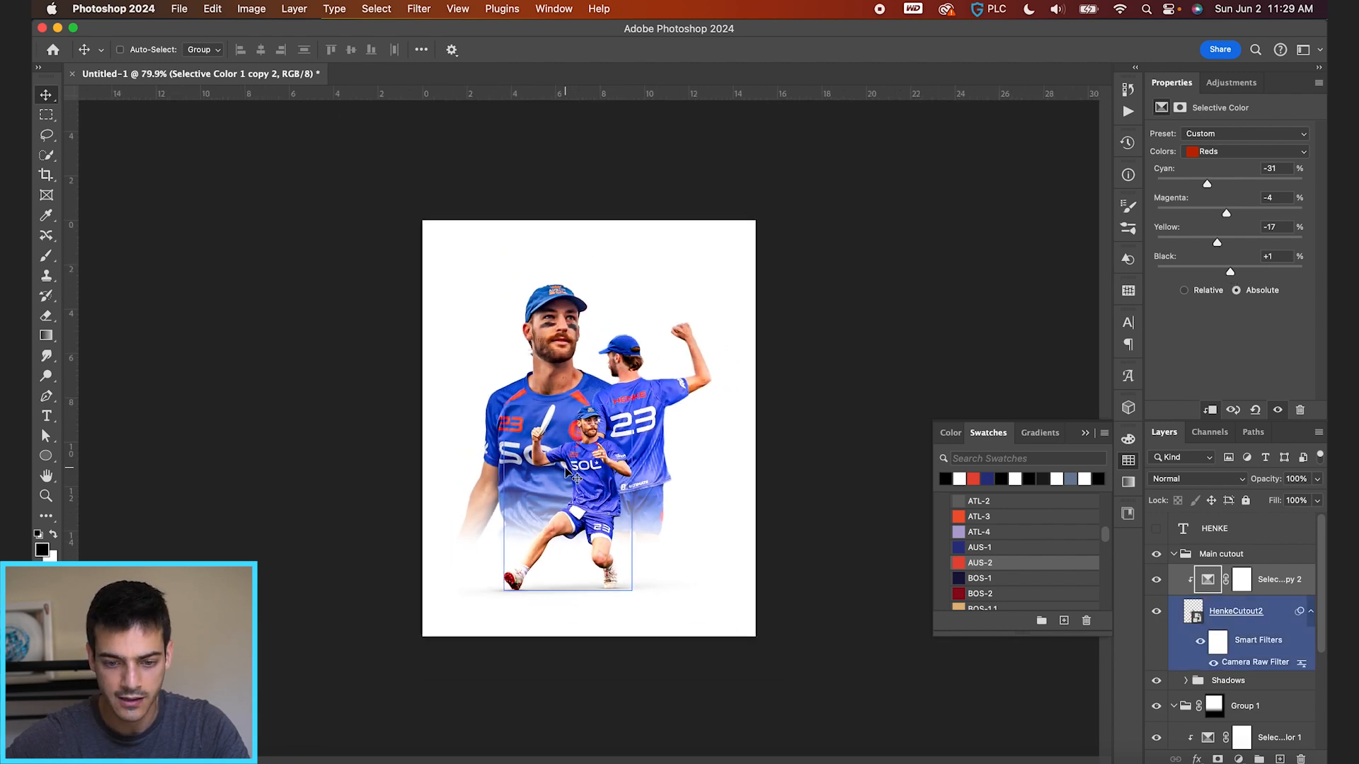
scroll(567, 473, "up", 5)
scroll(1188, 649, "down", 3)
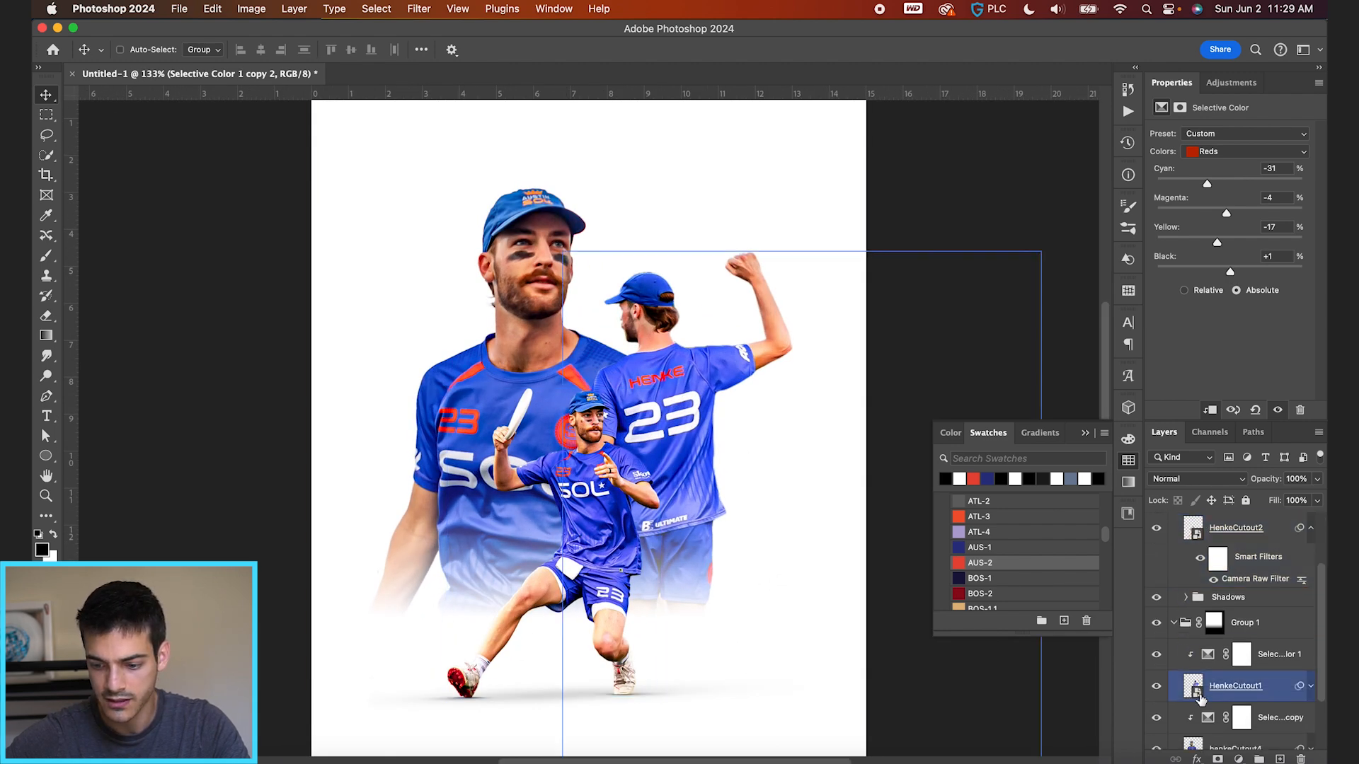
scroll(1200, 688, "down", 3)
left_click(1196, 670)
left_click(1242, 639)
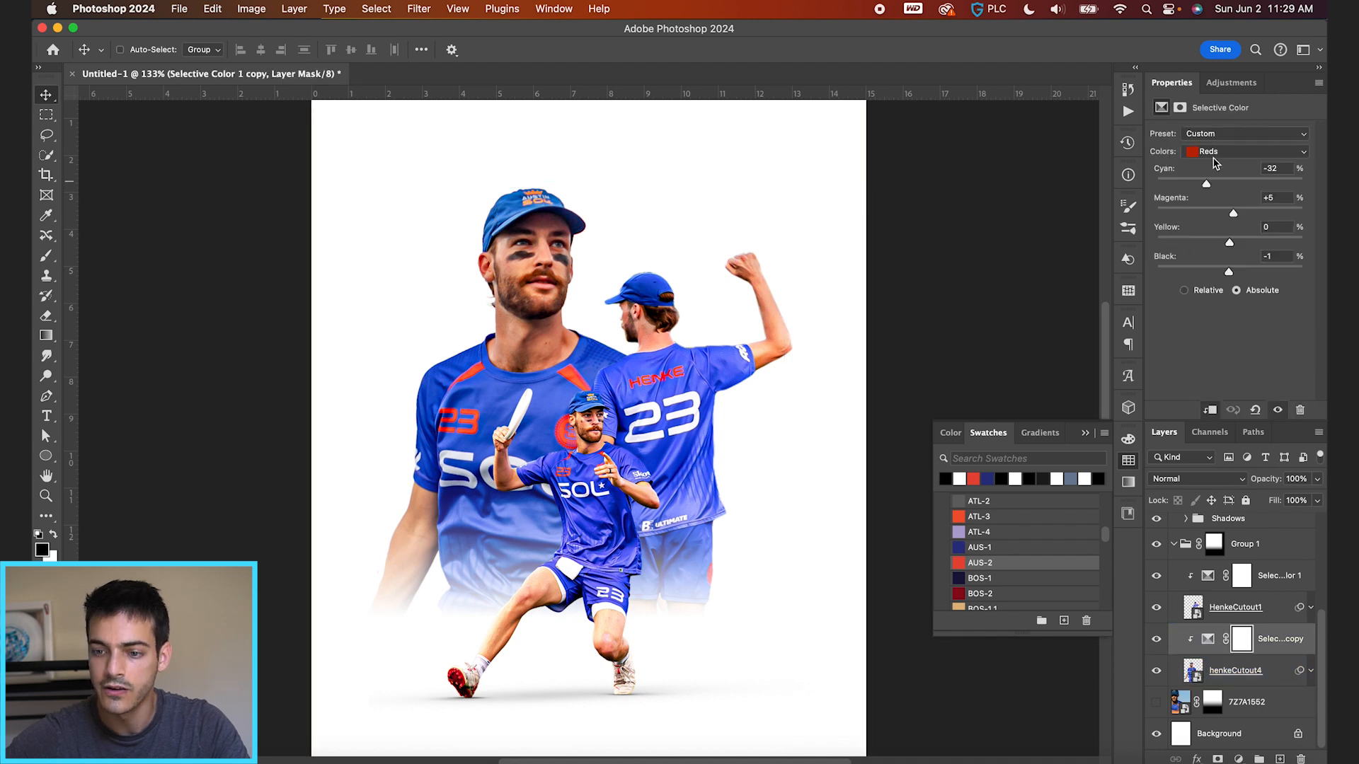
left_click_drag(1230, 245, 1222, 244)
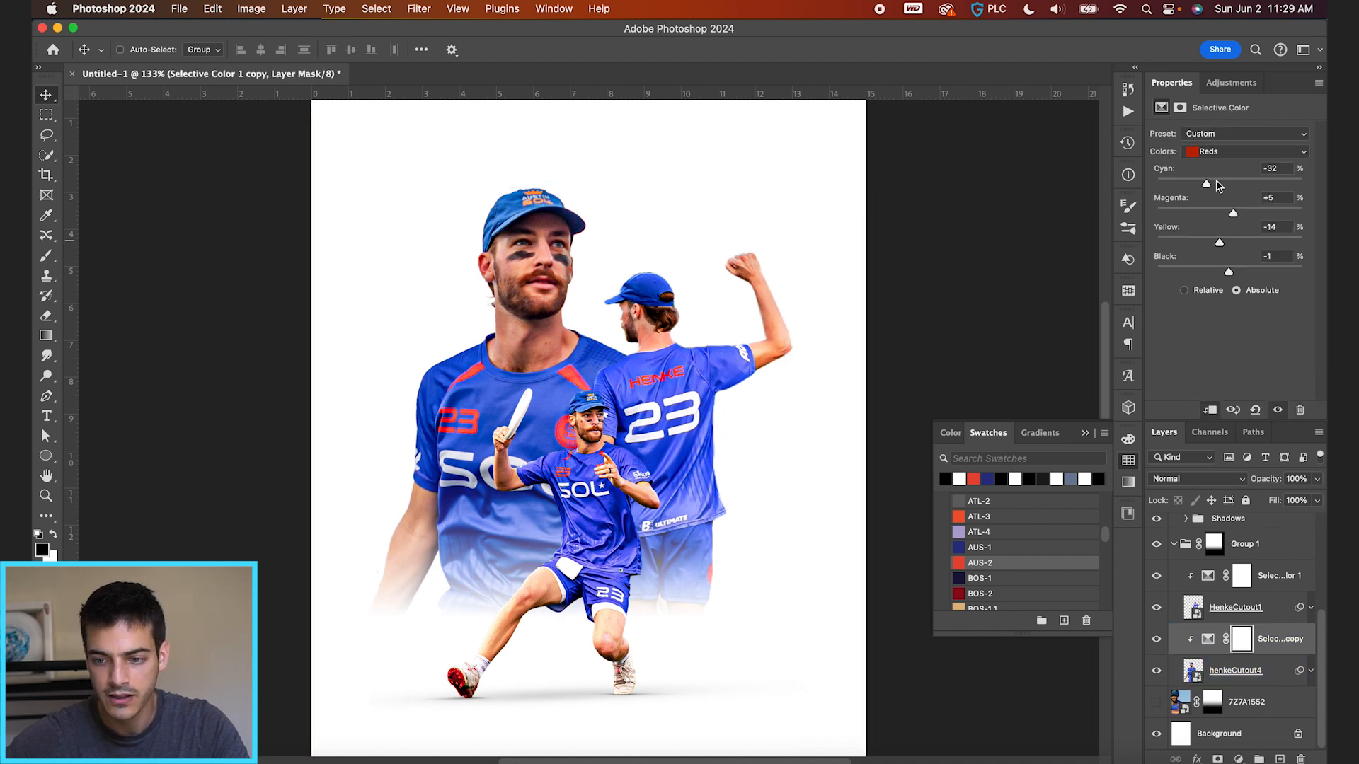
left_click_drag(1206, 182, 1237, 216)
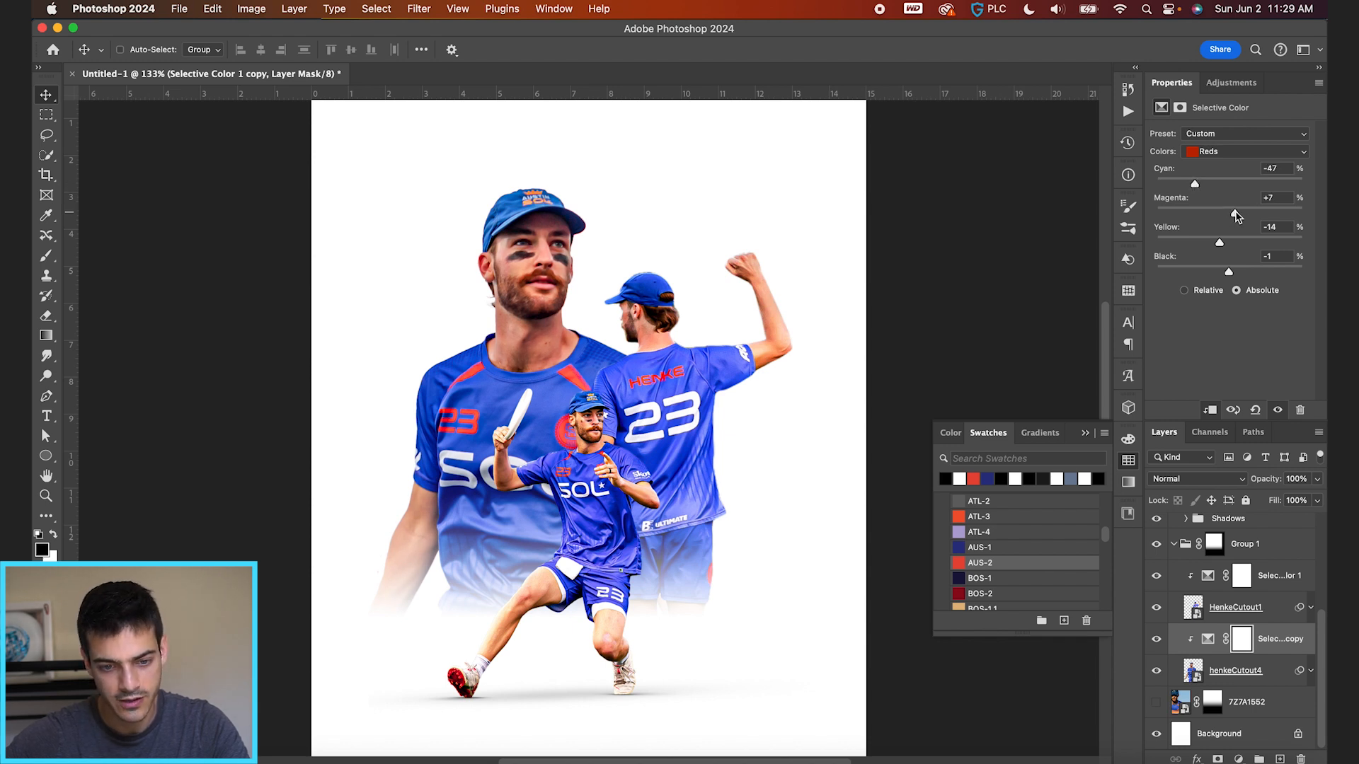
key("super+minus")
key("super+minus")
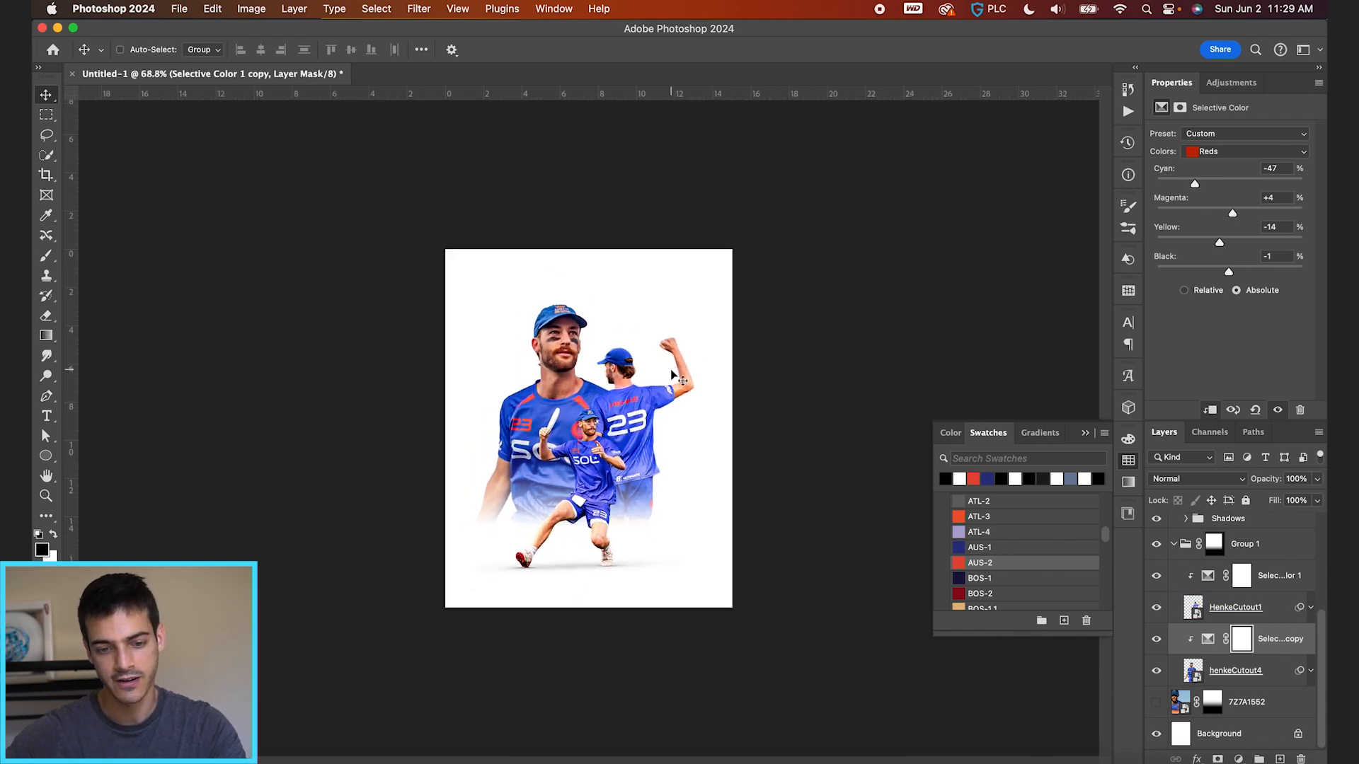
Collapse Group 1 and the Main cutout group in the layer stack.
left_click(1191, 586)
left_click(1175, 546)
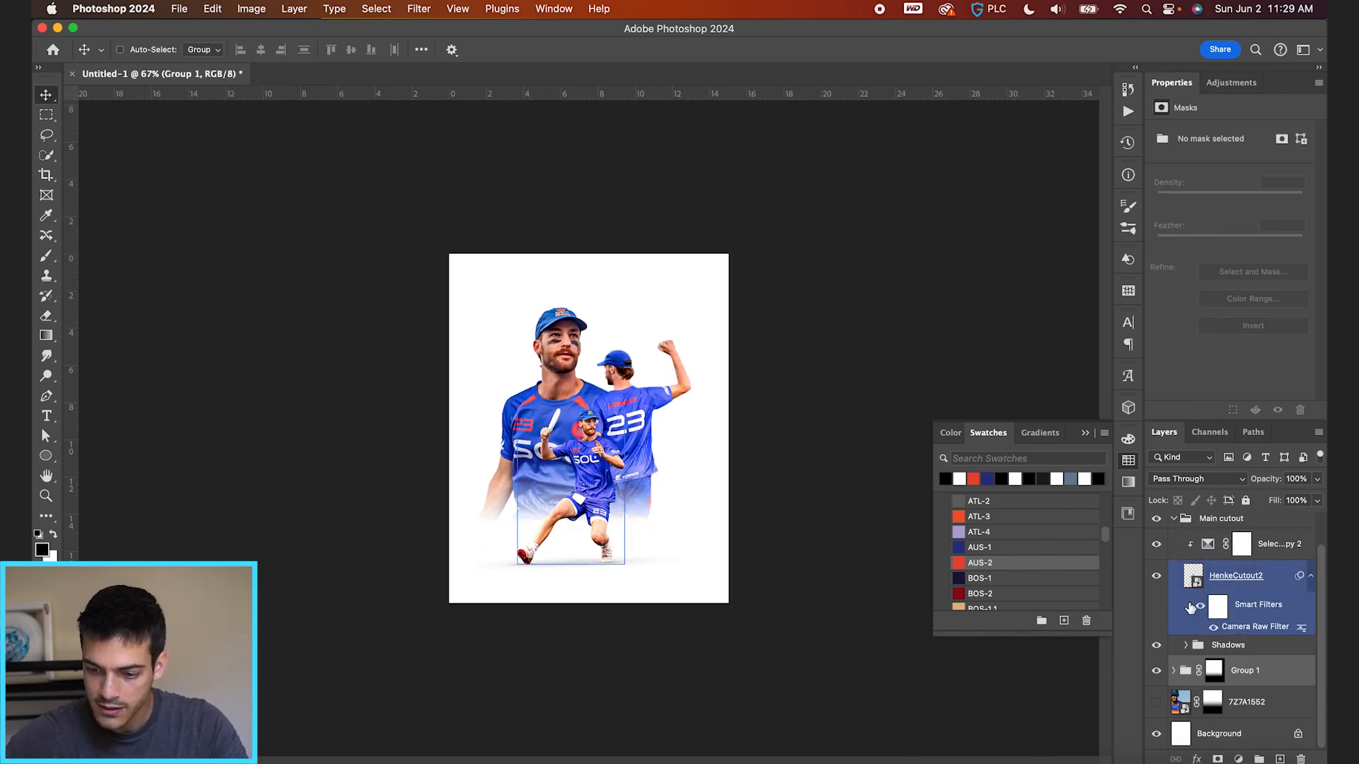
left_click(1174, 522)
key("super+0")
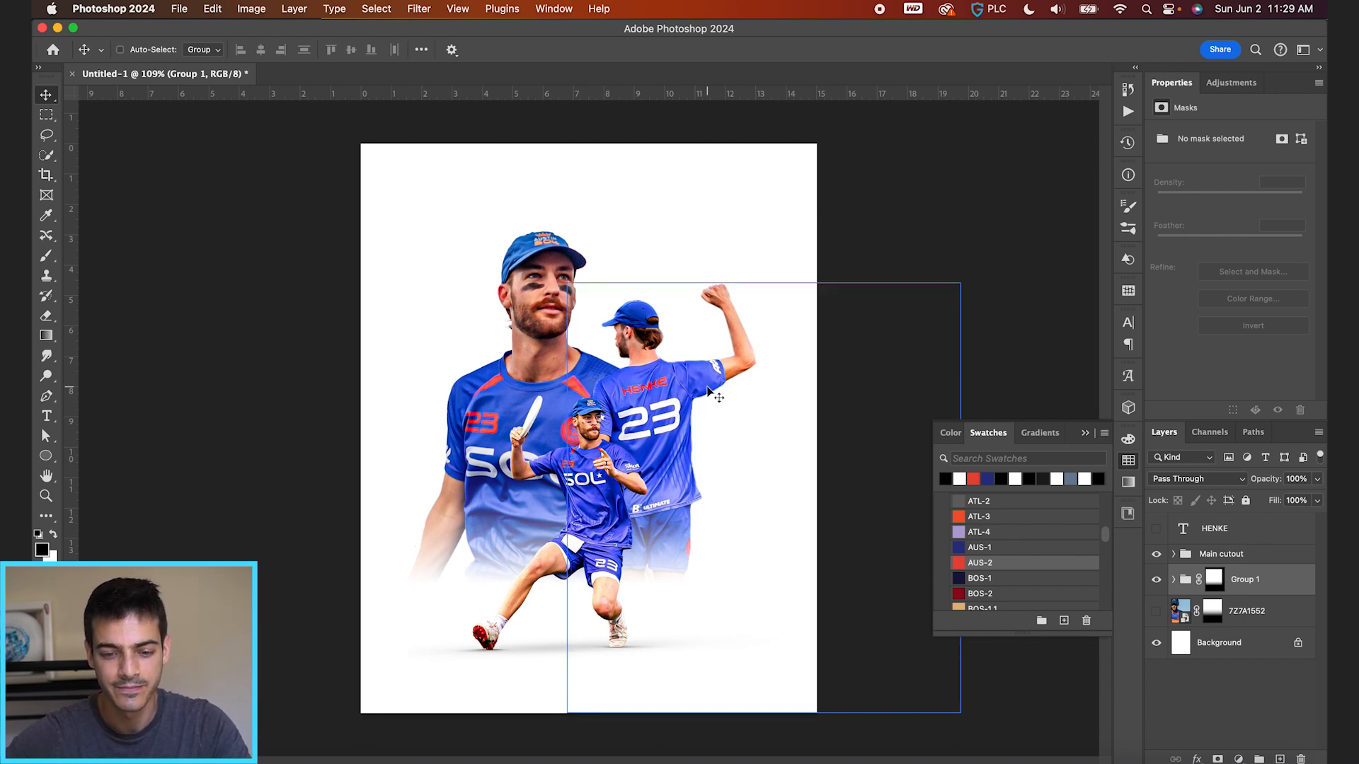
Start saving the document and browse to the Photoshop Tutorials folder inside YouTube on the external drive.
key("super")
key("super+s")
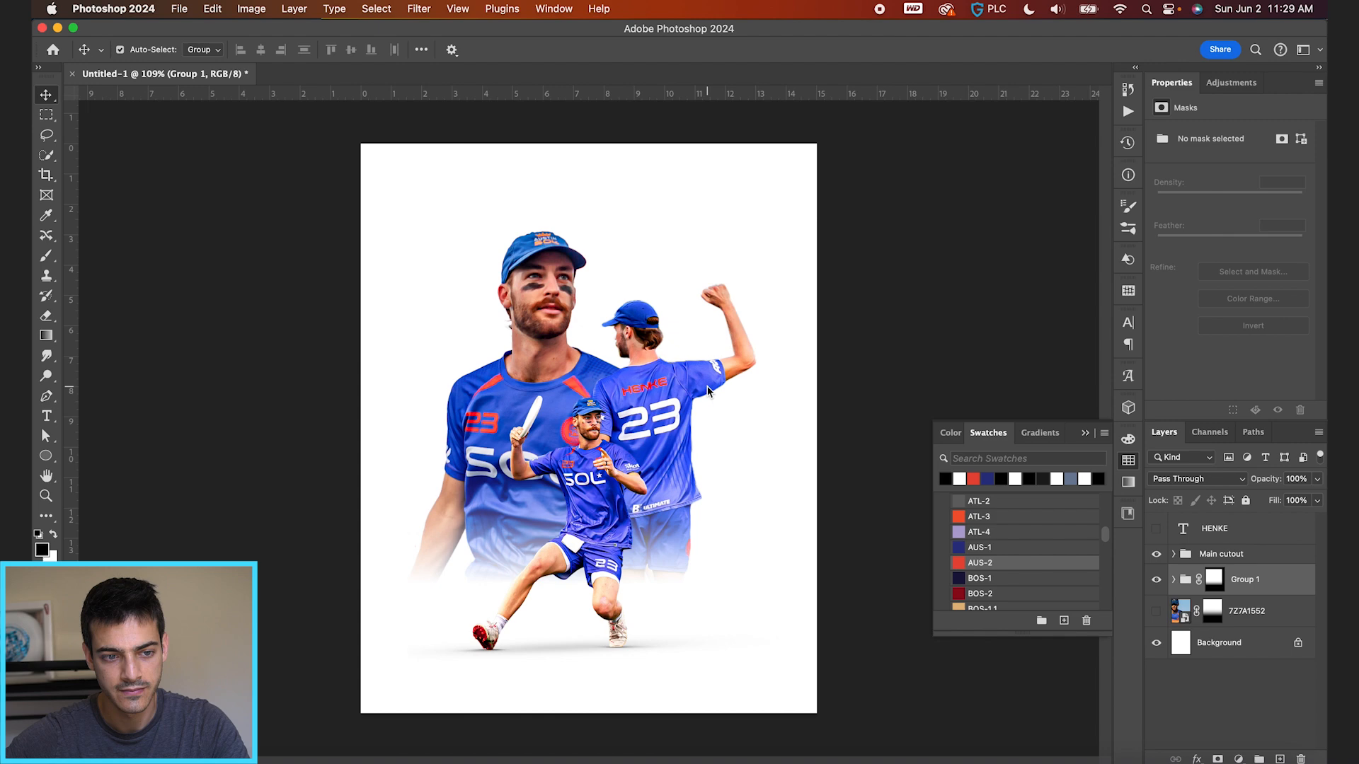
left_click(708, 162)
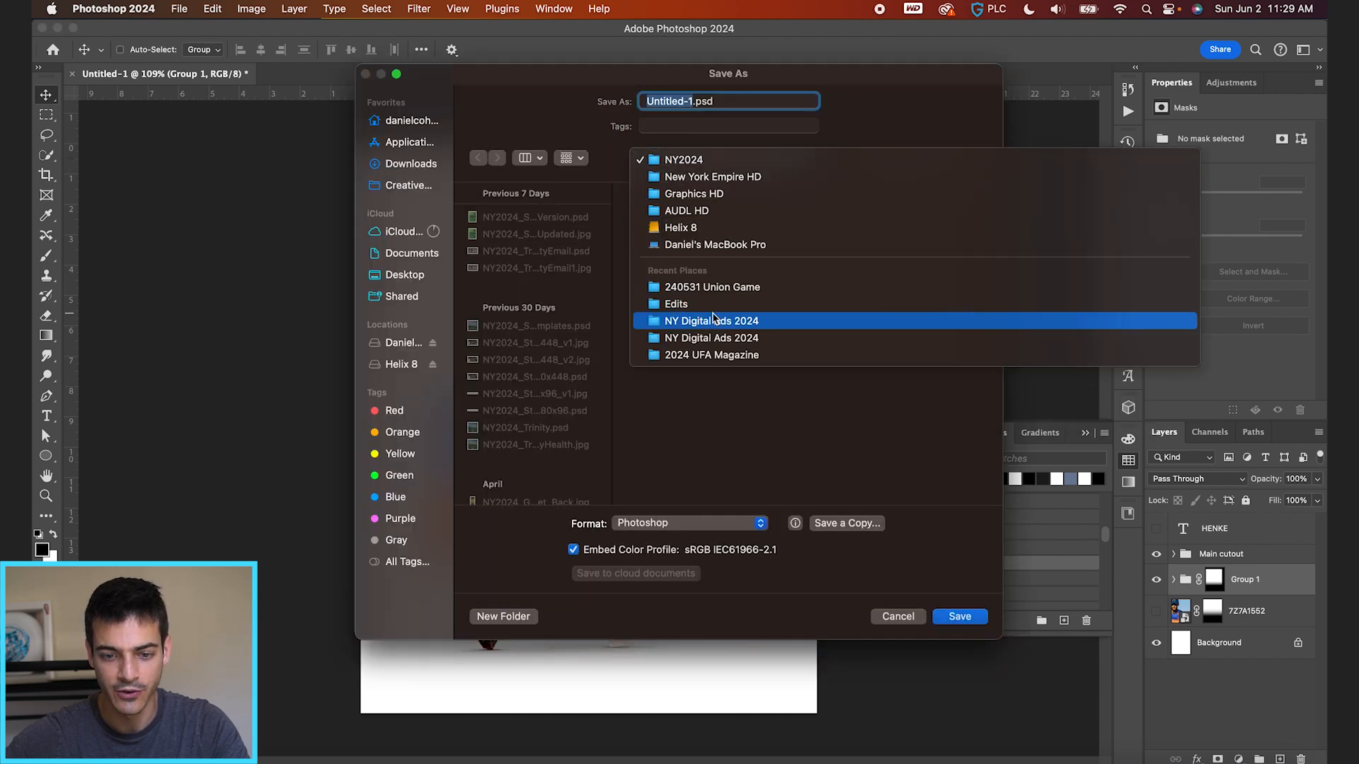
left_click(491, 284)
left_click(405, 344)
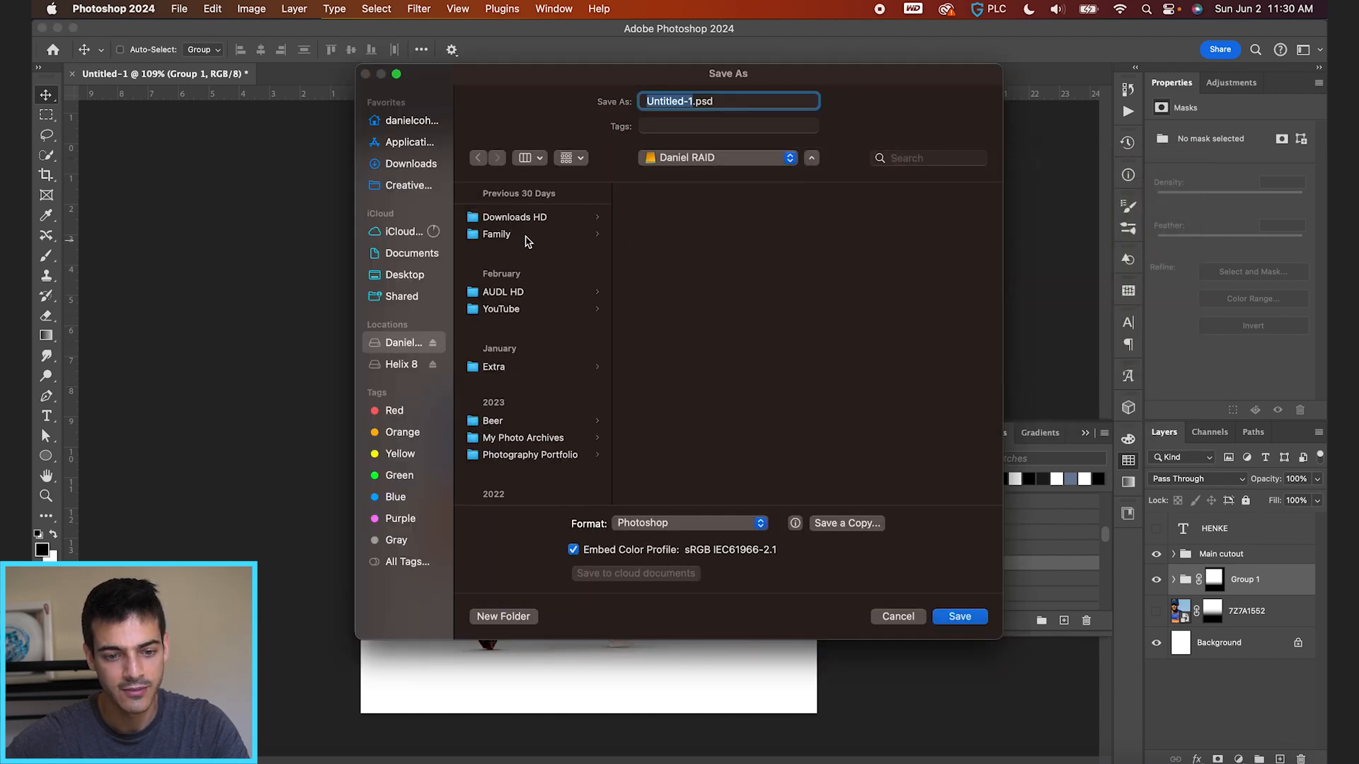
left_click(515, 309)
left_click(686, 219)
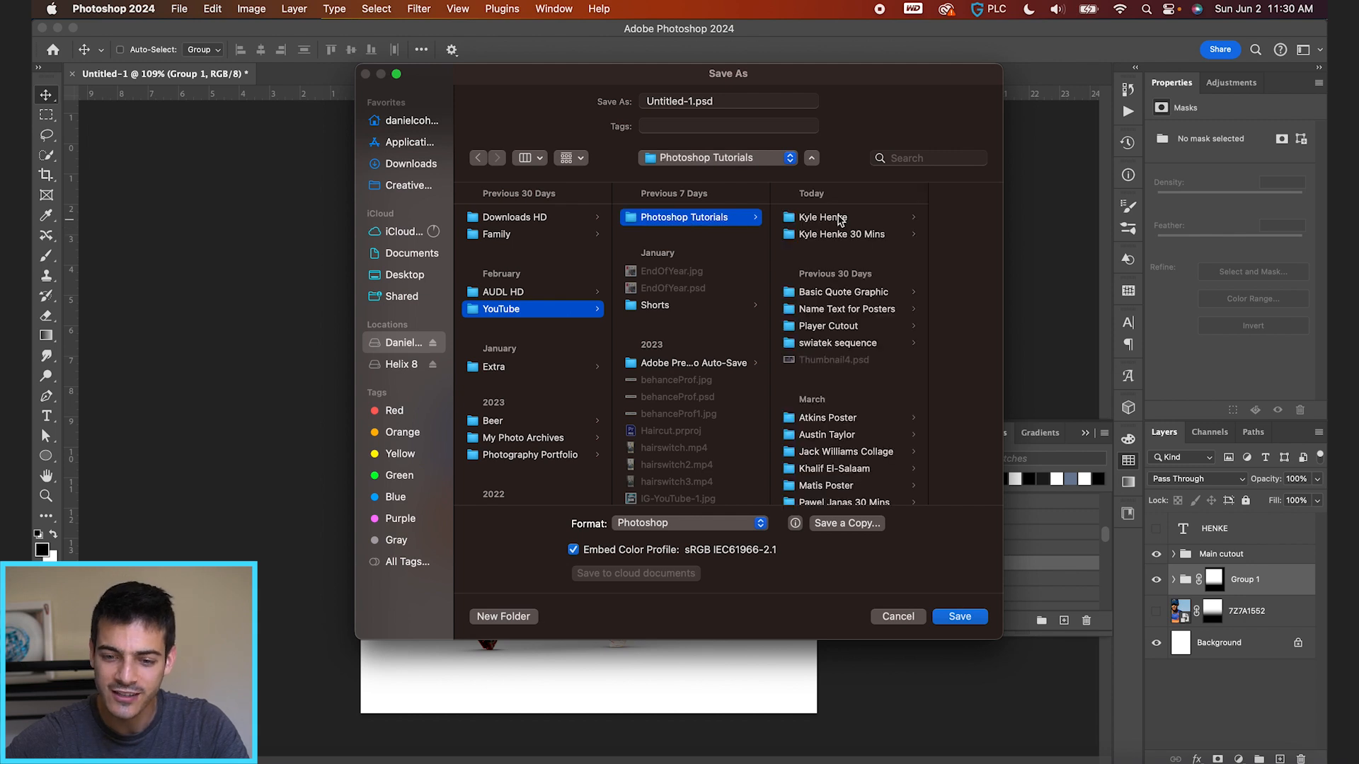
left_click(842, 219)
double_click(694, 103)
type("KyleHen")
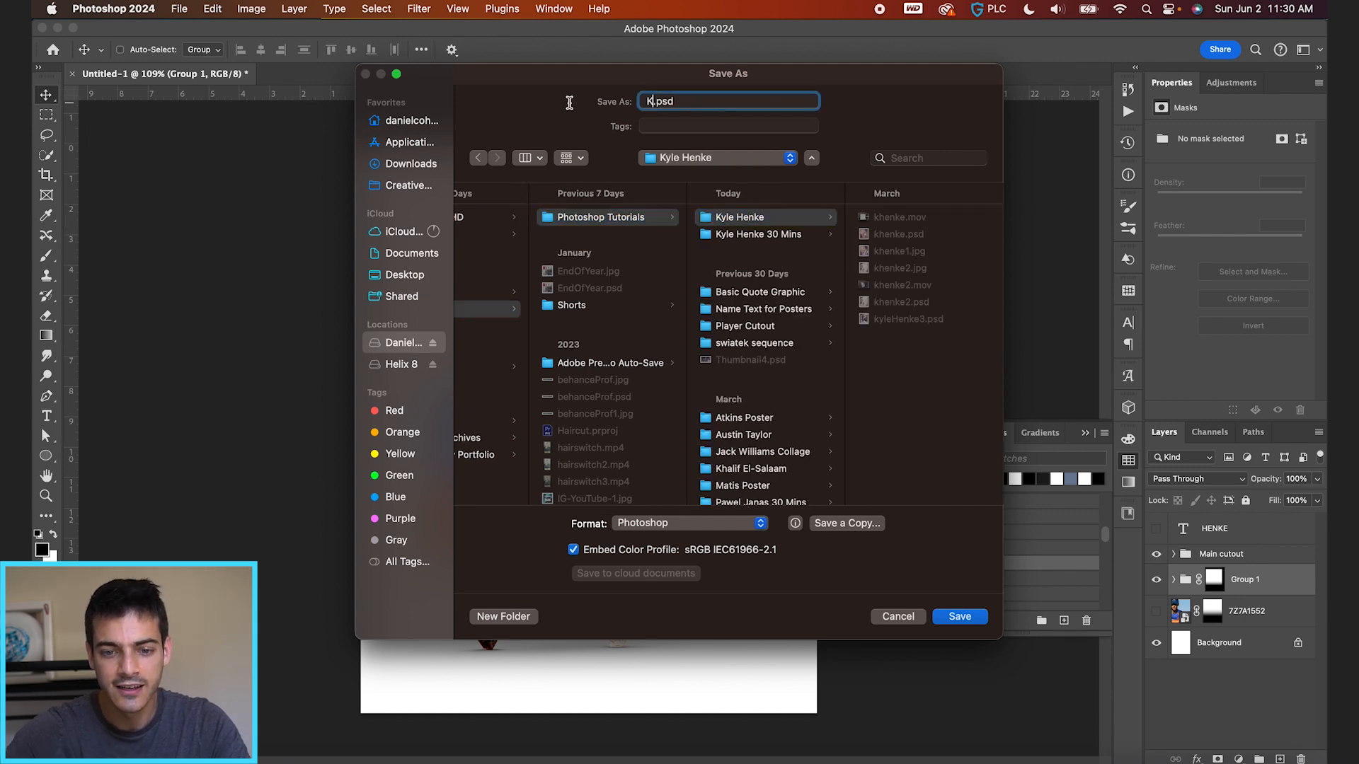
type("ke")
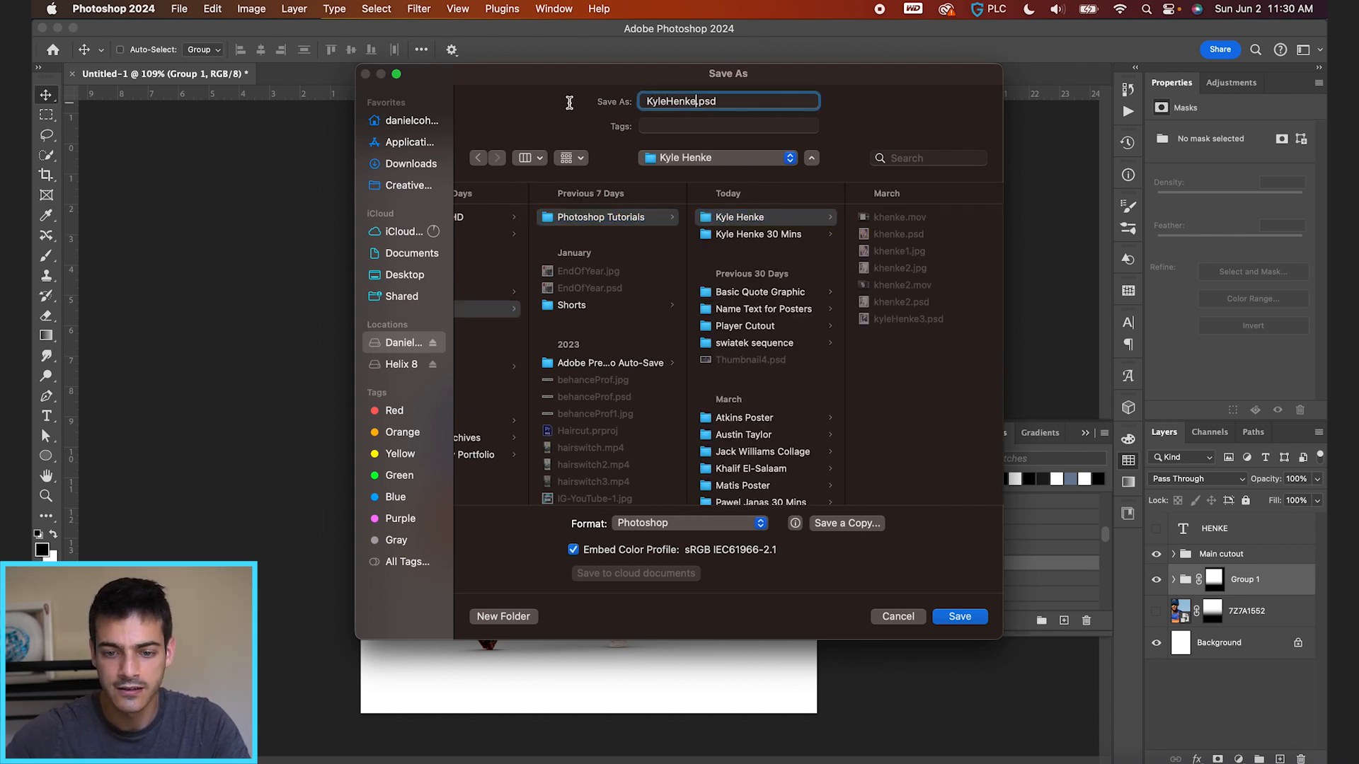
left_click(784, 236)
key("Return")
key("Return")
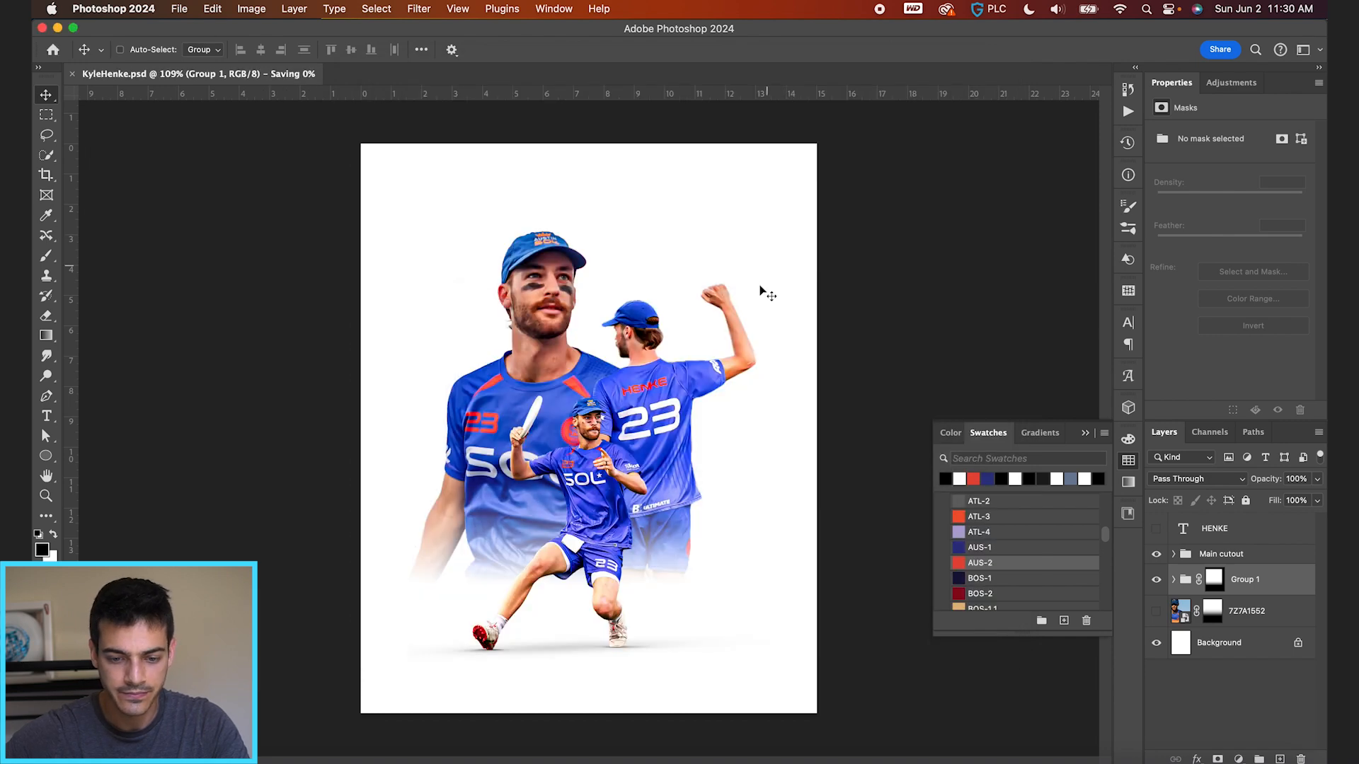
left_click(1189, 653)
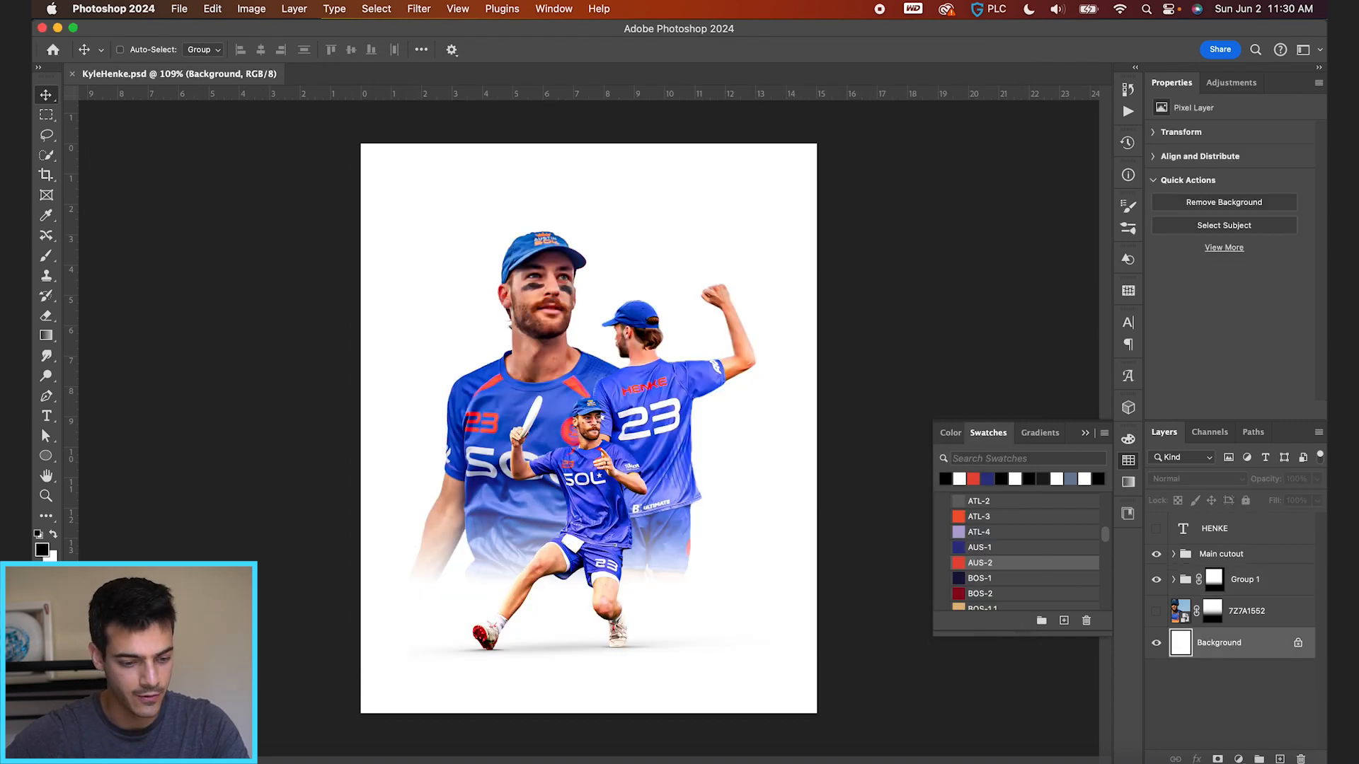
key("super+Tab")
left_click(246, 232)
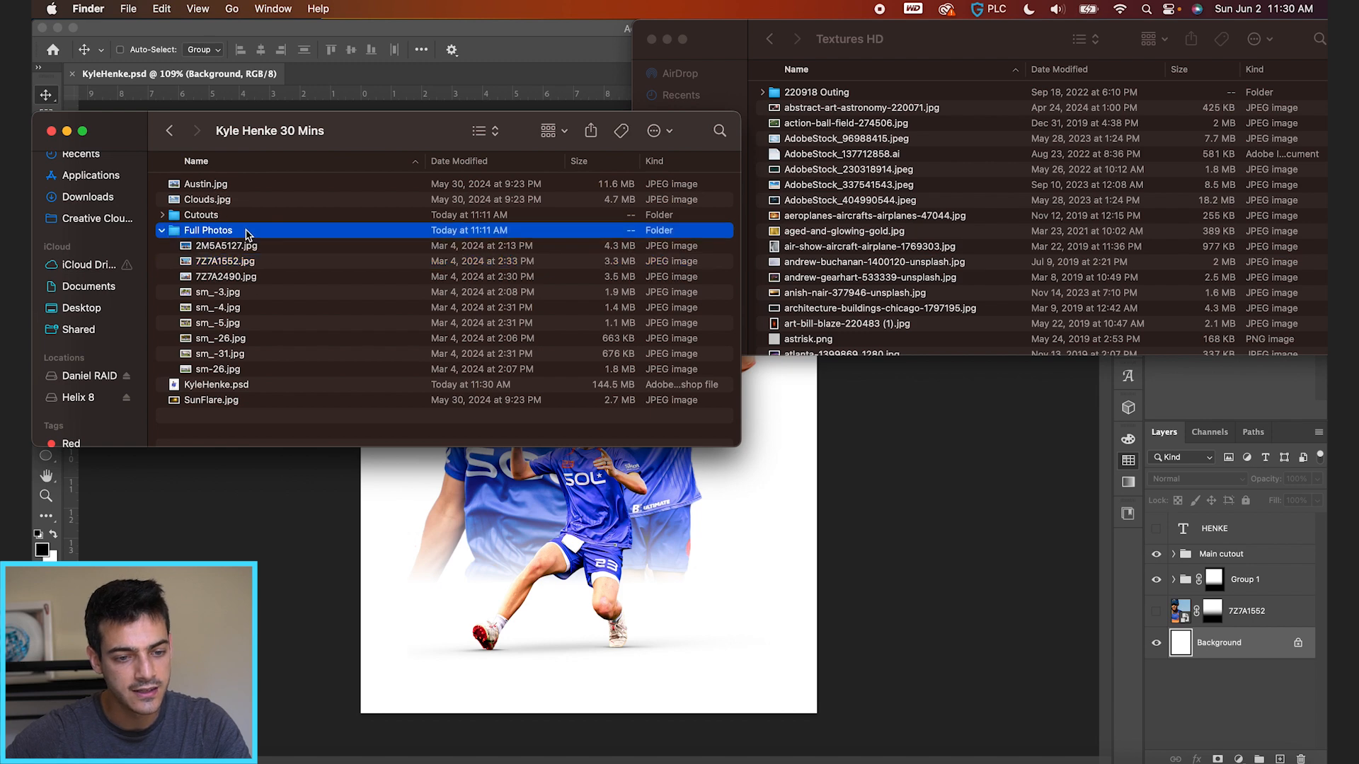
key("Left")
key("Down")
key("Down")
left_click_drag(227, 263, 773, 396)
Scale SunFlare to about 32.4 in wide, move its flare behind the players so it covers the whole canvas, and commit the placement.
left_click_drag(818, 293, 1078, 150)
left_click_drag(865, 495, 709, 496)
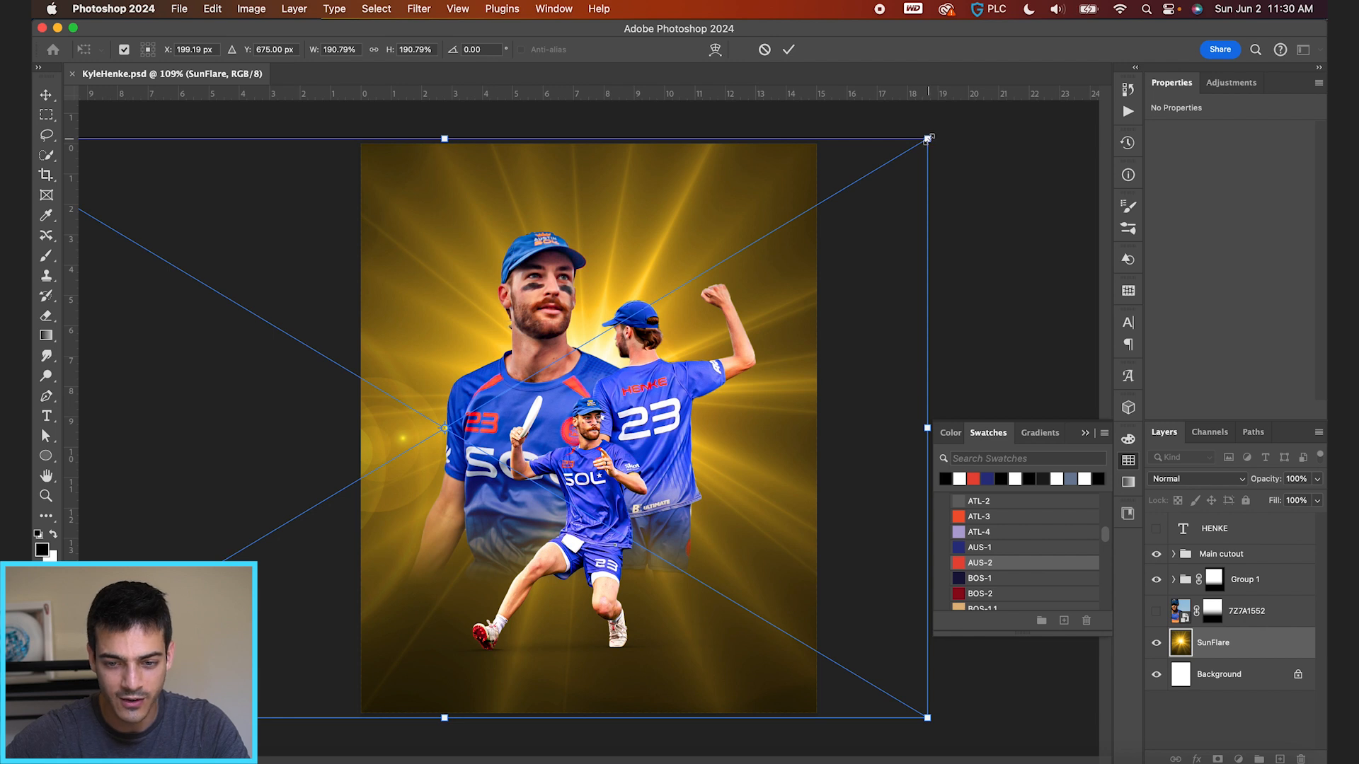
left_click_drag(927, 138, 935, 131)
key("Return")
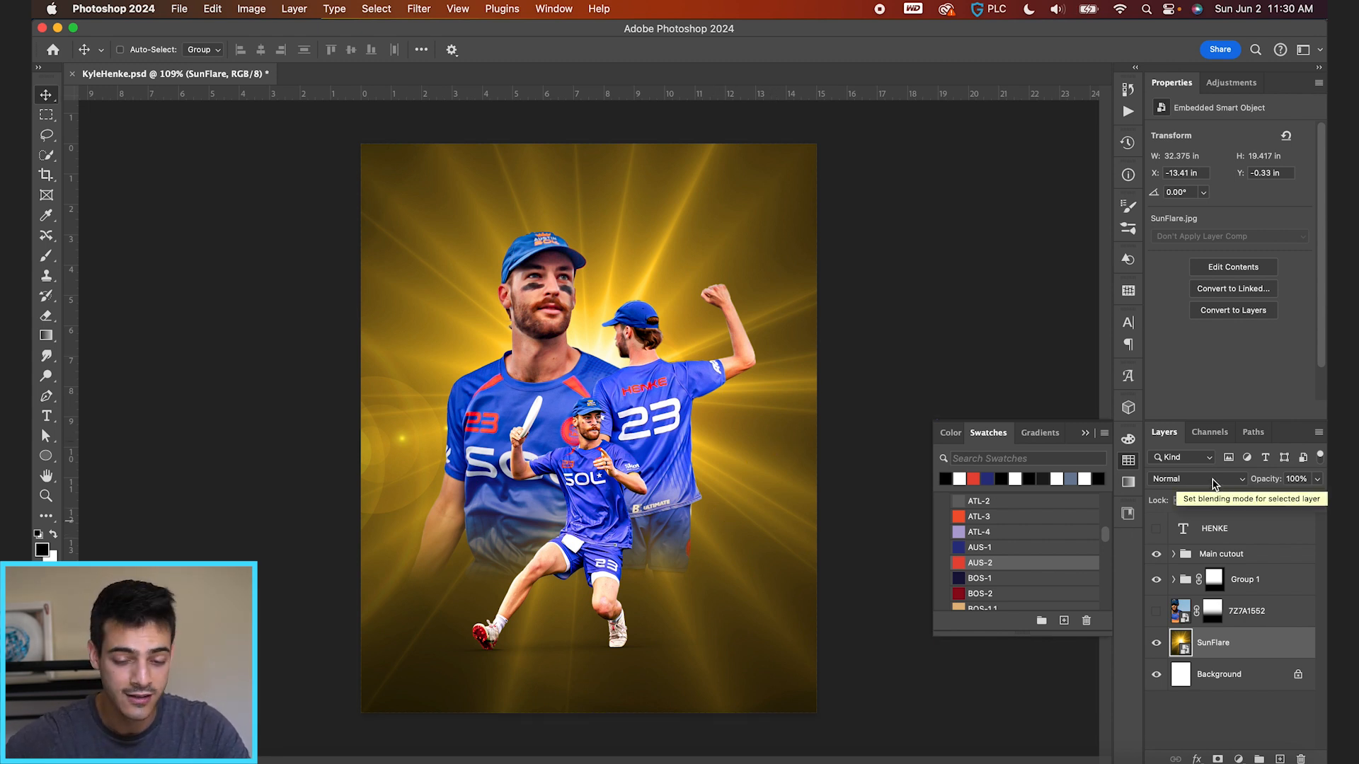
Add a Gradient Map adjustment layer above SunFlare and set its dark end stop to the AUS-1 blue.
left_click(1239, 758)
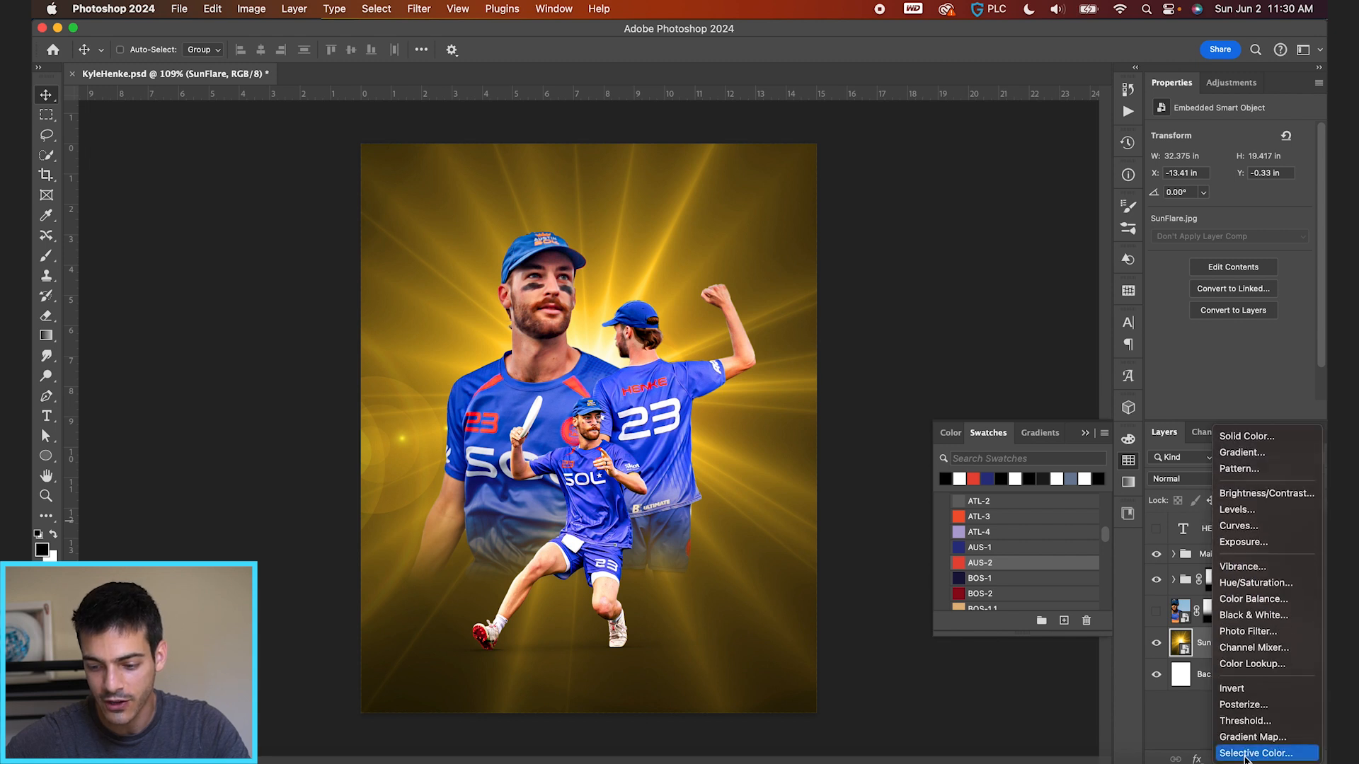
left_click(1244, 732)
left_click(1183, 643)
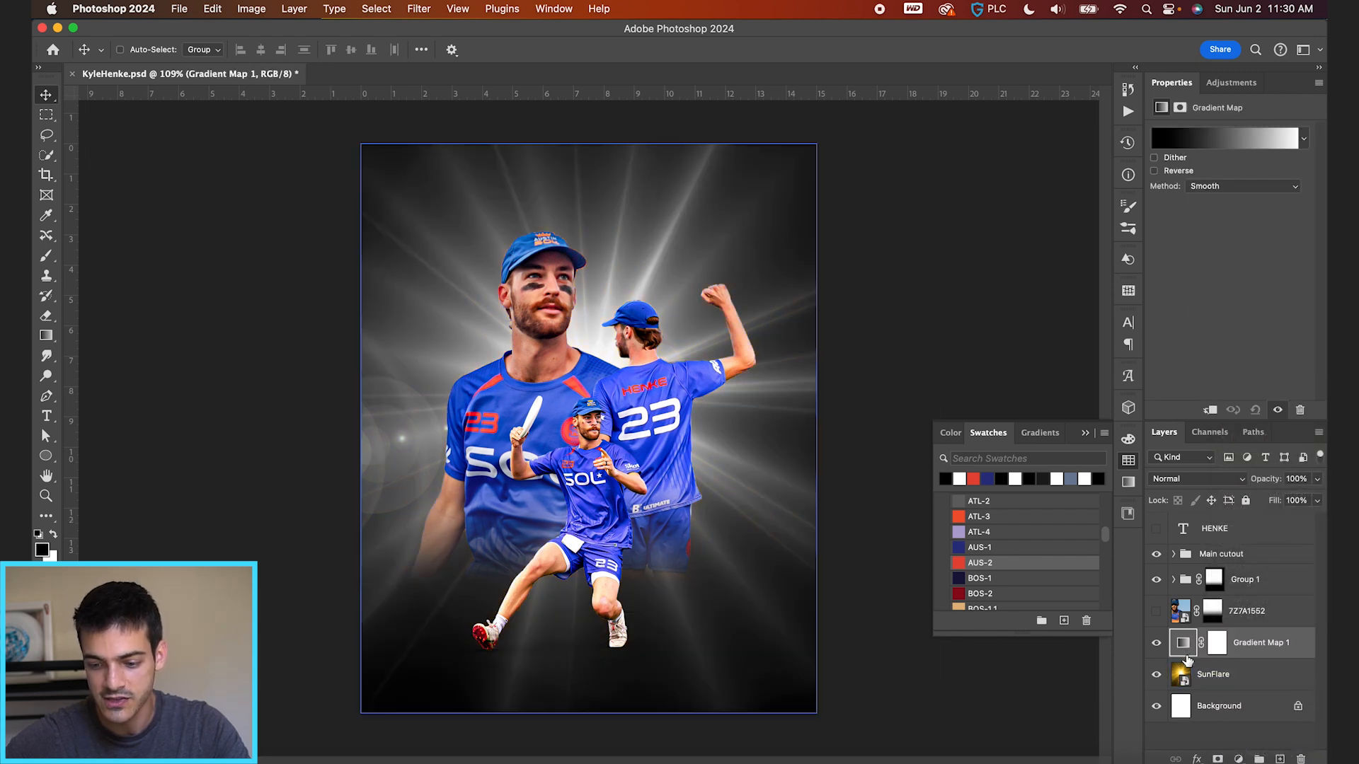
left_click(1192, 138)
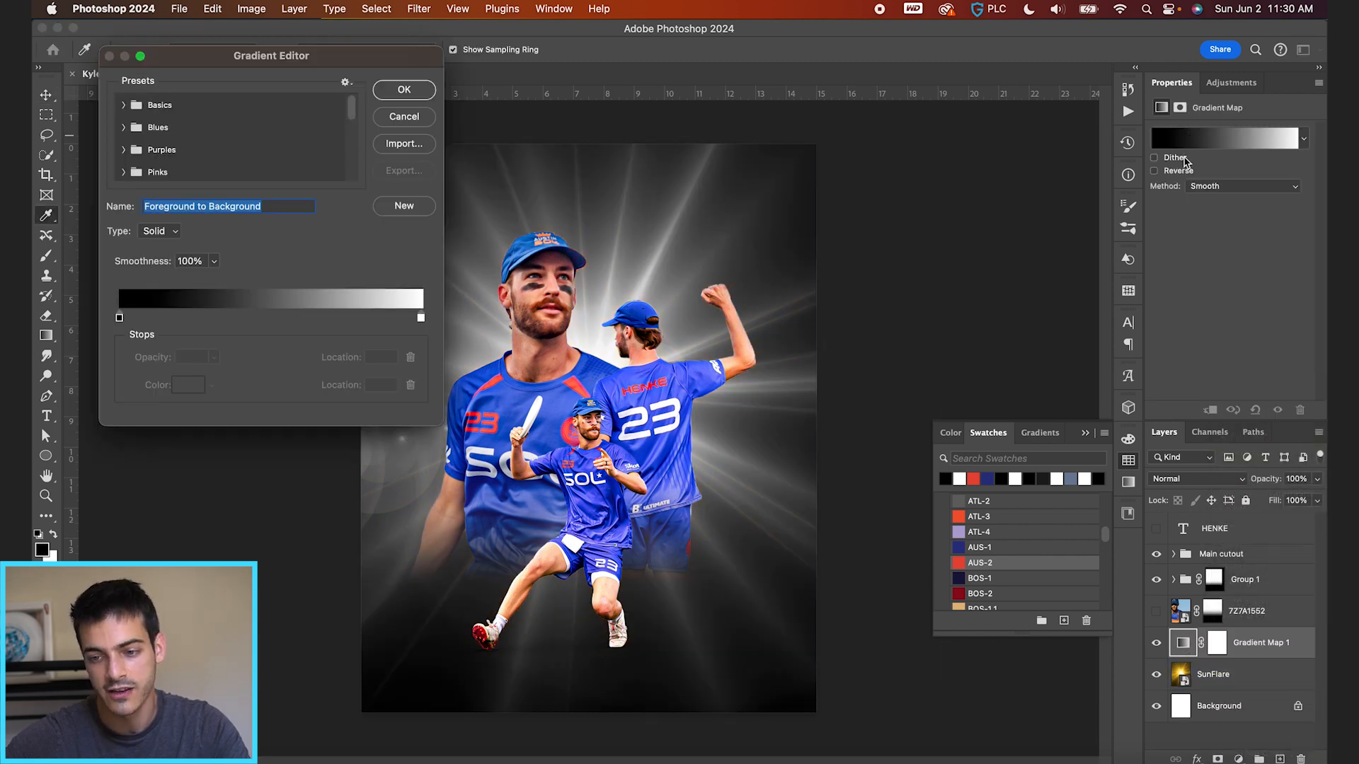
left_click(119, 317)
left_click(976, 551)
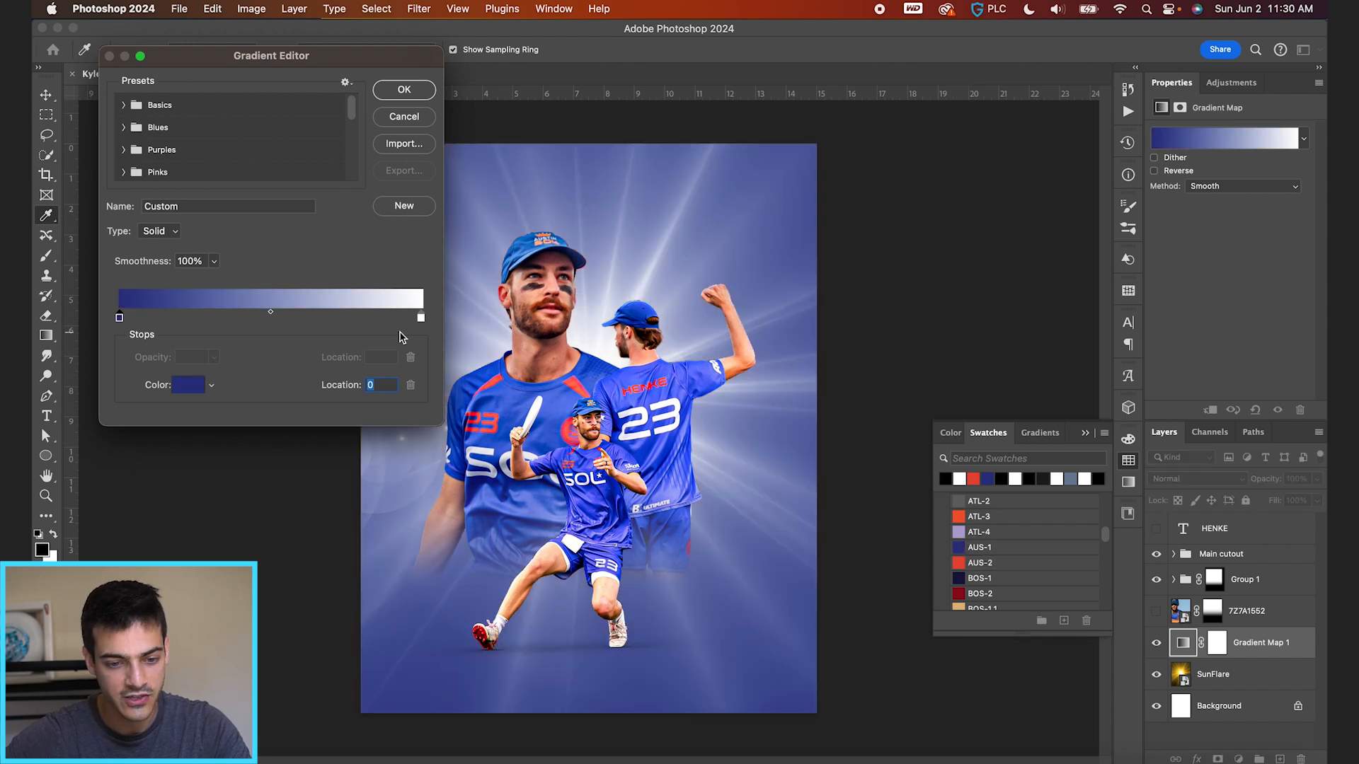
Add a middle stop in the AUS-2 red to the gradient map and place it at location 45%.
left_click_drag(418, 320, 343, 320)
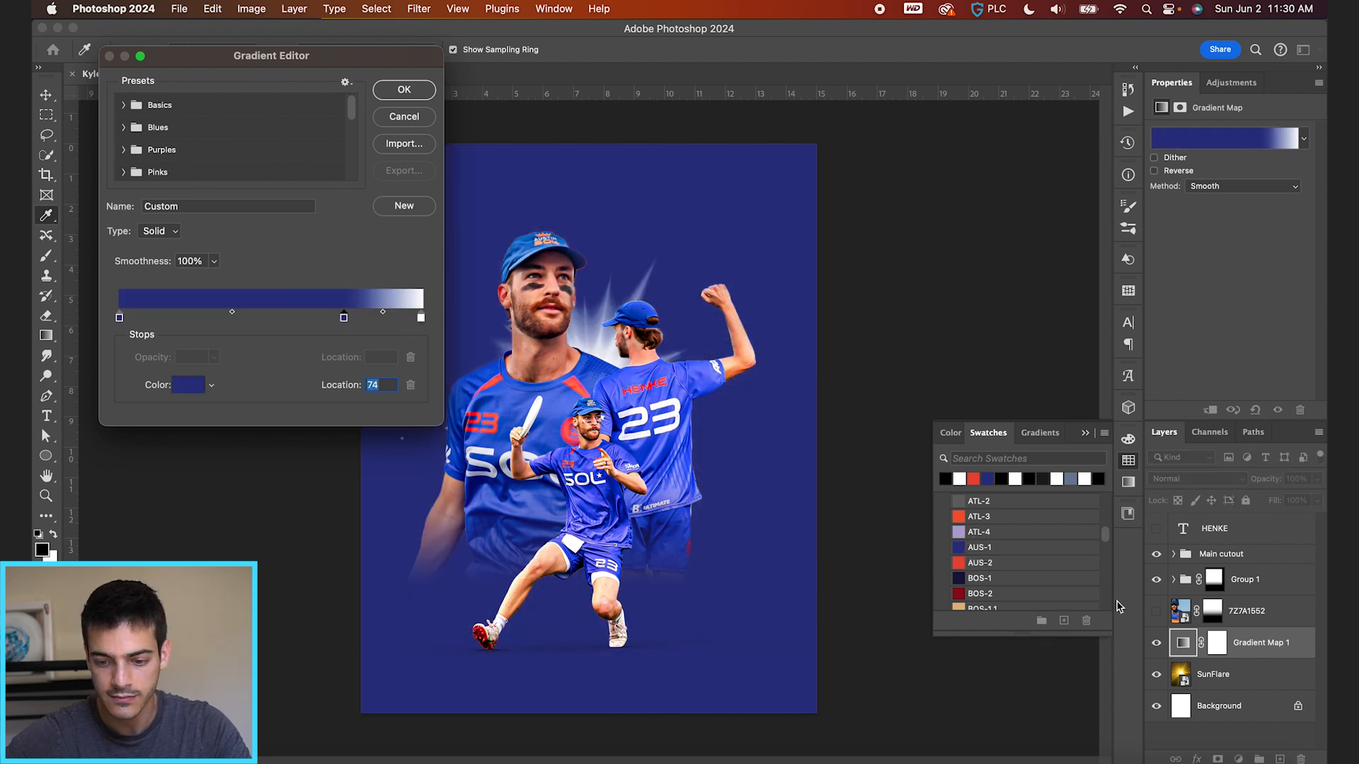
left_click(960, 563)
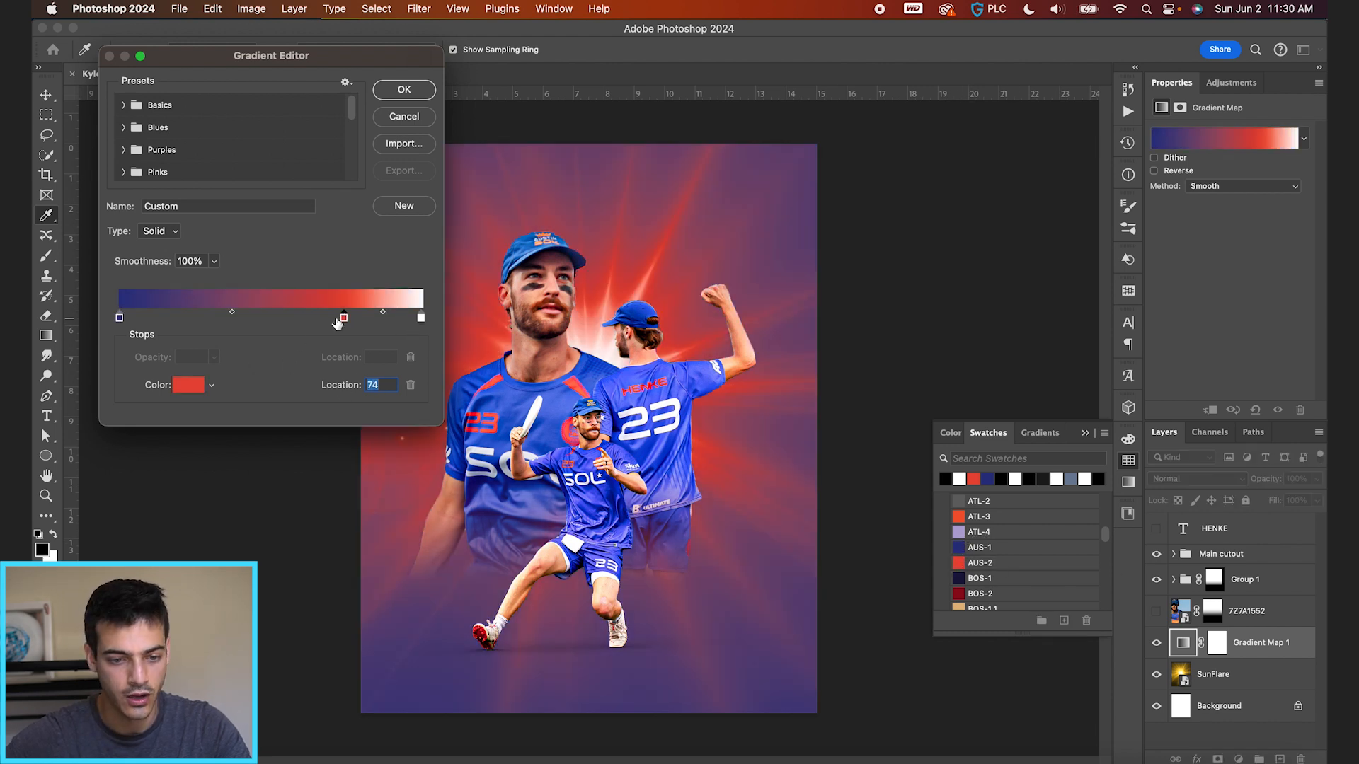
left_click_drag(340, 320, 253, 320)
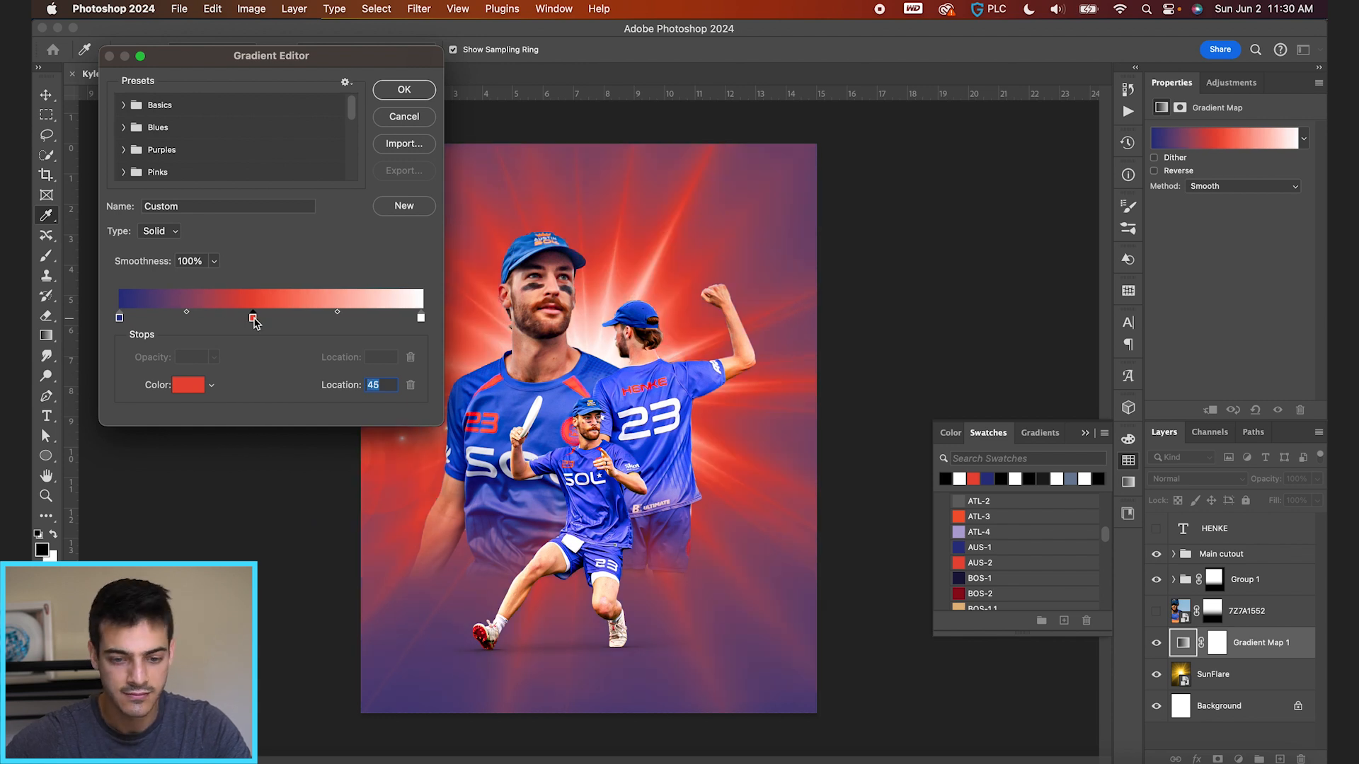
Remove the gradient's blue end stop, shift the red stop closer to the dark end, and apply the gradient.
left_click_drag(119, 318, 121, 364)
left_click(249, 319)
left_click_drag(249, 320, 218, 323)
key("Return")
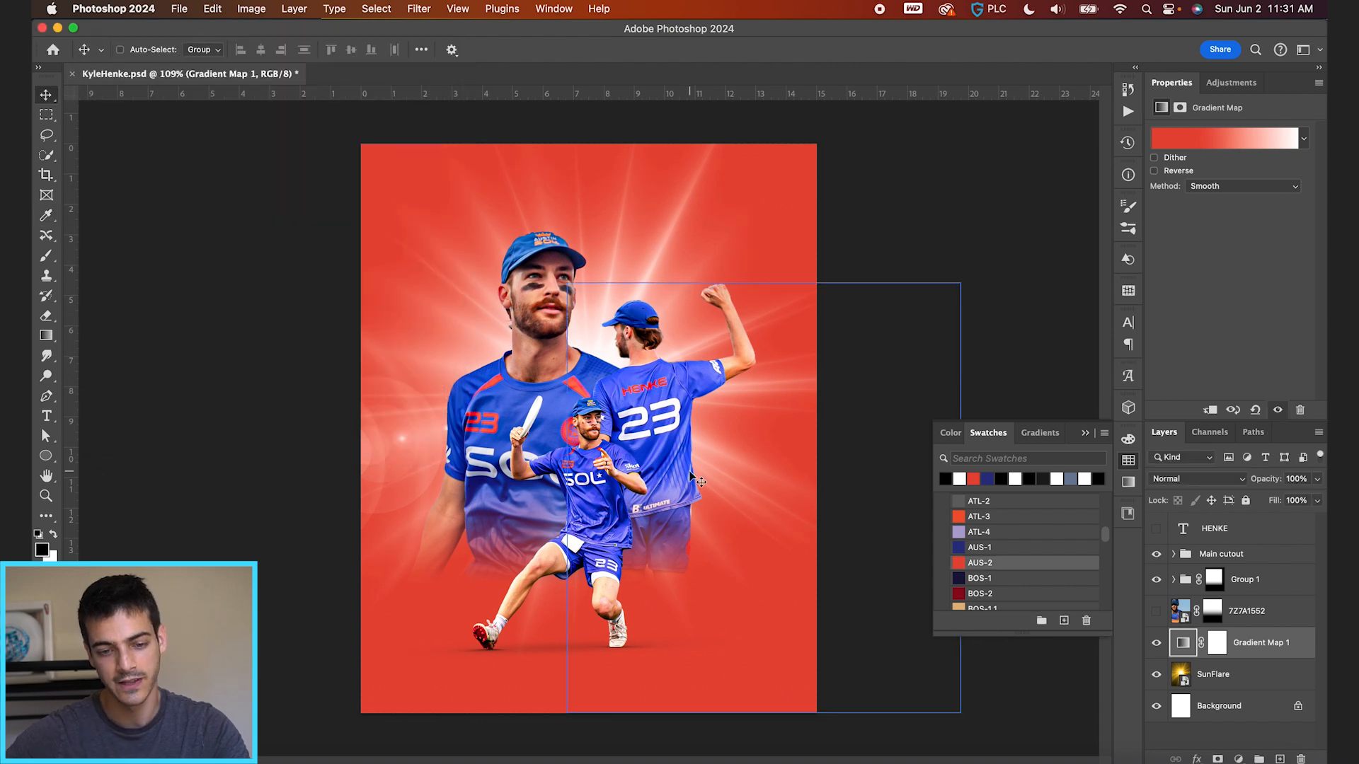
key("super+minus")
key("super+plus")
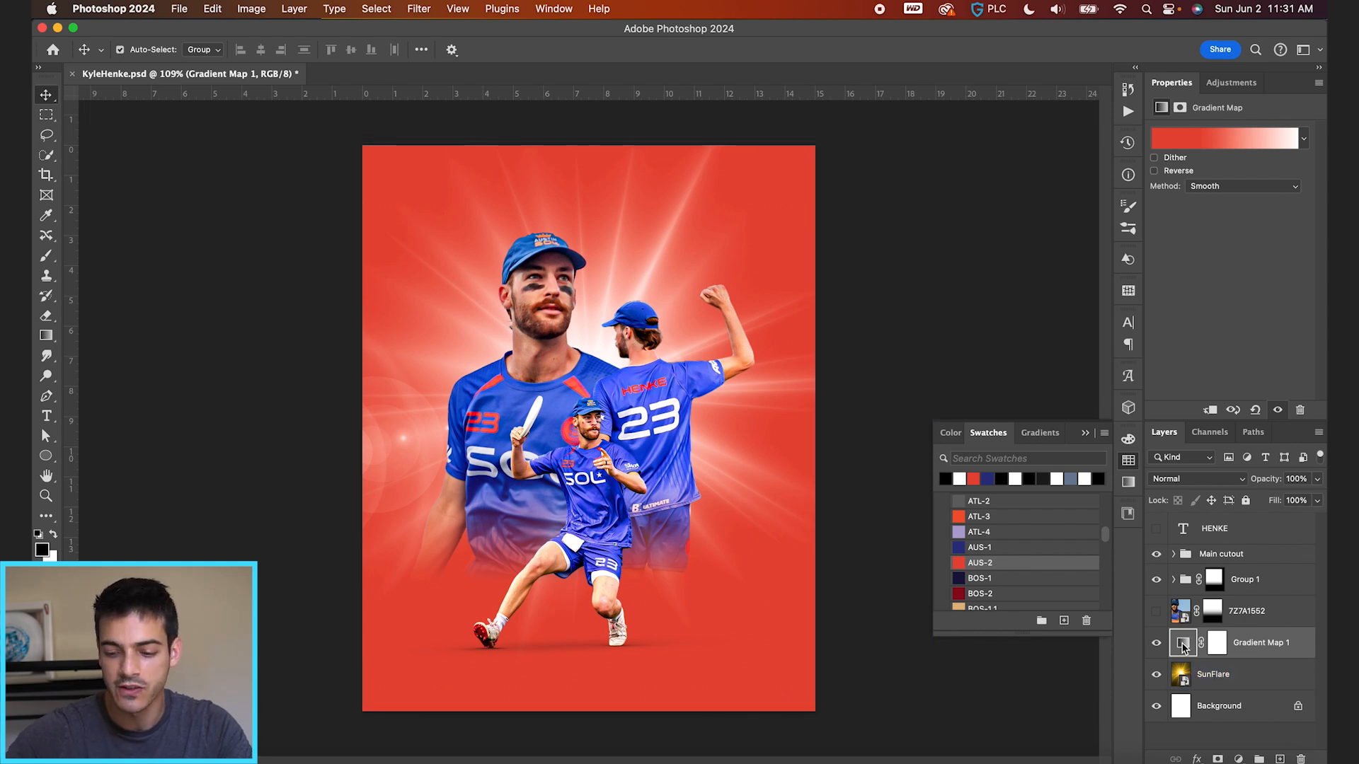
Create a white text layer reading K directly above Gradient Map 1, beside the large player's head.
key("alt+shift+super+n")
key("super+plus")
key("super+minus")
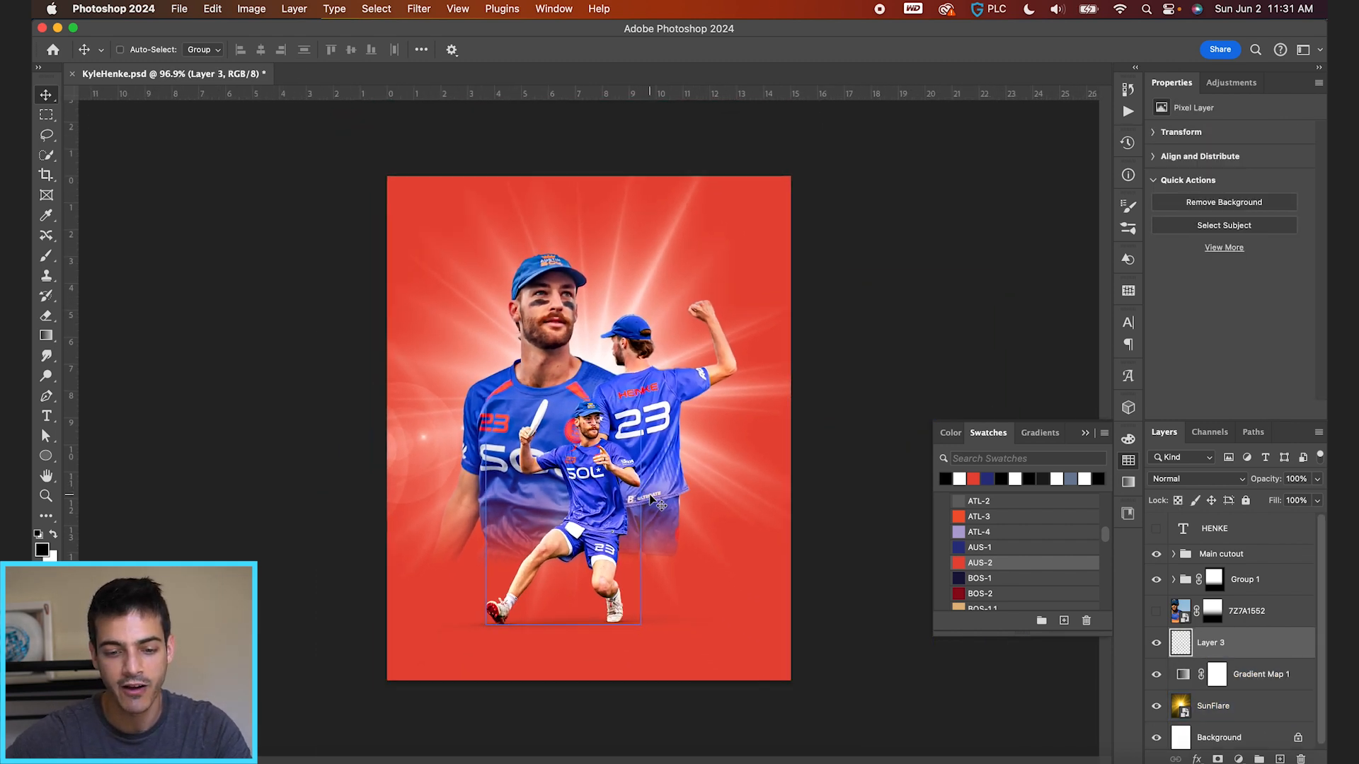
key("t")
key("x")
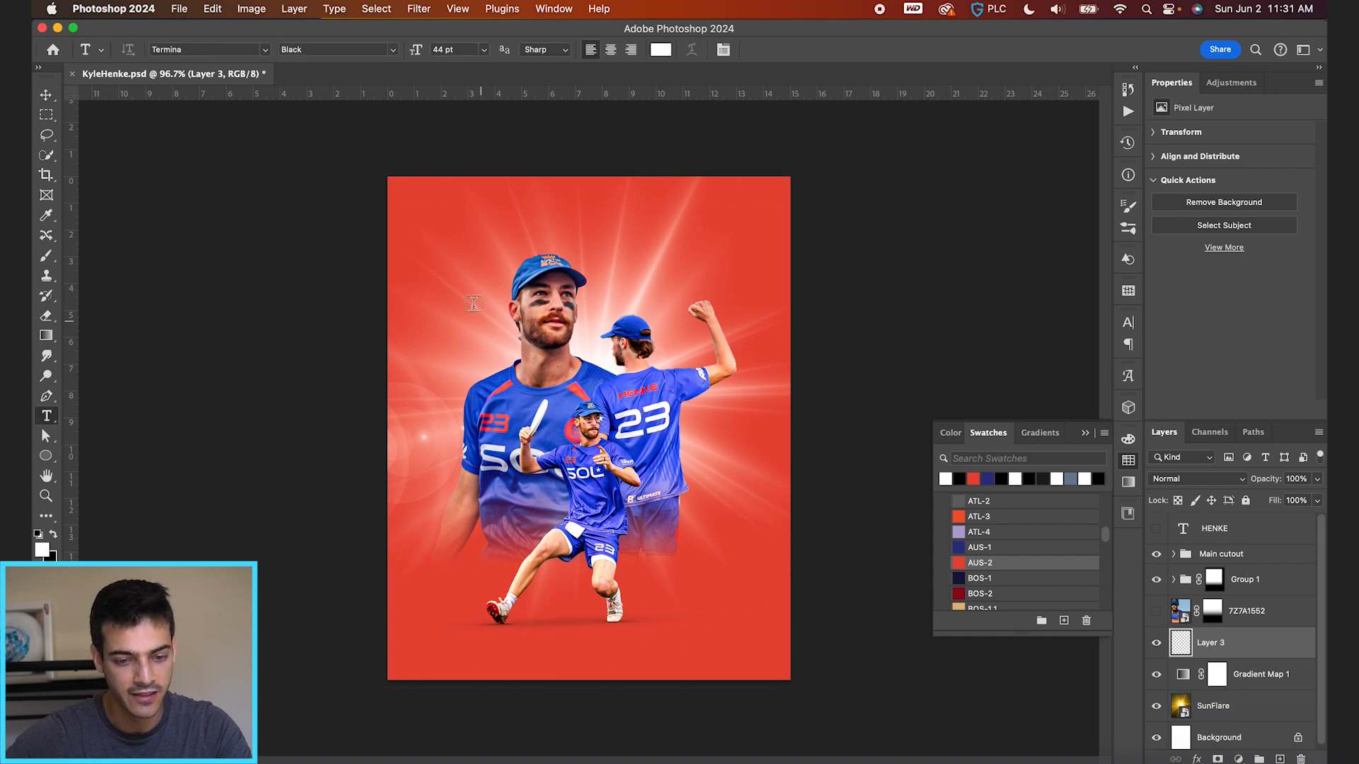
left_click(469, 298)
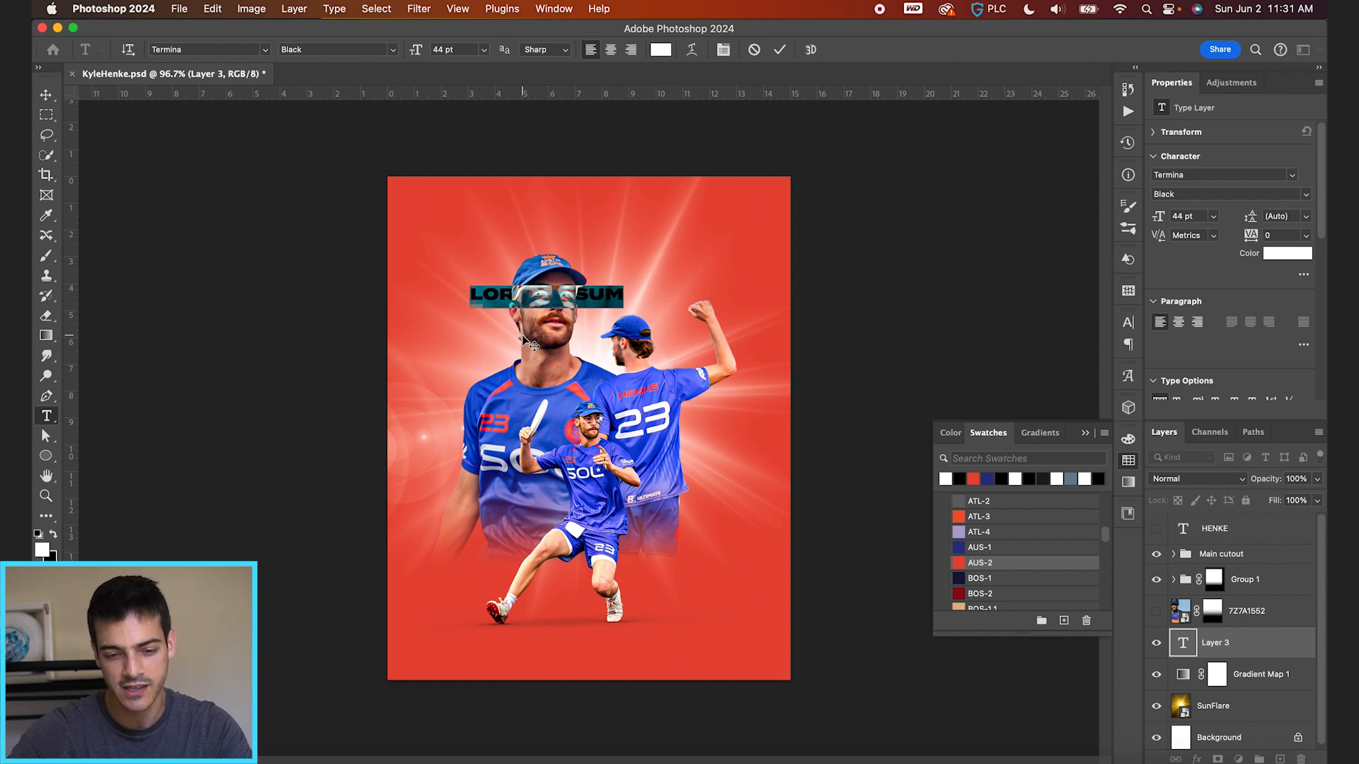
type("23")
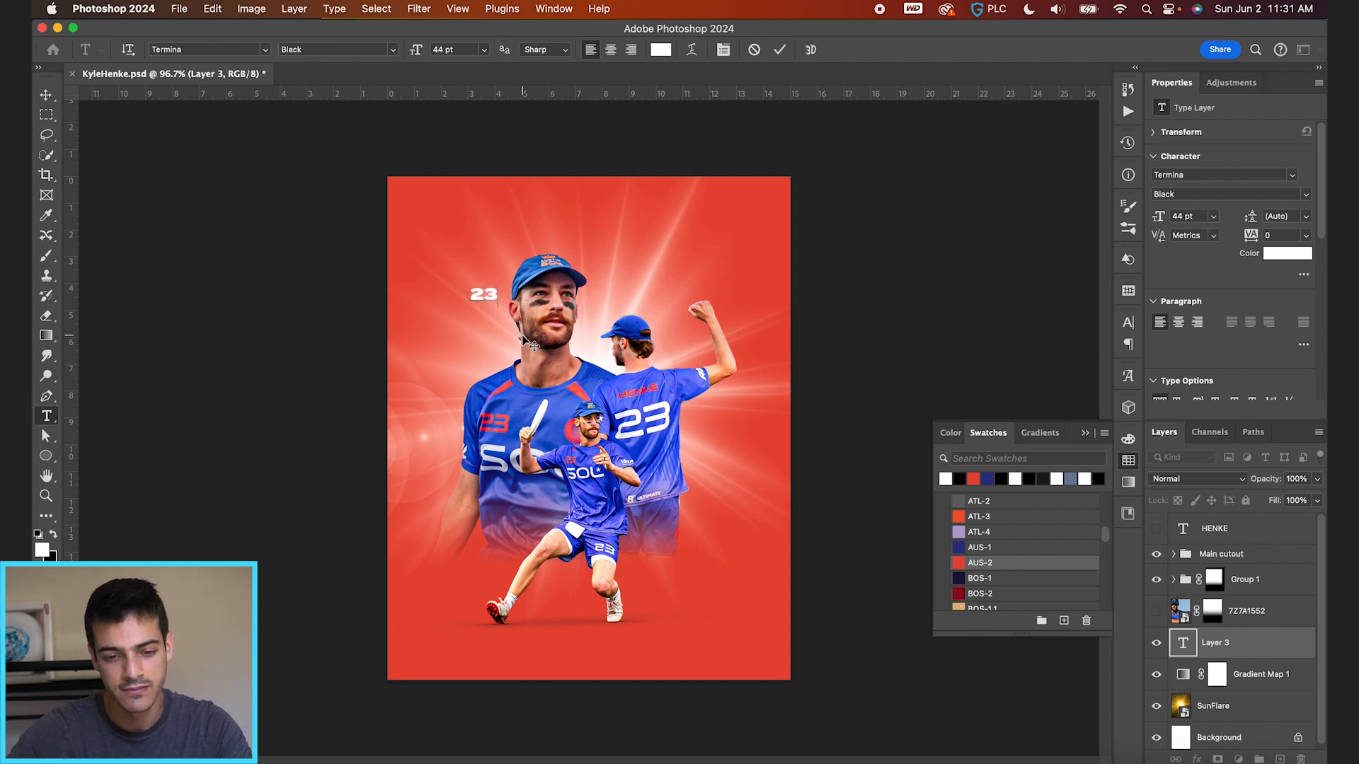
key("BackSpace")
key("BackSpace")
type("K")
Set the K's font to Nautica Bold and commit the text.
double_click(481, 298)
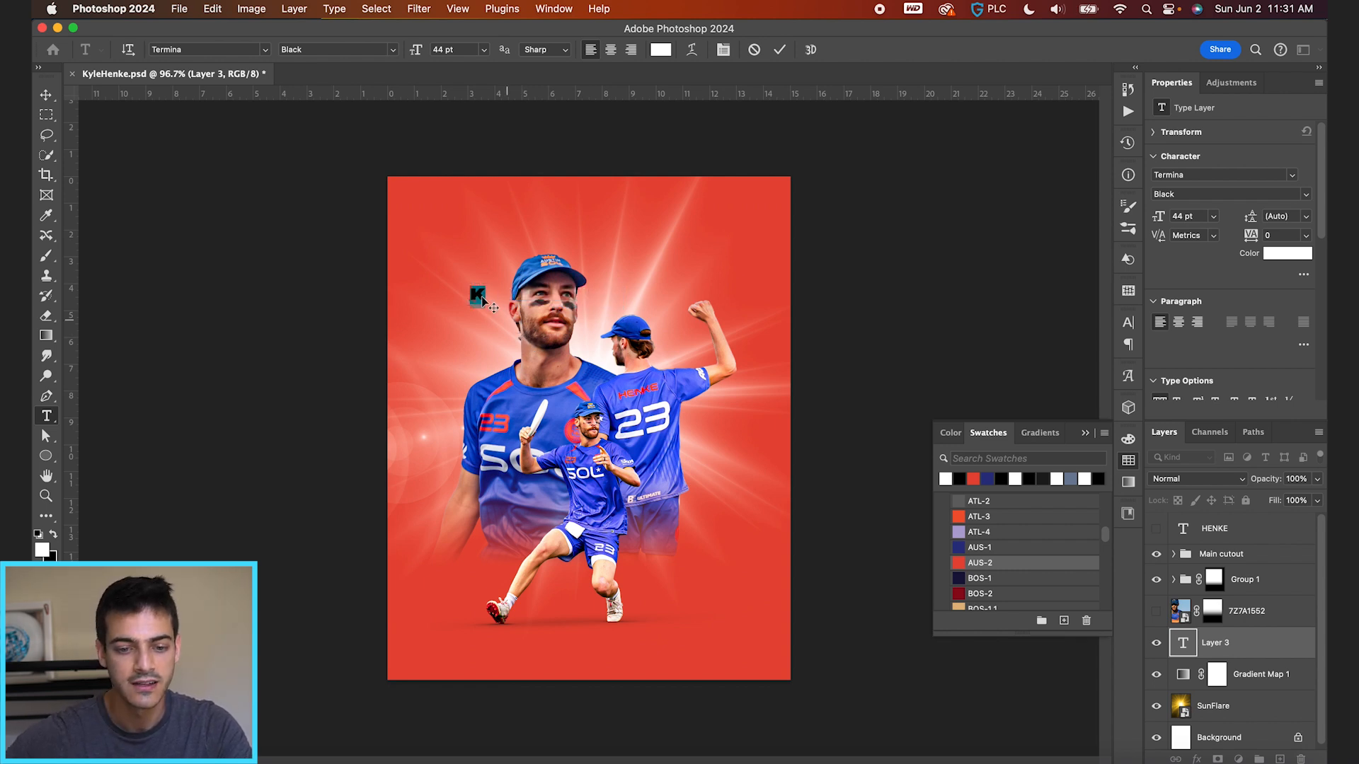
left_click(243, 49)
type("Nautica")
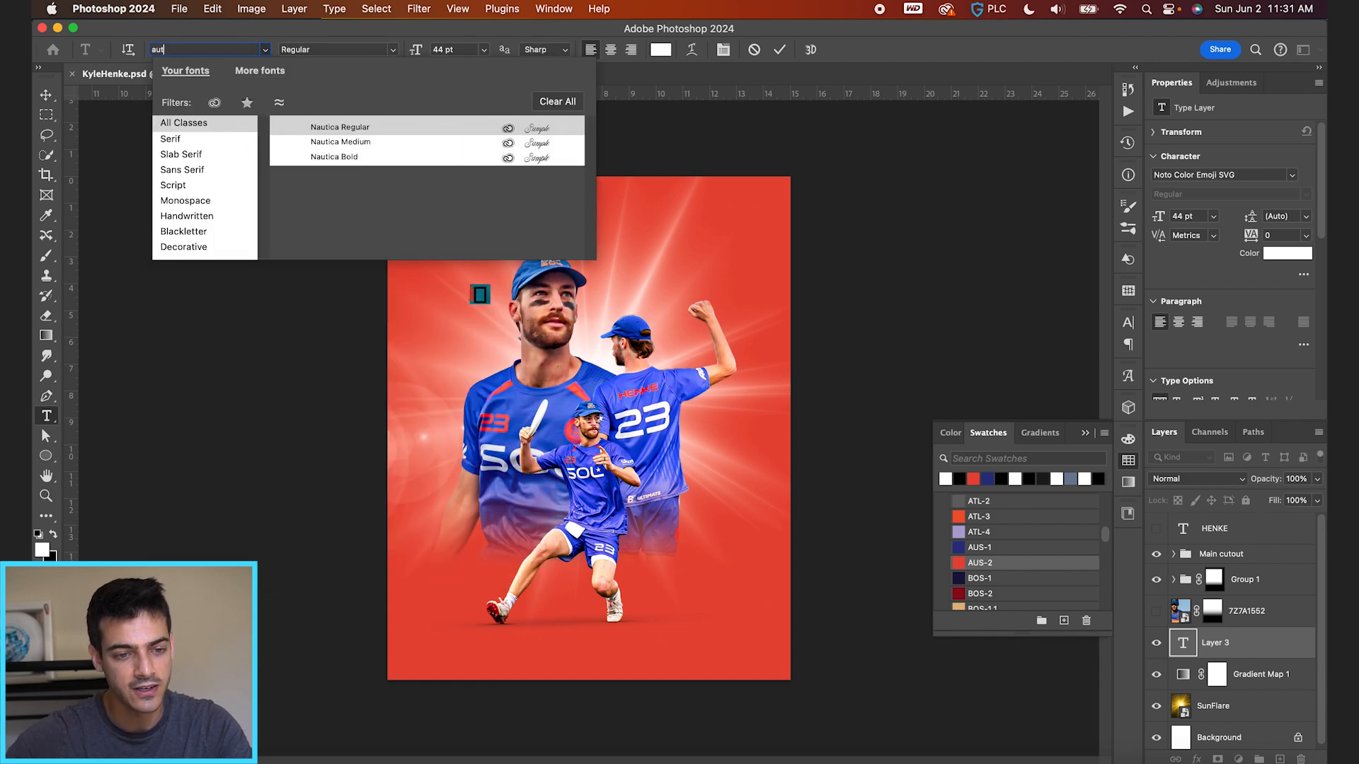
left_click(353, 157)
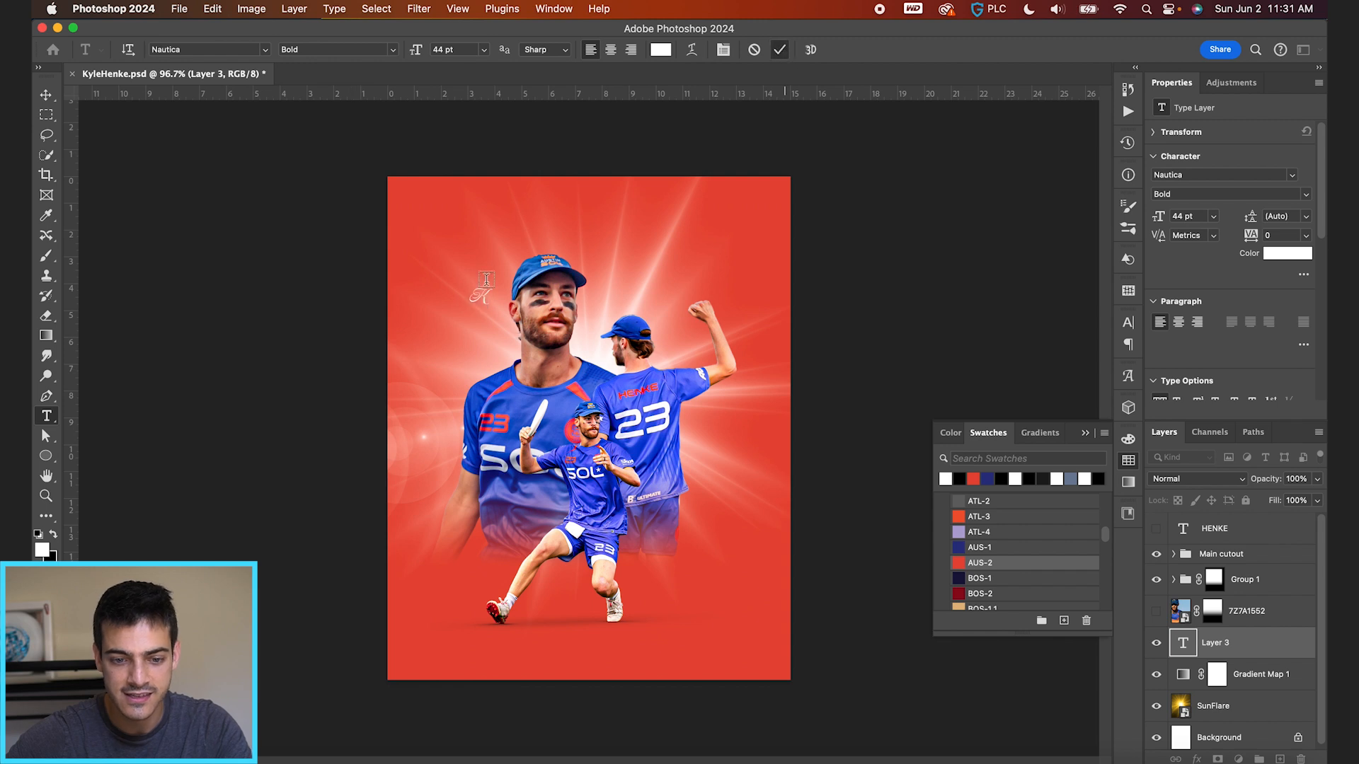
key("super+Return")
Scale the K up to about 632%, giving a text size of about 278 pt.
key("super+t")
left_click_drag(500, 277, 555, 223)
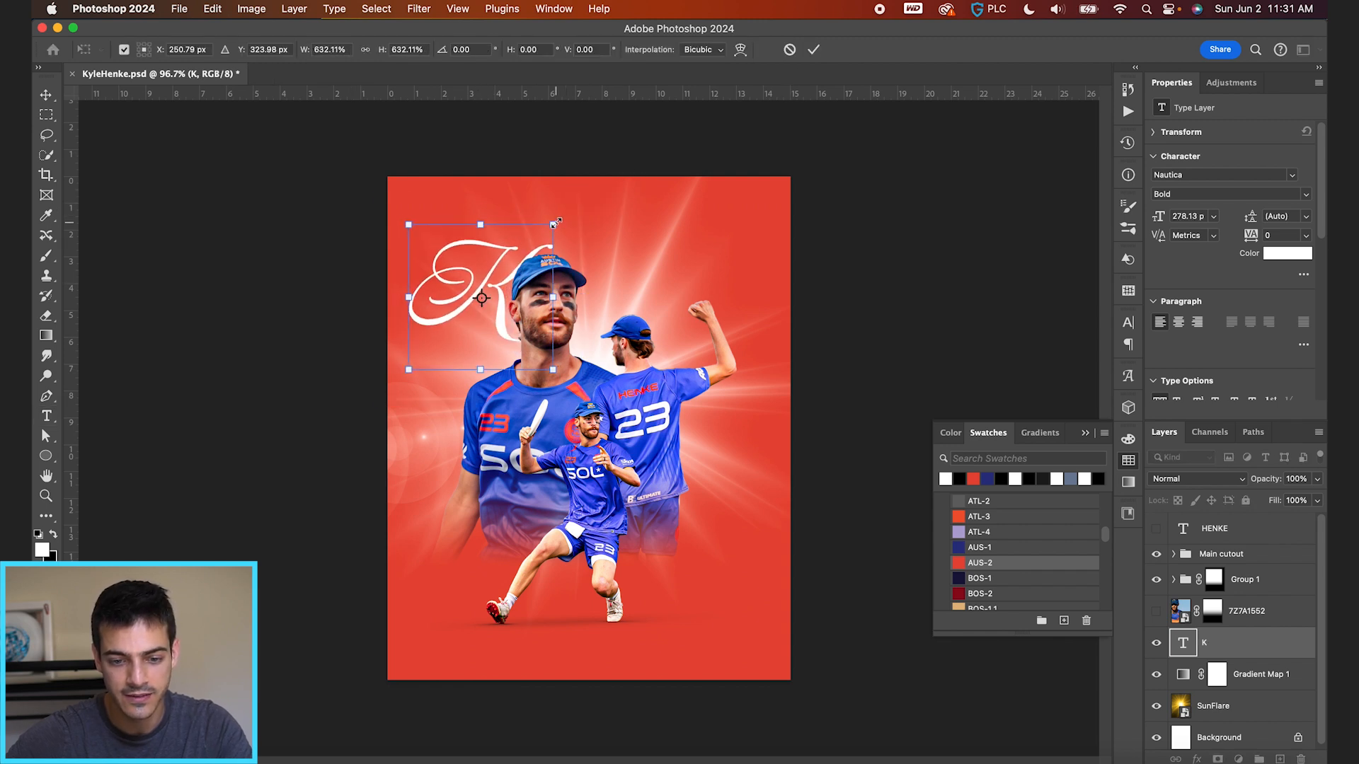
key("Return")
Hide the Main cutout and Group 1 player groups and shift the K slightly to the right.
left_click(1157, 579)
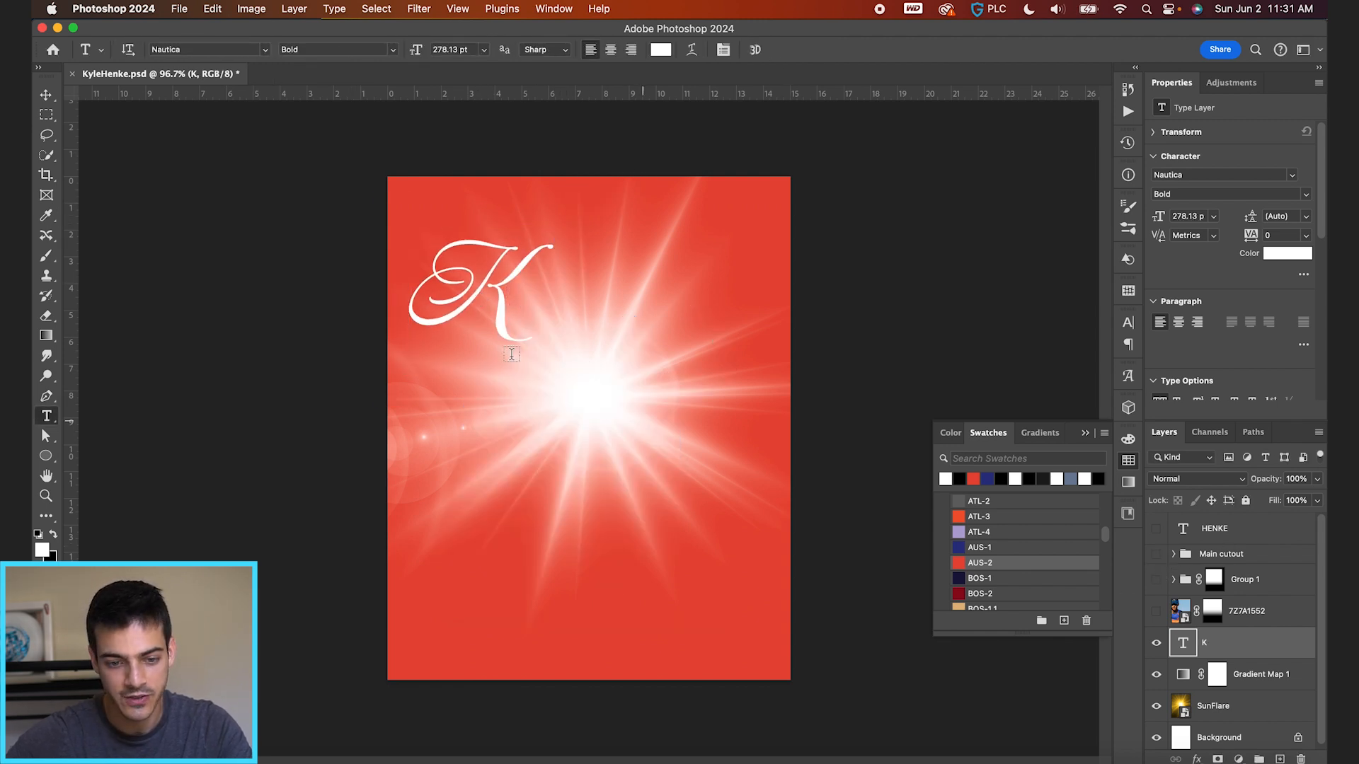
key("v")
left_click_drag(527, 336, 564, 339)
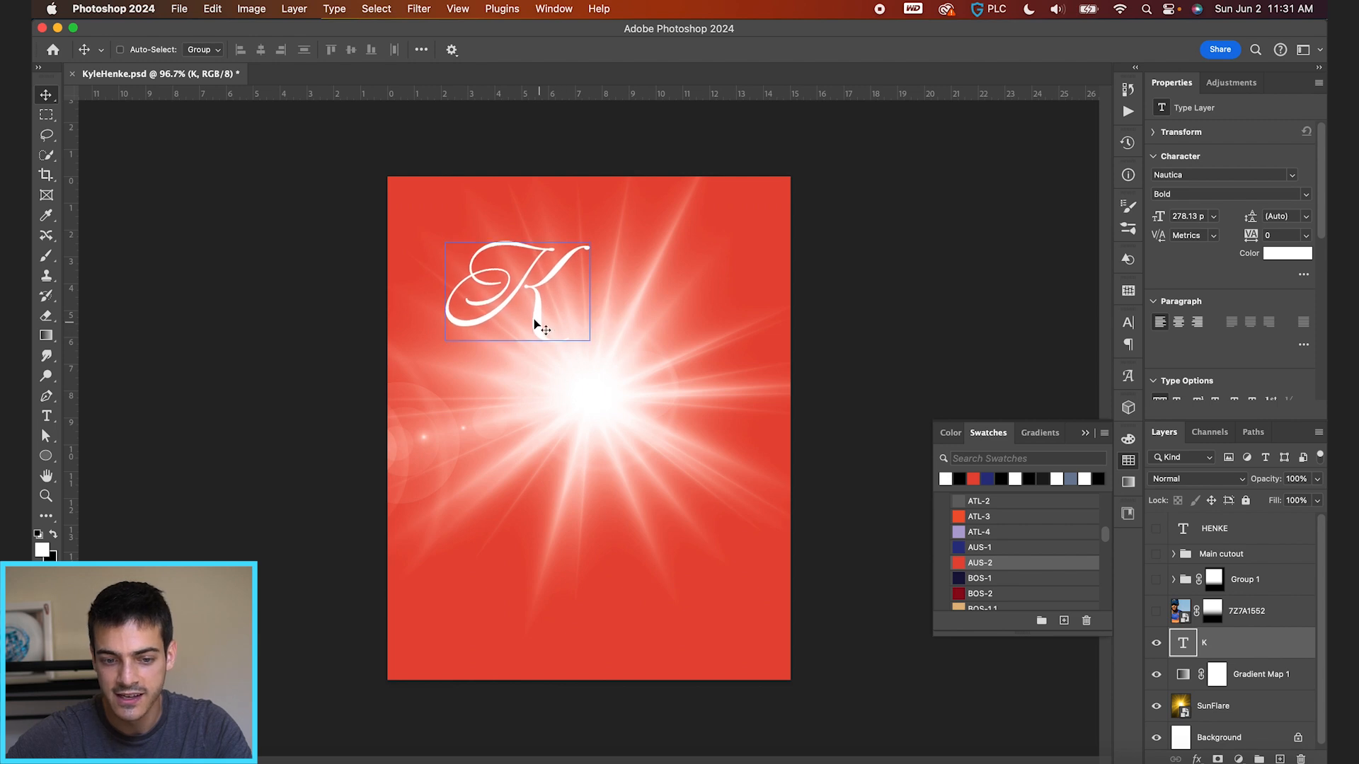
Duplicate the K text below the original and change the copy's letter to H.
key("t")
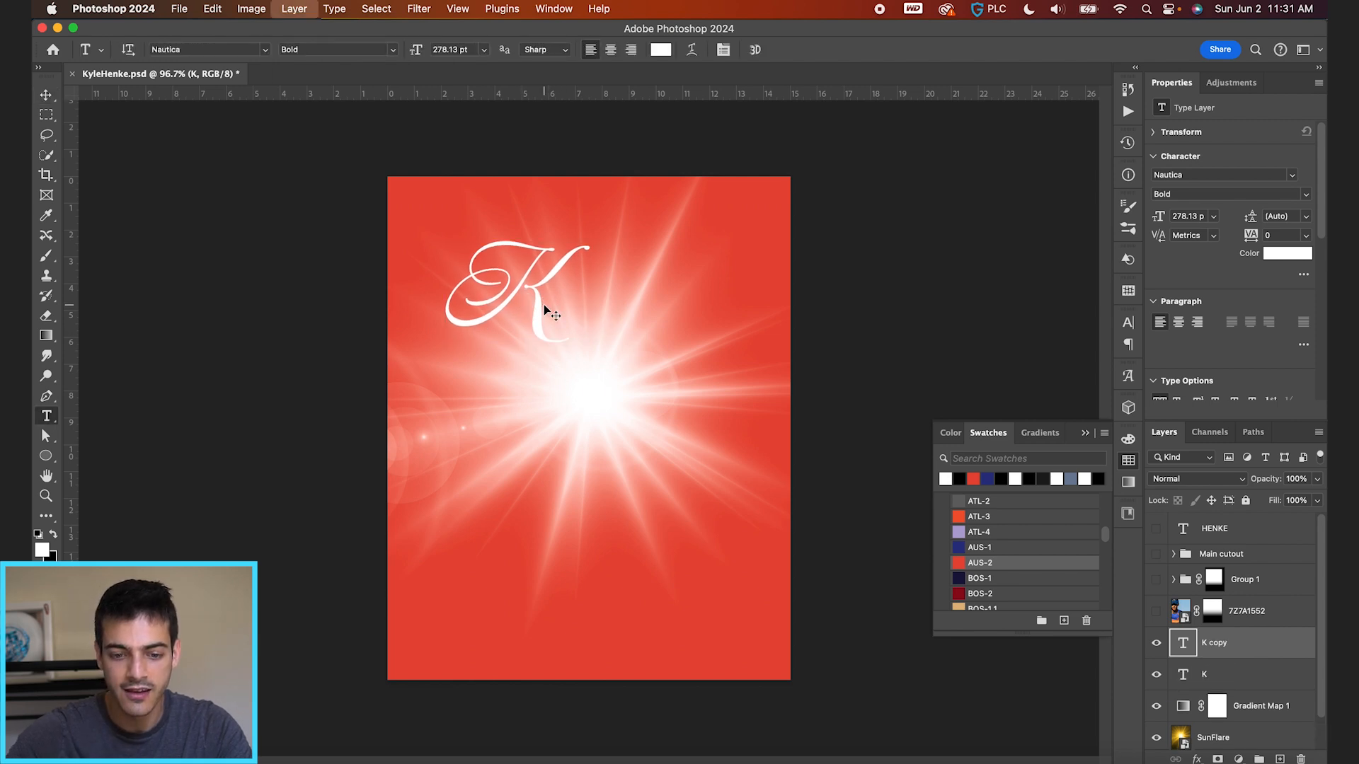
left_click_drag(547, 304, 543, 483)
left_click(543, 480)
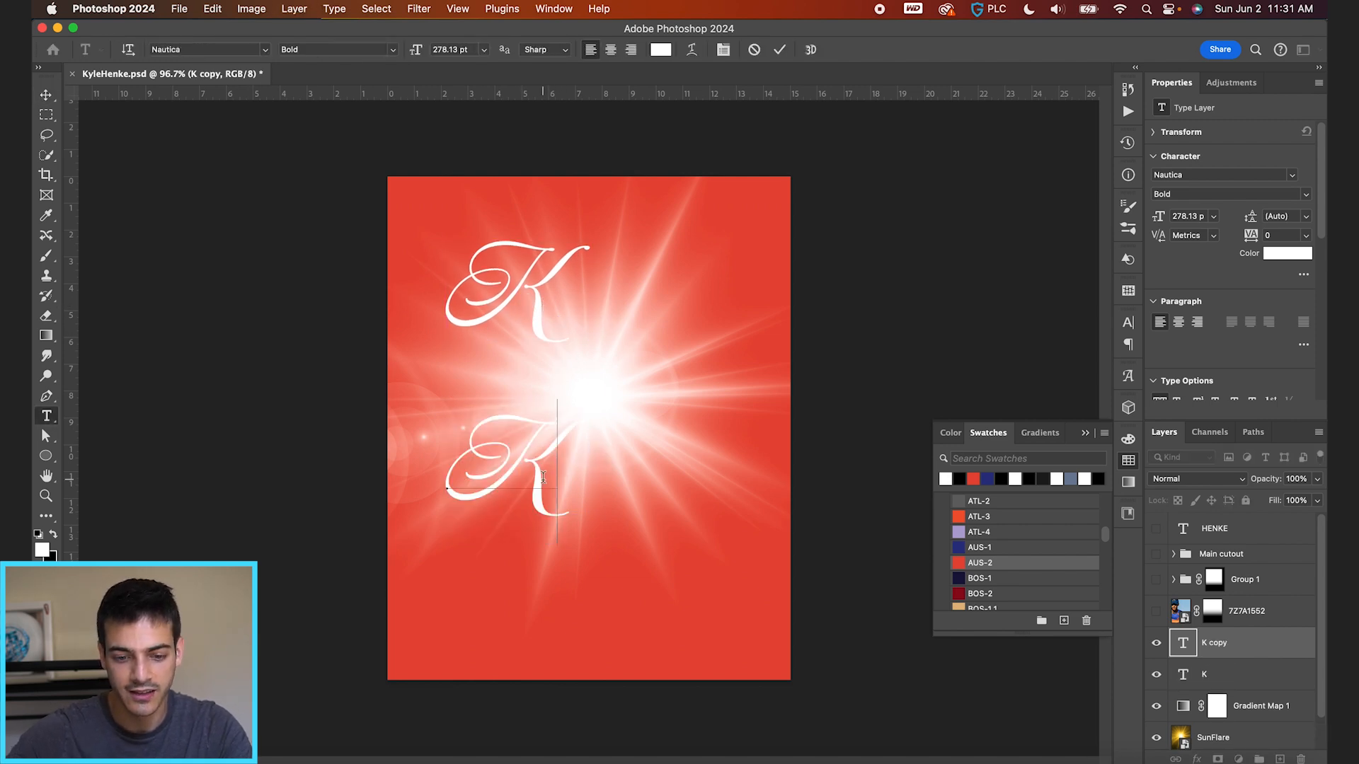
key("Delete")
type("H")
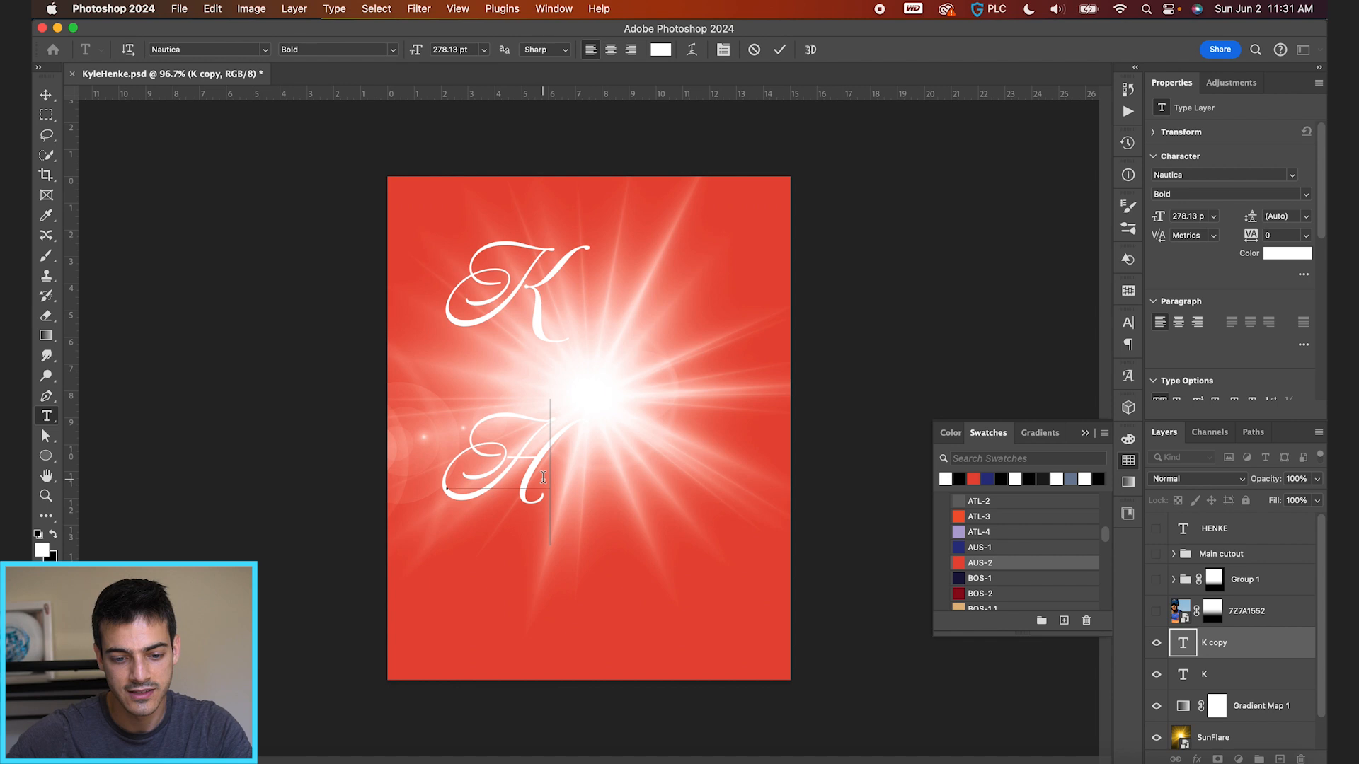
left_click(781, 53)
Move the H up beside the K so its swash loops around the K's lower stem.
key("v")
key("super+plus")
left_click_drag(514, 517, 649, 294)
scroll(649, 294, "down", 1)
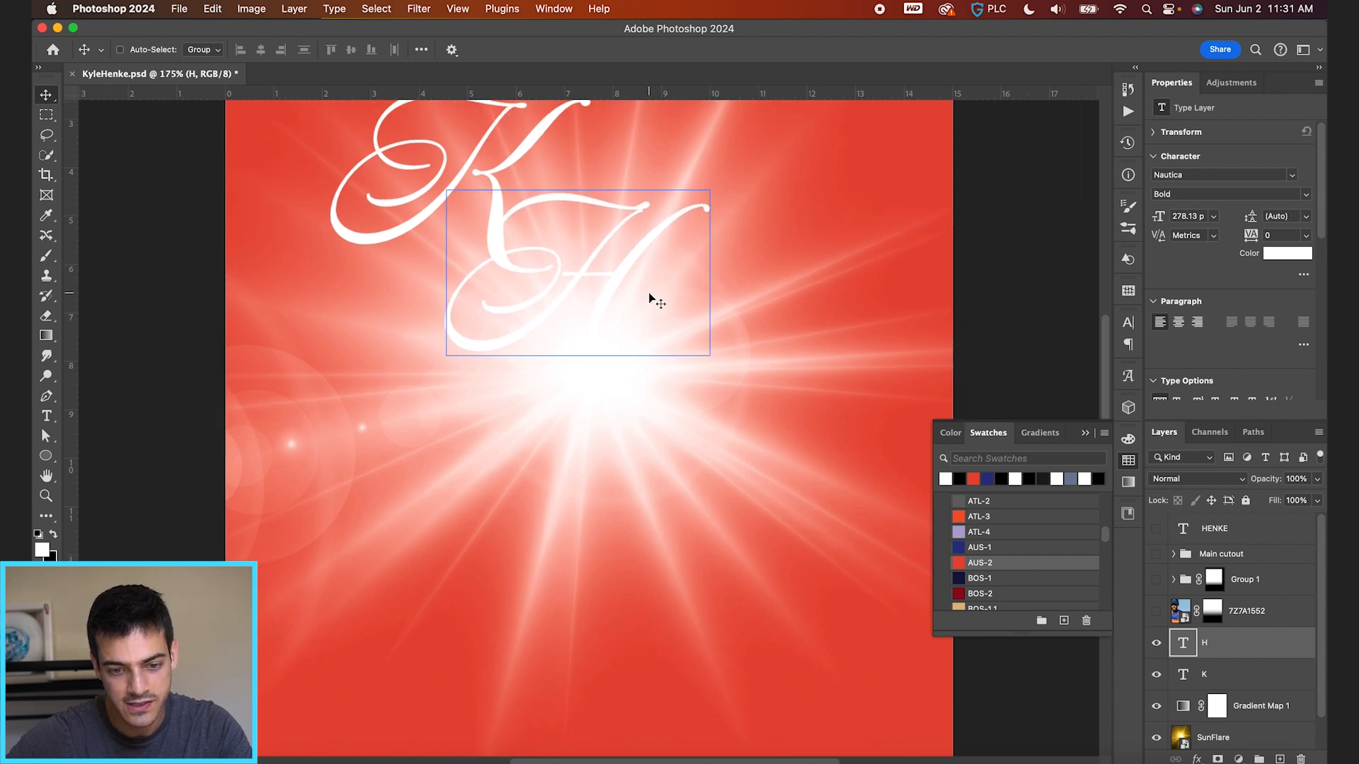
scroll(649, 294, "up", 5)
scroll(644, 297, "down", 4)
Move the K and H layers together down to the lower part of the canvas, clear of the flare's centre.
left_click(1158, 738)
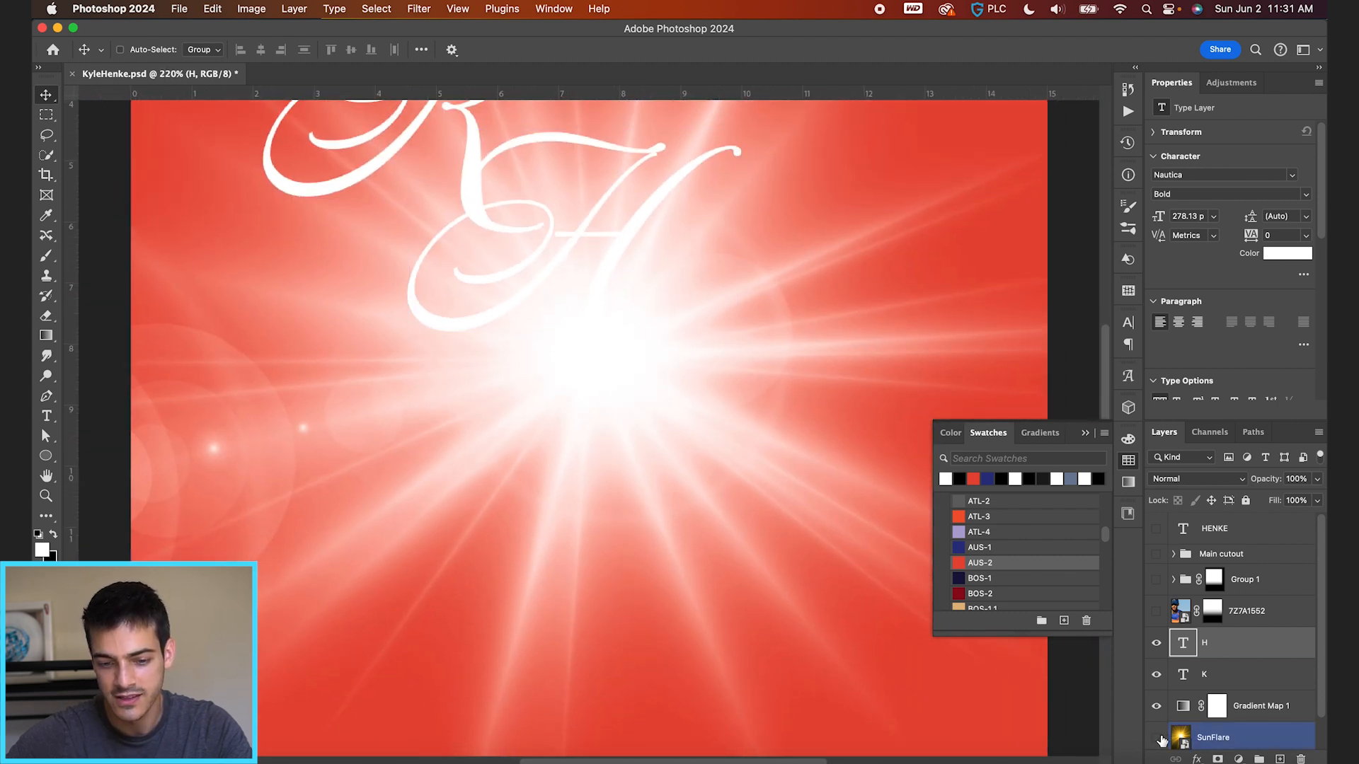
left_click(1157, 706)
left_click(1156, 707)
left_click(1156, 738)
left_click(1239, 673, "shift")
scroll(506, 438, "down", 4)
left_click_drag(506, 437, 729, 616)
scroll(729, 616, "up", 3)
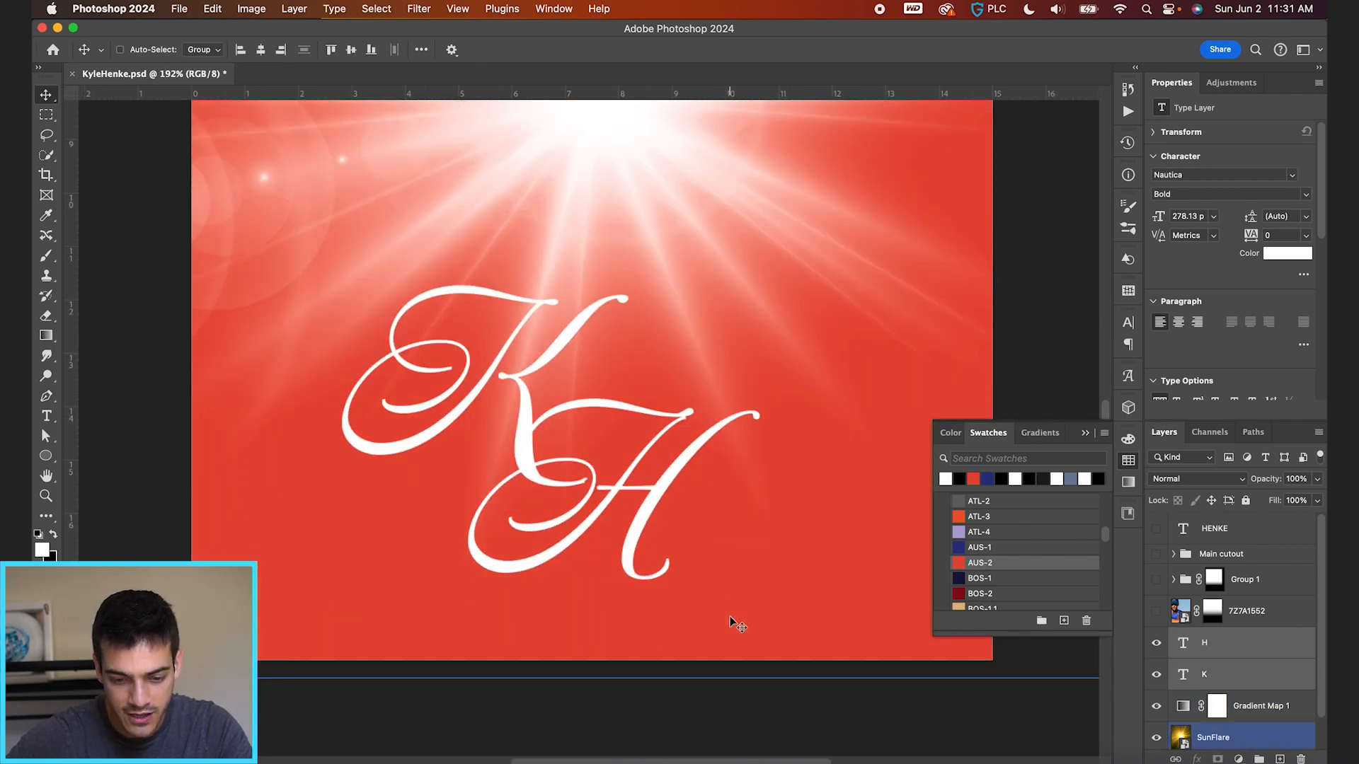
scroll(729, 616, "up", 2)
Nudge the H layer alone slightly left so it interlocks more tightly with the K.
left_click(1203, 644)
mouse_move(741, 562)
left_mouse_down()
mouse_move(773, 550)
mouse_move(731, 563)
left_mouse_up()
scroll(730, 563, "down", 2)
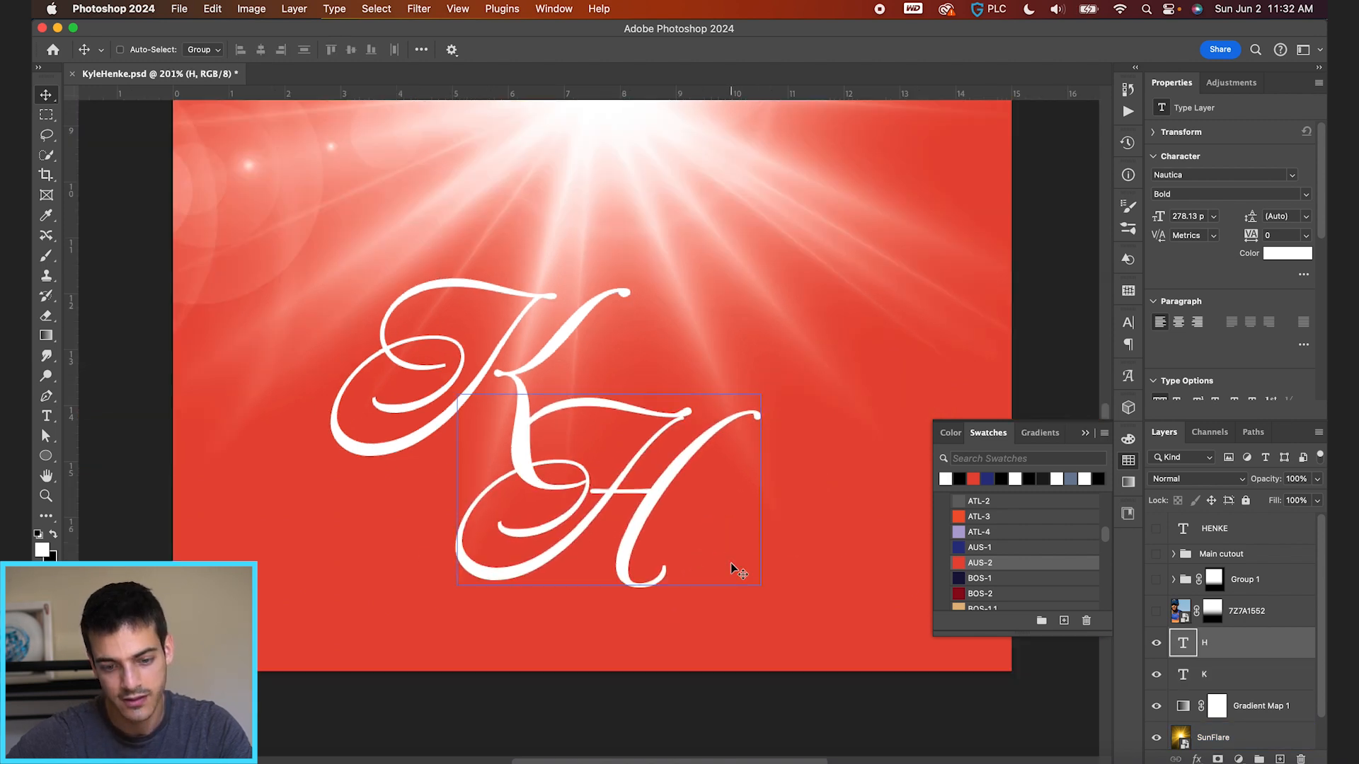
Group the H and K layers and name the group Initials.
scroll(730, 563, "down", 5)
left_click(1233, 678, "shift")
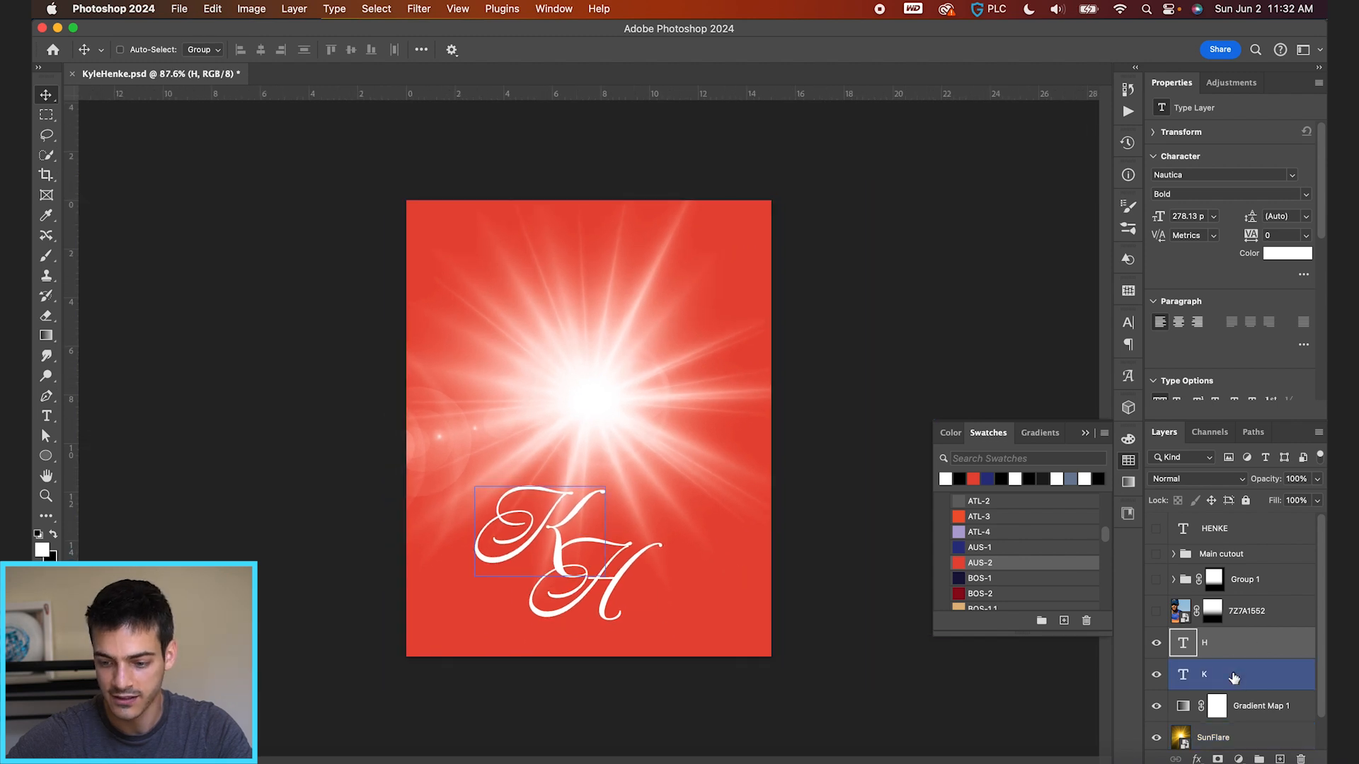
left_click(1259, 759)
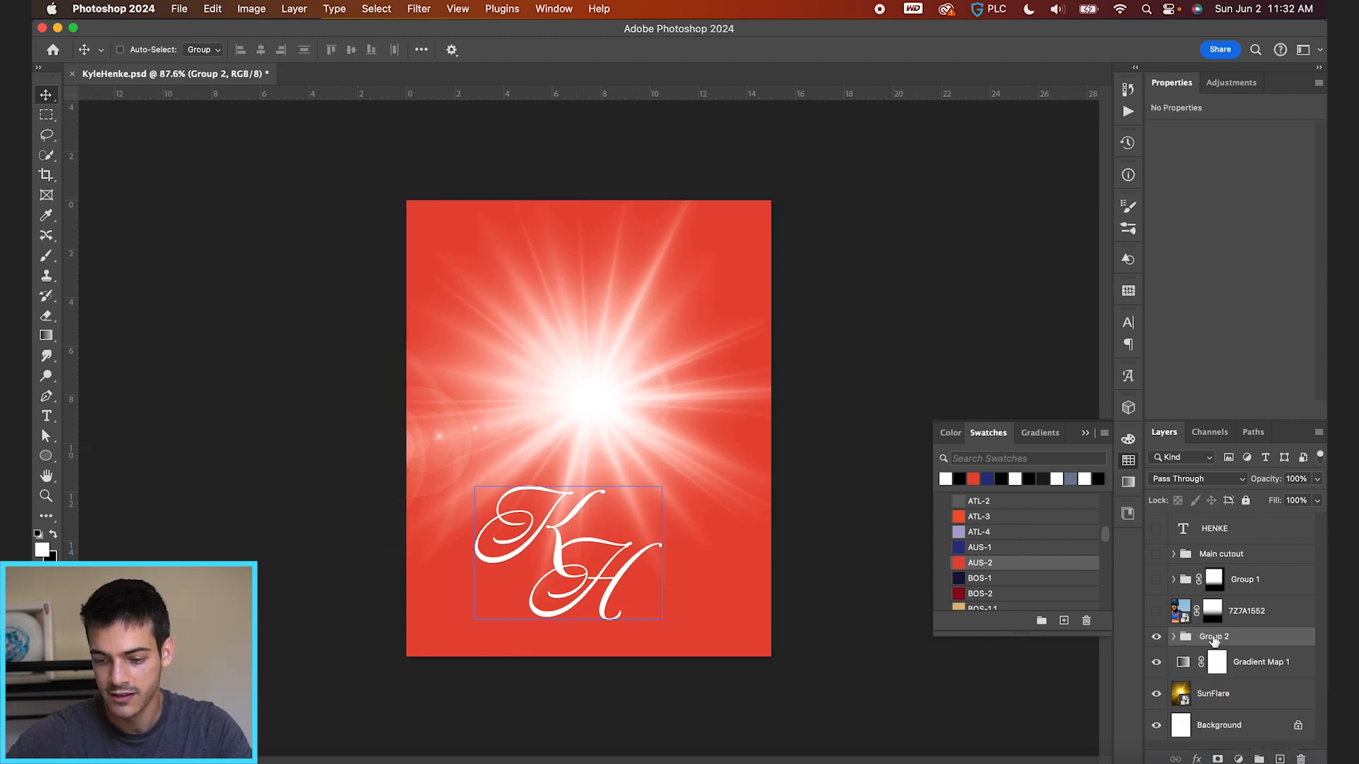
double_click(1214, 637)
type("Initials")
key("Return")
Enlarge the Initials group until the letters span the canvas width, and reposition it over the sun flare.
left_click(648, 474)
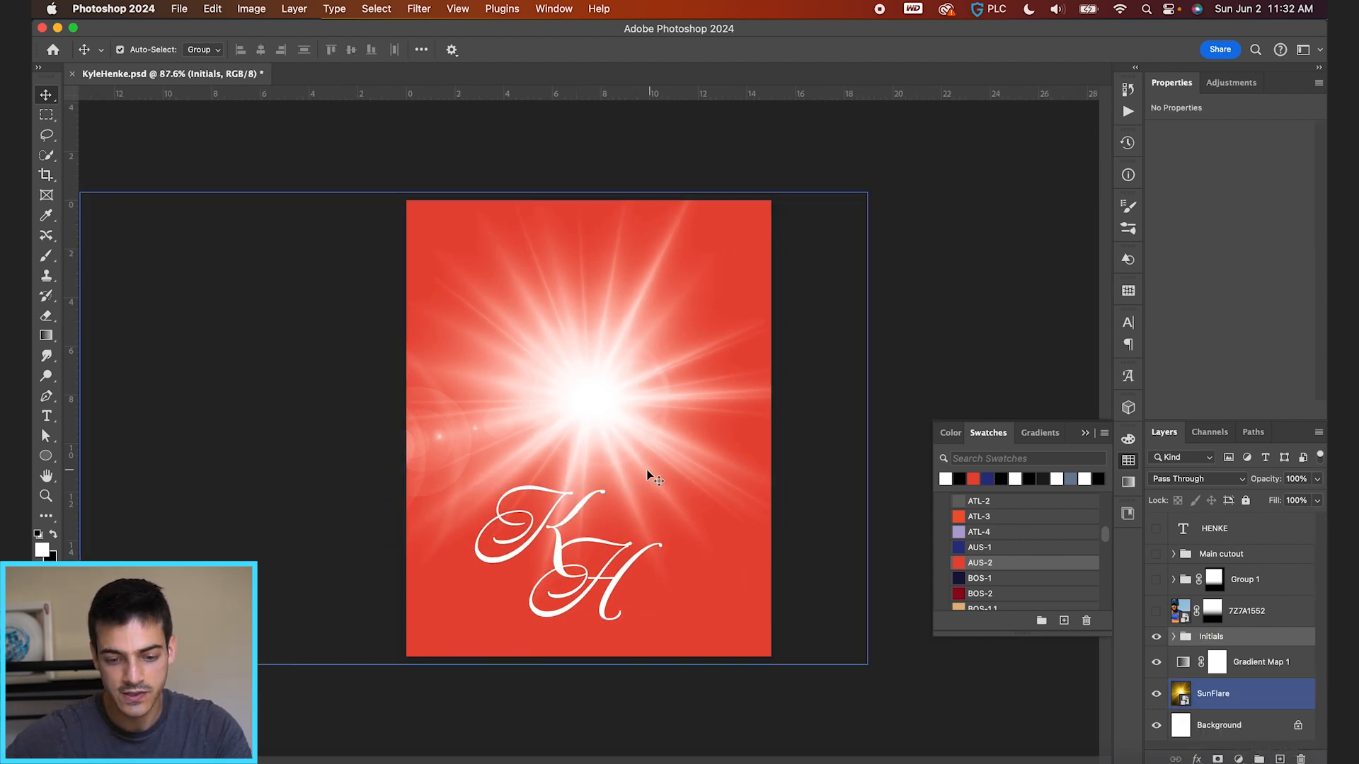
key("super+t")
left_click_drag(665, 482, 783, 378)
key("Return")
left_click_drag(665, 582, 686, 490)
scroll(685, 490, "up", 5)
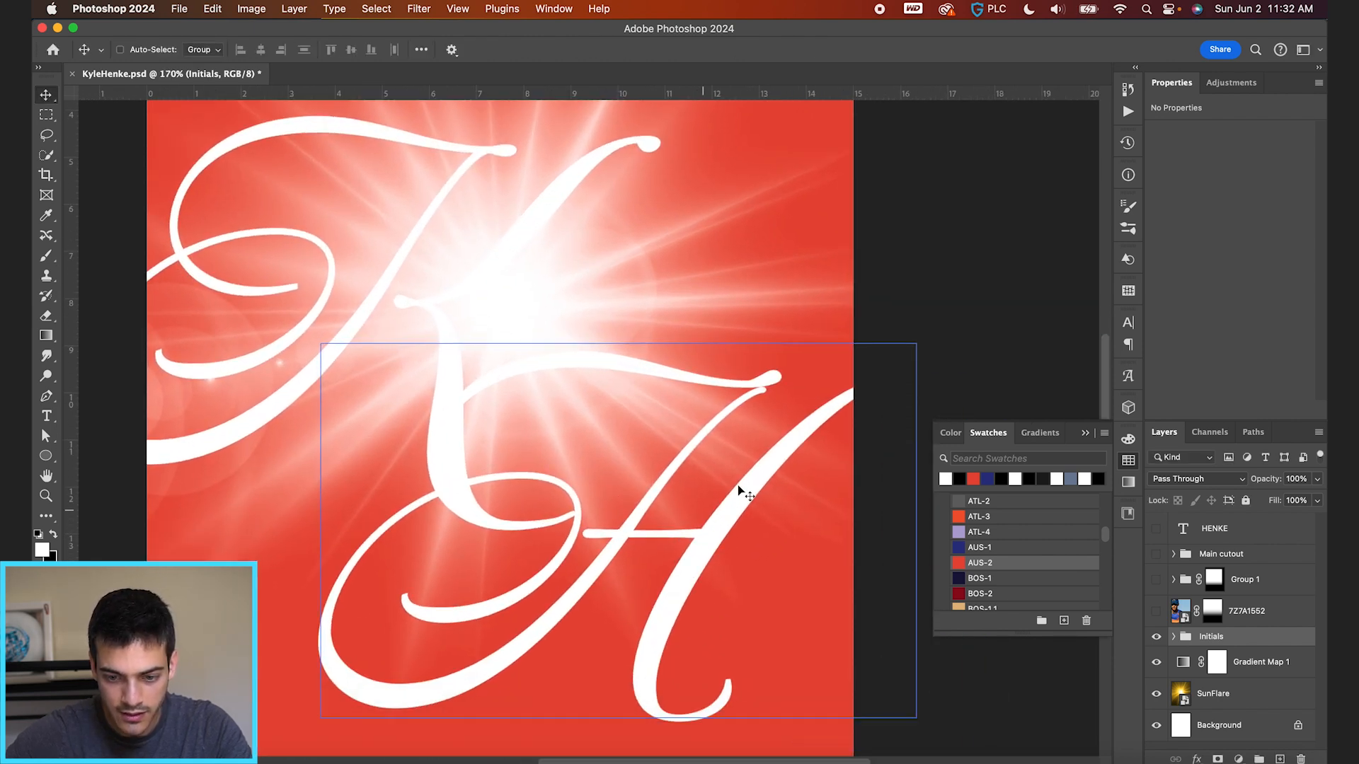
Add a layer mask to the H layer inside the Initials group.
left_click(1174, 636)
left_click(1194, 659)
left_click(1217, 759)
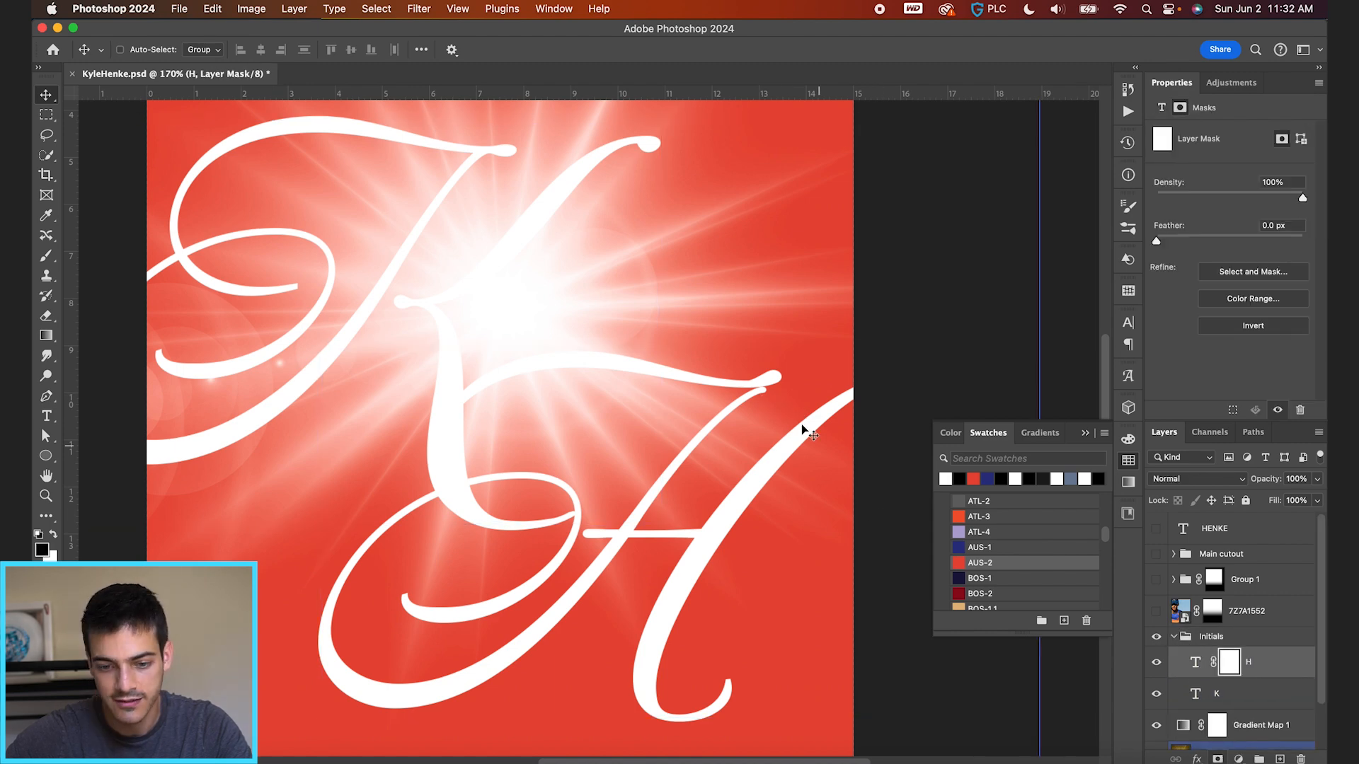
scroll(803, 431, "up", 3)
scroll(803, 431, "right", 3)
scroll(796, 443, "up", 2)
Set up the Brush tool for masking with a size of 20 px and 100% flow.
key("b")
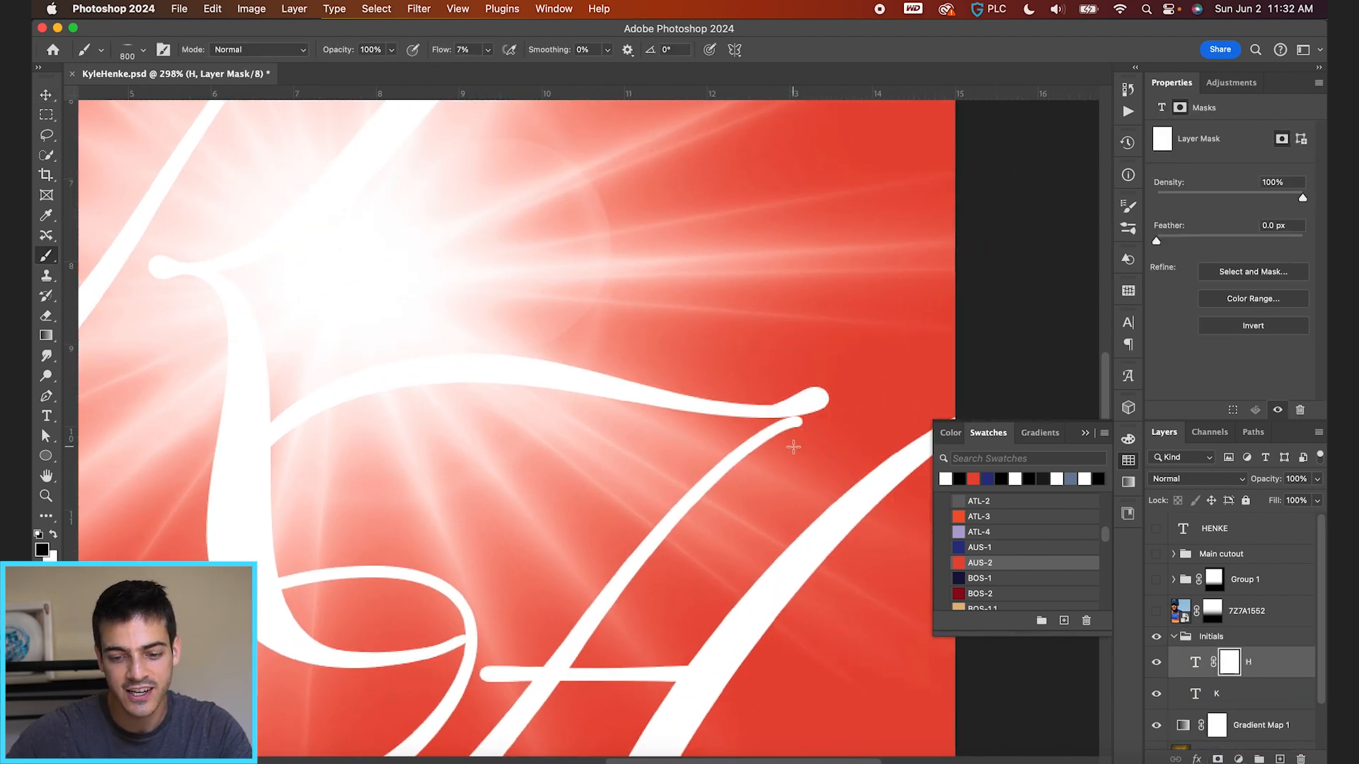
key("bracketleft")
key("bracketleft")
key("bracketleft")
key("bracketleft")
key("bracketleft")
key("bracketleft")
key("bracketleft")
key("bracketleft")
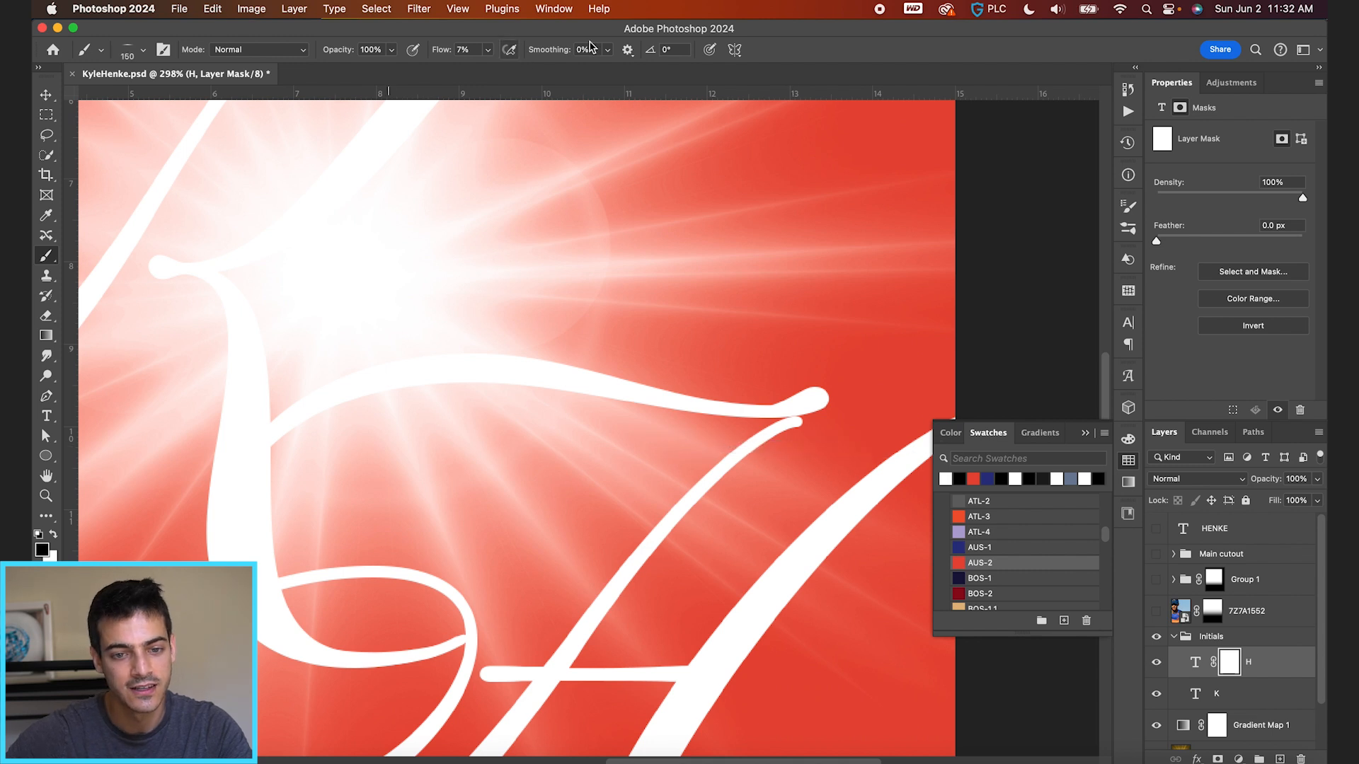
left_click(489, 51)
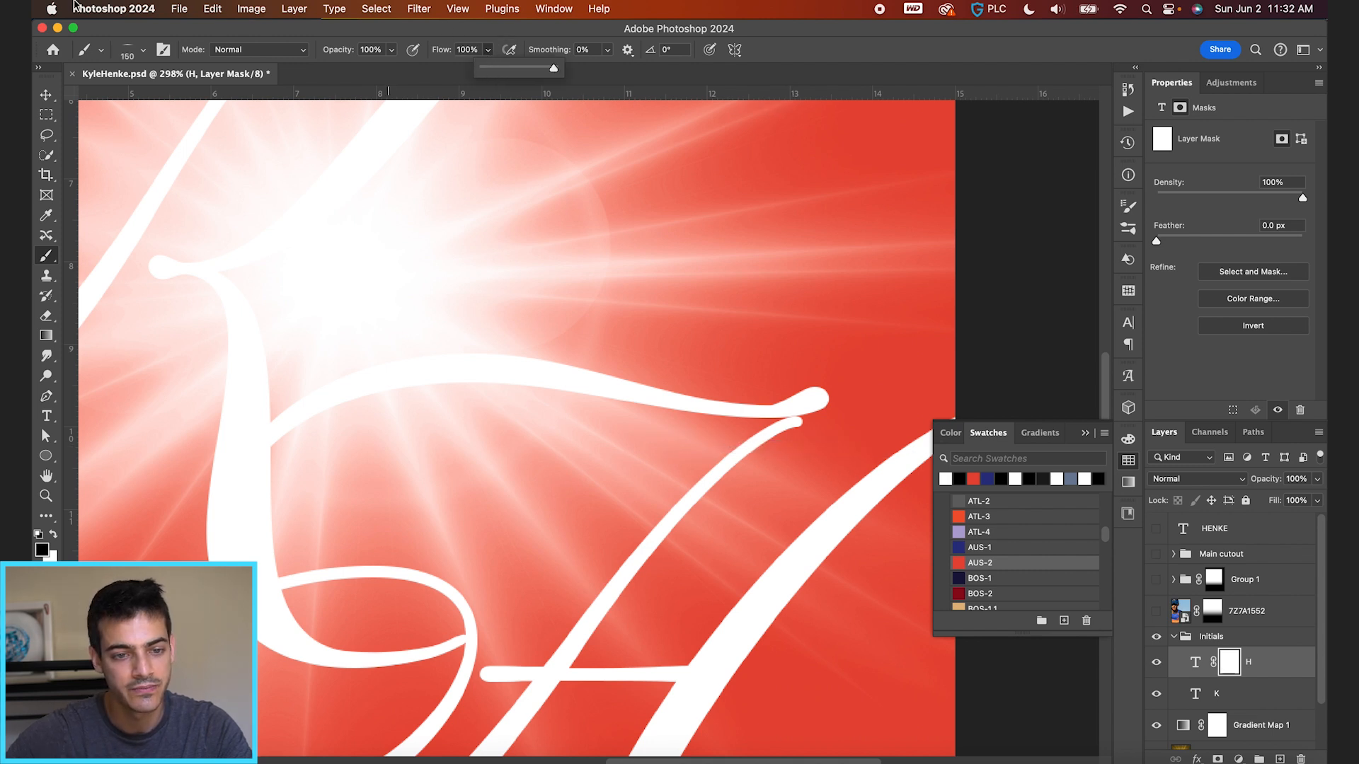
left_click(139, 52)
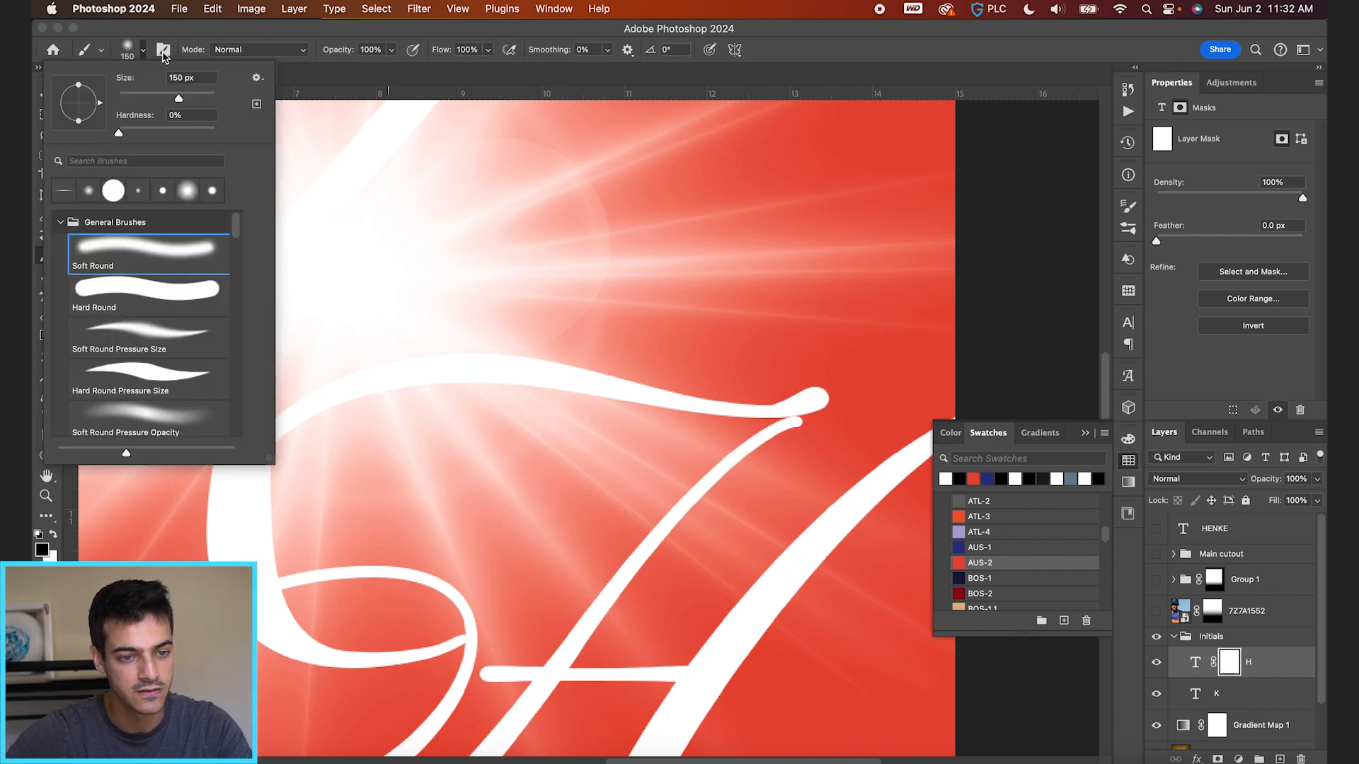
left_click(143, 57)
mouse_move(805, 418)
left_mouse_down("ctrl+alt")
mouse_move(795, 418)
mouse_move(813, 436)
left_mouse_up("ctrl+alt")
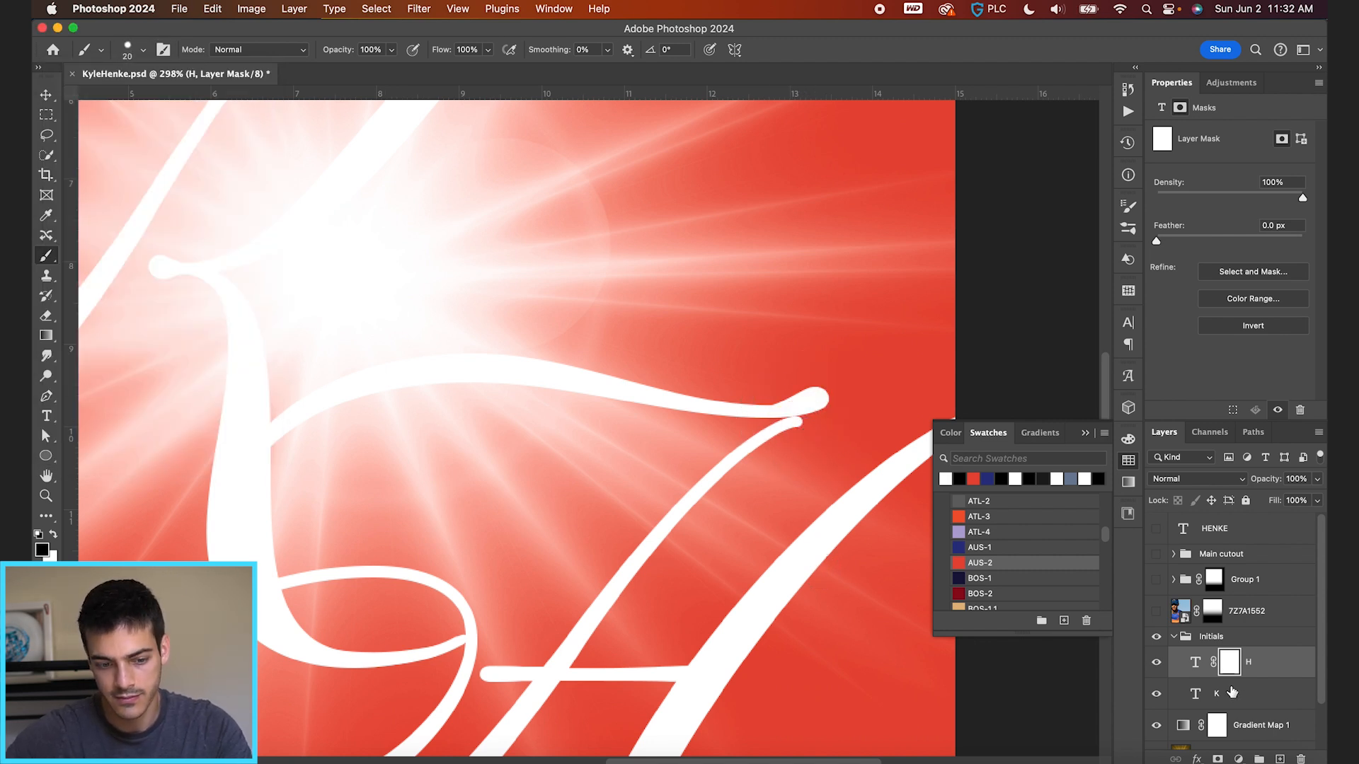
Examine where the K and H overlap by hiding and showing the K layer.
scroll(744, 527, "down", 3)
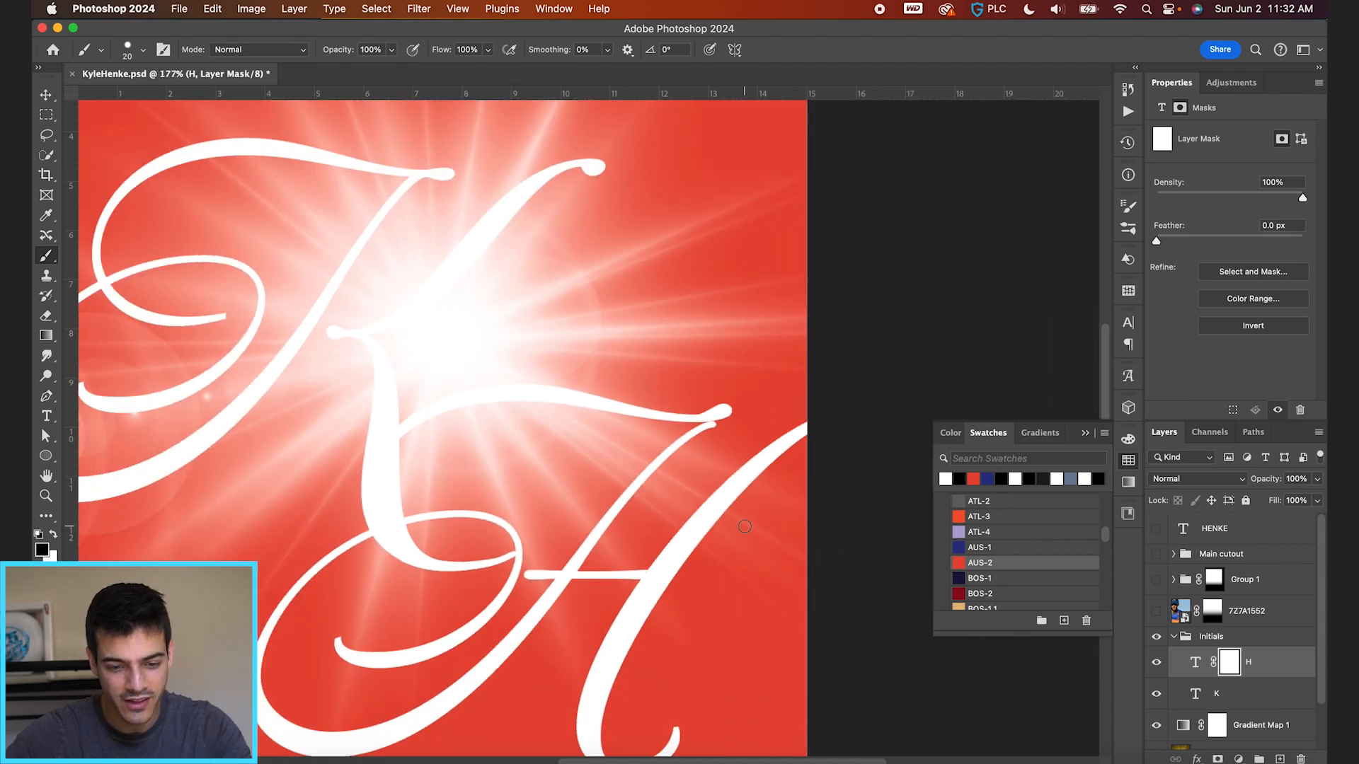
scroll(745, 526, "down", 2)
left_click(1157, 692)
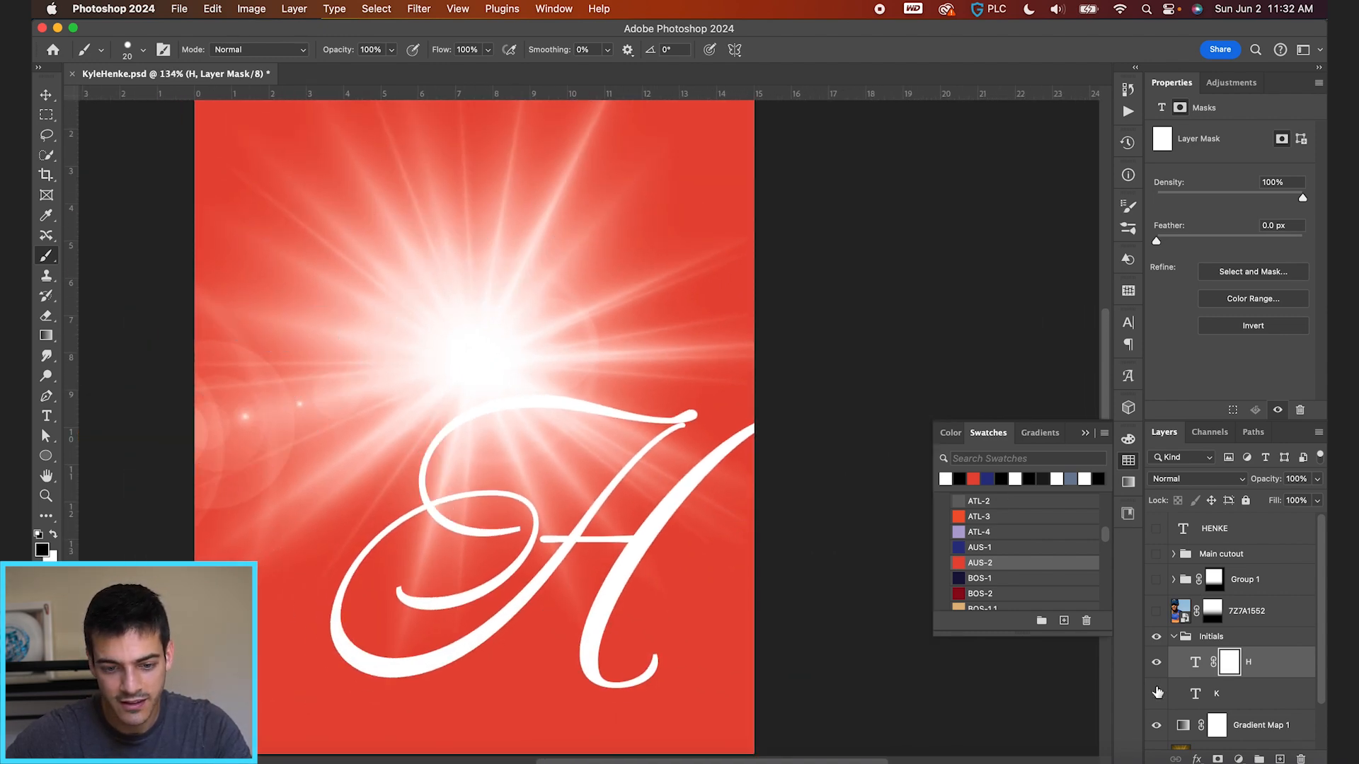
left_click(1157, 695)
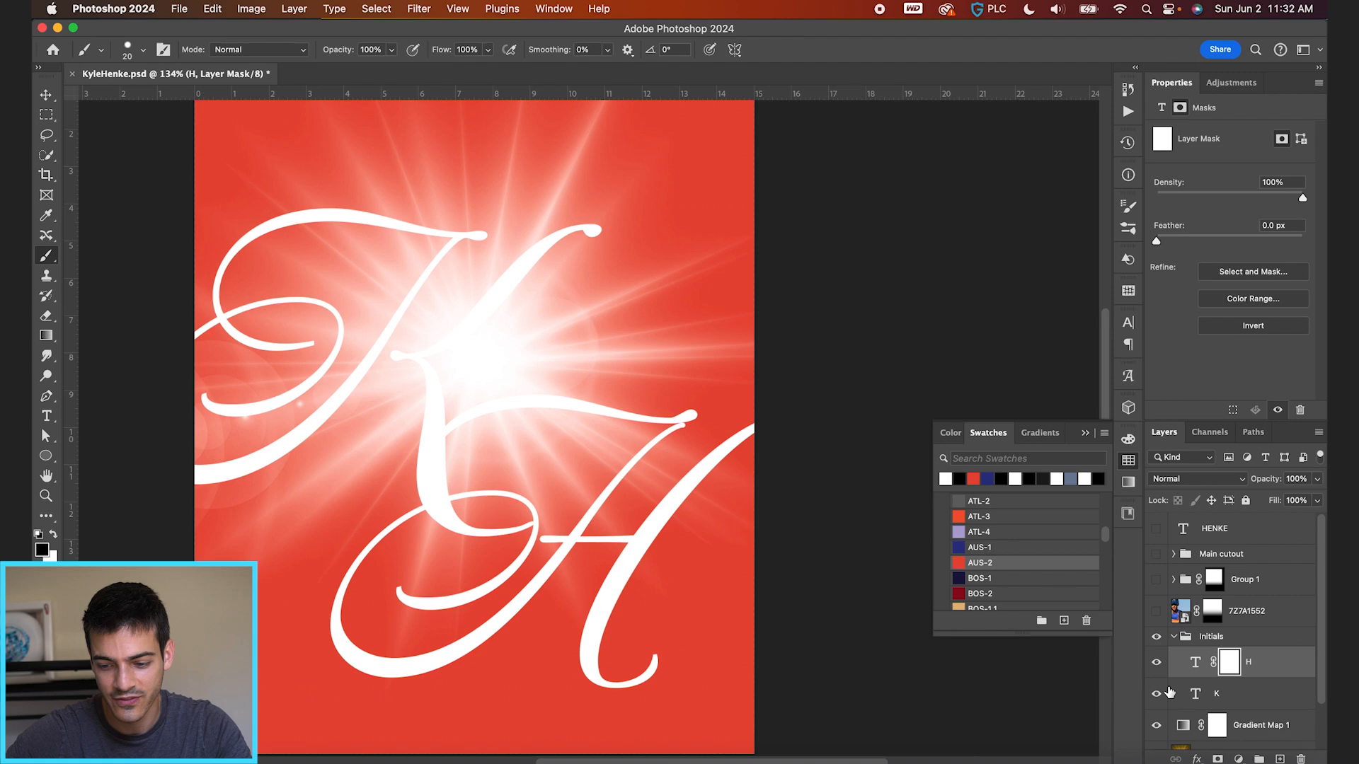
Mask out the upper tip of the H's thin stem so it clears the curved flourish above it.
scroll(630, 393, "up", 5)
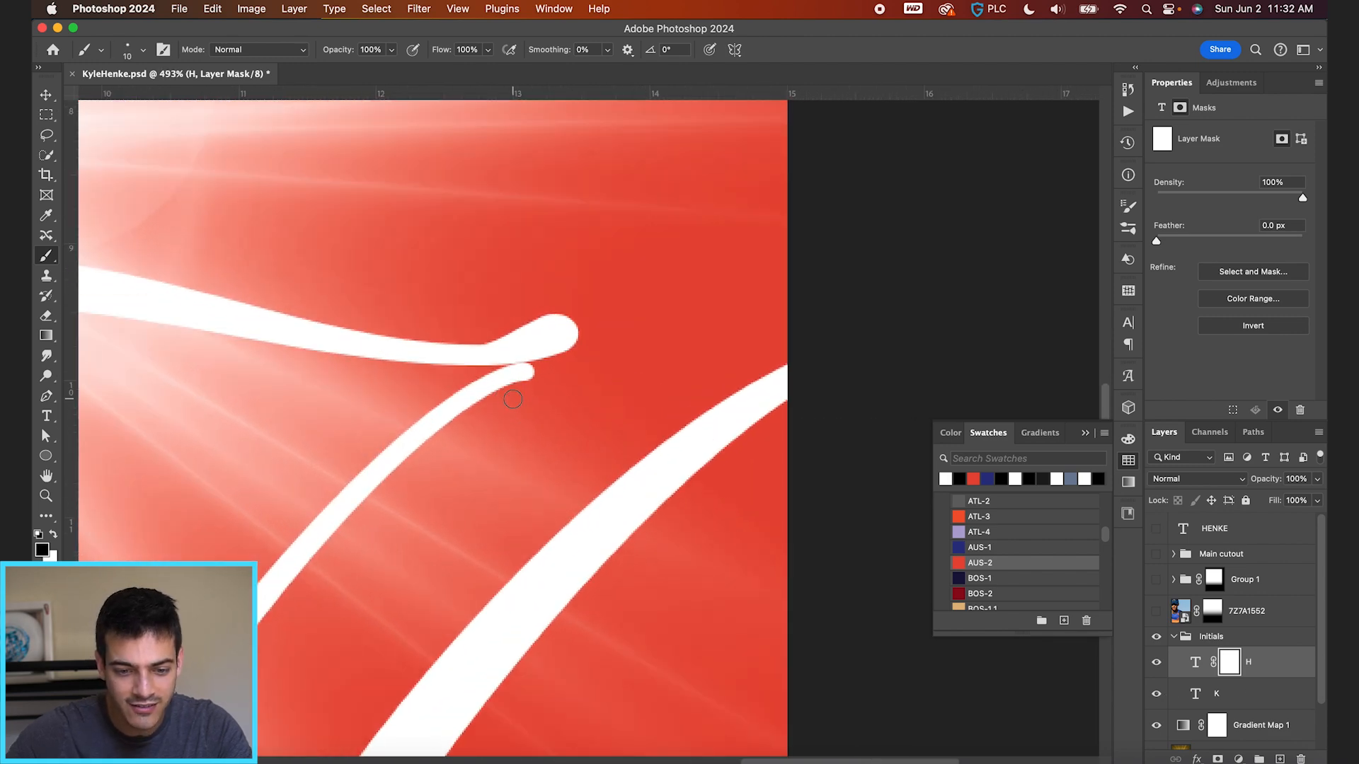
scroll(513, 399, "up", 3)
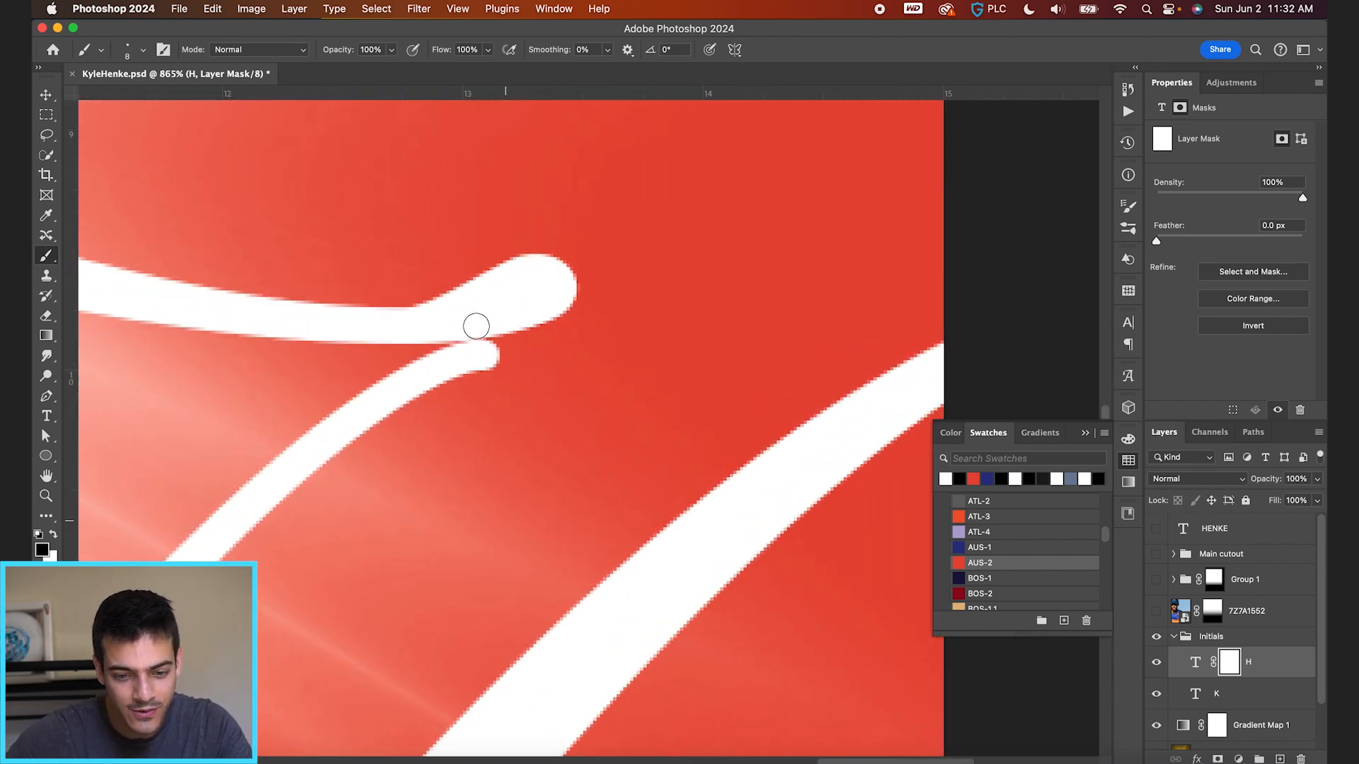
left_click_drag(470, 354, 431, 361)
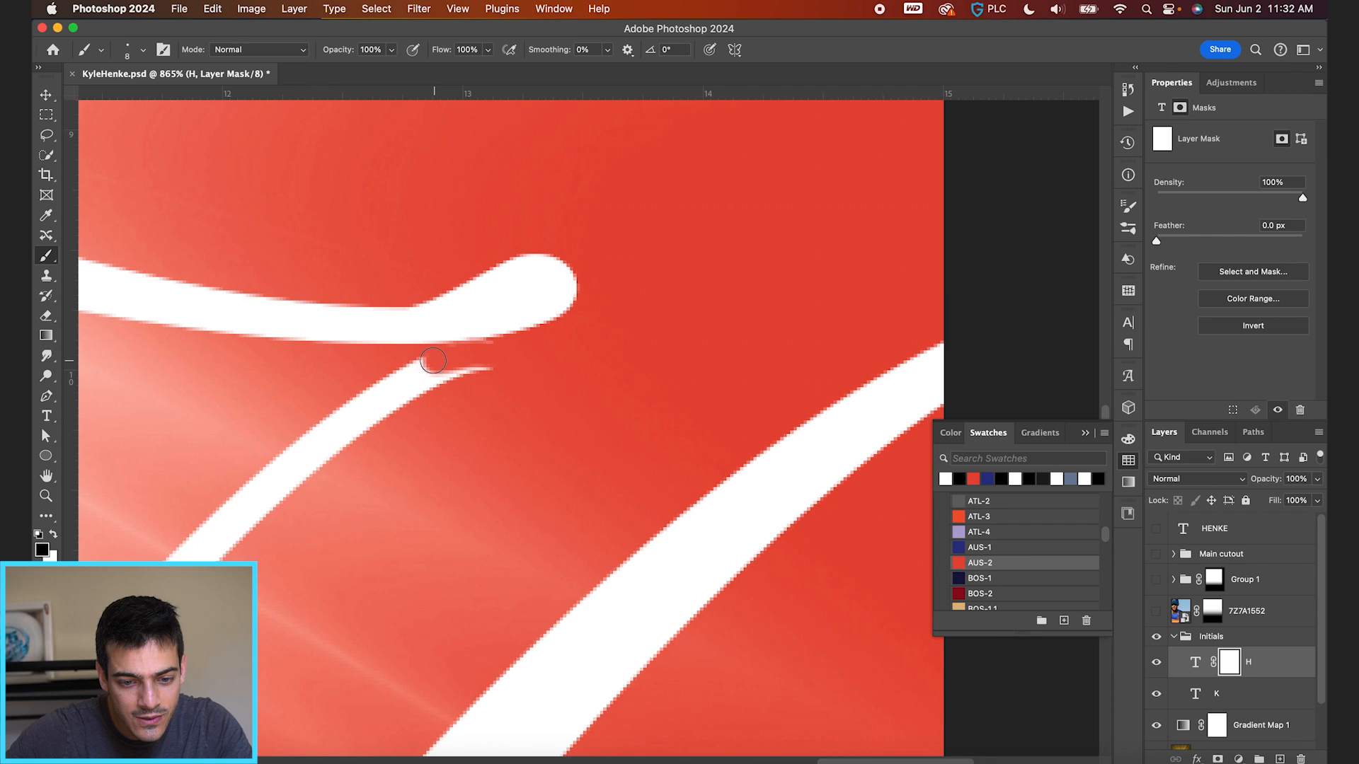
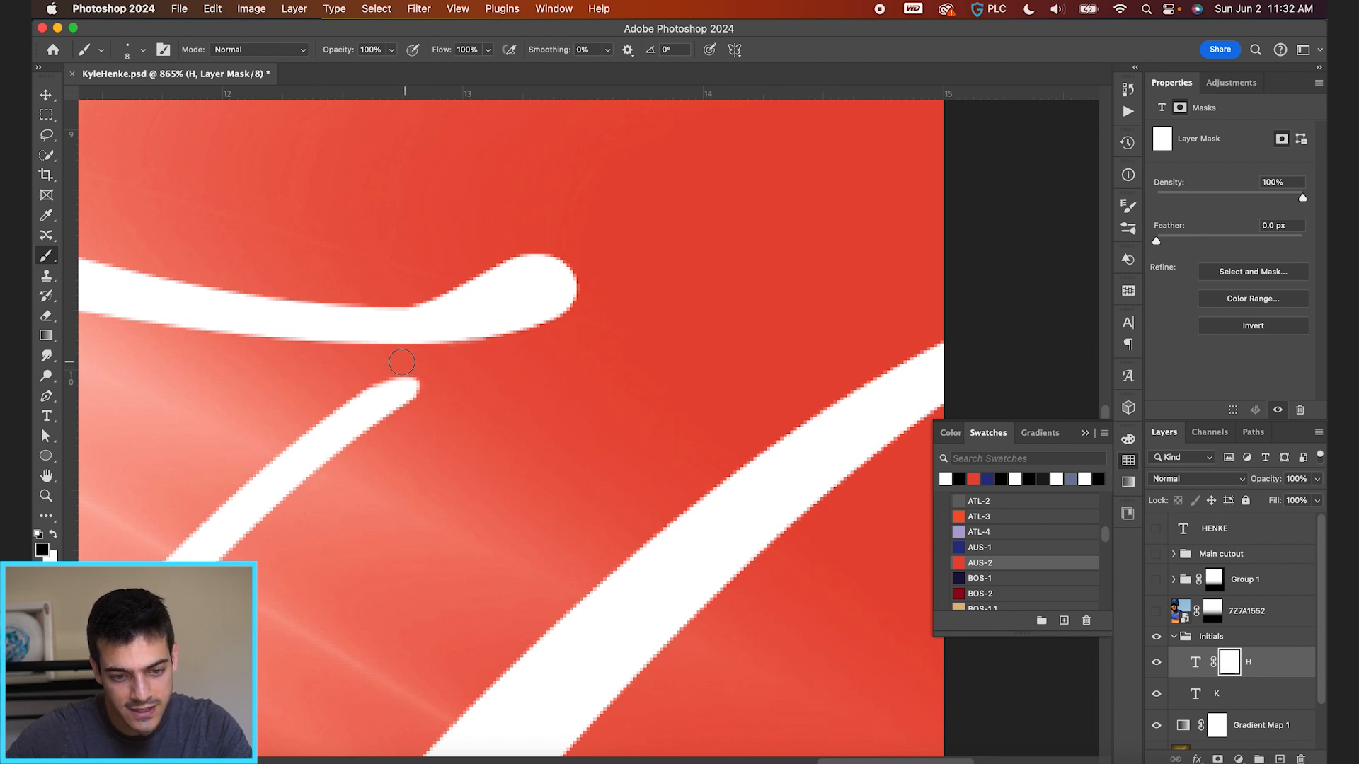
key("v")
key("super+0")
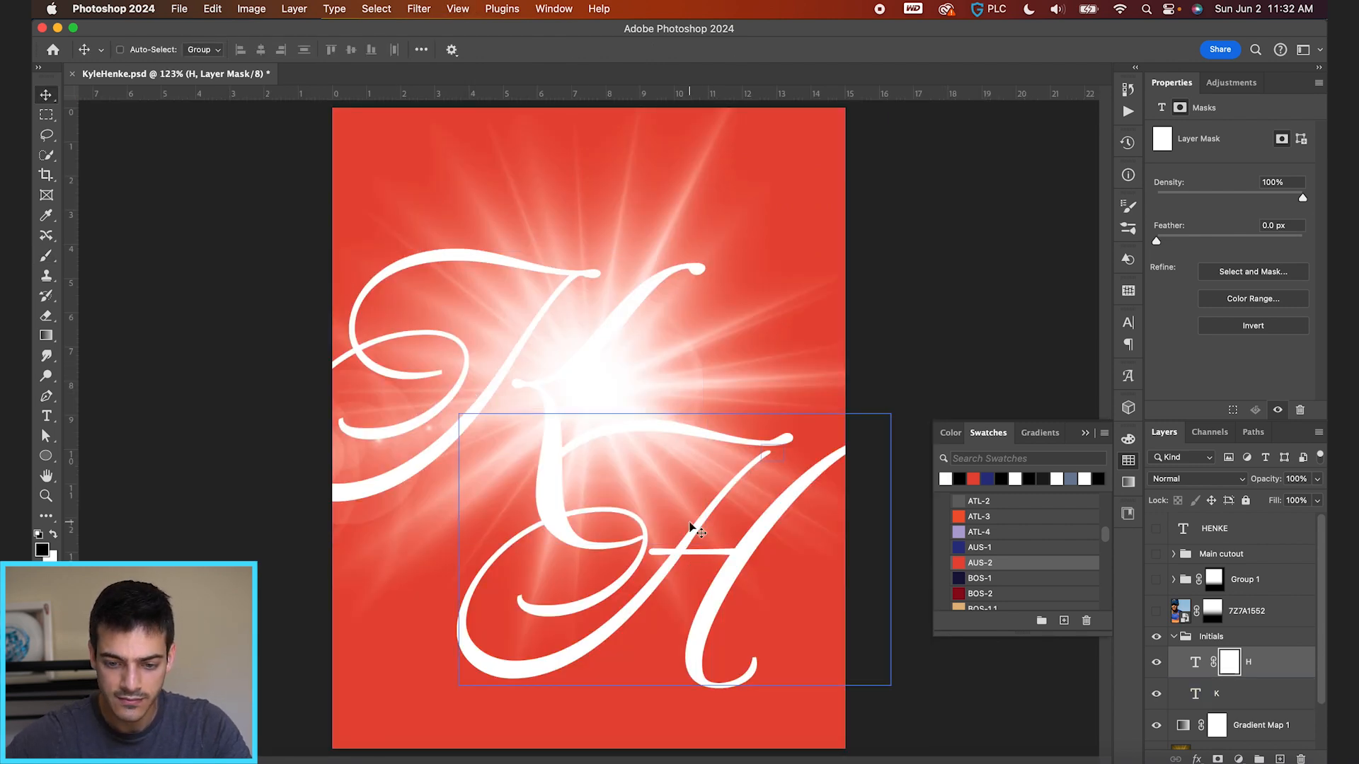
Collapse the Initials group and show the Group 1 and Main cutout groups.
scroll(719, 488, "down", 4)
left_click(1175, 638)
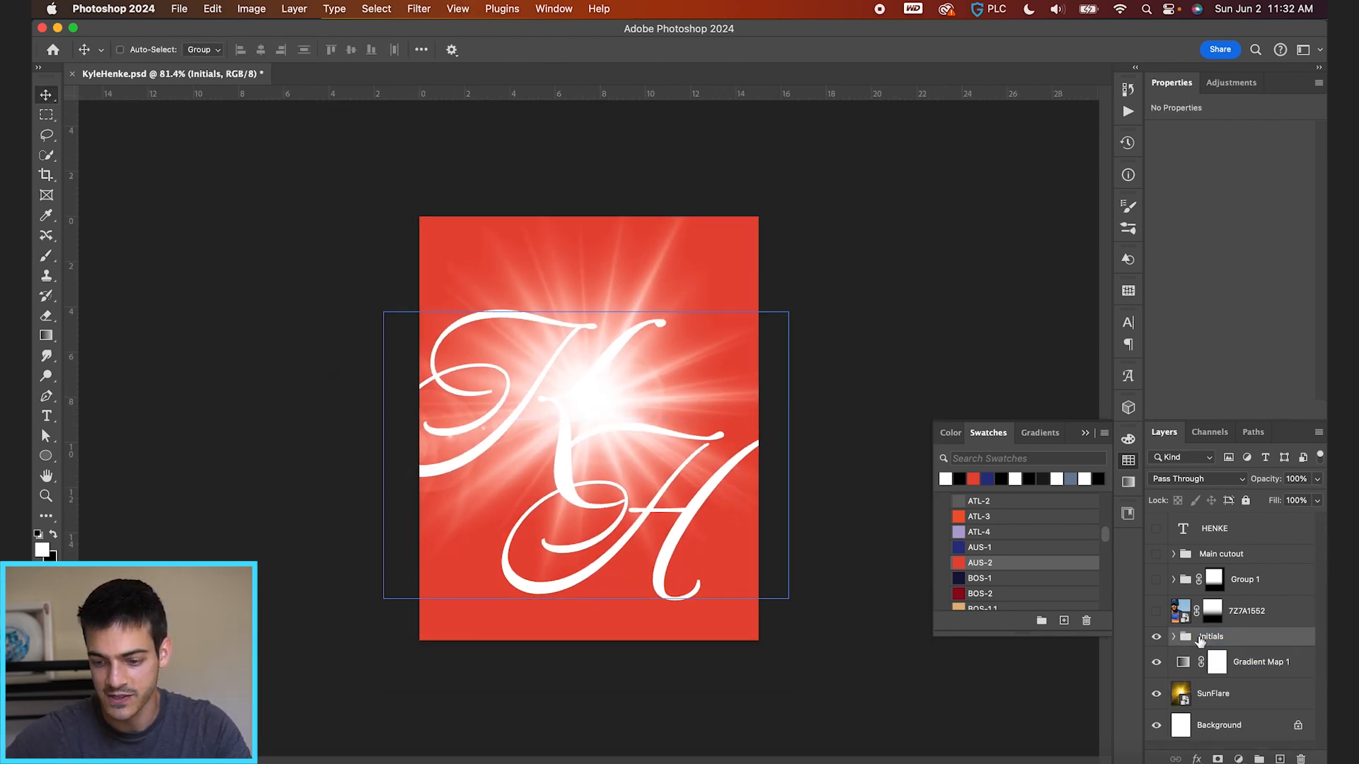
left_click(1157, 580)
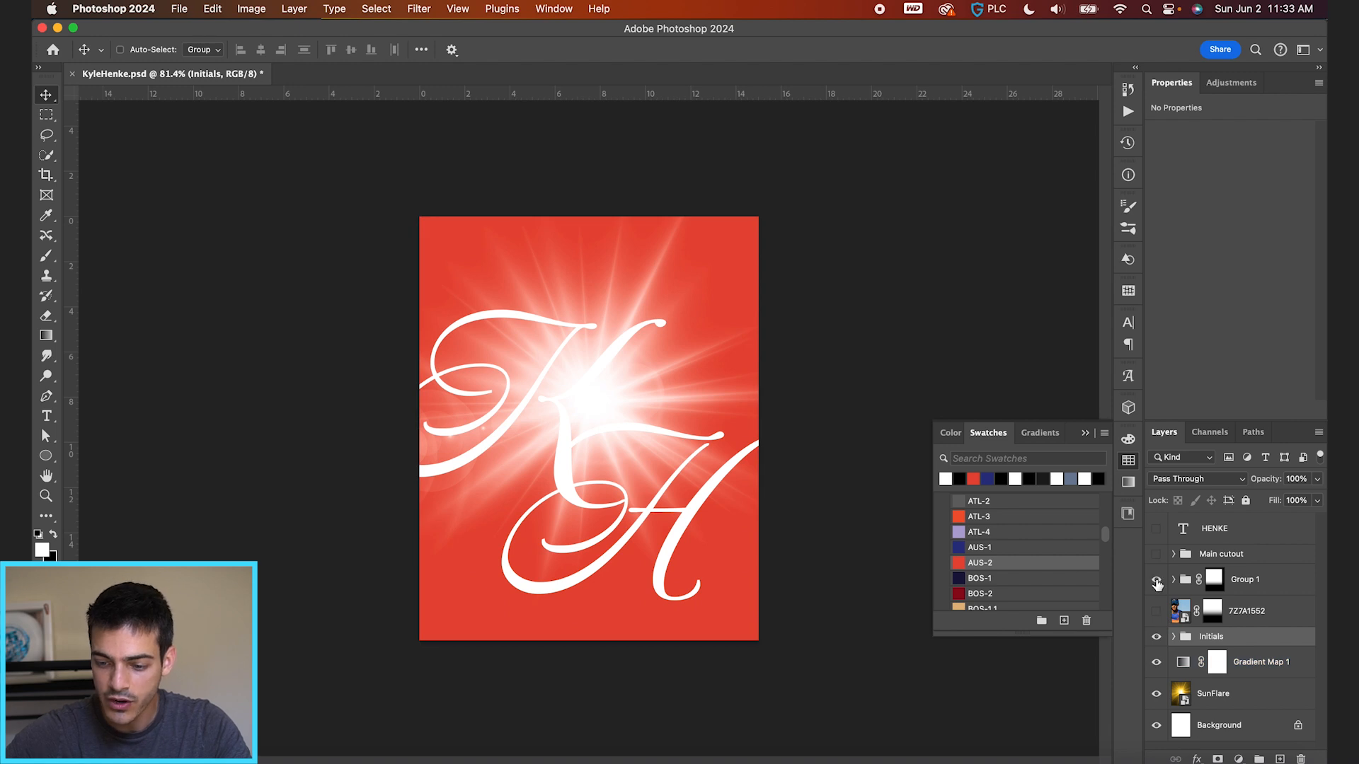
left_click(1157, 554)
Move the Initials group up behind the players and enlarge it to span the poster's width.
left_click_drag(728, 521, 761, 445)
key("ctrl+t")
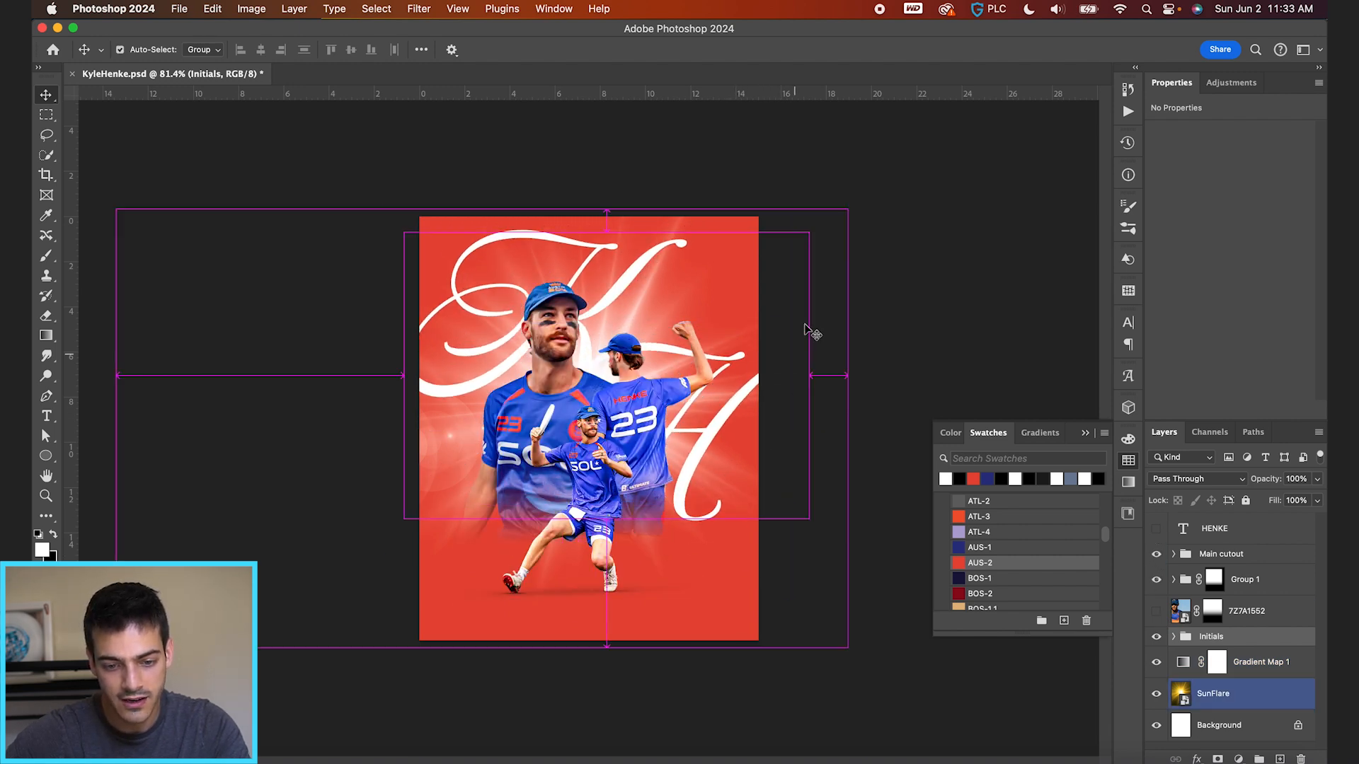
left_click_drag(809, 231, 852, 201)
key("Return")
left_click(783, 431, "ctrl")
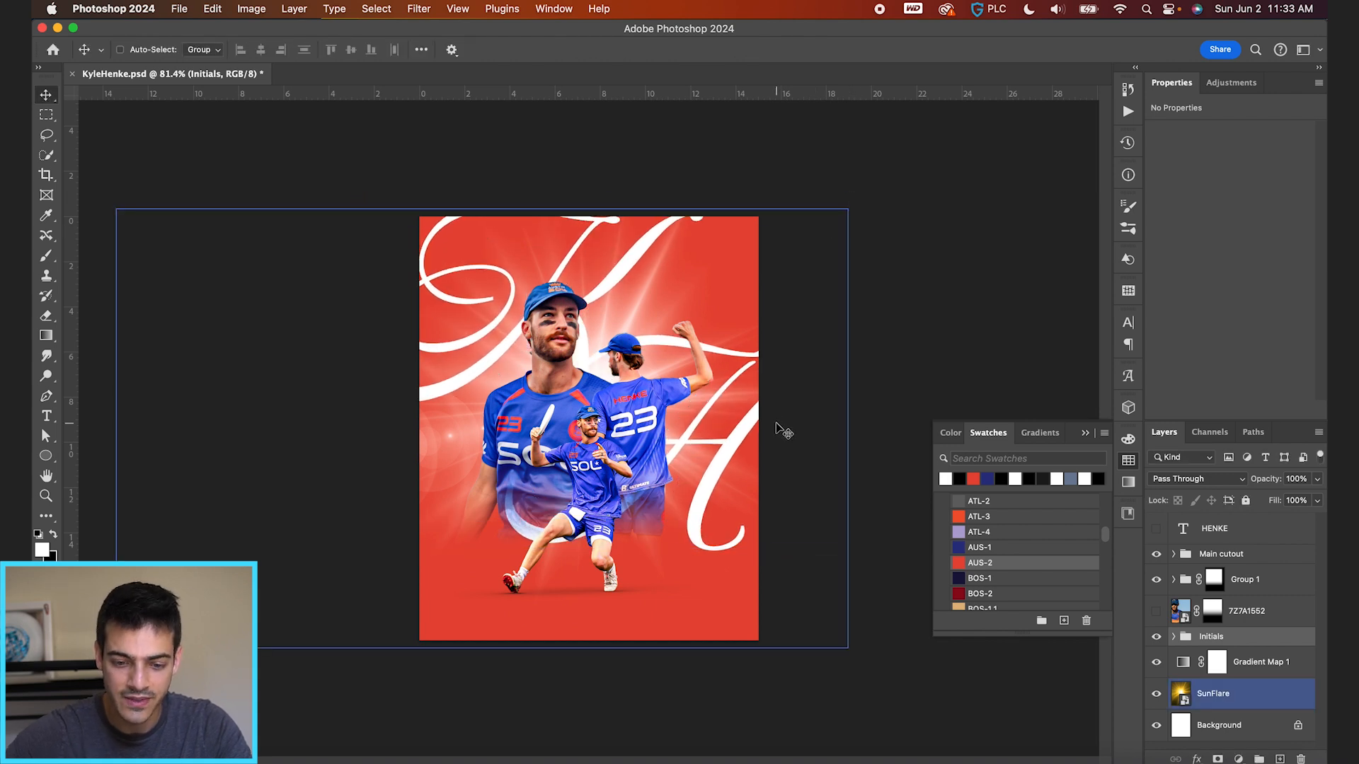
left_click_drag(776, 440, 776, 438)
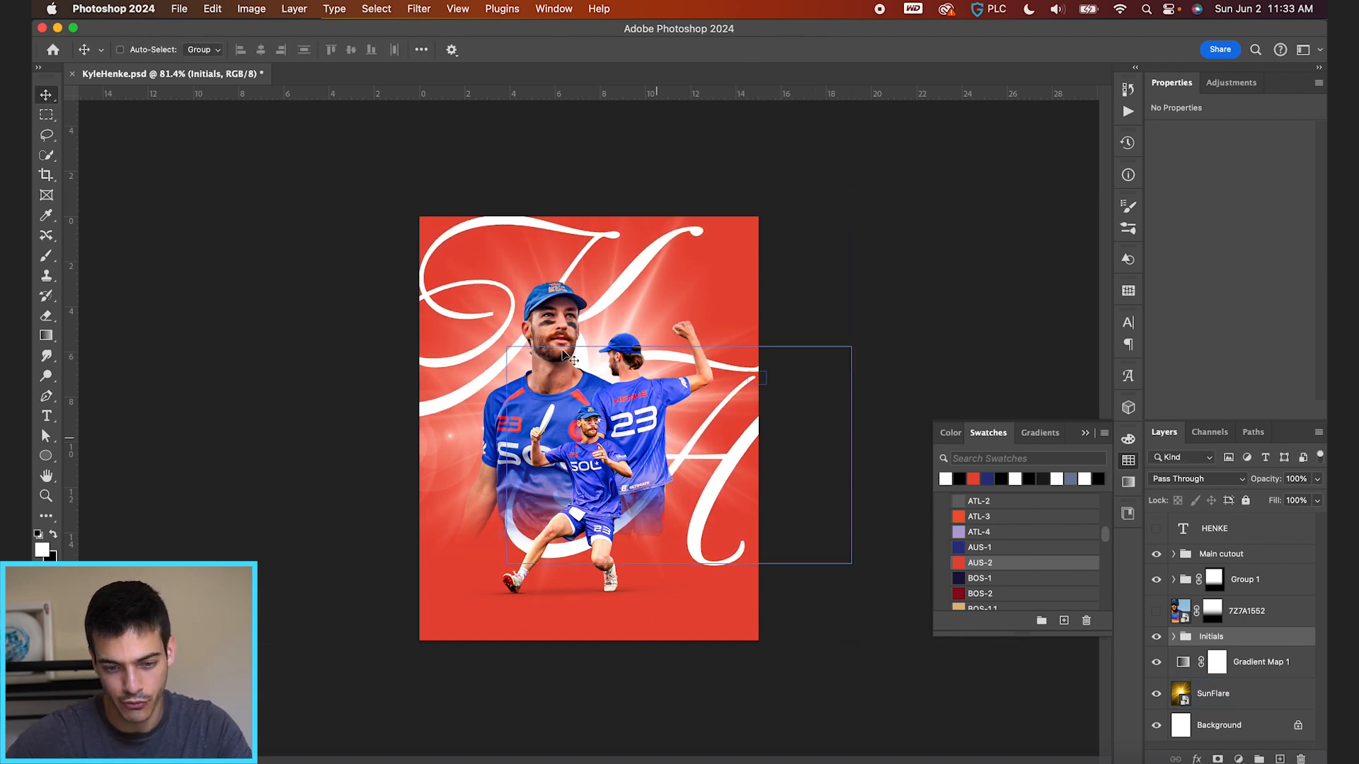
Enlarge the initials further and shift them so the letters run off the poster's top and side edges.
left_click(809, 422, "ctrl")
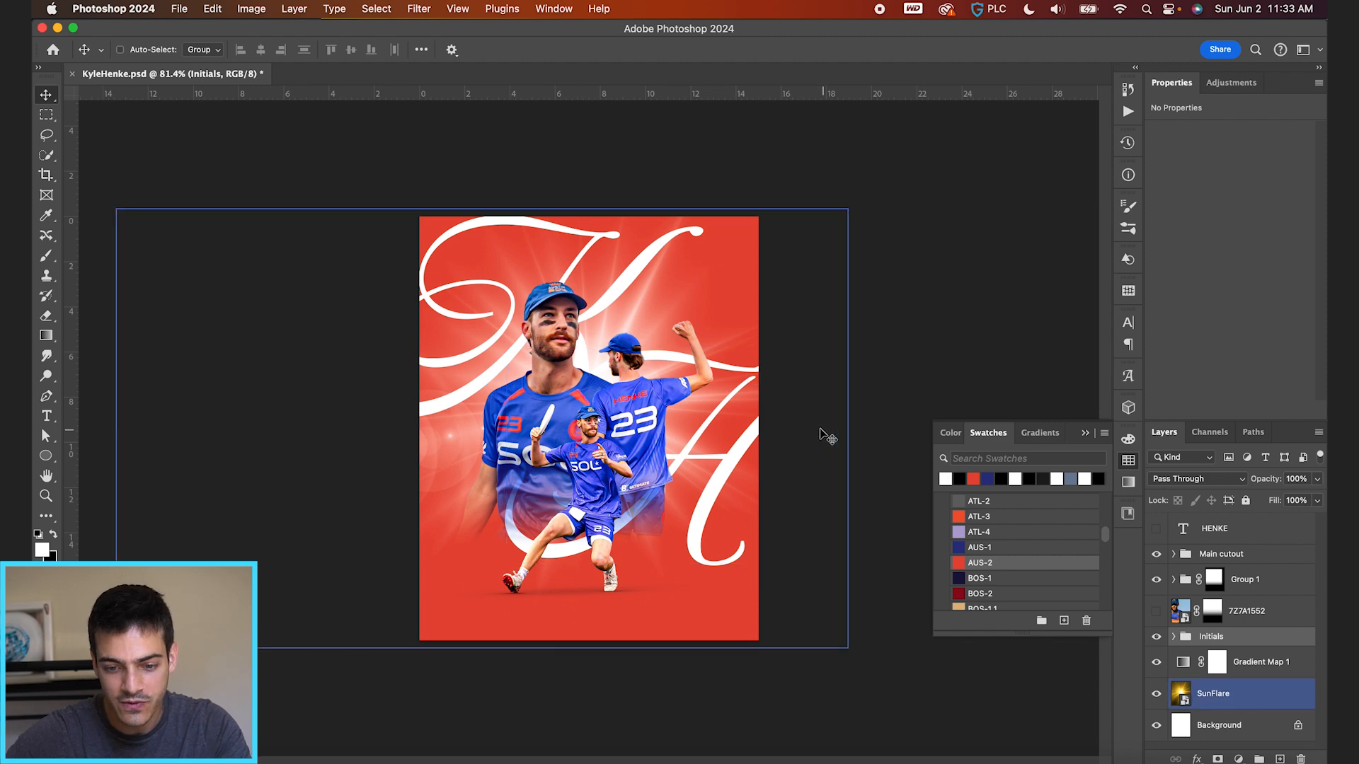
key("ctrl+t")
left_click_drag(889, 408, 895, 355)
left_click_drag(768, 439, 793, 410)
key("Return")
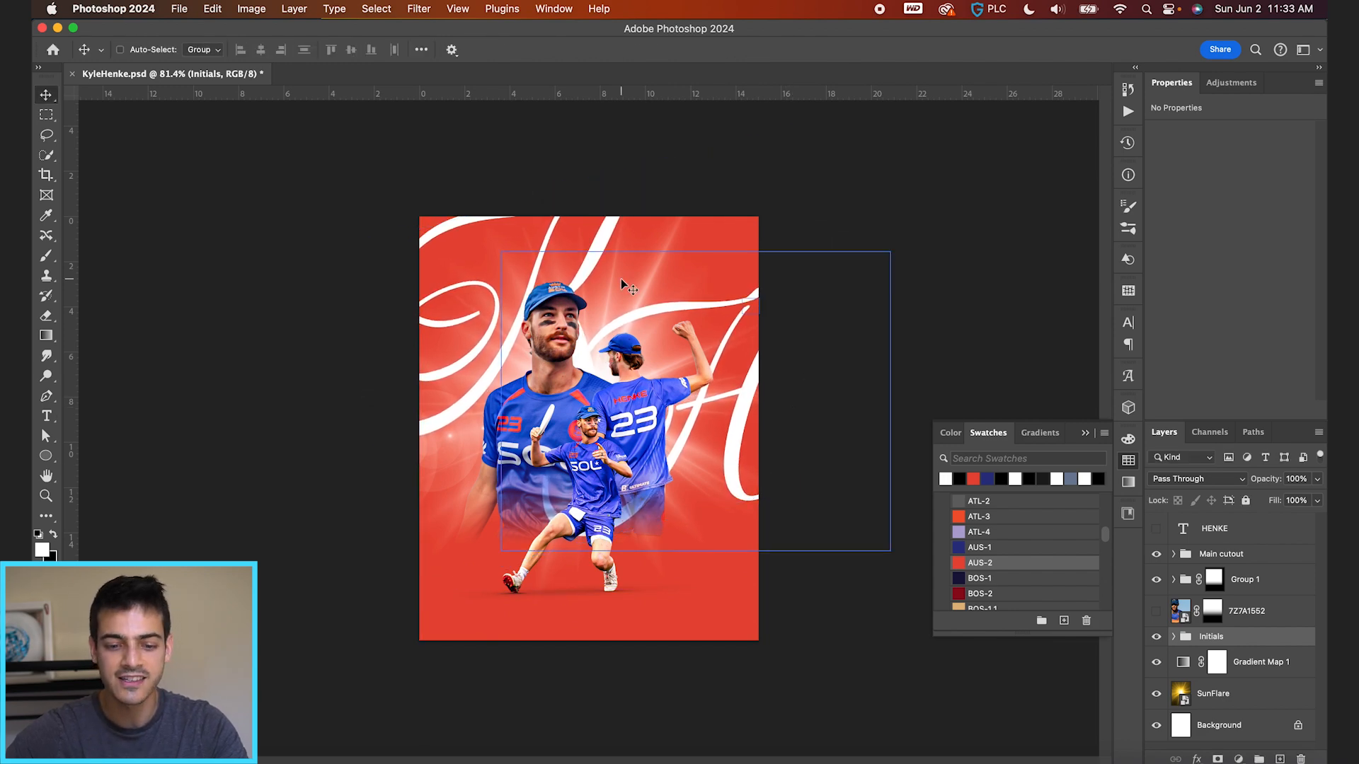
Move the Initials group into Group 1, directly beneath the lowest player cutout.
key("super+0")
scroll(621, 345, "down", 3)
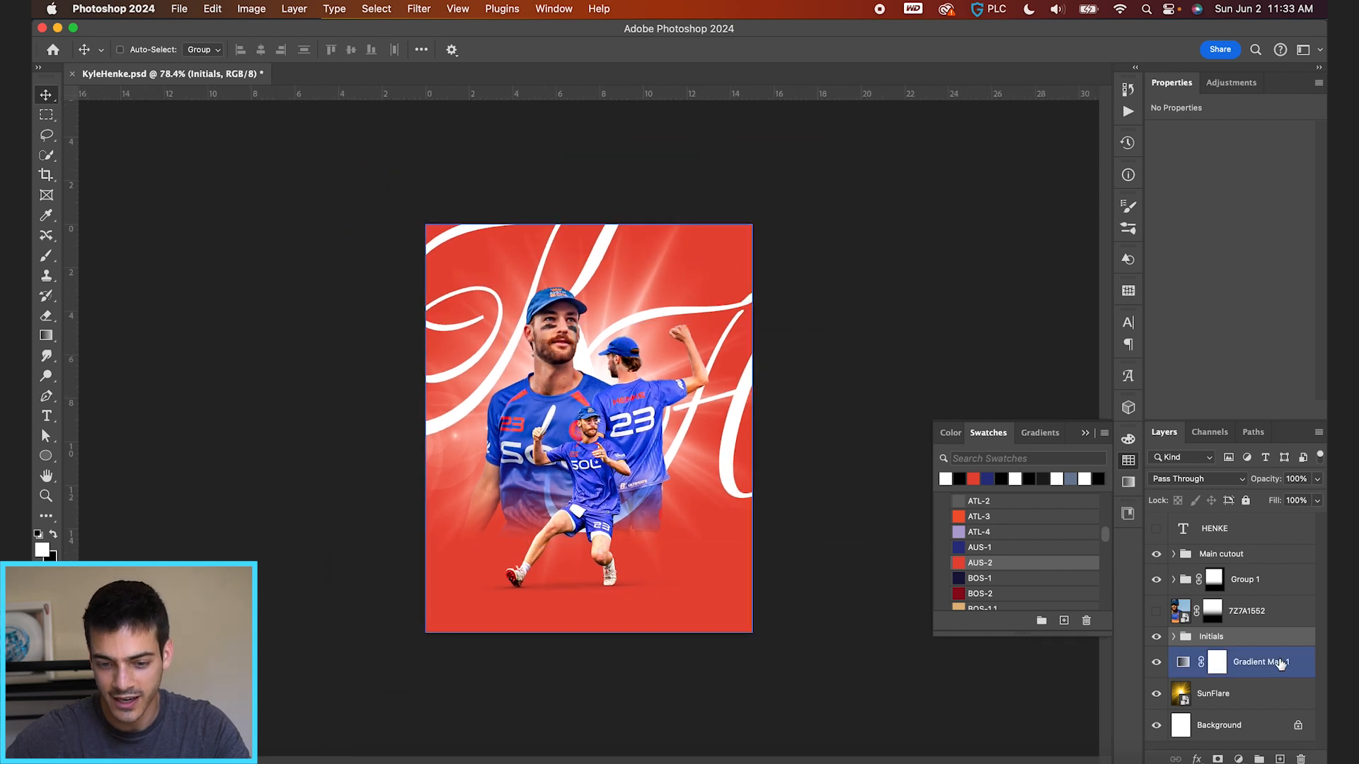
left_click(1173, 579)
left_click_drag(1186, 723, 1201, 674)
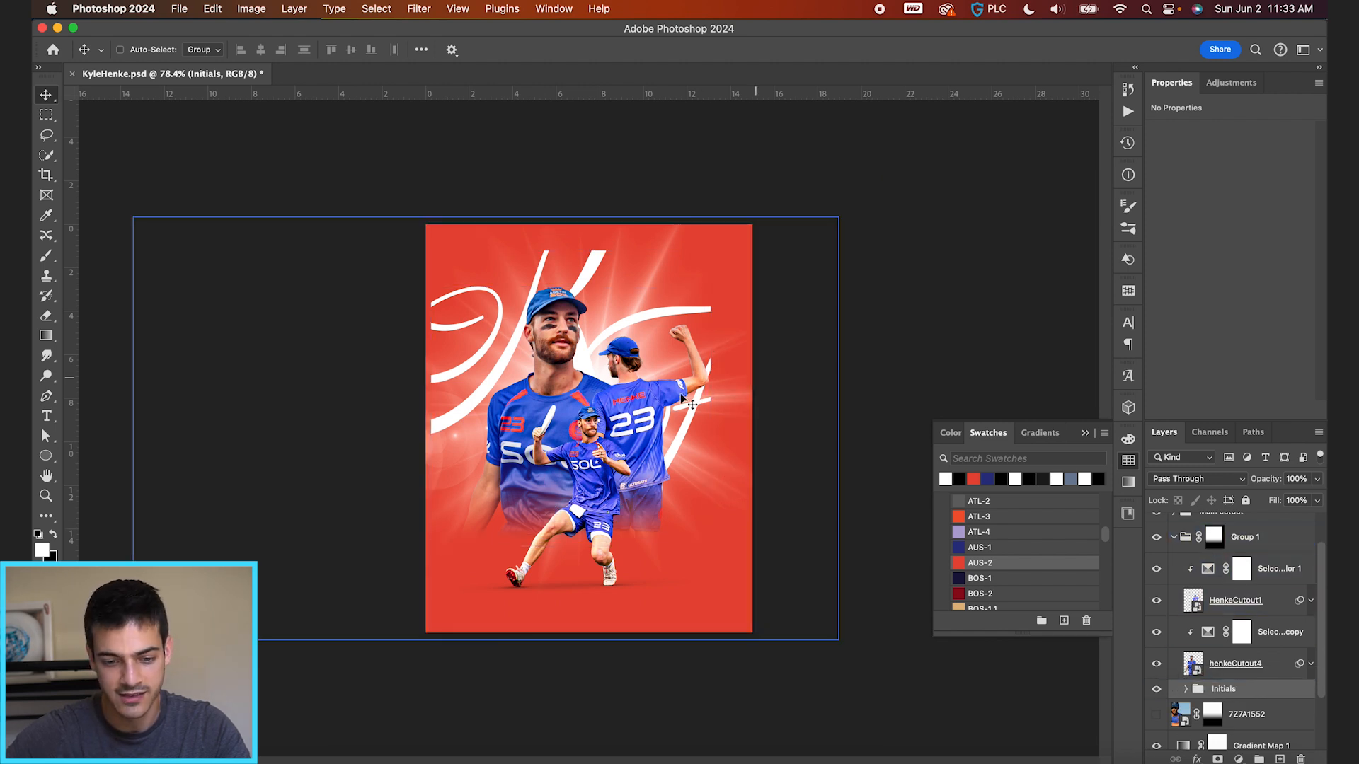
Paint white on the Group 1 layer mask along the poster's right, top and left edges to reveal the cut-off initials.
left_click(1267, 632)
left_click(1214, 547)
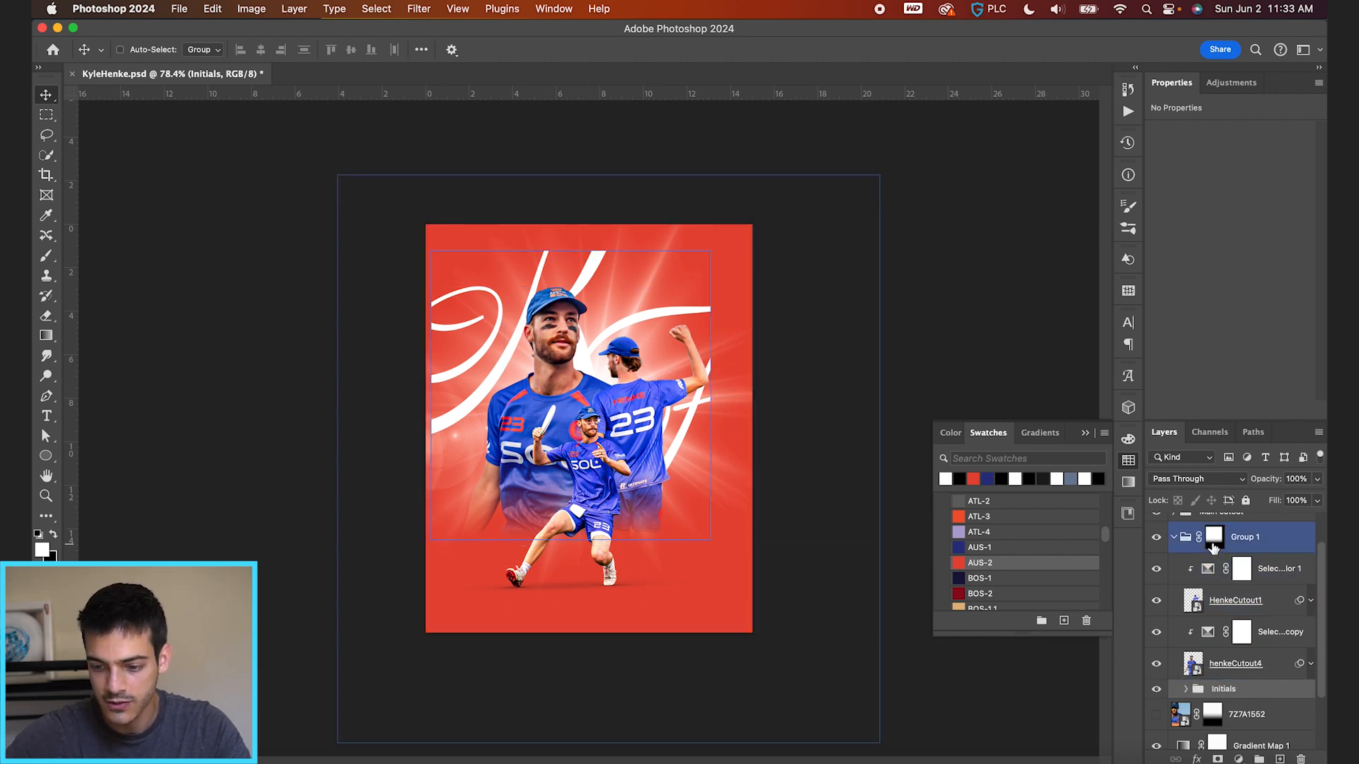
left_click(1214, 541)
key("b")
key("x")
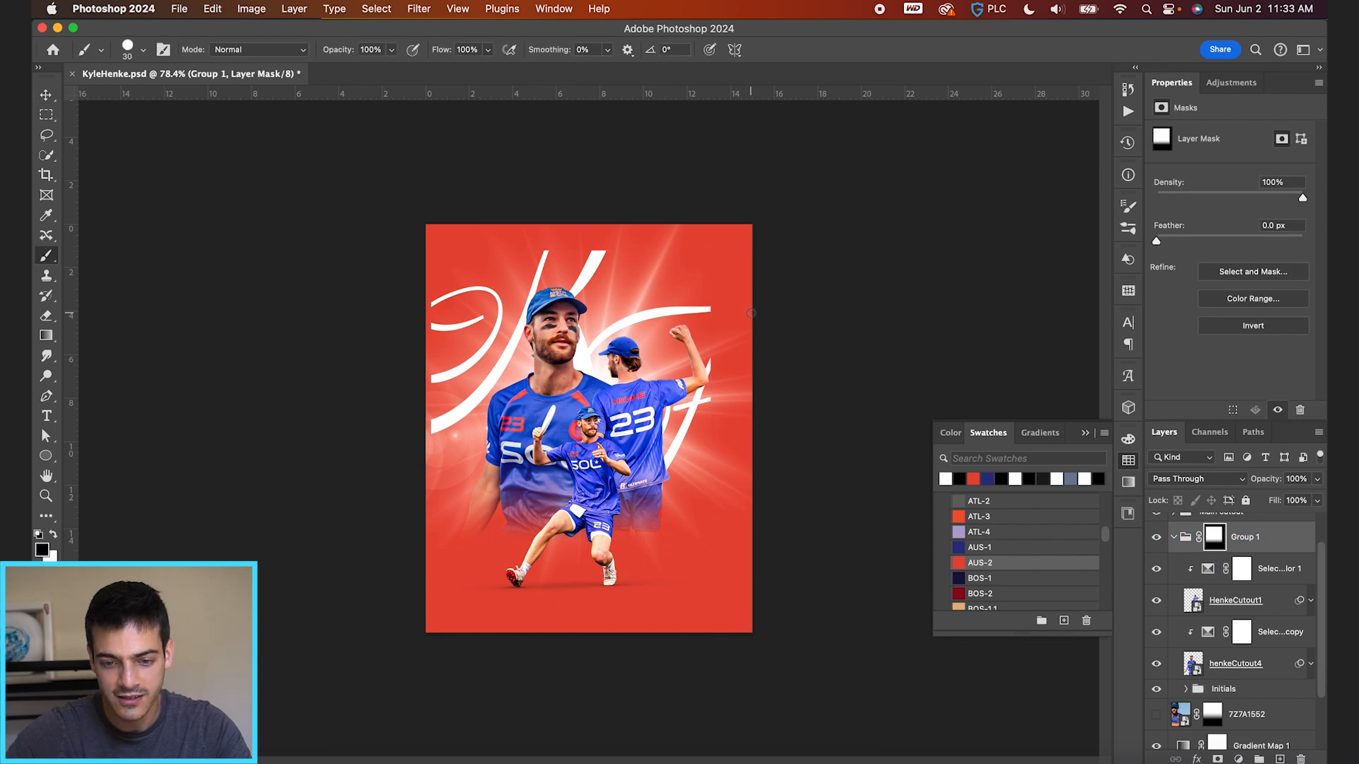
key("x")
mouse_move(745, 287)
left_mouse_down()
mouse_move(732, 317)
mouse_move(733, 294)
mouse_move(740, 309)
mouse_move(722, 359)
mouse_move(739, 425)
mouse_move(729, 409)
mouse_move(719, 428)
mouse_move(733, 519)
left_mouse_up()
mouse_move(583, 250)
left_mouse_down()
mouse_move(516, 241)
mouse_move(575, 213)
mouse_move(432, 238)
left_mouse_up()
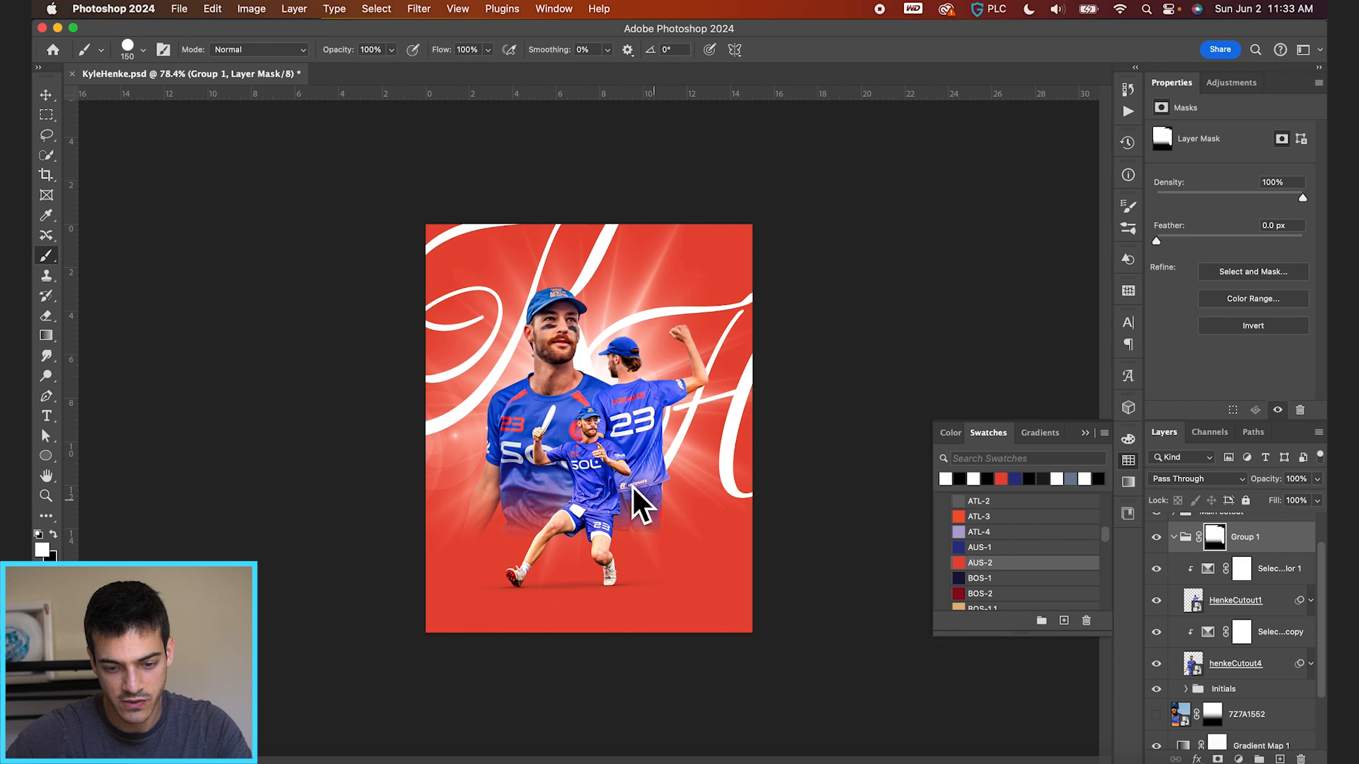
key("v")
scroll(753, 377, "down", 3)
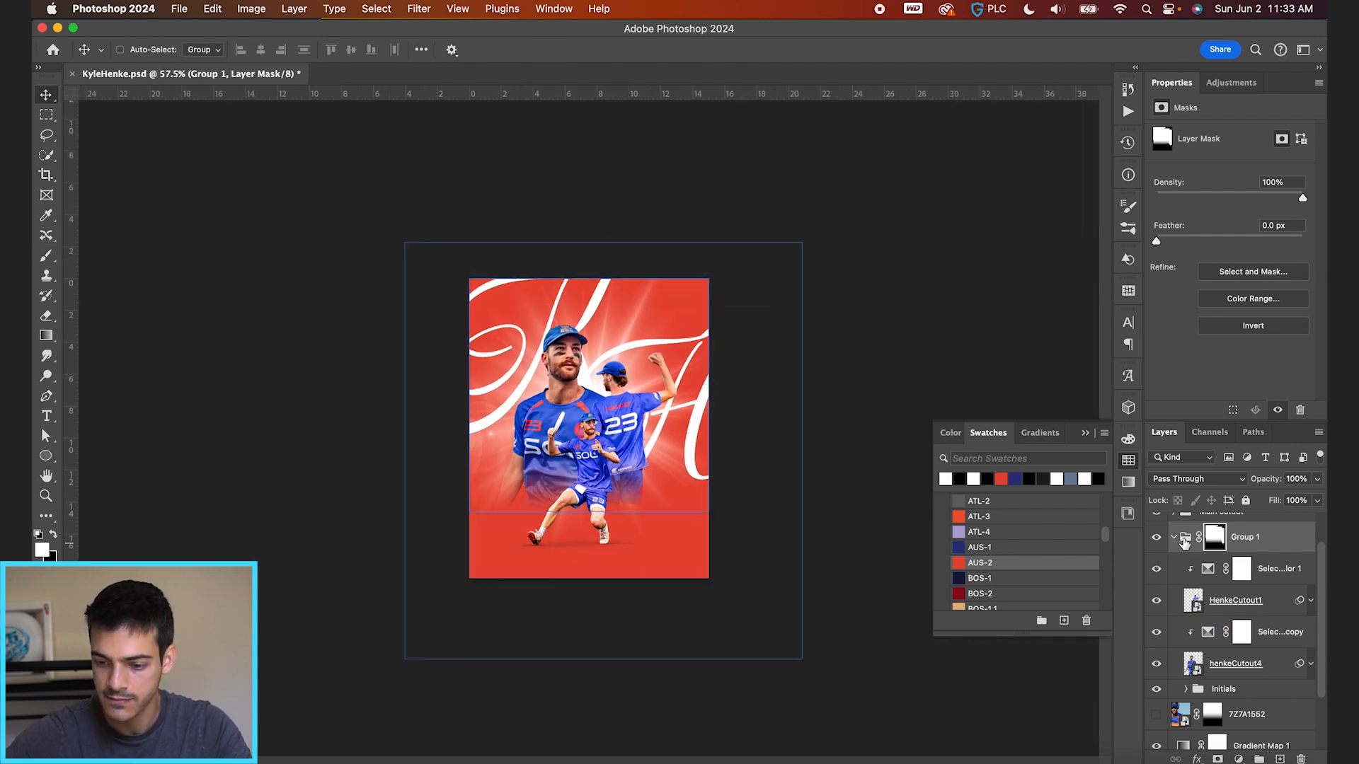
Try the Overlay blend mode on the Initials group, and undo it.
left_click(1173, 539)
left_click(1174, 581)
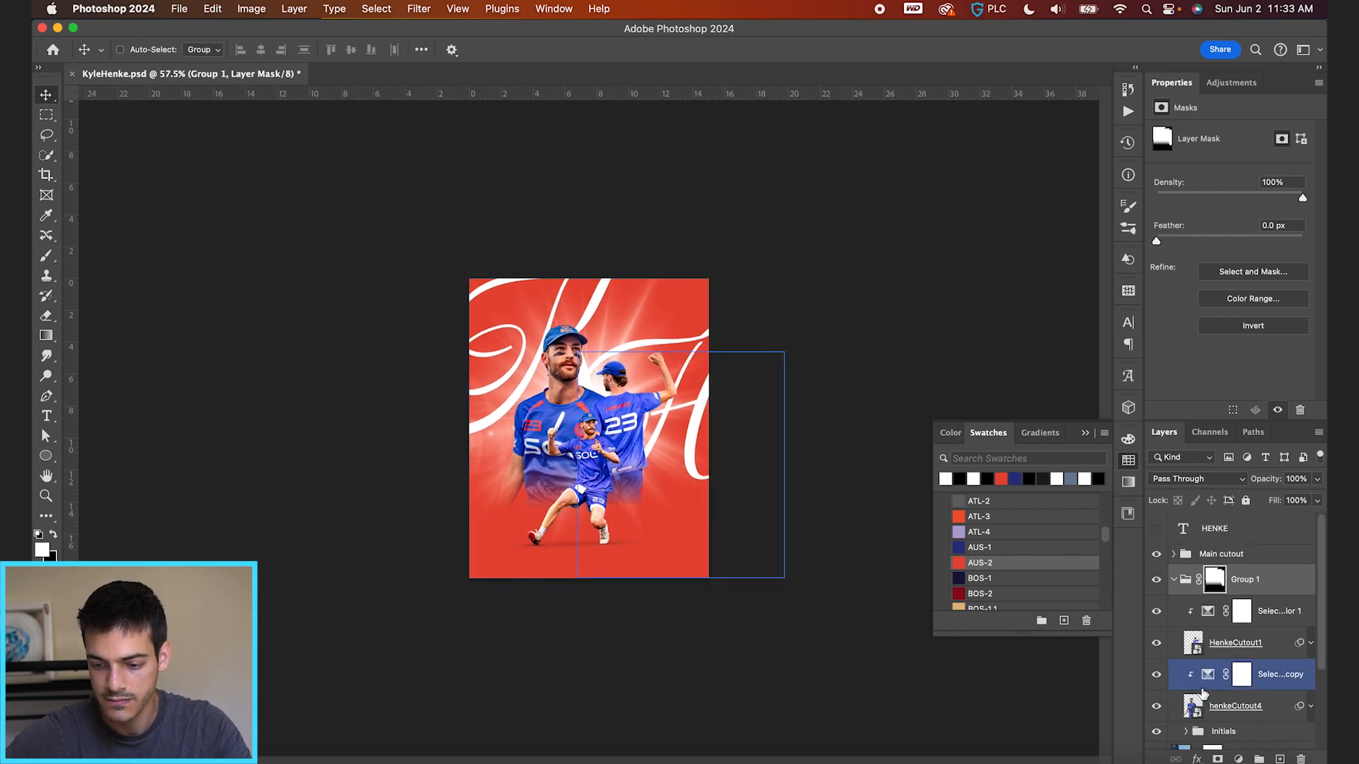
scroll(1202, 710, "down", 2)
left_click(1224, 684)
left_click(1203, 480)
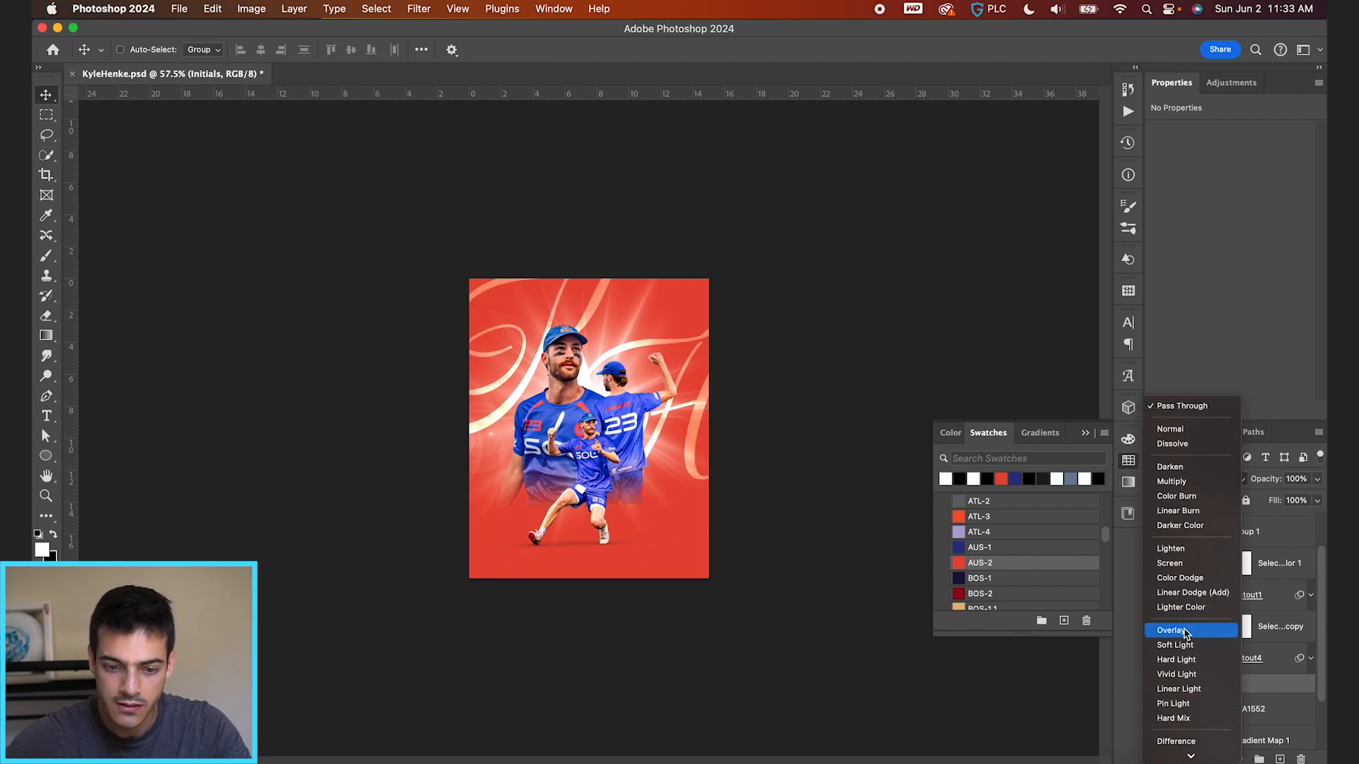
left_click(1186, 630)
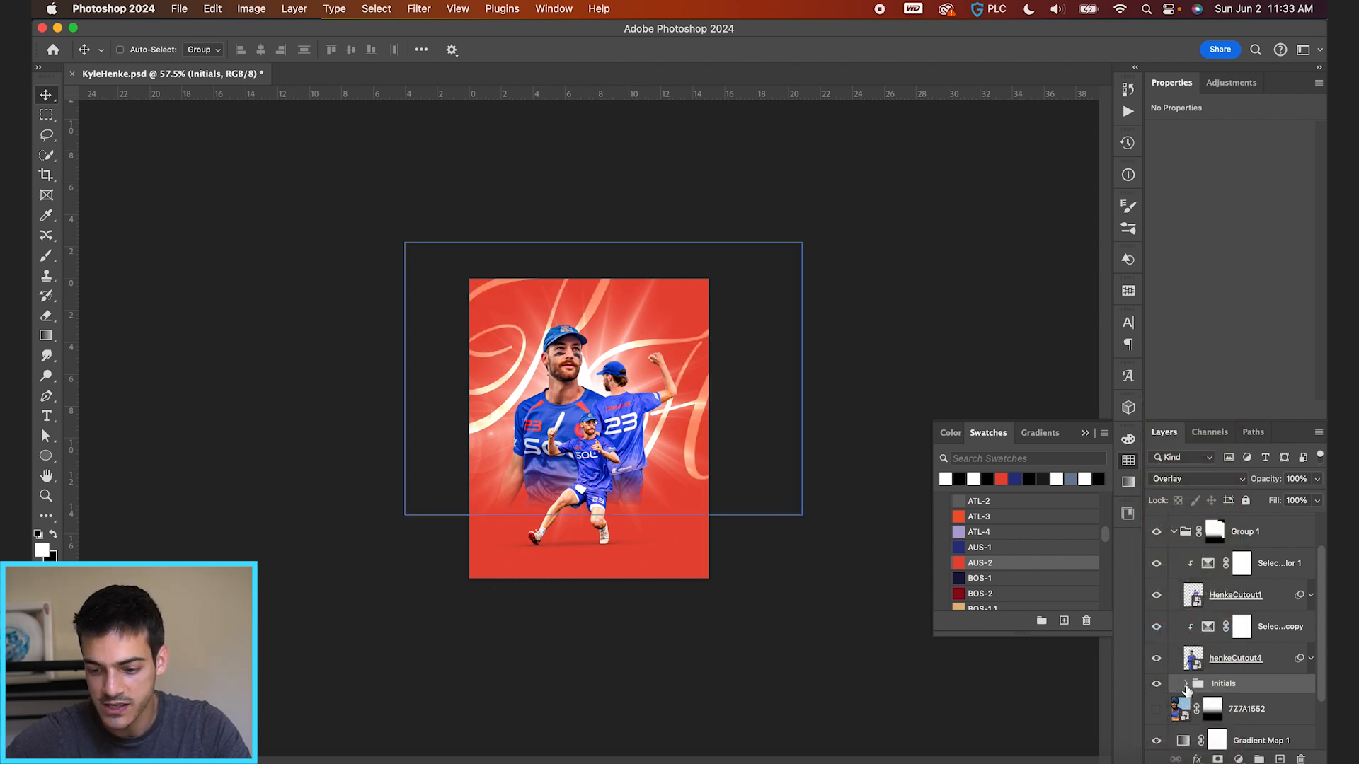
left_click(1187, 685)
left_click(1185, 683)
key("super+z")
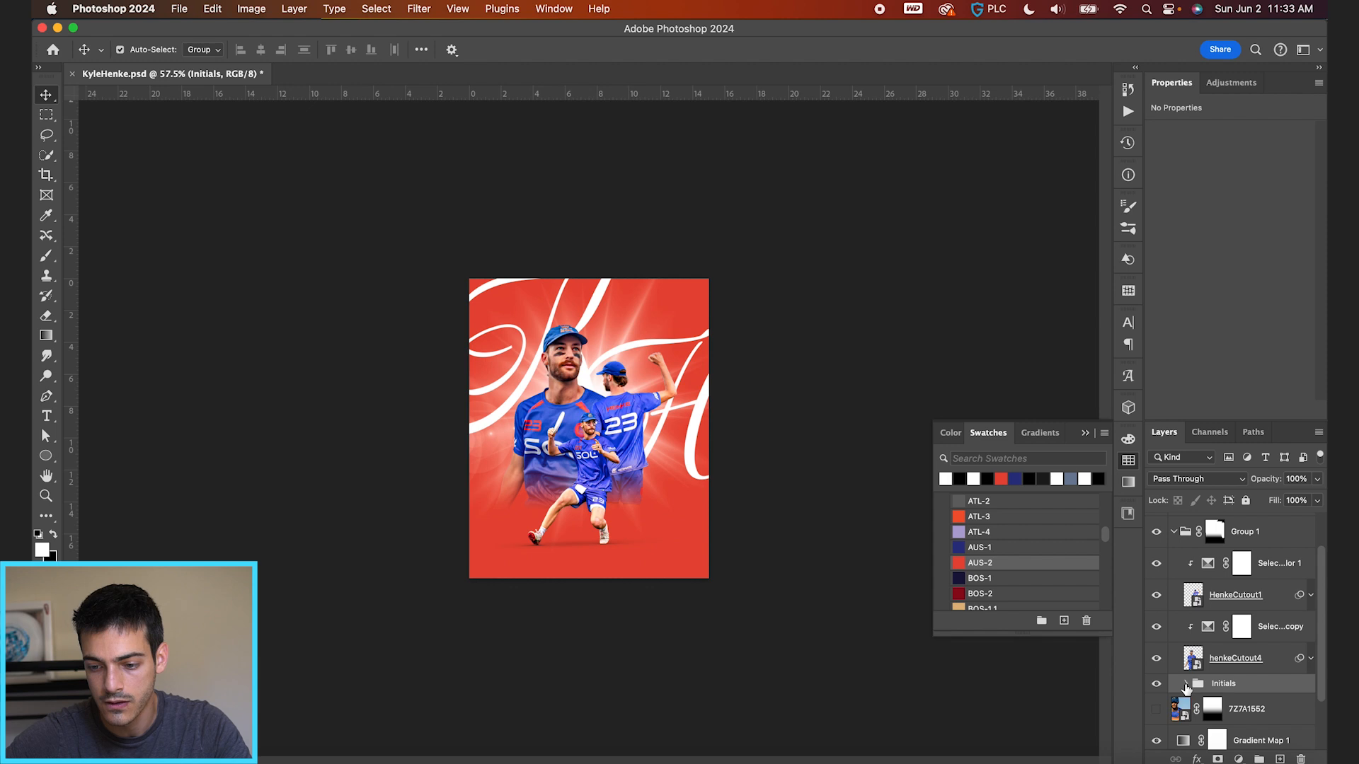
Convert the Initials group to a smart object and apply a Radial Blur with amount 10, Spin method and Good quality.
left_click(420, 9)
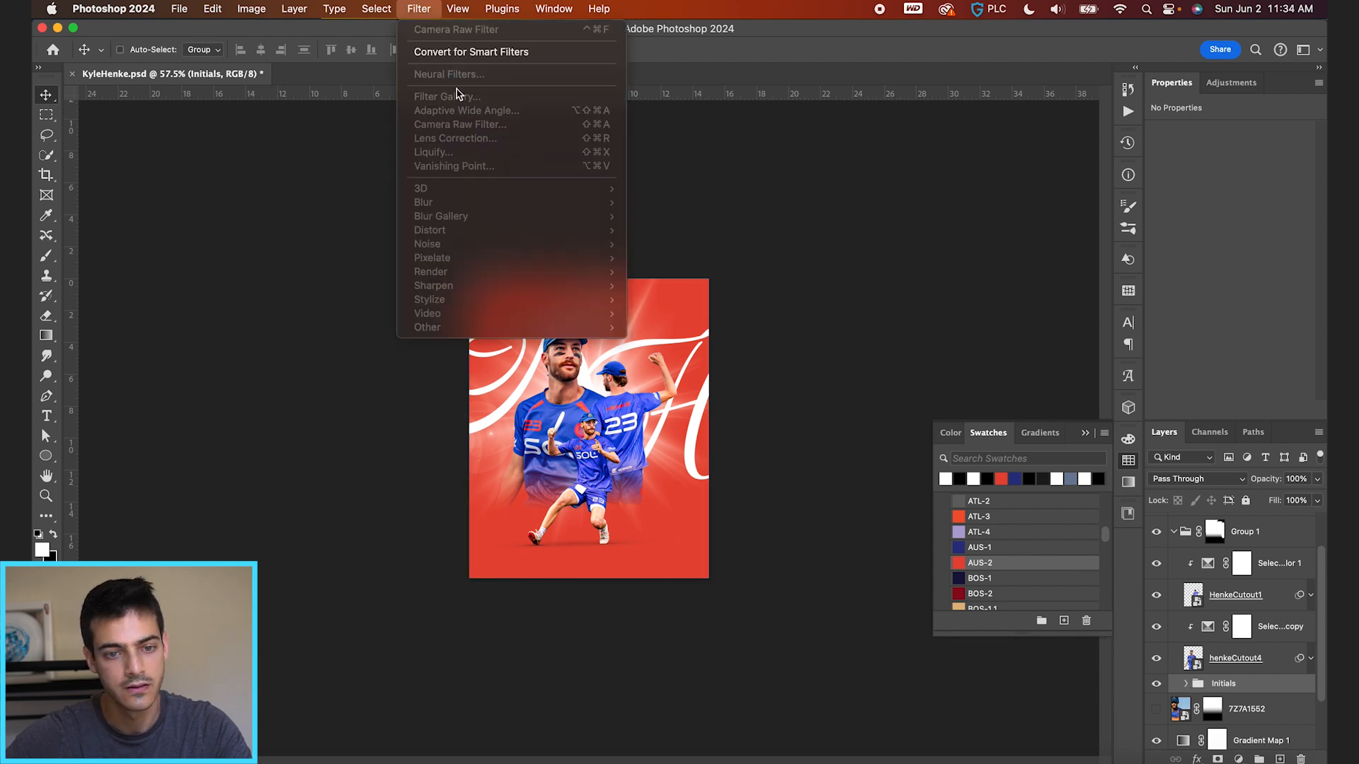
left_click(456, 52)
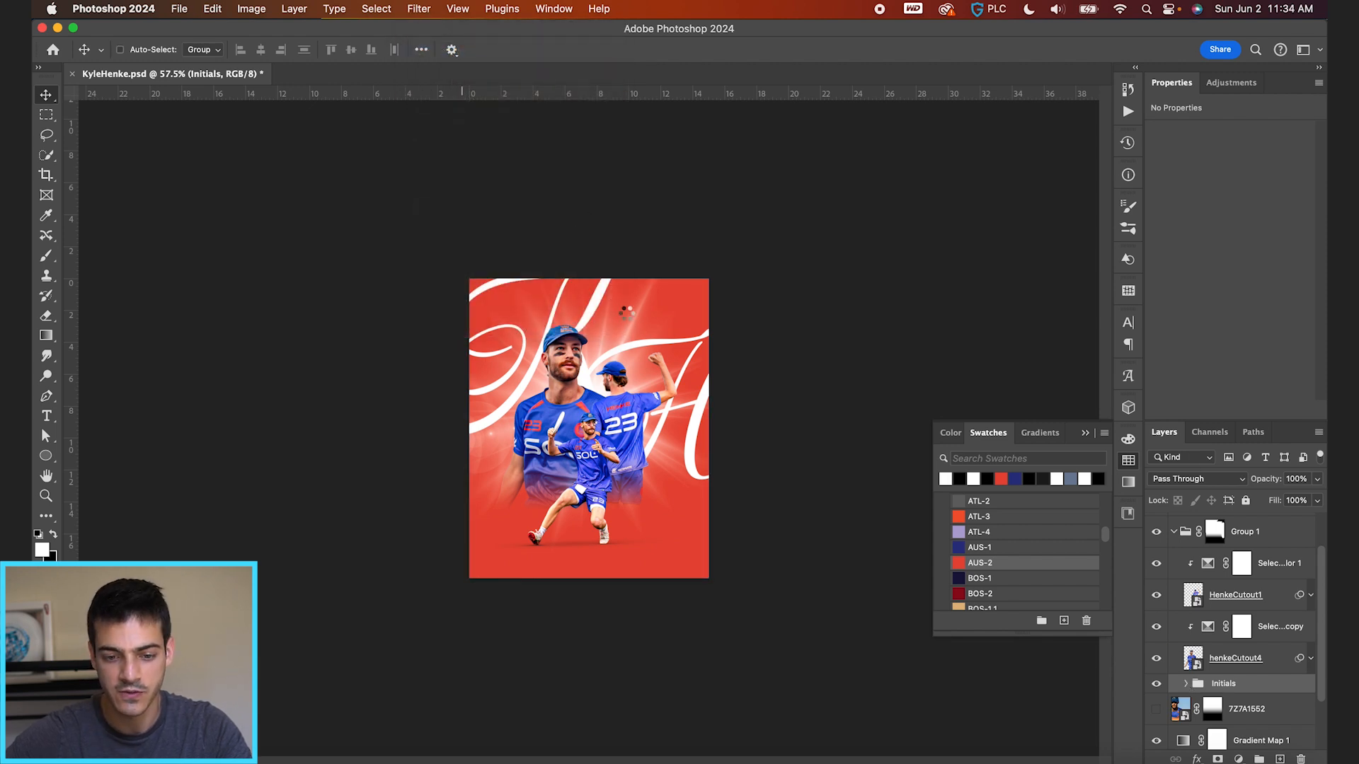
left_click(422, 8)
mouse_move(488, 202)
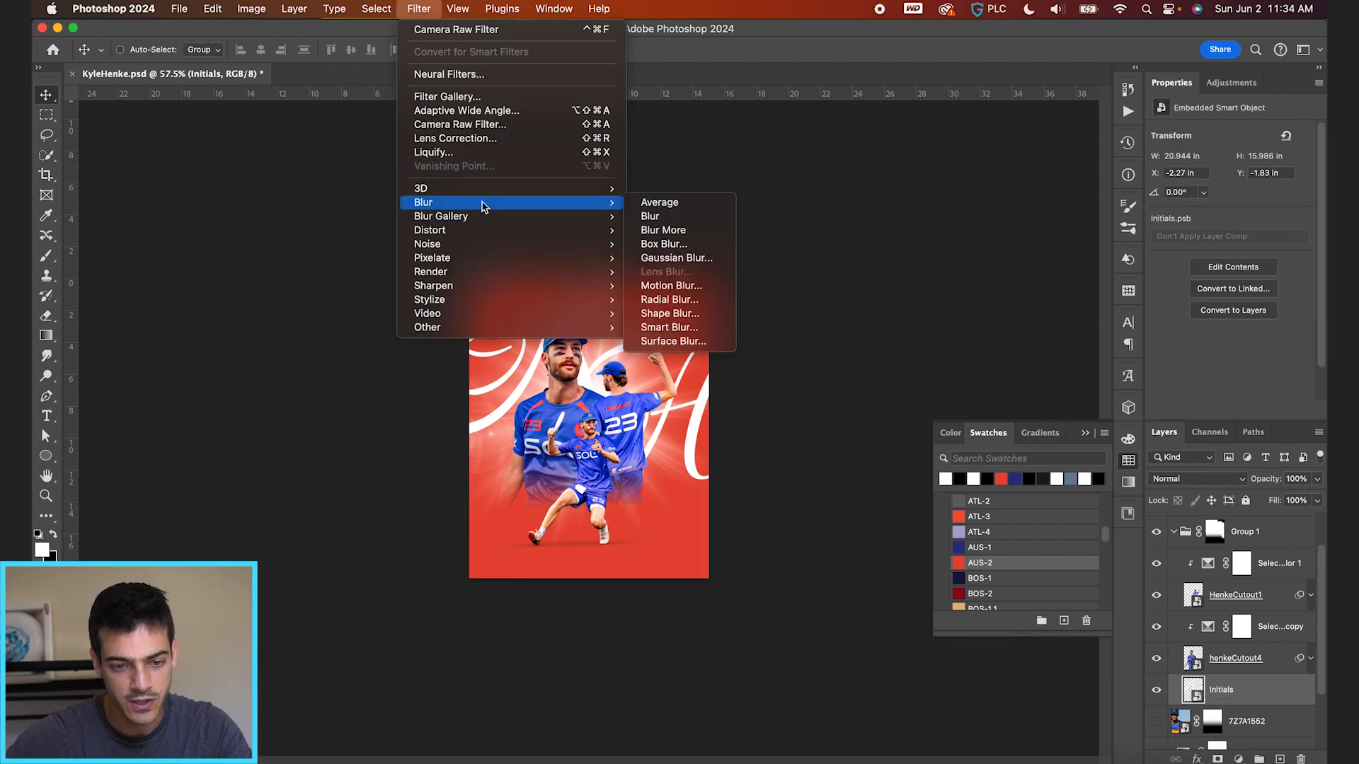
left_click(670, 299)
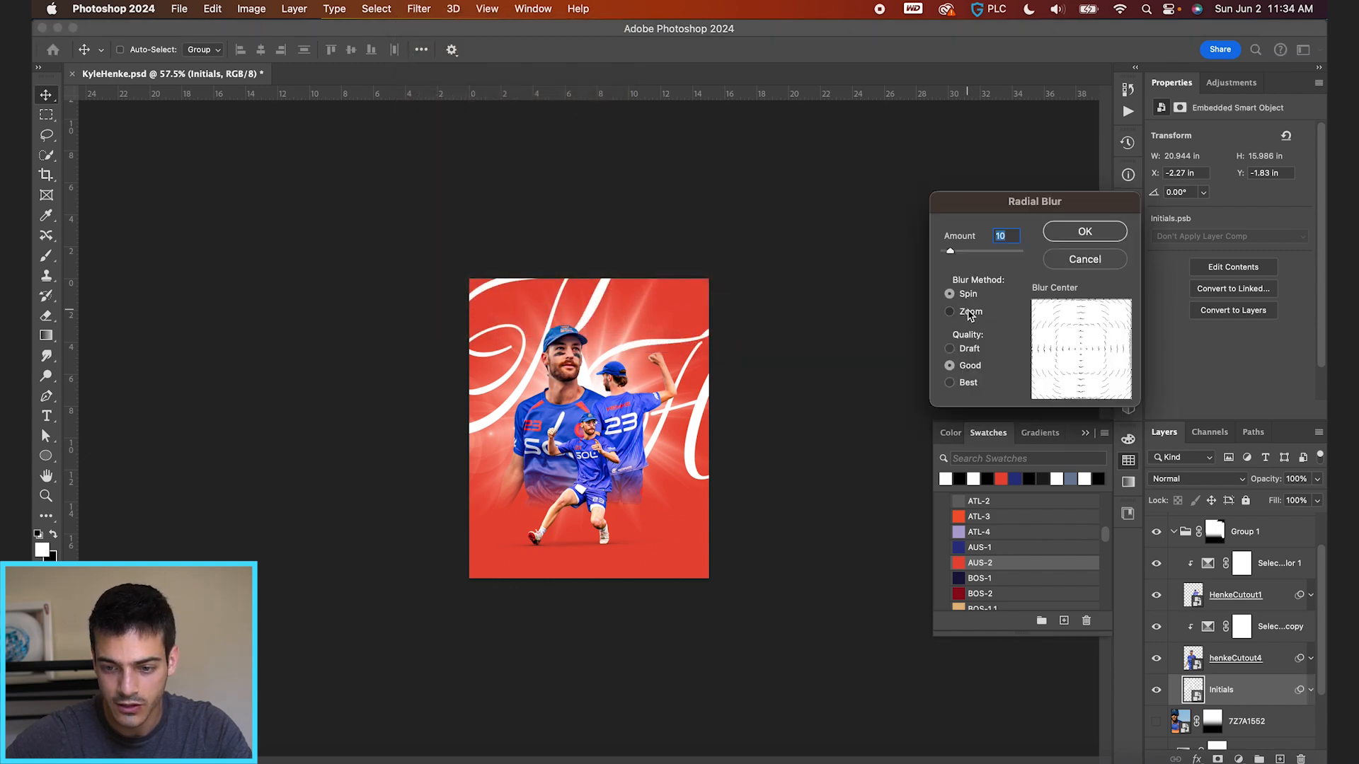
key("Return")
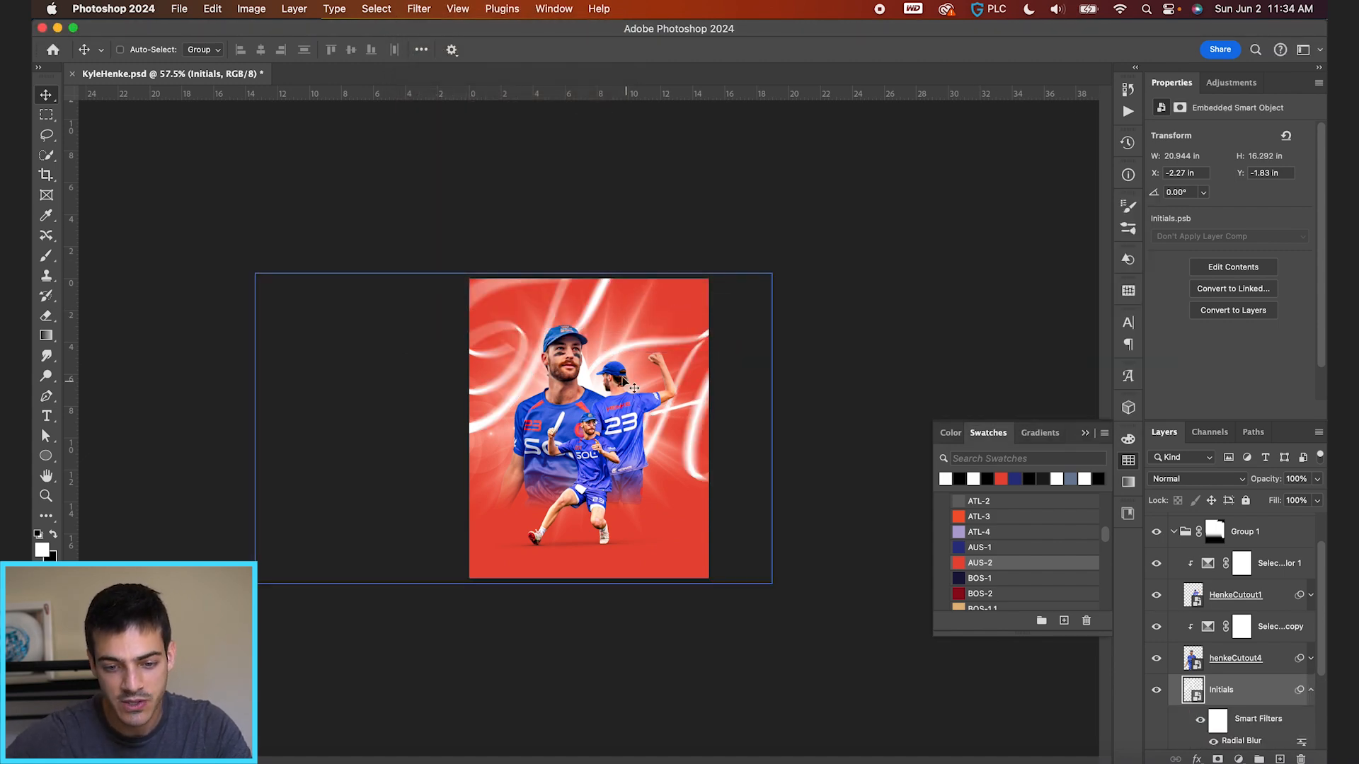
Reposition the blurred initials lower behind the players.
scroll(758, 306, "up", 5)
left_click_drag(758, 305, 759, 350)
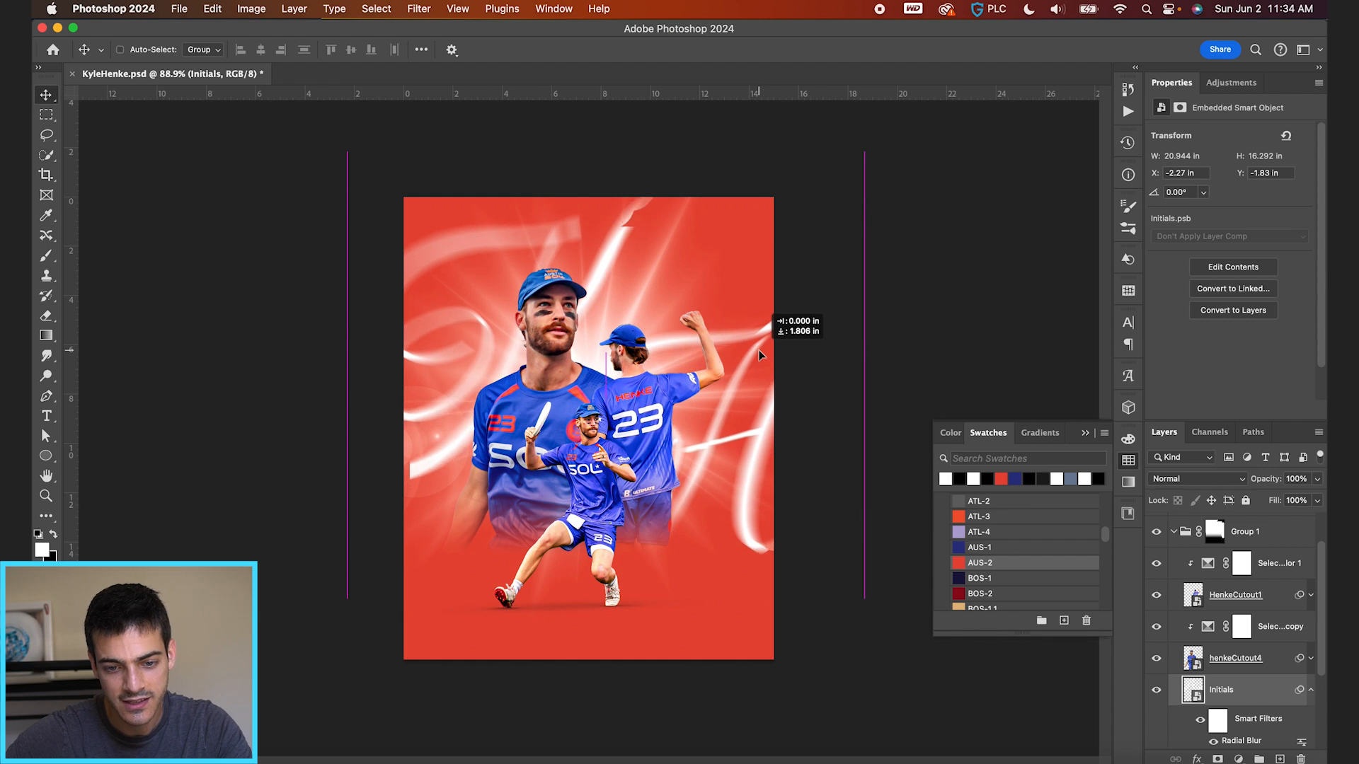
left_click(1217, 533)
key("b")
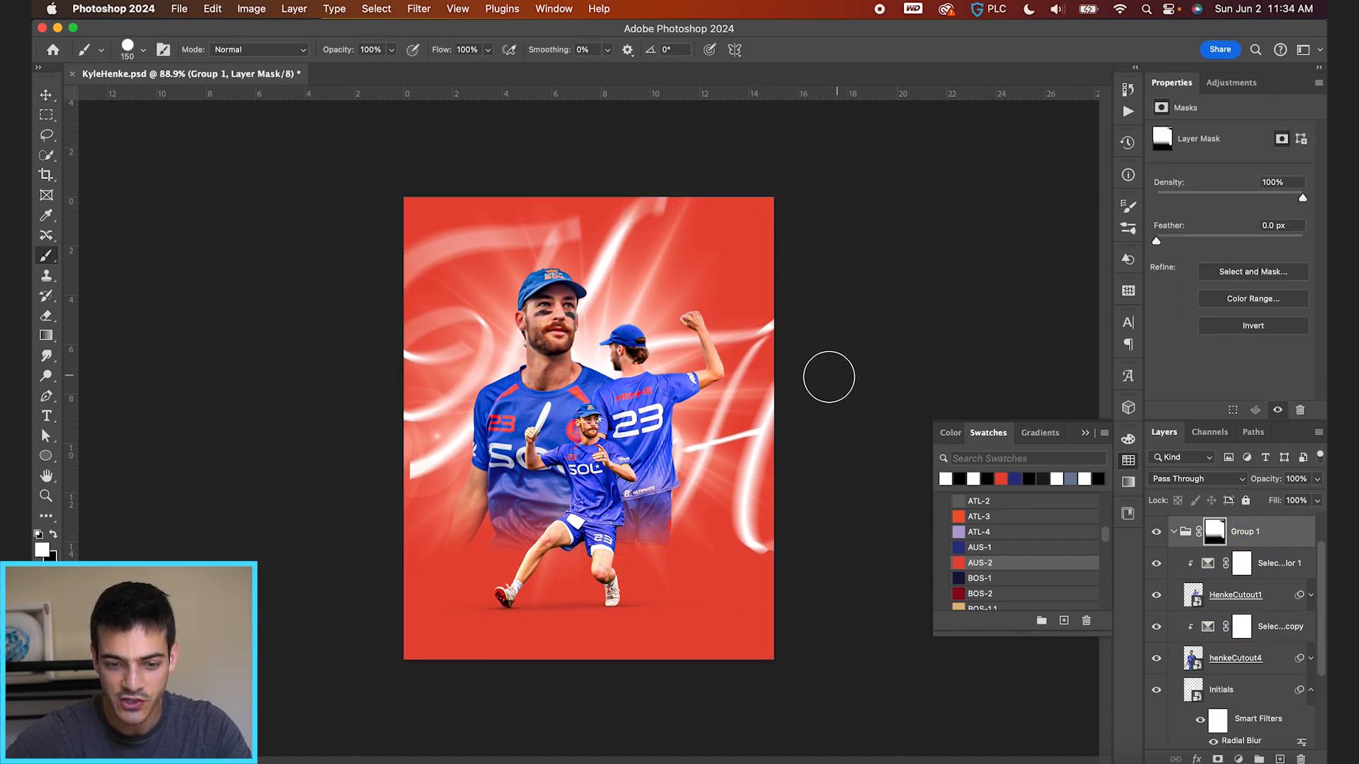
key("v")
left_click(1196, 699)
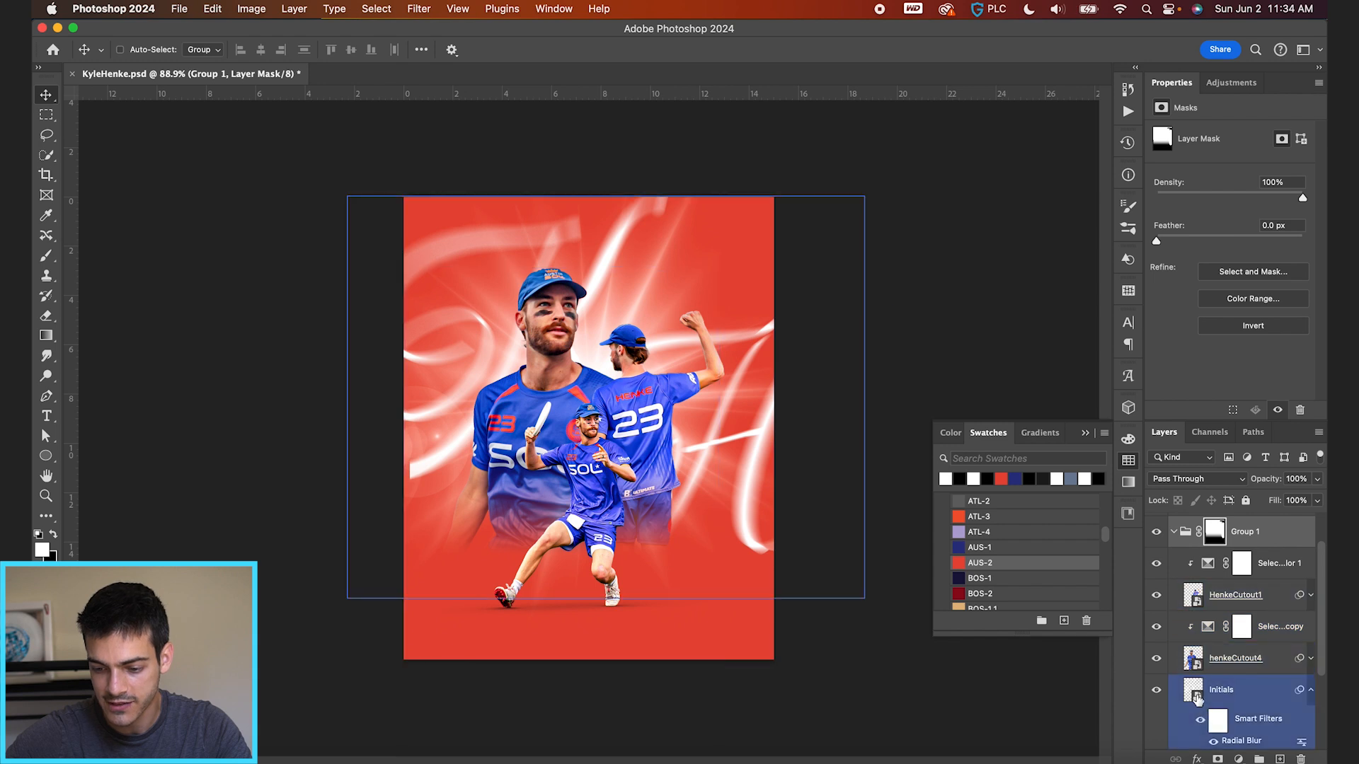
mouse_move(819, 416)
left_mouse_down()
mouse_move(799, 416)
mouse_move(807, 398)
left_mouse_up()
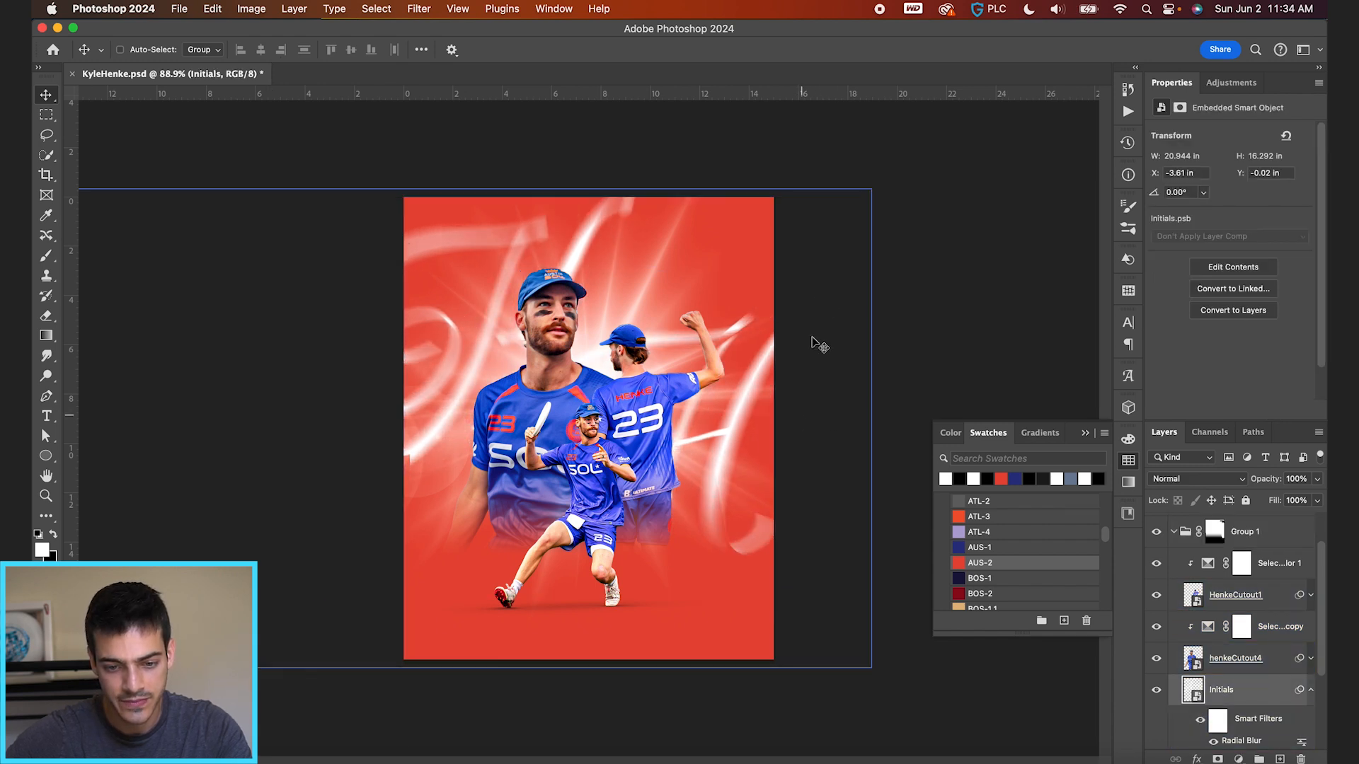
Scale the blurred initials up to about 118.5% and adjust their position behind the players.
key("ctrl+t")
left_click_drag(835, 199, 882, 158)
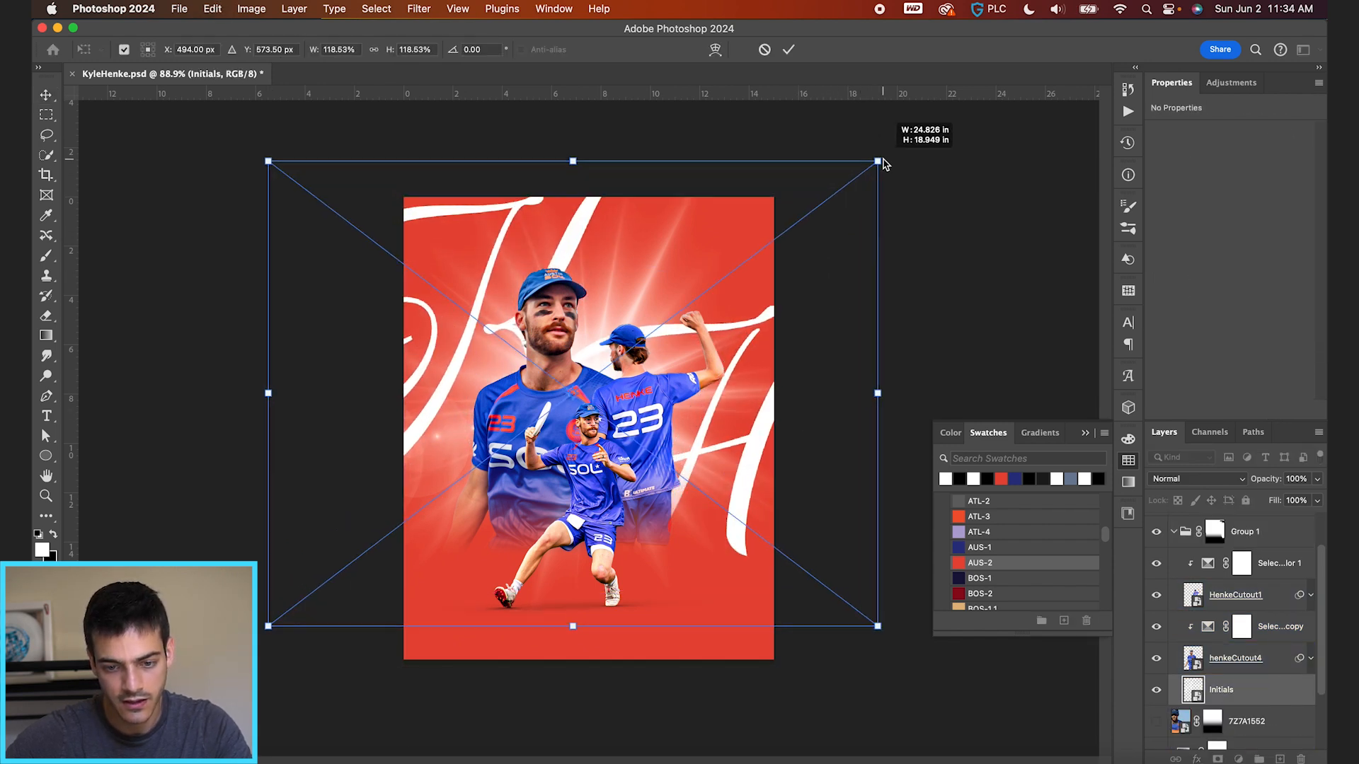
key("Return")
left_click_drag(859, 352, 859, 352)
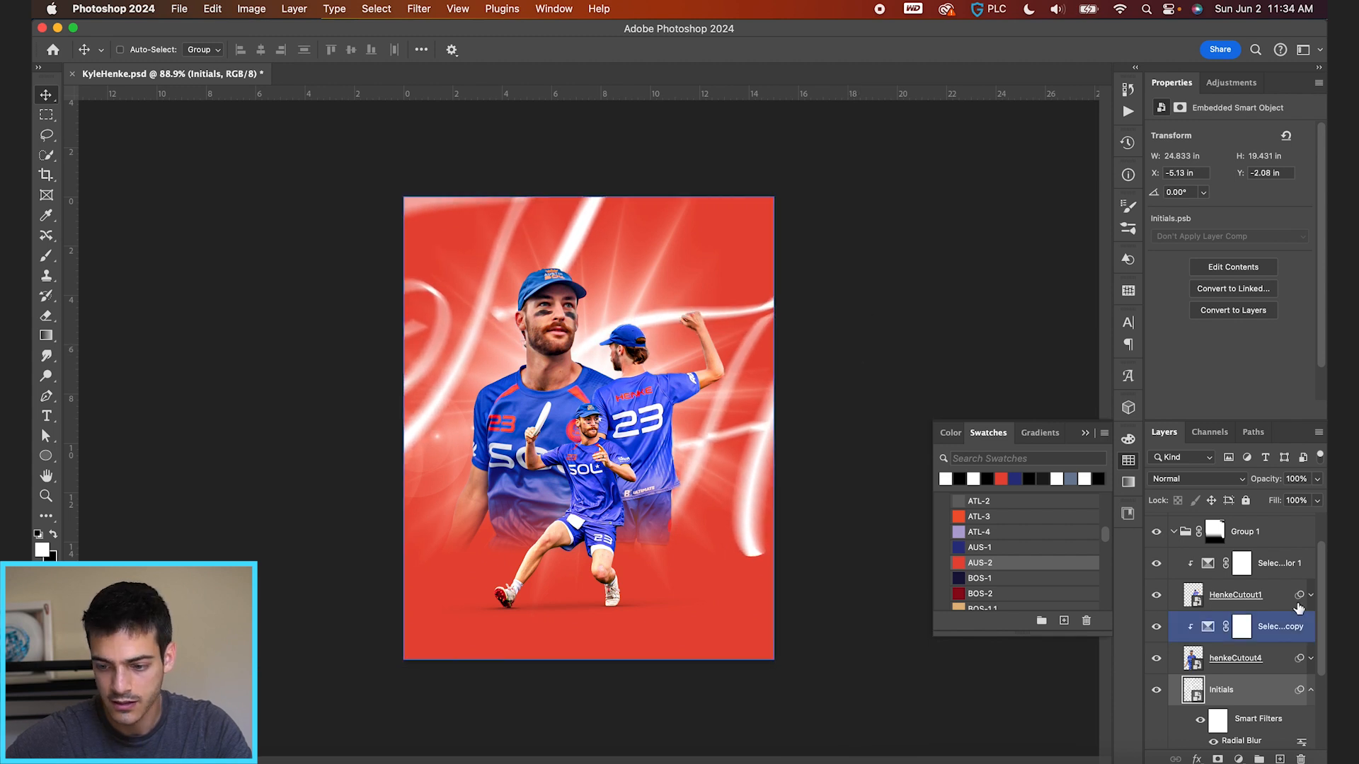
left_click(1214, 531)
key("b")
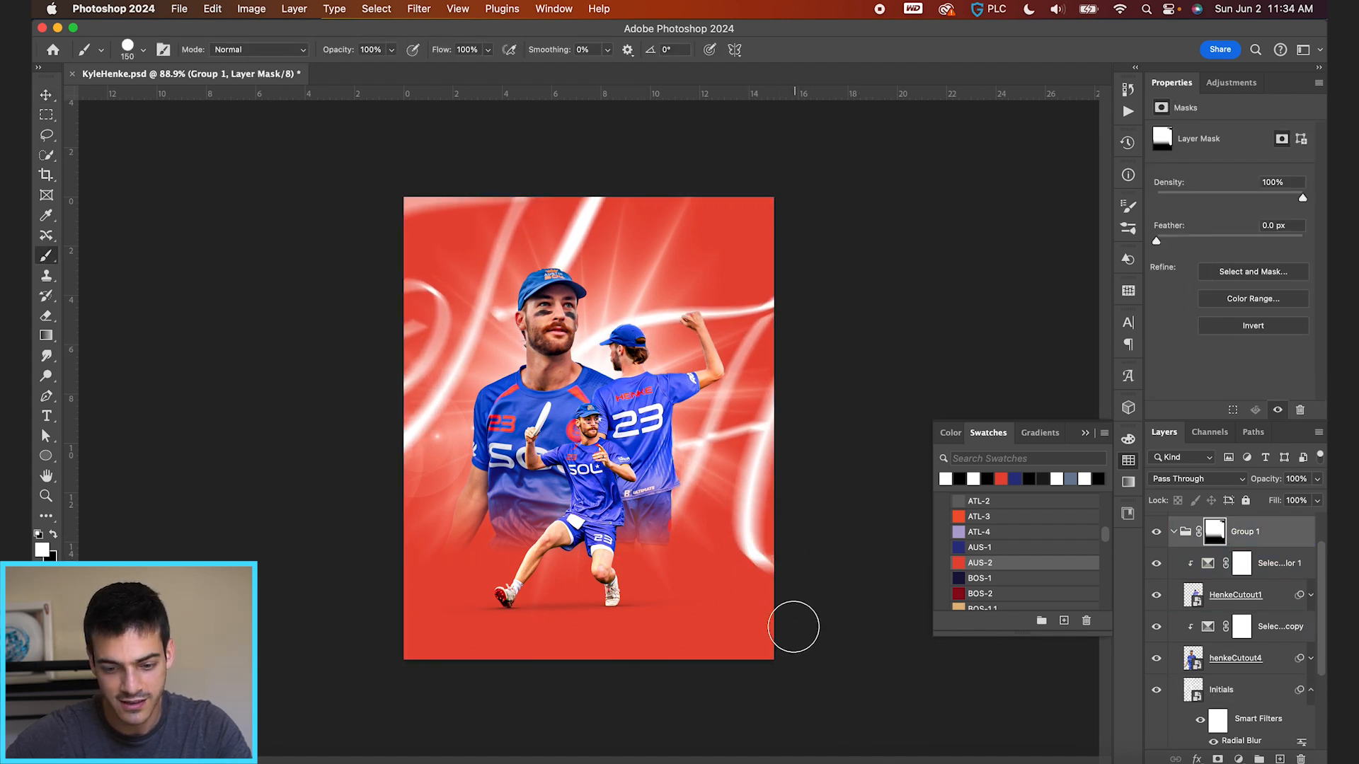
scroll(684, 532, "up", 5)
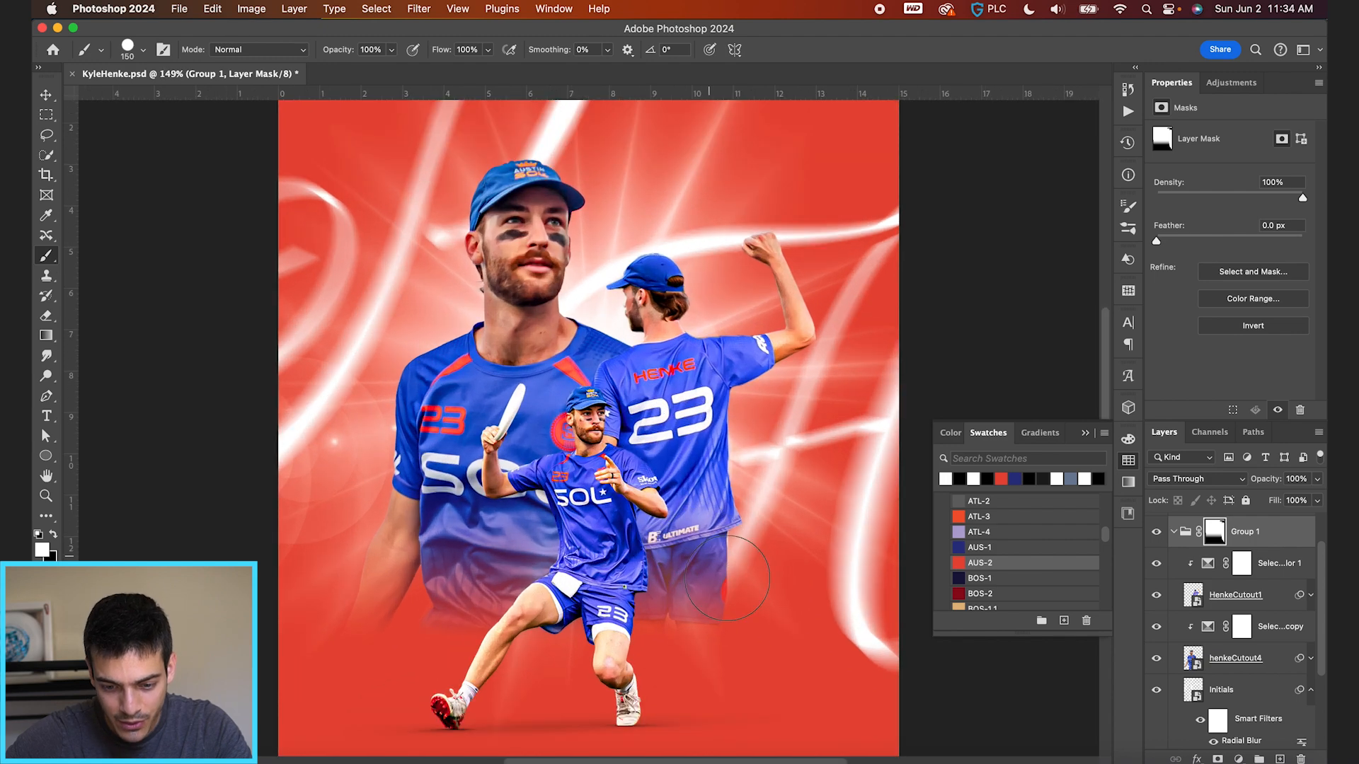
scroll(254, 505, "down", 5)
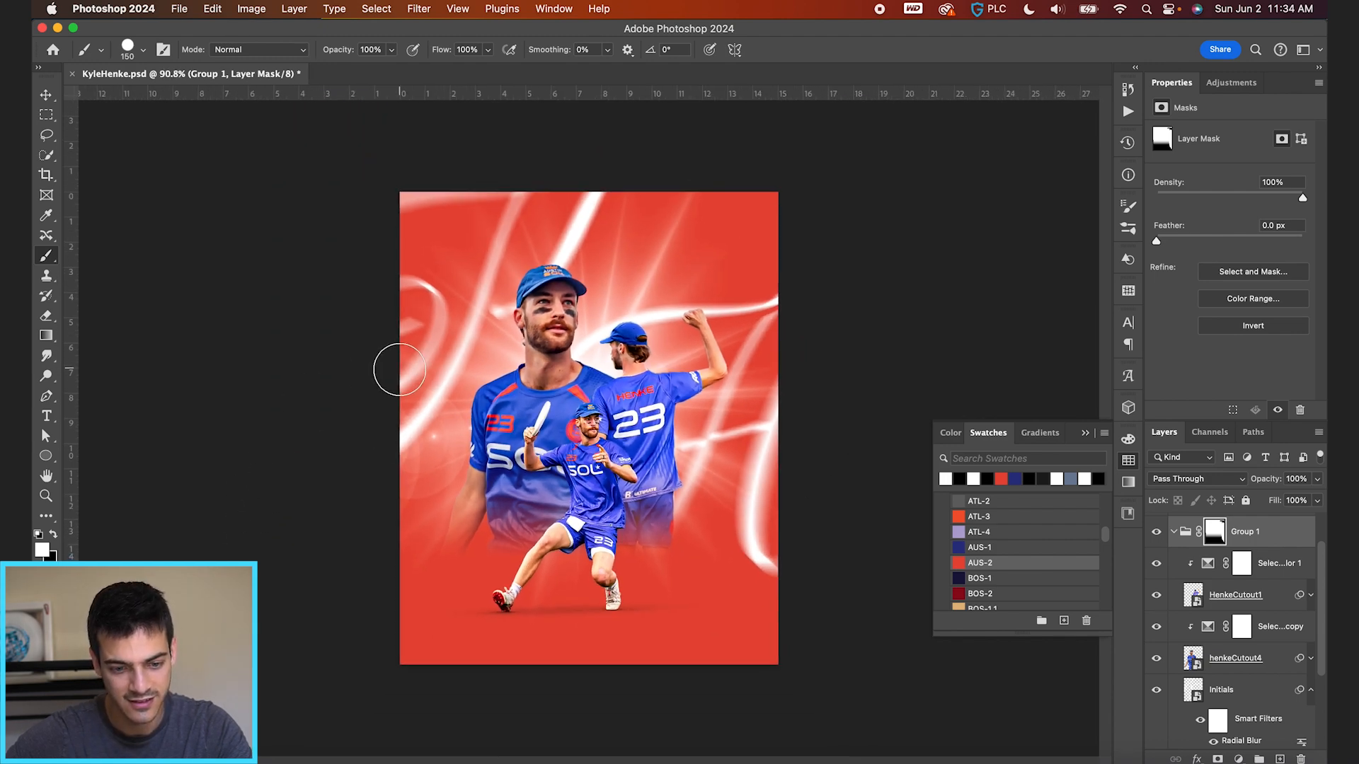
key("v")
scroll(724, 396, "down", 4)
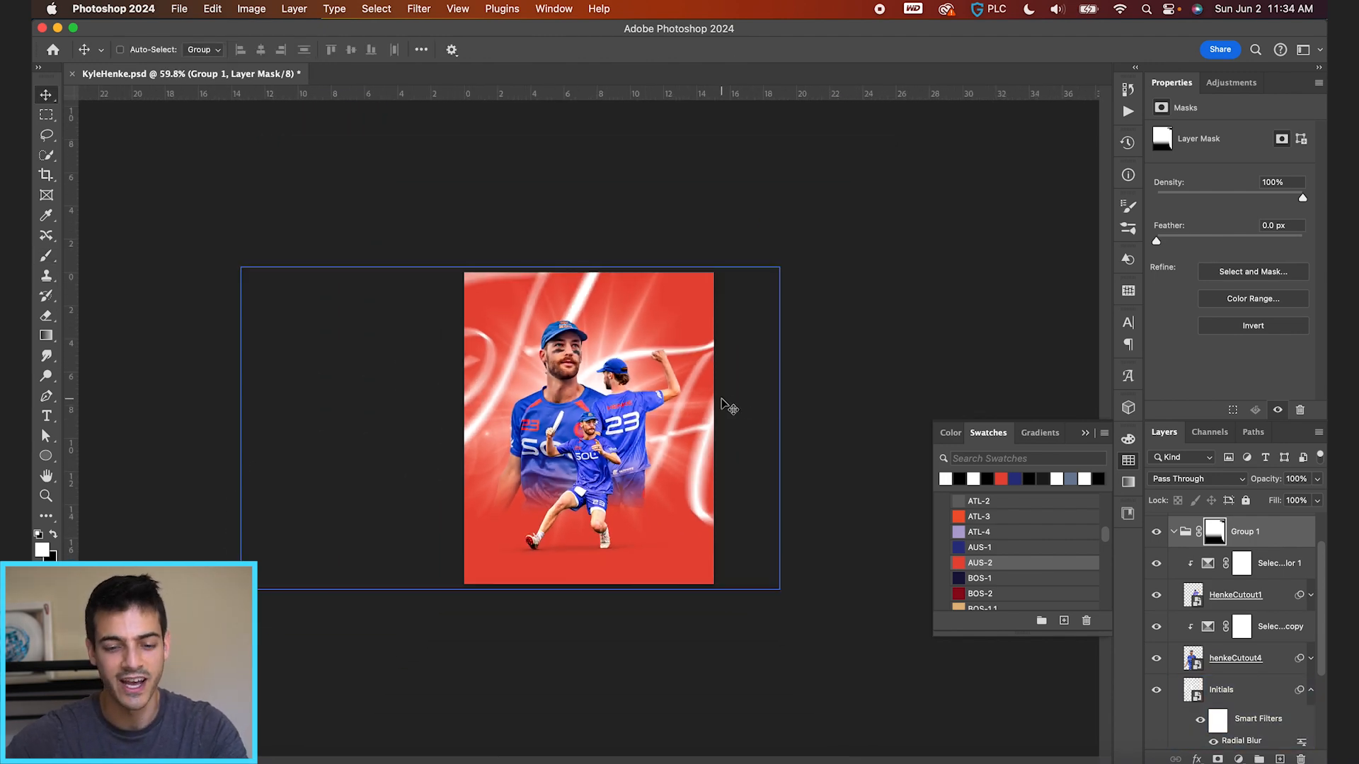
scroll(723, 327, "up", 4)
scroll(1239, 637, "down", 4)
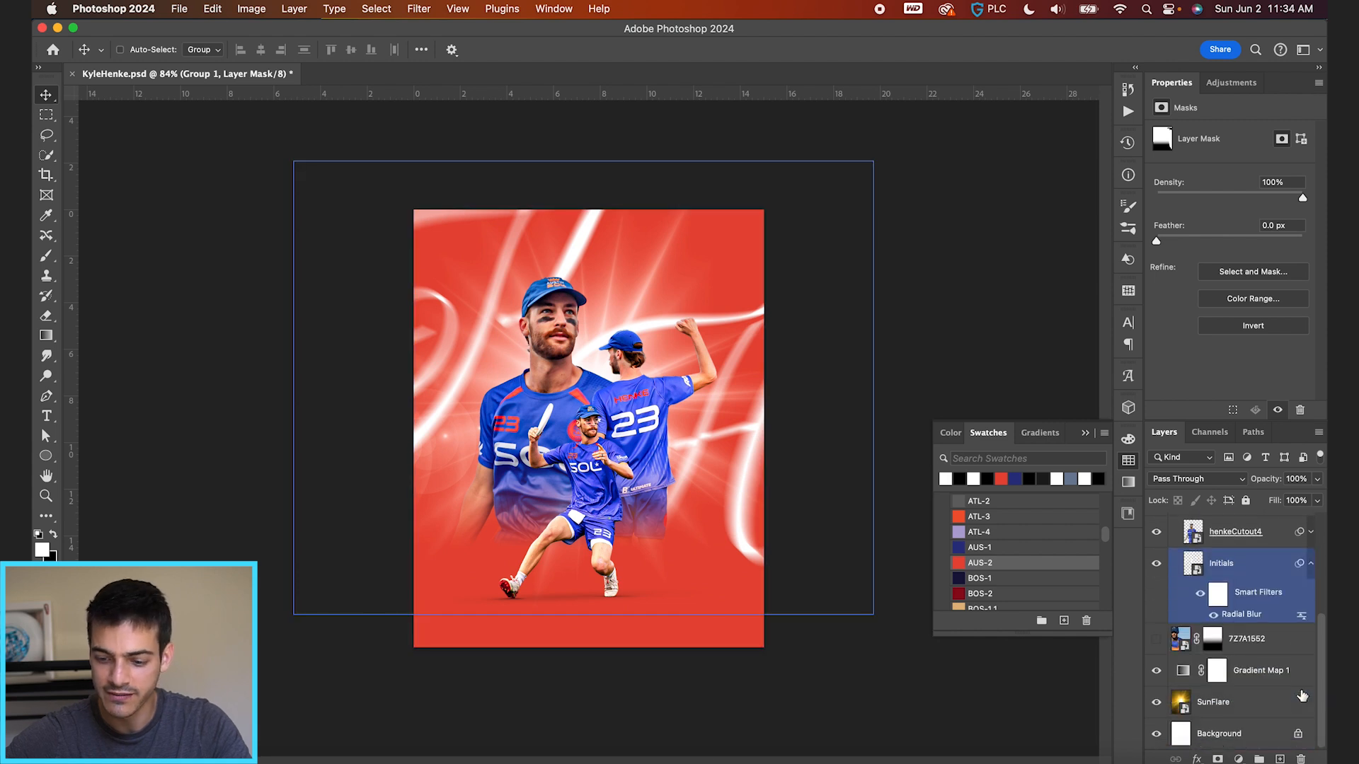
Add a new layer above Gradient Map 1 and fill it with the AUS-2 red swatch.
left_click(1187, 703)
left_click(1190, 678)
key("super+alt+shift+n")
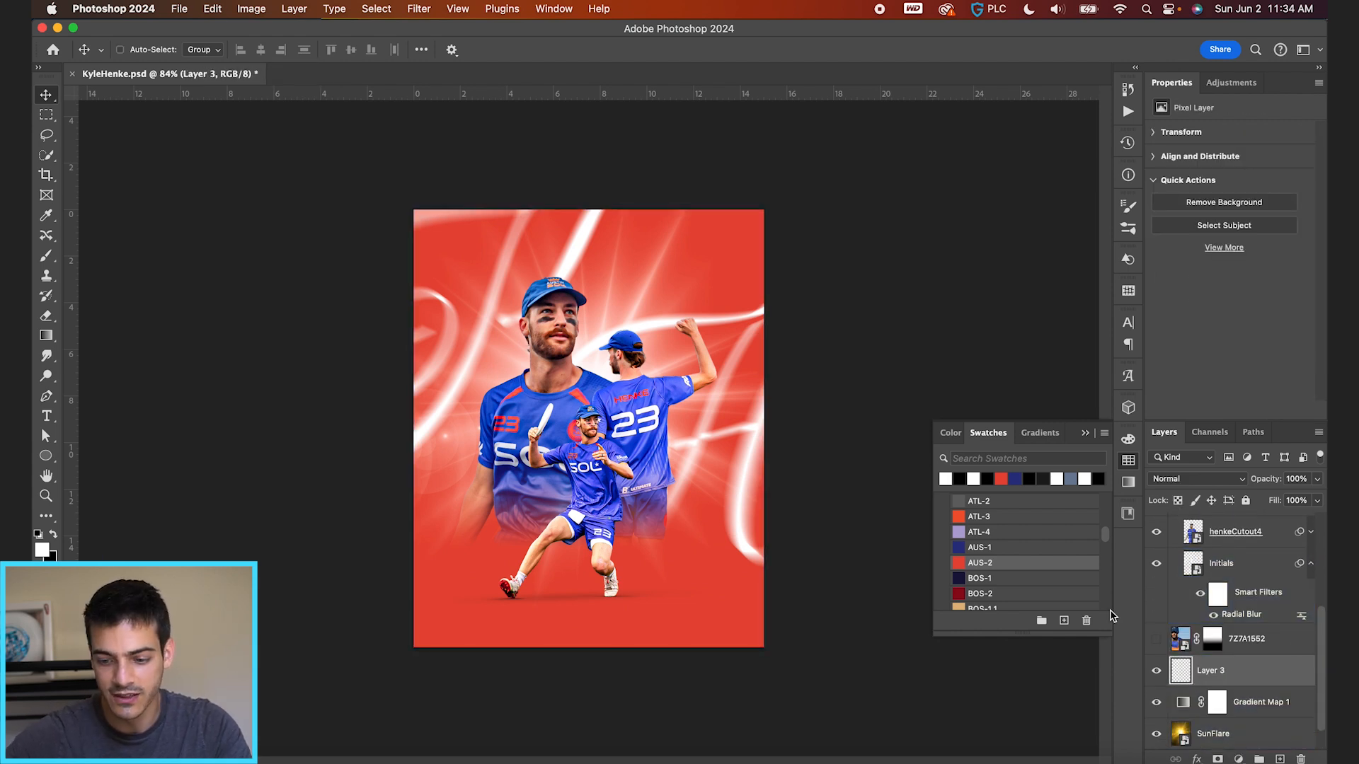
left_click(963, 563)
key("g")
key("shift+g")
left_click(662, 508)
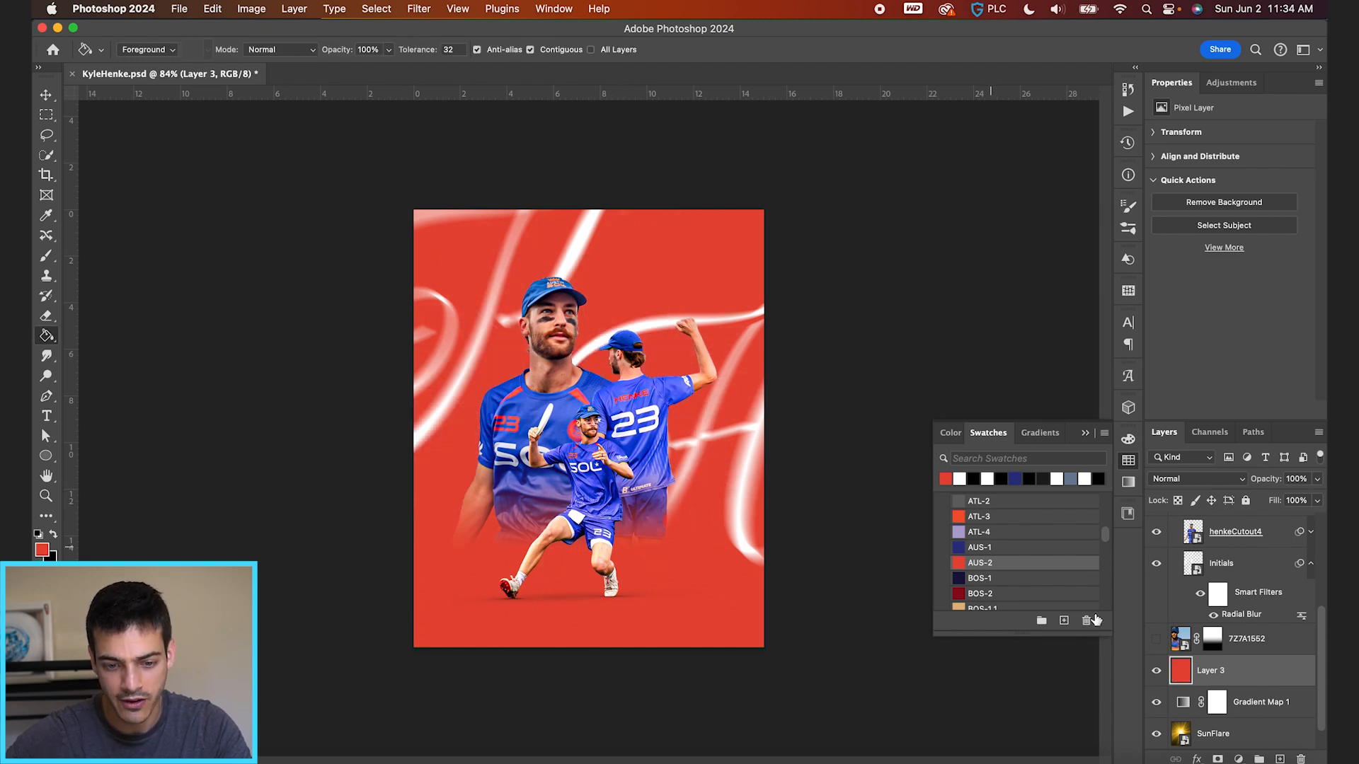
Duplicate the SunFlare layer and place the copy directly above the solid red layer.
scroll(697, 448, "up", 4)
scroll(697, 448, "down", 5)
scroll(698, 449, "down", 1)
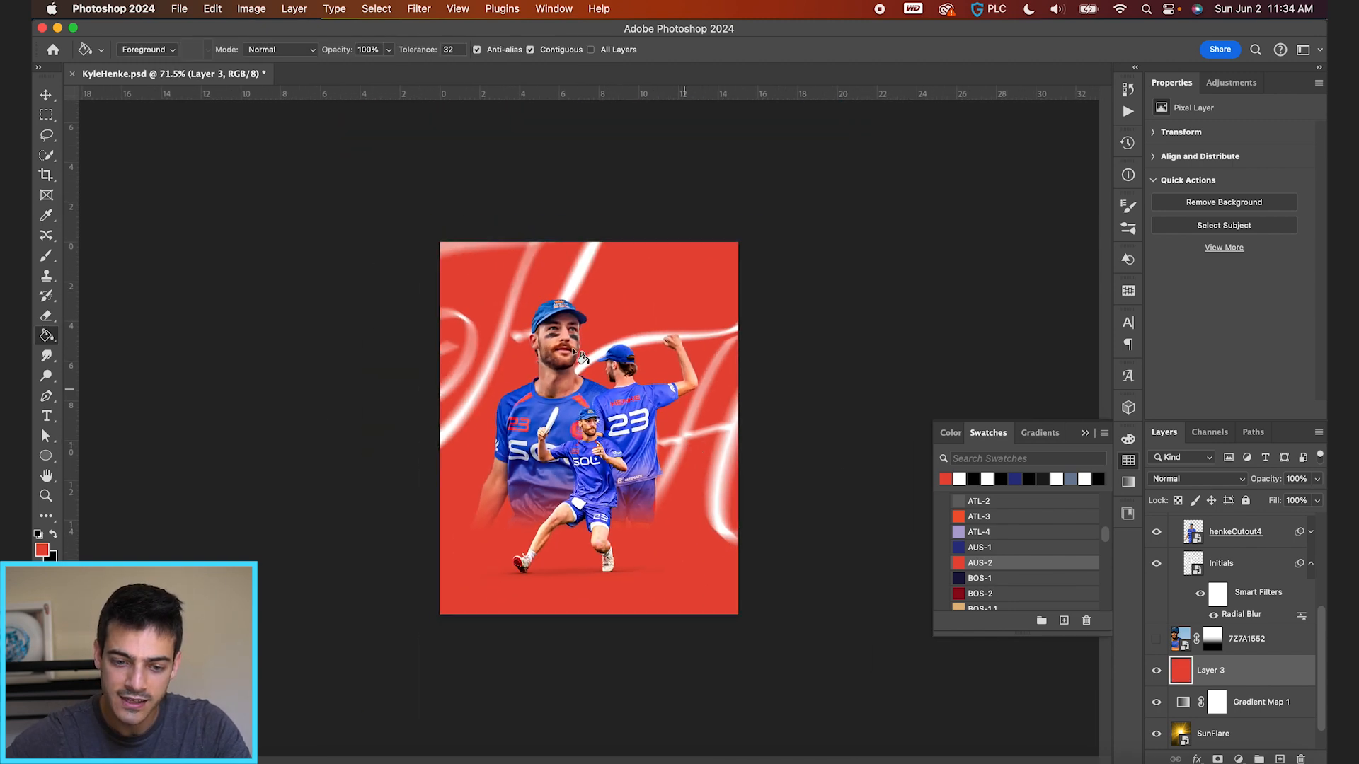
scroll(700, 433, "up", 2)
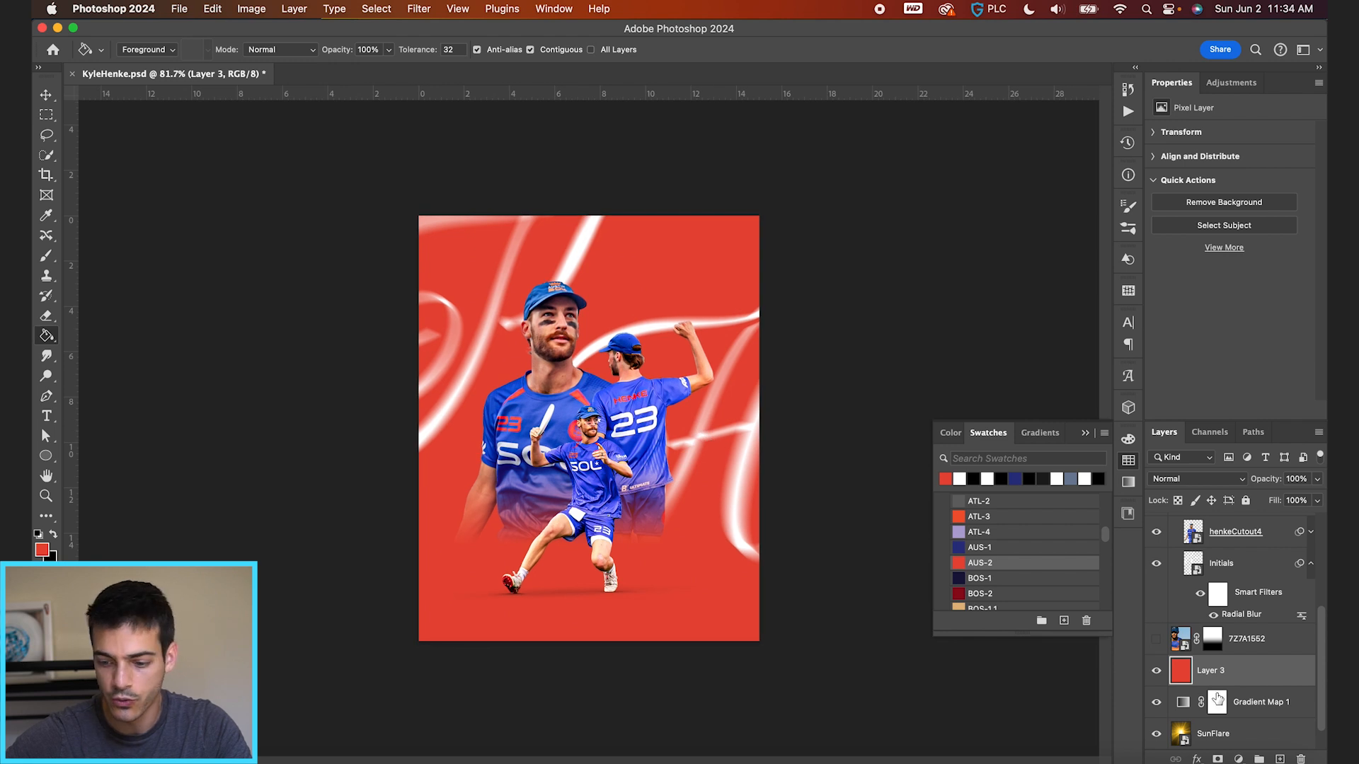
left_click(1182, 737)
left_click_drag(1182, 737, 1183, 657)
key("super+t")
key("Return")
key("g")
Apply a Black & White adjustment with the default settings to the SunFlare copy.
left_click(244, 9)
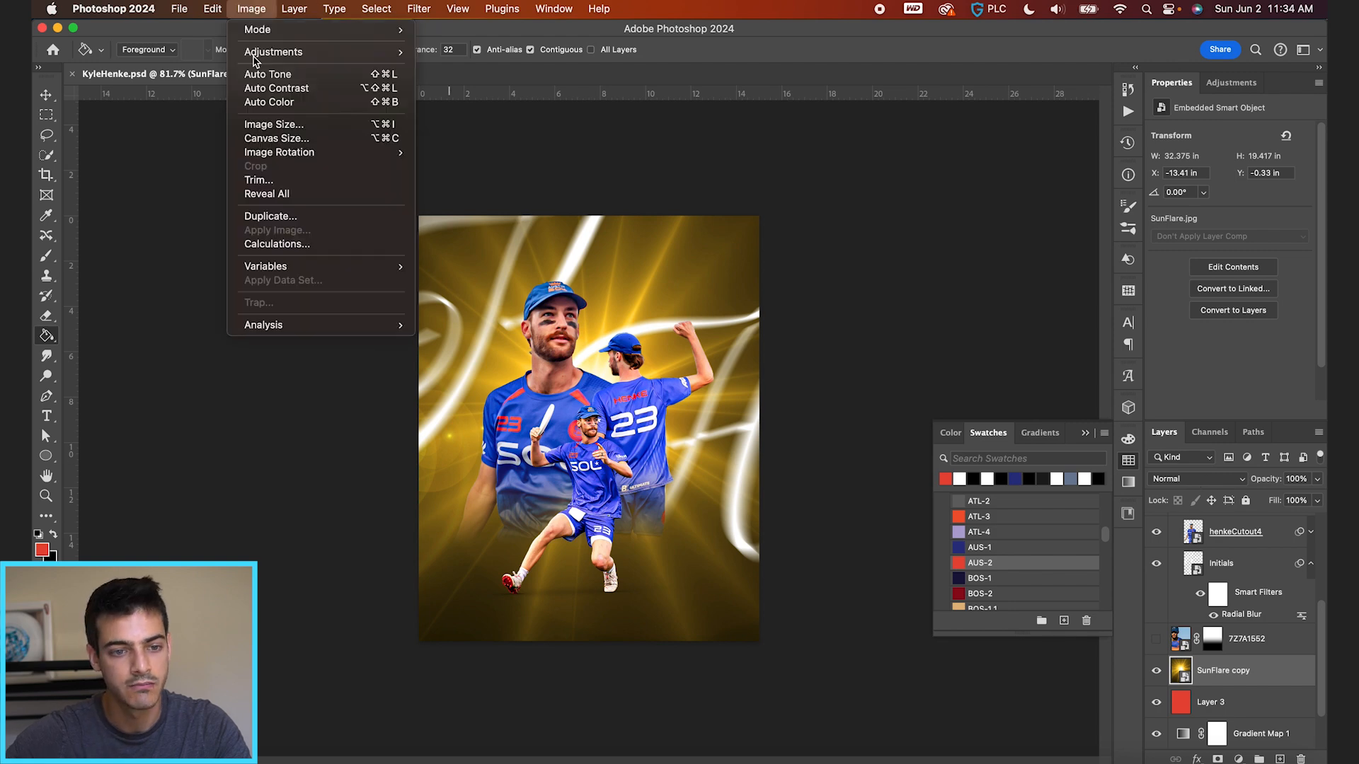
mouse_move(276, 52)
left_click(463, 158)
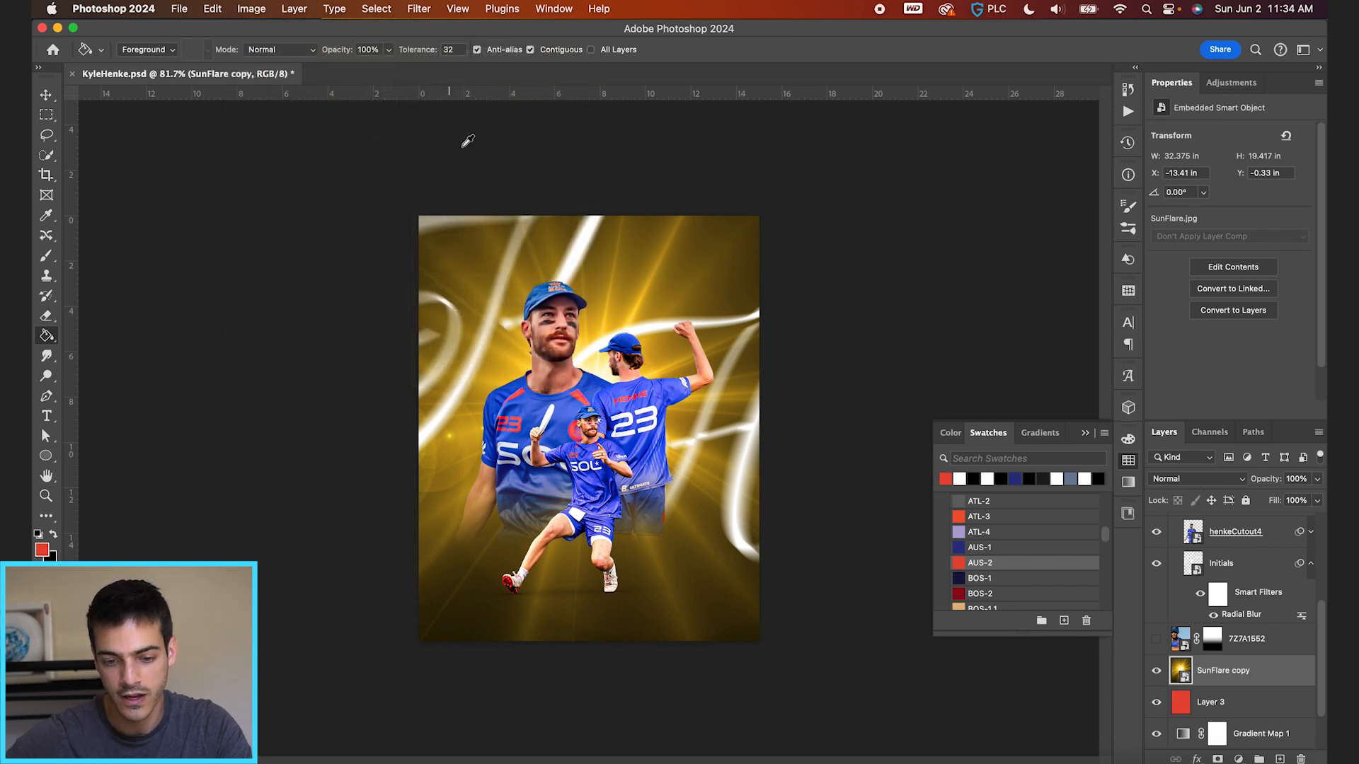
key("Return")
Try Color Dodge on the flare copy, move it toward the poster's upper right, and switch its blend mode to Linear Dodge (Add).
left_click(1203, 479)
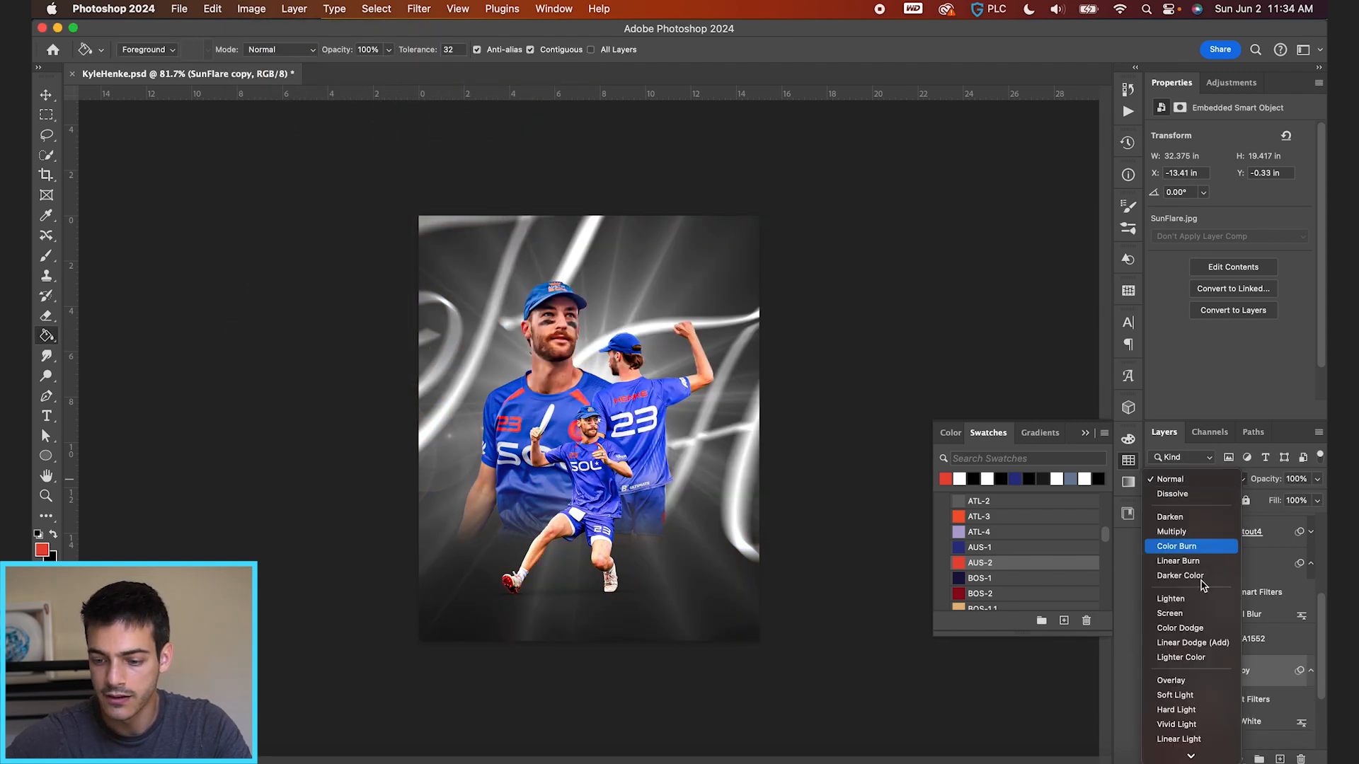
left_click(1198, 631)
key("v")
mouse_move(658, 449)
left_mouse_down()
mouse_move(776, 313)
mouse_move(747, 353)
left_mouse_up()
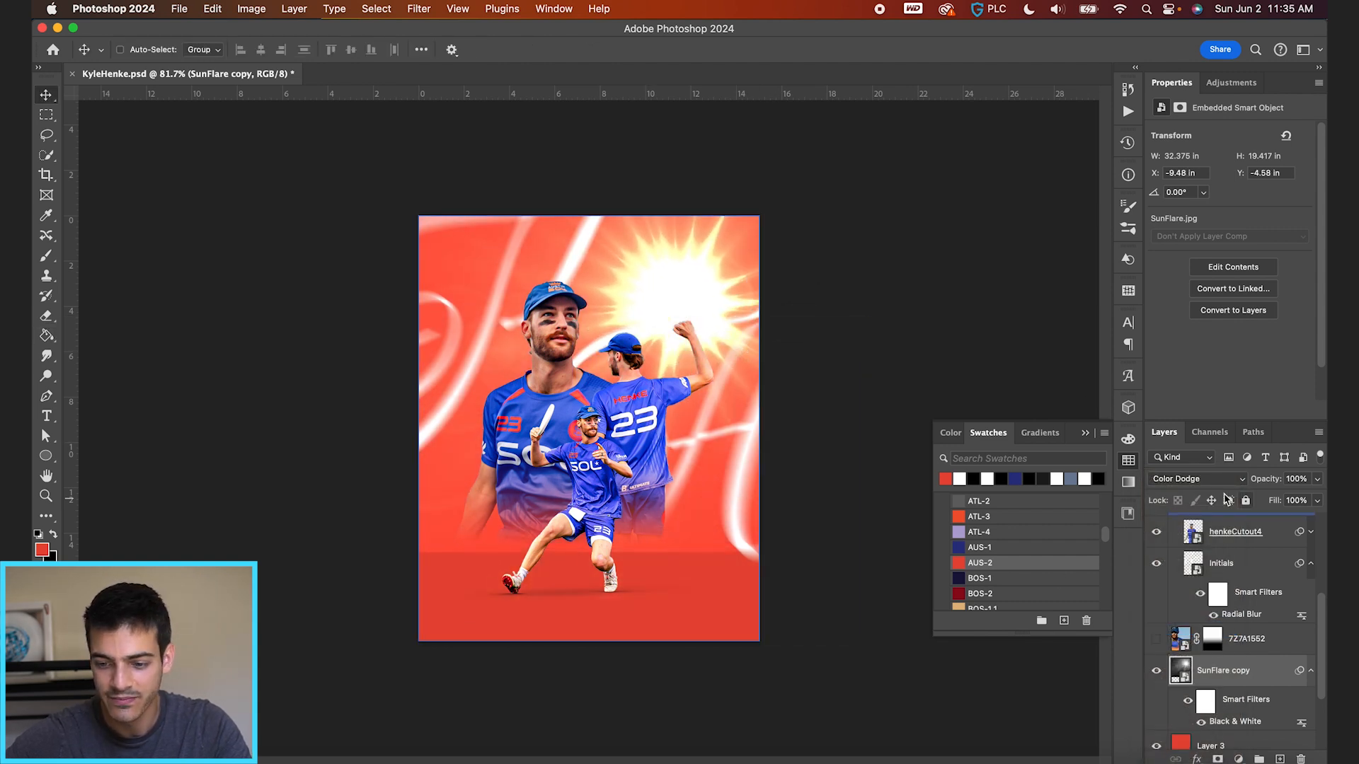
left_click(1197, 479)
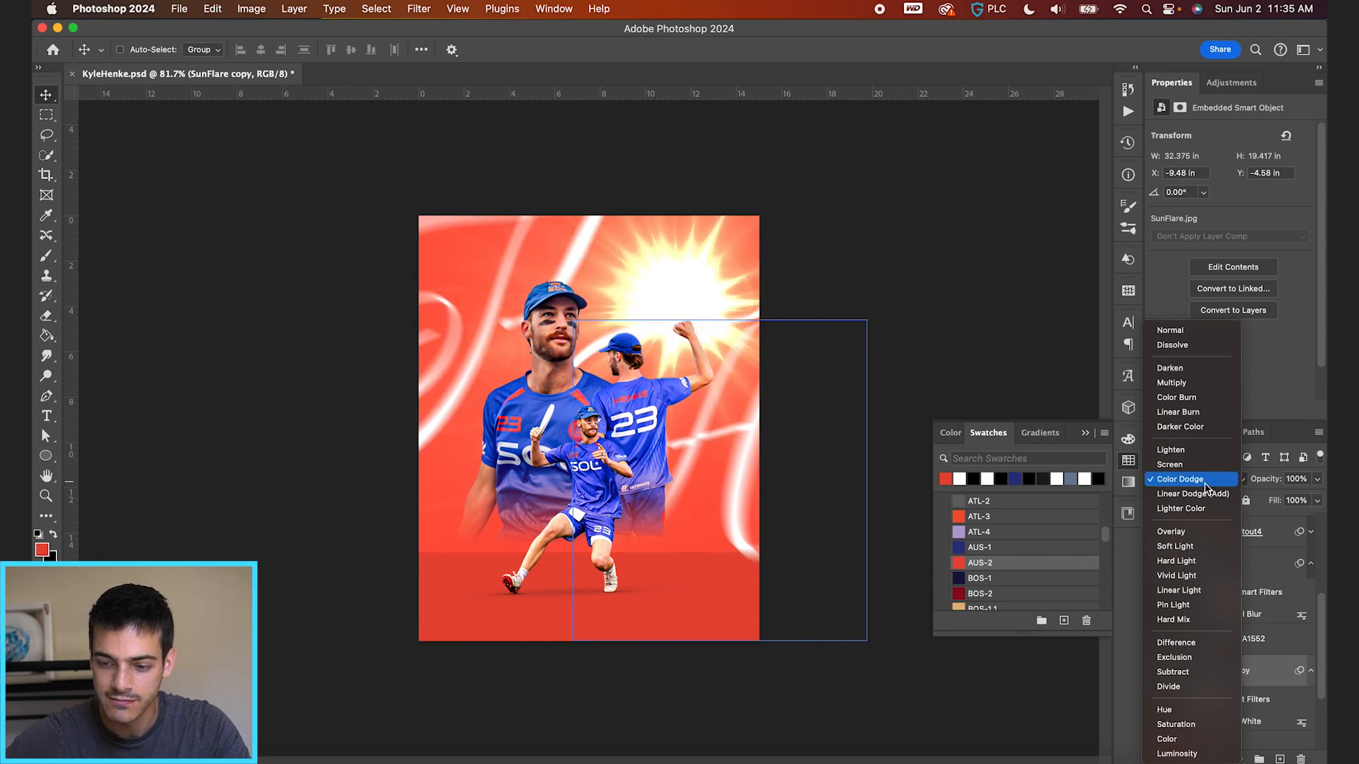
left_click(1206, 495)
Scale the flare copy down to about 88.85% and move it up beside the back-facing player's raised fist.
key("super+t")
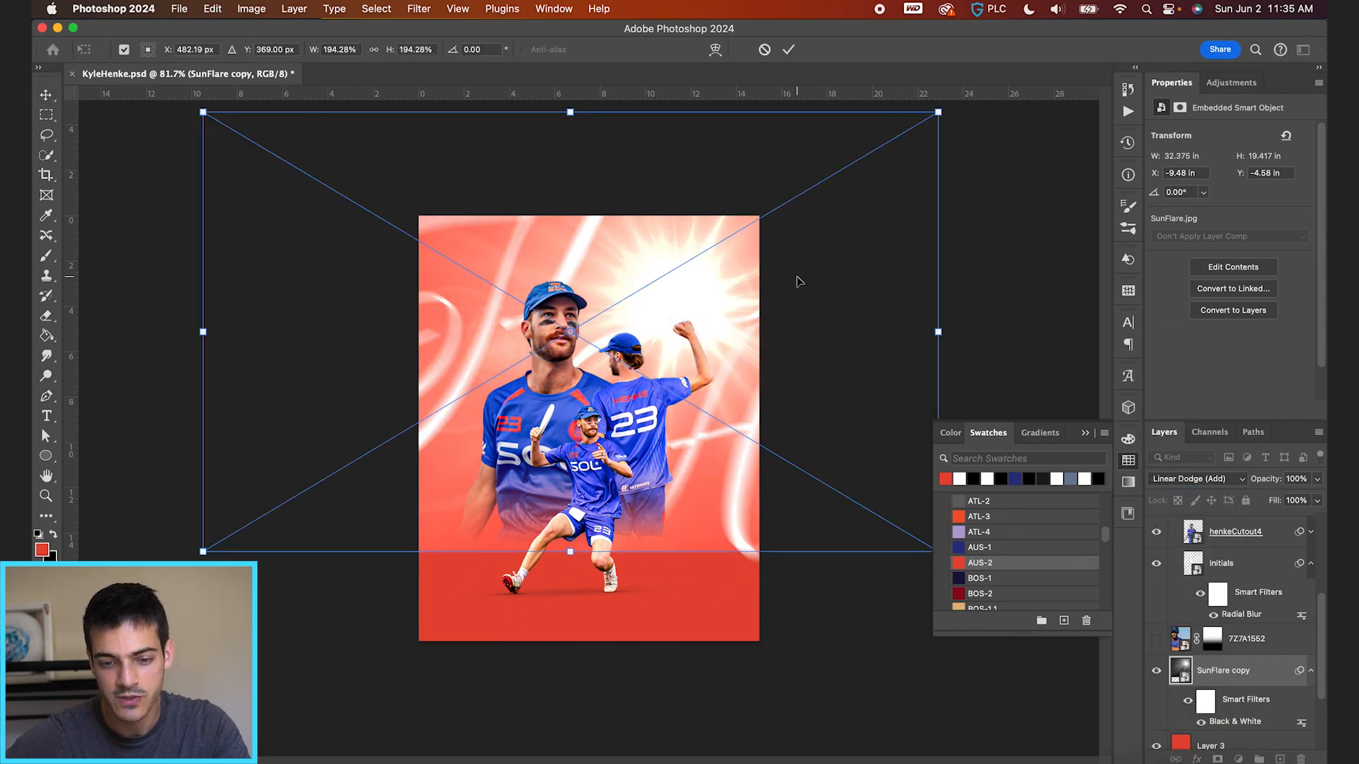
left_click_drag(939, 112, 740, 232)
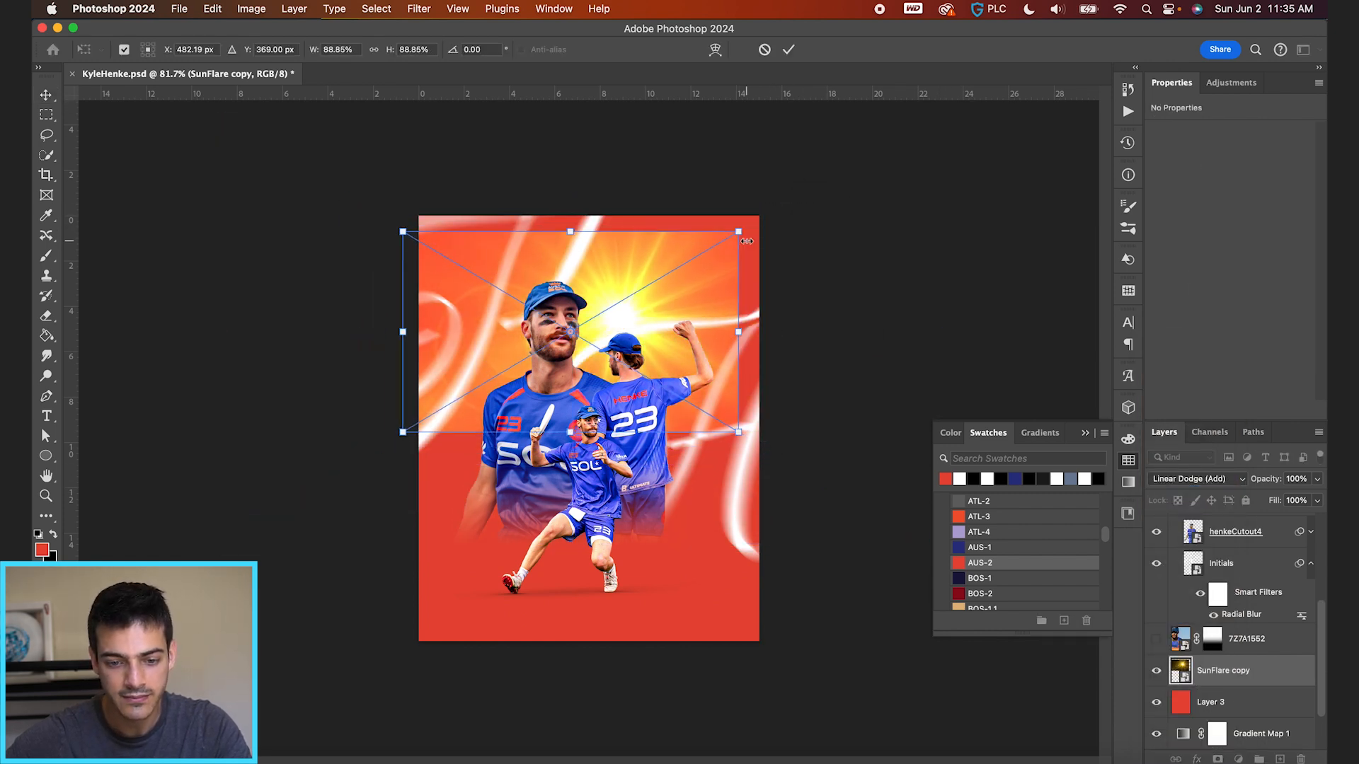
key("Return")
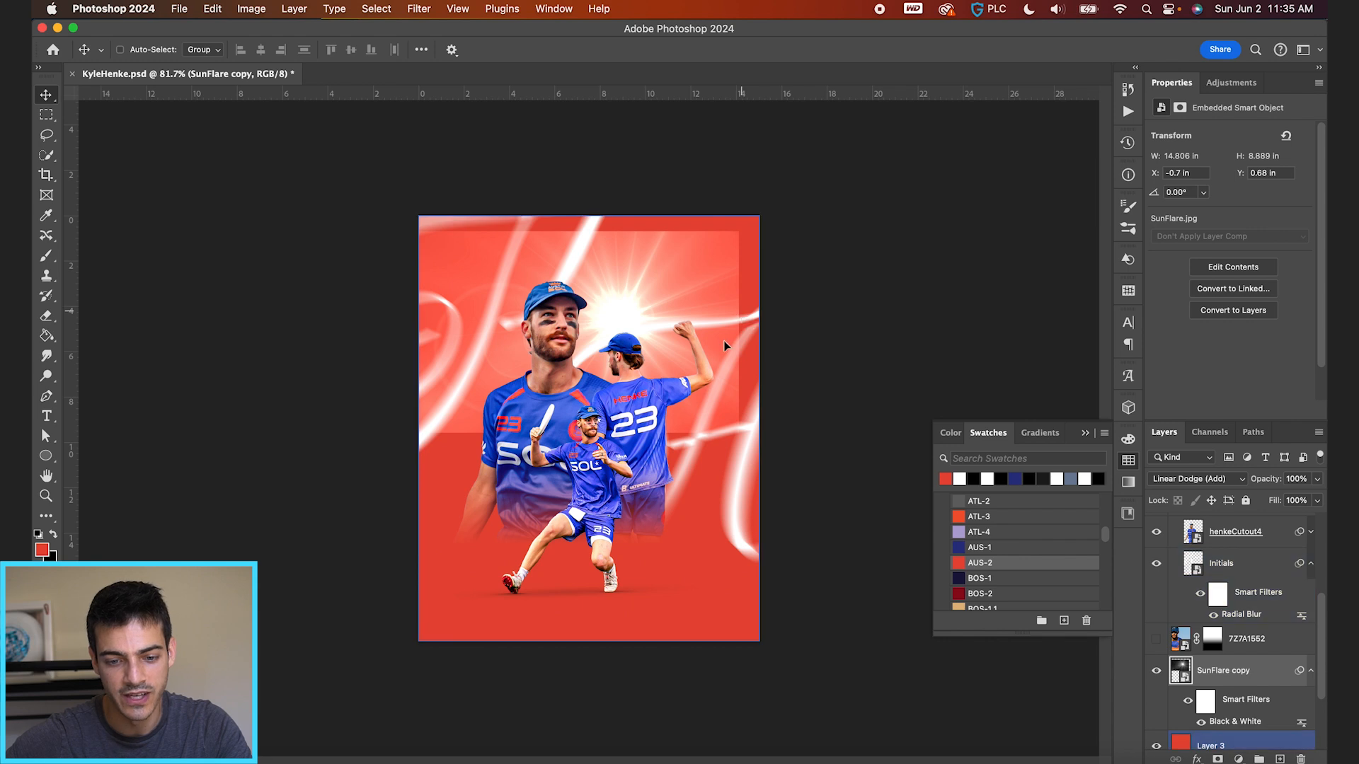
left_click_drag(725, 345, 817, 322)
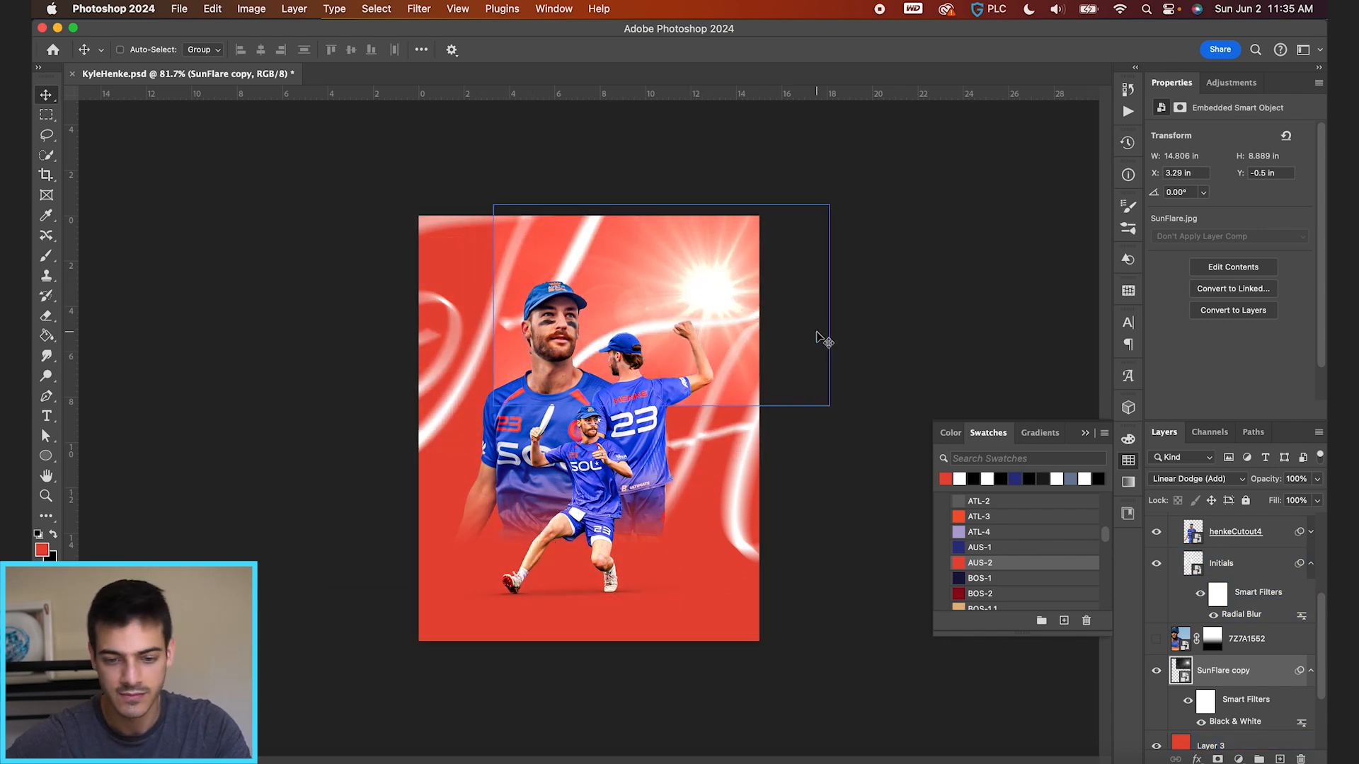
Hide the flare copy's Black & White smart filter, enlarge the flare to about 40.4 in wide and centre it near the poster's upper-right corner.
left_click(1189, 702)
key("super+t")
left_click_drag(830, 204, 1122, 30)
key("Return")
left_click_drag(869, 457, 840, 431)
key("super+0")
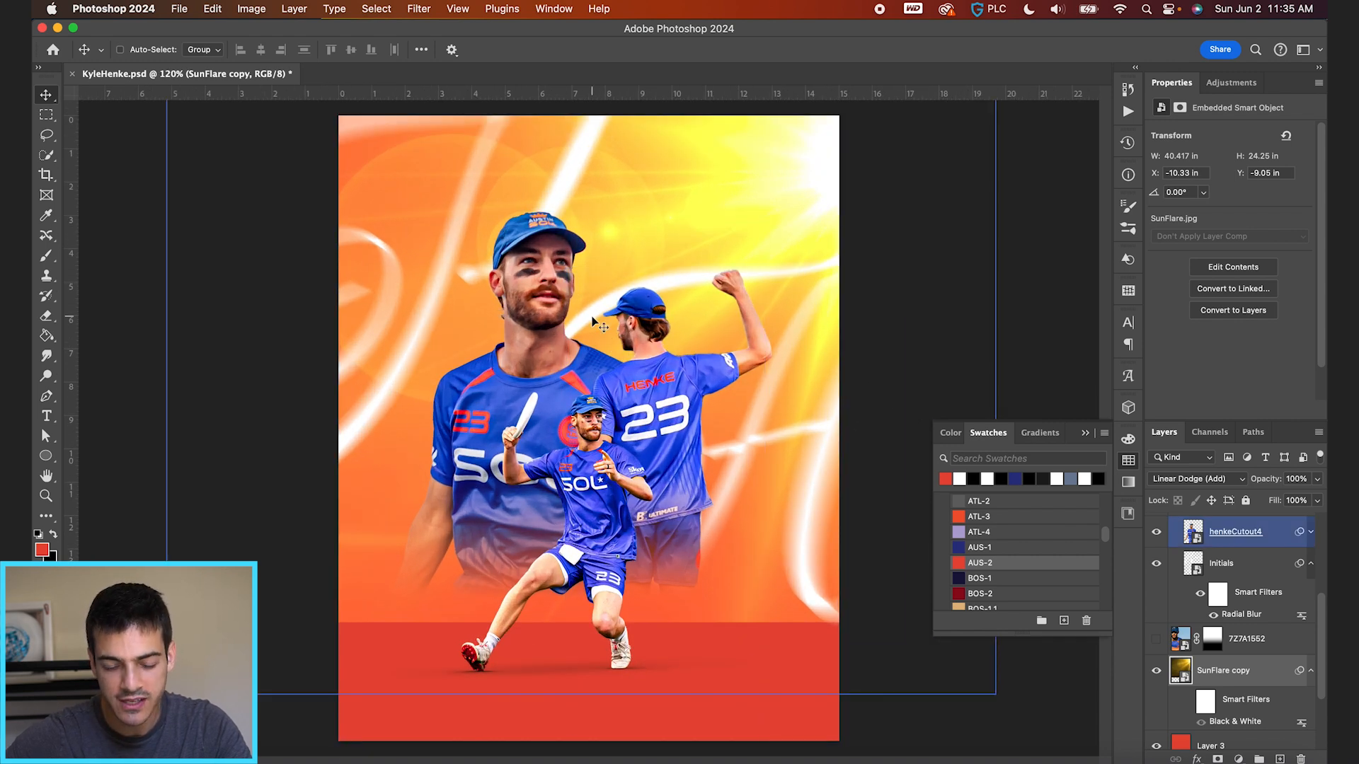
Add a layer mask to the flare copy and fade its hard lower edge into the red with a large soft black brush.
scroll(592, 322, "down", 3)
left_click(1218, 760)
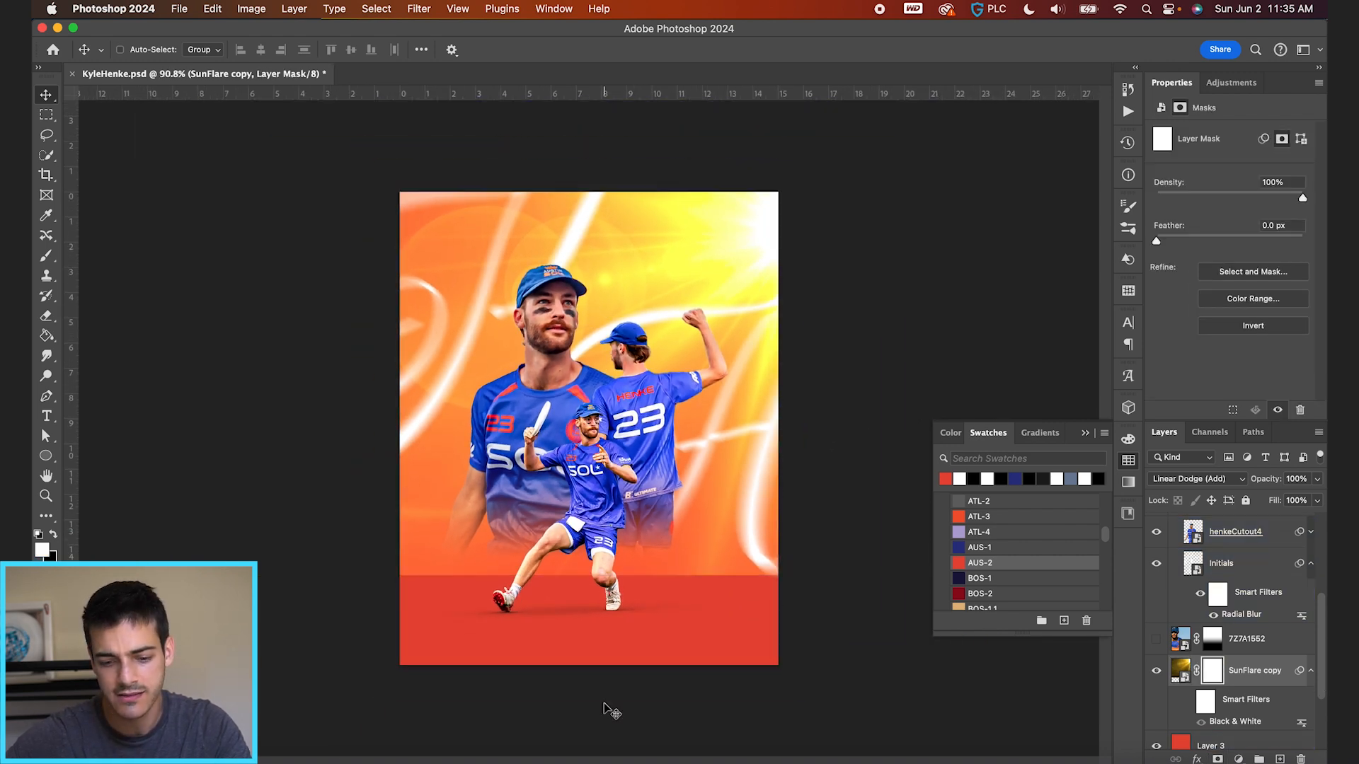
key("b")
key("bracketright")
key("bracketright")
key("bracketright")
key("bracketright")
key("bracketright")
left_click_drag(507, 666, 530, 151)
key("x")
mouse_move(507, 624)
left_mouse_down()
mouse_move(405, 623)
mouse_move(552, 652)
mouse_move(774, 660)
mouse_move(635, 646)
left_mouse_up()
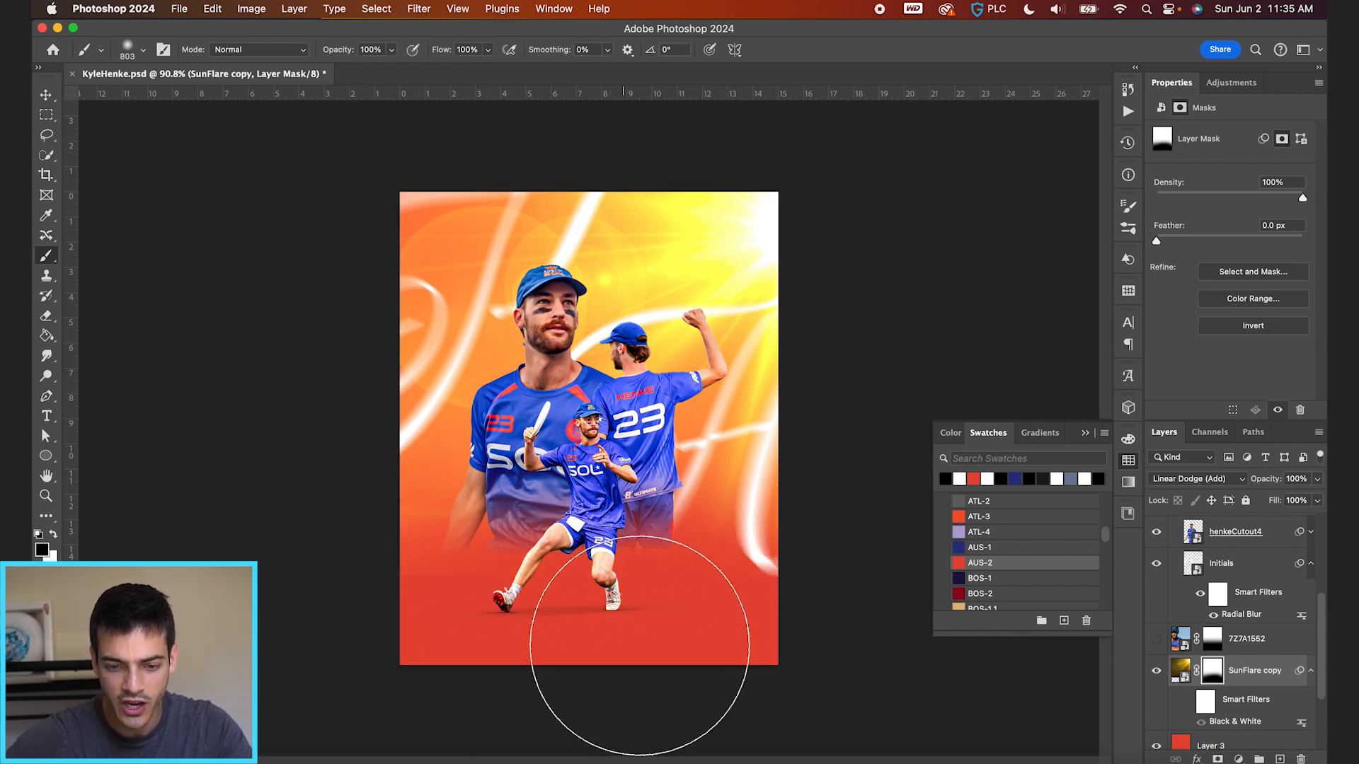
Sample the flare's yellow as the brush colour and add a new layer above the flare copy.
left_click(1181, 670)
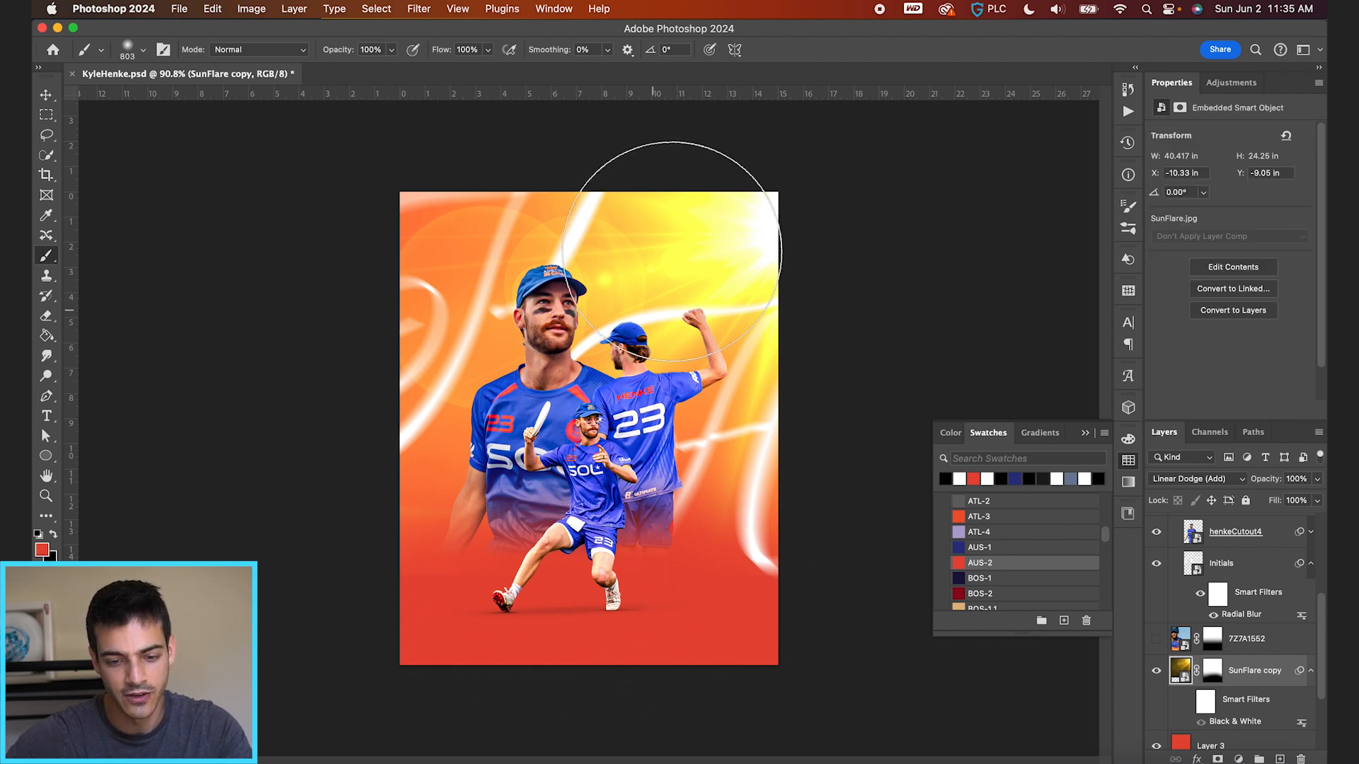
left_click(692, 223, "alt")
left_click(1279, 759)
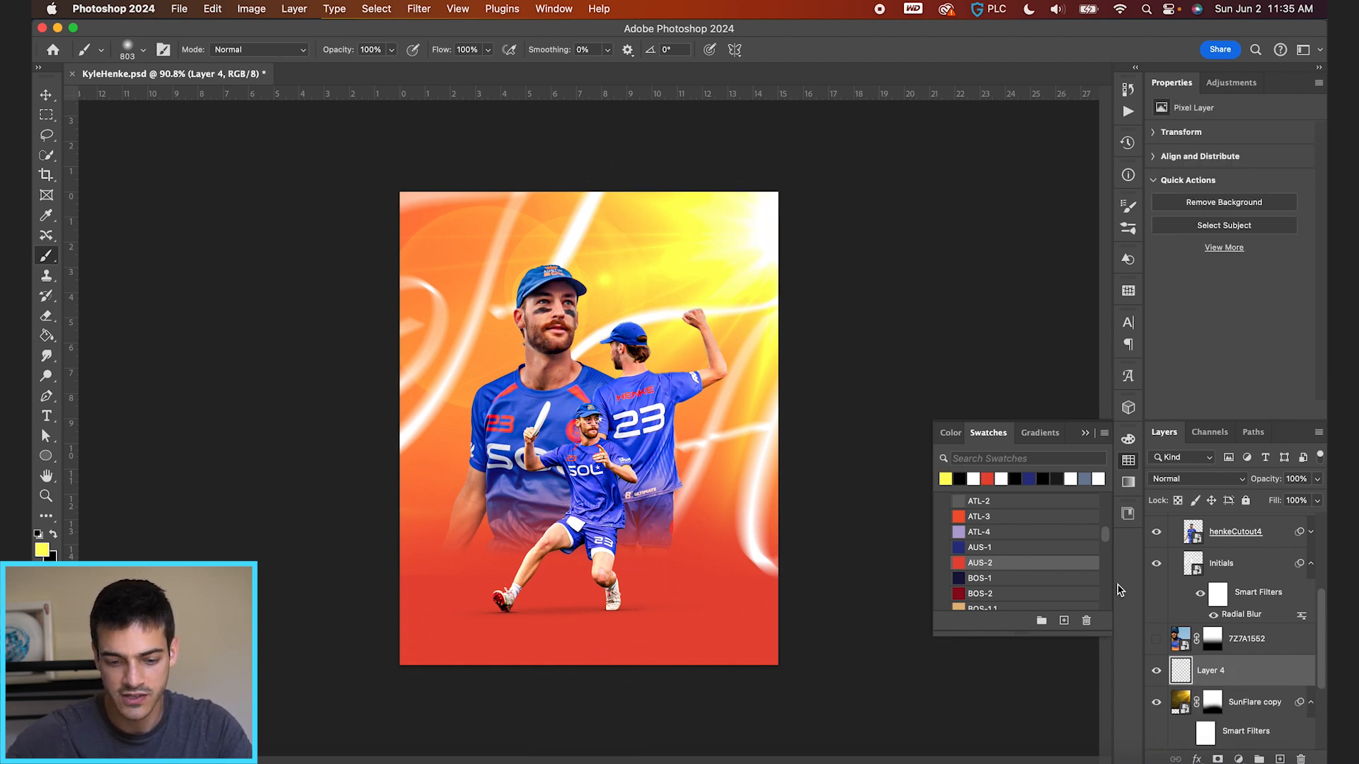
Try a soft yellow glow at the poster's lower-left corner with a 1300 px brush, and undo it.
key("bracketright")
key("bracketright")
key("bracketright")
key("bracketright")
key("bracketright")
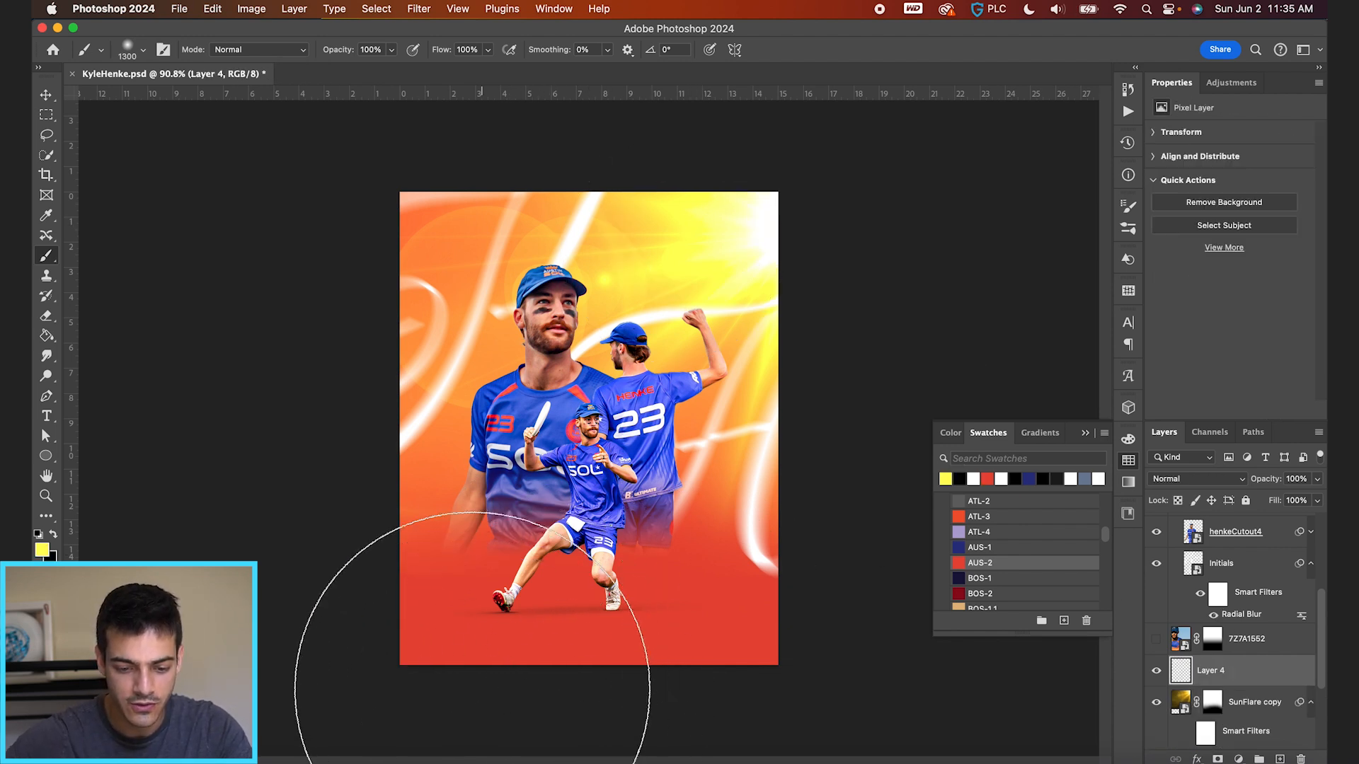
left_click(474, 744)
key("super+z")
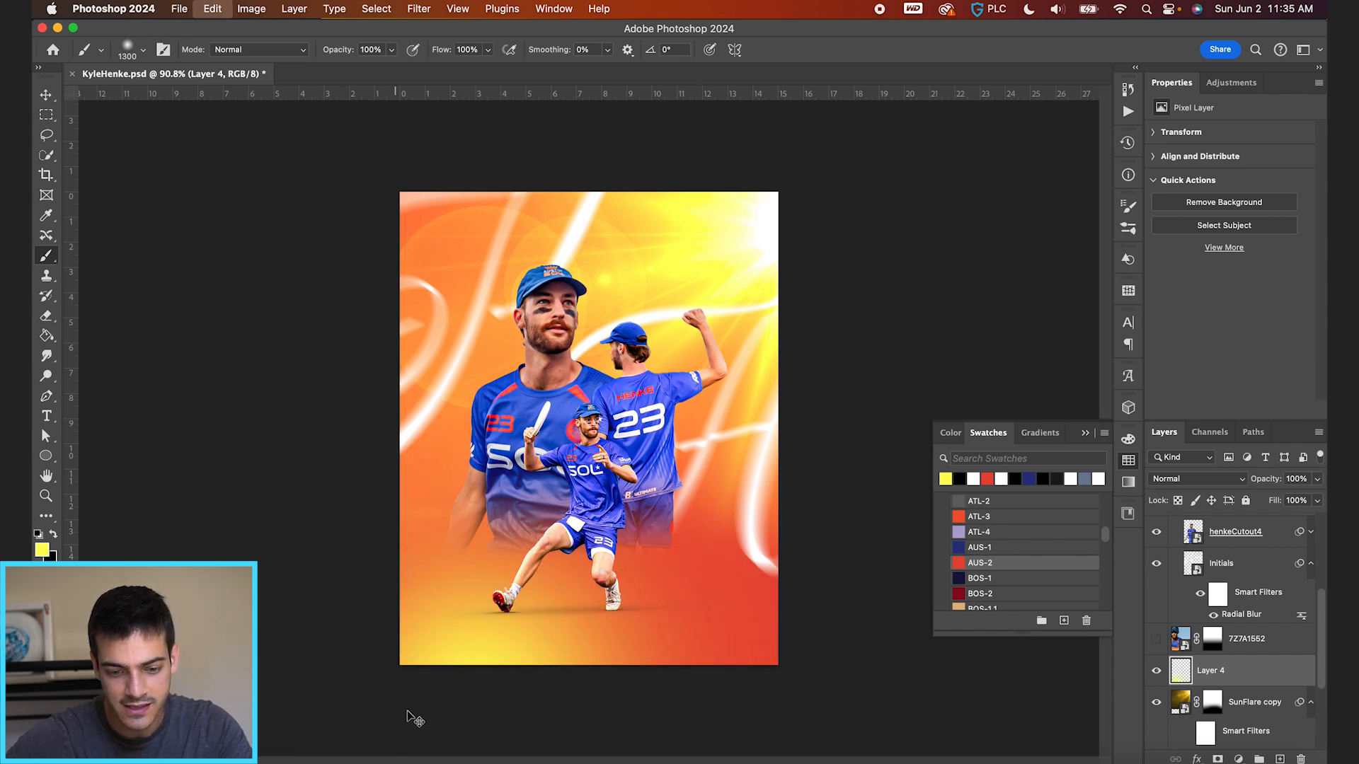
Paint a faint yellow glow onto the poster's lower-left edge with a soft 1700 px brush centred outside the canvas.
key("bracketright")
key("bracketright")
key("bracketright")
key("bracketright")
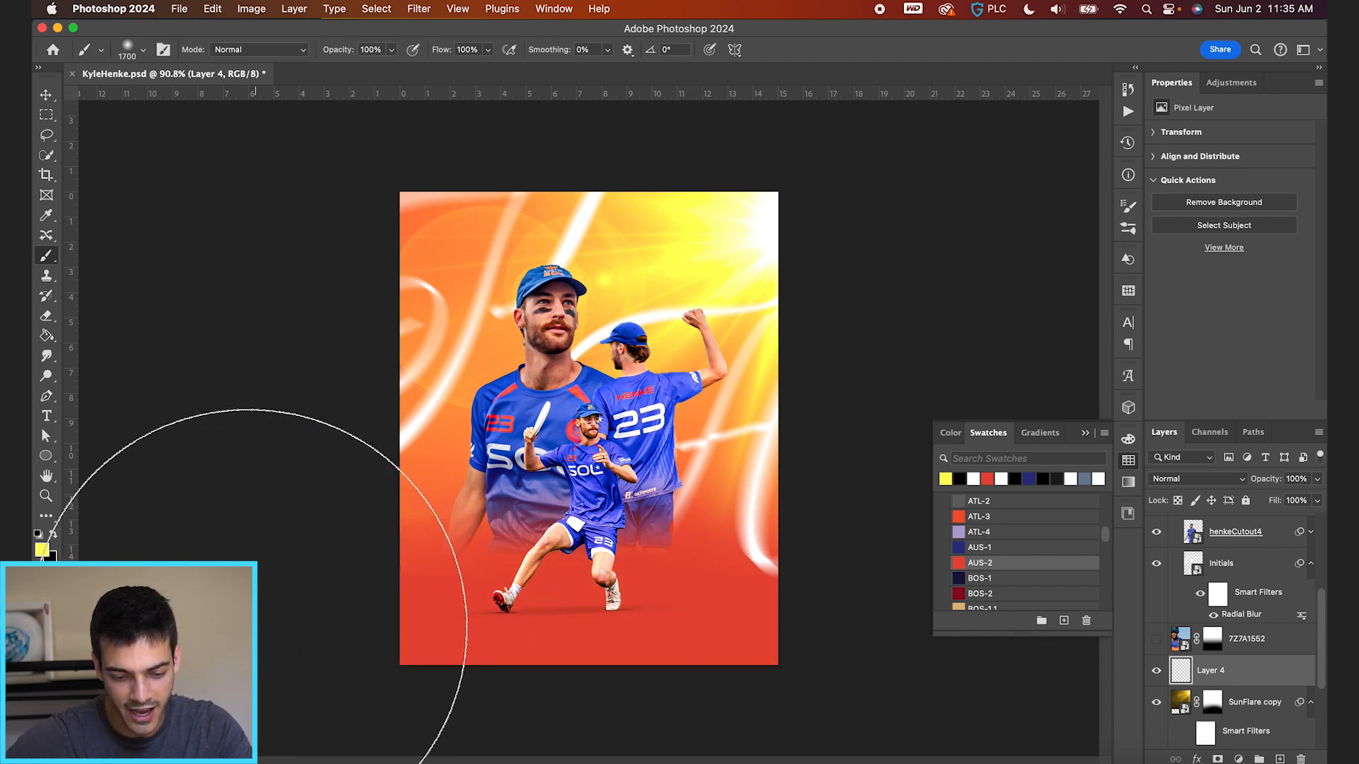
left_click(240, 630)
Reduce the brush to 1100 px and paint a soft yellow glow along the middle of the poster's bottom edge.
key("bracketleft")
key("bracketleft")
key("bracketleft")
key("bracketleft")
key("bracketleft")
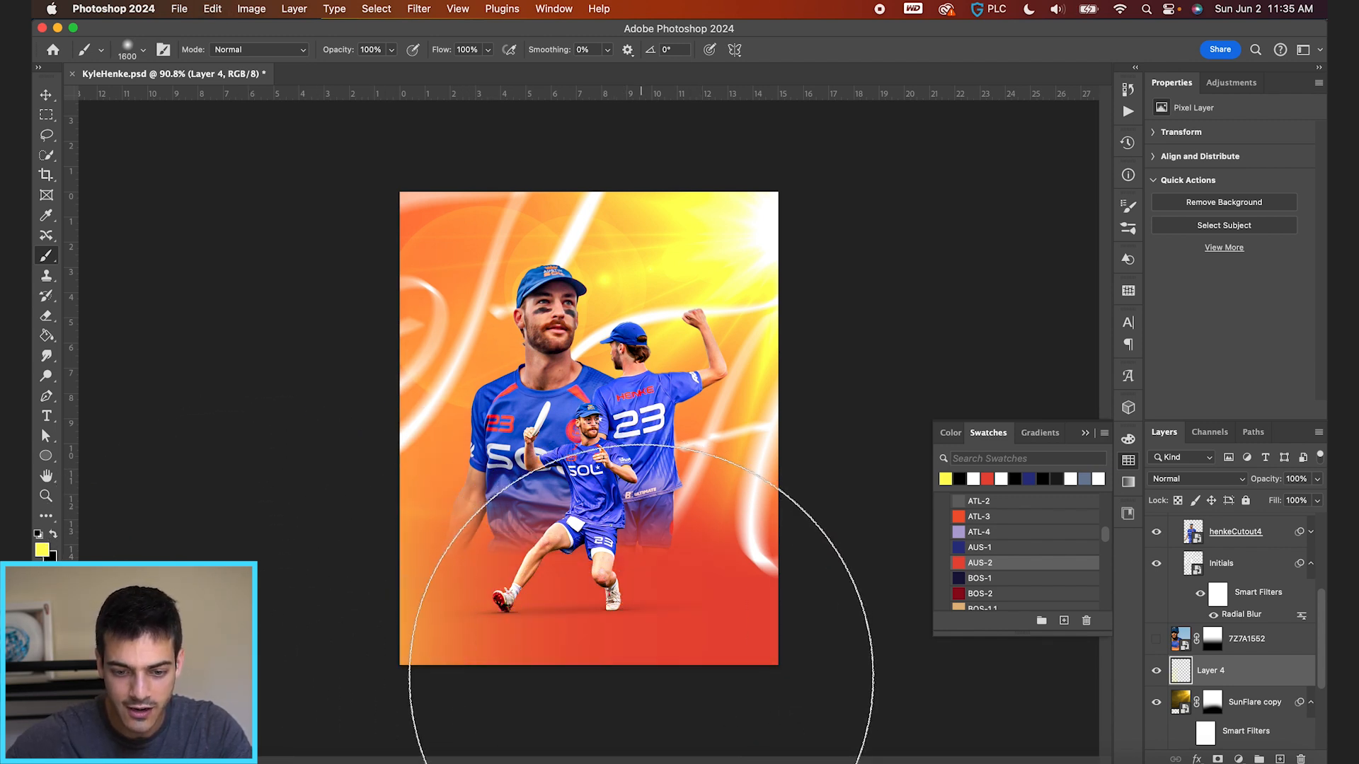
key("bracketleft")
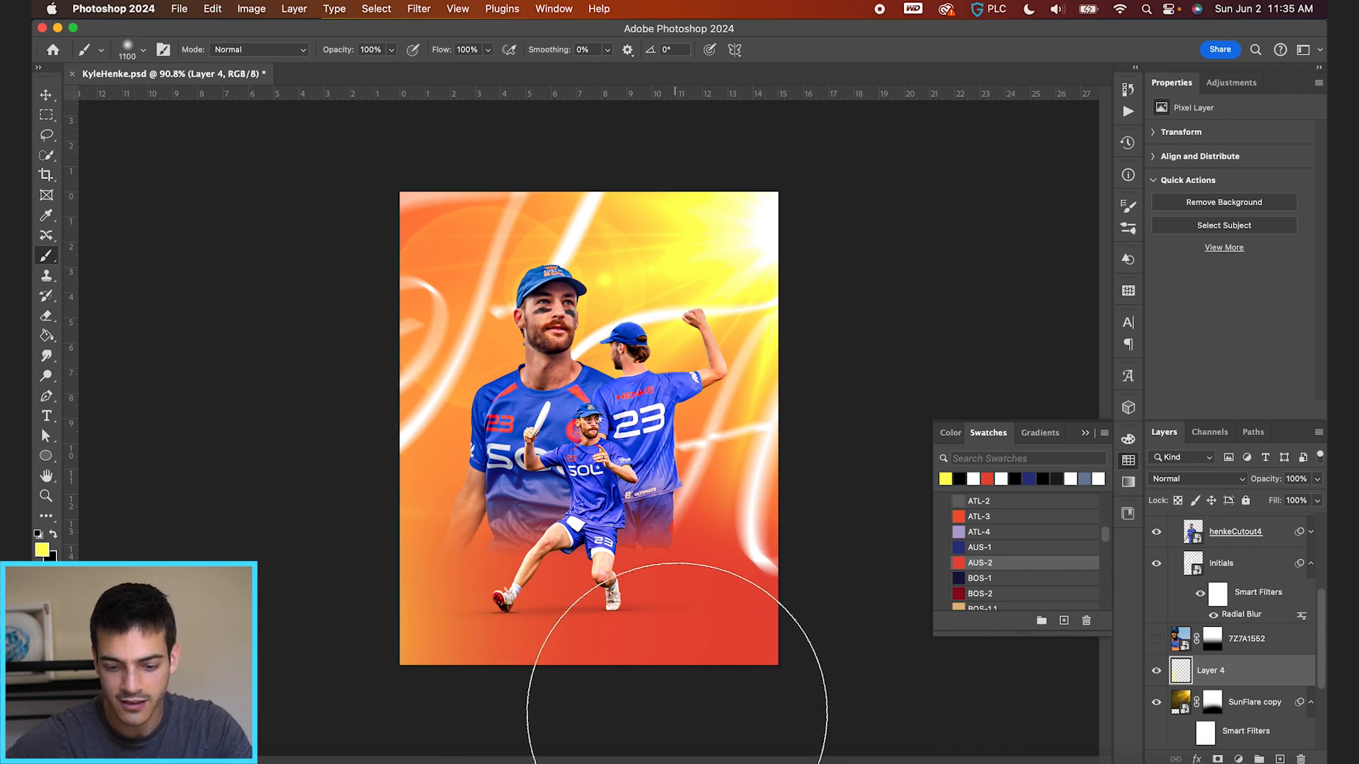
left_click(622, 743)
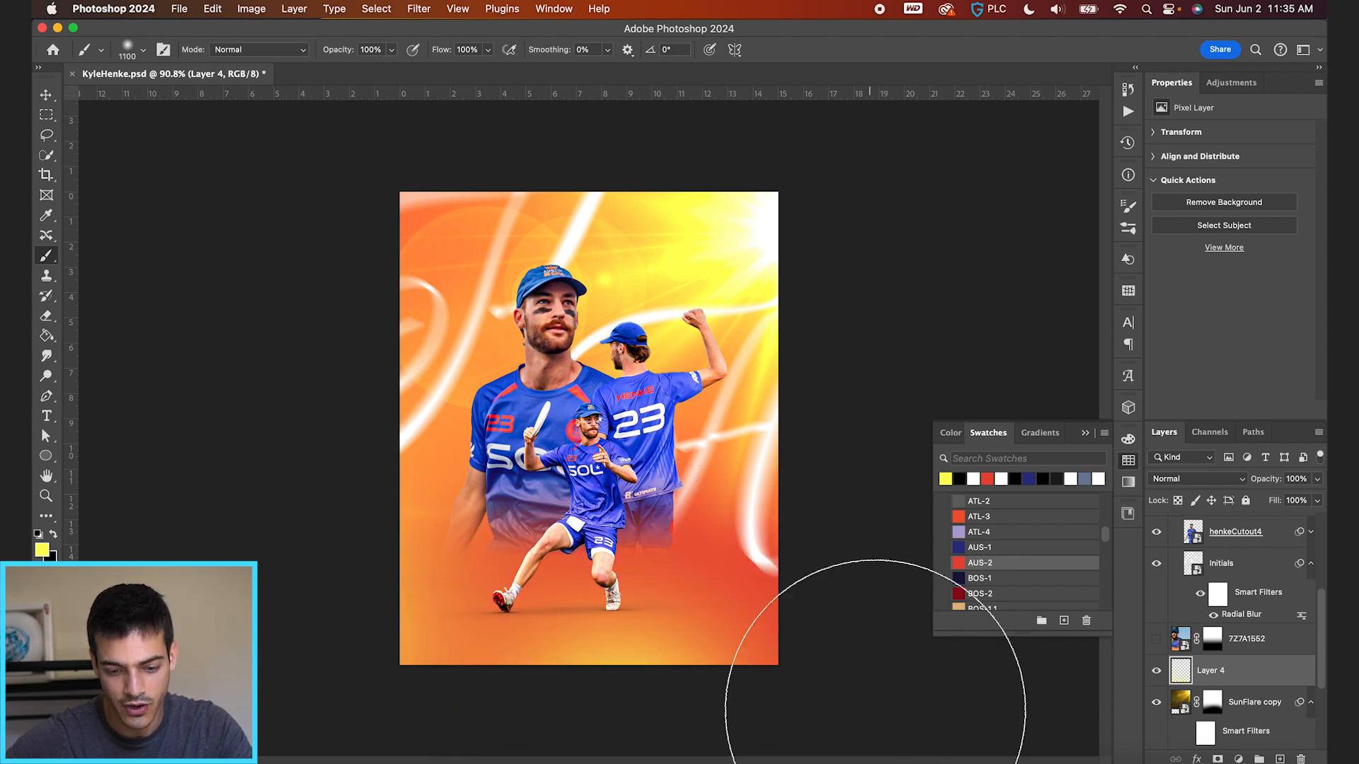
Set the yellow glow layer's blend mode to Overlay.
left_click(1225, 481)
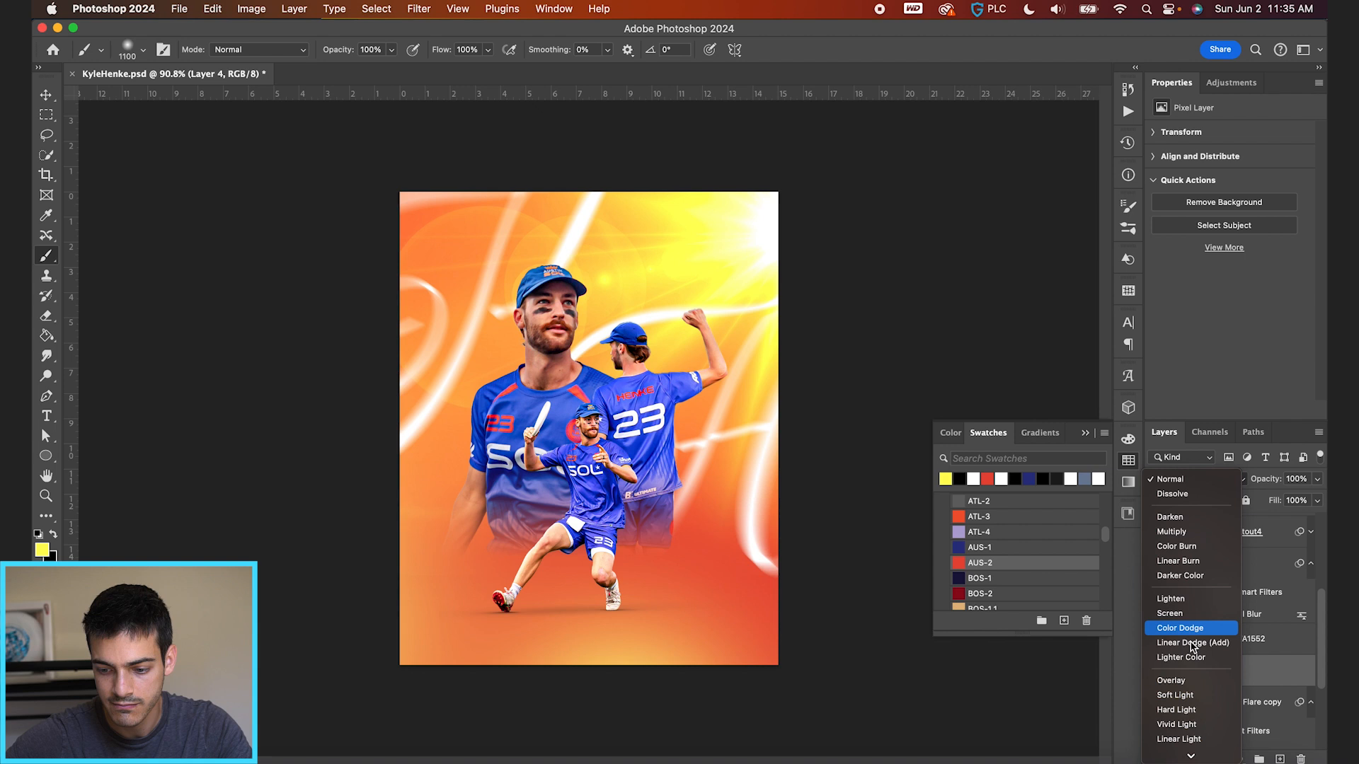
left_click(1186, 681)
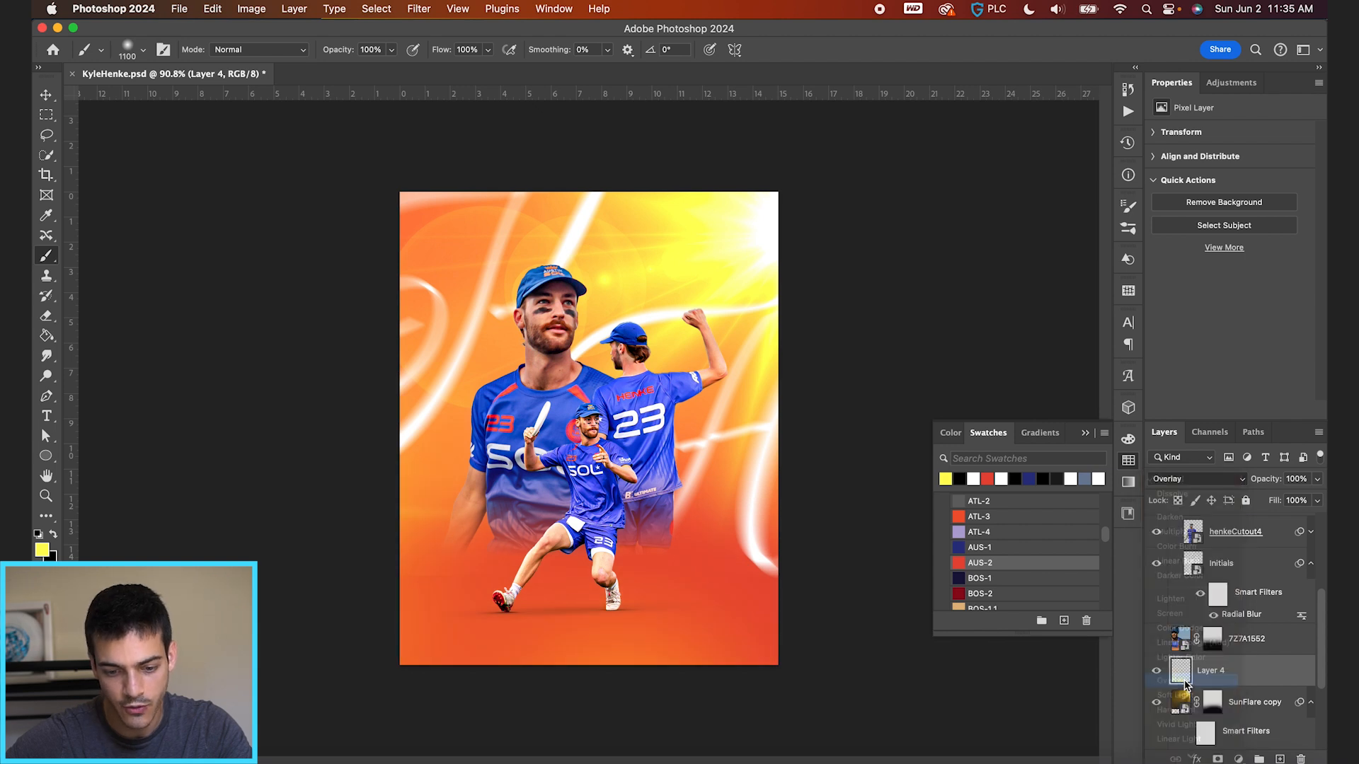
key("v")
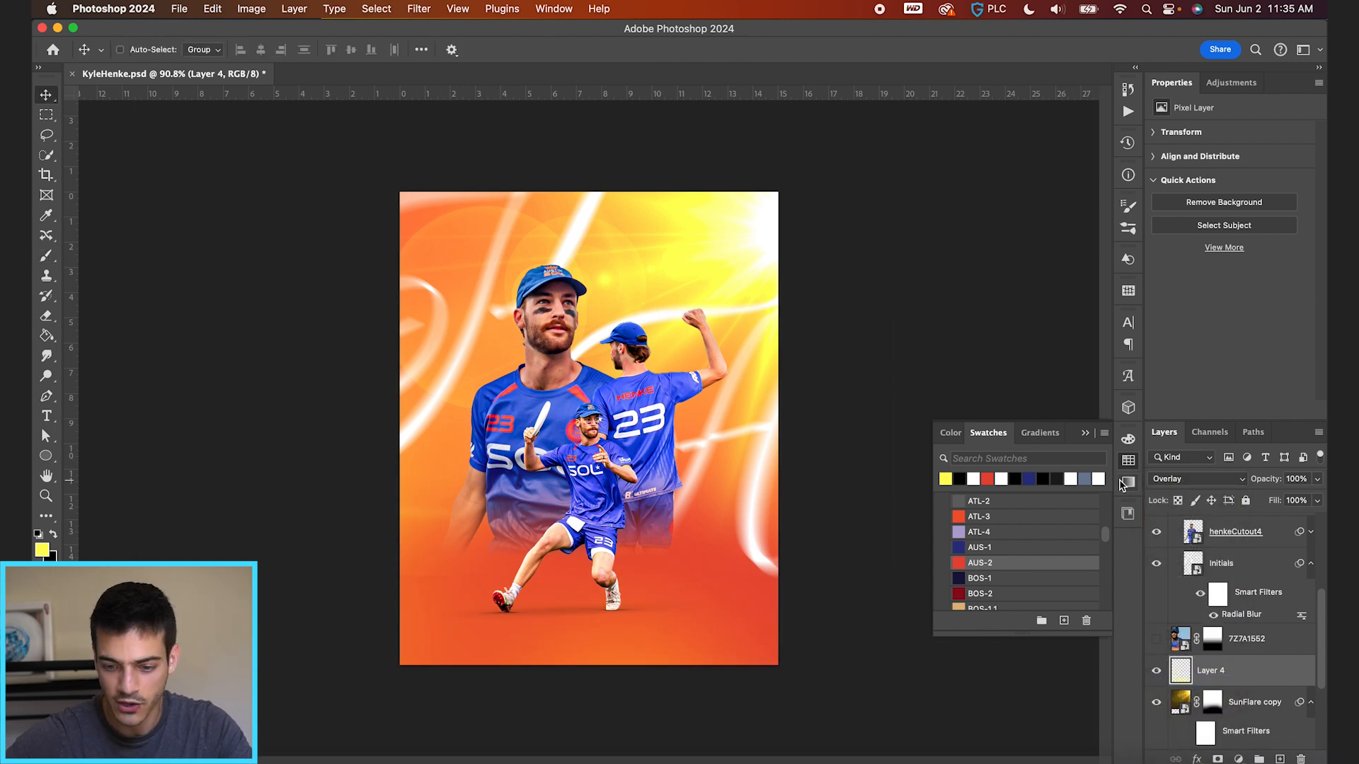
Add a Hue/Saturation adjustment clipped to the back-facing player's cutout inside Group 1.
scroll(1231, 622, "up", 2)
left_click(1175, 555)
left_click(1173, 551)
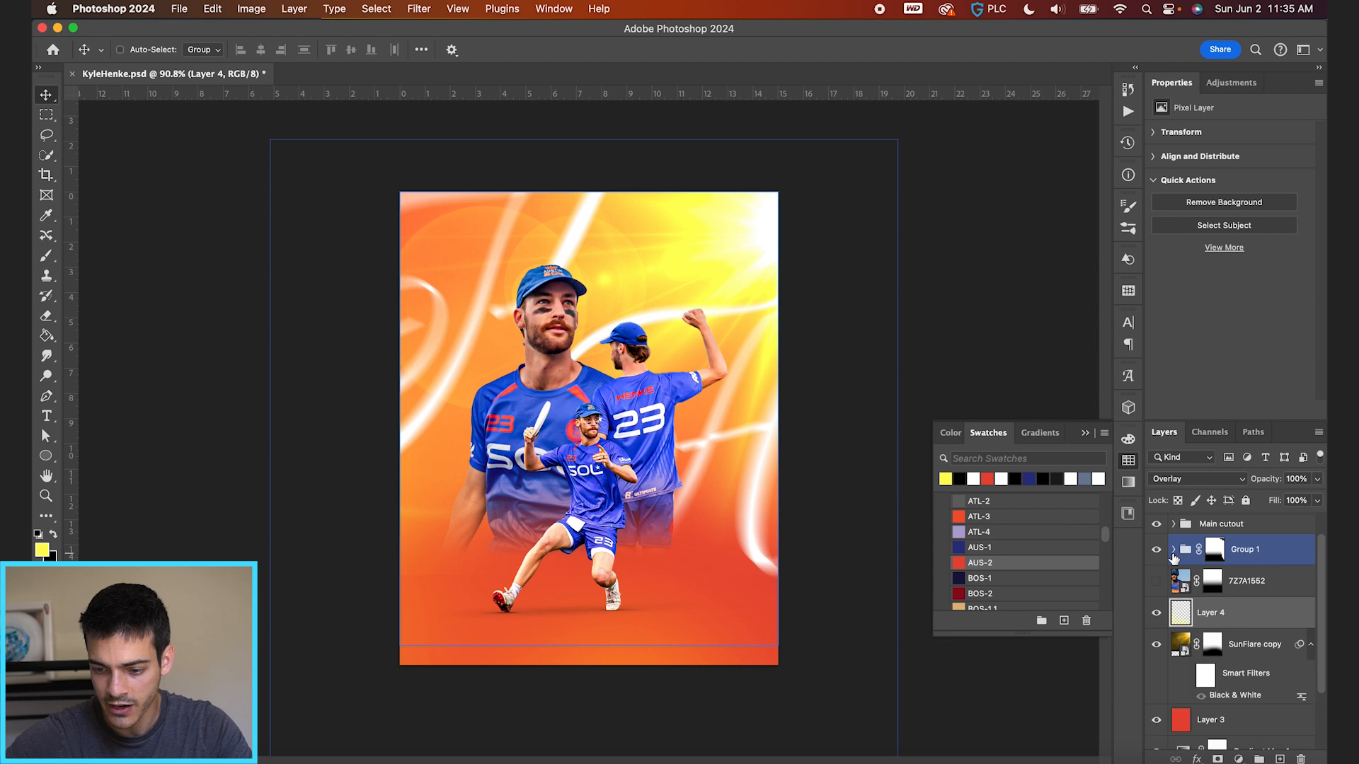
left_click(1183, 558)
left_click(1173, 551)
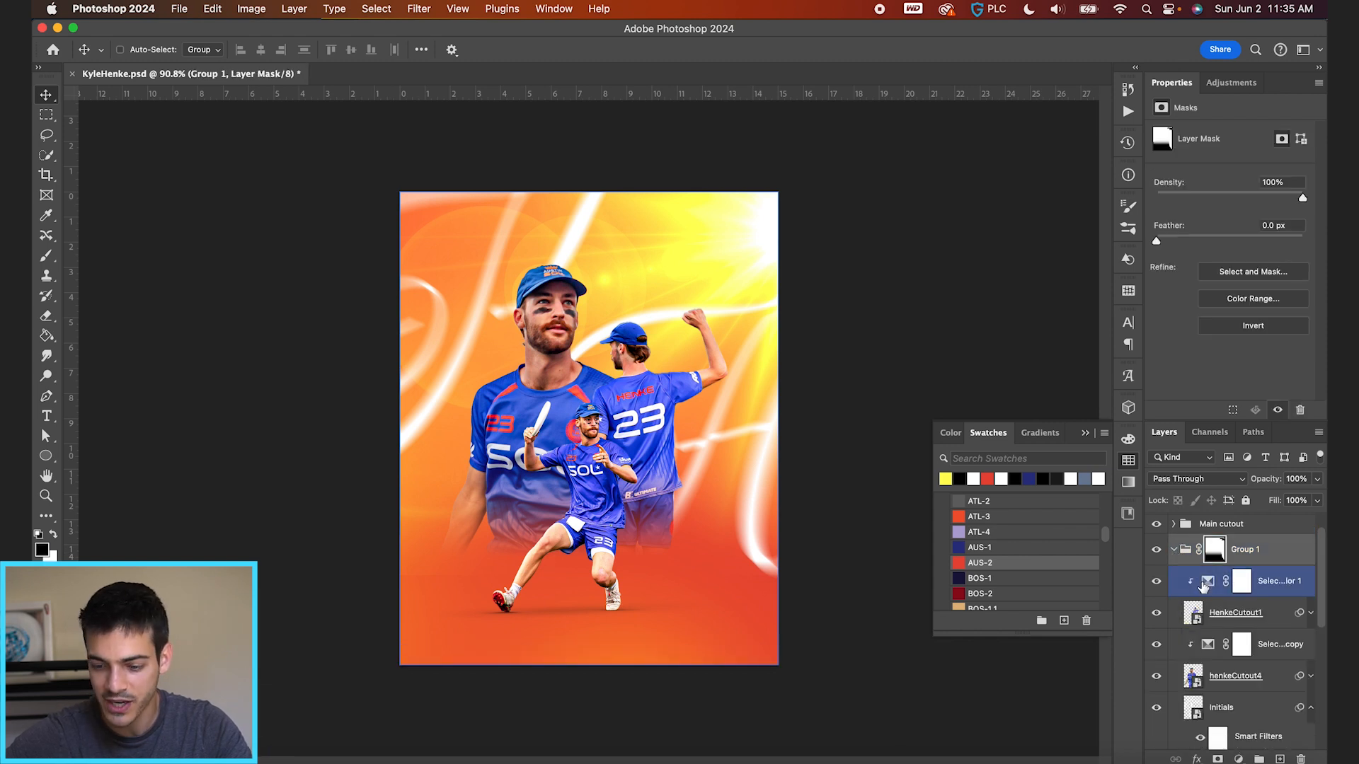
left_click(1197, 615)
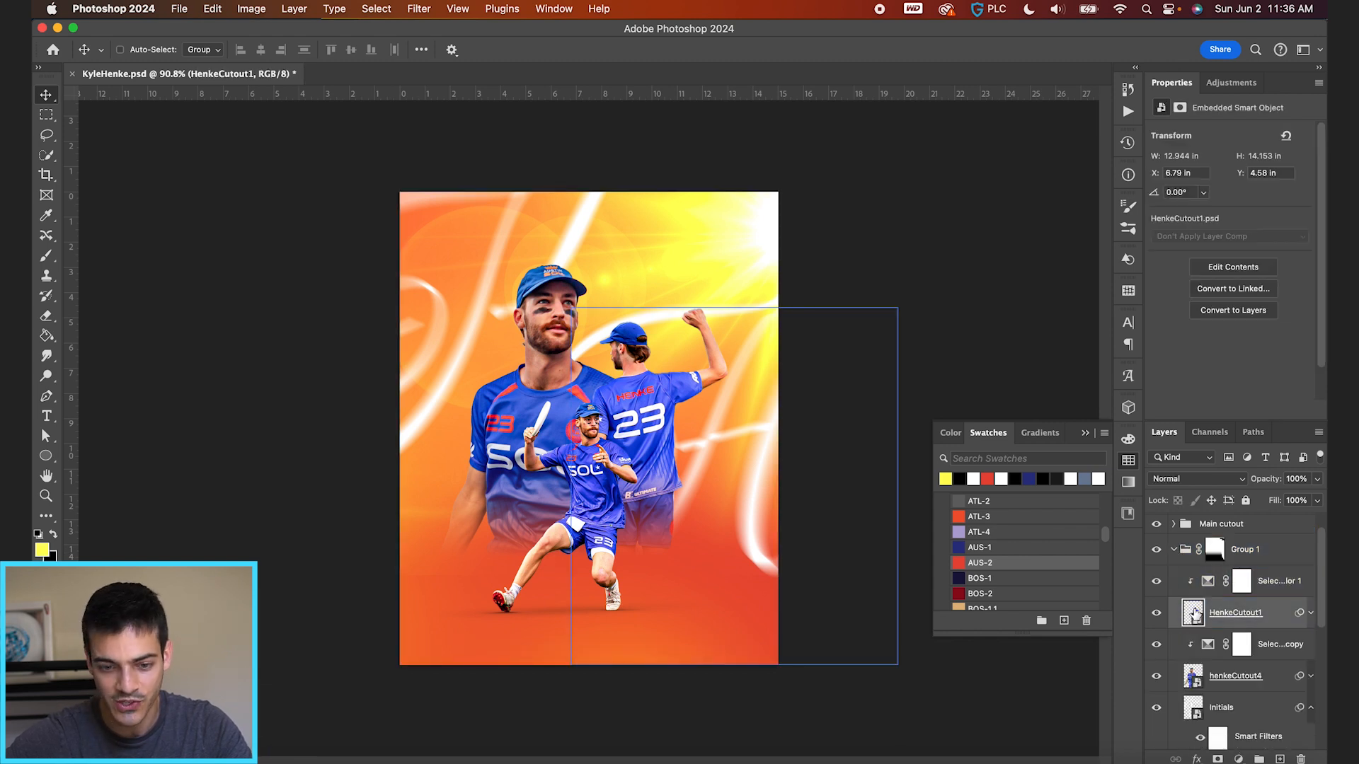
left_click(1239, 758)
left_click(1257, 630)
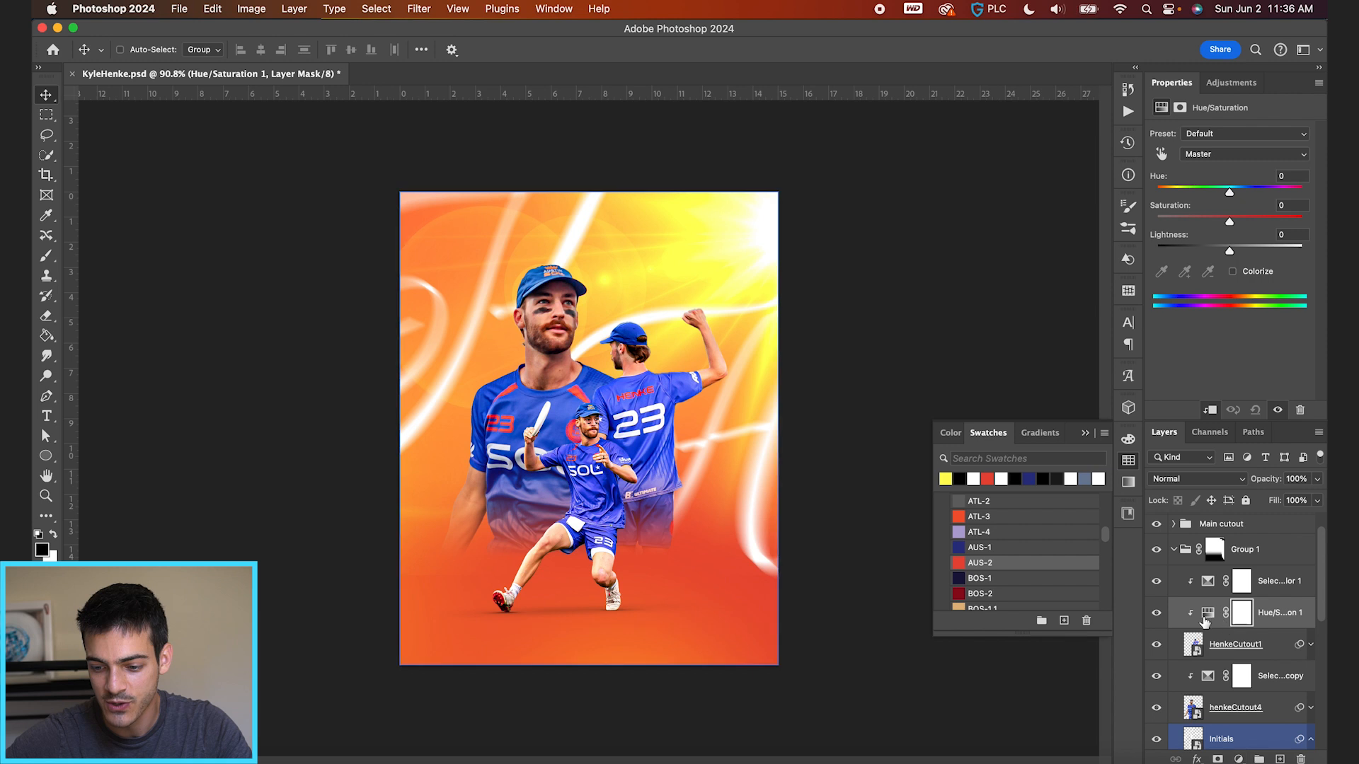
Colorize the back-facing cutout golden yellow with Hue 49, Saturation 81 and Lightness +7.
left_click(1234, 273)
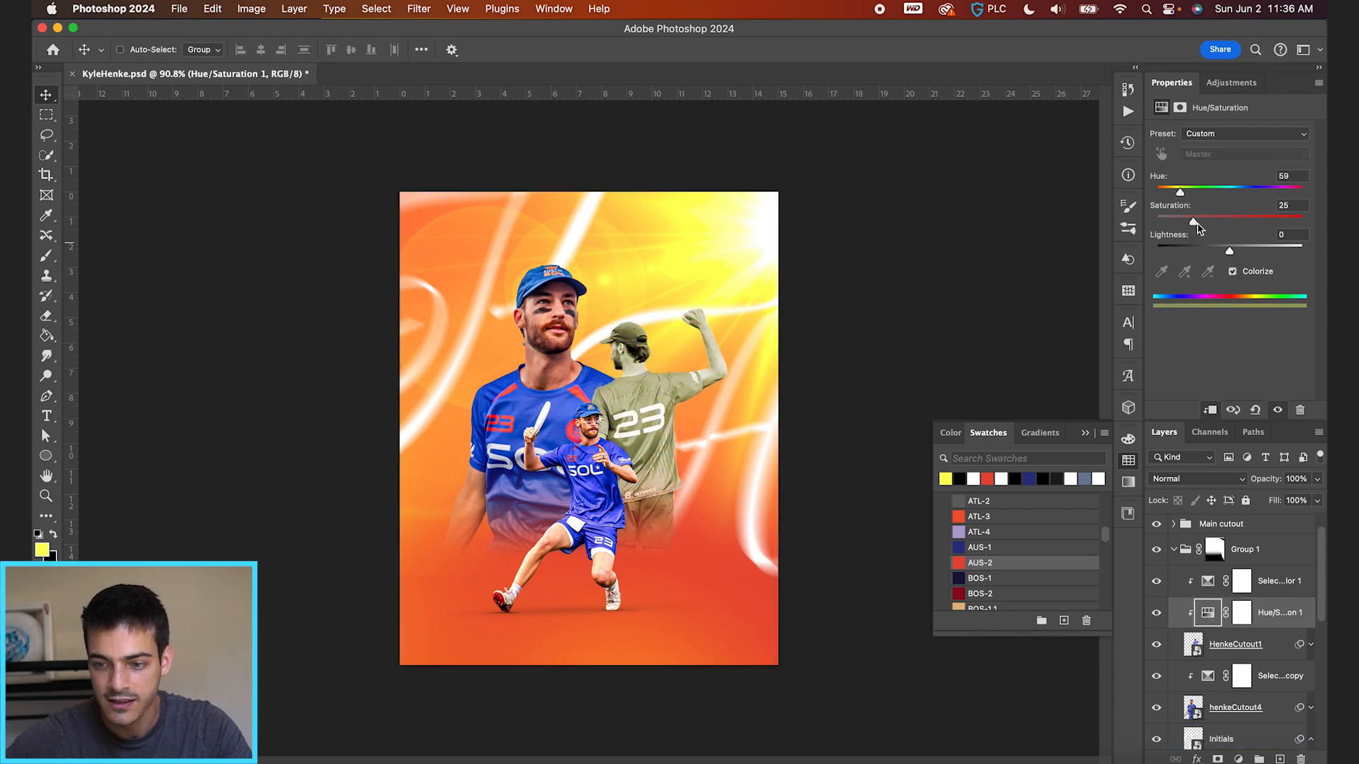
left_click_drag(1279, 225, 1246, 228)
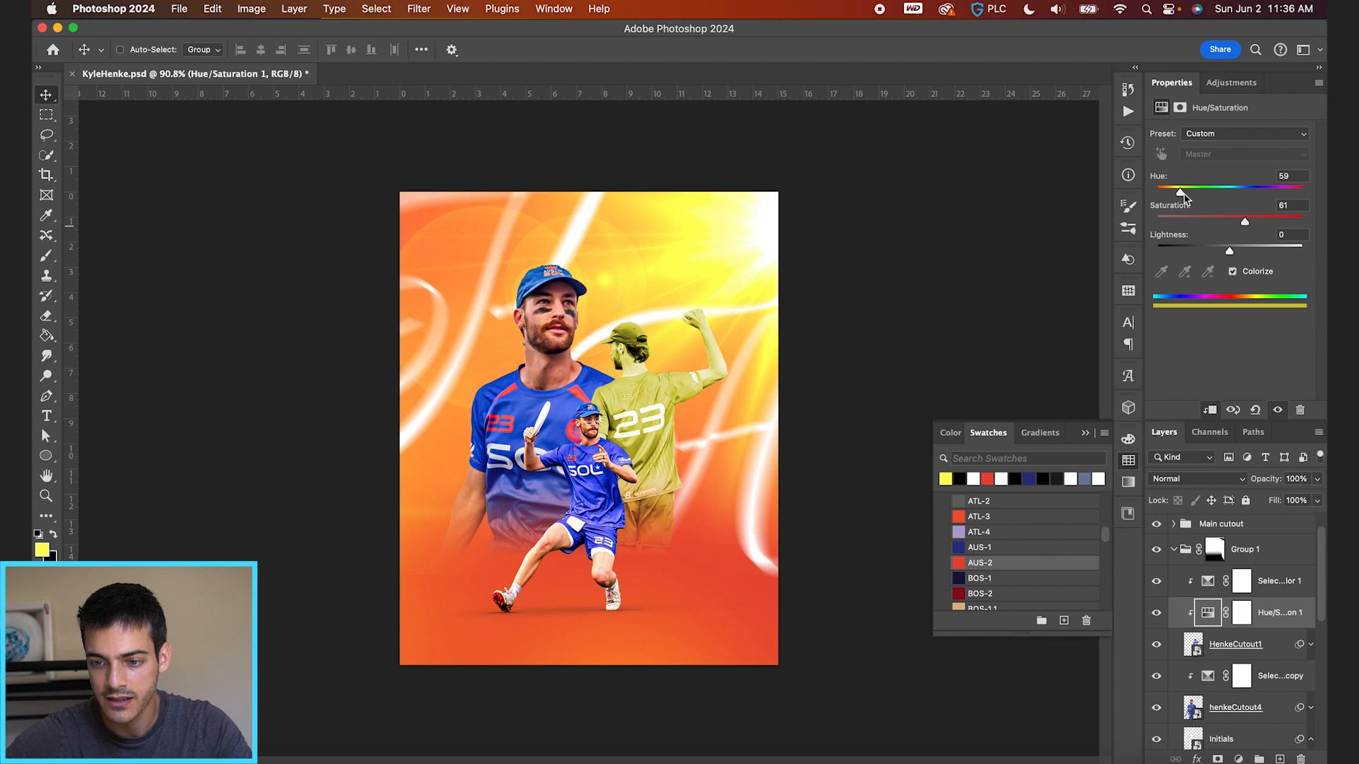
left_click_drag(1179, 189, 1178, 190)
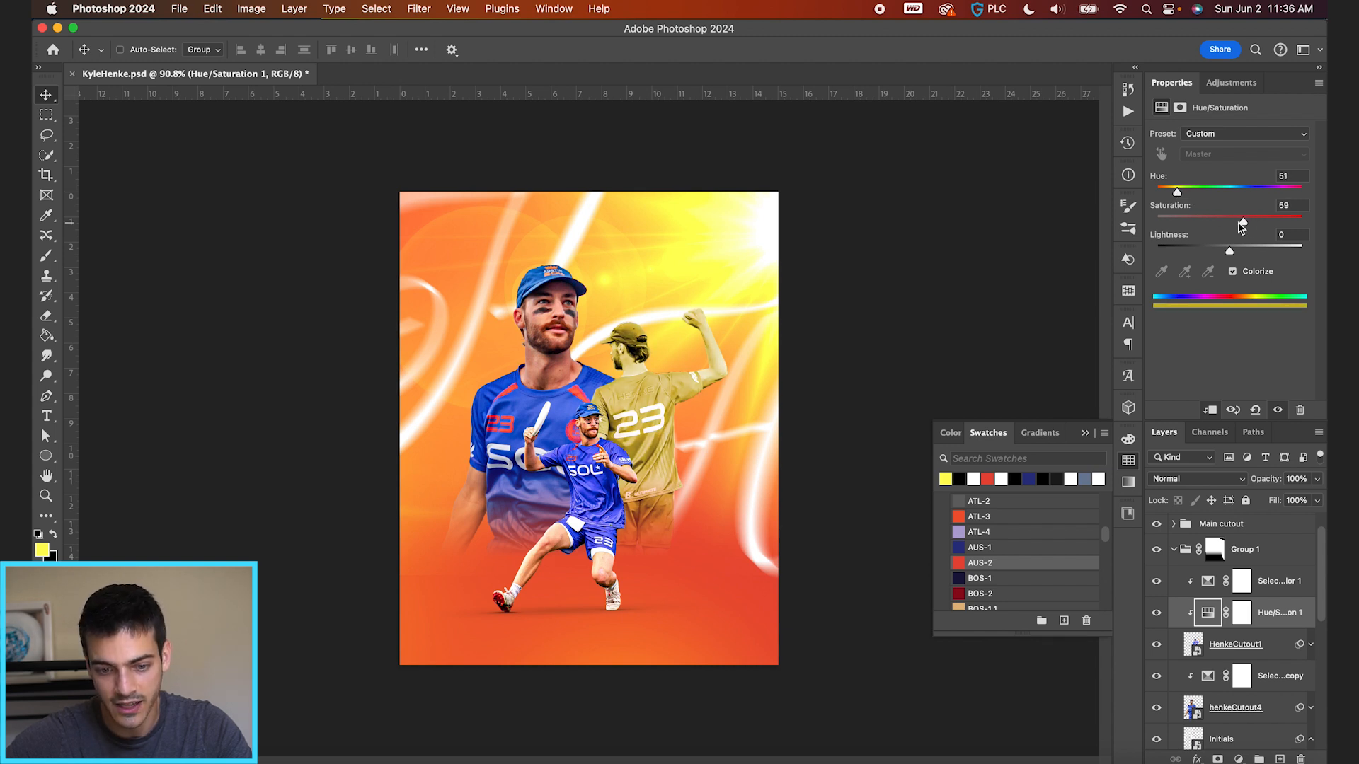
left_click_drag(1176, 192, 1174, 192)
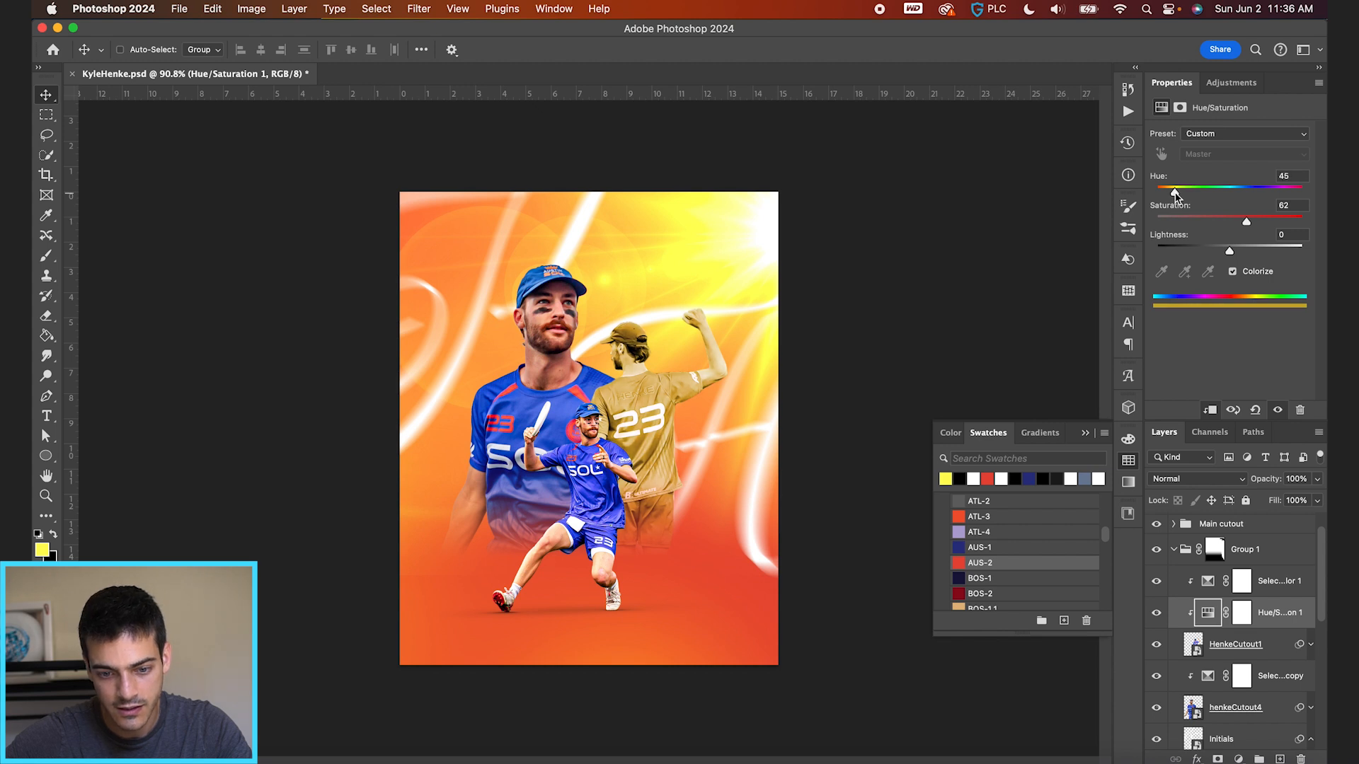
left_click_drag(1231, 251, 1235, 251)
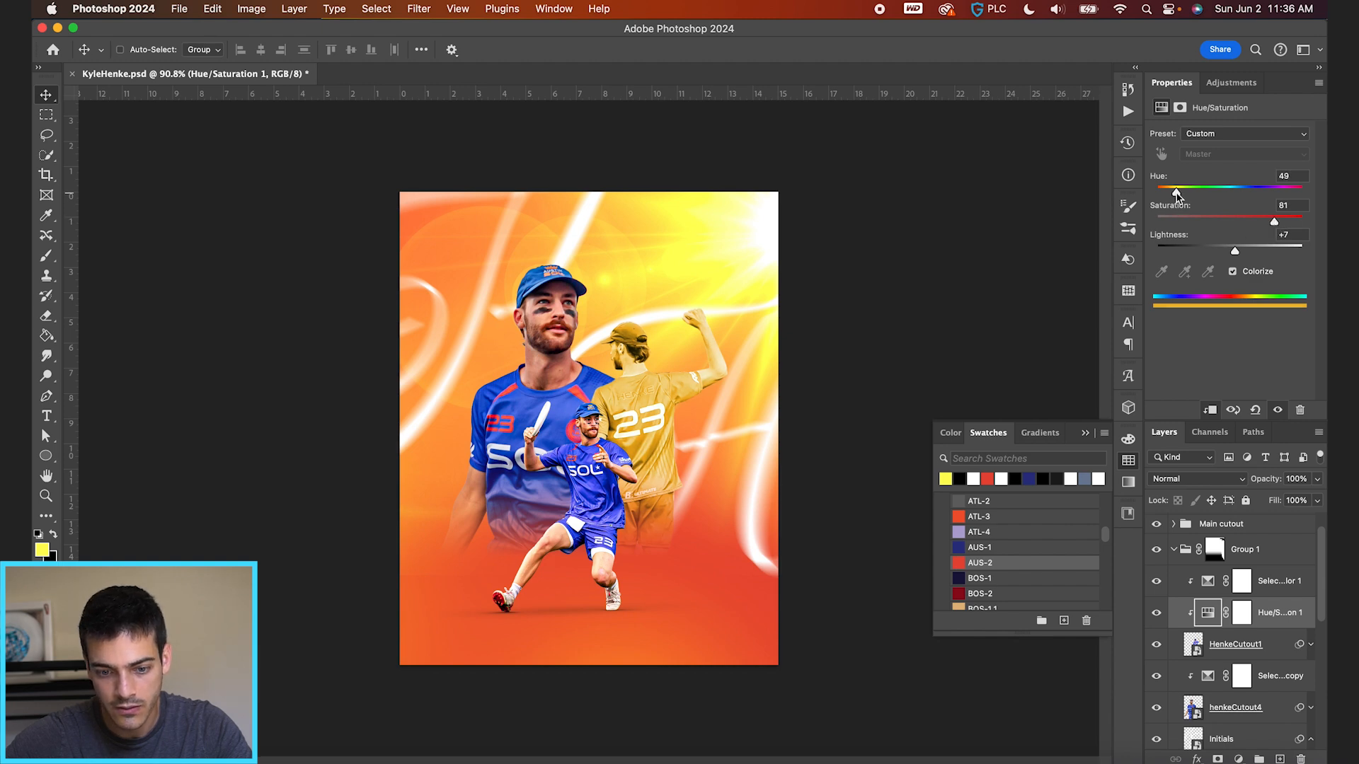
Invert the Hue/Saturation mask to black and shrink the brush to about 150 px.
left_click(1242, 613)
key("super+i")
scroll(734, 298, "up", 5)
key("b")
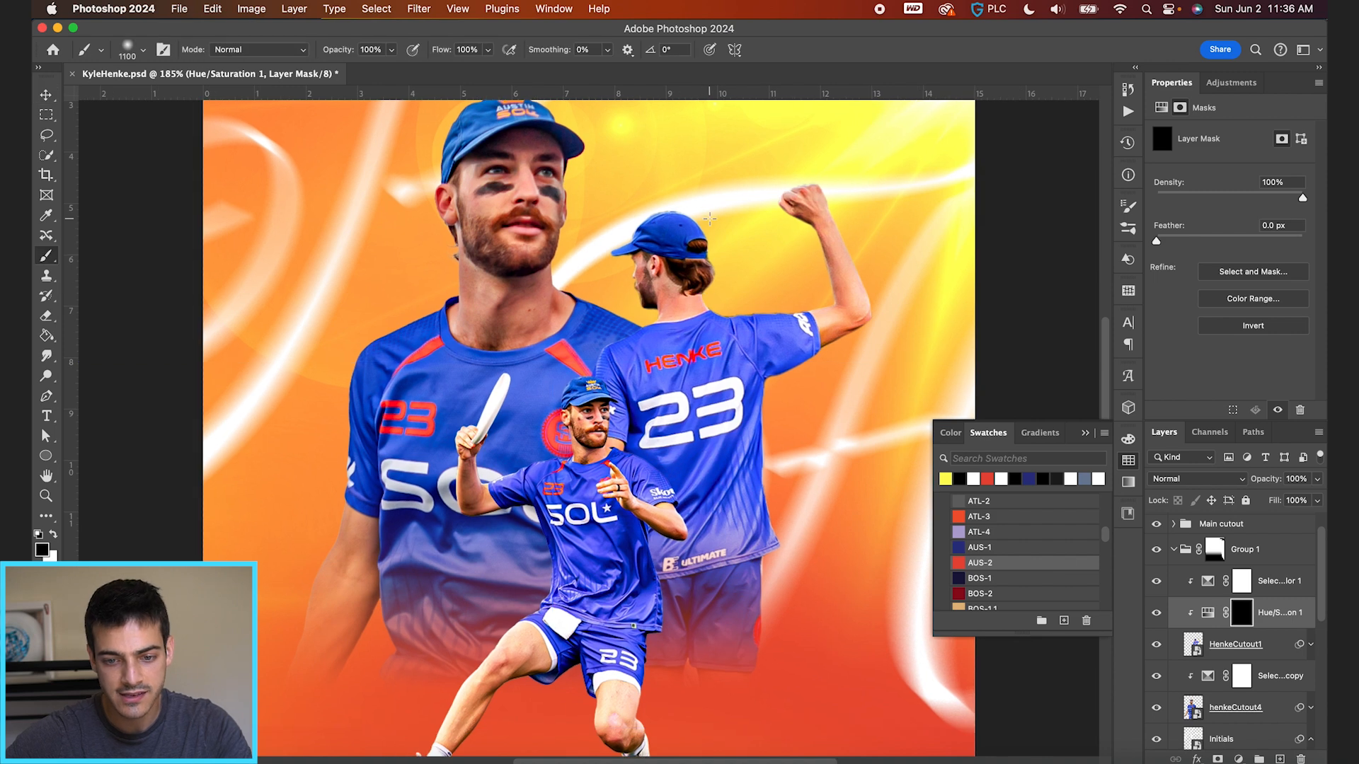
key("bracketleft")
key("bracketleft")
key("bracketleft")
key("bracketleft")
key("bracketleft")
key("bracketleft")
key("bracketleft")
key("bracketleft")
key("bracketleft")
key("bracketleft")
key("bracketleft")
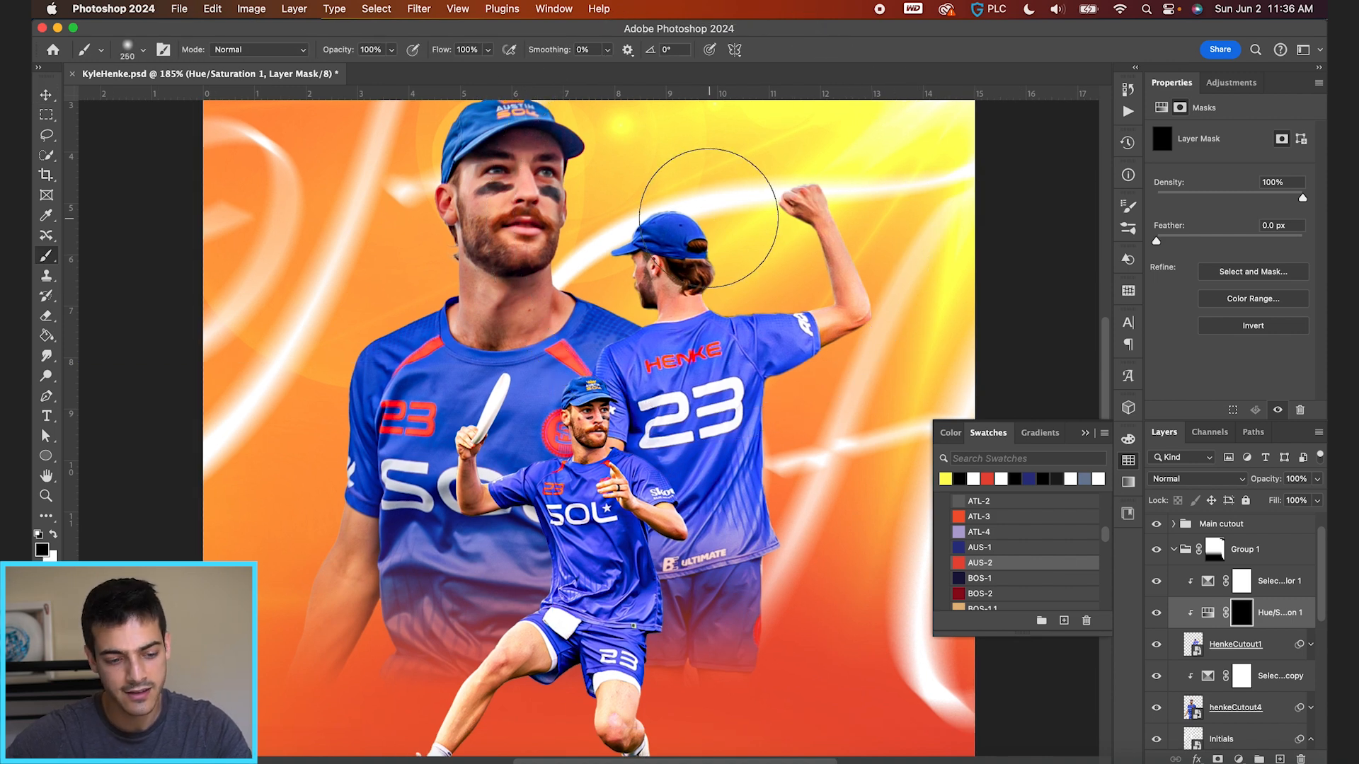
left_click_drag(710, 219, 725, 2)
scroll(757, 375, "up", 3)
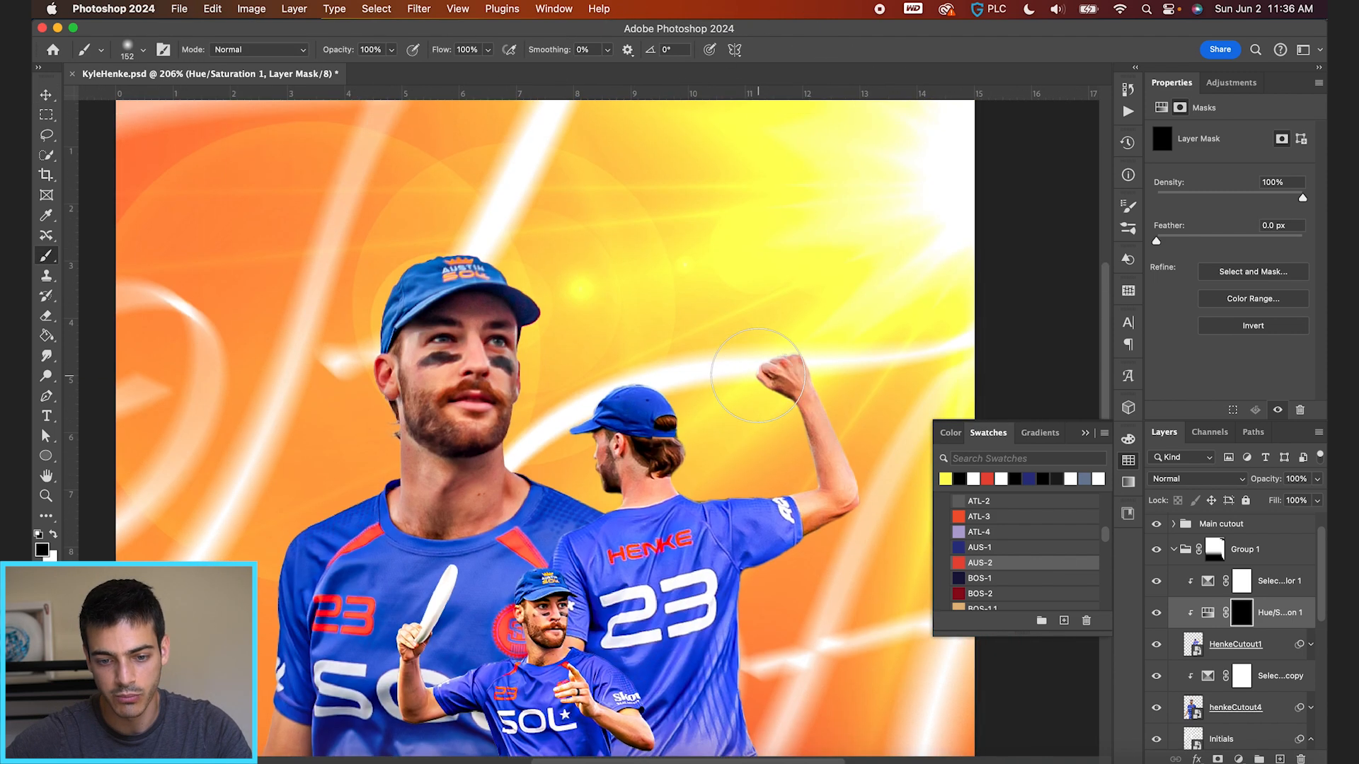
Paint white on the mask with an enlarged soft brush to reveal a golden highlight on the back-facing player's cap.
key("x")
key("bracketright")
key("bracketright")
key("bracketright")
key("bracketright")
left_click(684, 340)
left_click(630, 307)
Reduce the brush to 90 px and reveal the golden tint along the back-facing player's raised arm and sleeve.
key("bracketleft")
key("bracketleft")
key("bracketleft")
key("bracketleft")
key("bracketleft")
key("bracketleft")
key("bracketleft")
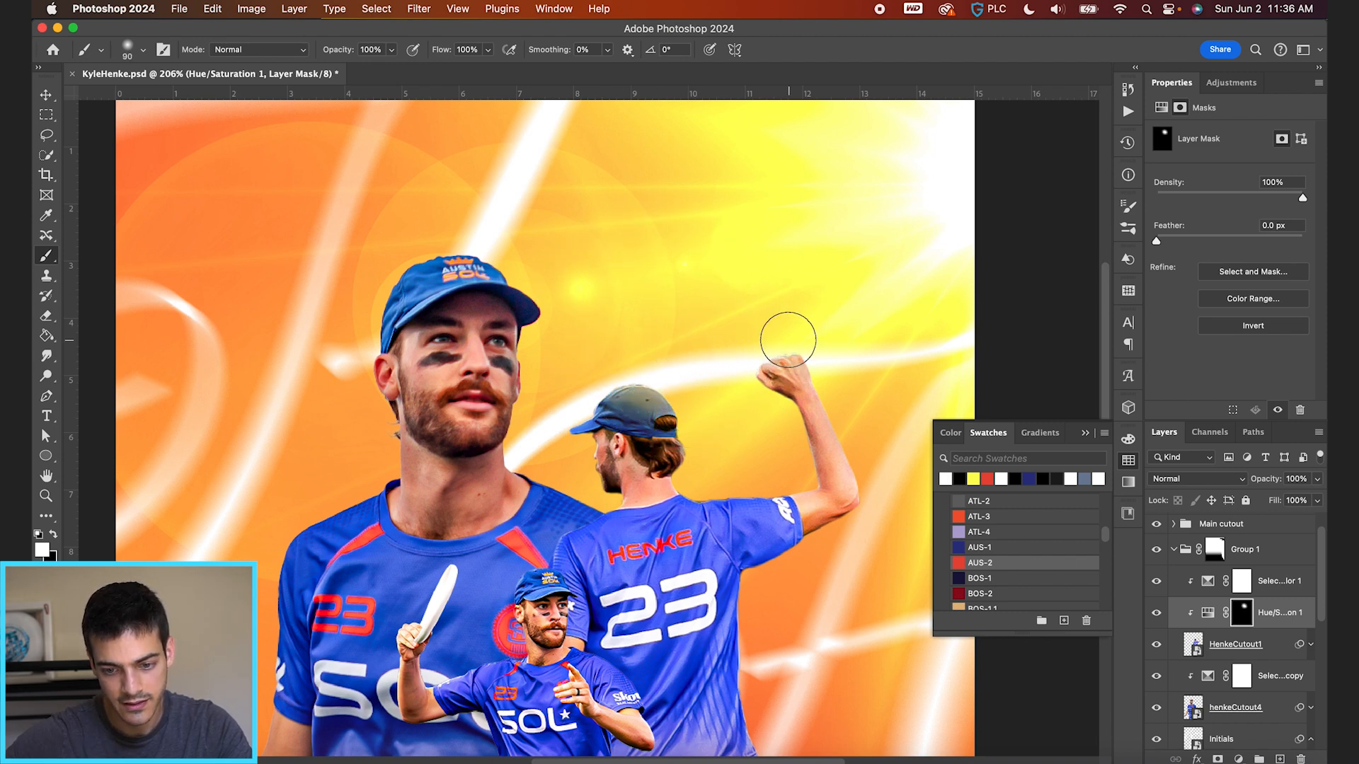
mouse_move(760, 360)
left_mouse_down()
mouse_move(819, 334)
mouse_move(864, 403)
mouse_move(886, 495)
mouse_move(810, 571)
left_mouse_up()
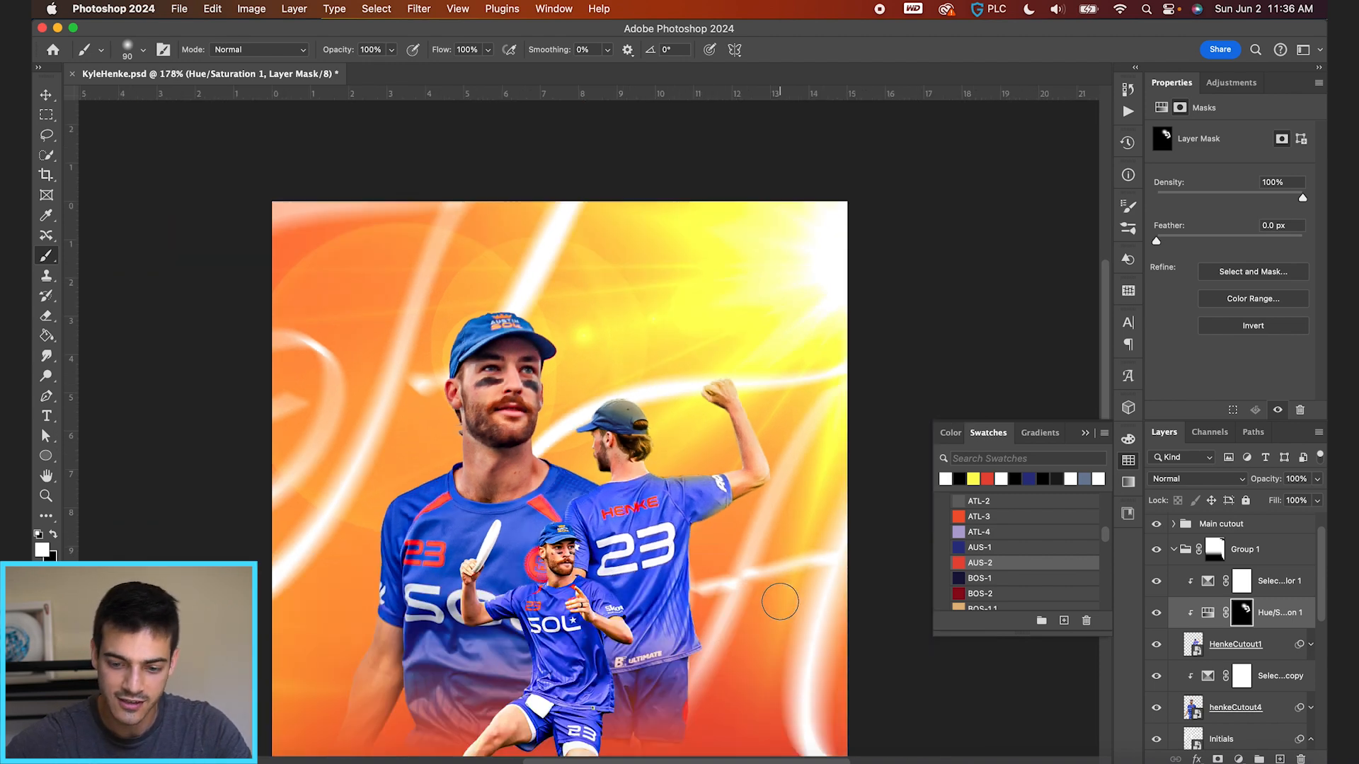
Enlarge the brush to 300 px and reveal the golden tint down the outer side of the back-facing player's jersey.
scroll(800, 521, "down", 5)
key("bracketright")
key("bracketright")
key("bracketright")
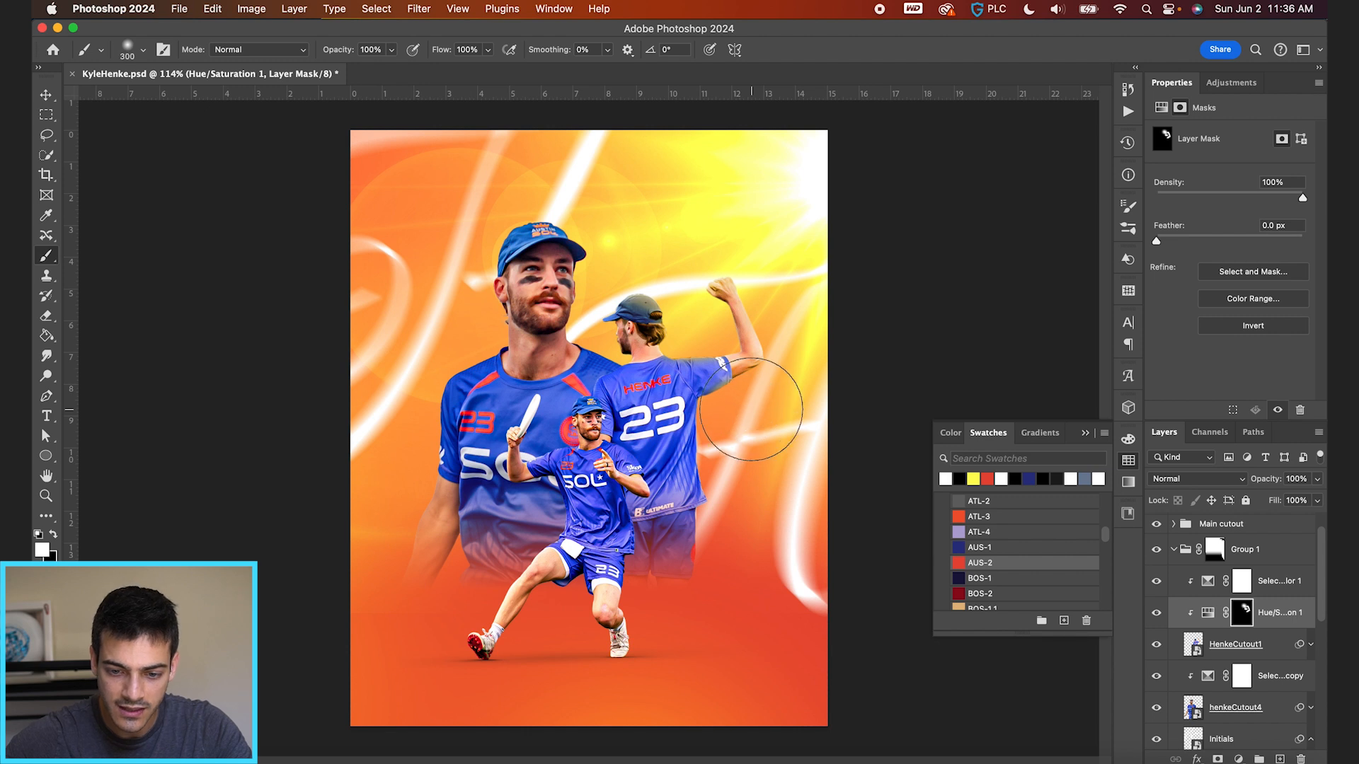
mouse_move(738, 437)
left_mouse_down()
mouse_move(764, 495)
mouse_move(757, 523)
mouse_move(802, 563)
left_mouse_up()
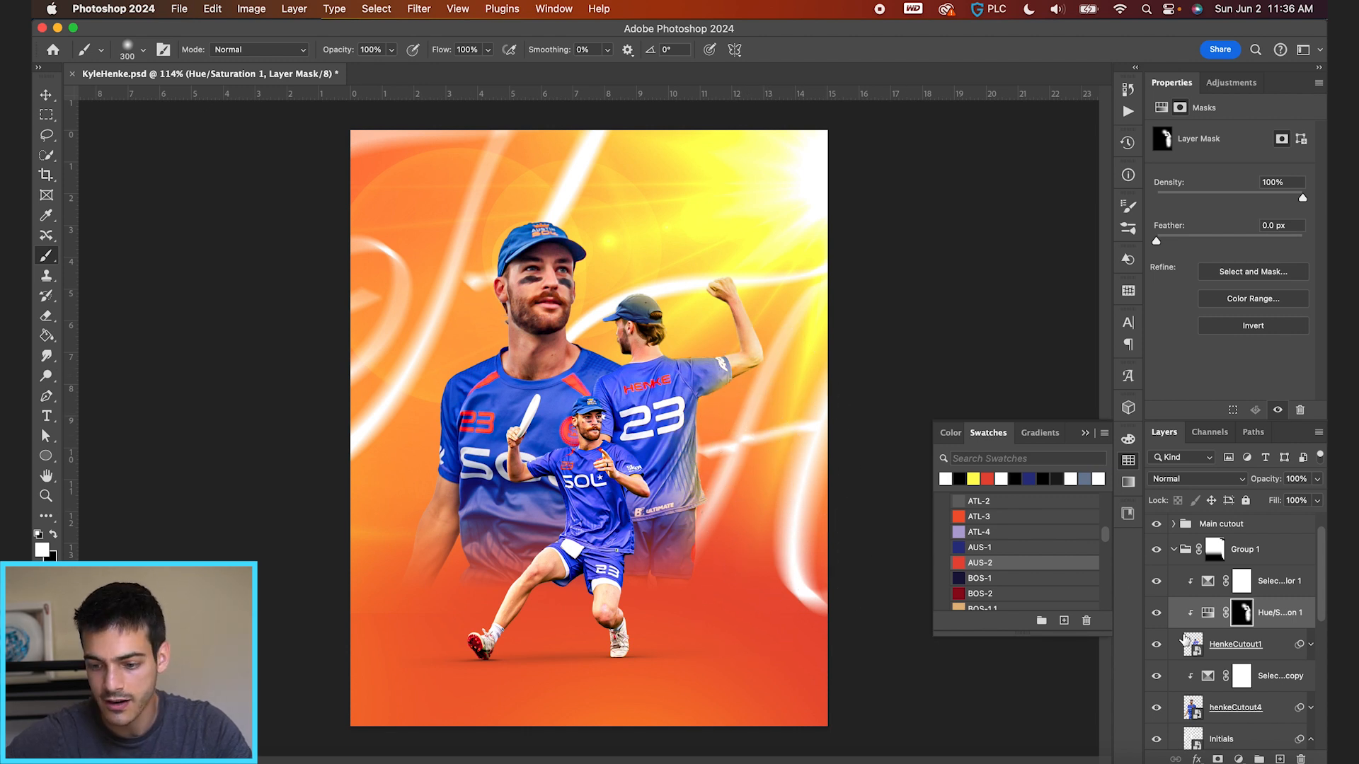
Copy the Hue/Saturation adjustment onto the large portrait cutout and replace its copied mask with a black one.
left_click_drag(1207, 618, 1243, 704)
right_click(1246, 708)
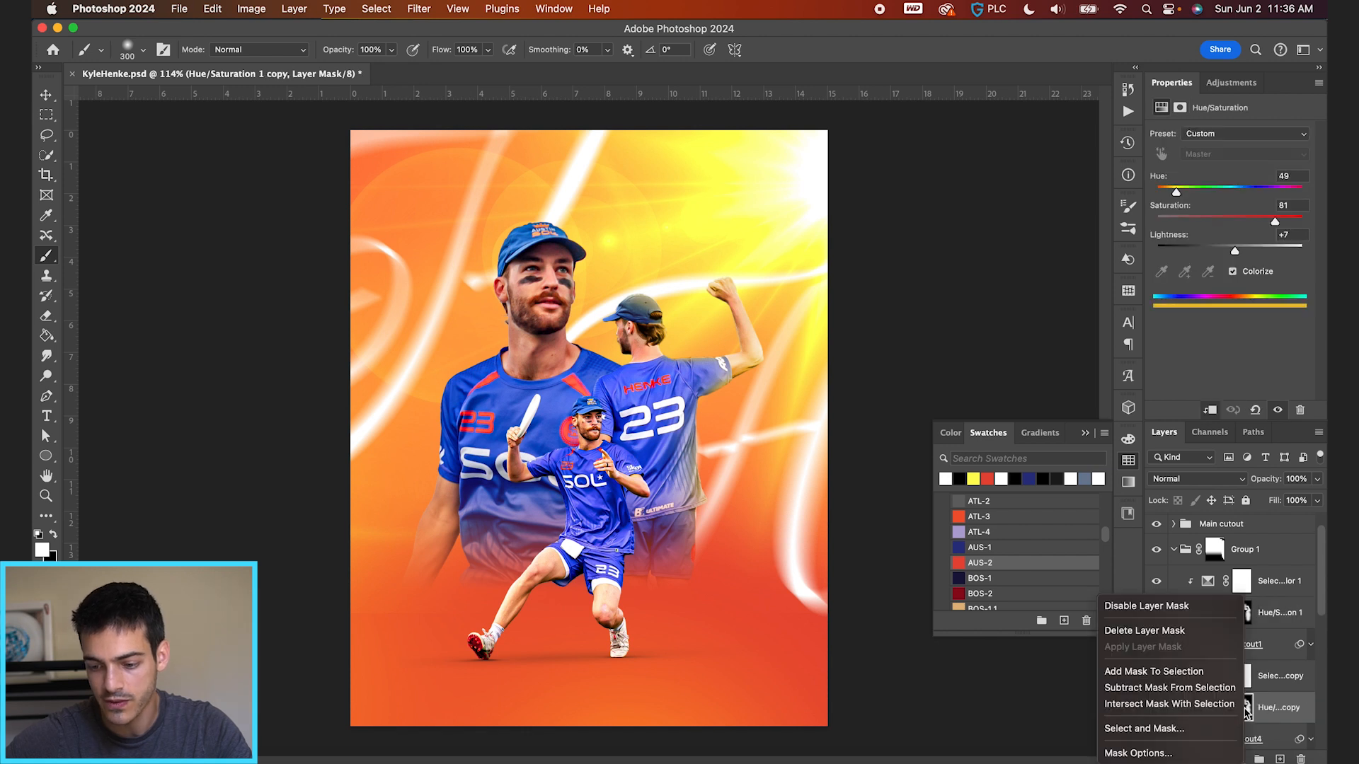
left_click(1211, 631)
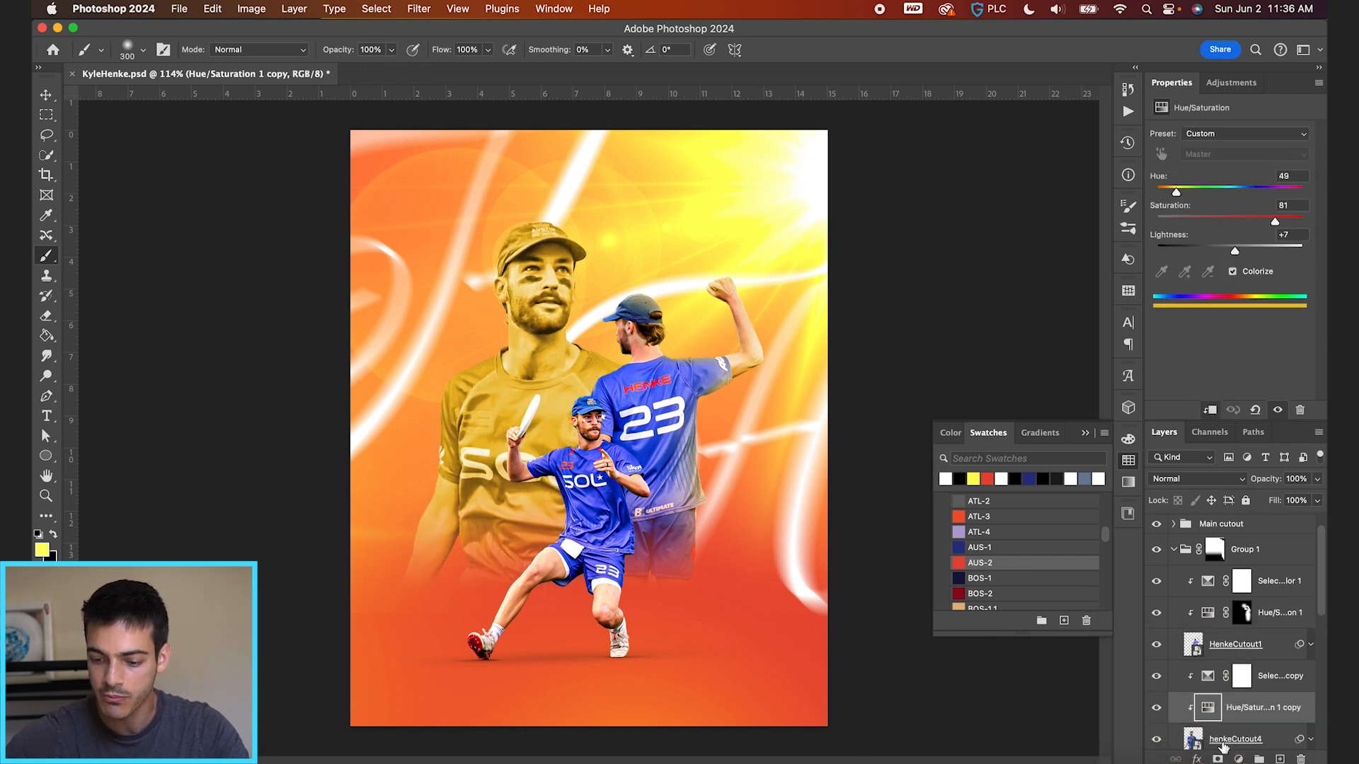
left_click(1218, 759, "alt")
Paint white on the new mask to reveal golden highlights on the large portrait's cap and sunlit shoulder.
key("bracketright")
key("bracketright")
key("bracketleft")
key("bracketleft")
key("bracketleft")
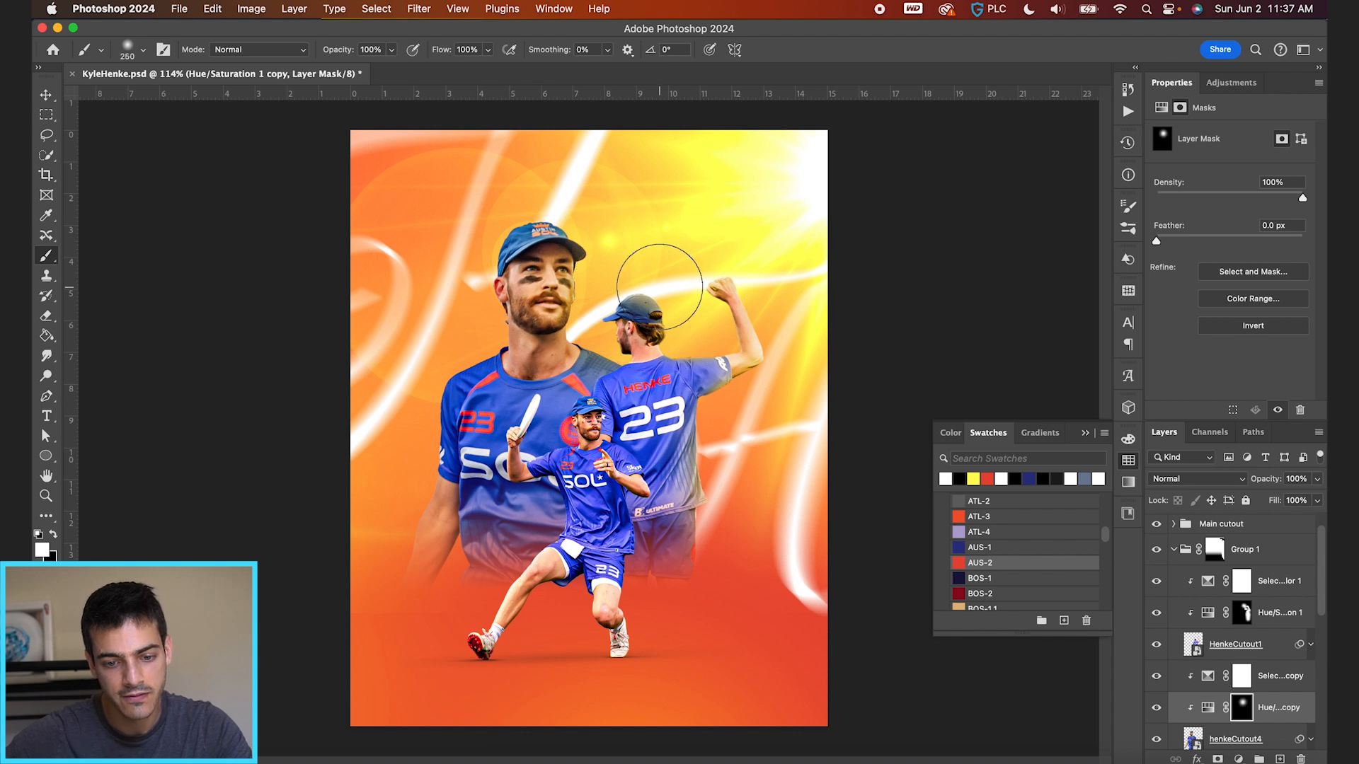
left_click(605, 325)
left_click(607, 328)
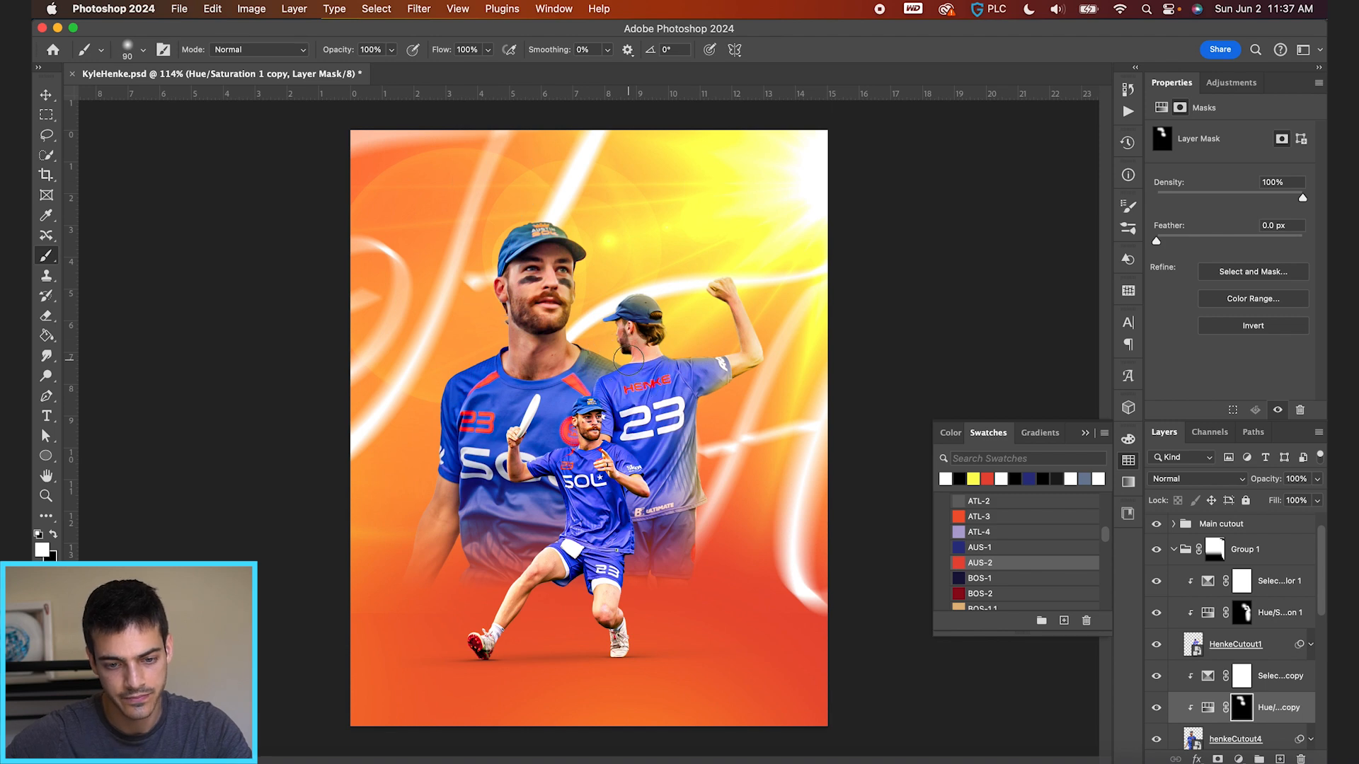
Lower the brush flow to 8% and touch up faint golden highlights on the portrait's face with a 30 px brush.
scroll(628, 360, "up", 3)
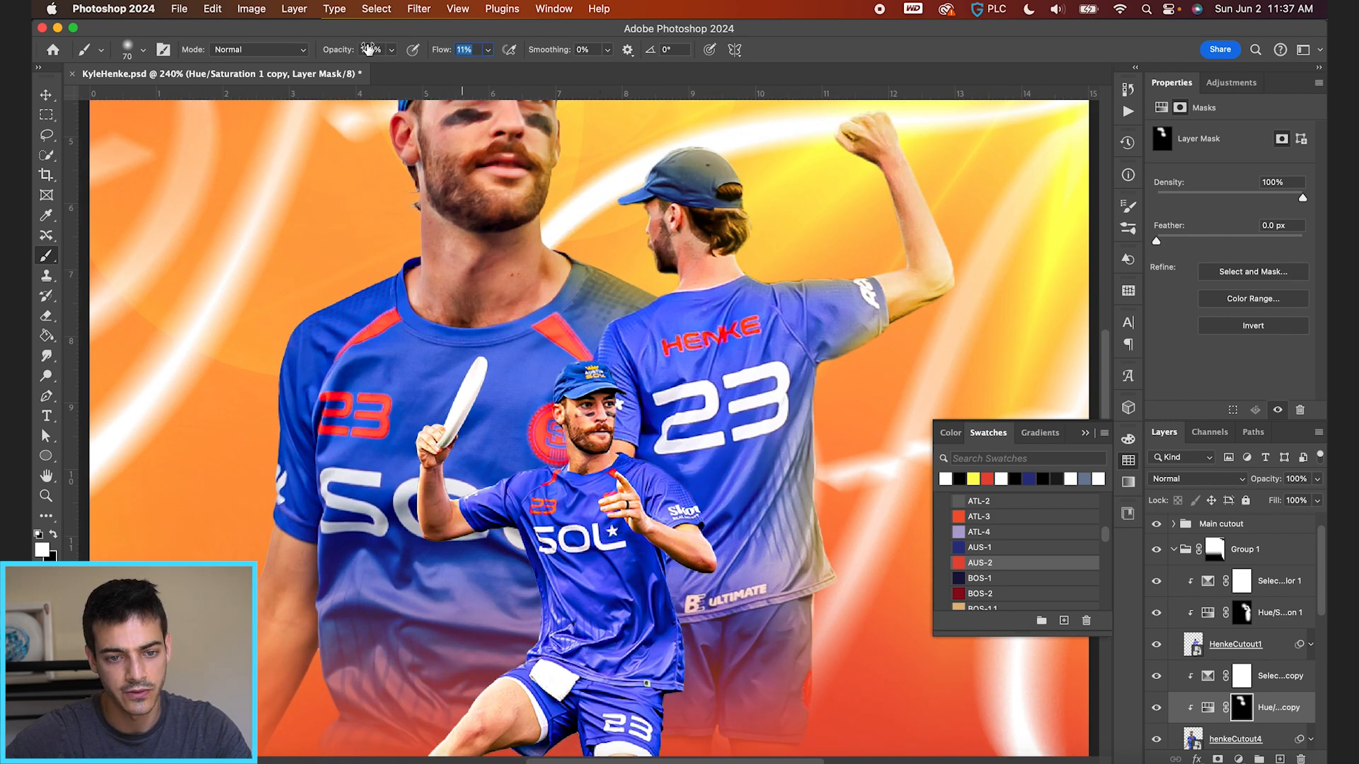
scroll(525, 404, "up", 4)
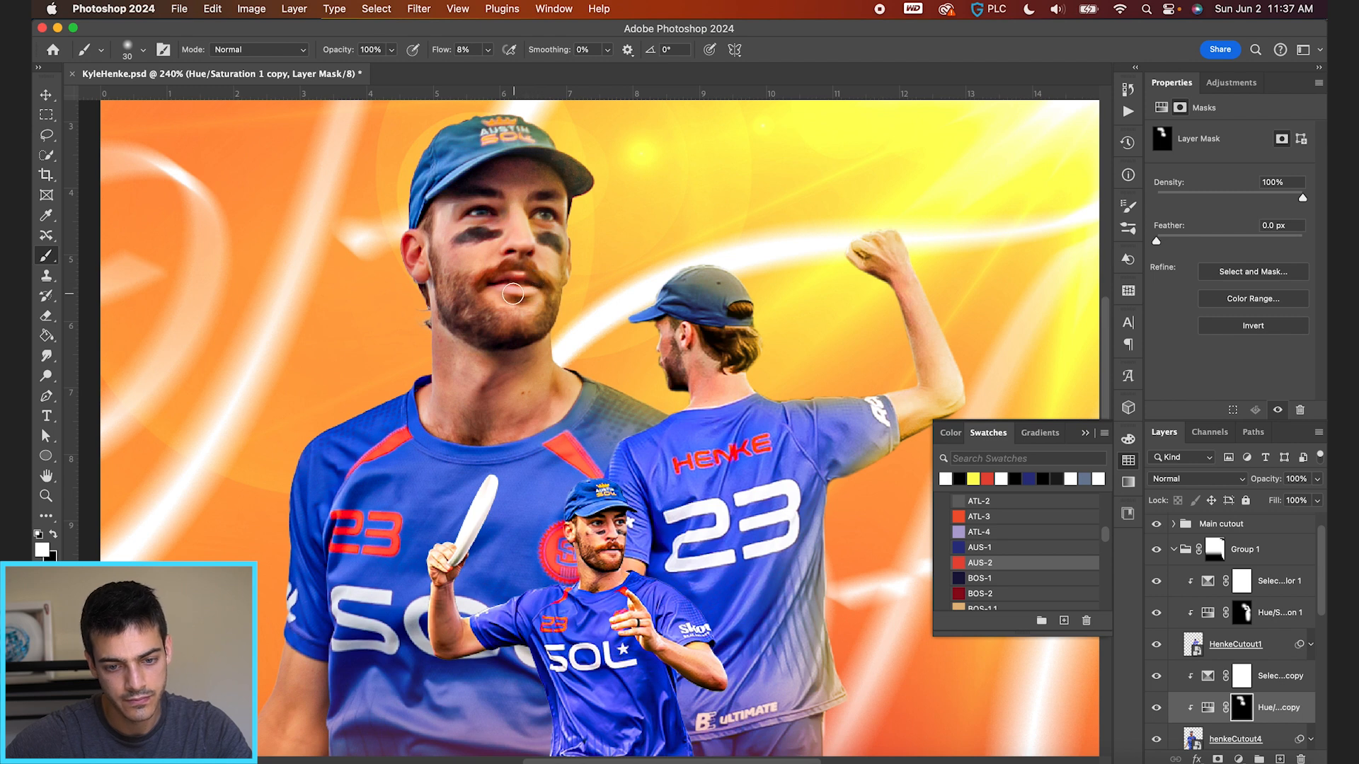
scroll(653, 340, "down", 6)
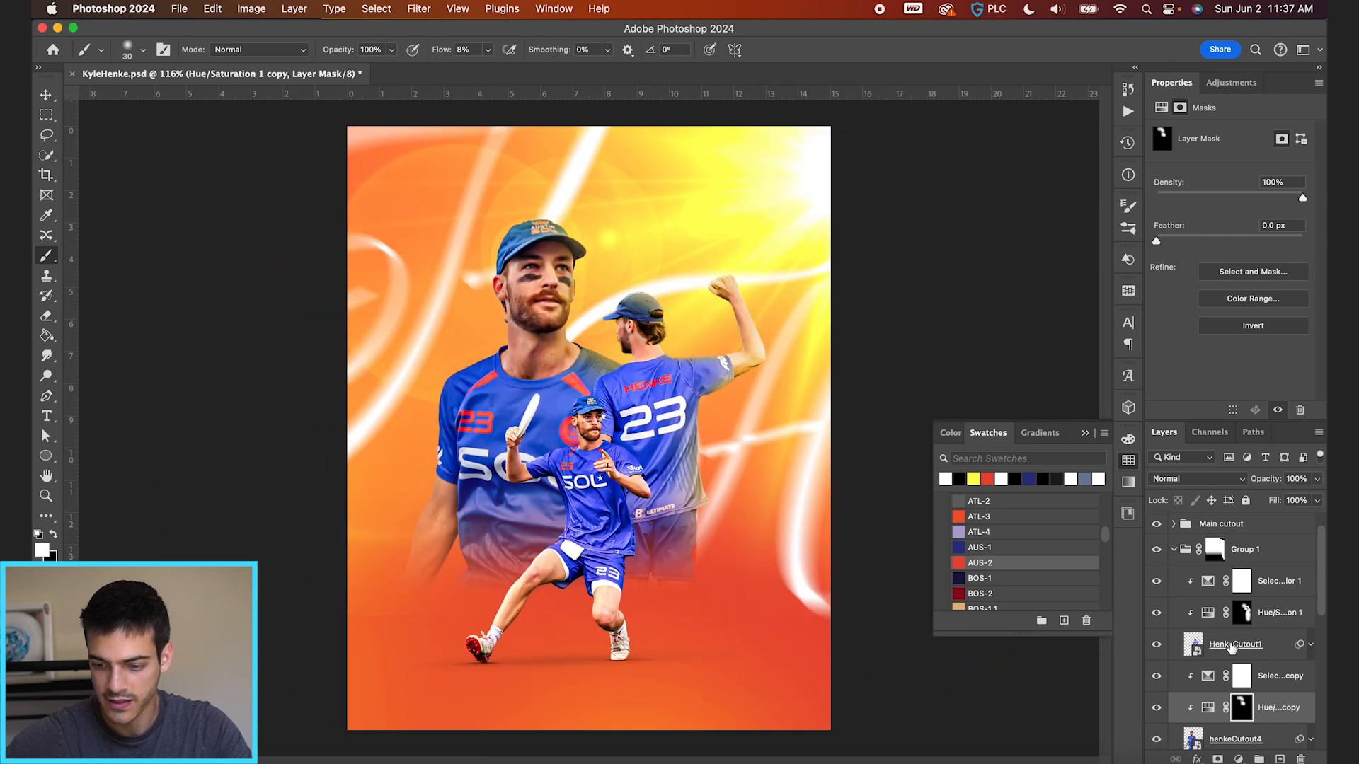
Copy the Hue/Saturation adjustment into the Main cutout group, clip it to the front player, and replace its mask with a black one.
left_click_drag(1210, 713, 1216, 562)
left_click(1175, 555)
right_click(1230, 579)
left_click(1197, 606)
left_click(1207, 602, "alt")
left_click(1219, 759, "alt")
Restore the flow to 100% and use a soft 200 px brush to reveal golden highlights on the front player's cap and shoulder.
scroll(691, 404, "up", 3)
key("]")
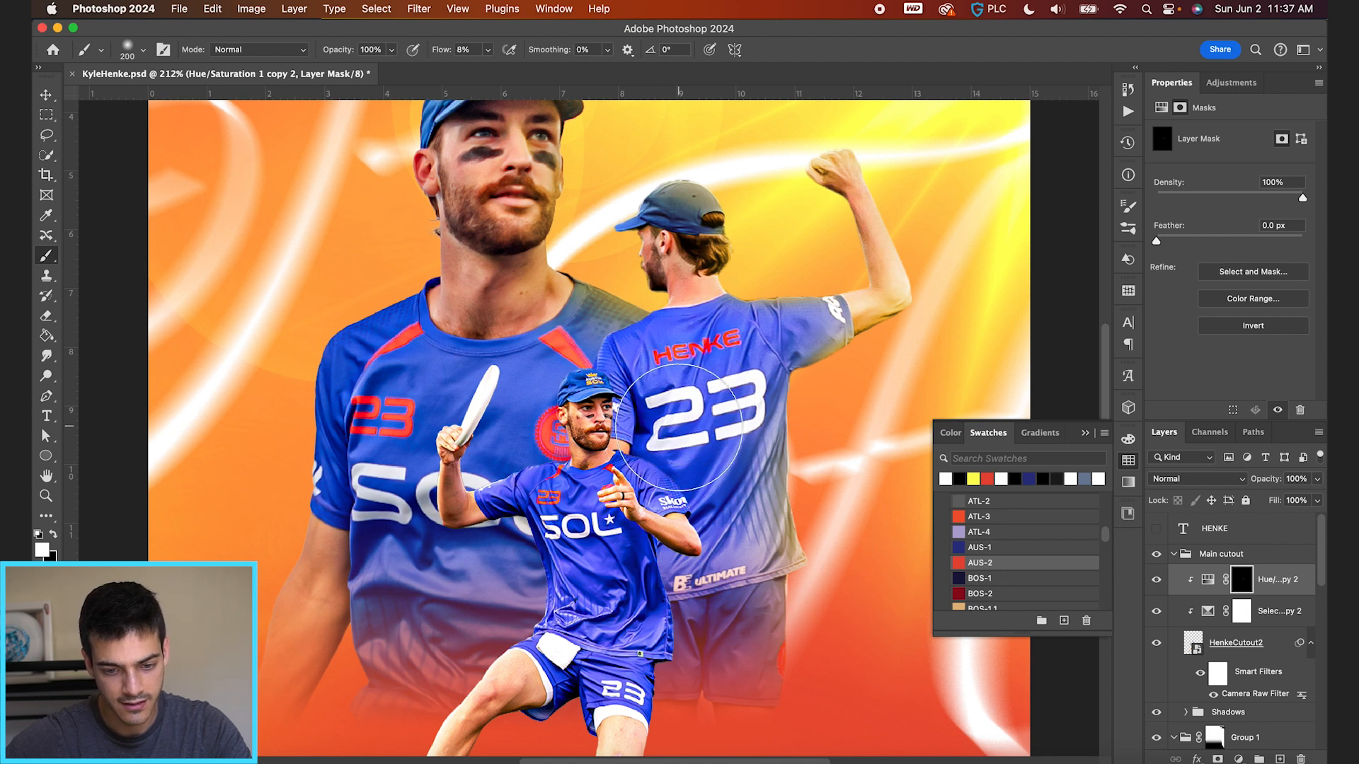
left_click_drag(443, 51, 698, 351)
mouse_move(658, 408)
left_mouse_down()
mouse_move(675, 410)
mouse_move(635, 340)
left_mouse_up()
mouse_move(699, 435)
left_mouse_down()
mouse_move(733, 462)
mouse_move(763, 534)
left_mouse_up()
Reduce the brush to 100 px and refine the golden highlight along the sunlit side of the front player's jersey and shorts.
key("bracketleft")
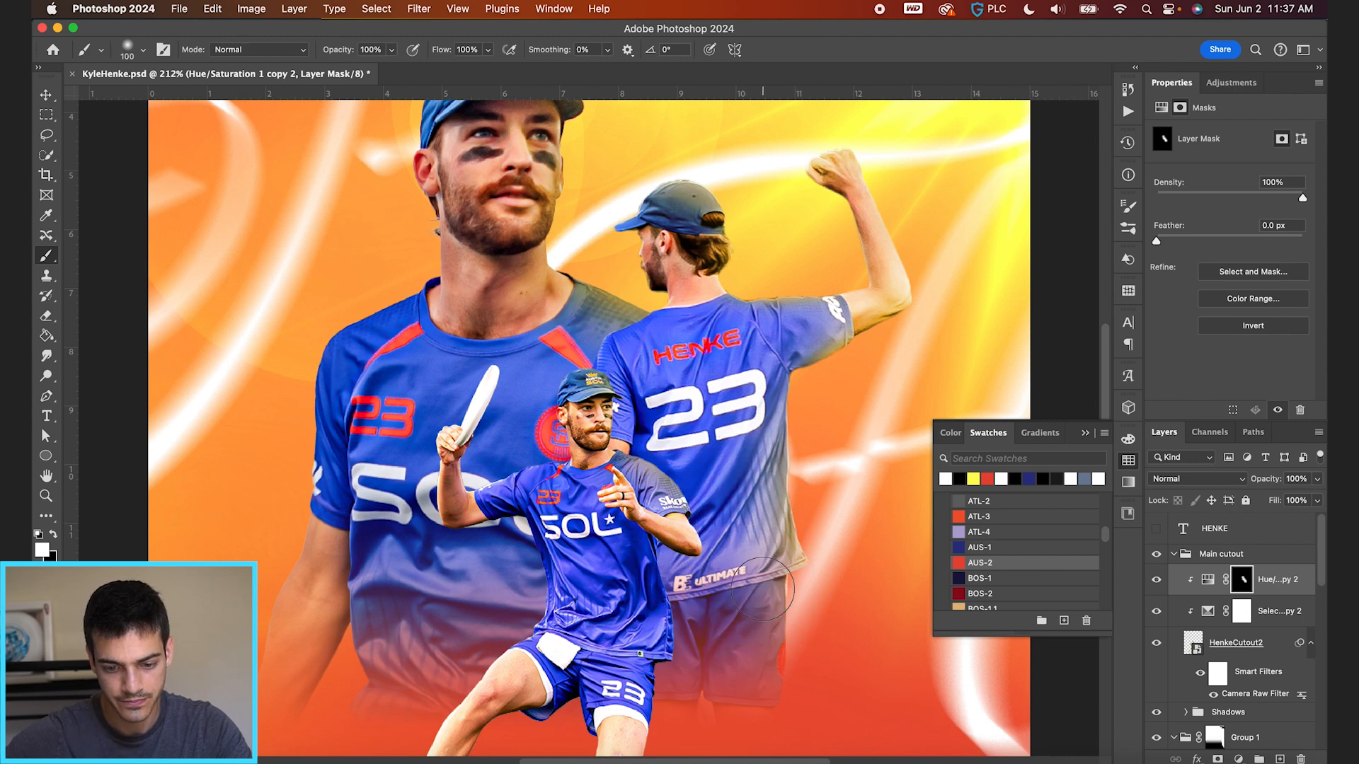
left_click_drag(681, 587, 698, 627)
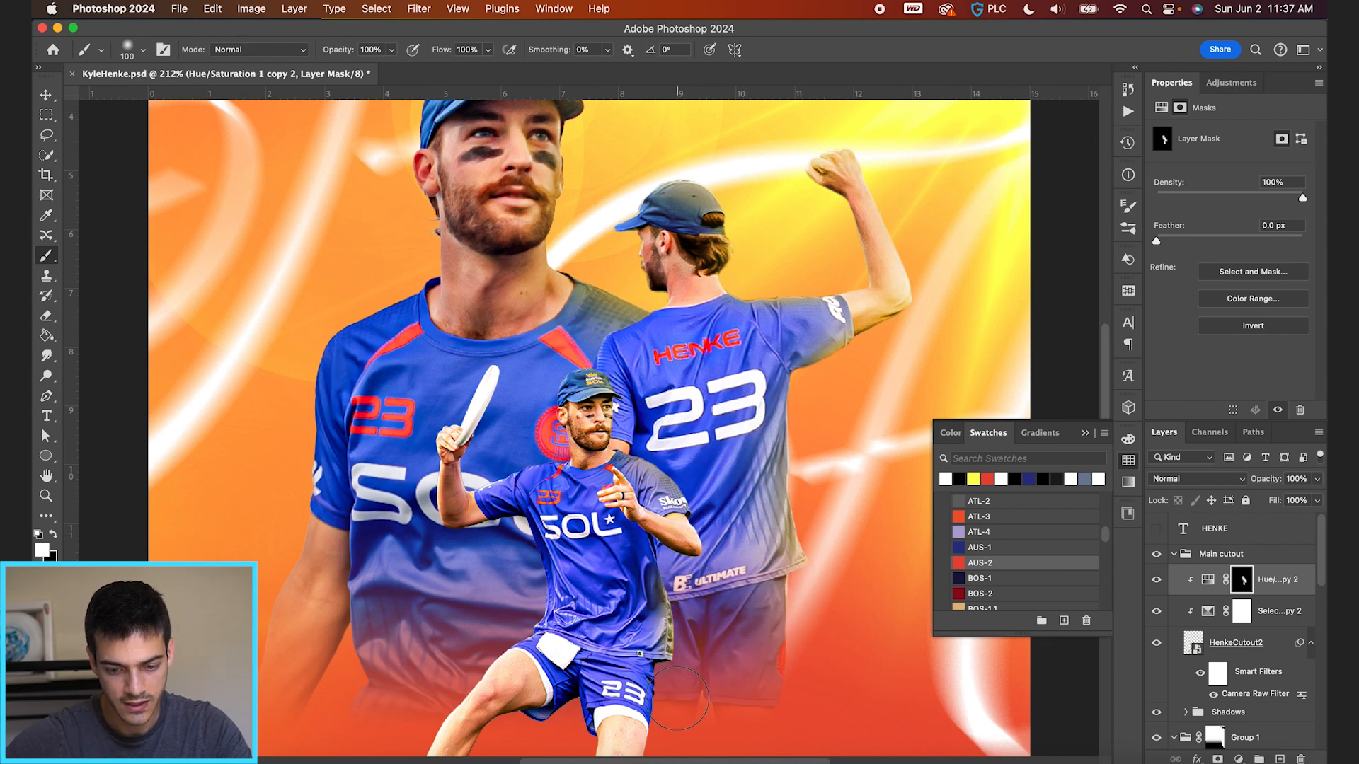
scroll(690, 679, "down", 3)
key("x")
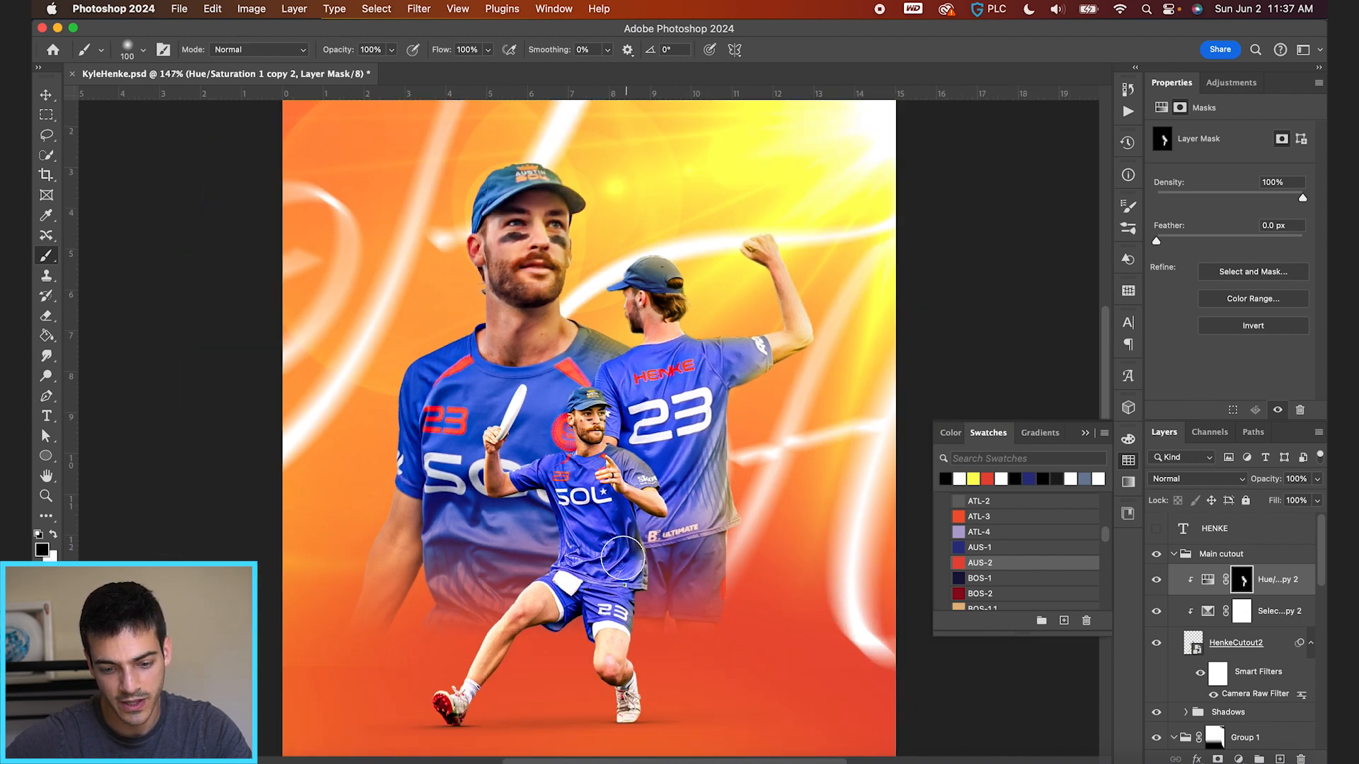
key("x")
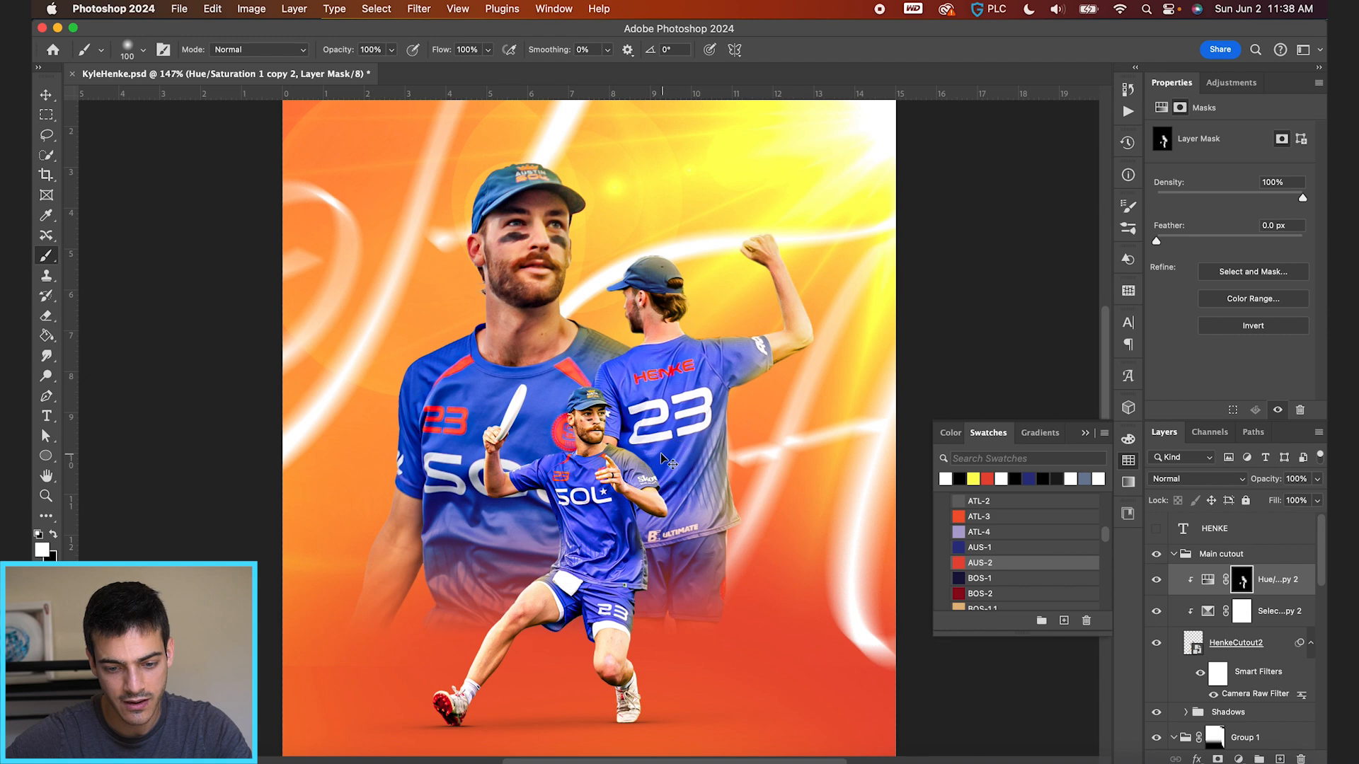
key("v")
scroll(700, 548, "down", 5)
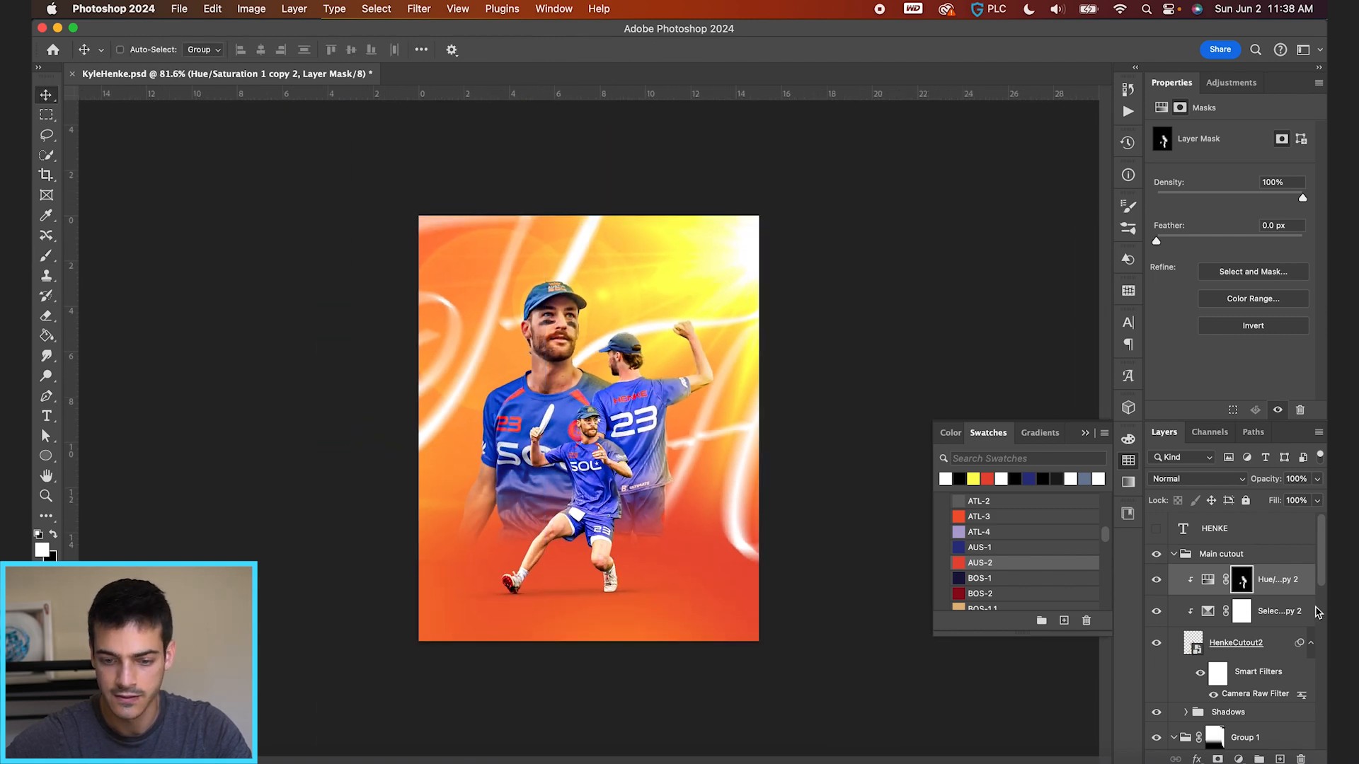
Group Main cutout and Group 1 together and name the new group "Cutouts".
left_click(1175, 557)
left_click(1173, 579)
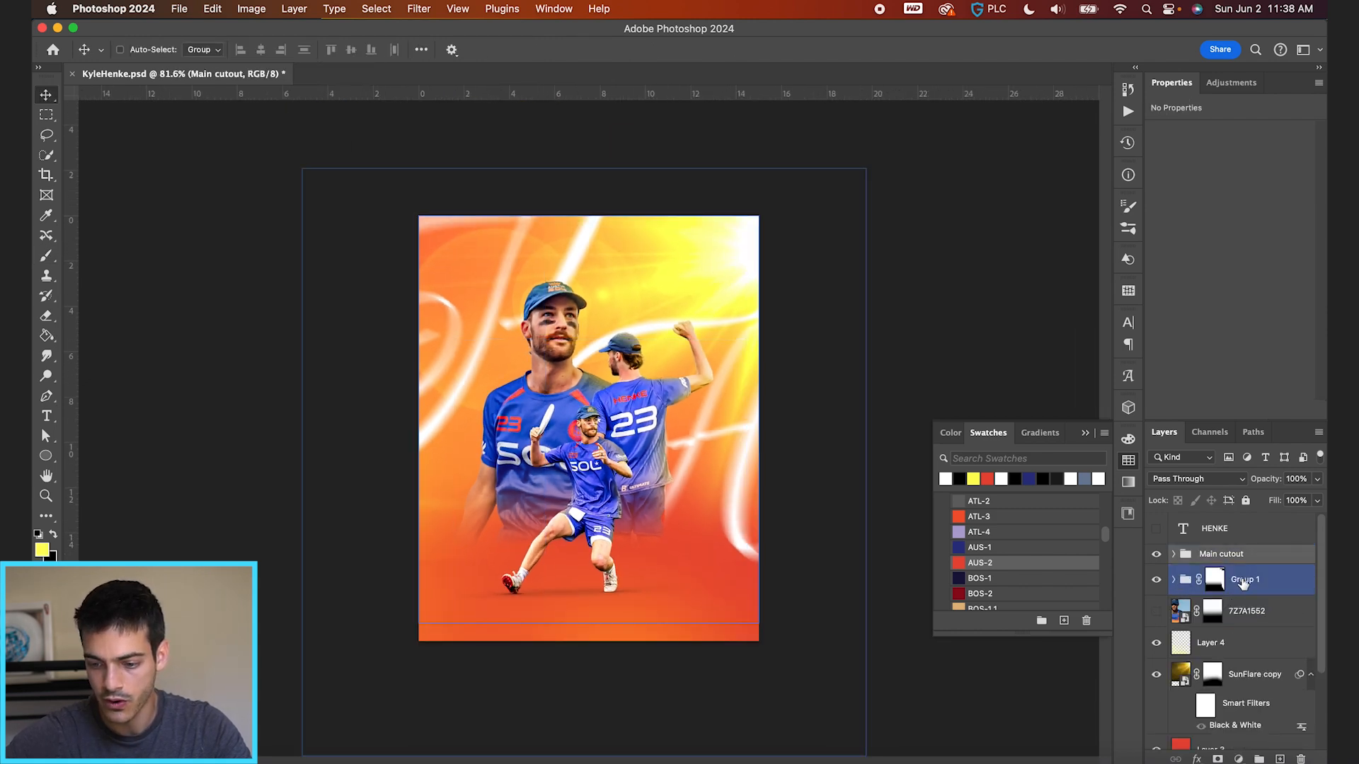
left_click(1260, 760)
double_click(1215, 554)
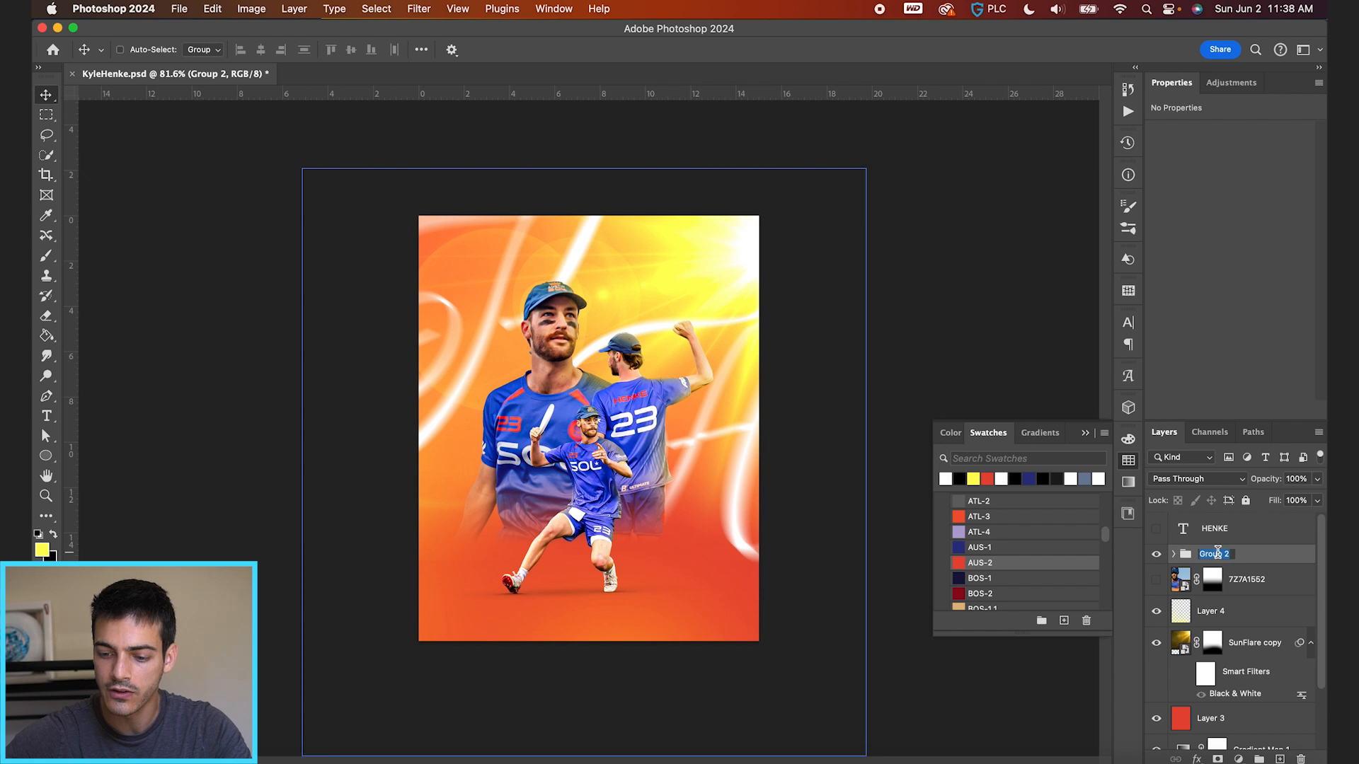
type("Cutouts")
Add a Selective Color adjustment above the Cutouts group, clip it to the group, and target the adjustment rather than its mask.
left_click(1240, 759)
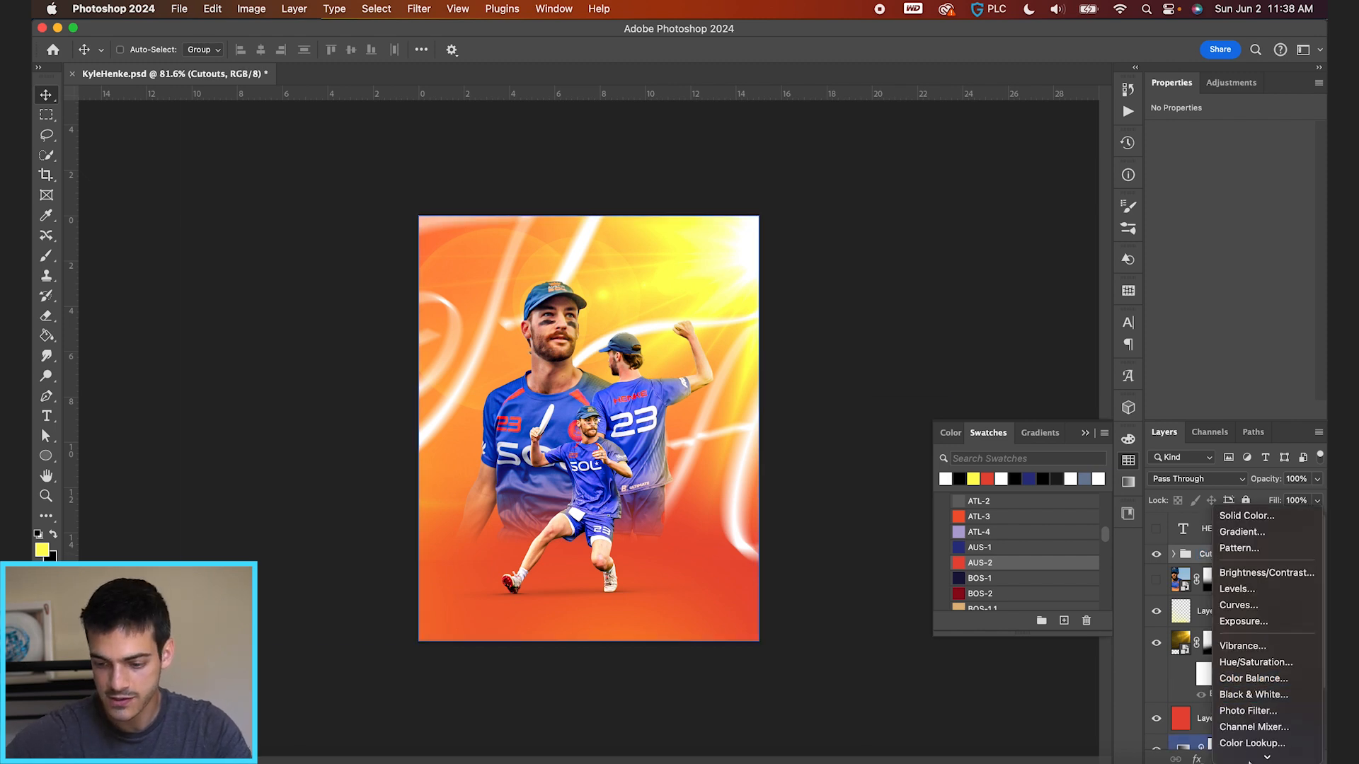
left_click(1258, 746)
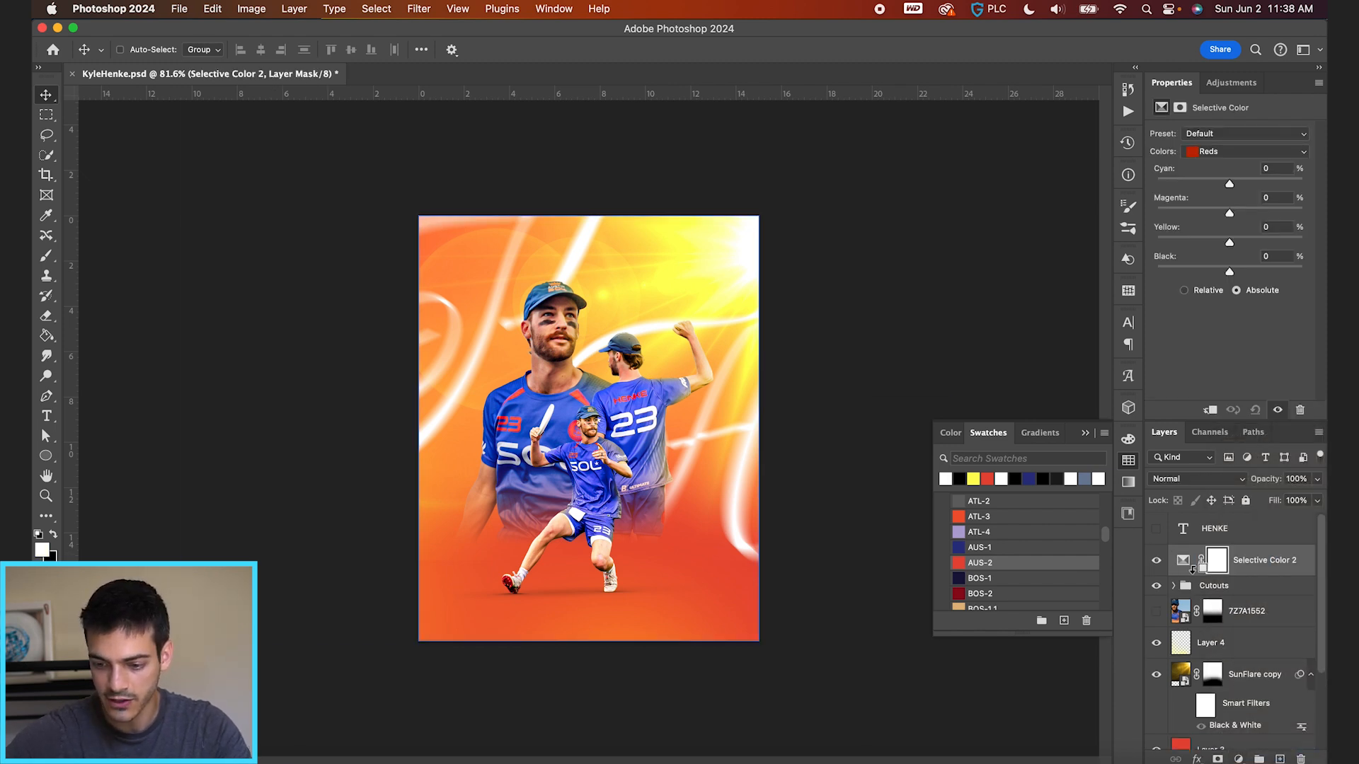
left_click(1194, 571, "alt")
left_click(1196, 564)
Adjust the Blues in the Selective Color to cyan +7, magenta -24, yellow +22 and black -14.
key("super+plus")
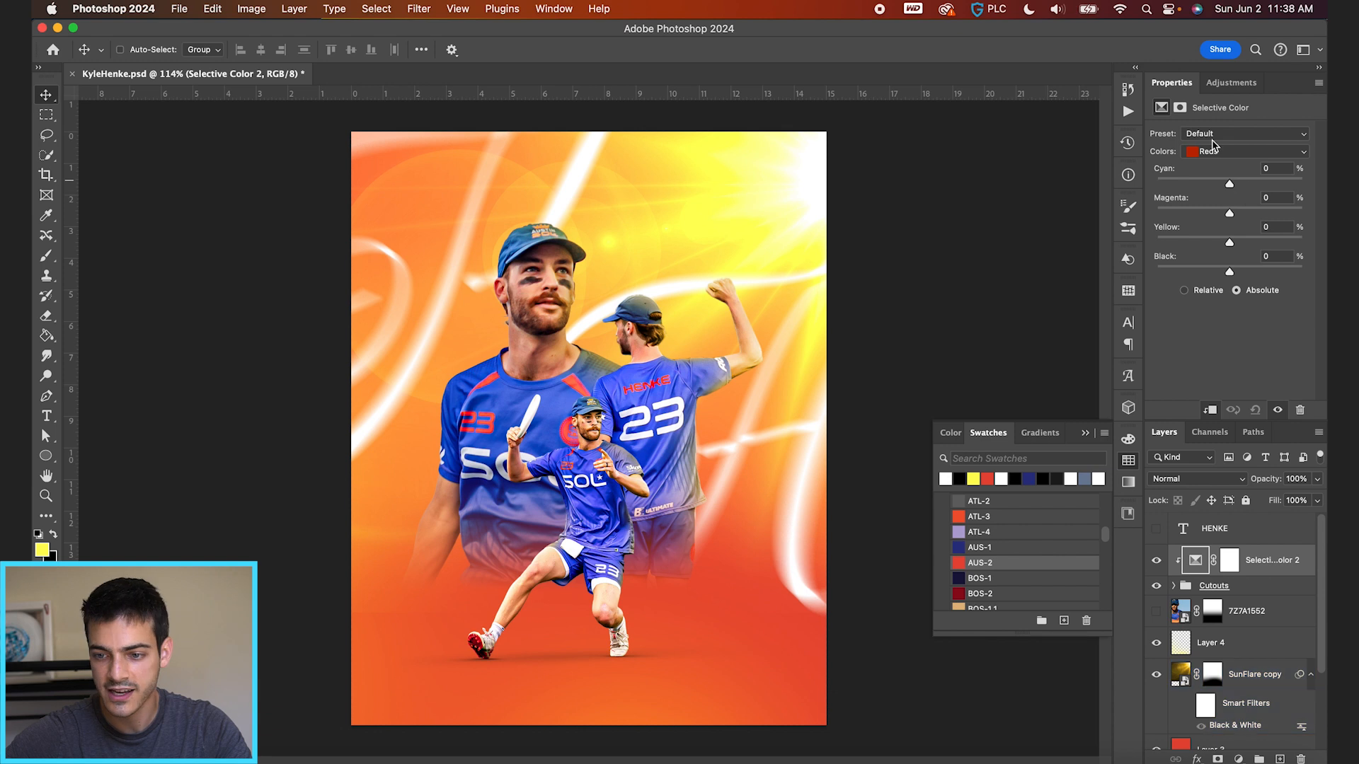
left_click(1213, 149)
left_click(1225, 201)
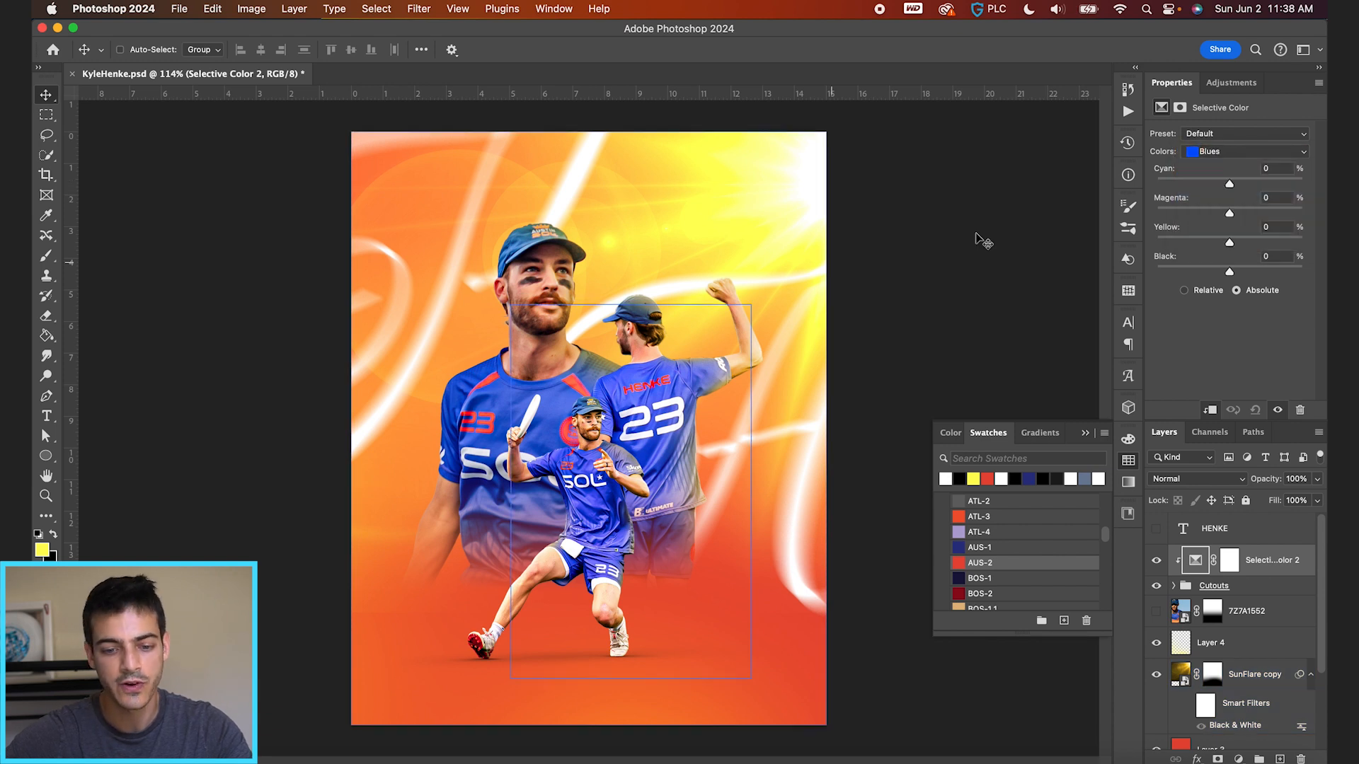
left_click(1200, 186)
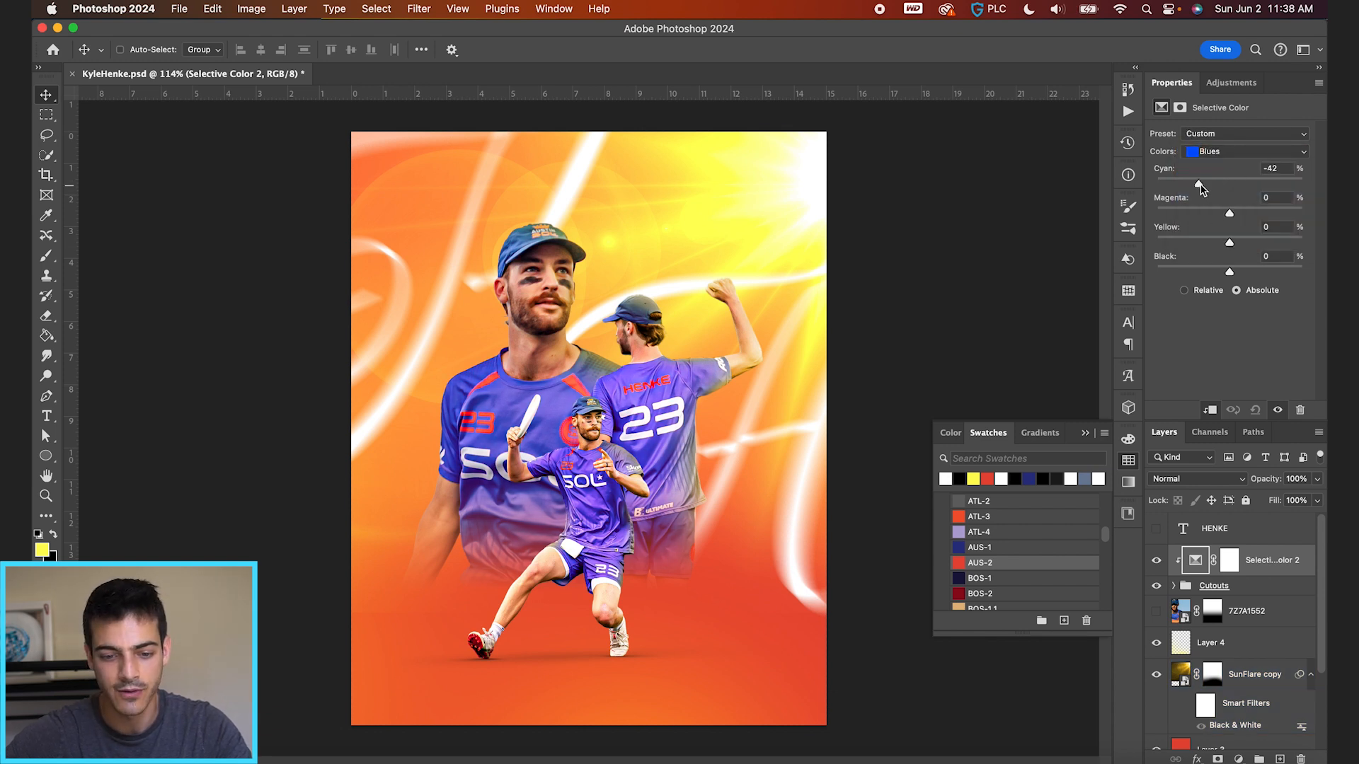
left_click(1228, 187)
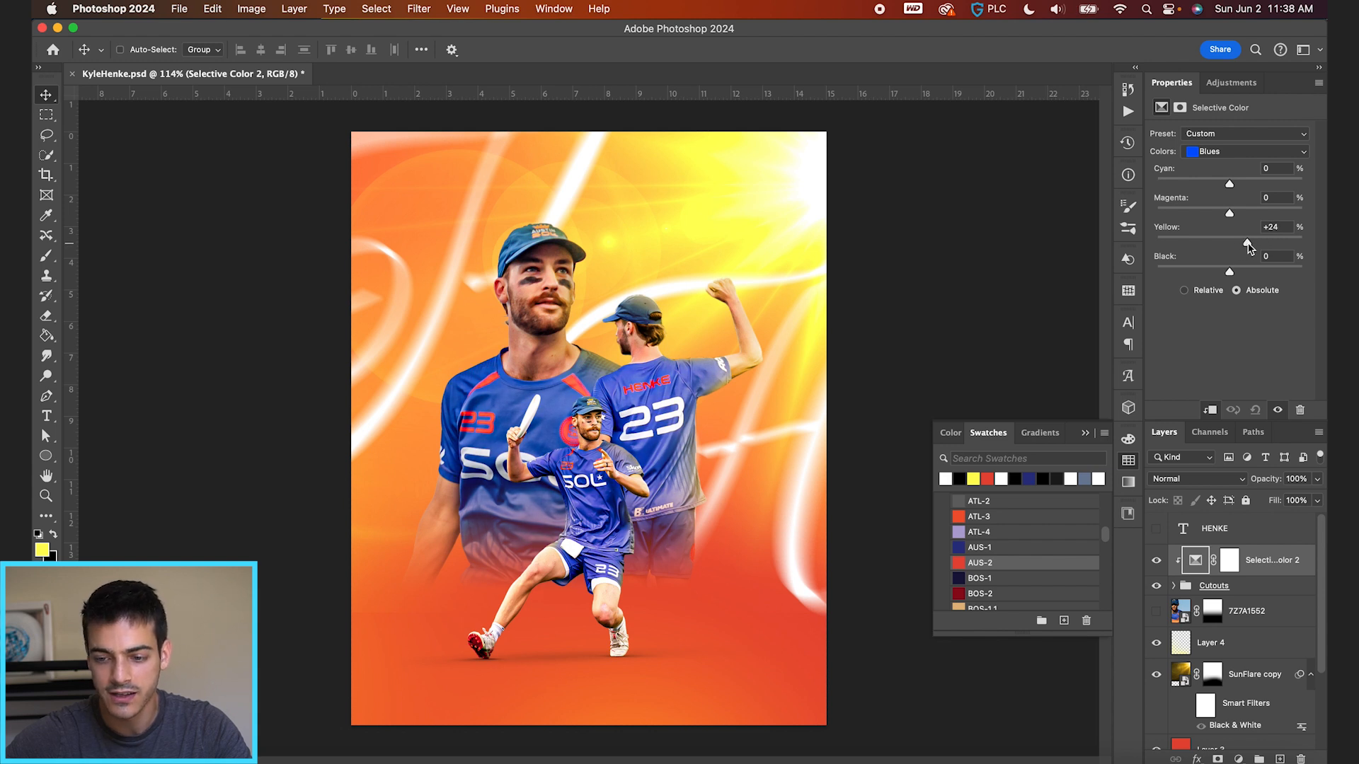
left_click(1207, 212)
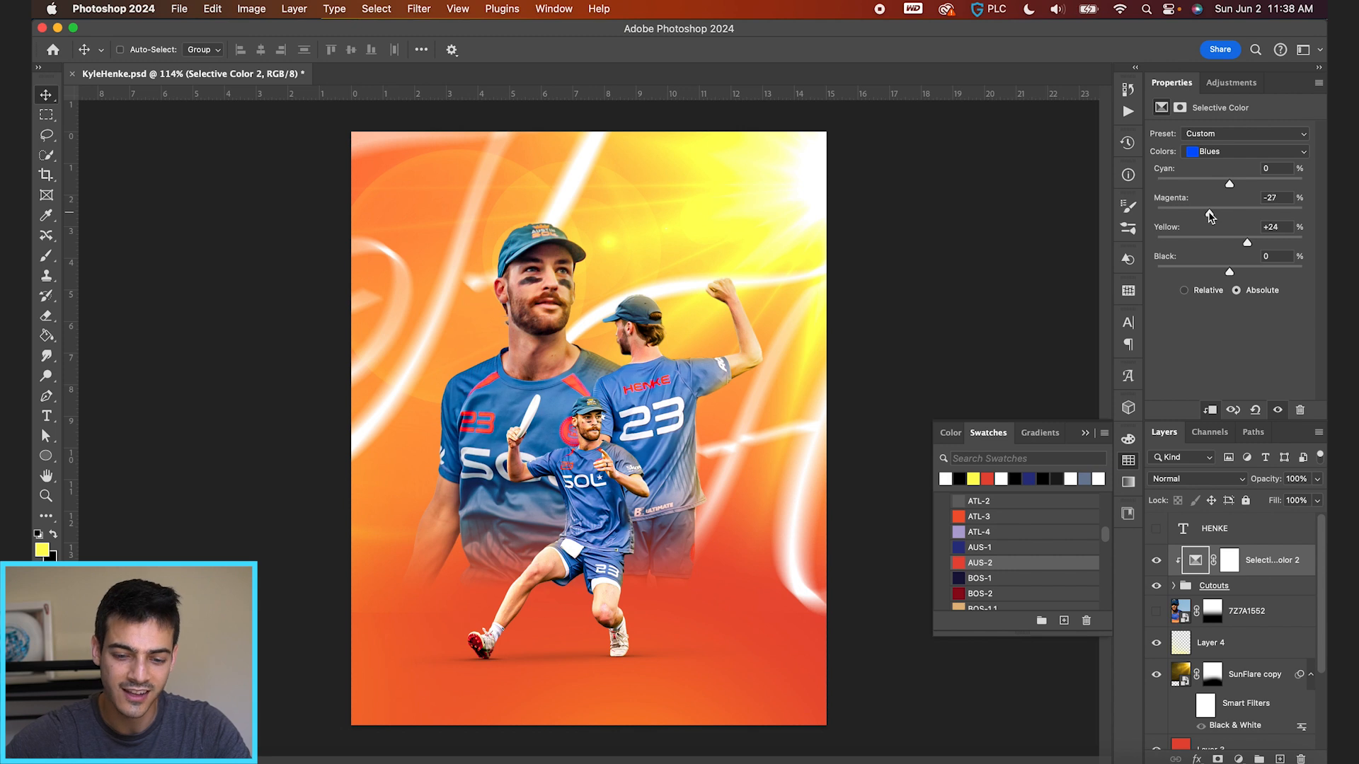
left_click_drag(1210, 182, 1234, 187)
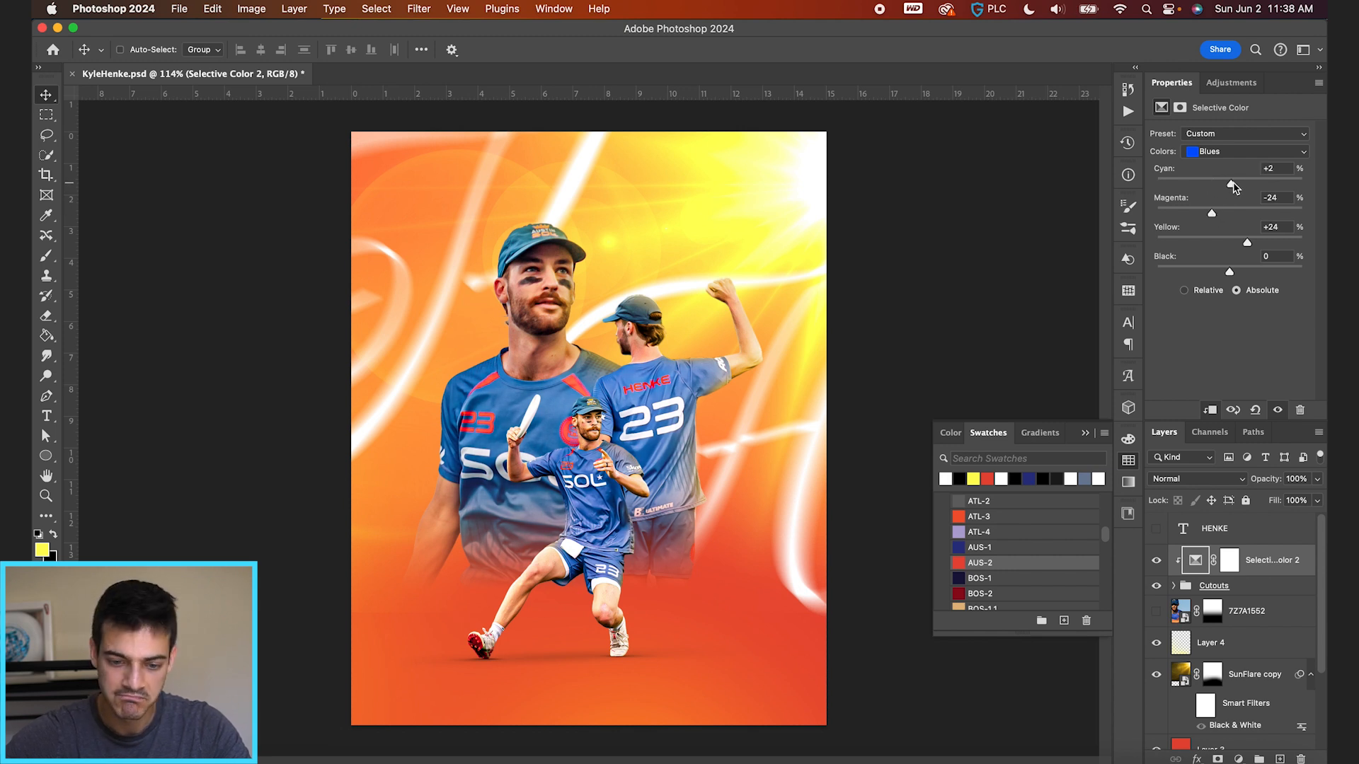
left_click_drag(1249, 278, 1220, 279)
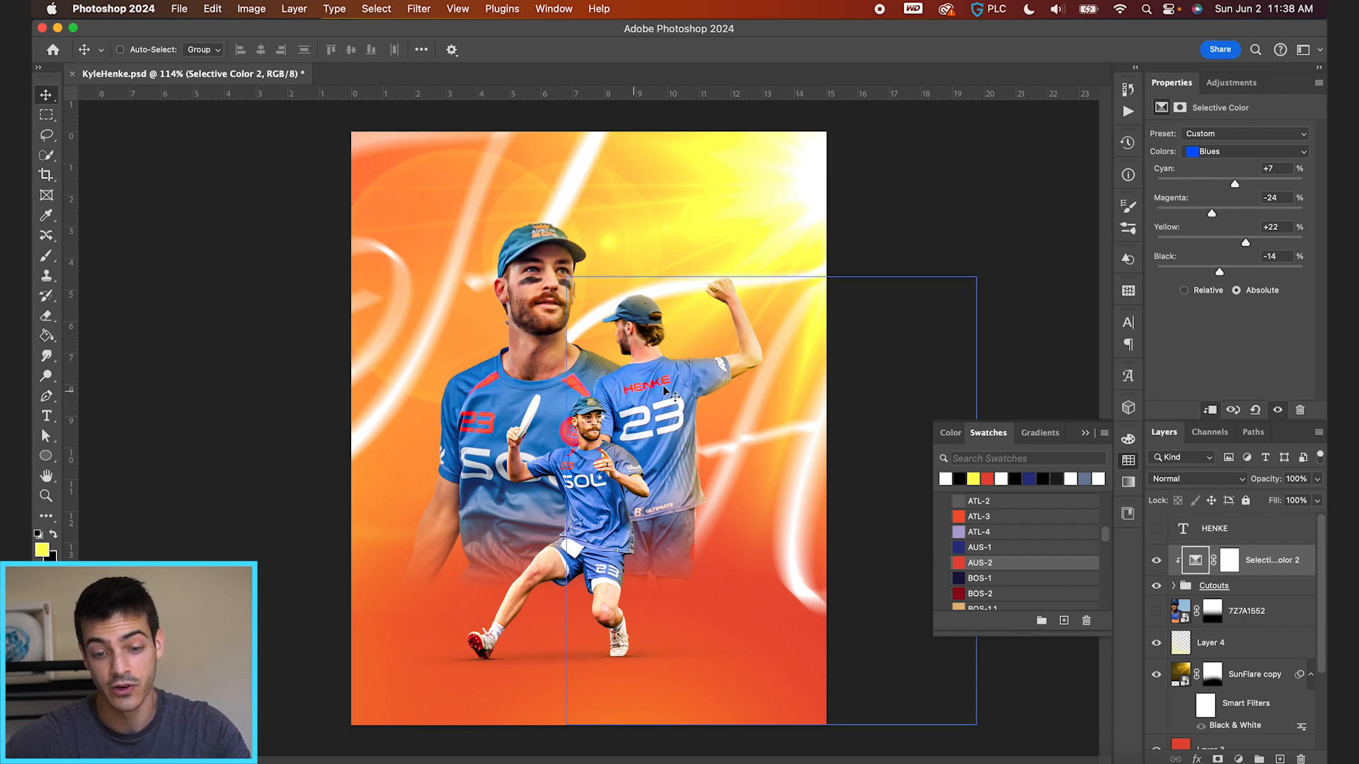
Adjust the Reds in the Selective Color to cyan +4, magenta -4, yellow +8 and black -6.
left_click(1216, 156)
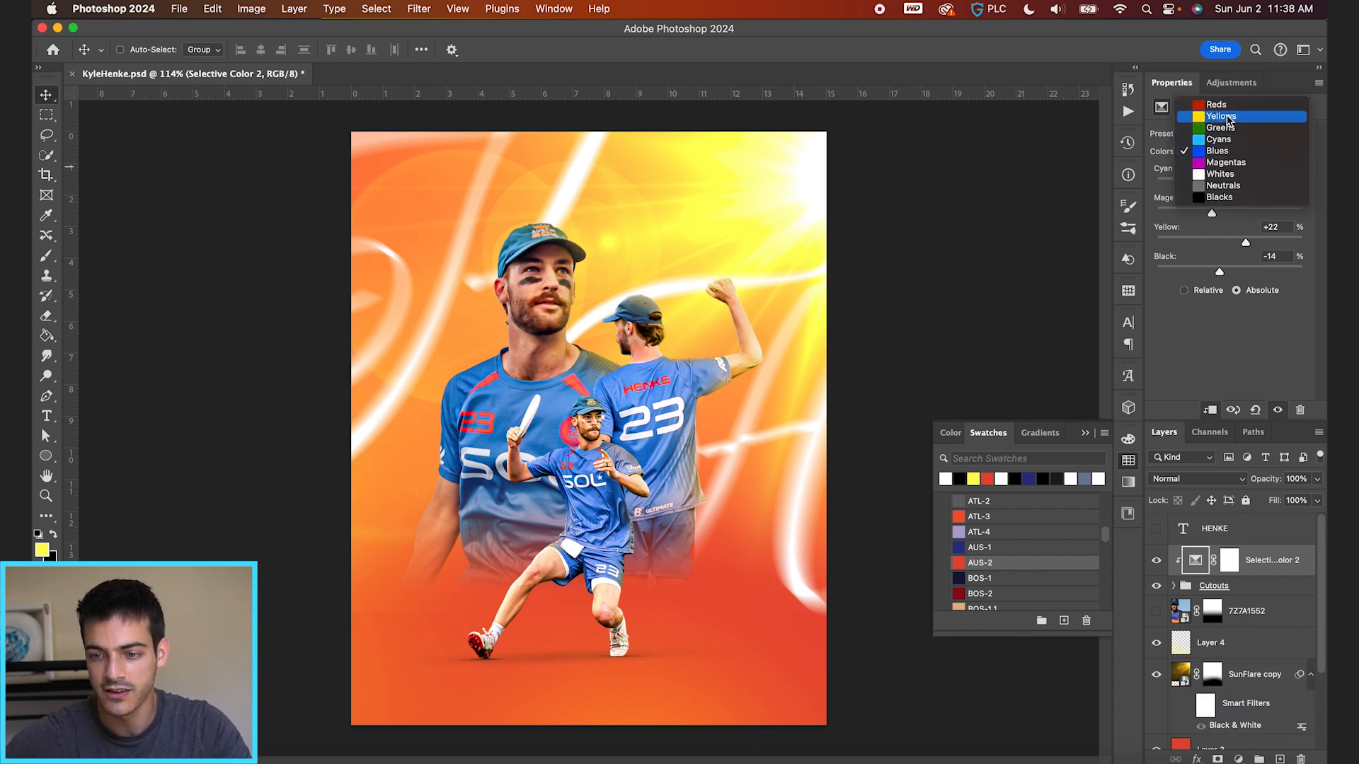
left_click(1225, 105)
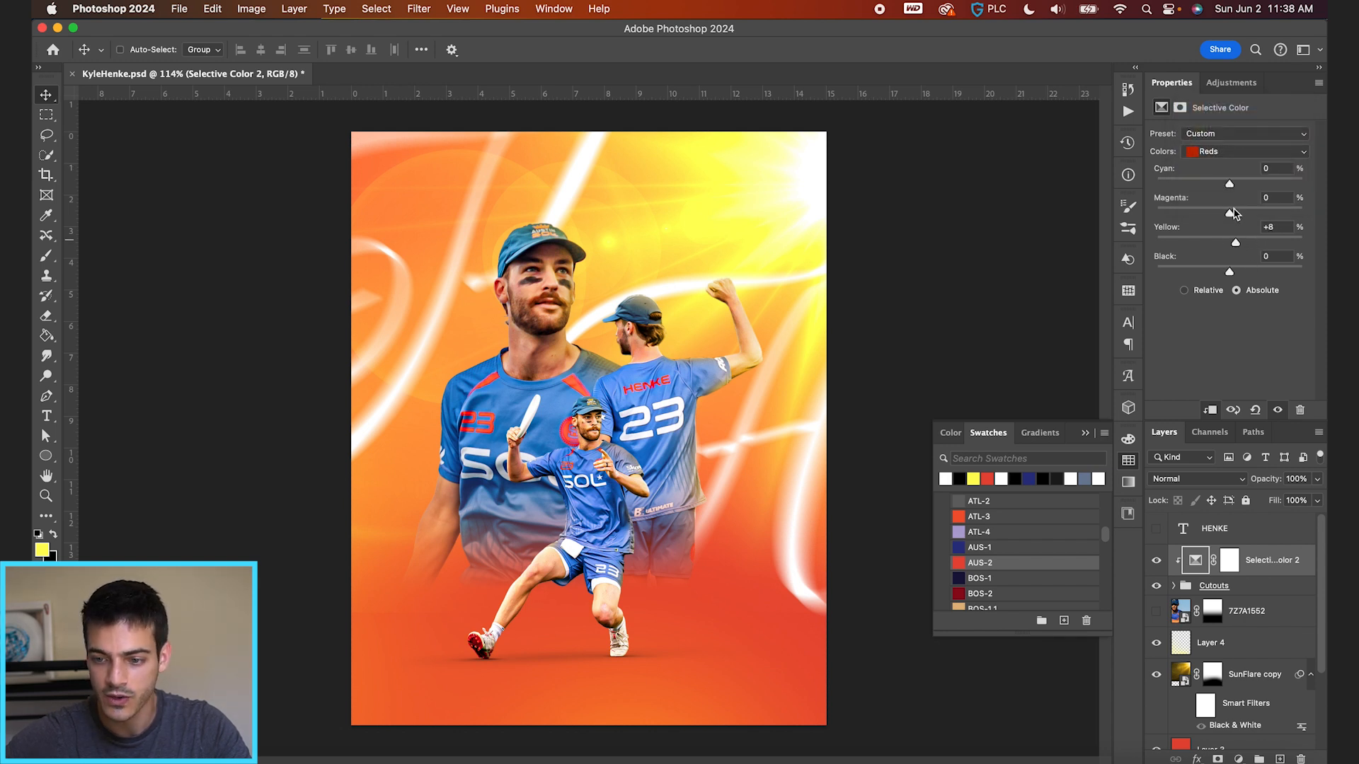
left_click_drag(1231, 217, 1223, 218)
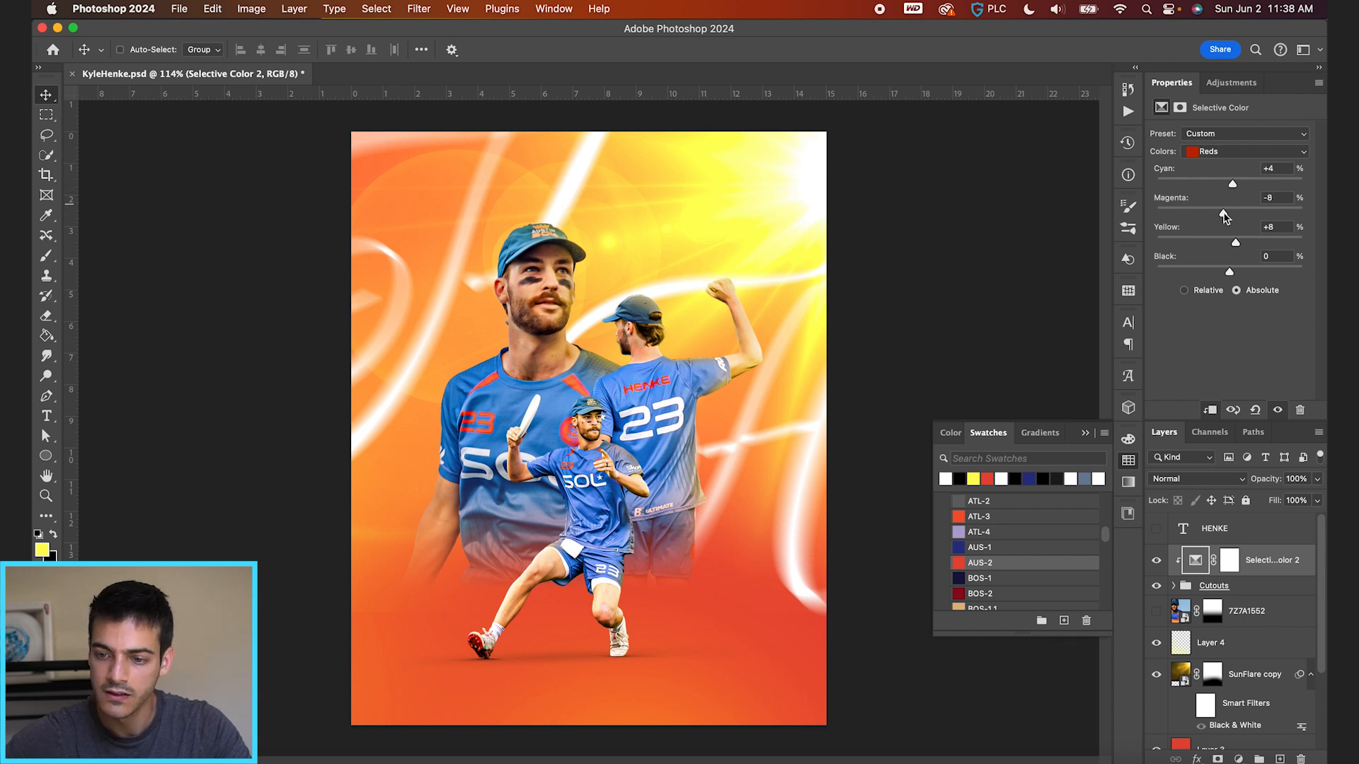
left_click_drag(1230, 275, 1245, 274)
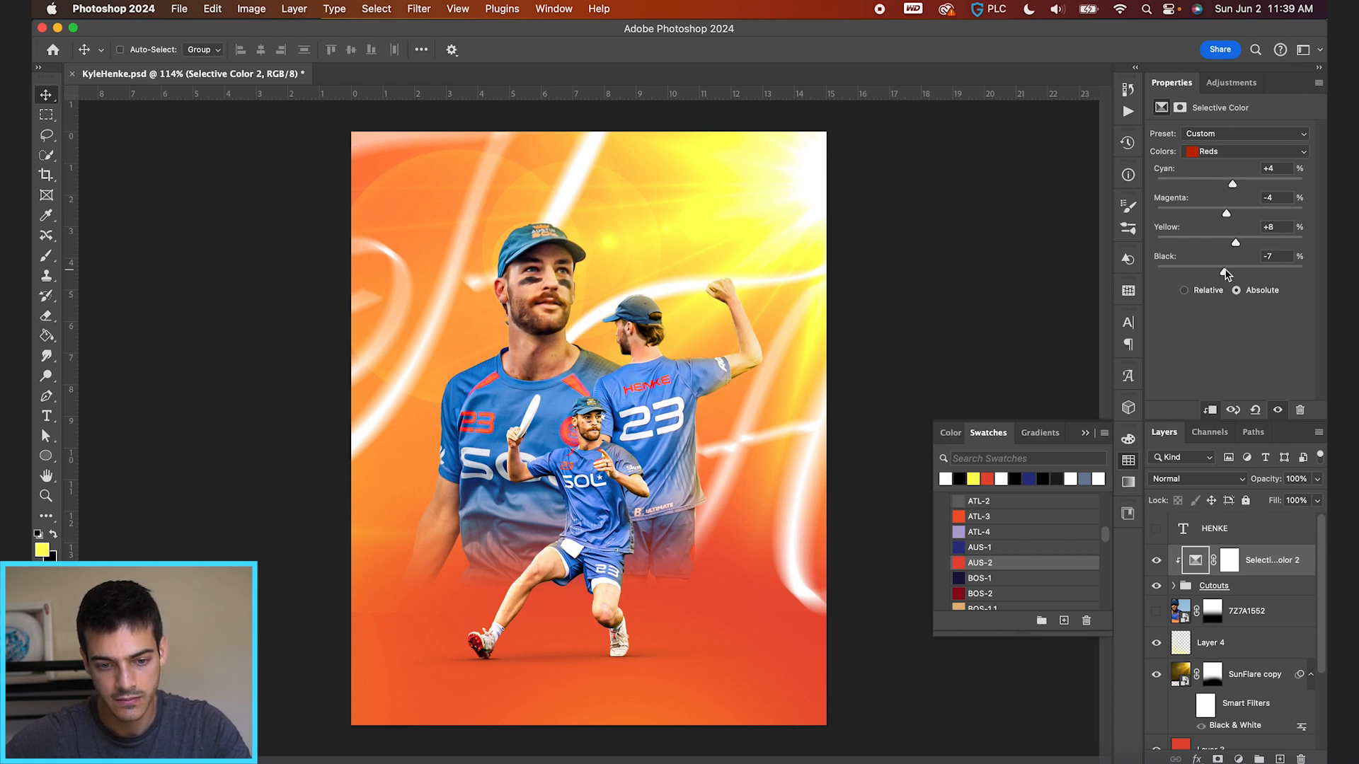
Refine the Blues to cyan +11, magenta -20 and yellow +39, and compare the cutouts with and without the adjustment.
left_click(1228, 152)
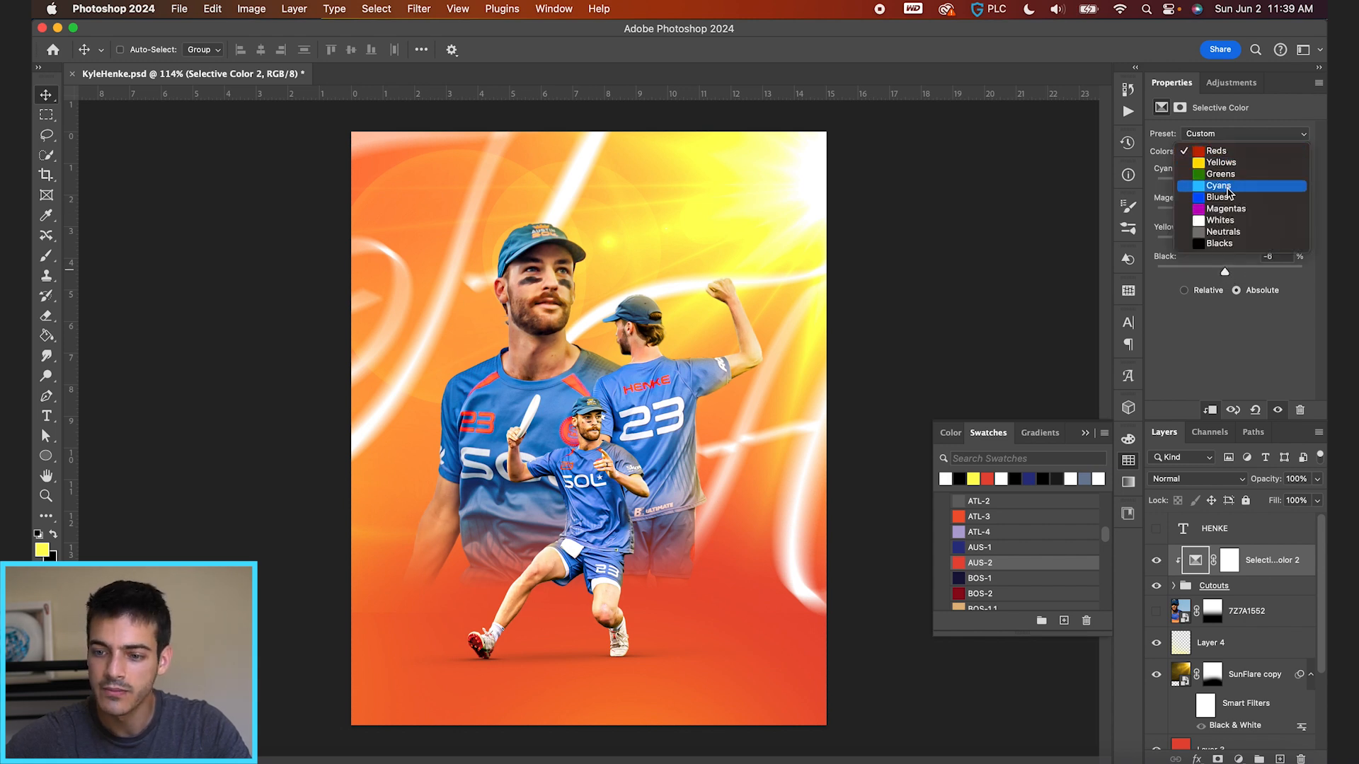
left_click(1228, 196)
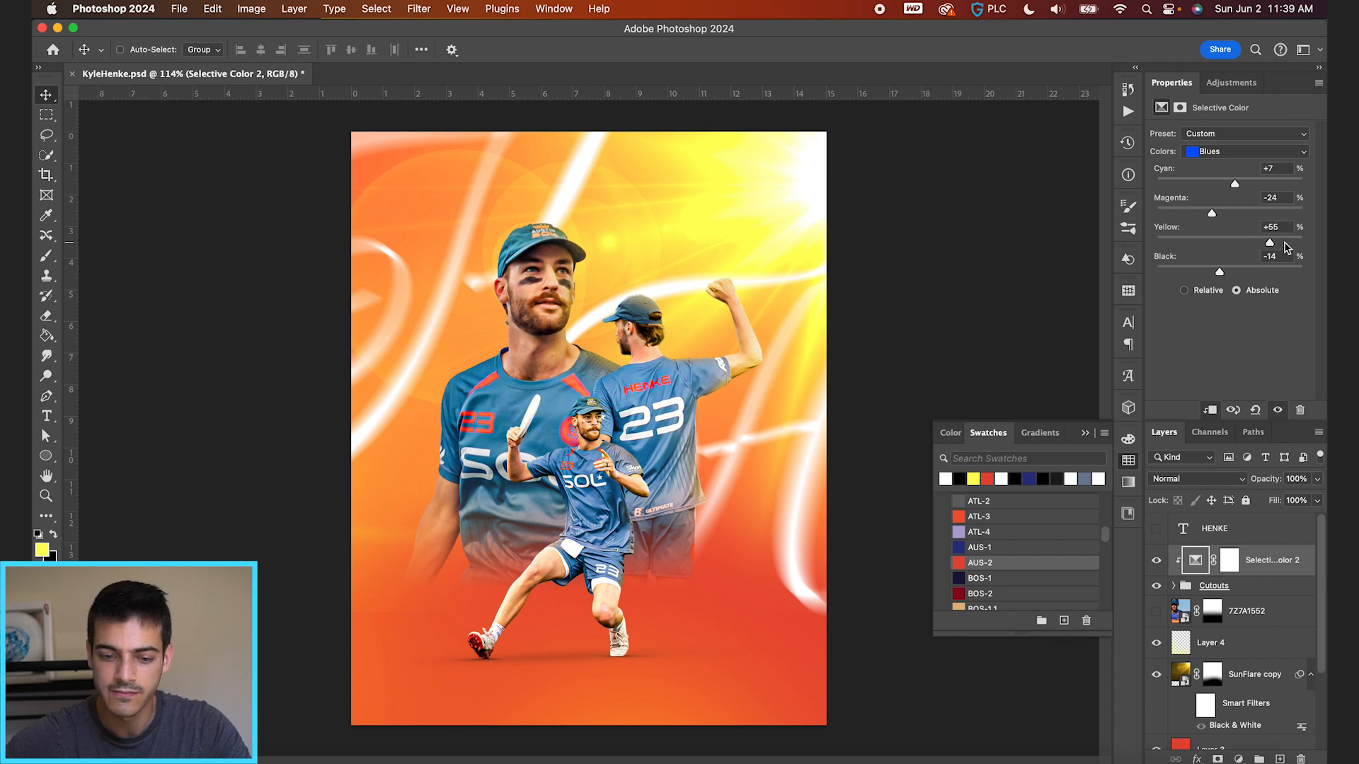
left_click_drag(1273, 243, 1267, 242)
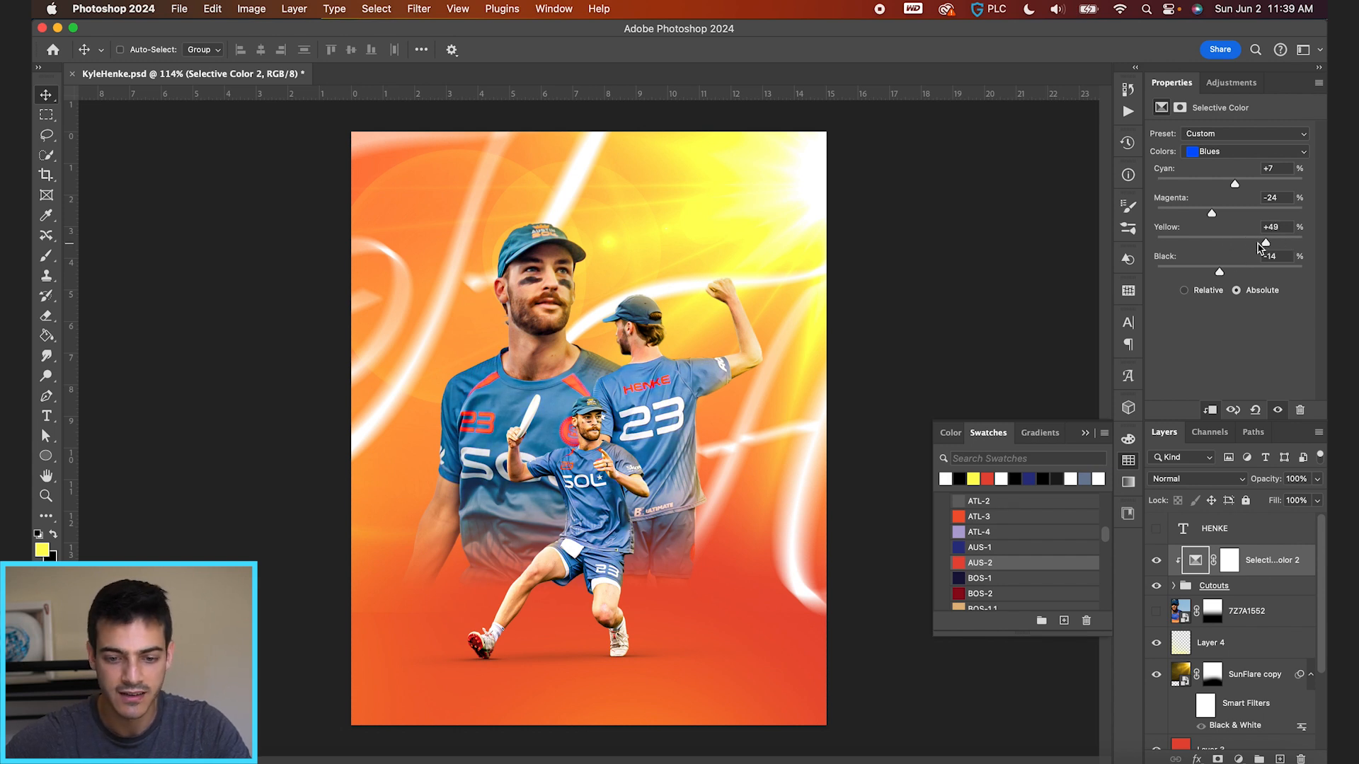
left_click_drag(1212, 213, 1223, 214)
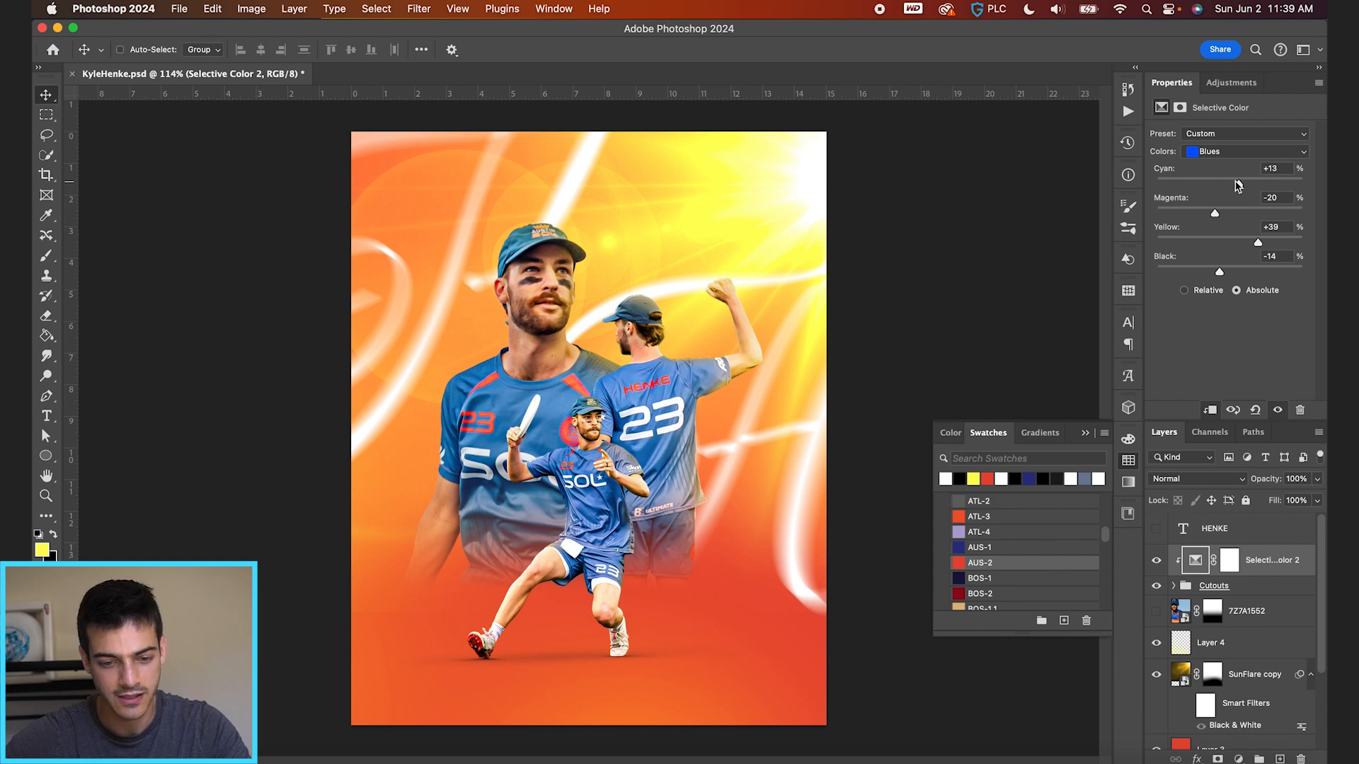
key("super+minus")
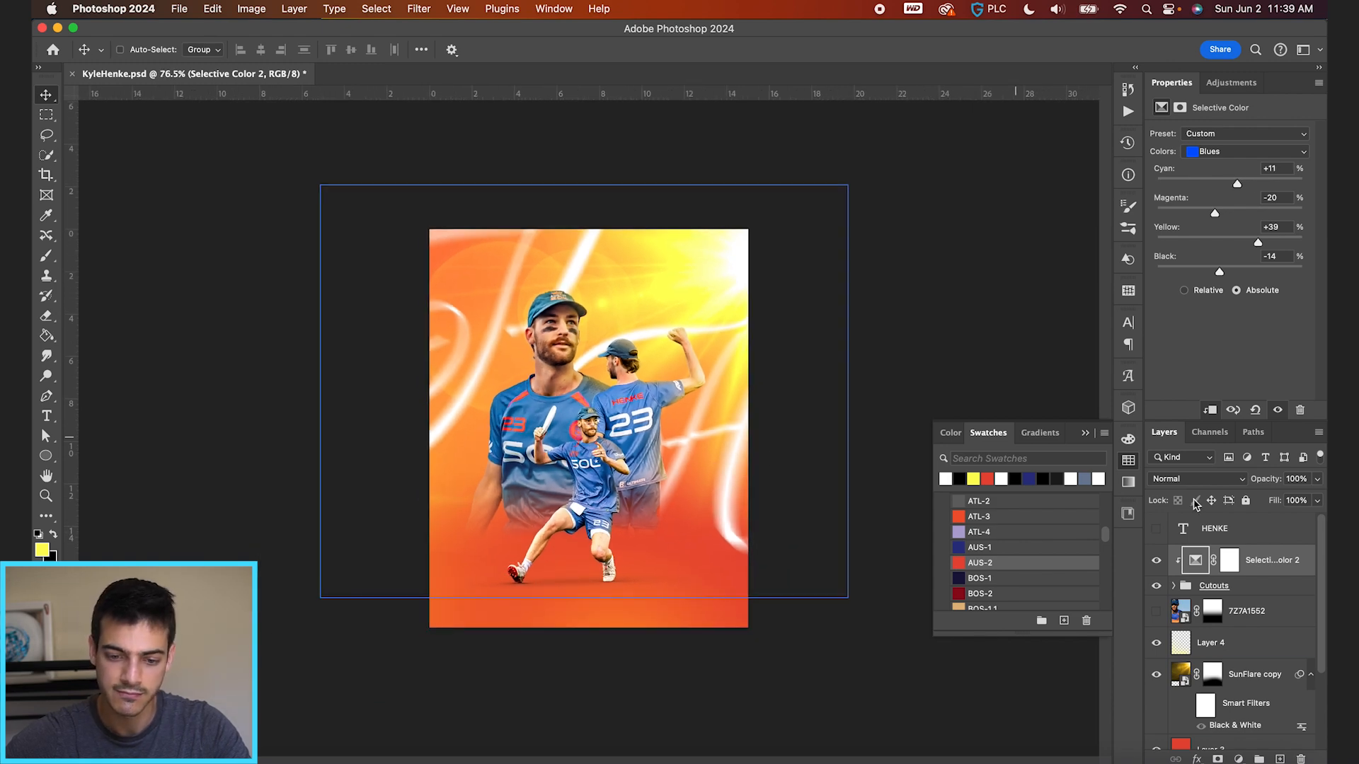
left_click(1157, 561)
left_click(1158, 562)
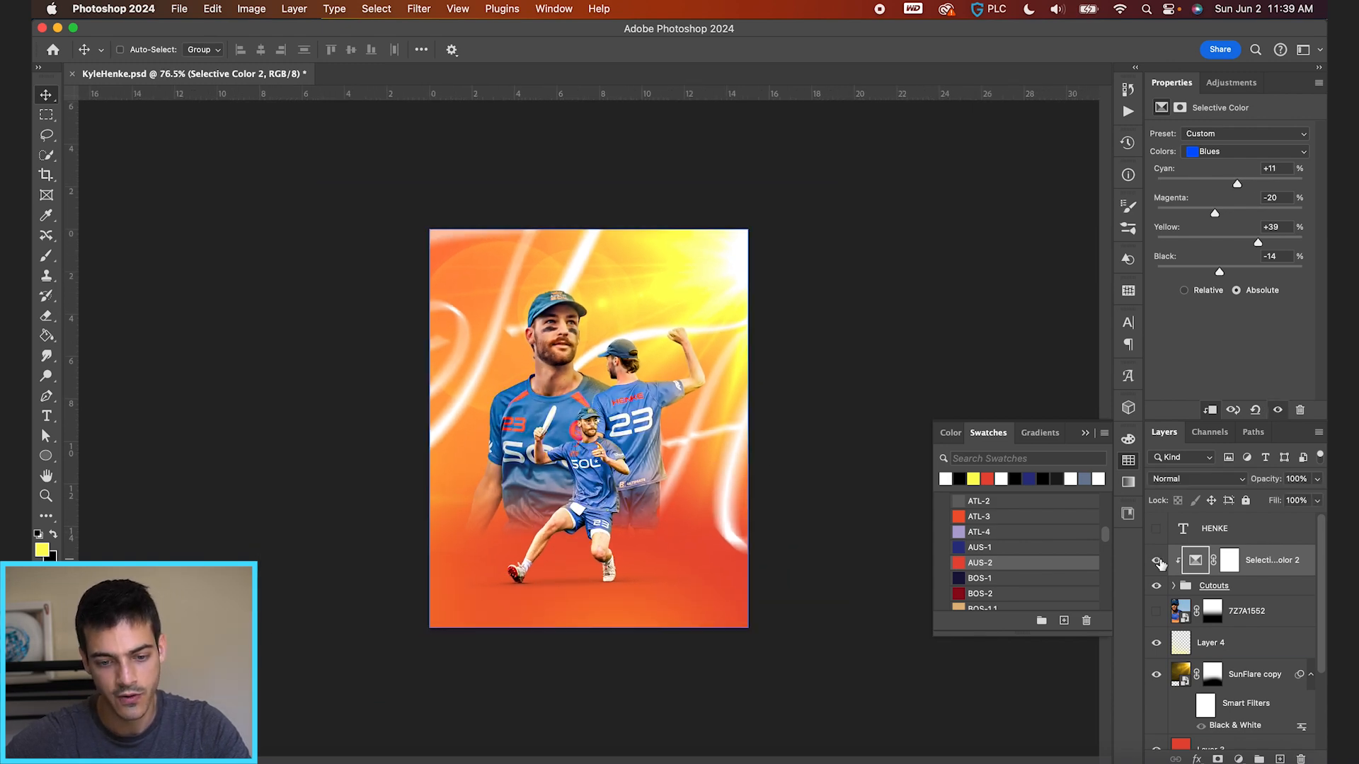
Set the Initials layer inside Group 1 to the Overlay blend mode at 76% opacity.
key("super+plus")
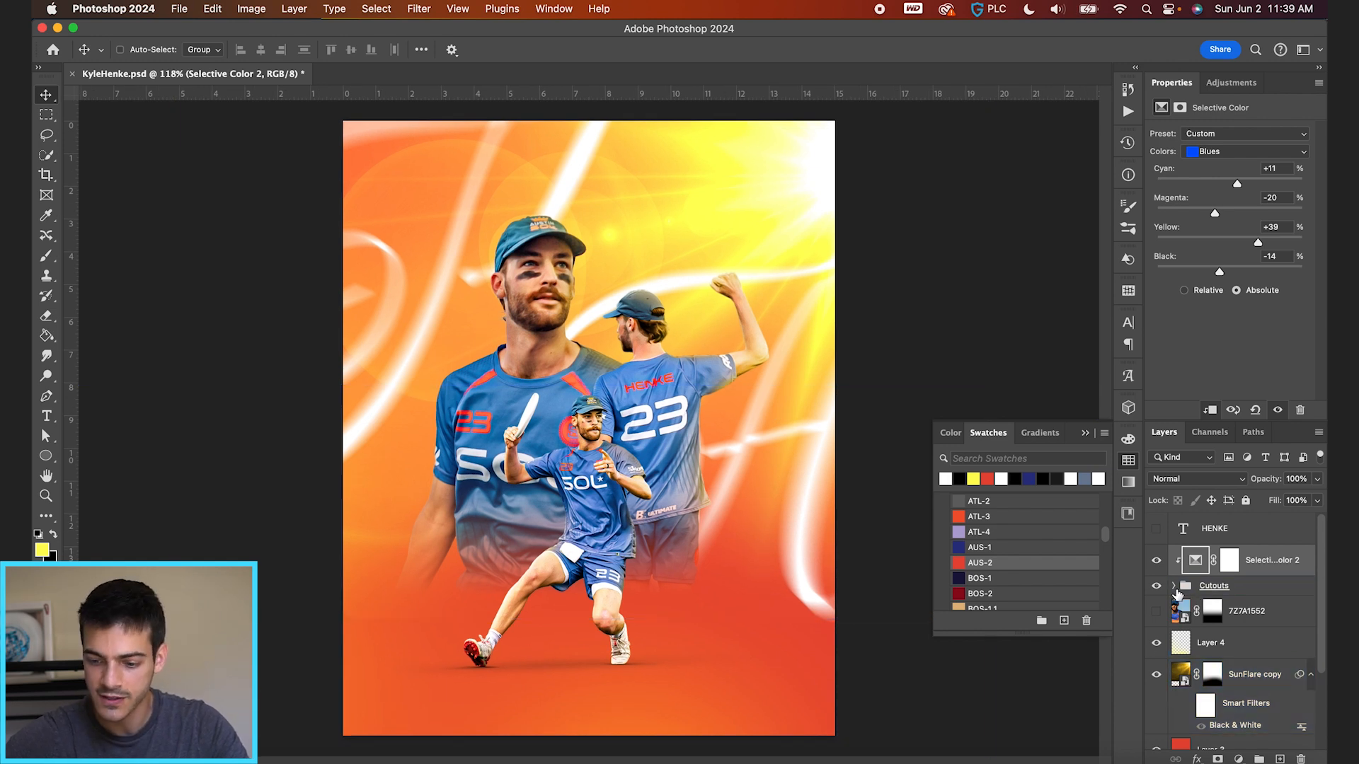
left_click(1174, 587)
scroll(1177, 587, "down", 4)
scroll(1181, 566, "up", 1)
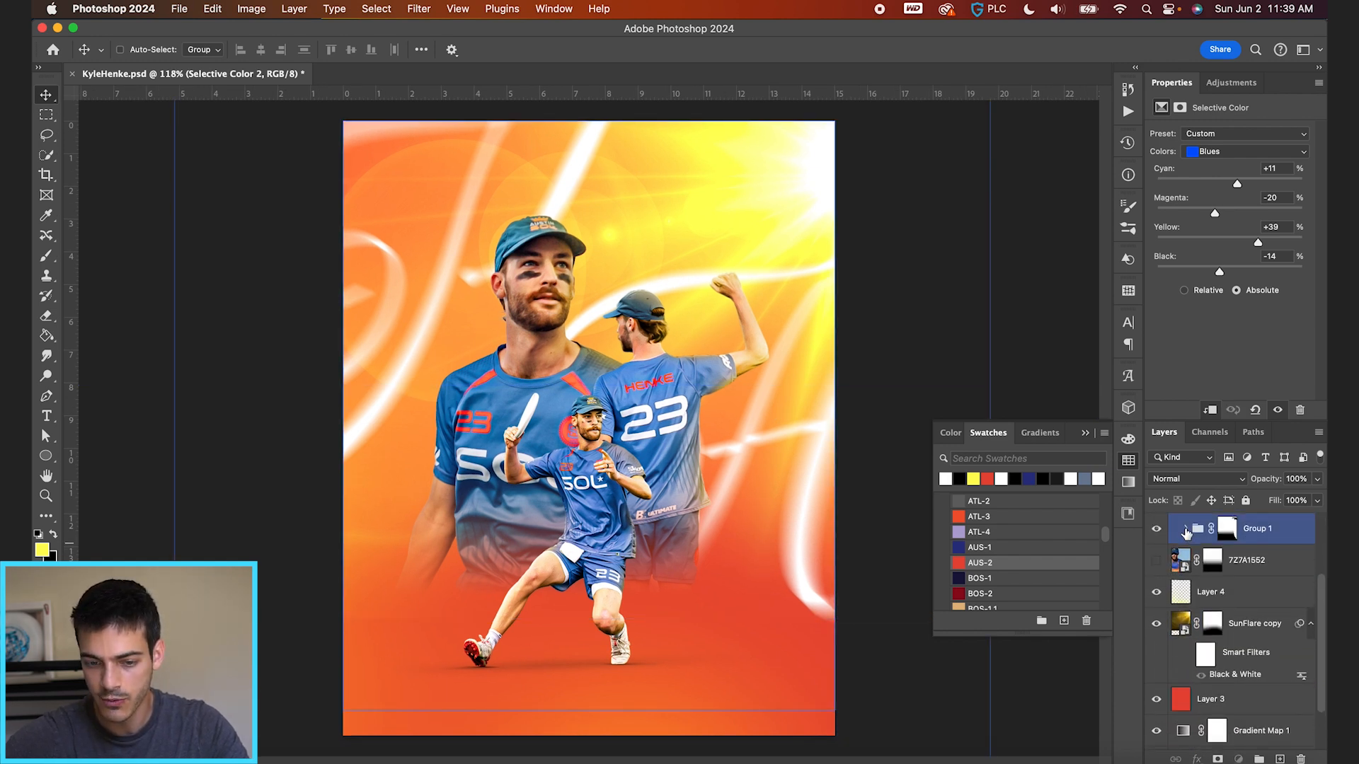
left_click(1187, 530)
scroll(1226, 629, "down", 2)
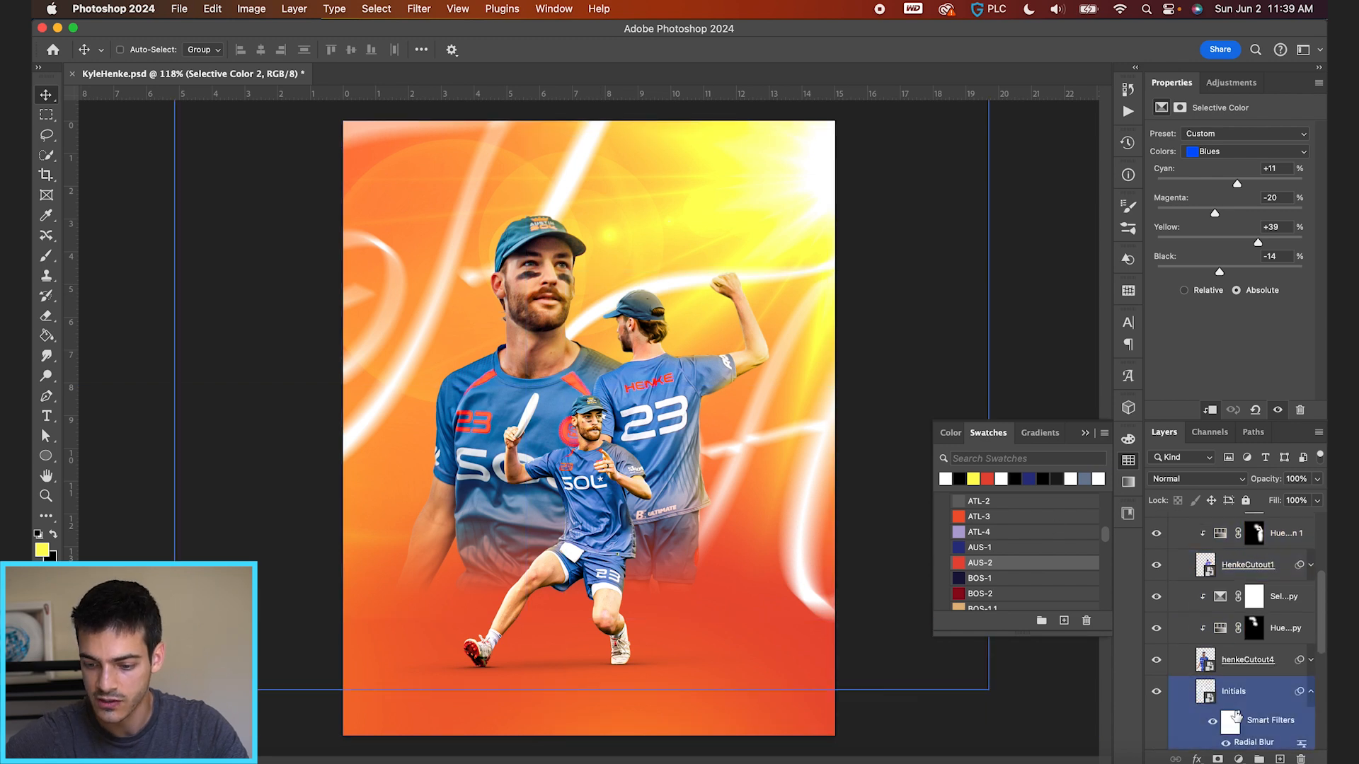
left_click(1236, 691)
left_click(1197, 480)
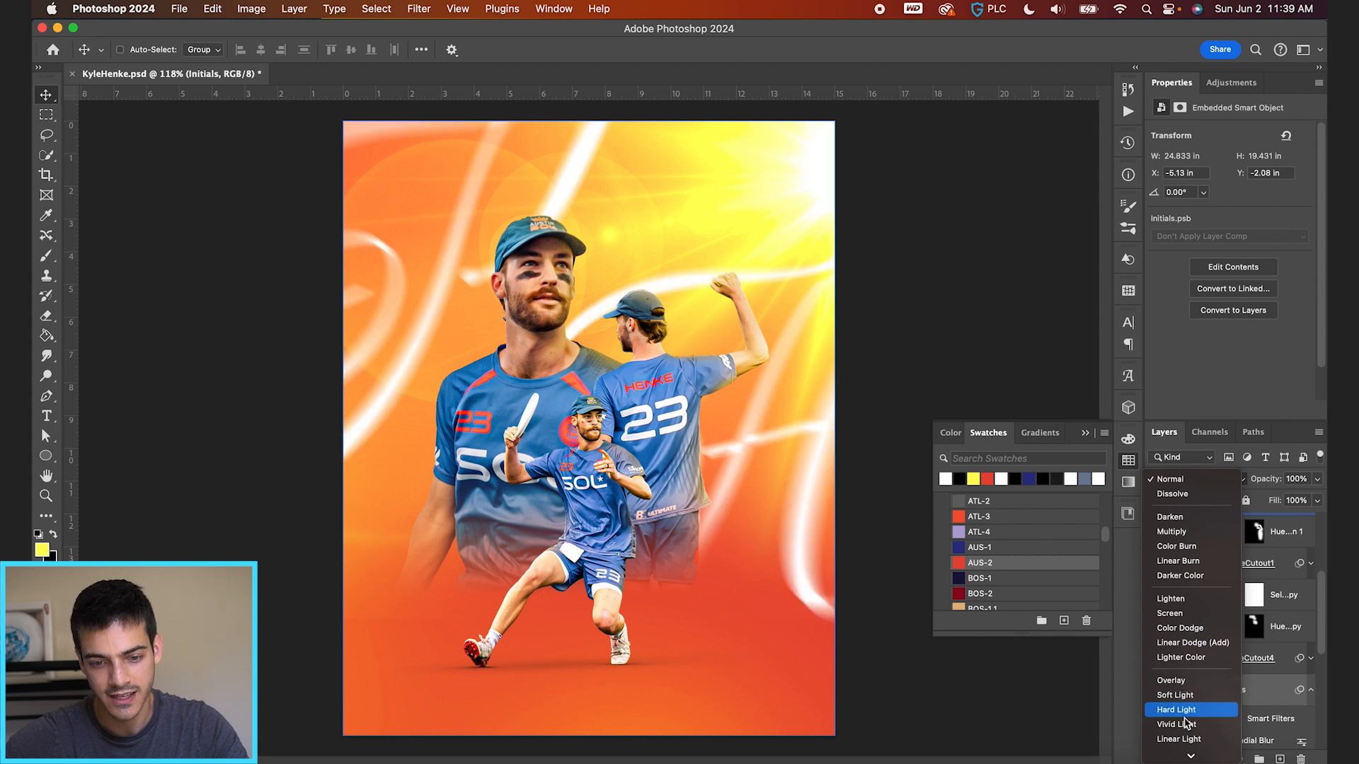
mouse_move(1191, 757)
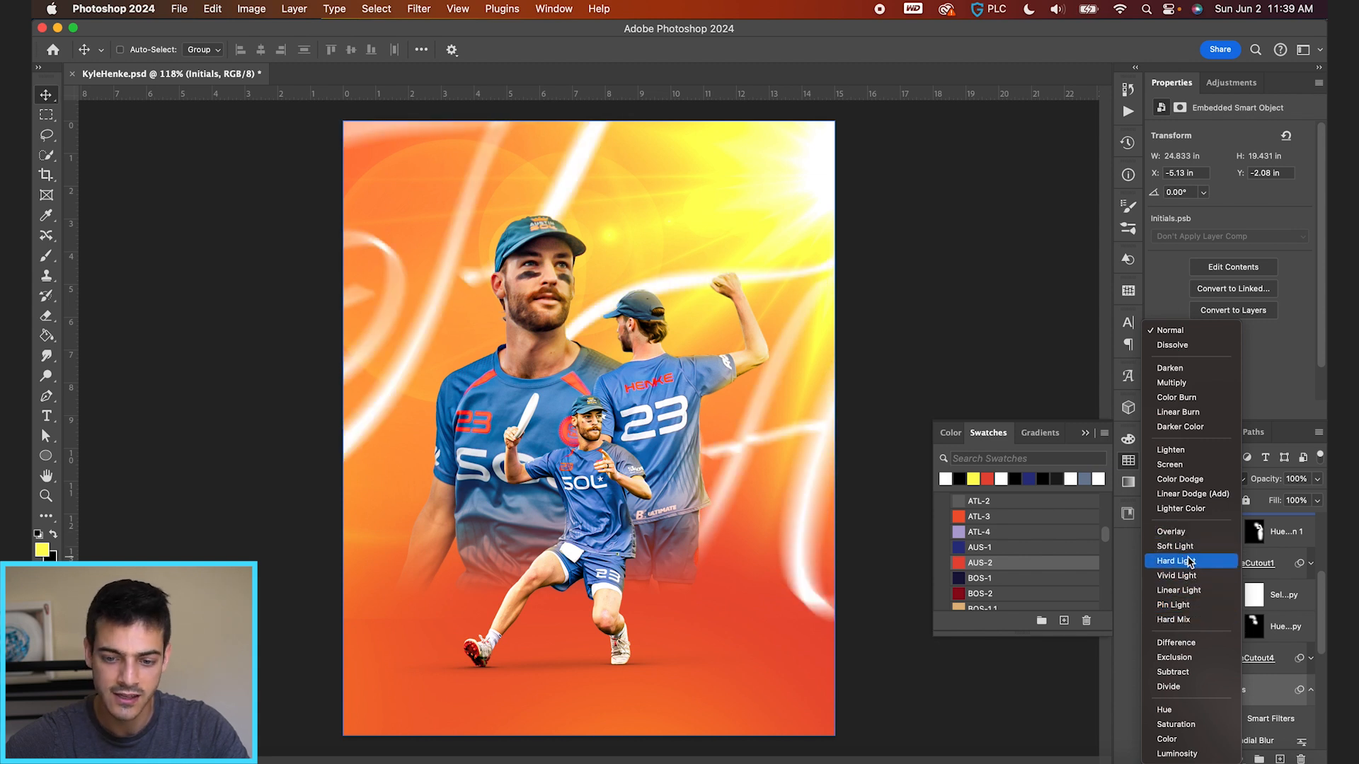
left_click(1172, 531)
left_click_drag(1266, 479, 1227, 480)
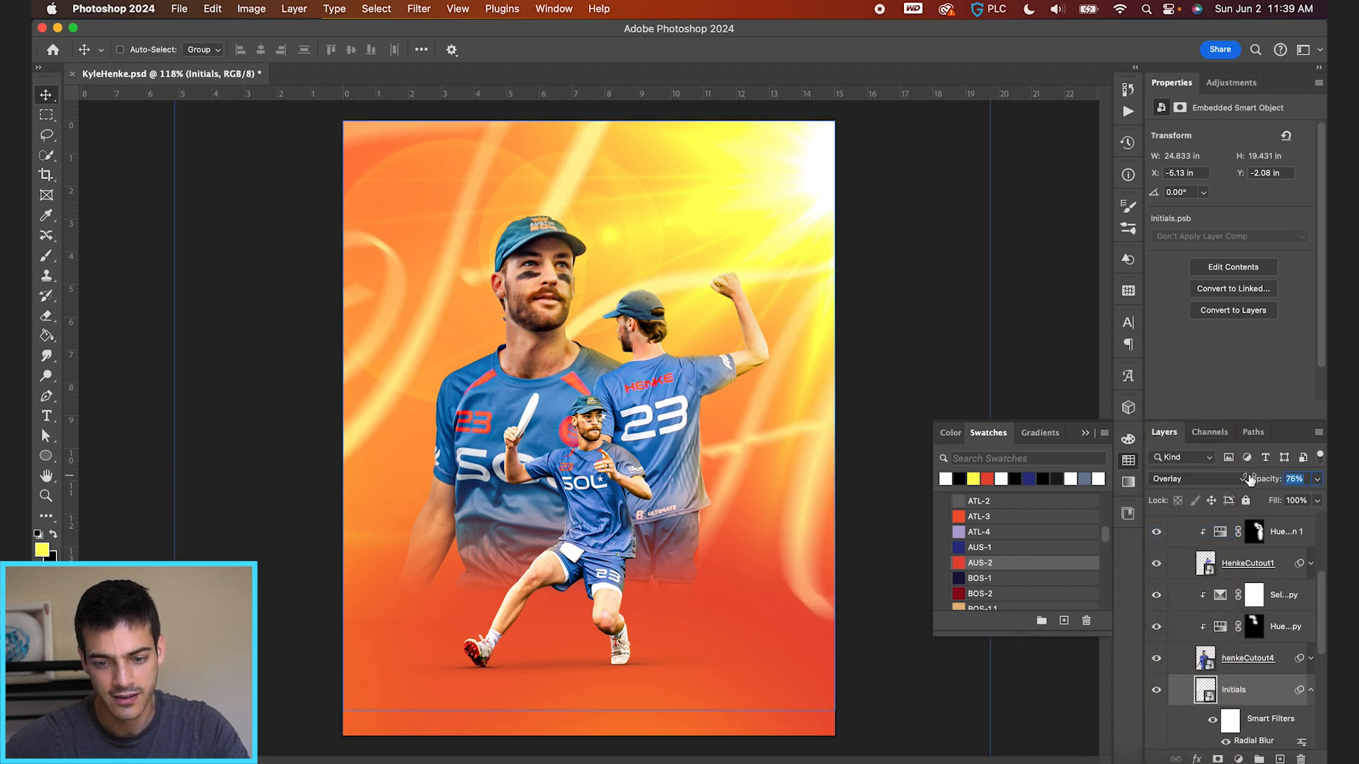
scroll(708, 417, "down", 2)
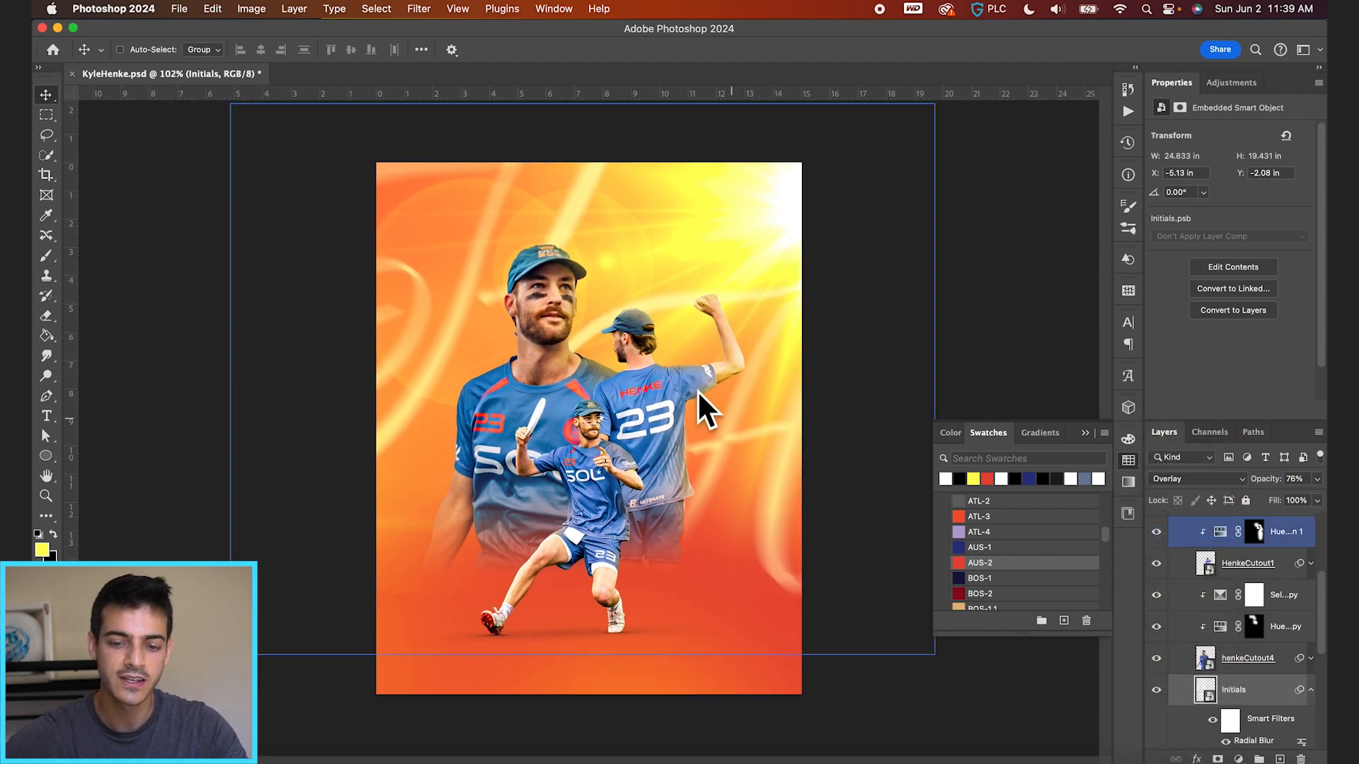
scroll(756, 477, "down", 1)
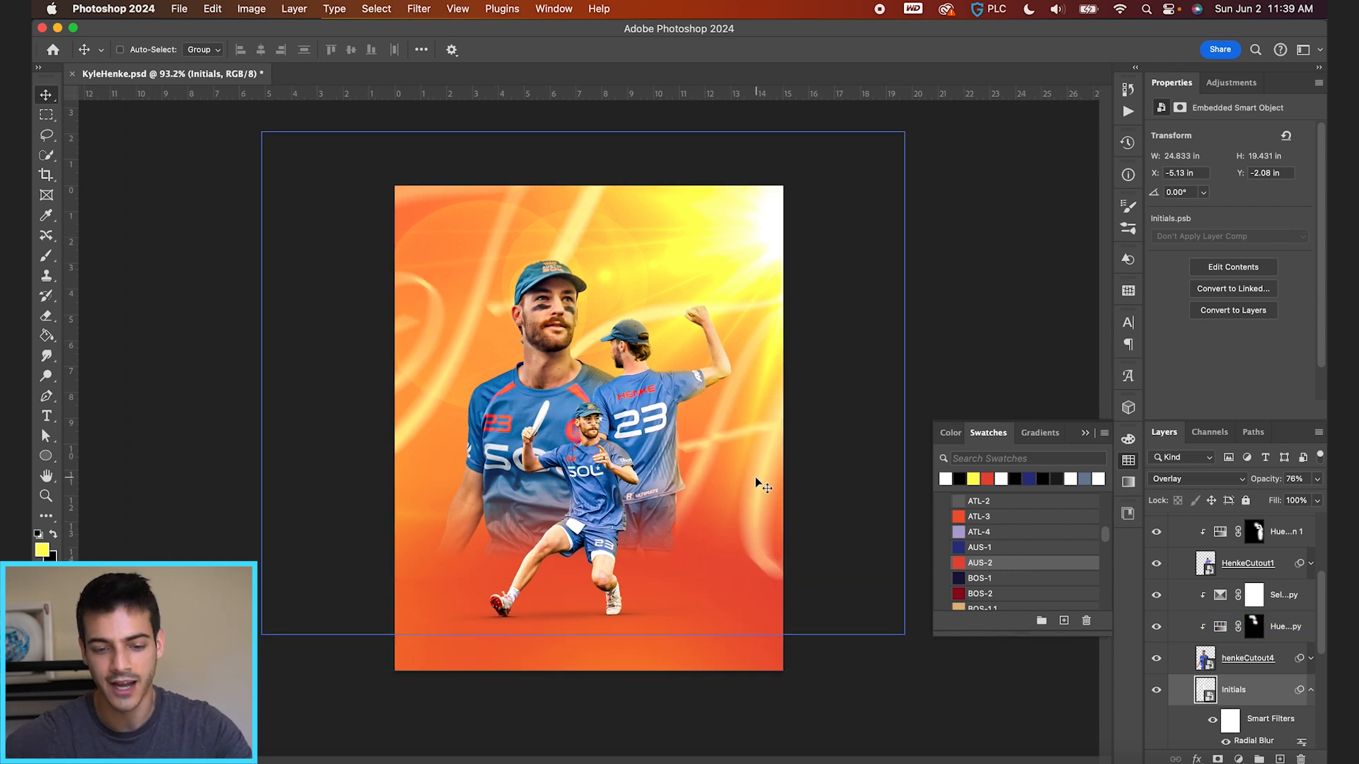
Collapse Group 1 and the Cutouts group, and save the document.
scroll(1234, 654, "up", 3)
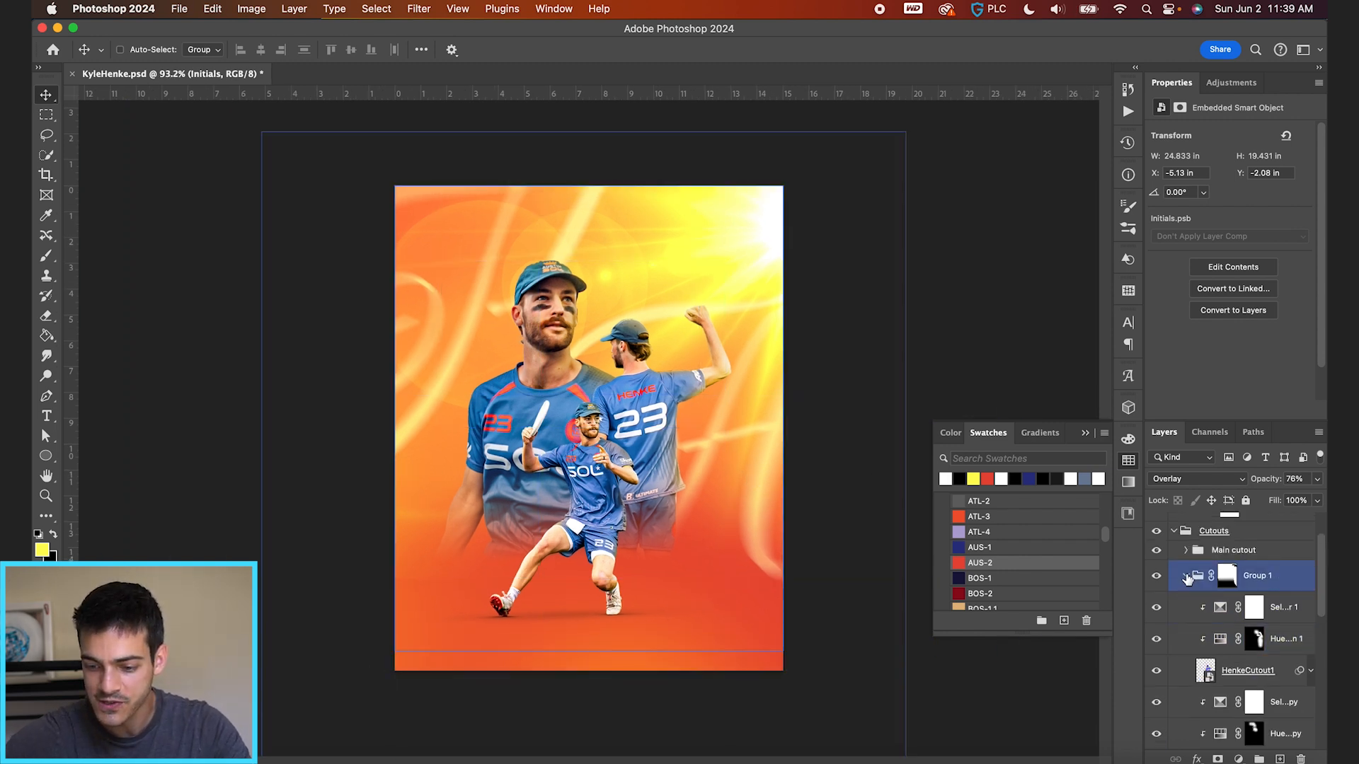
left_click(1186, 576)
left_click(1174, 532)
key("super+s")
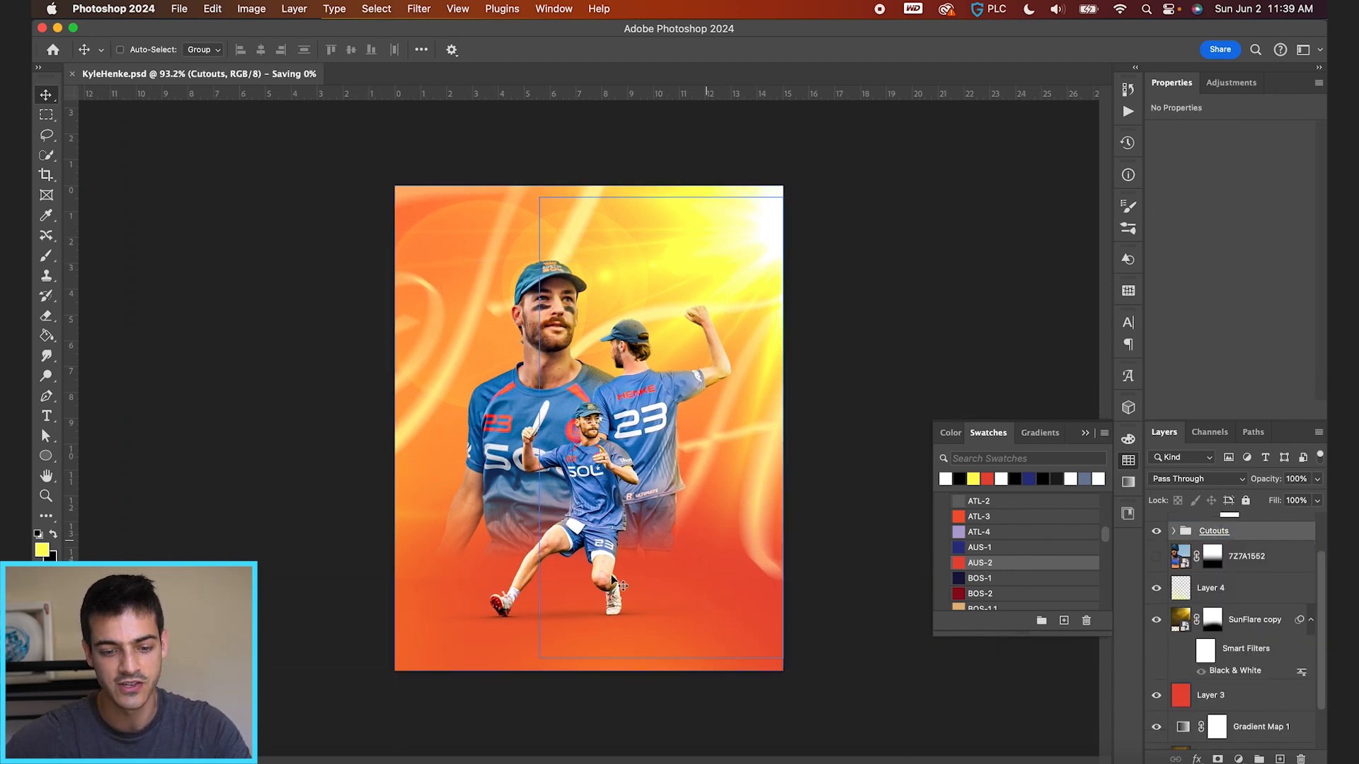
left_click(664, 575, "super")
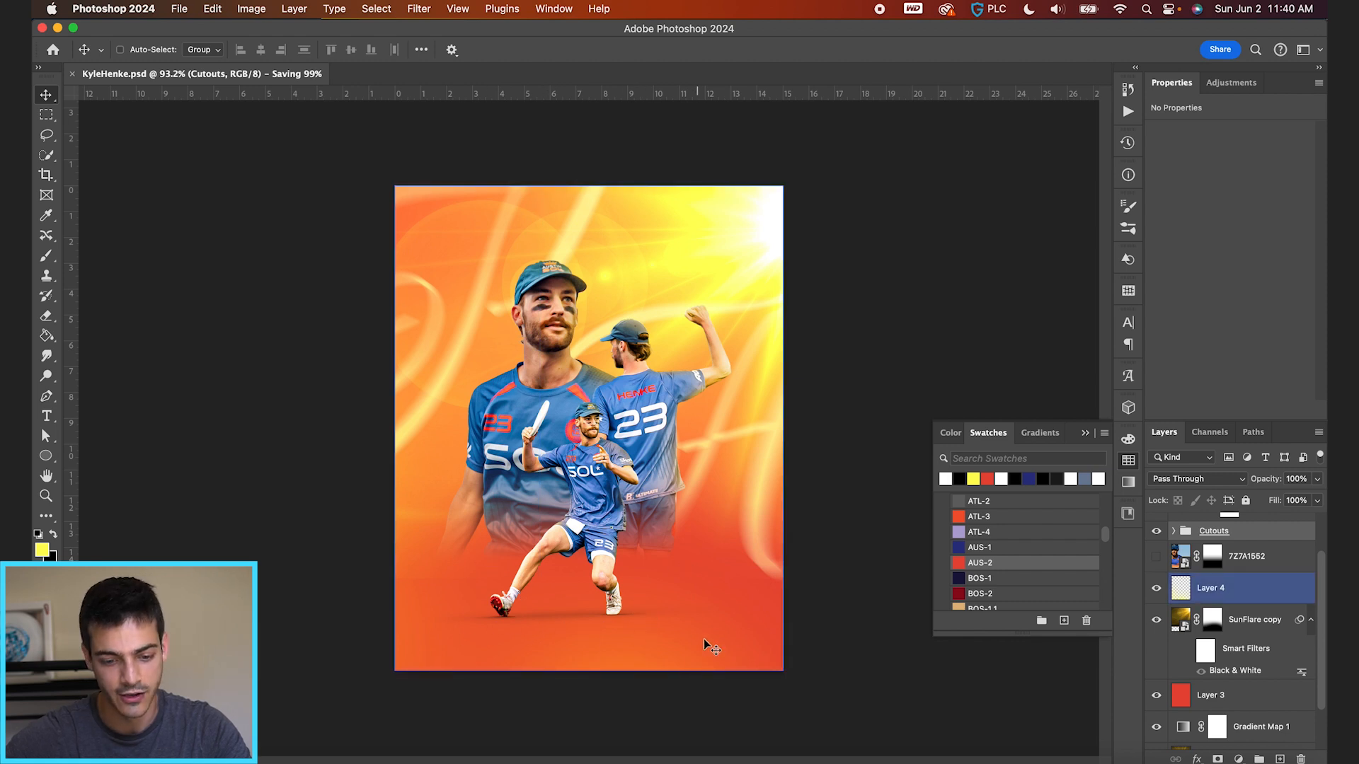
Expand the Cutouts group and move the Main cutout group slightly upward on the poster.
left_click(1175, 532)
left_click(1229, 551)
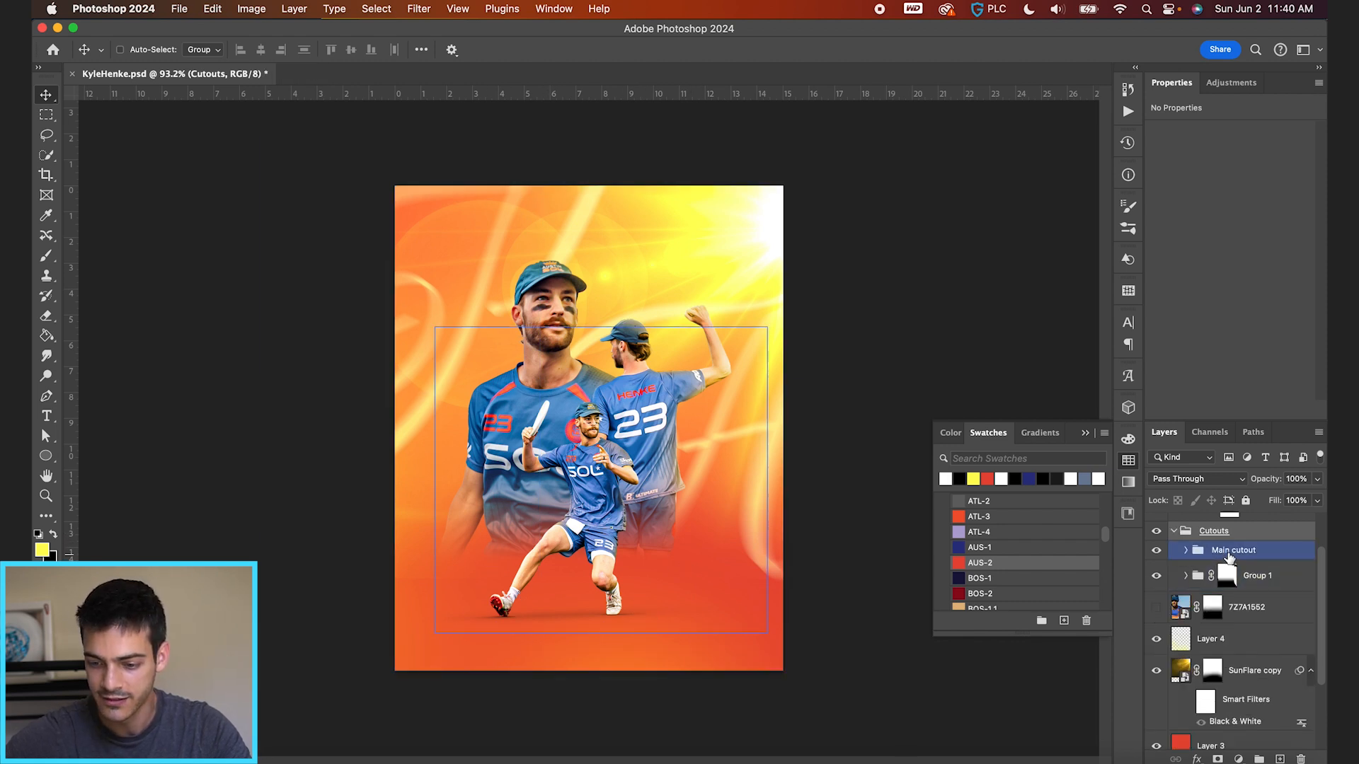
left_click(1229, 557)
left_click_drag(694, 620, 694, 614)
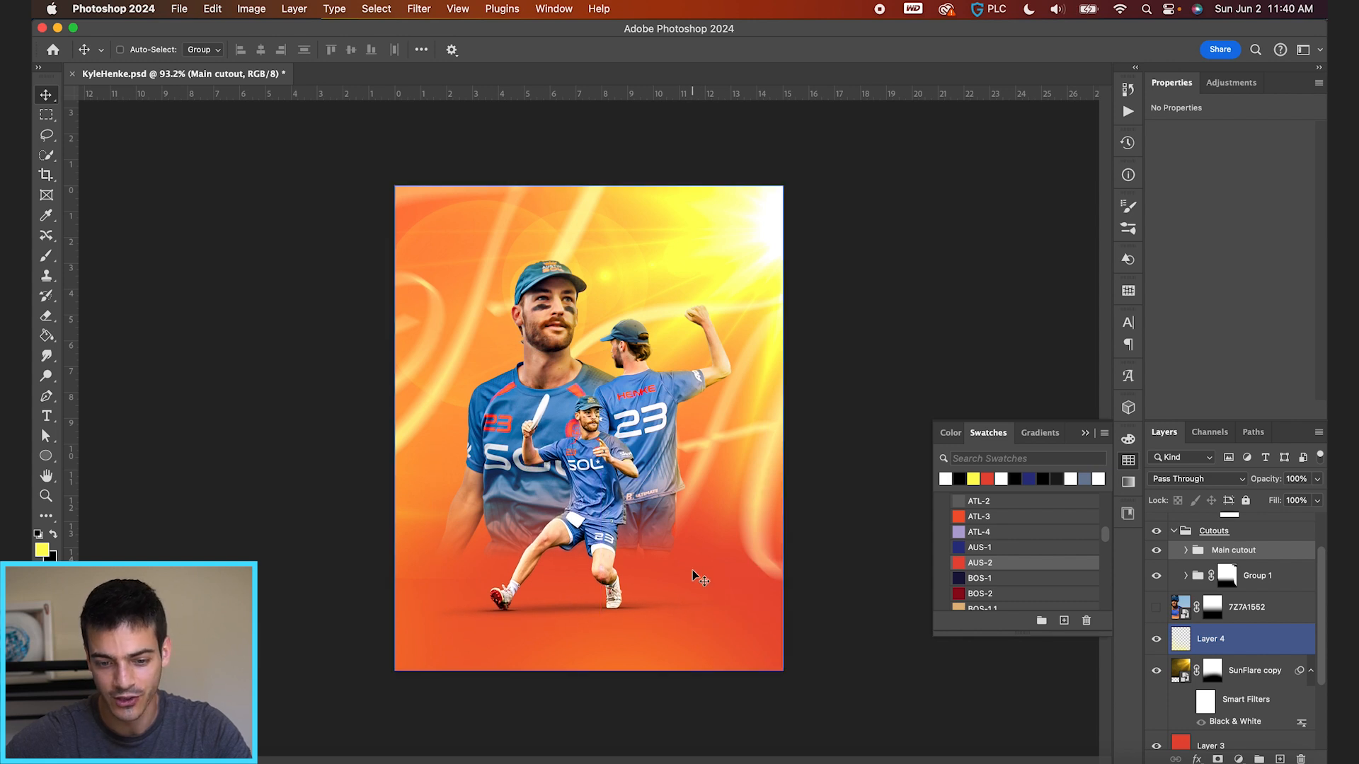
left_click(1208, 582)
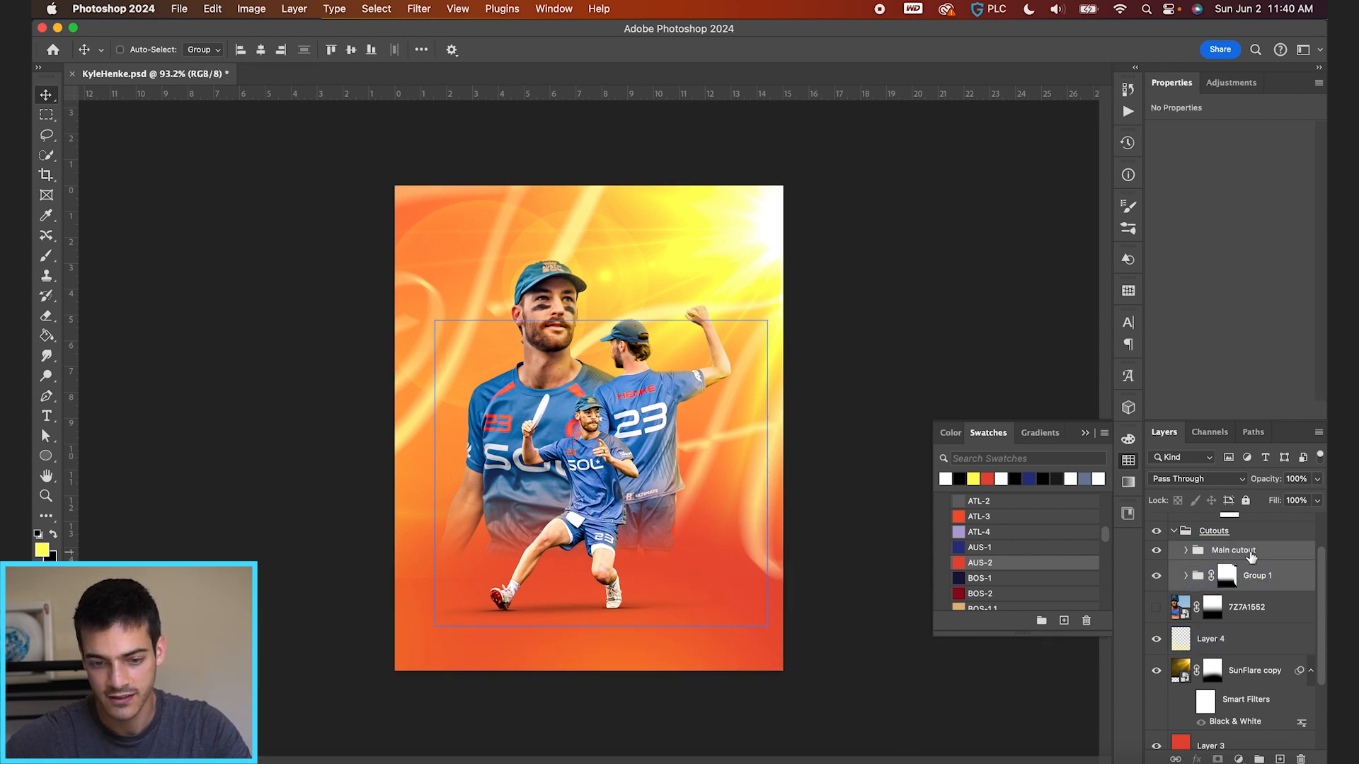
key("super+t")
left_click_drag(910, 127, 898, 138)
key("super+z")
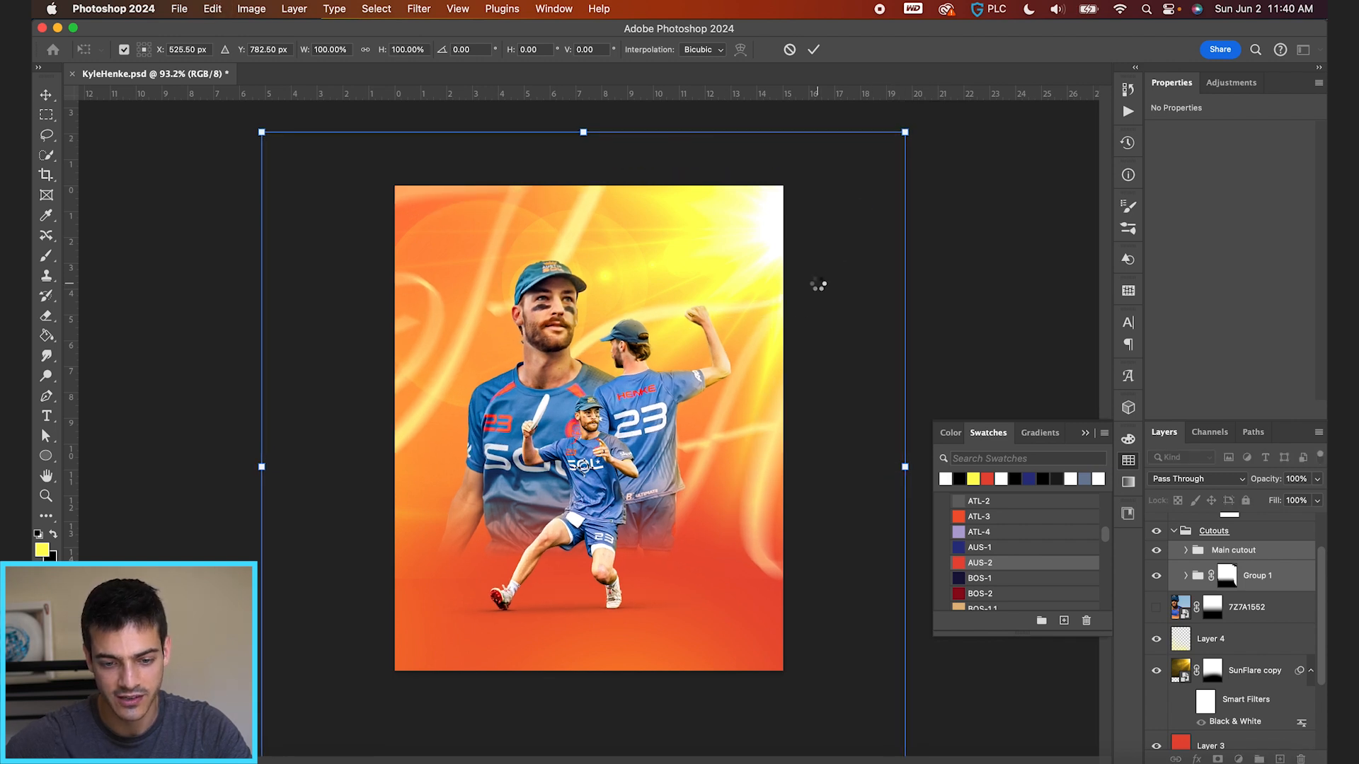
key("Escape")
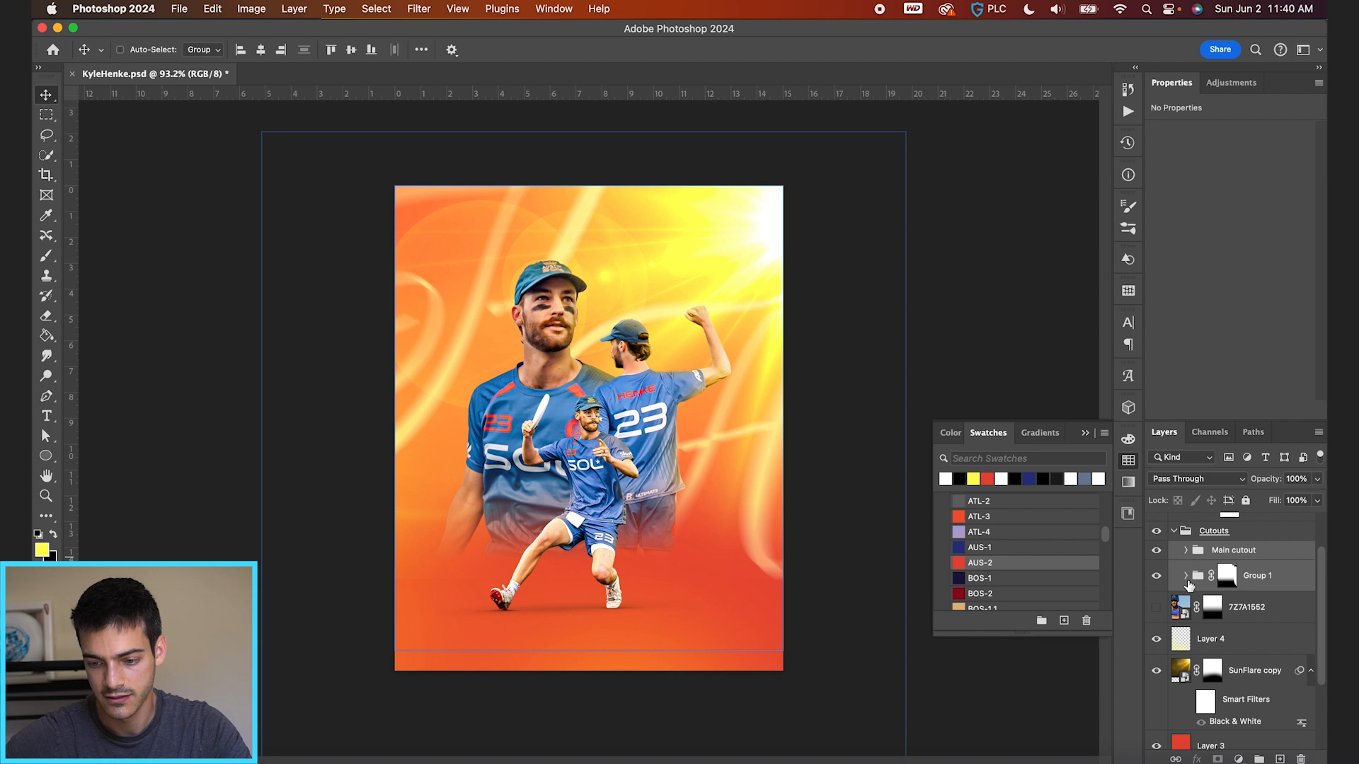
Expand Main cutout and Group 1 and select the cutout layers with their clipped adjustment layers, leaving out the Initials layer.
left_click(1186, 577)
left_click(1186, 552)
left_click(1281, 581)
left_click(1274, 646, "shift")
scroll(1274, 644, "down", 5)
left_click(1275, 643, "super")
left_click(1274, 669, "super")
left_click(1273, 710, "super")
scroll(1274, 714, "down", 3)
left_click(1272, 711, "super")
left_click(1265, 705, "super")
left_click(1264, 704, "super")
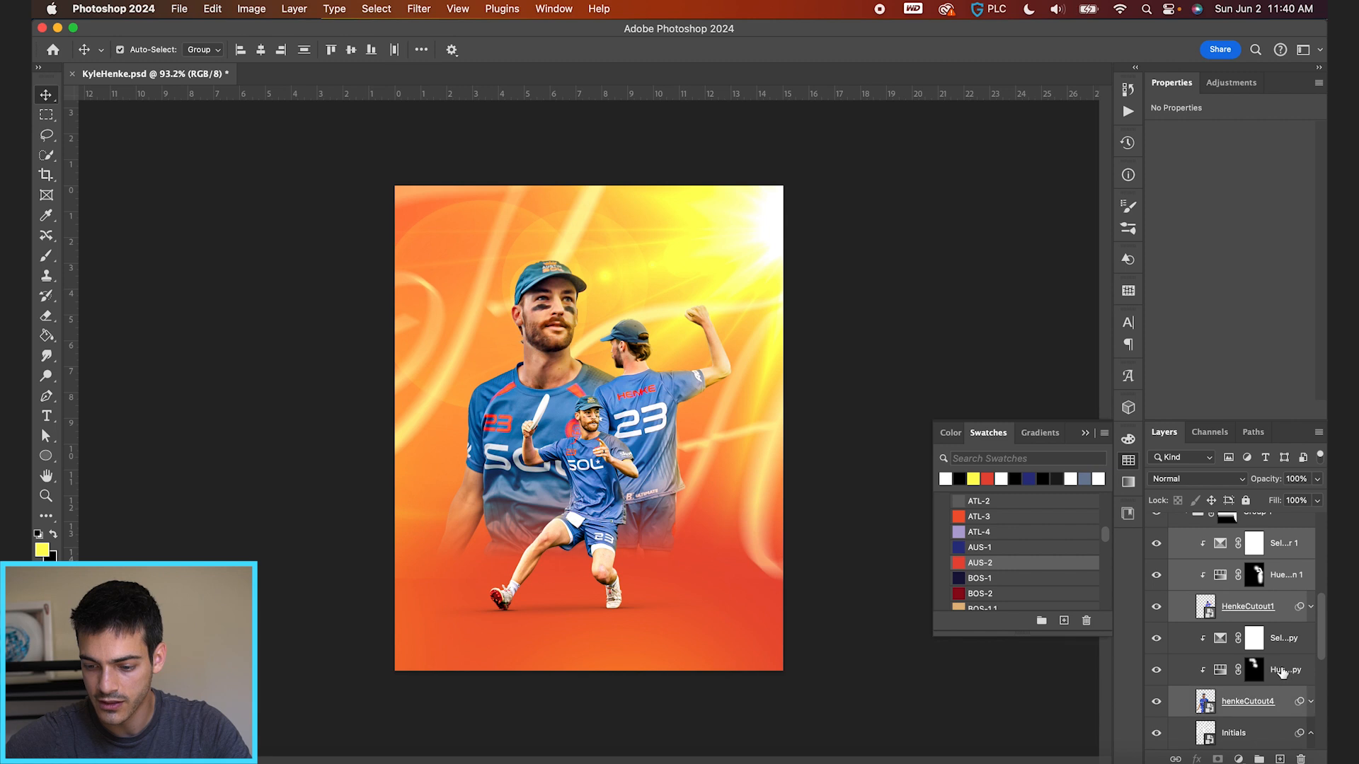
Include the Shadows group in the selection and shift the selected player cutouts slightly upward on the poster.
mouse_move(665, 493)
left_mouse_down()
mouse_move(665, 467)
mouse_move(666, 479)
left_mouse_up()
scroll(1212, 653, "up", 5)
key("super+z")
left_click(1226, 665, "super")
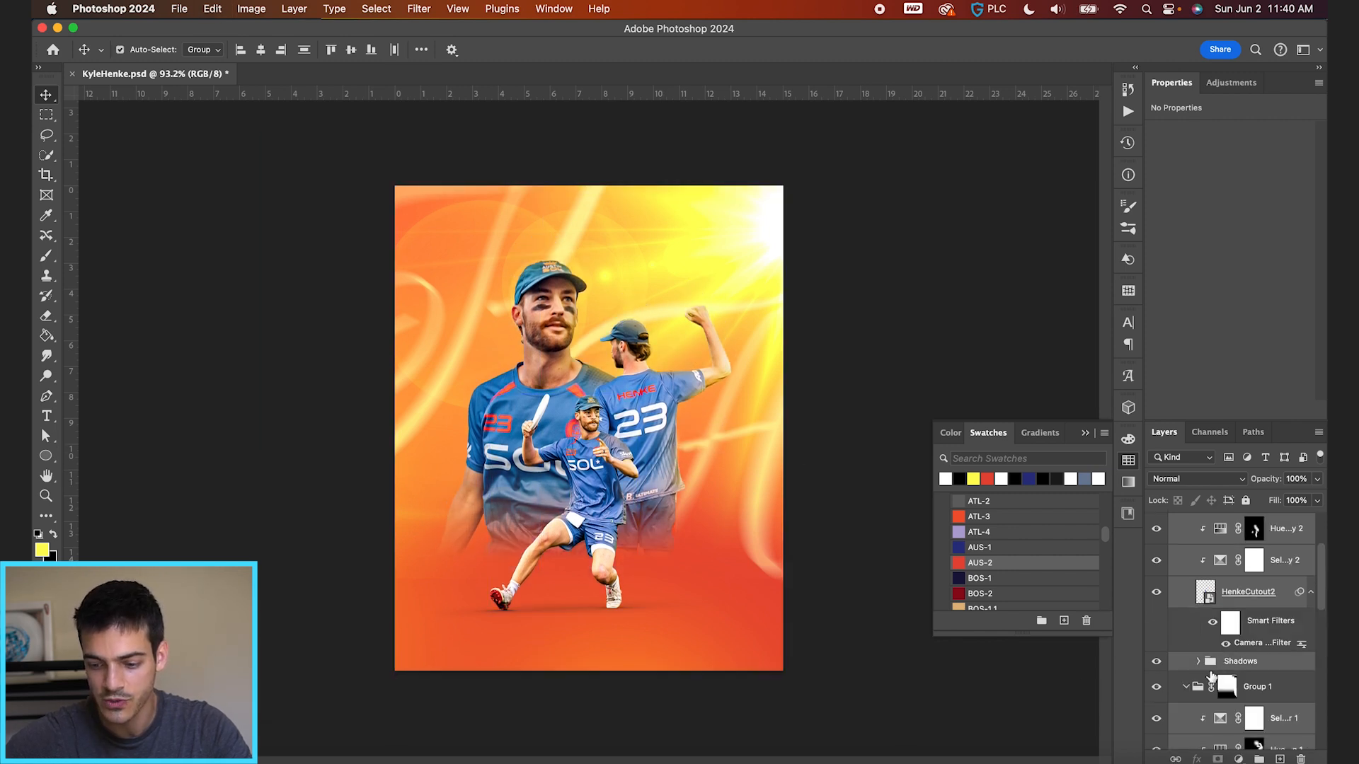
left_click_drag(701, 591, 704, 603)
Collapse the Cutouts group and add a new blank layer above its clipped Selective Color adjustment.
scroll(1232, 637, "up", 3)
left_click(1177, 601)
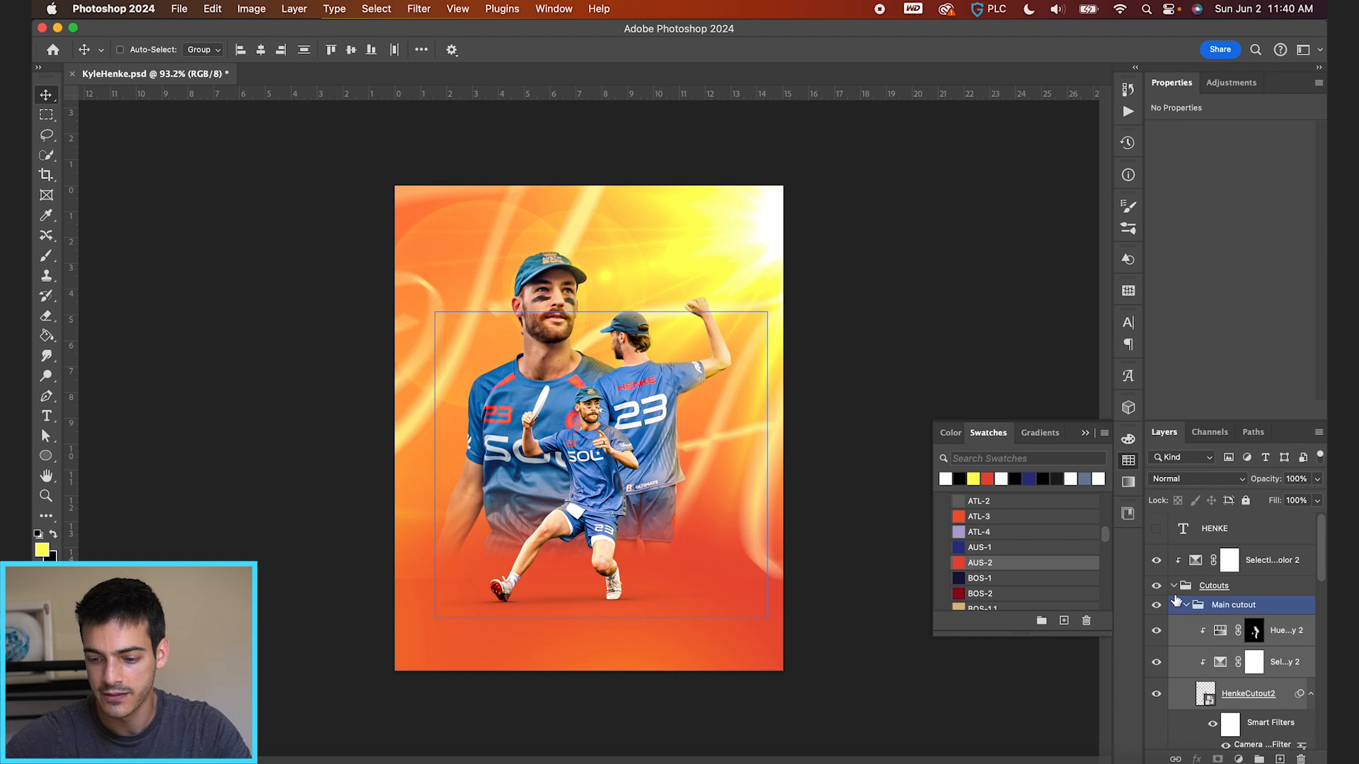
left_click(1174, 586)
left_click(1195, 560)
scroll(609, 371, "up", 3)
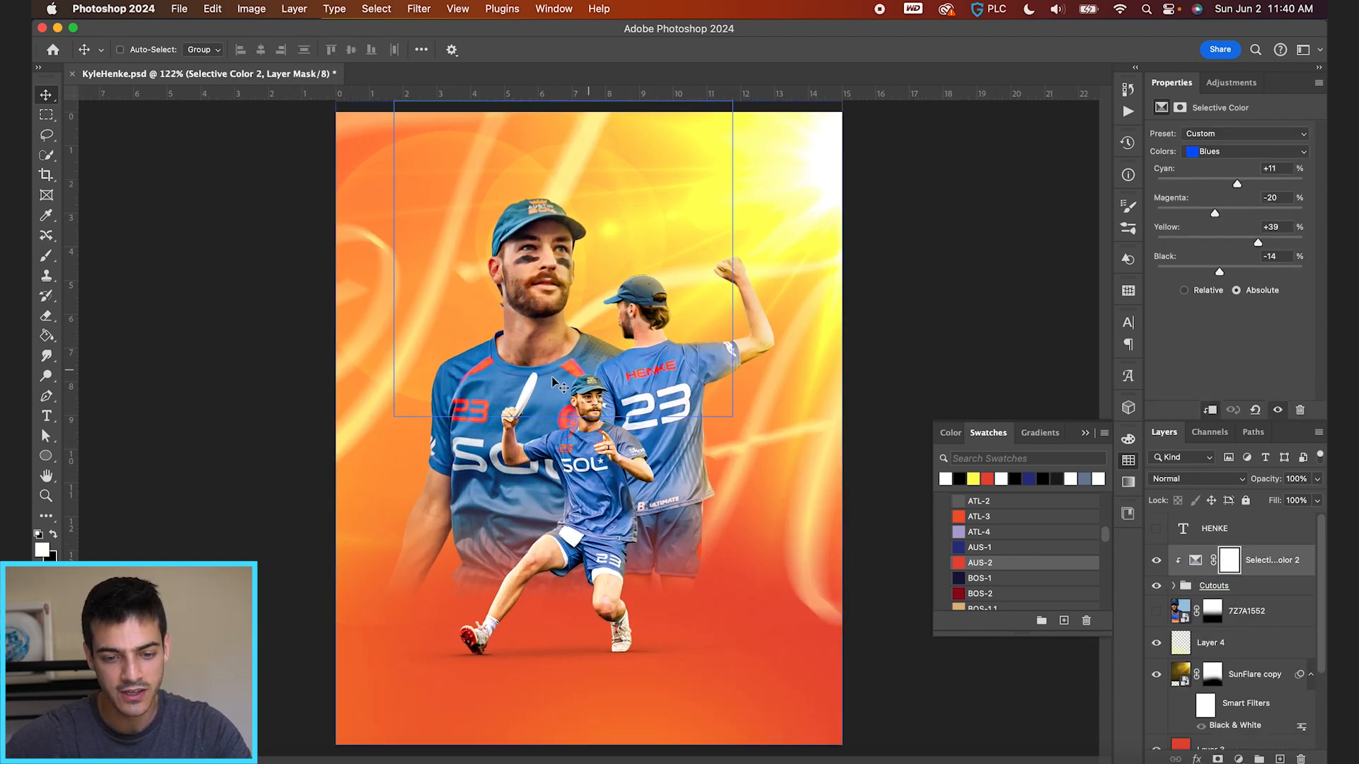
key("alt+shift+super+n")
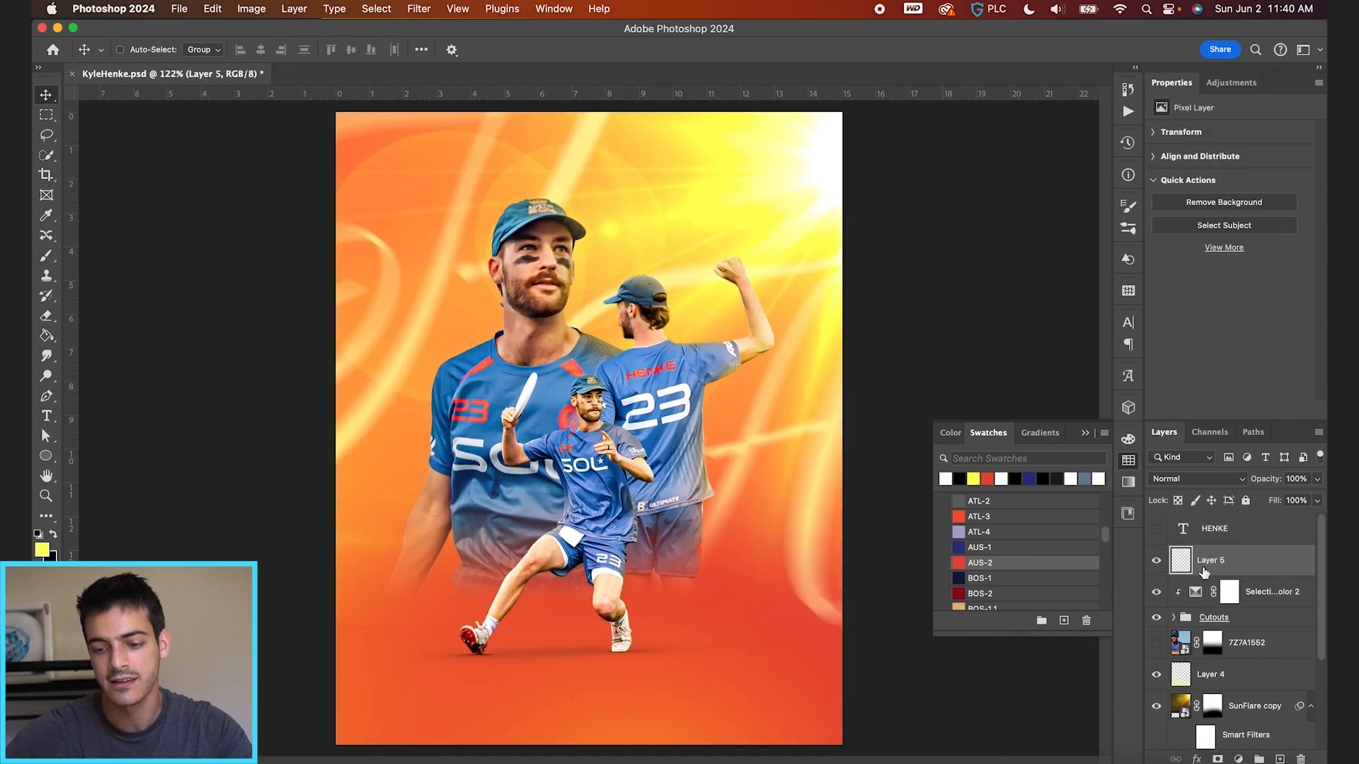
key("m")
scroll(440, 712, "down", 3)
left_click_drag(404, 603, 899, 737)
scroll(589, 430, "up", 4)
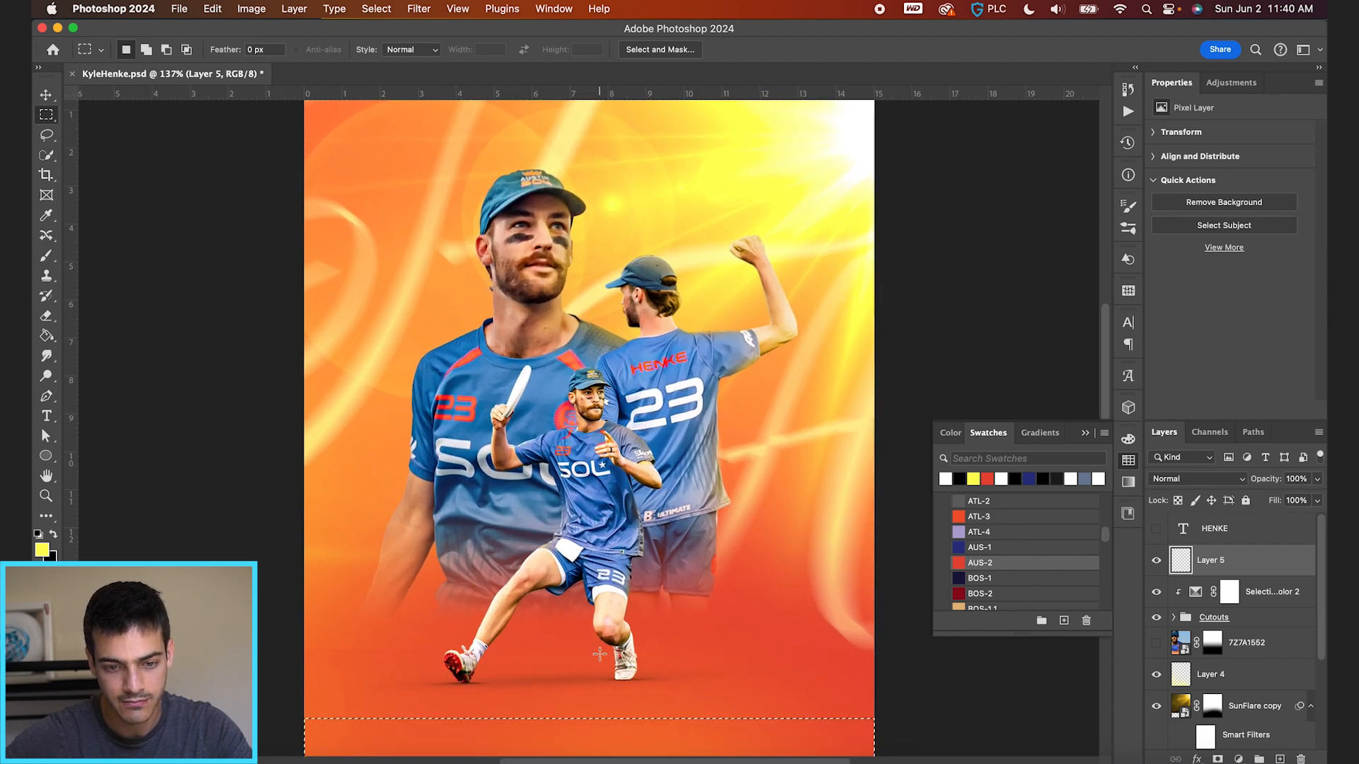
scroll(600, 654, "down", 4)
key("super+d")
Expand the Cutouts group and select the main cutout, its two adjustment layers and the Shadows group.
left_click(1238, 624)
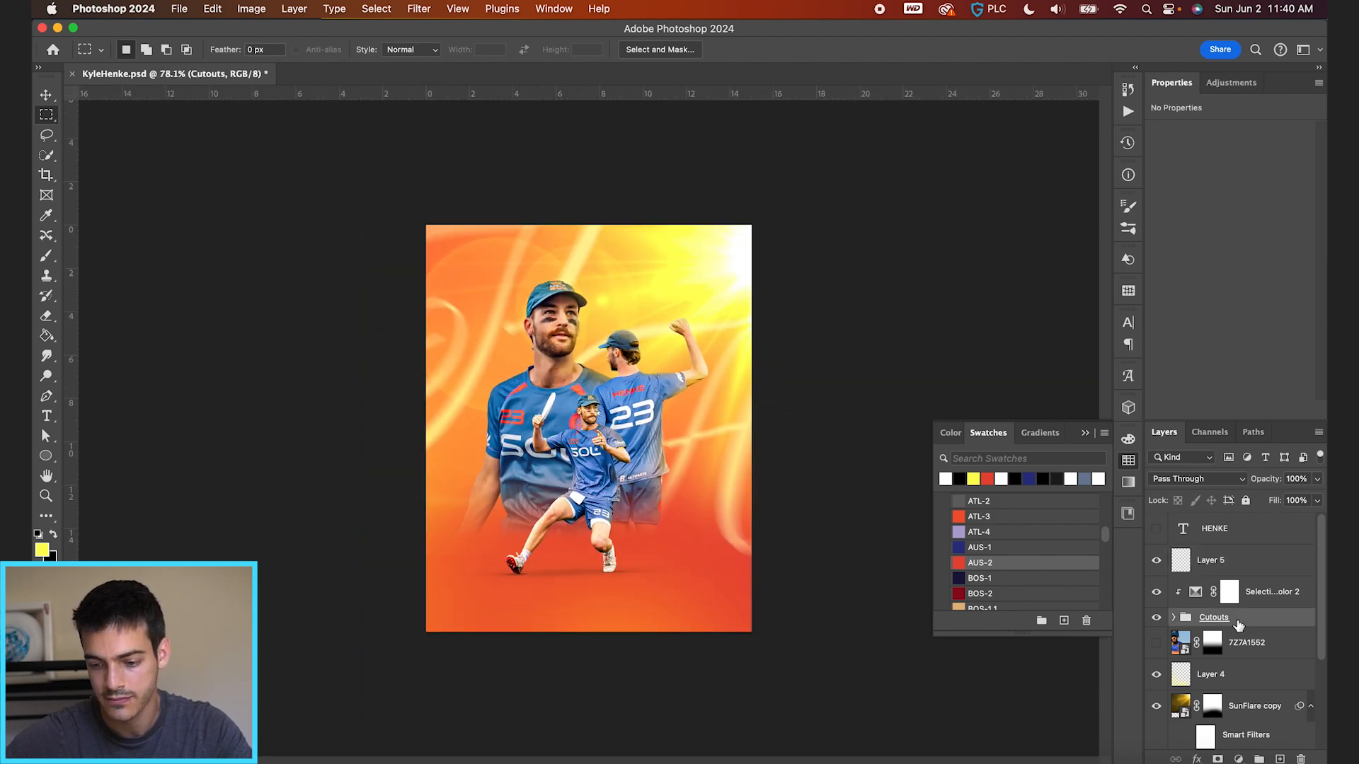
left_click(1174, 621)
left_click(1240, 637)
scroll(1244, 632, "down", 2)
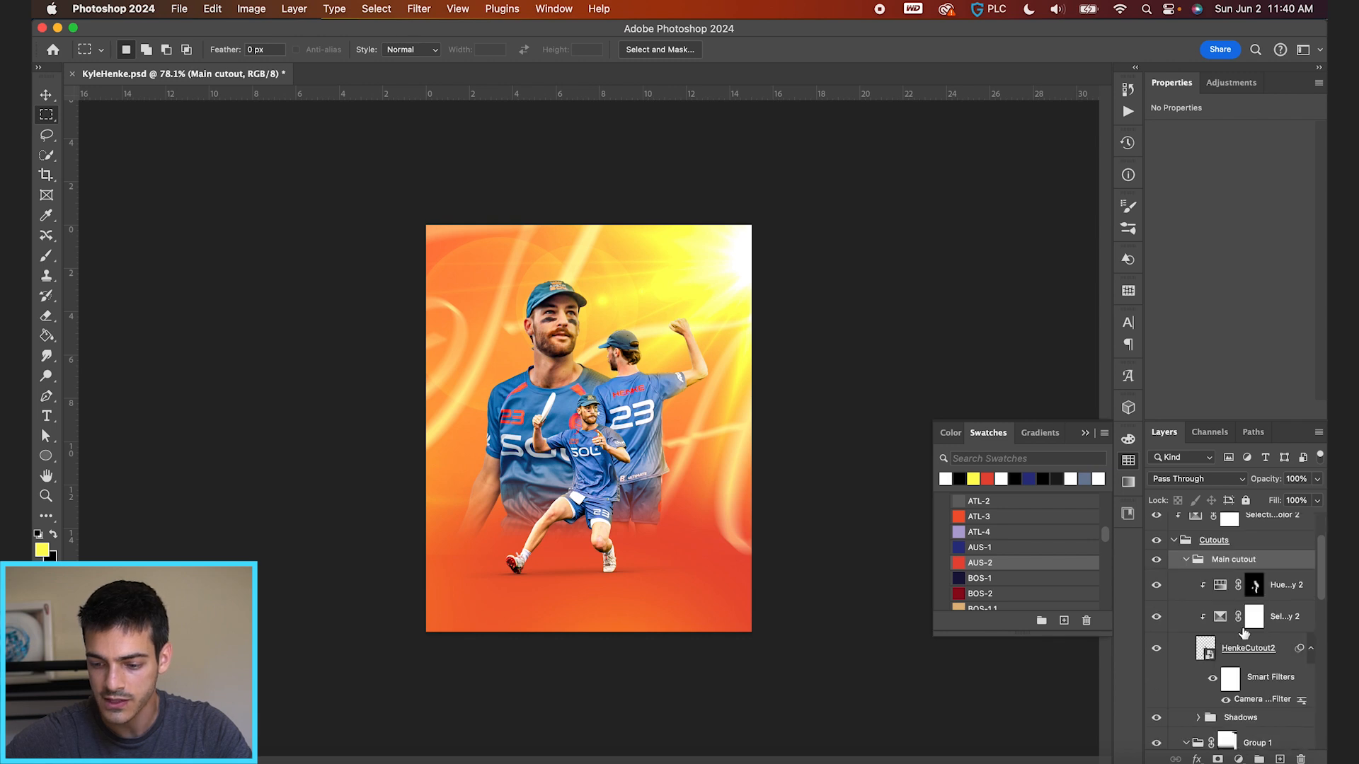
left_click(1283, 585)
left_click(1272, 649, "shift")
scroll(1272, 654, "down", 2)
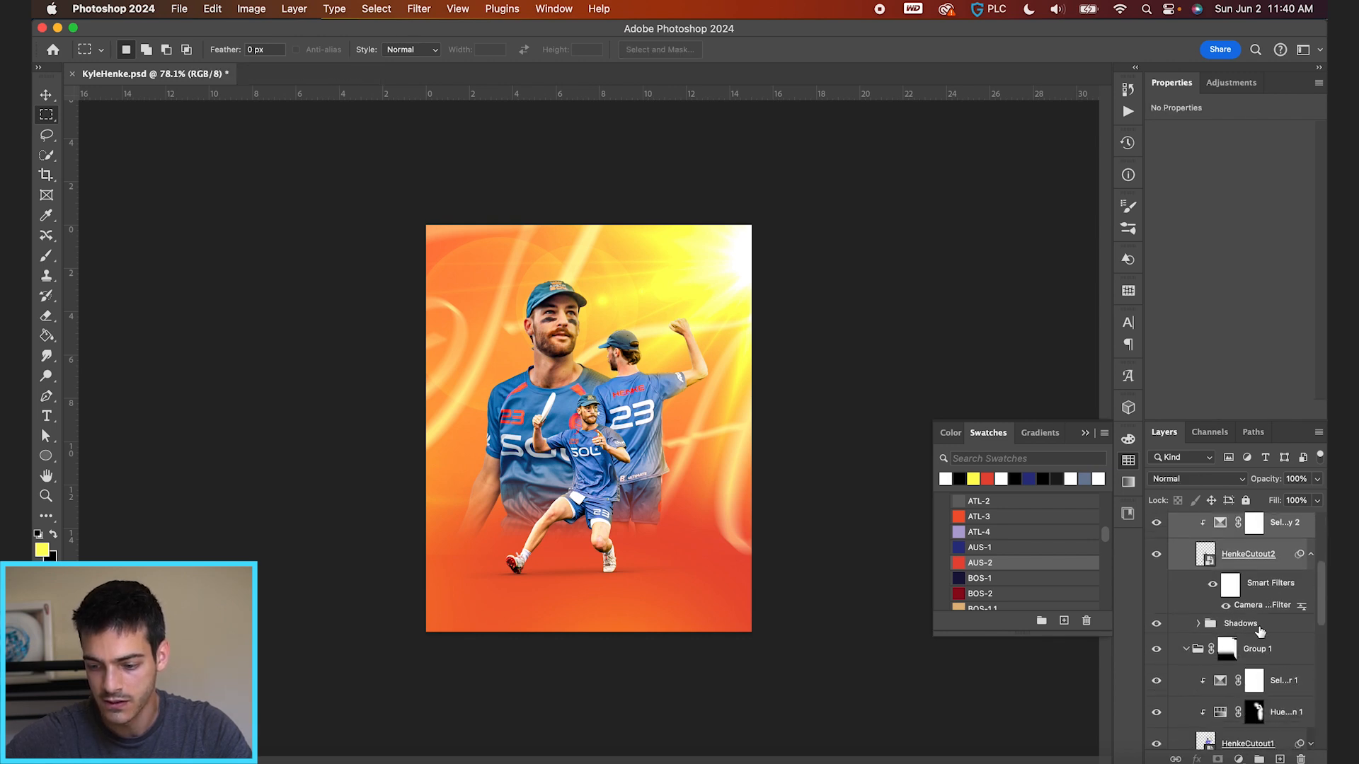
left_click(1261, 629, "shift")
Add Group 1's two cutouts and their adjustment layers to the selection, and move all the selected cutouts lower on the poster.
left_click(1282, 681, "super")
left_click(1281, 712, "super")
left_click(1260, 744, "super")
scroll(1267, 687, "down", 3)
scroll(1280, 688, "down", 1)
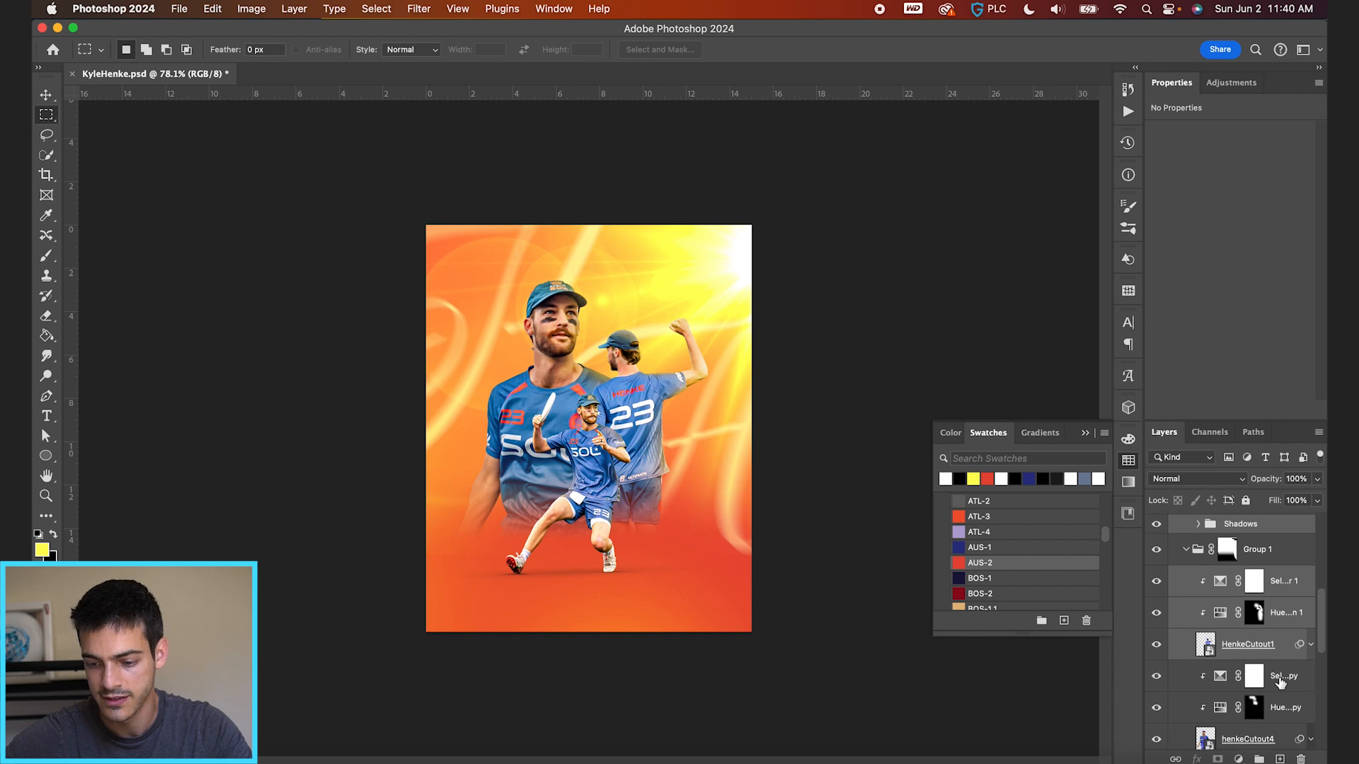
left_click(1281, 683, "super")
left_click(1278, 712, "super")
left_click(1275, 739, "super")
scroll(1229, 682, "down", 2)
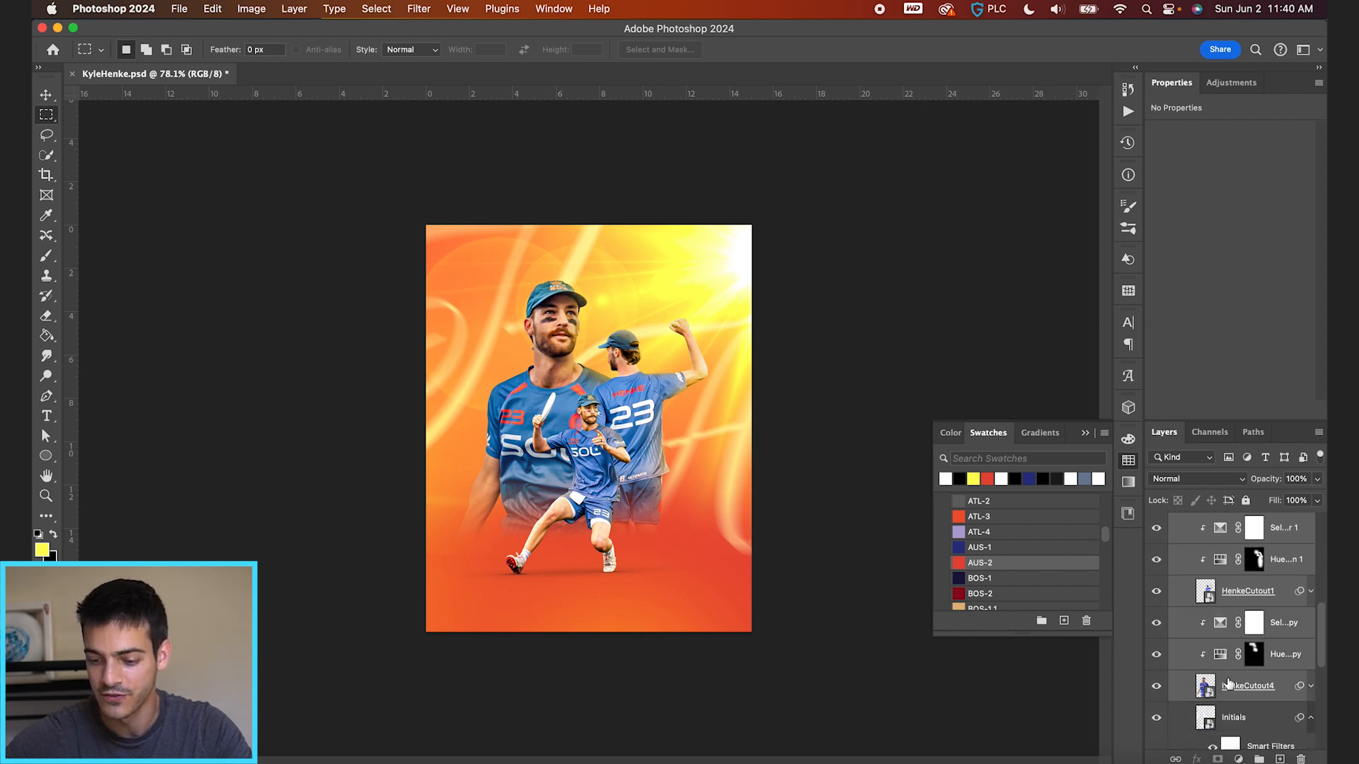
key("v")
mouse_move(595, 448)
left_mouse_down()
mouse_move(596, 478)
mouse_move(589, 469)
left_mouse_up()
Collapse the Main cutout group and the Cutouts group.
scroll(588, 469, "up", 3)
scroll(1188, 626, "up", 4)
left_click(1186, 621)
left_click(1174, 599)
On Layer 5, make a rectangular marquee selection of a thin full-width strip along the poster's upper edge.
left_click(1211, 540)
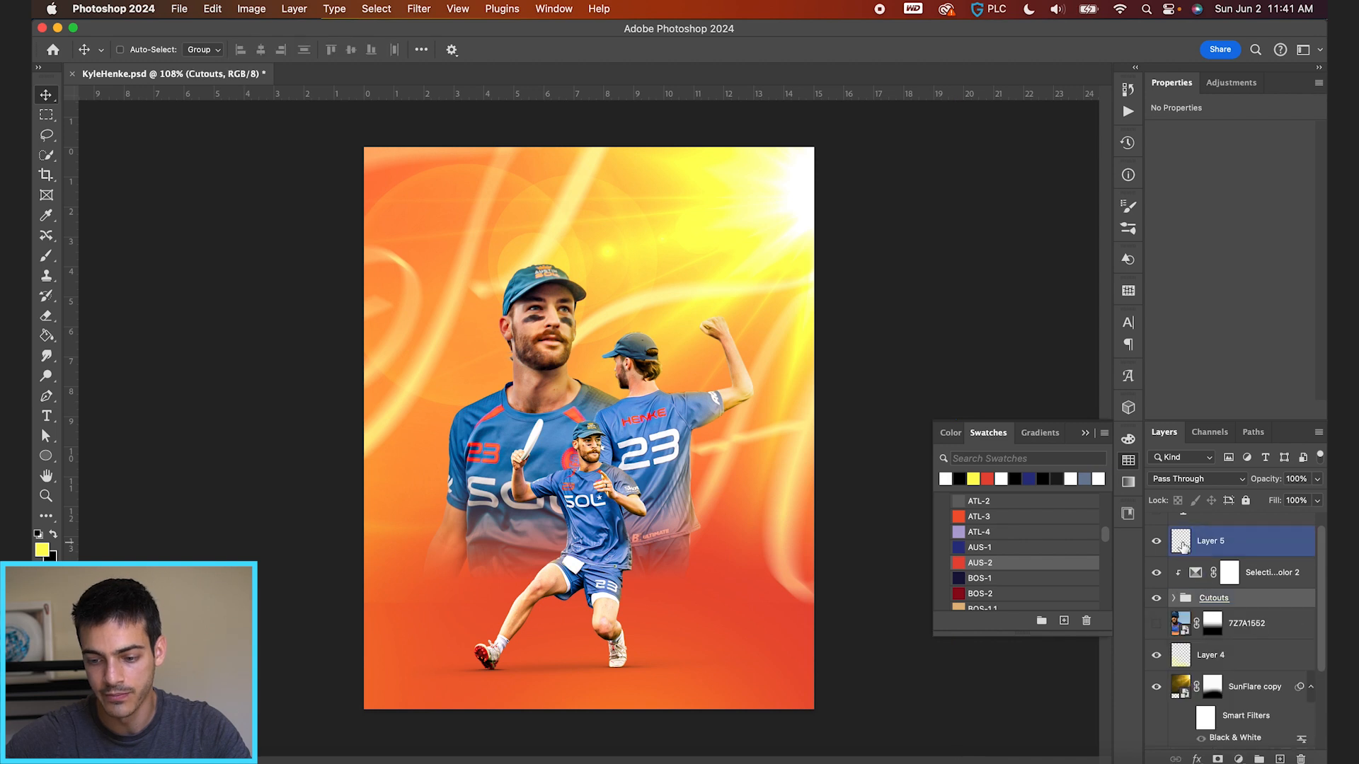
scroll(586, 428, "down", 3)
key("m")
left_click_drag(437, 216, 1102, 257)
Try filling the selected strip with the AUS-1 swatch colour.
left_click(959, 546)
key("g")
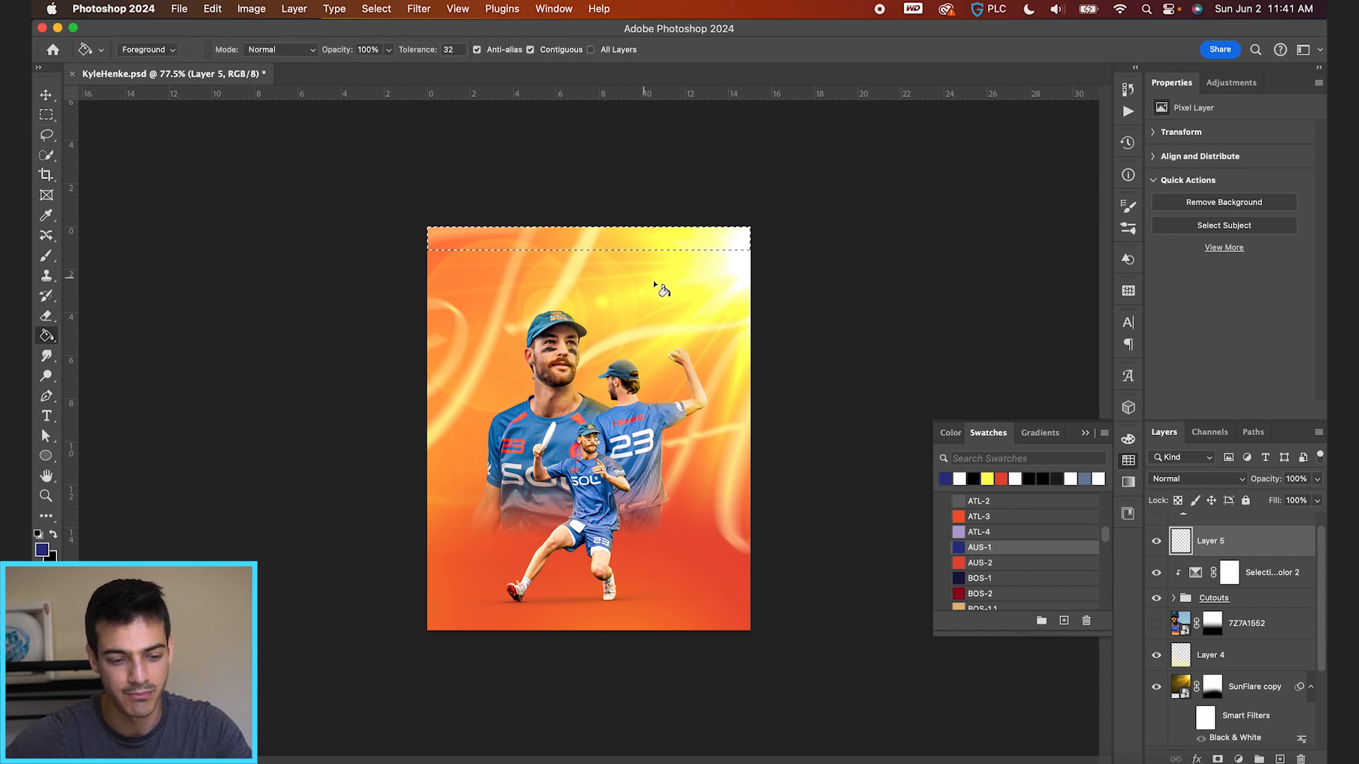
left_click(658, 241)
scroll(665, 273, "up", 3)
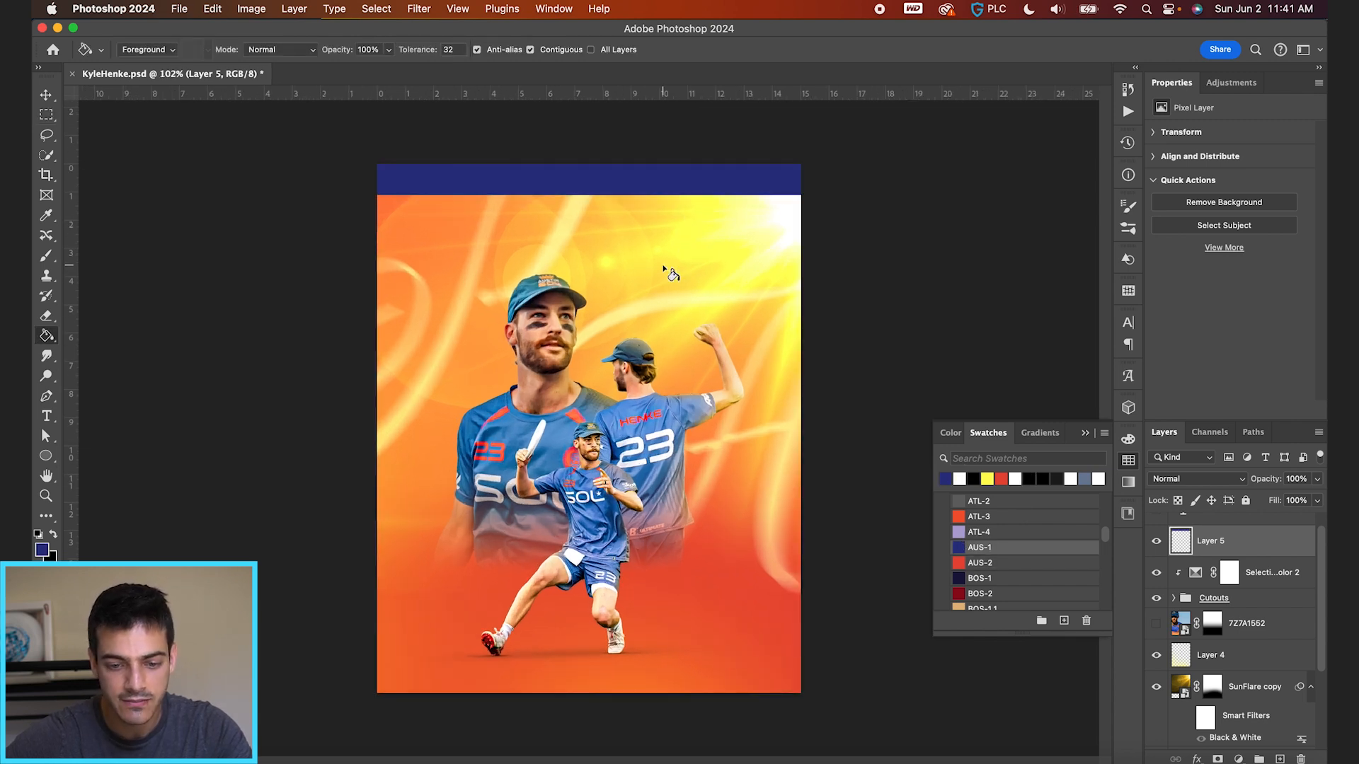
key("super+z")
Sample the blue of the large player's jersey, fill the selected strip on Layer 5 with it, and deselect.
scroll(589, 324, "up", 3)
key("b")
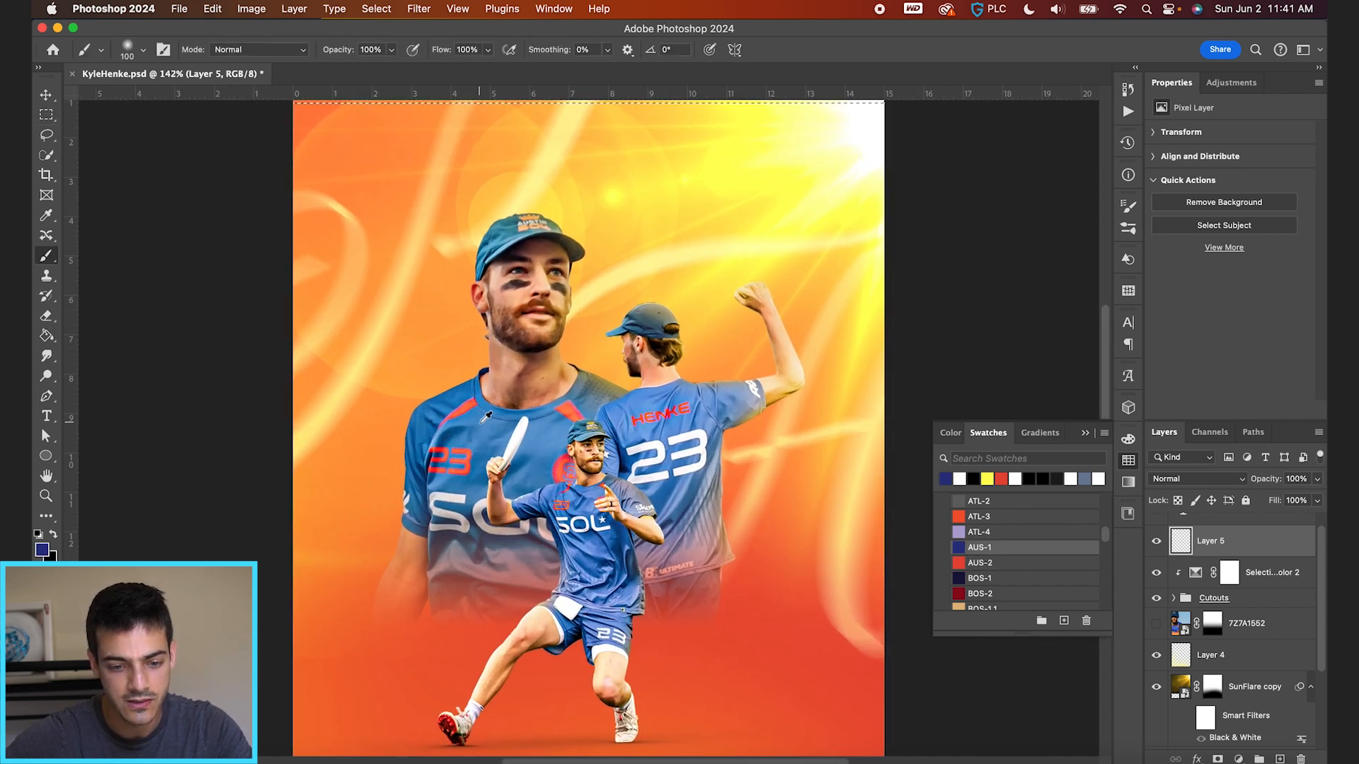
left_click(478, 414, "alt")
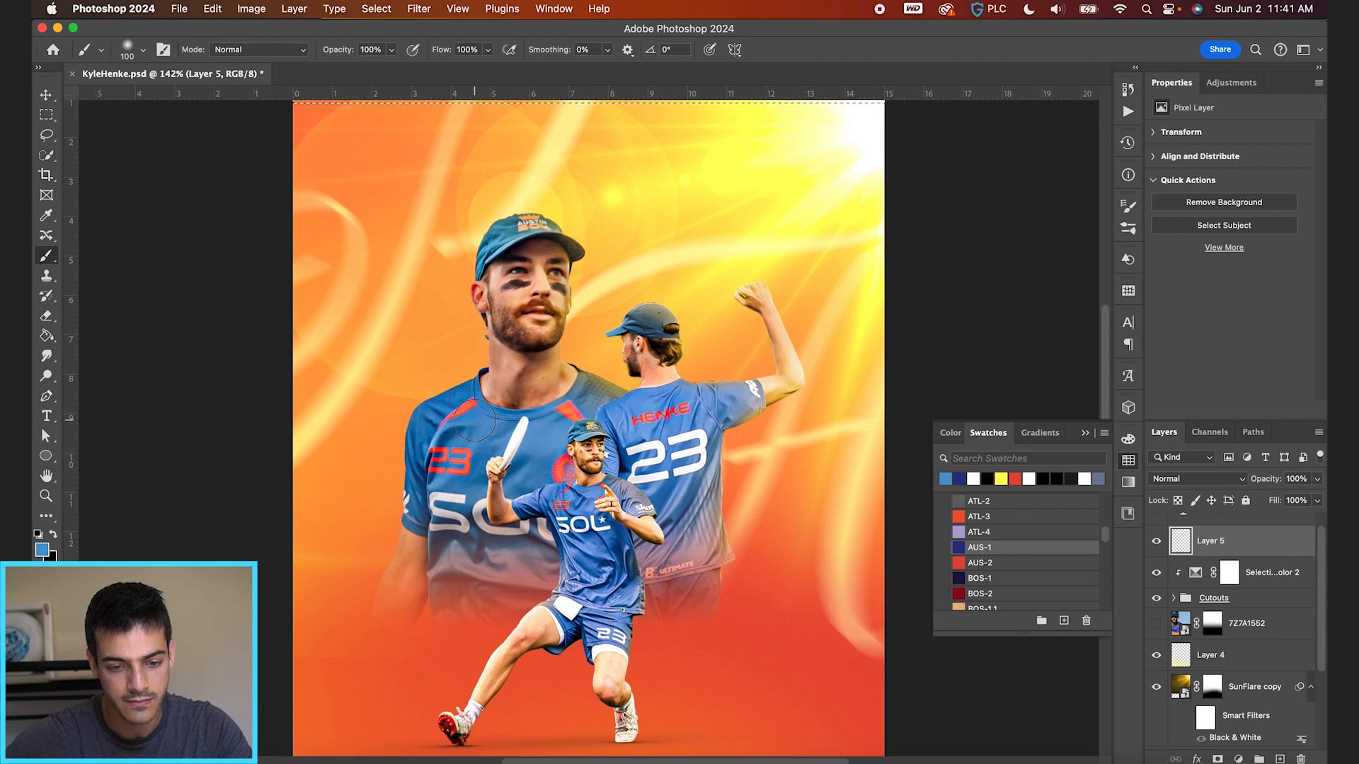
left_click(471, 394, "alt")
scroll(588, 349, "down", 3)
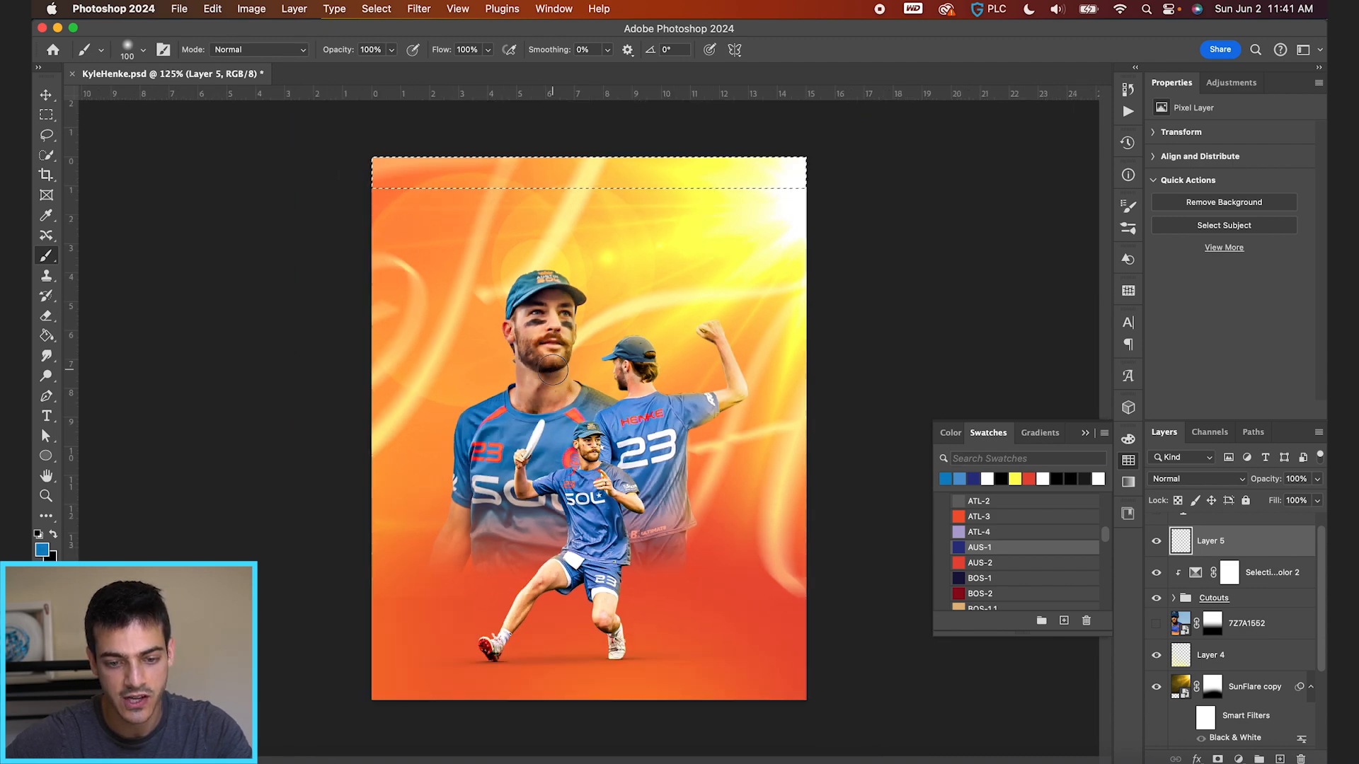
key("g")
left_click(623, 200)
key("super+d")
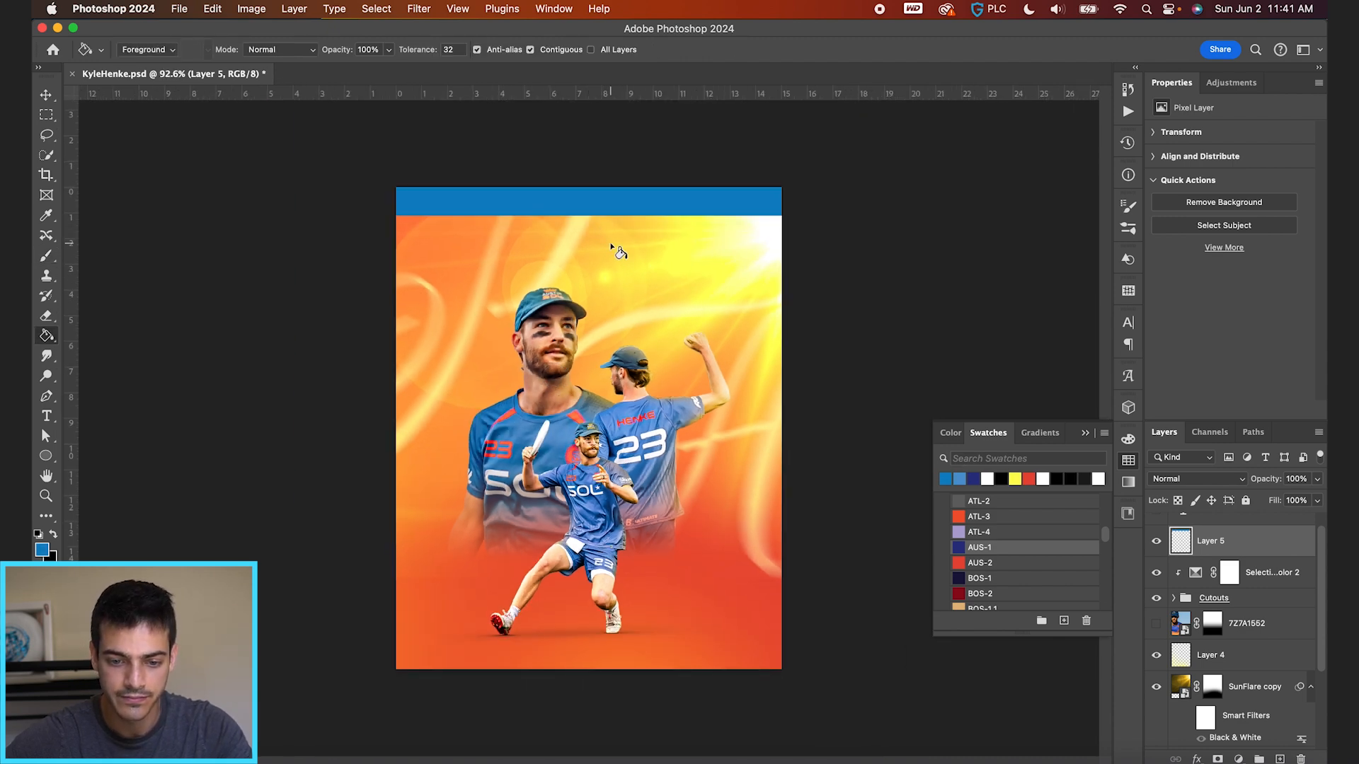
Stretch the blue band on Layer 5 downward with Free Transform so it is slightly taller.
scroll(619, 255, "up", 3)
scroll(640, 312, "down", 2)
key("super+t")
left_click_drag(590, 206, 592, 219)
key("Return")
key("g")
left_click(1180, 602)
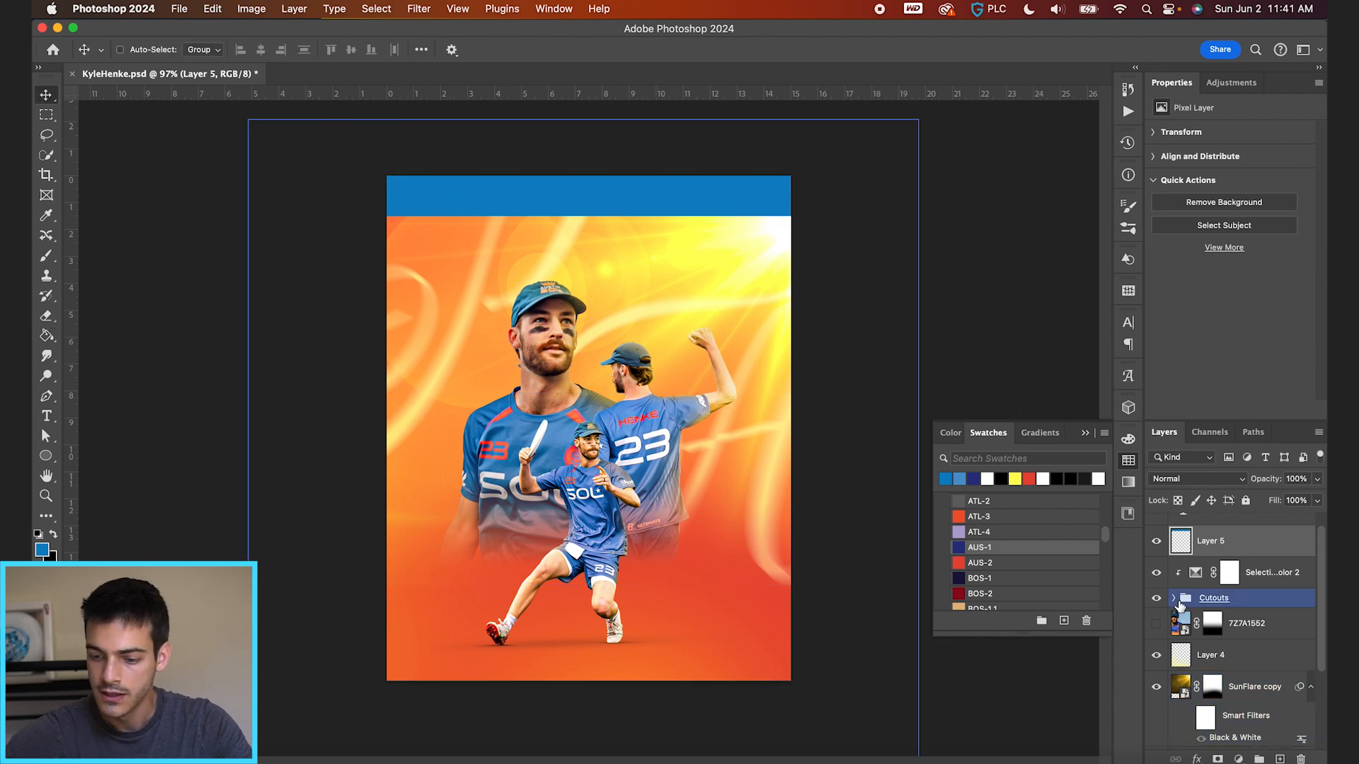
Add a new layer above Layer 5 and enter the player's name as white text just below the blue band.
left_click(1210, 541)
key("super+shift+alt+n")
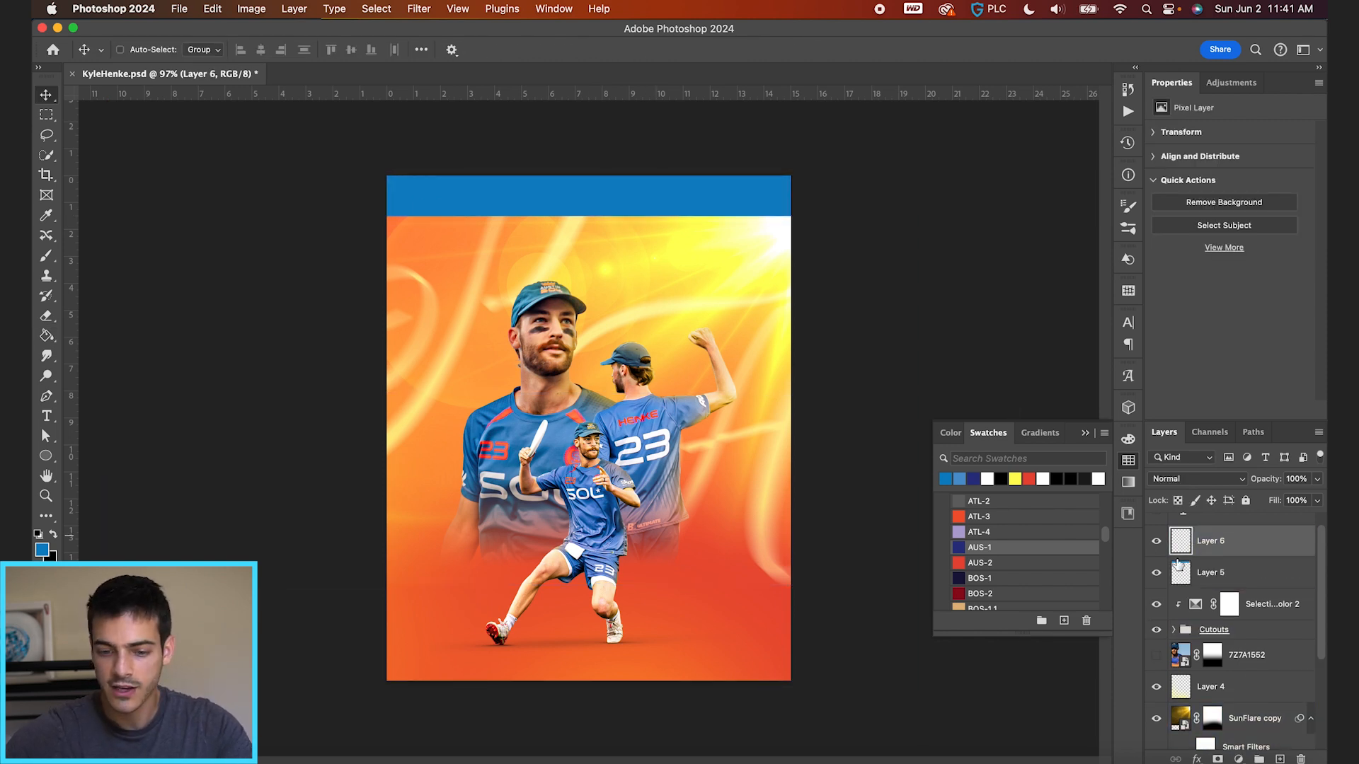
key("t")
key("d")
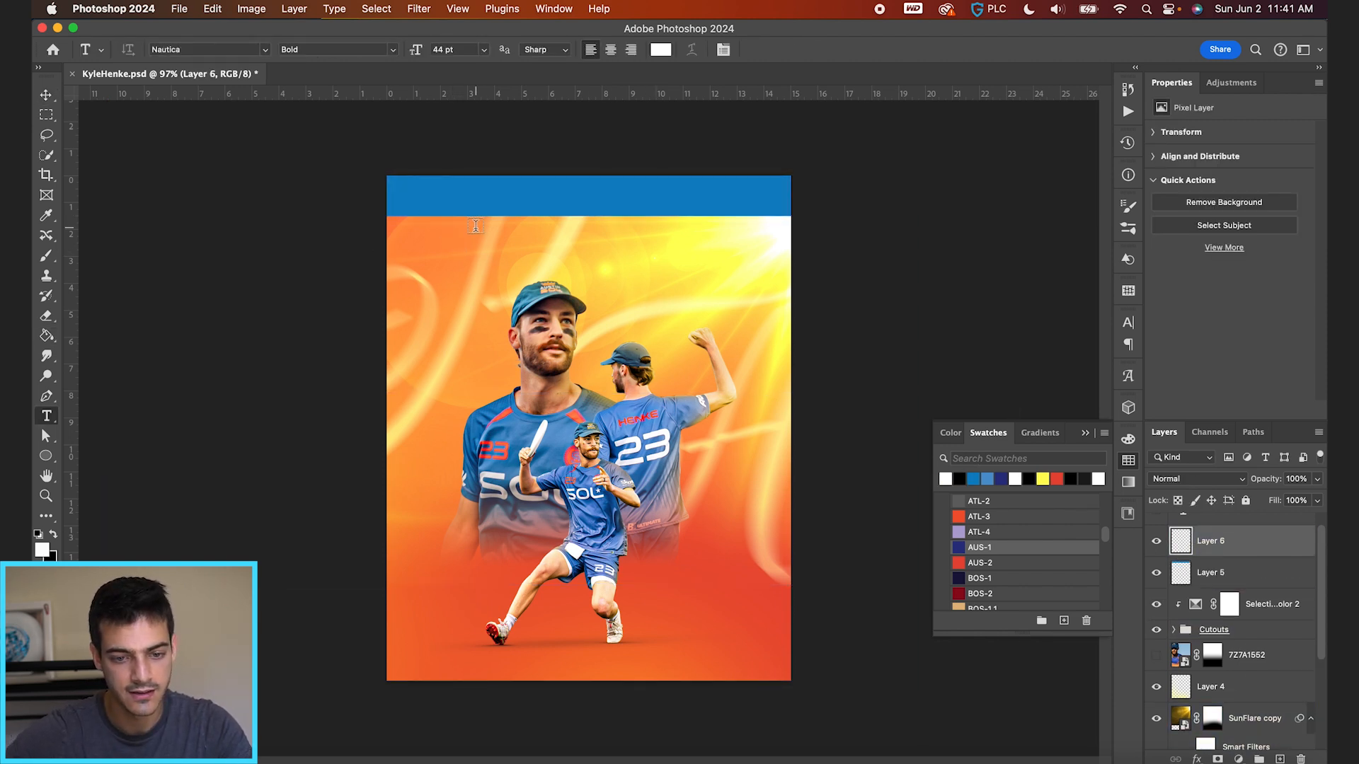
left_click(475, 225)
type("Kyle Henke")
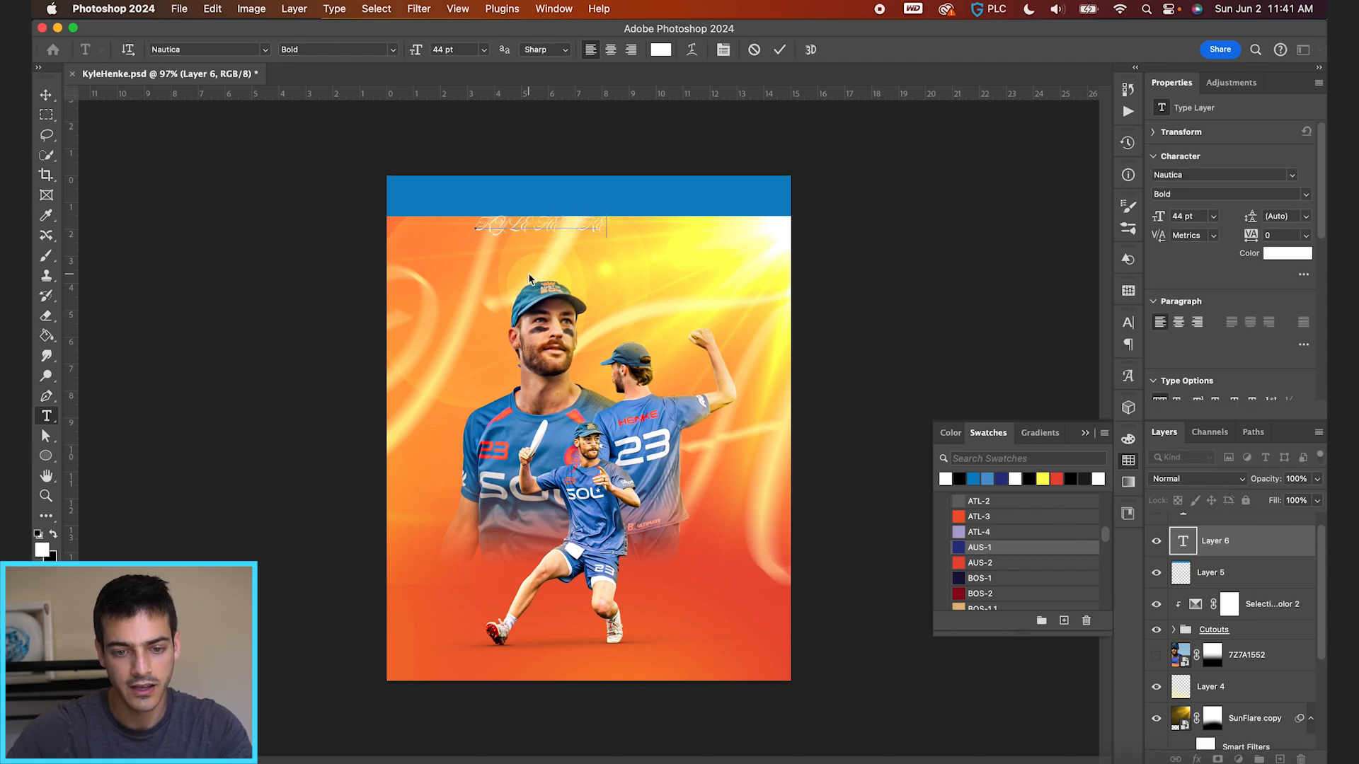
Set the player's name in Termina Black at 14 pt.
key("super+a")
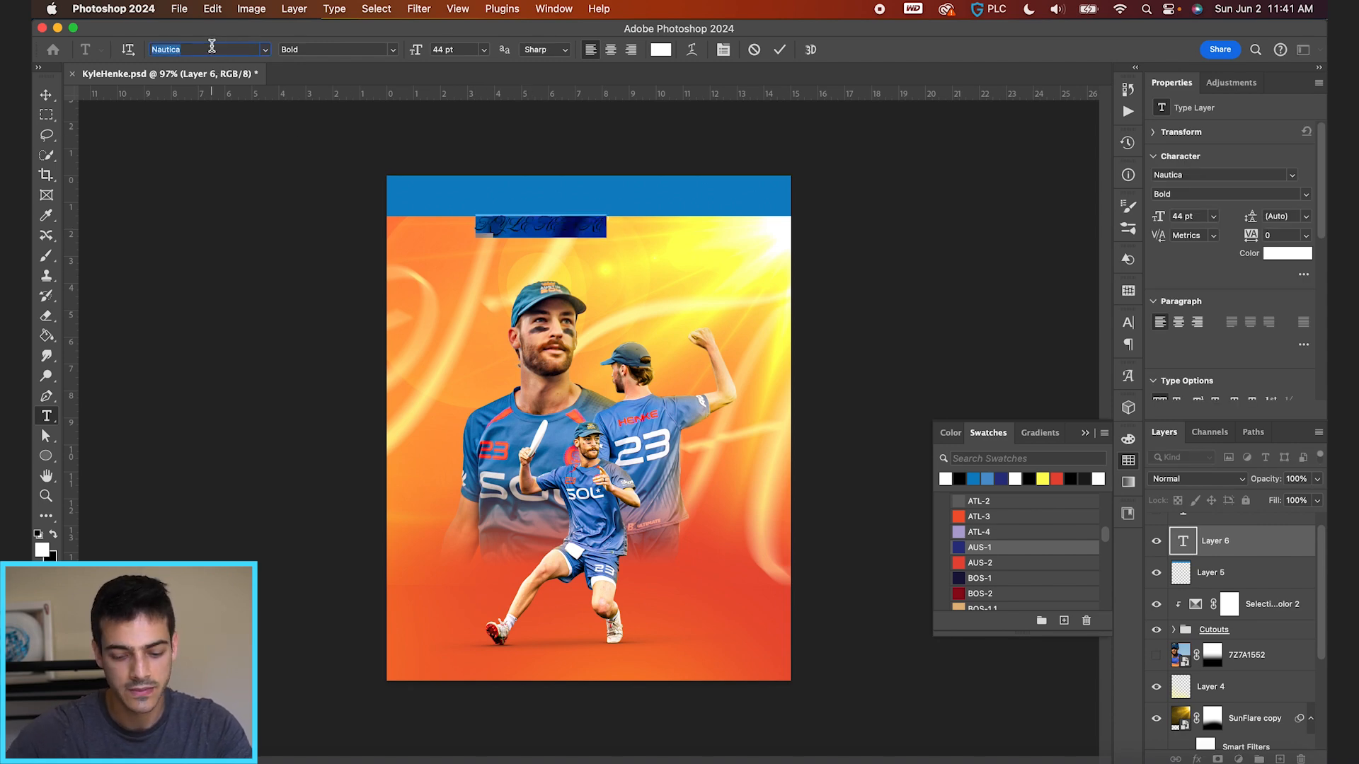
type("Termina")
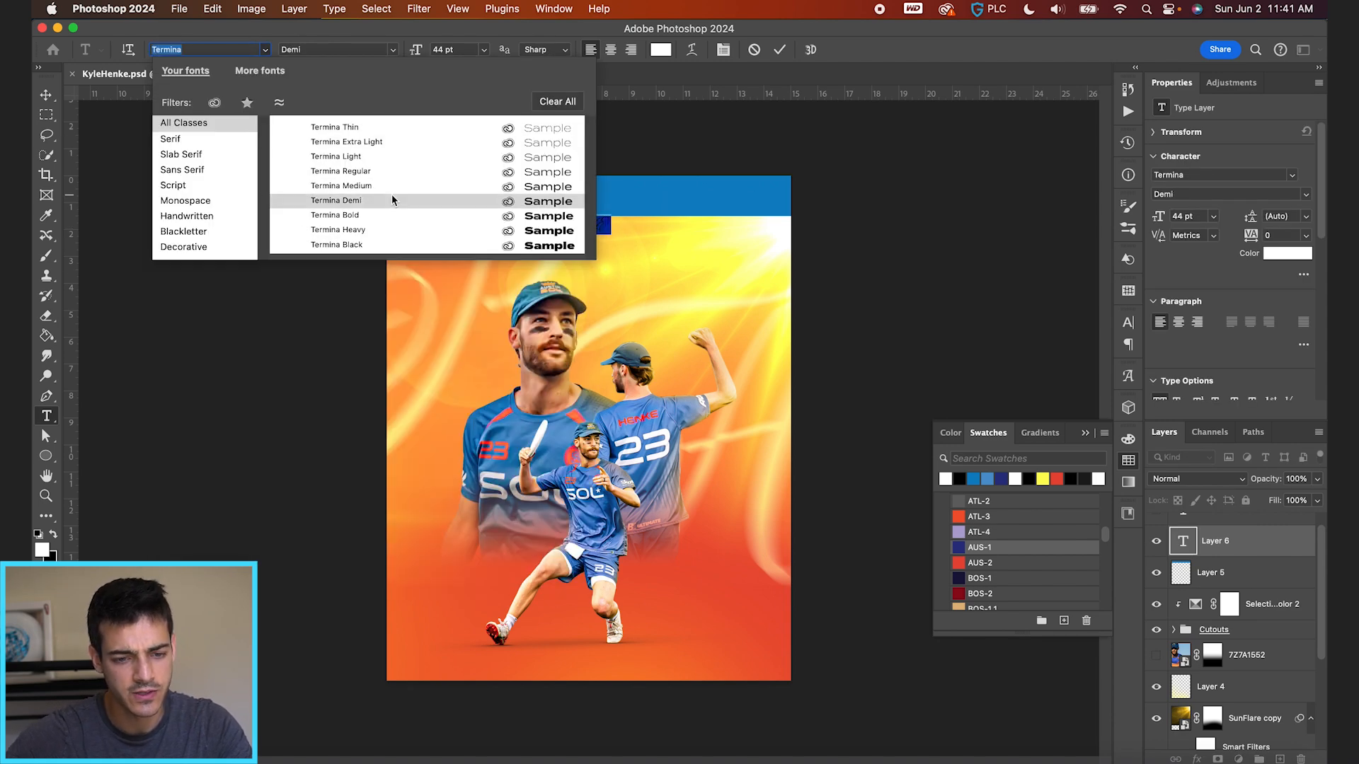
left_click(386, 244)
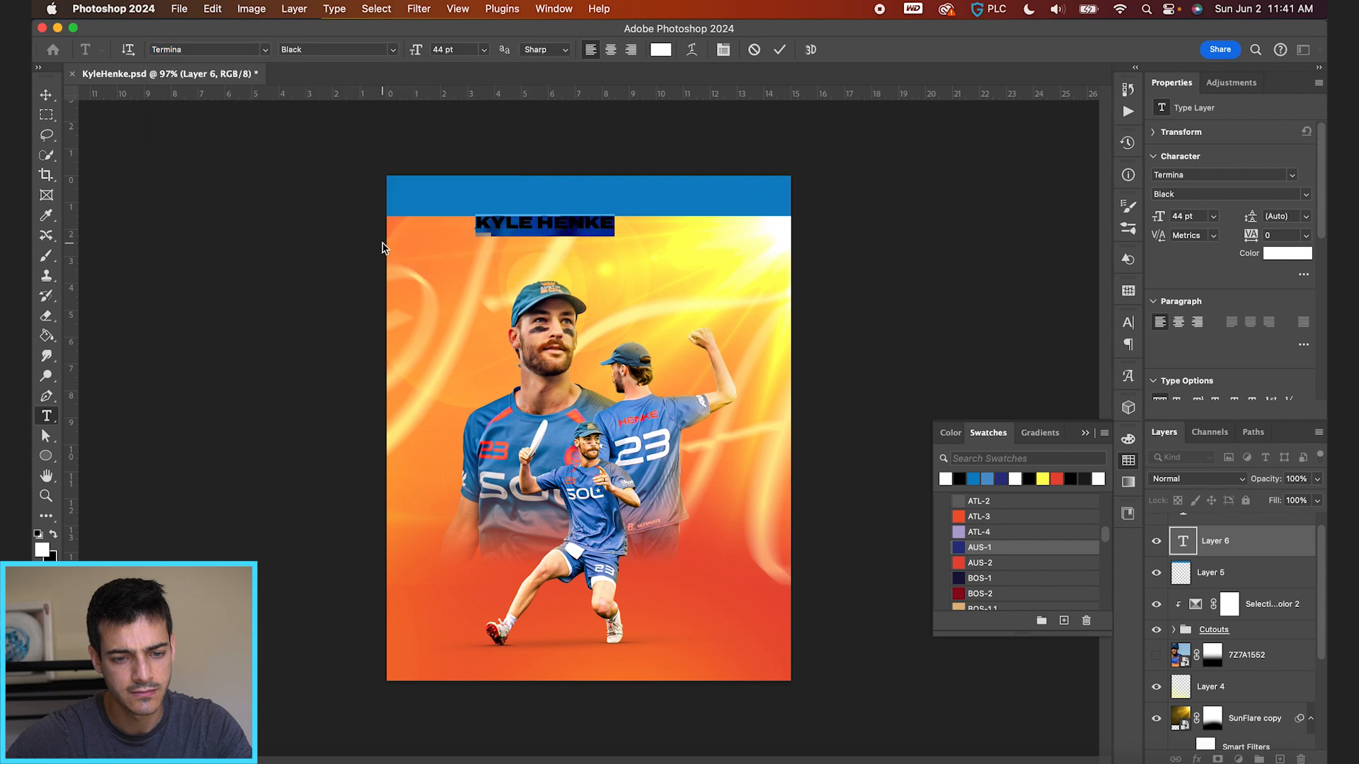
left_click(778, 51)
type("14")
key("Return")
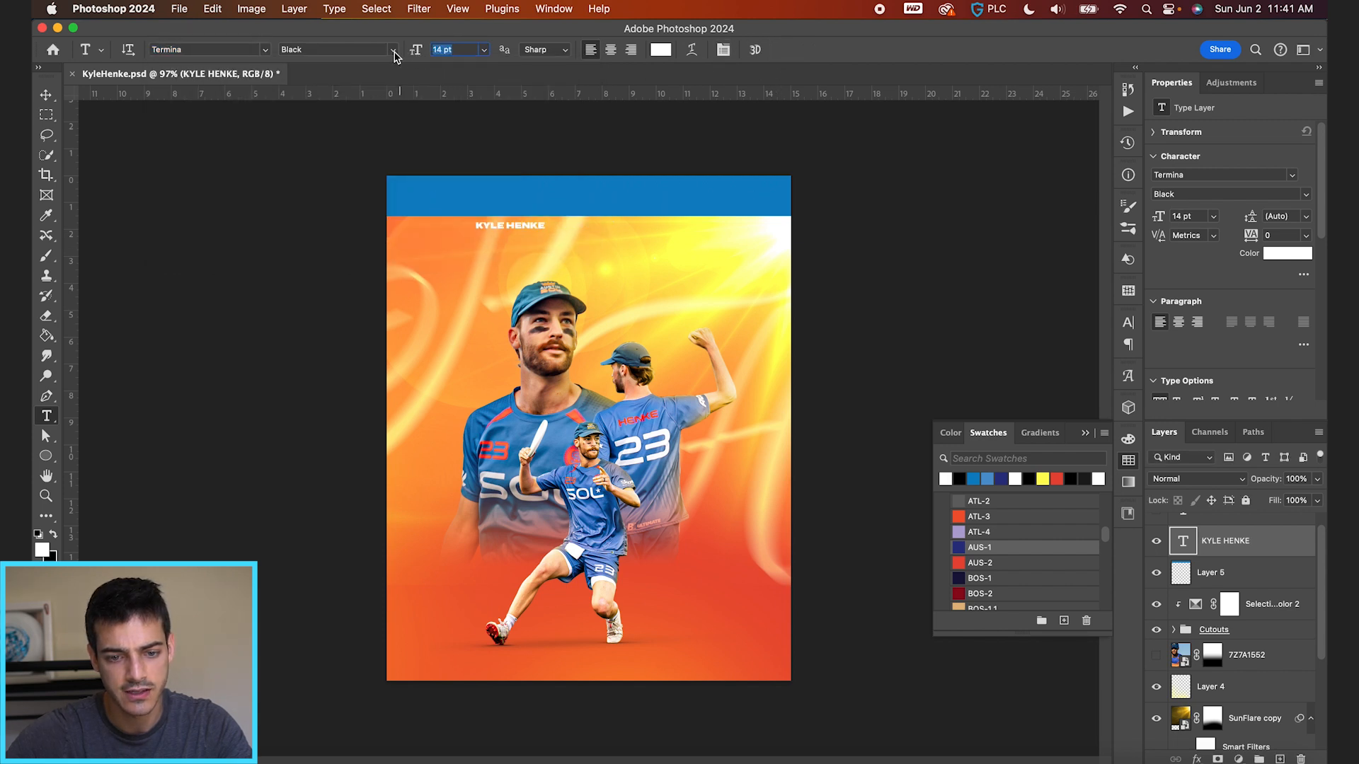
Set the name to 21 pt centre-aligned text and centre it inside the blue band.
left_click(610, 51)
key("v")
key("super+a")
left_click(261, 50)
key("super+d")
left_click_drag(690, 271, 685, 239)
key("super+d")
key("t")
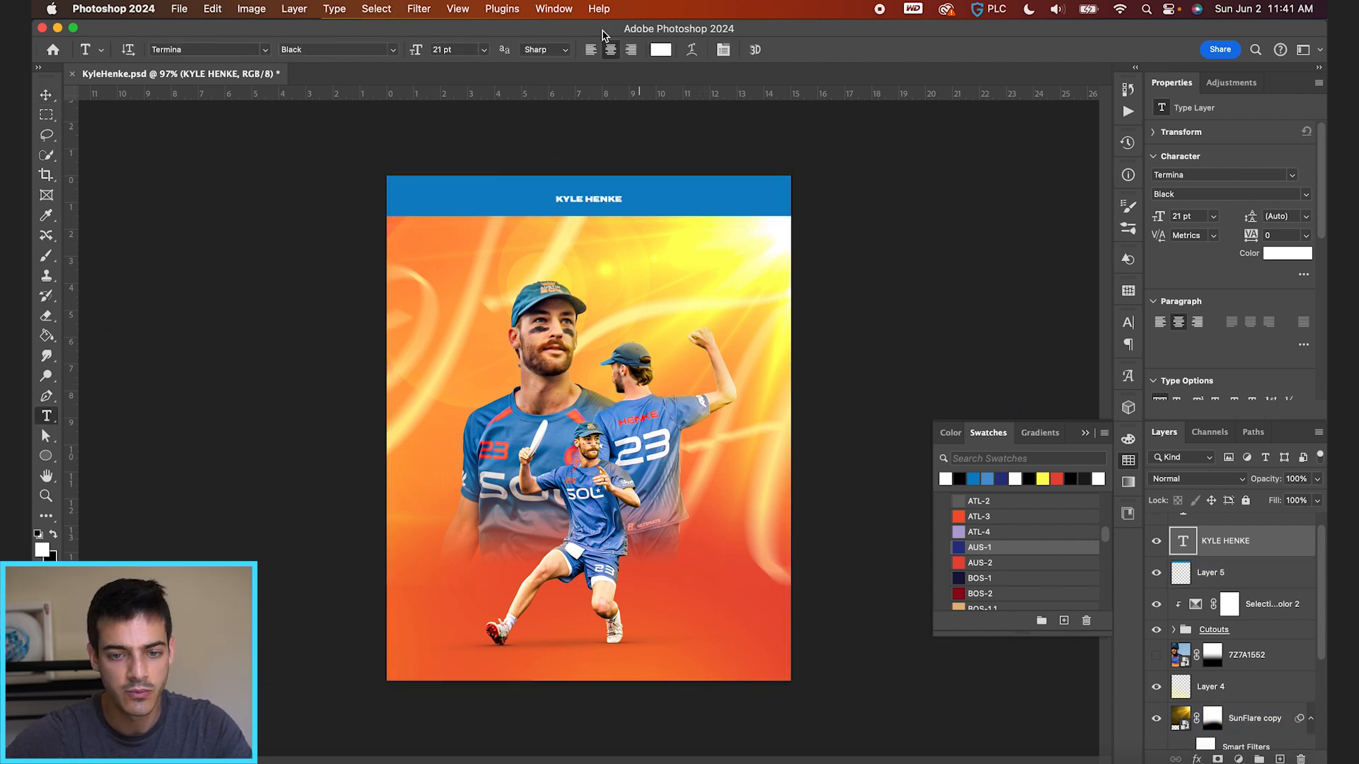
Change the name's font weight to Medium and set its tracking to 320.
left_click(721, 51)
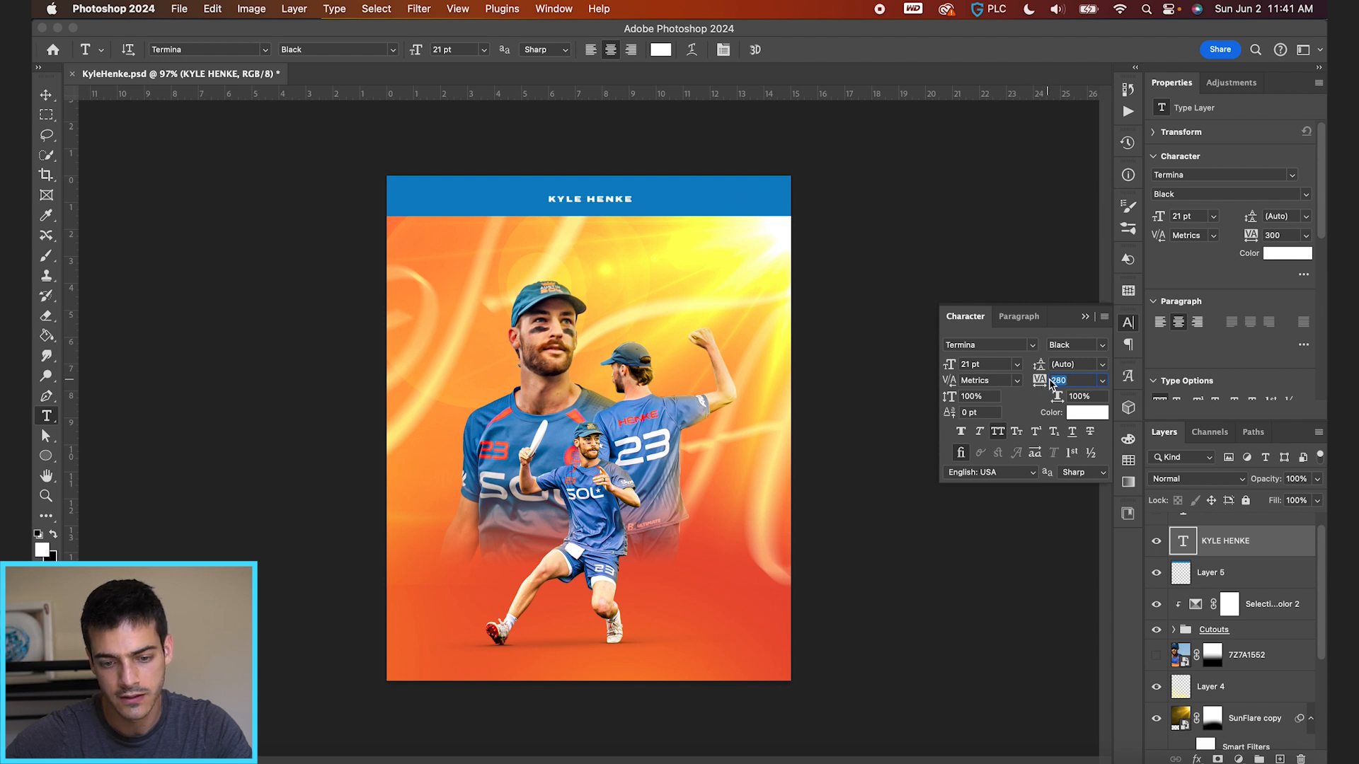
left_click(1102, 347)
key("Escape")
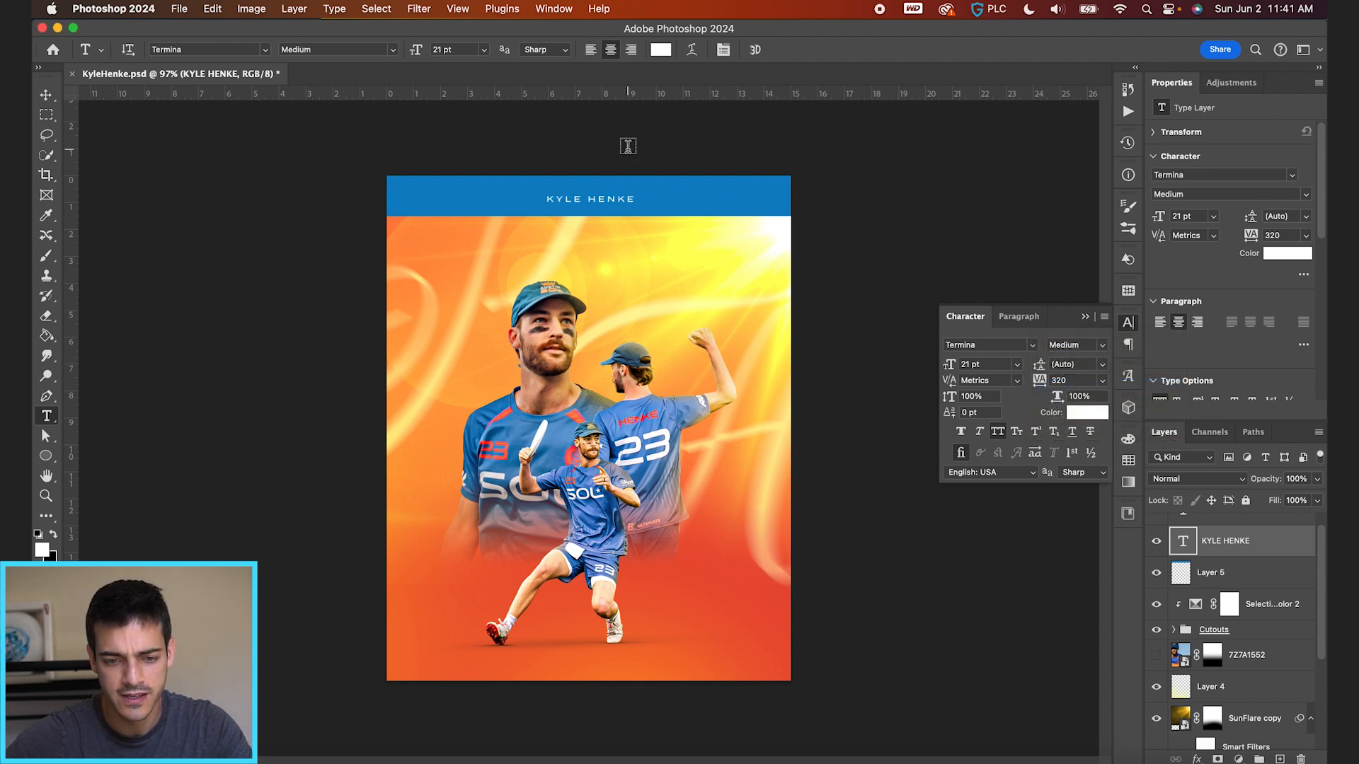
scroll(628, 145, "up", 2)
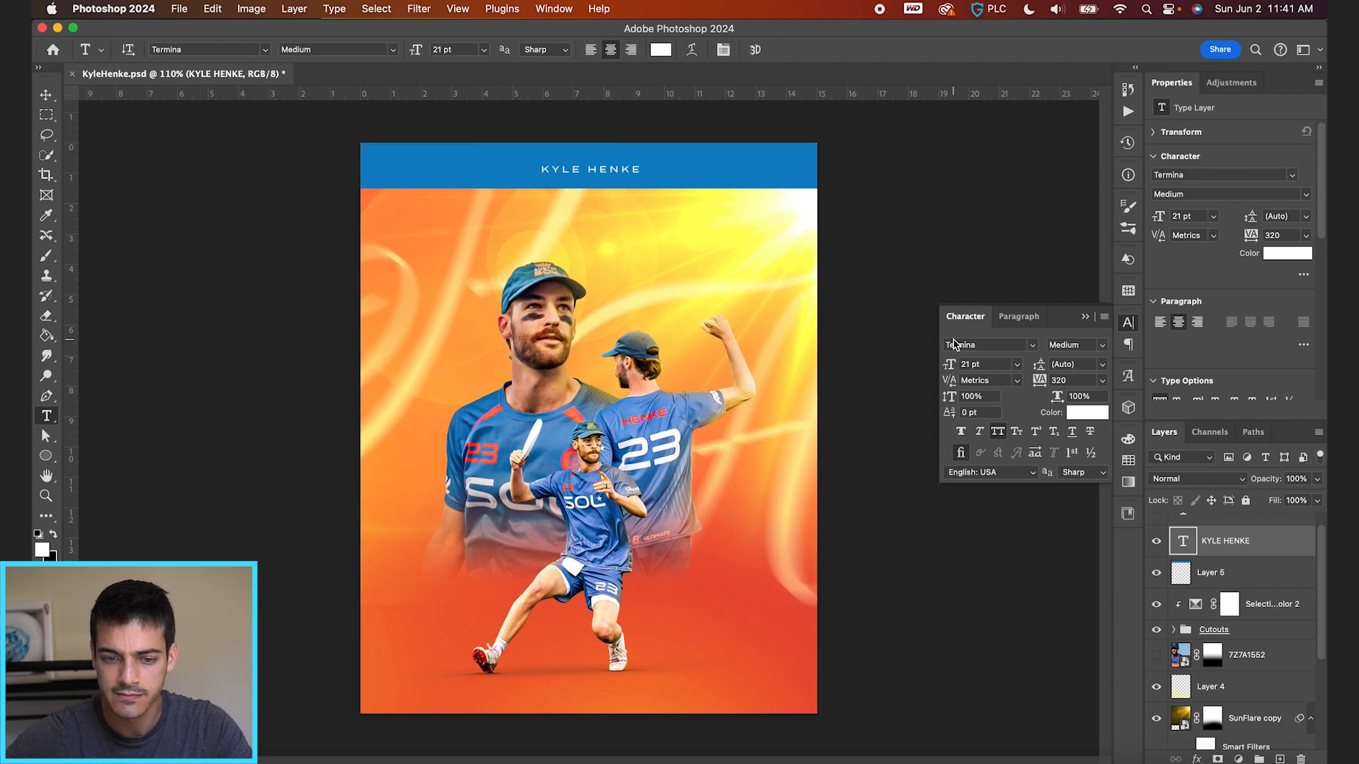
scroll(492, 208, "down", 3)
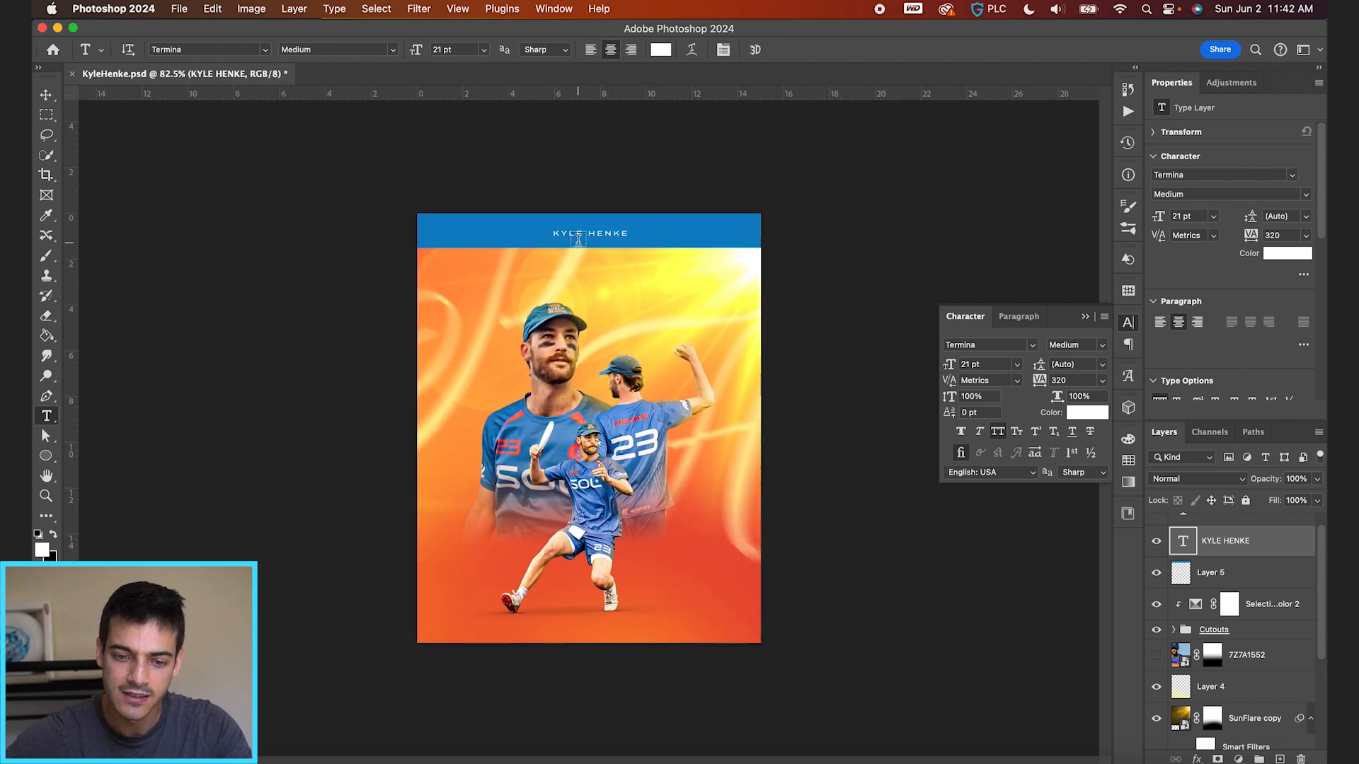
Extend the header text after the name with "/ AUSTIN SOL / HYBRID" and set its tracking to 500.
scroll(634, 187, "up", 3)
left_click(643, 142)
type("/ AUSTIN SOL")
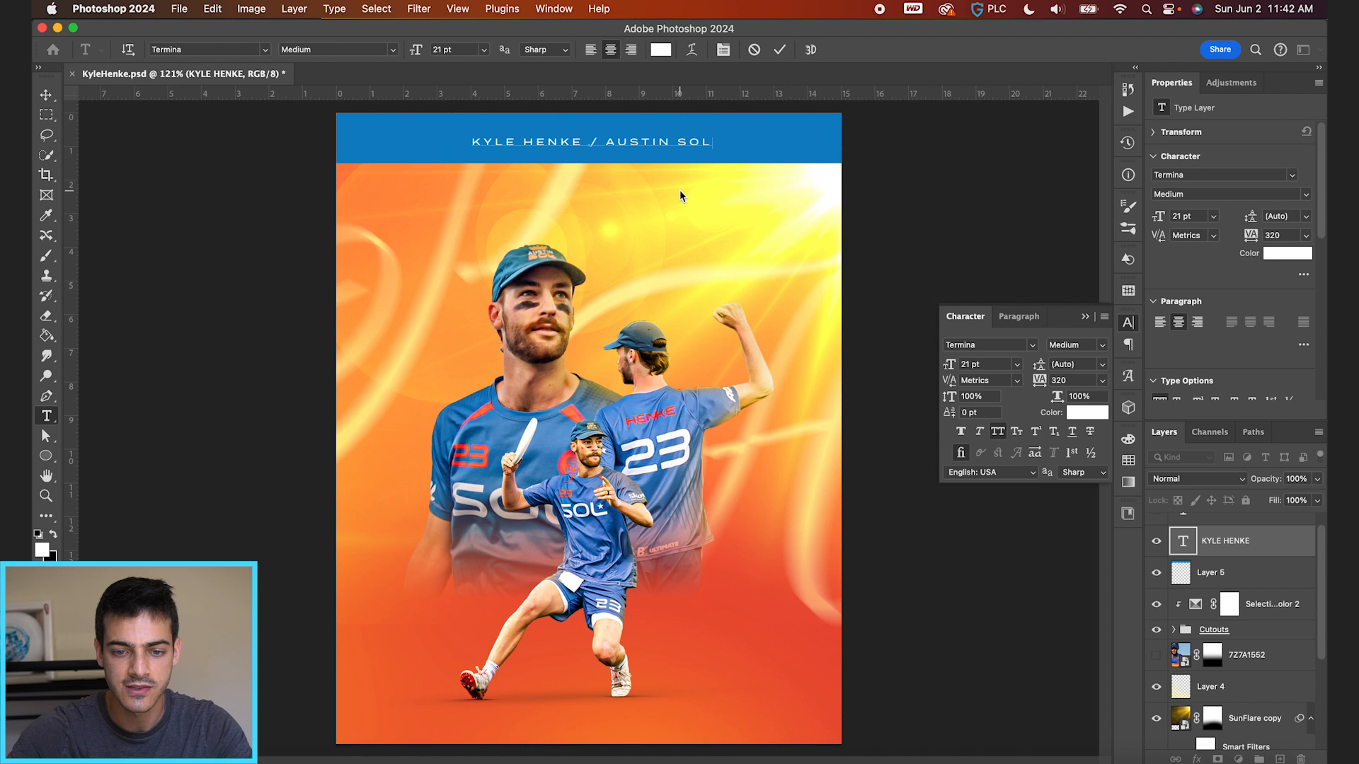
type(" / HYBRID")
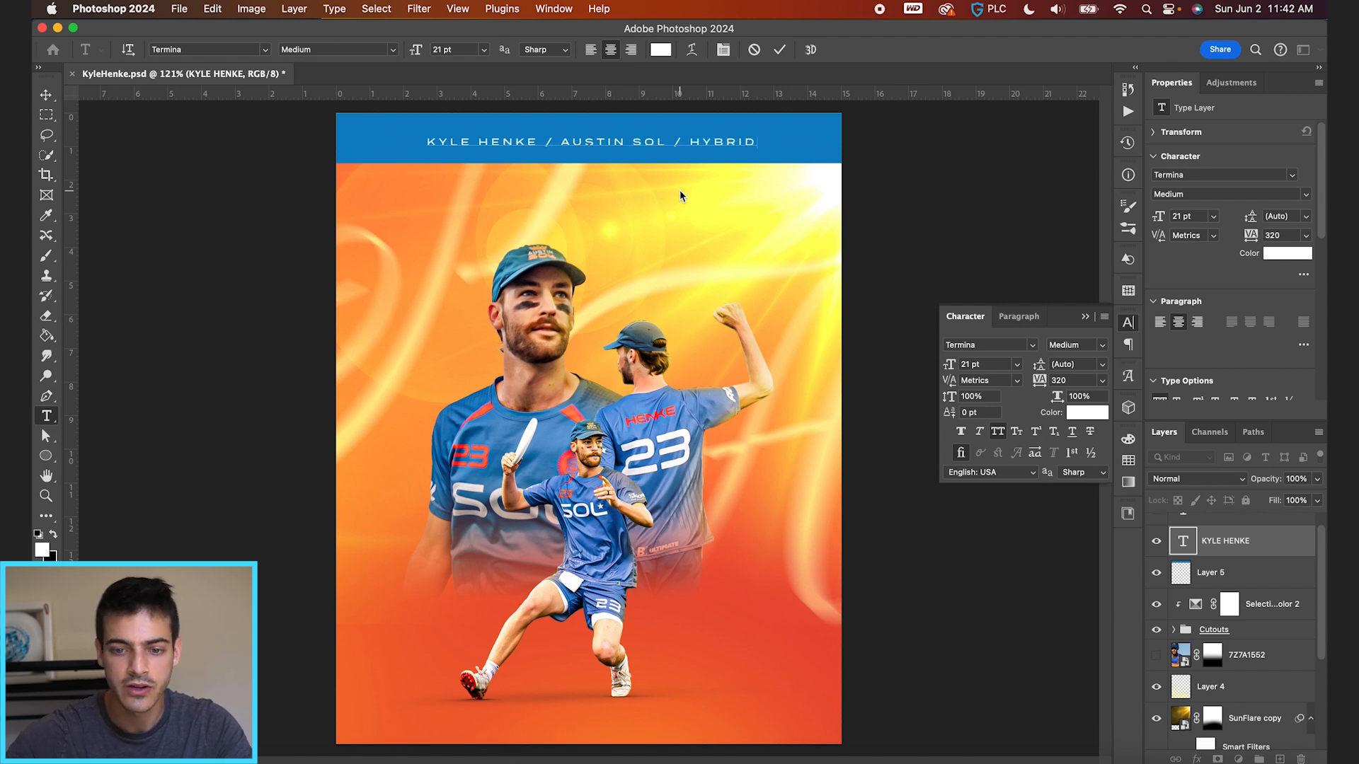
left_click(779, 49)
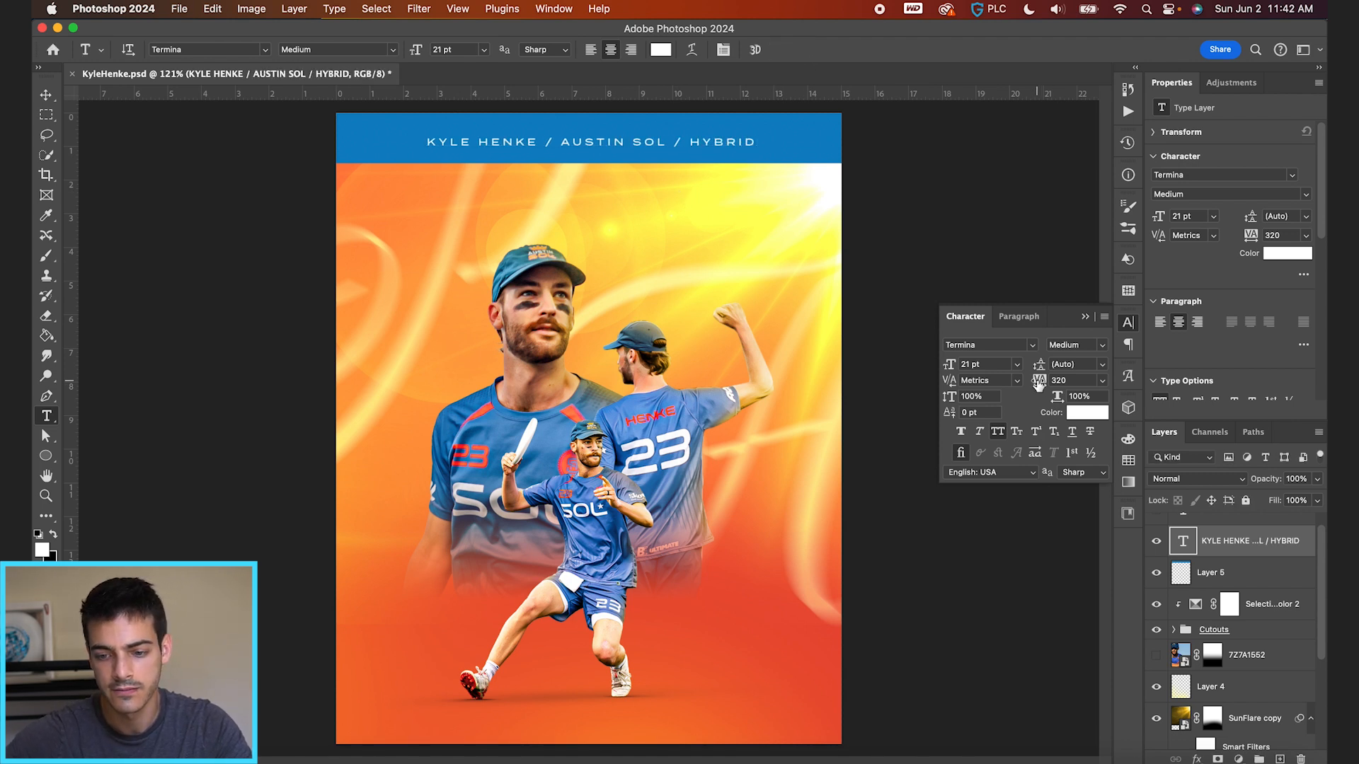
type("500")
key("Return")
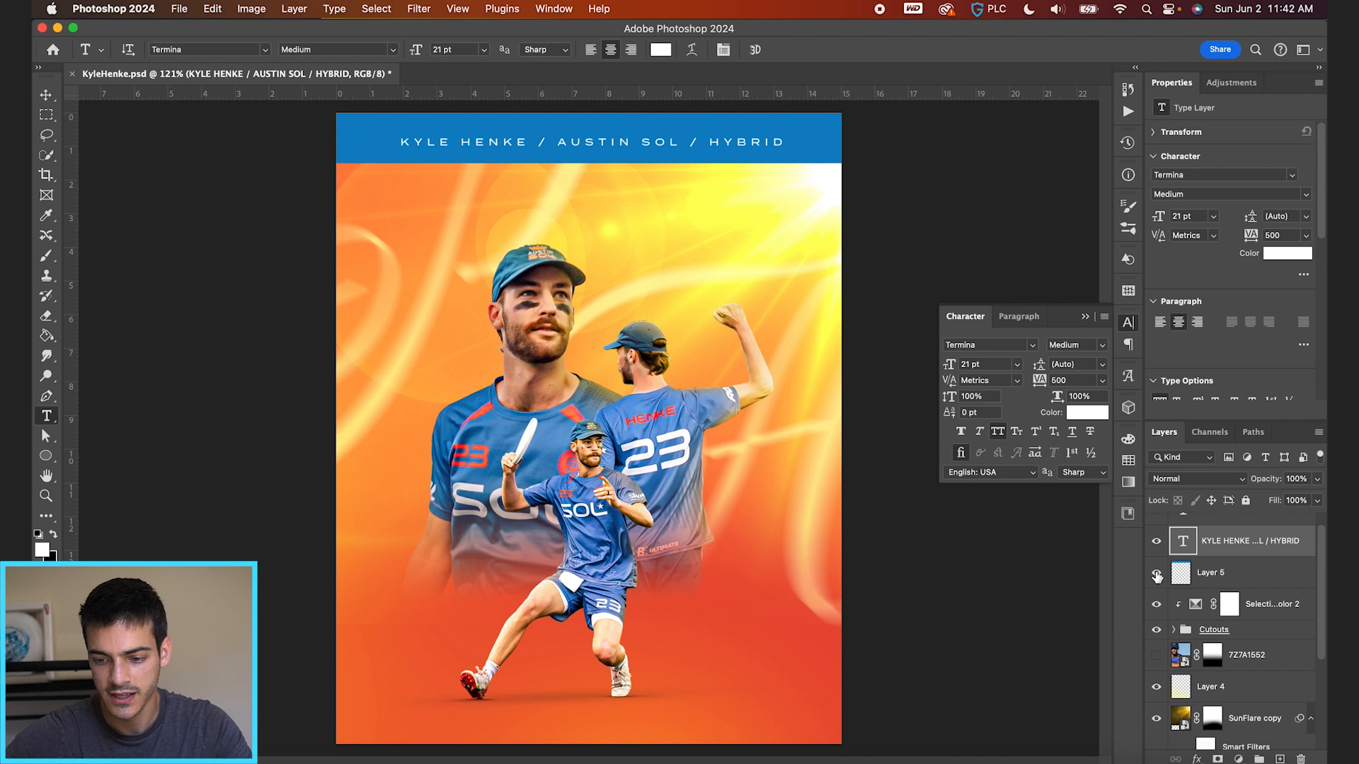
Hide the blue header band layer and set the player text line's font weight to Black.
left_click(1156, 576)
key("v")
key("super+minus")
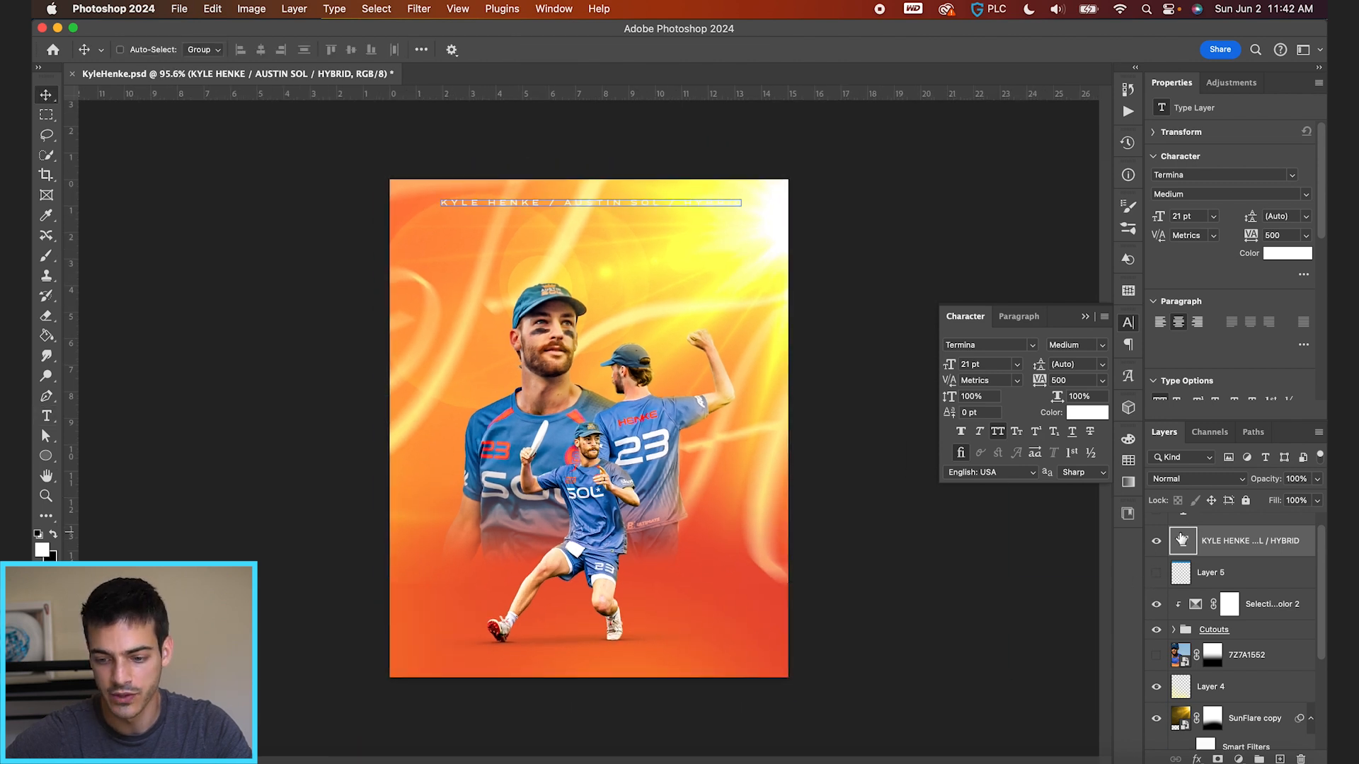
key("t")
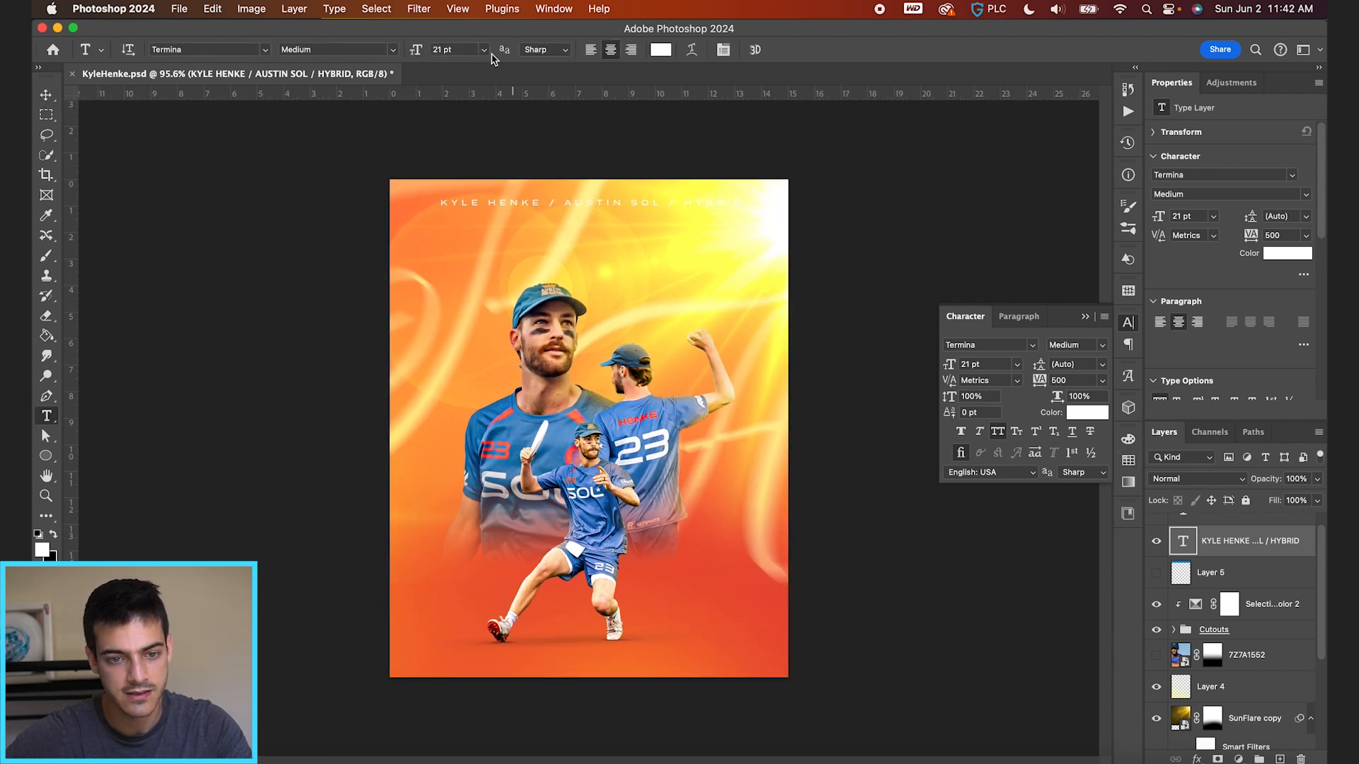
left_click(393, 52)
left_click(388, 133)
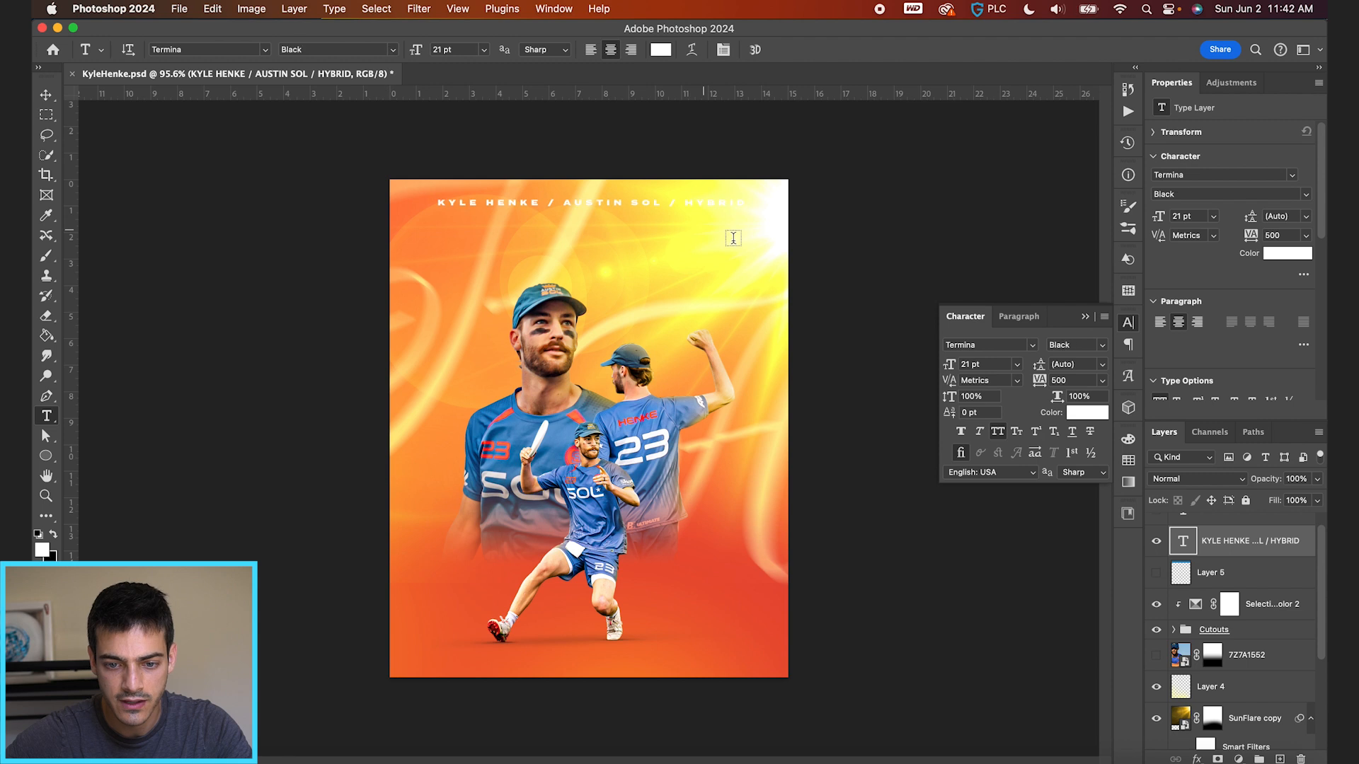
Move the player text line to the bottom of the poster and set its font weight to Medium.
left_click_drag(744, 212, 732, 660)
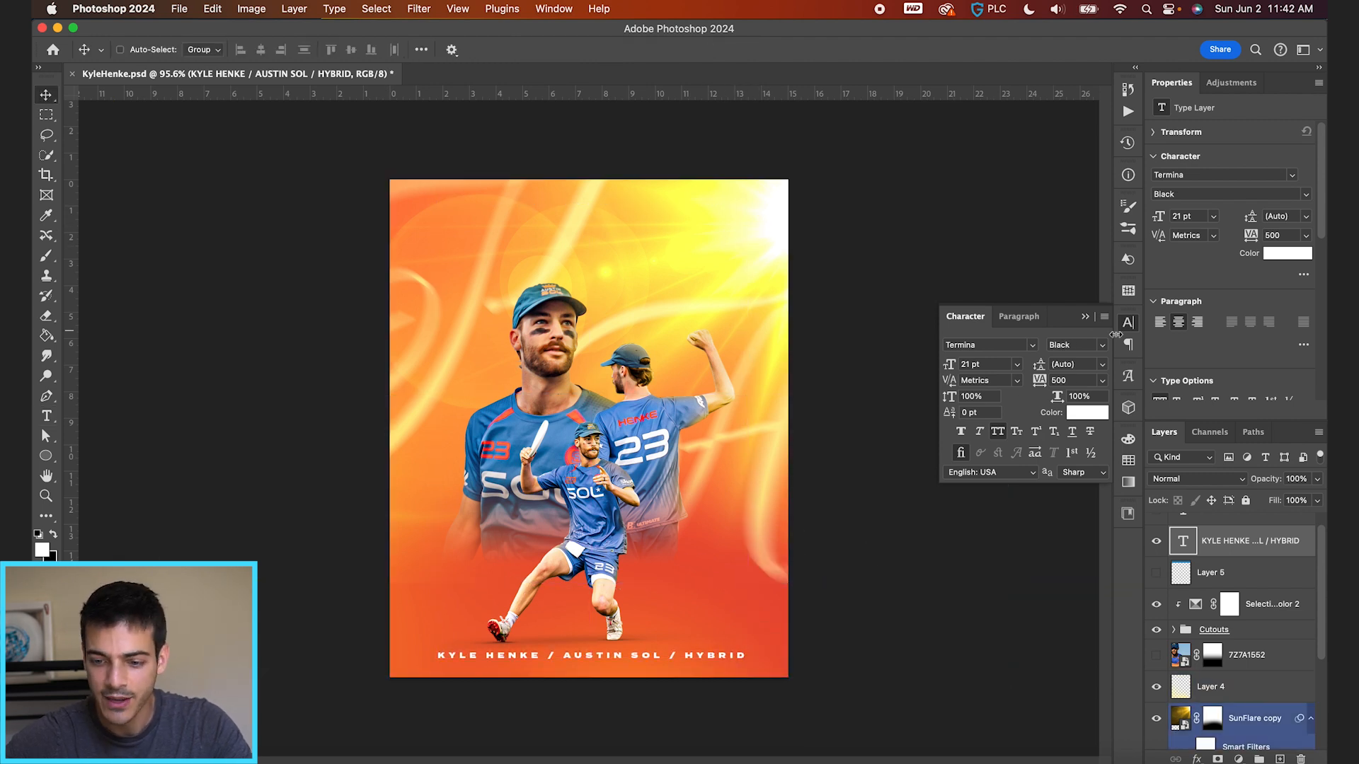
left_click(1102, 346)
left_click(1096, 384)
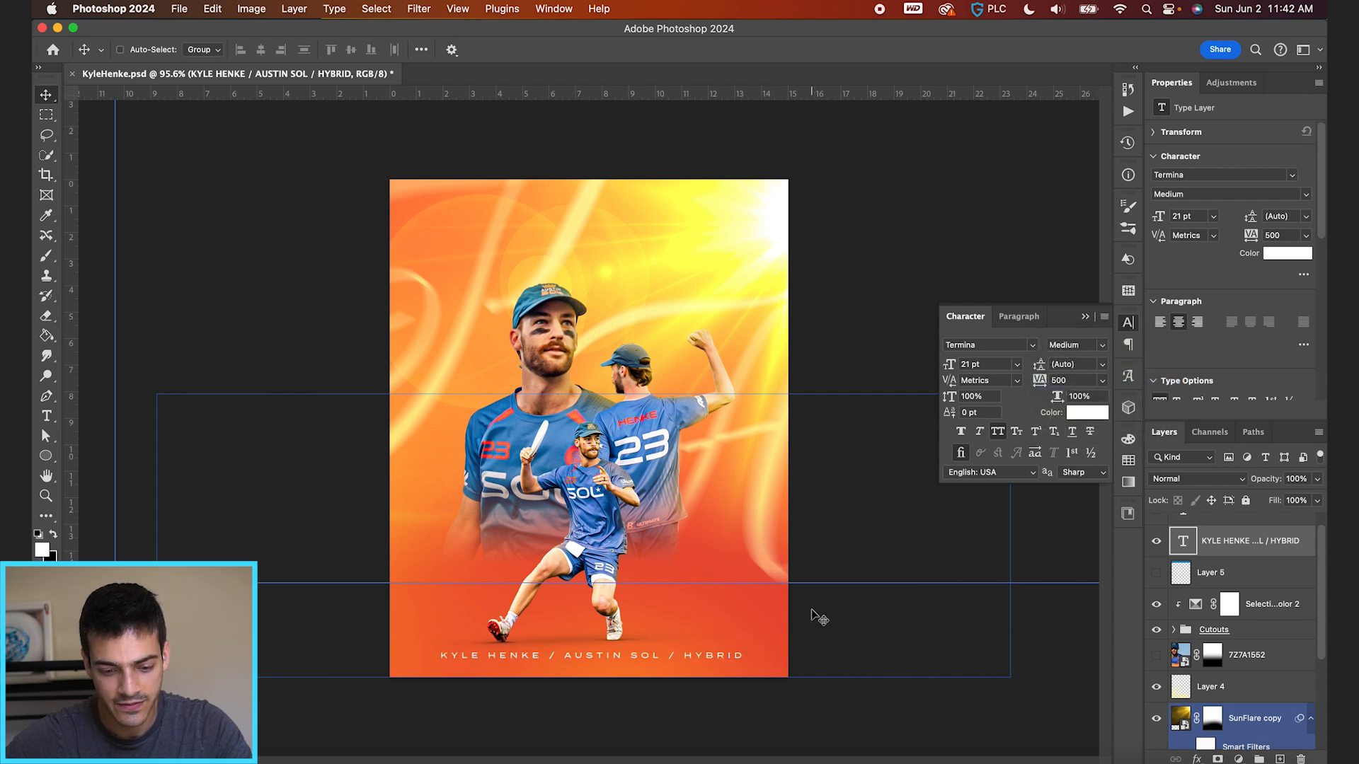
Scale the player text line down to 17.5 pt and centre it horizontally on the canvas.
key("ctrl+t")
left_click_drag(748, 645, 723, 644)
key("Return")
key("ctrl+a")
left_click(262, 50)
key("ctrl+d")
Move the main cutout and both cutouts inside Group 1, together with their adjustment layers, up on the poster.
left_click(1201, 631)
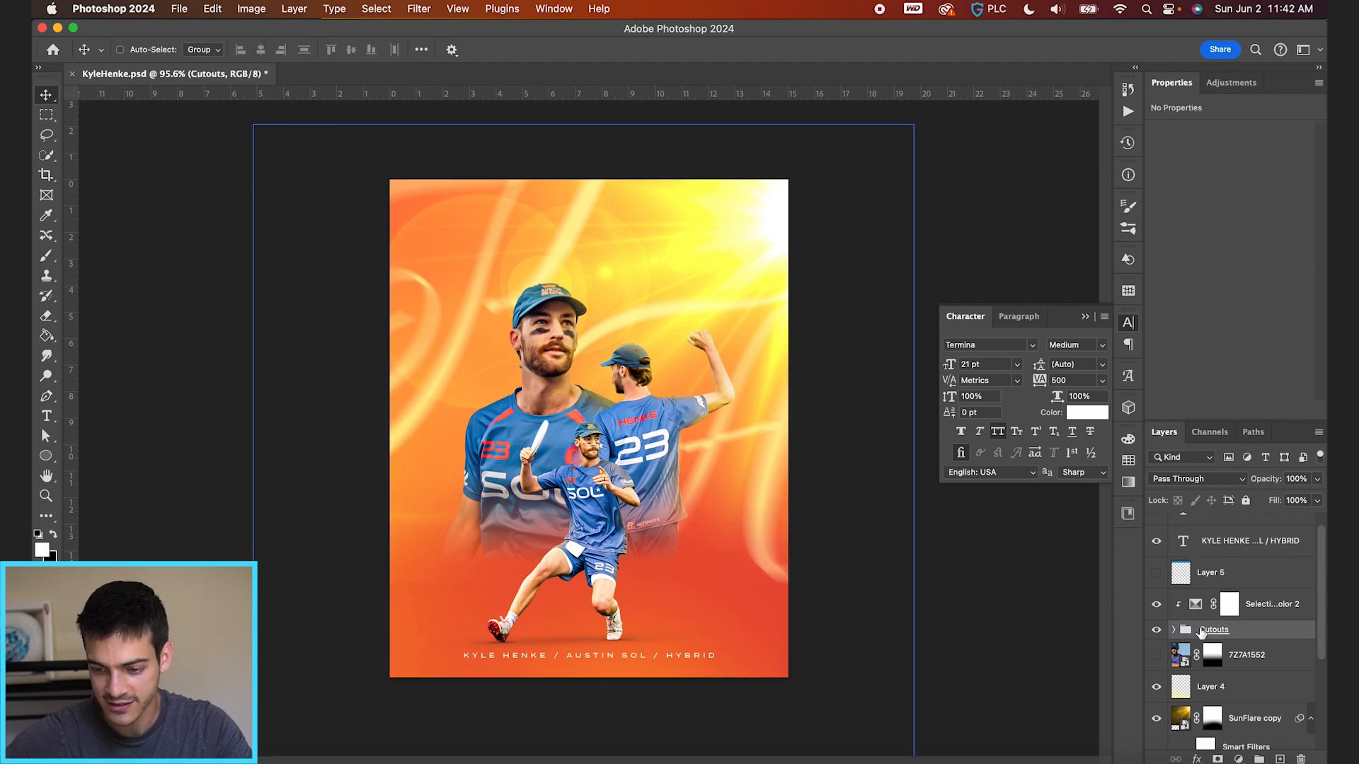
left_click(1174, 632)
scroll(1176, 637, "down", 3)
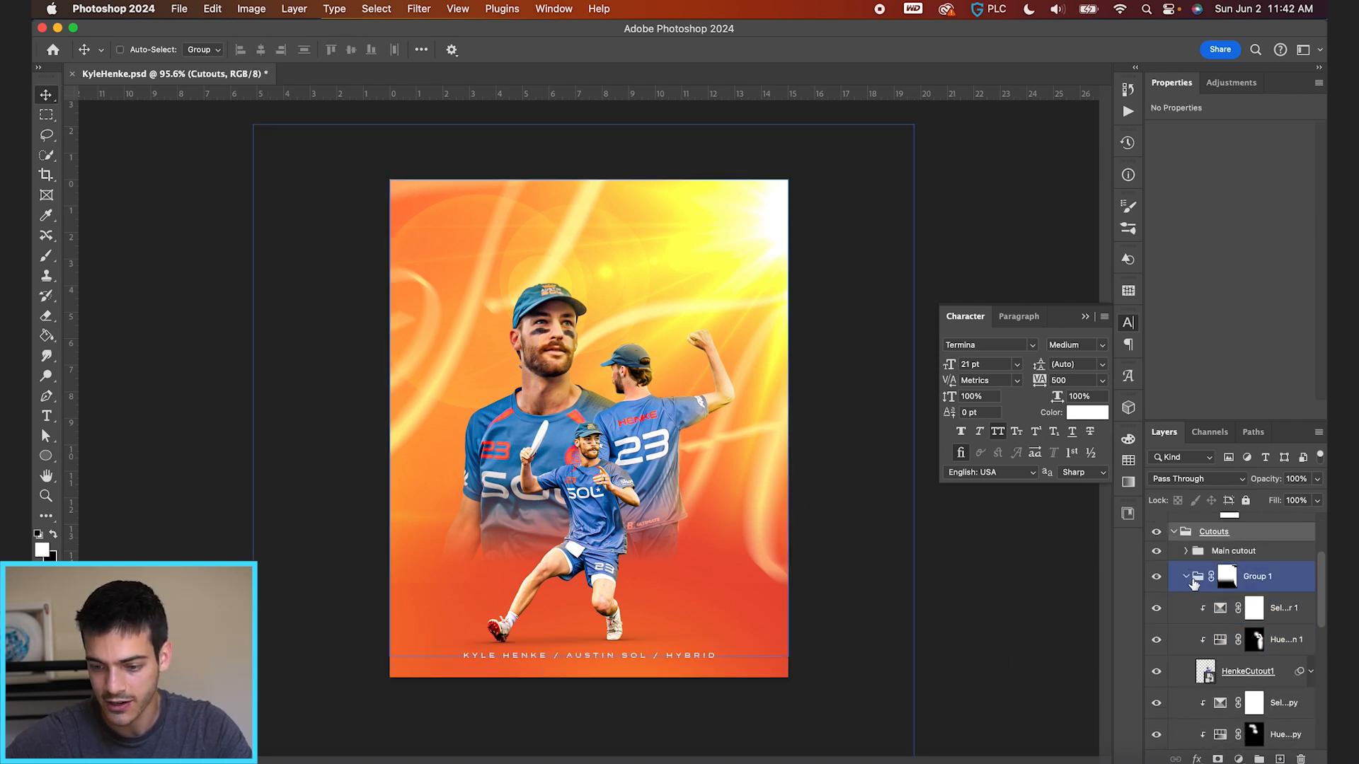
left_click(1276, 610)
left_click(1275, 673, "shift")
scroll(1275, 673, "down", 3)
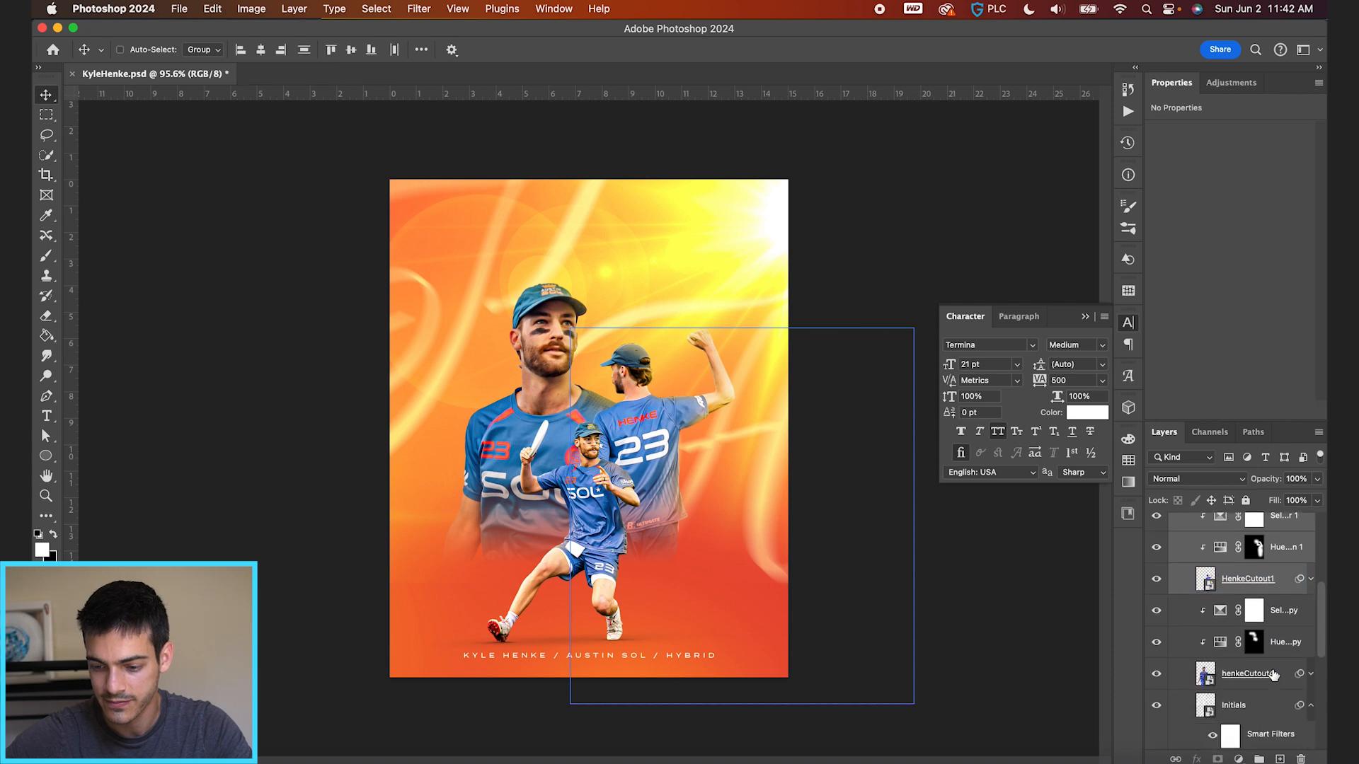
left_click(1276, 619, "super")
left_click(1275, 654, "super")
scroll(1271, 657, "up", 4)
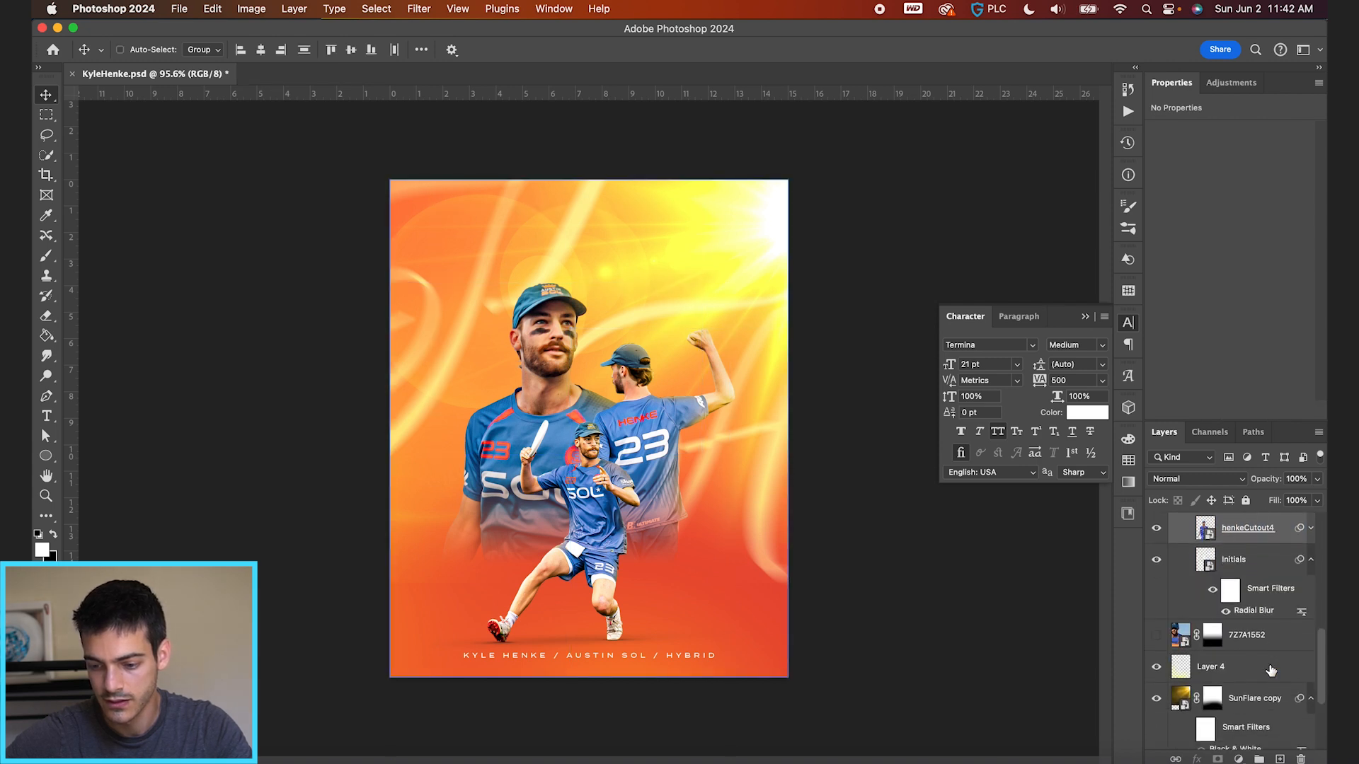
left_click(705, 531)
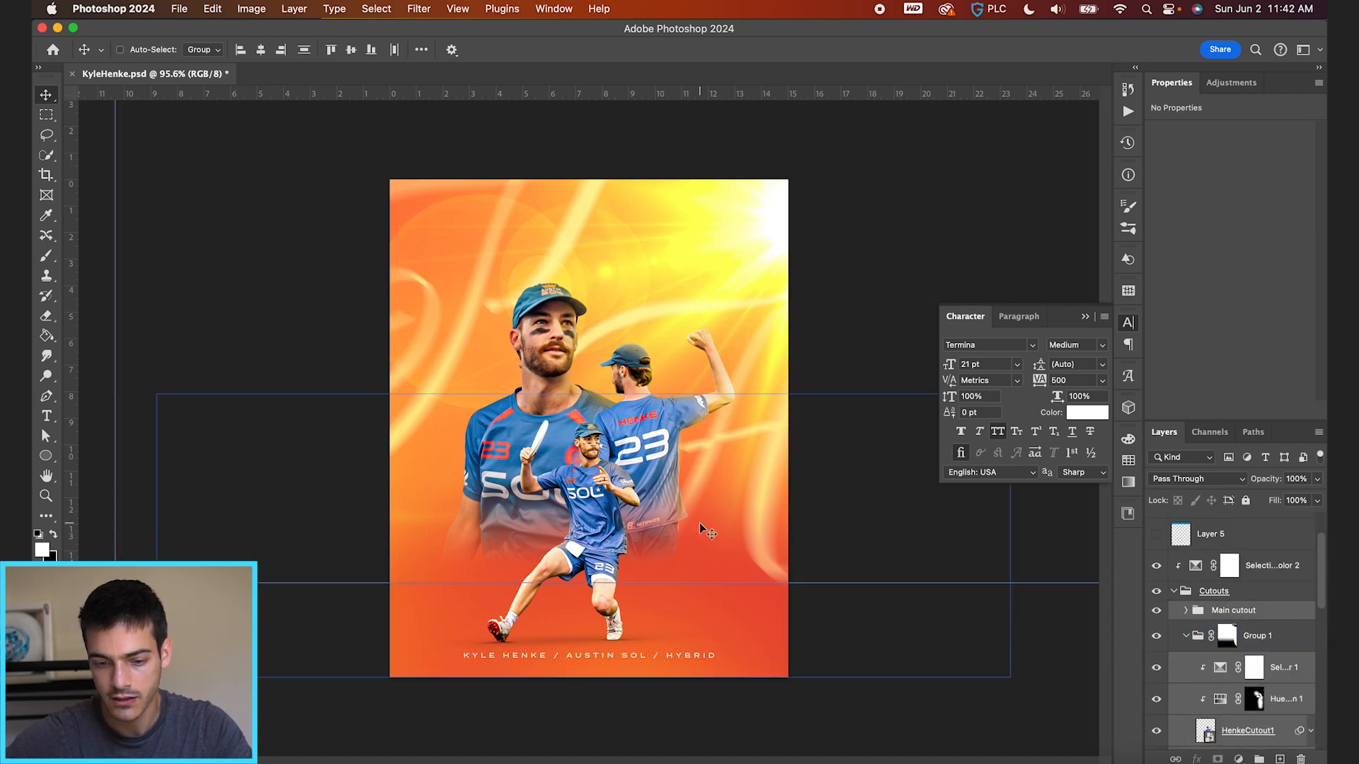
mouse_move(700, 487)
left_mouse_down()
mouse_move(698, 465)
mouse_move(698, 477)
left_mouse_up()
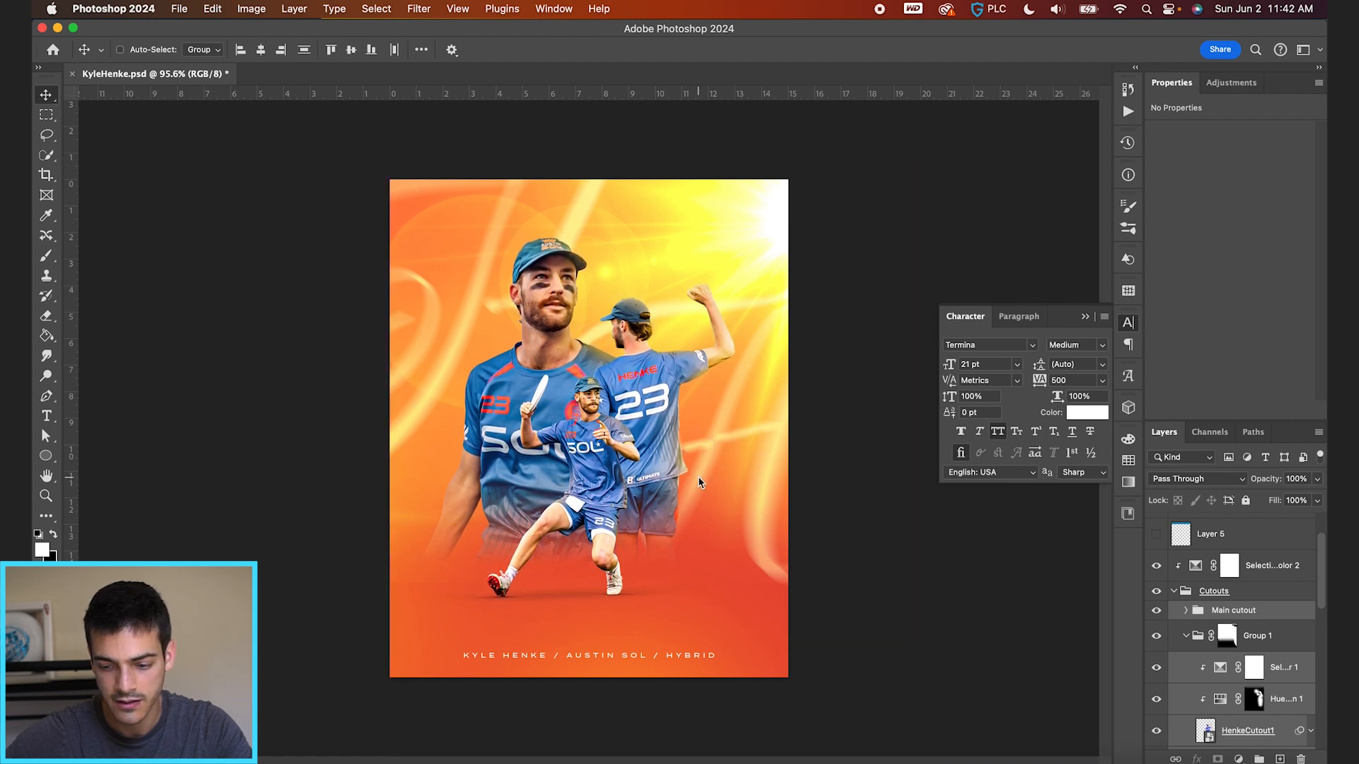
Try to shift Group 1's layer mask slightly down on the canvas.
scroll(1190, 662, "down", 2)
left_click(1268, 678)
left_click(1276, 624, "shift")
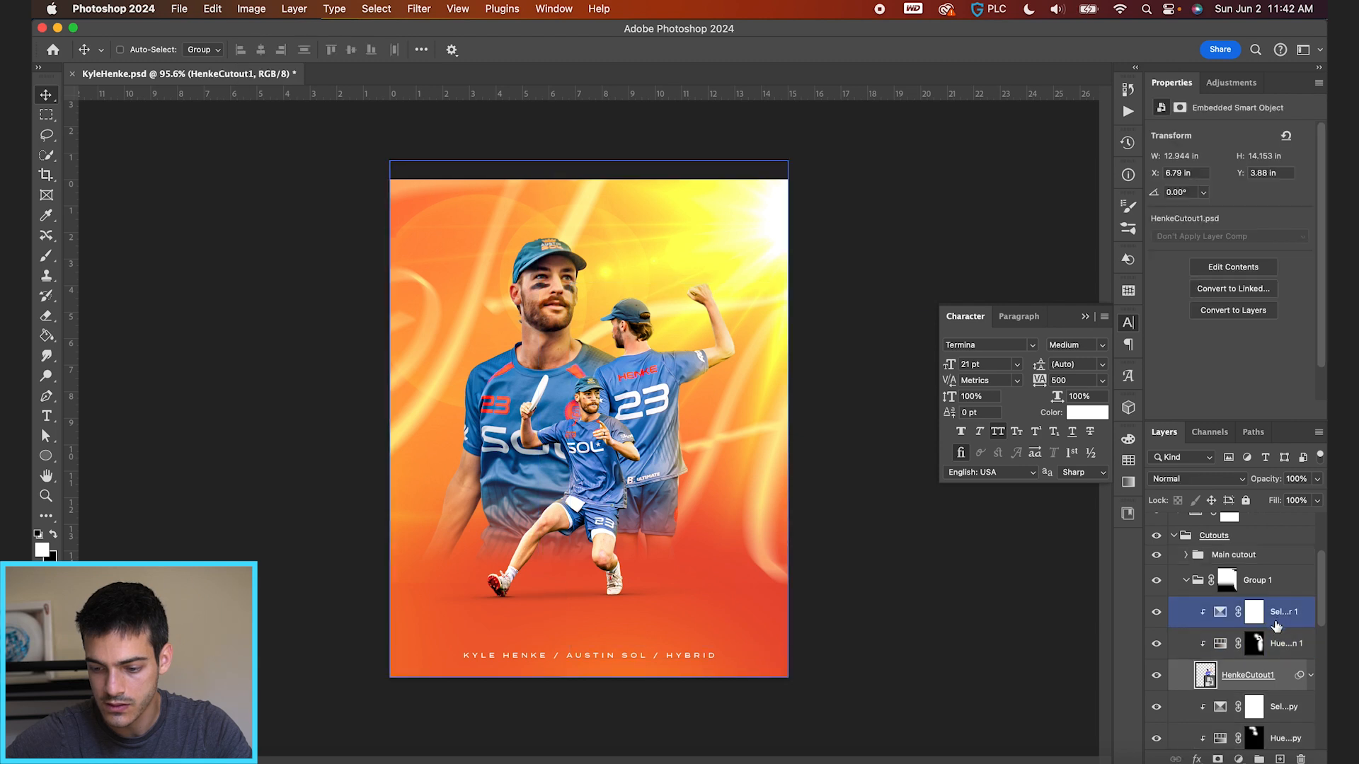
left_click(1235, 581)
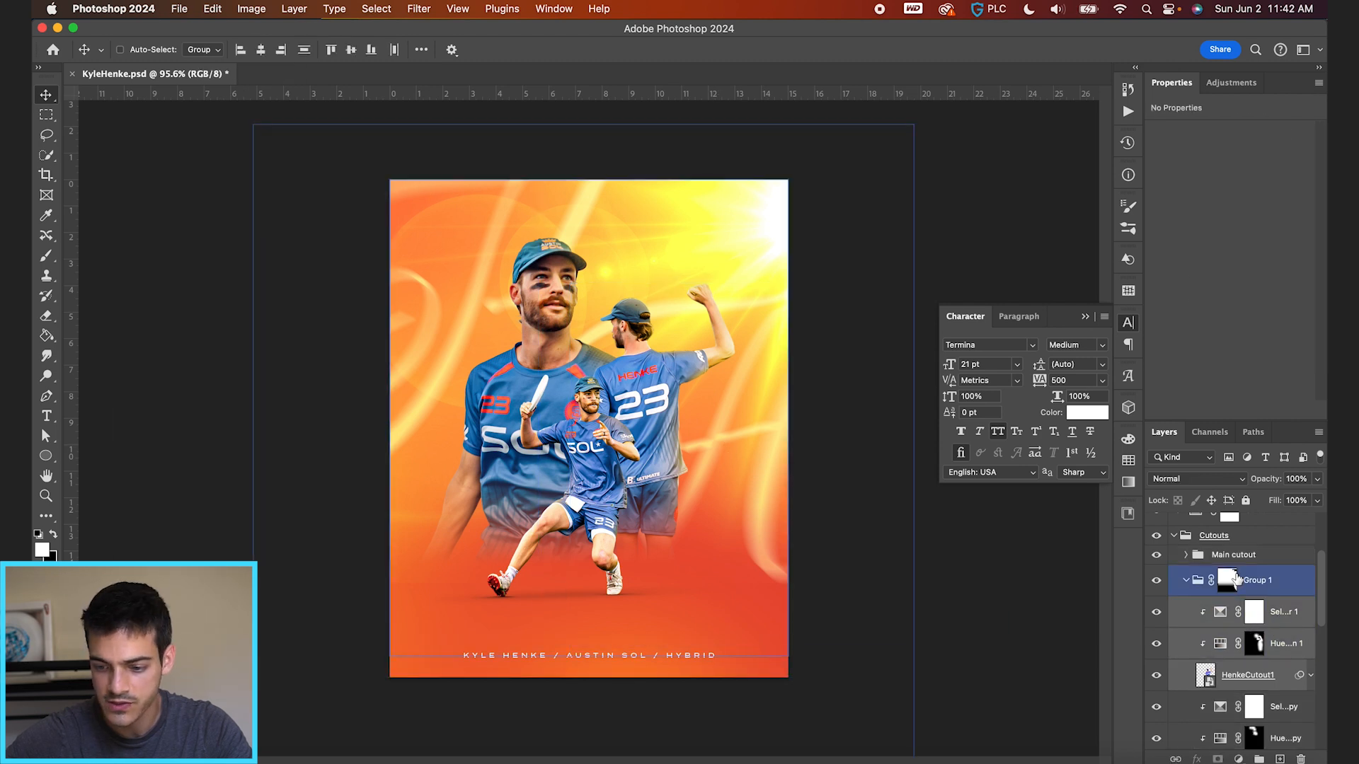
left_click(1230, 588)
mouse_move(767, 397)
left_mouse_down()
mouse_move(768, 421)
mouse_move(765, 410)
left_mouse_up()
key("super+z")
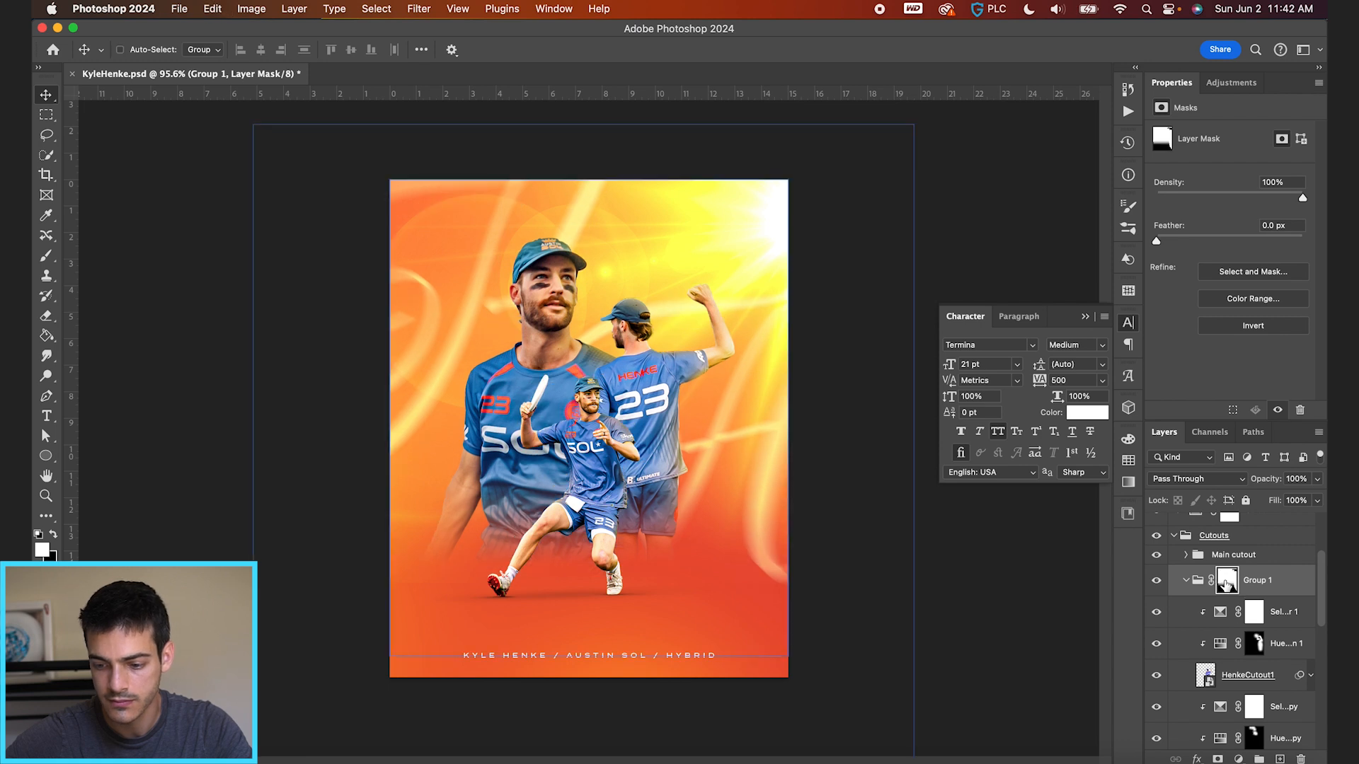
Replace Group 1's layer mask with a new one and draw a vertical black-to-transparent gradient fading out the players' lower bodies.
right_click(1227, 582)
left_click(1124, 613)
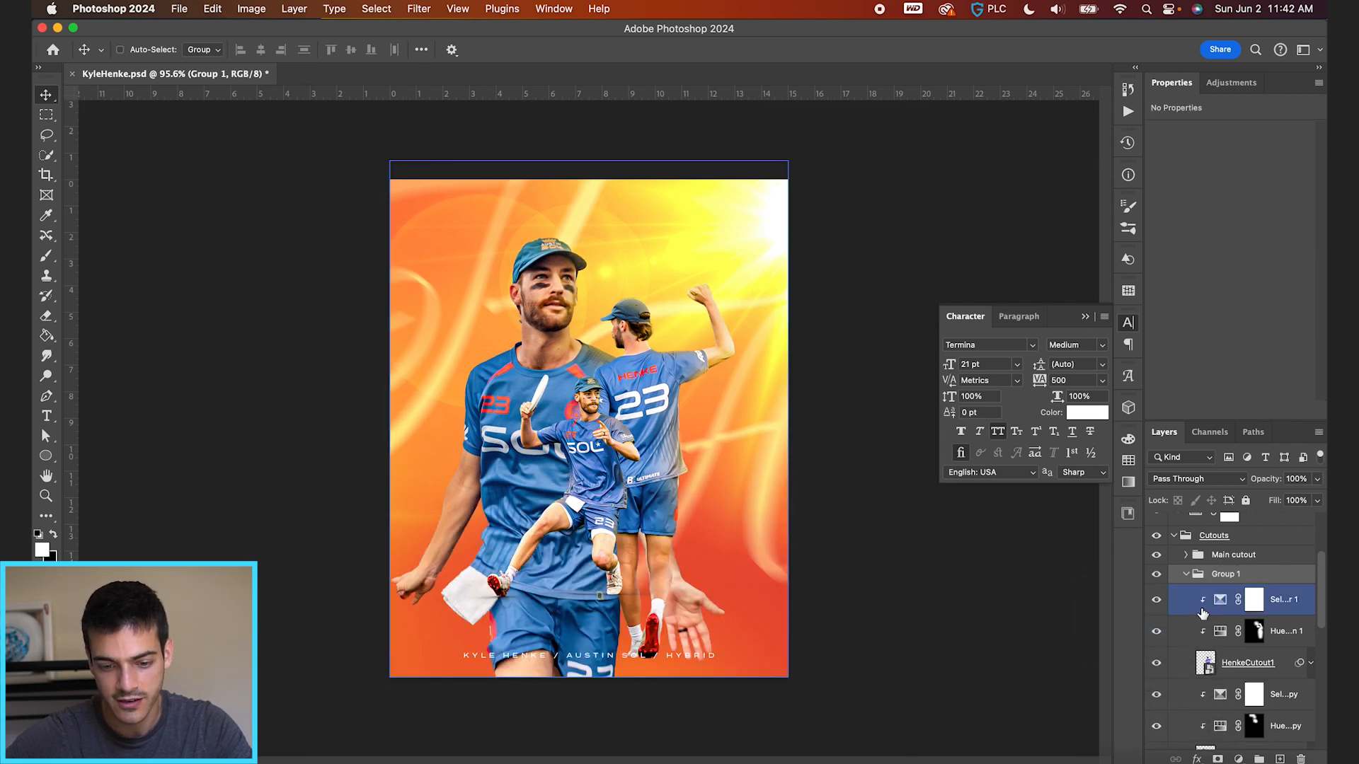
left_click(1255, 700)
left_click(1218, 759)
key("g")
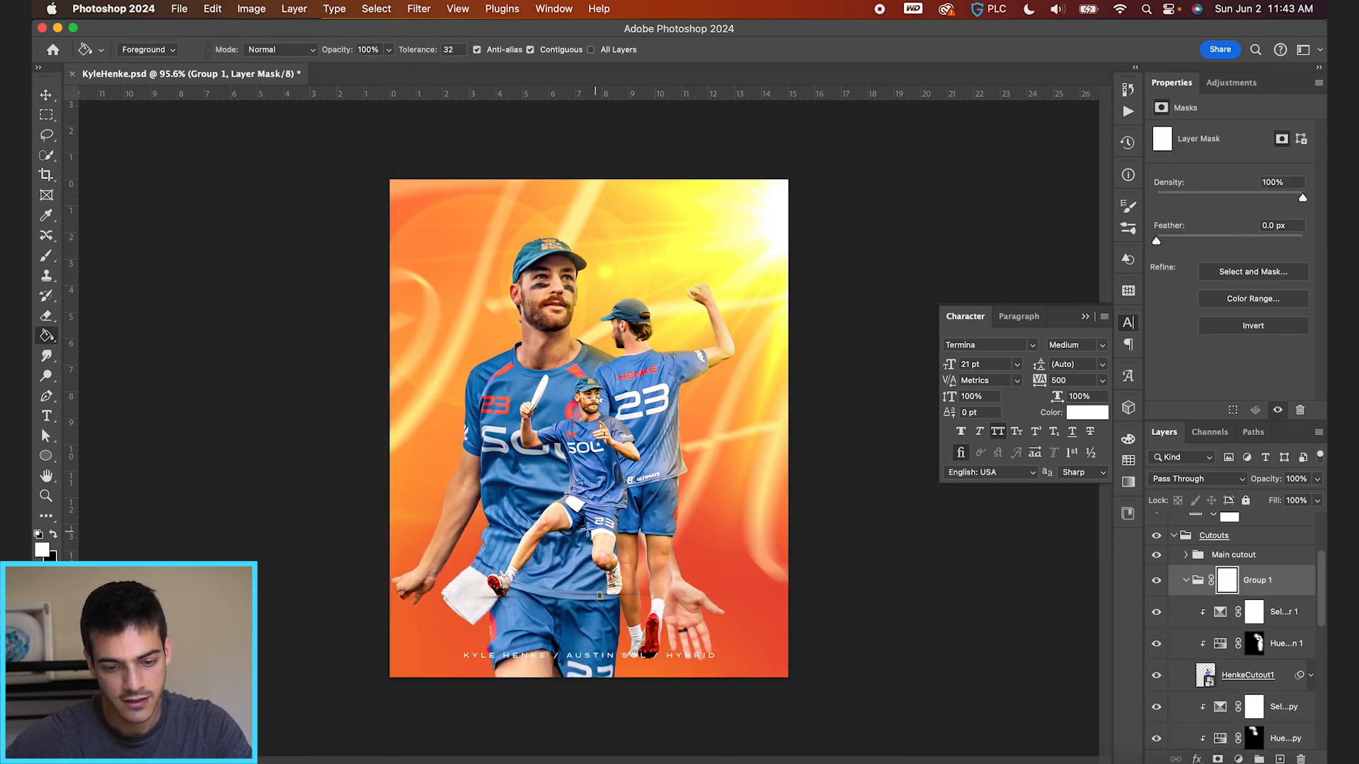
key("shift+g")
left_click_drag(589, 375, 590, 556)
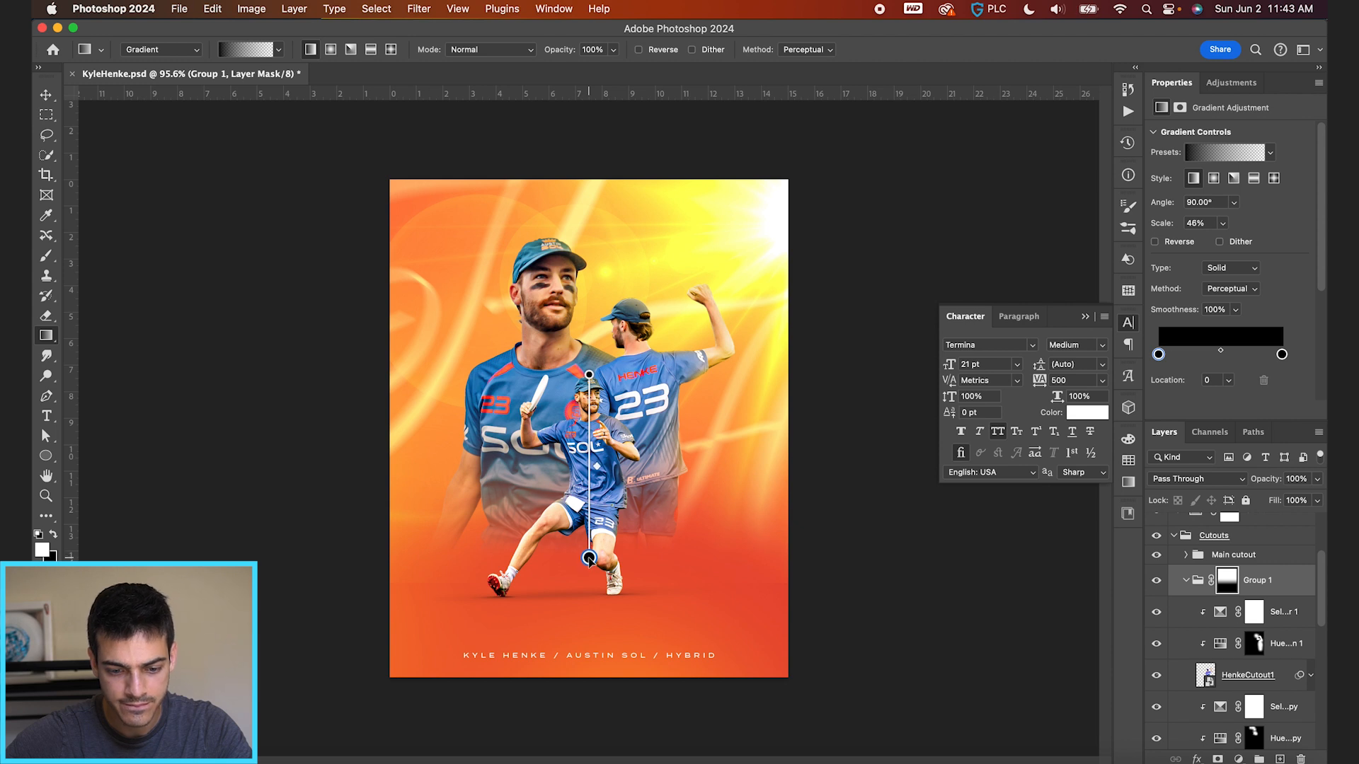
Collapse Group 1 and move it together with the Main cutout group slightly down on the poster.
key("v")
scroll(591, 560, "up", 3)
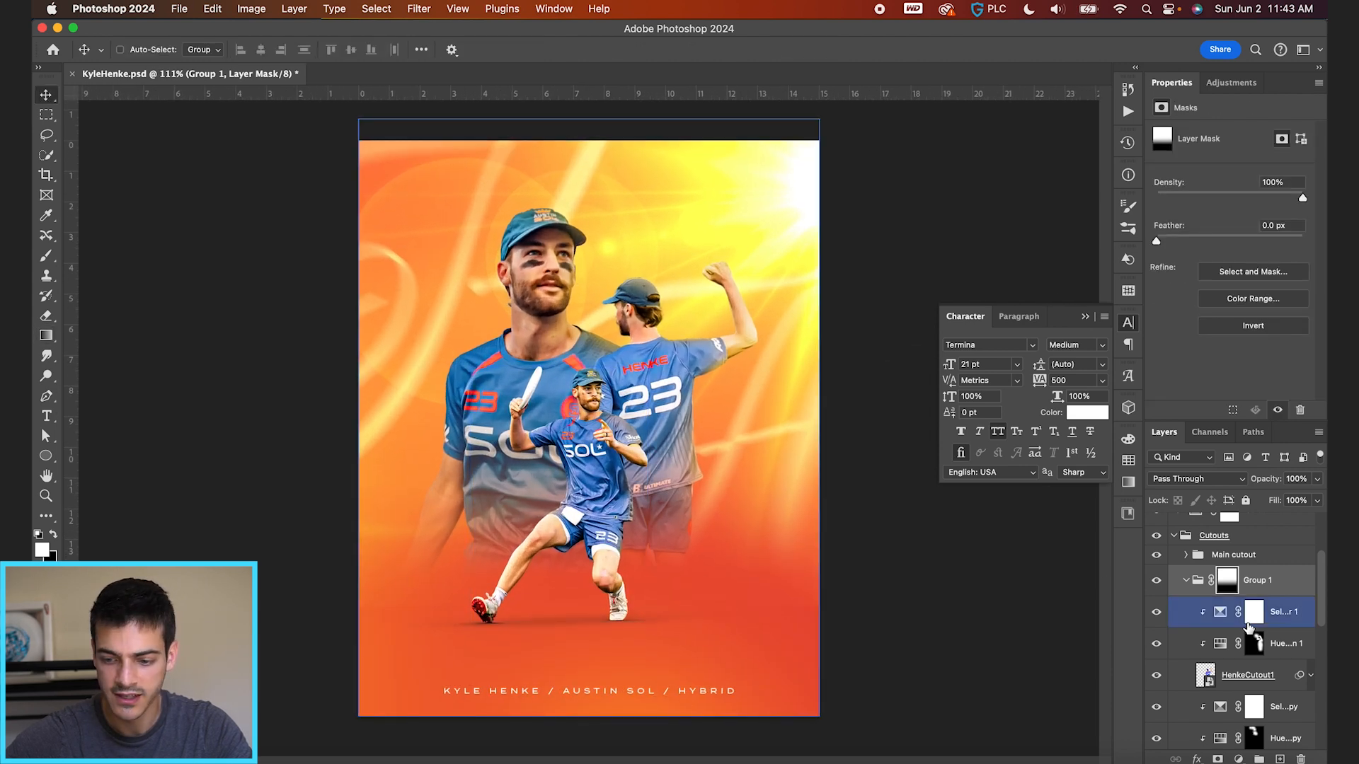
left_click(1188, 581)
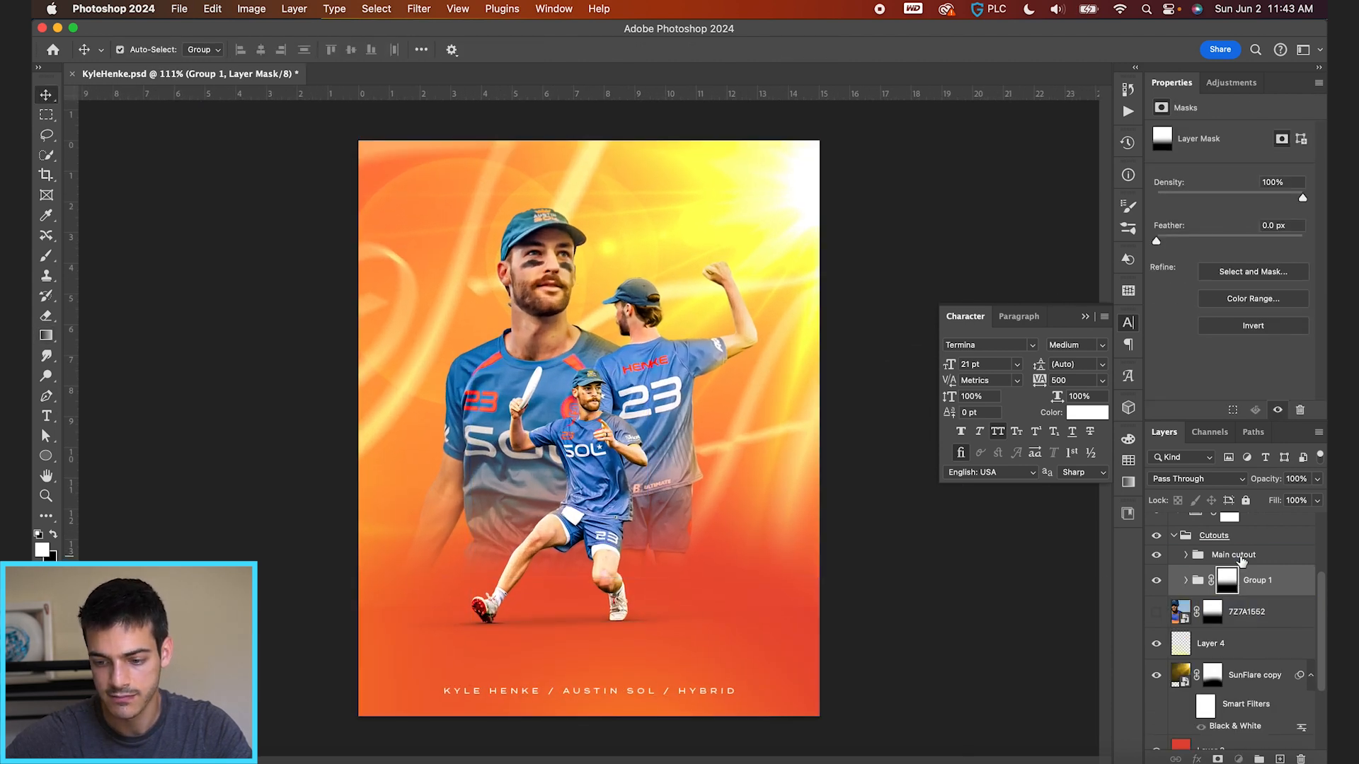
left_click(1242, 559, "super")
left_click_drag(797, 420, 796, 453)
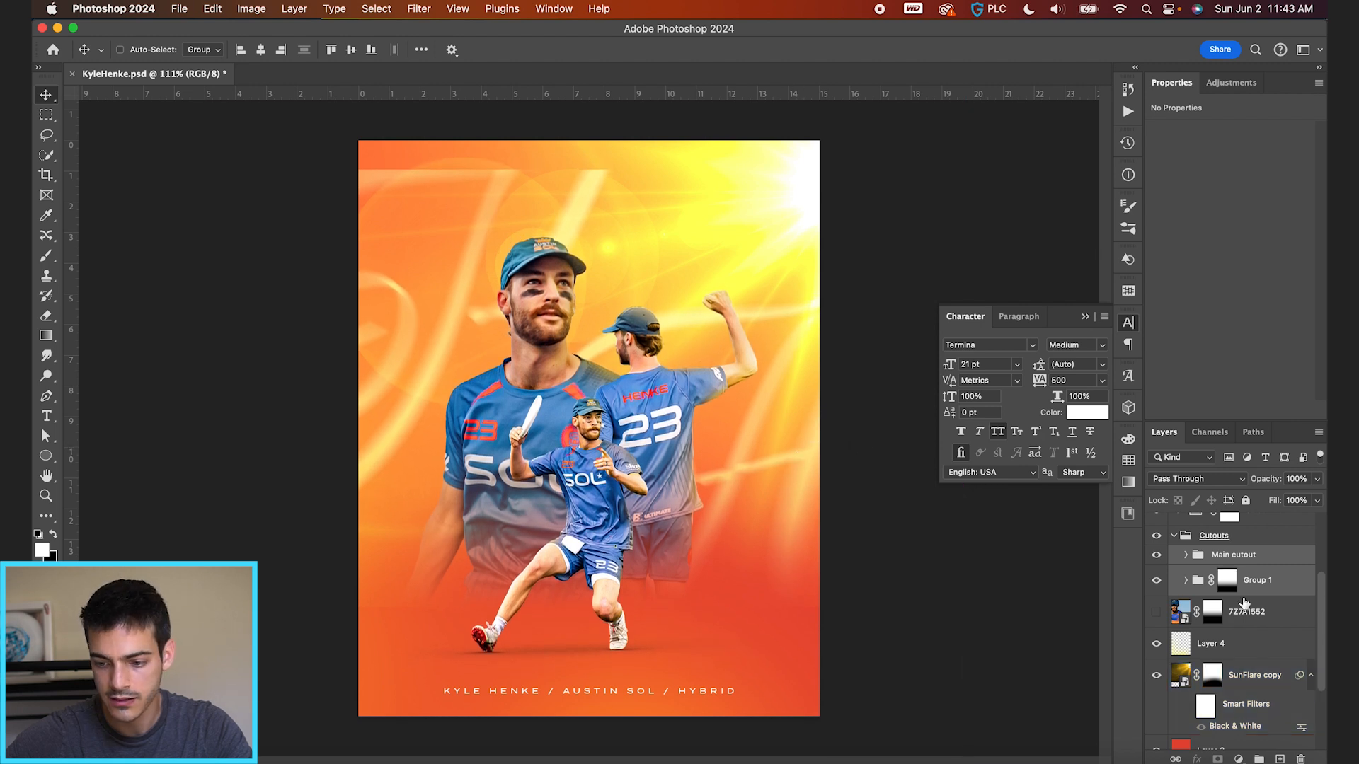
left_click(1227, 581)
key("b")
scroll(656, 110, "down", 2)
key("bracketright")
key("bracketright")
key("bracketright")
key("bracketright")
key("bracketright")
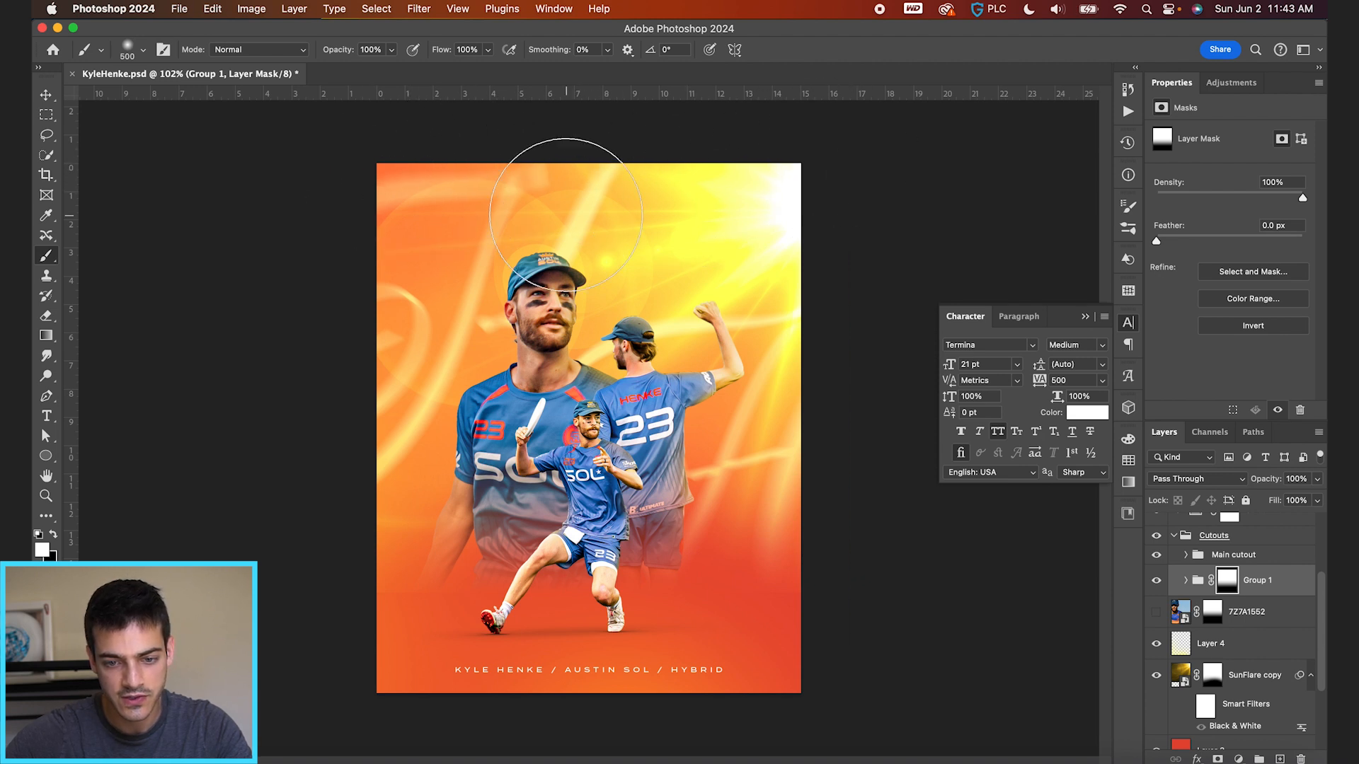
key("v")
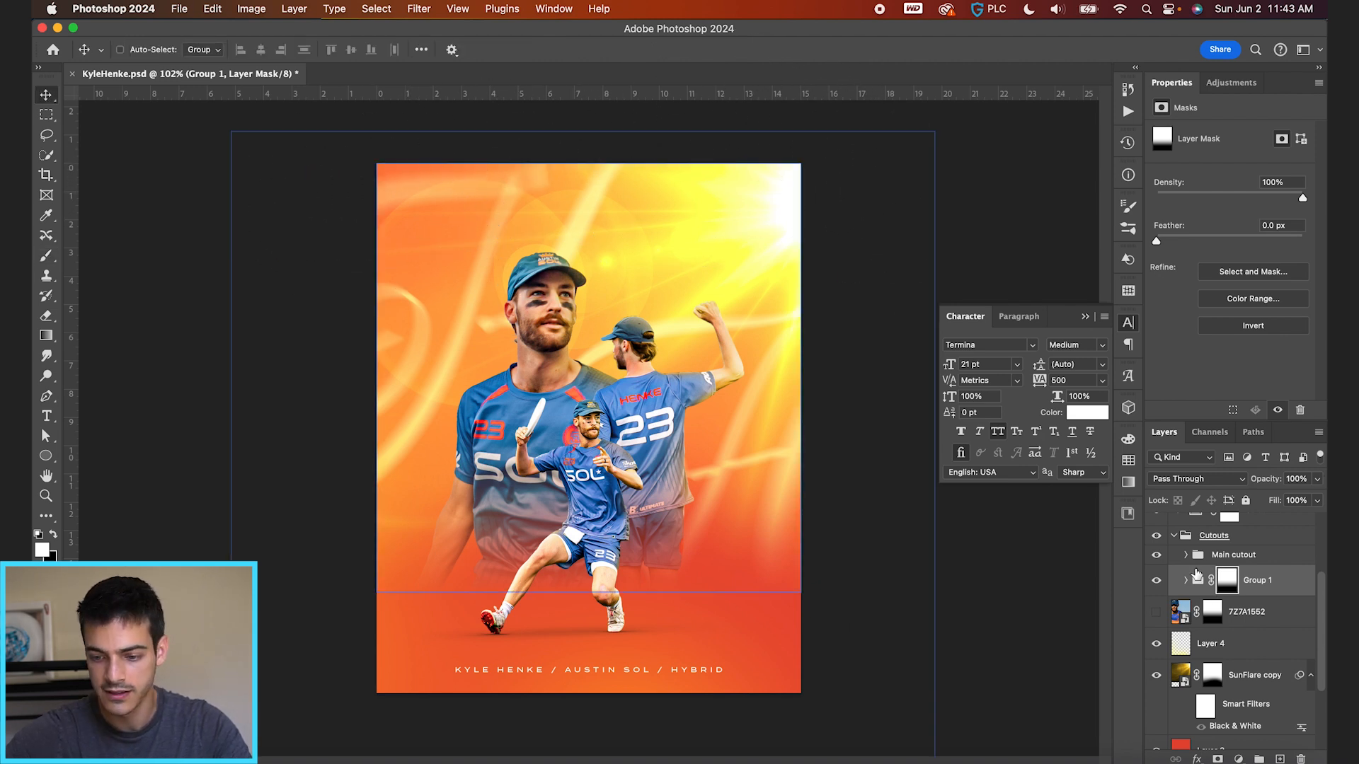
Collapse the Cutouts group and add a new empty layer directly above the player text line.
left_click(1174, 537)
scroll(1198, 564, "up", 4)
left_click(1192, 565)
key("super+alt+shift+n")
key("w")
key("super+a")
right_click(568, 408)
left_click(523, 453)
key("super+d")
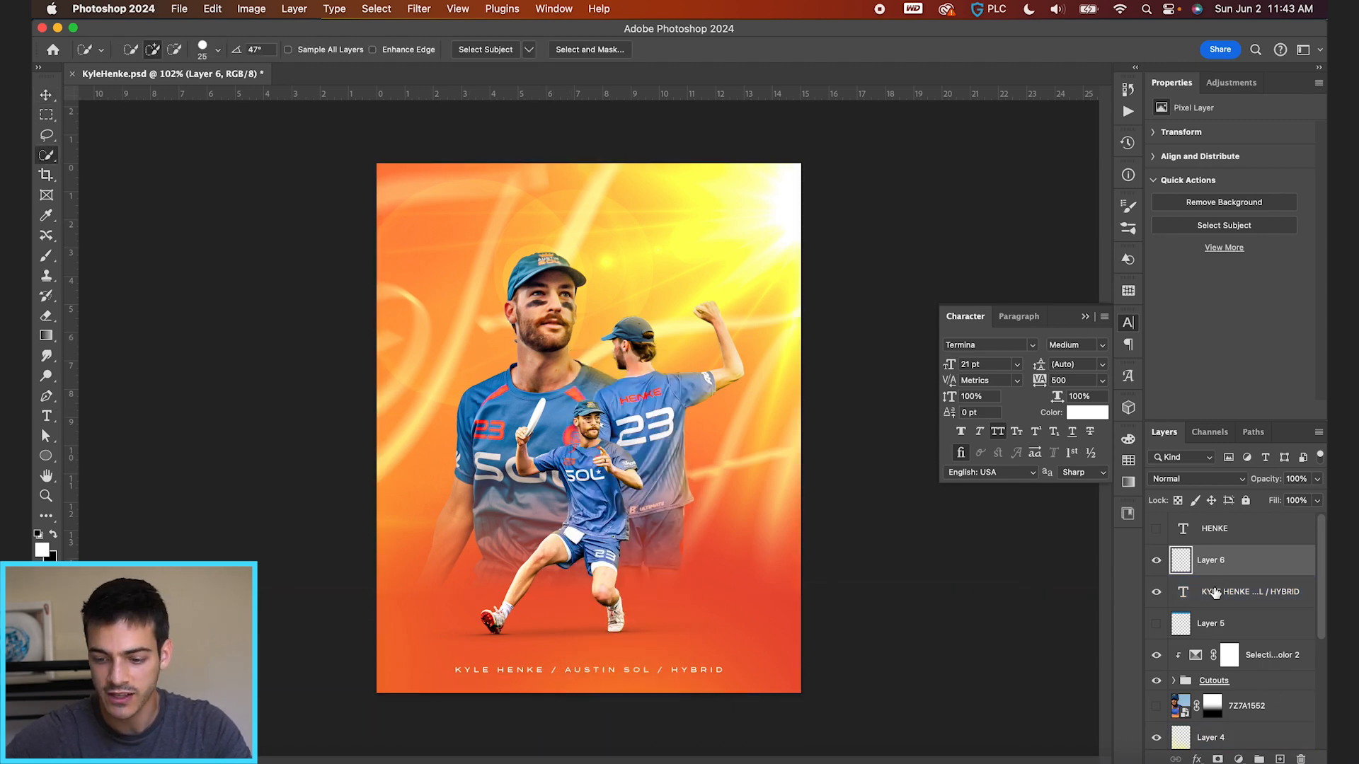
Nudge the player text line up using the grid as a guide, and save the document.
left_click(1215, 592)
key("super+apostrophe")
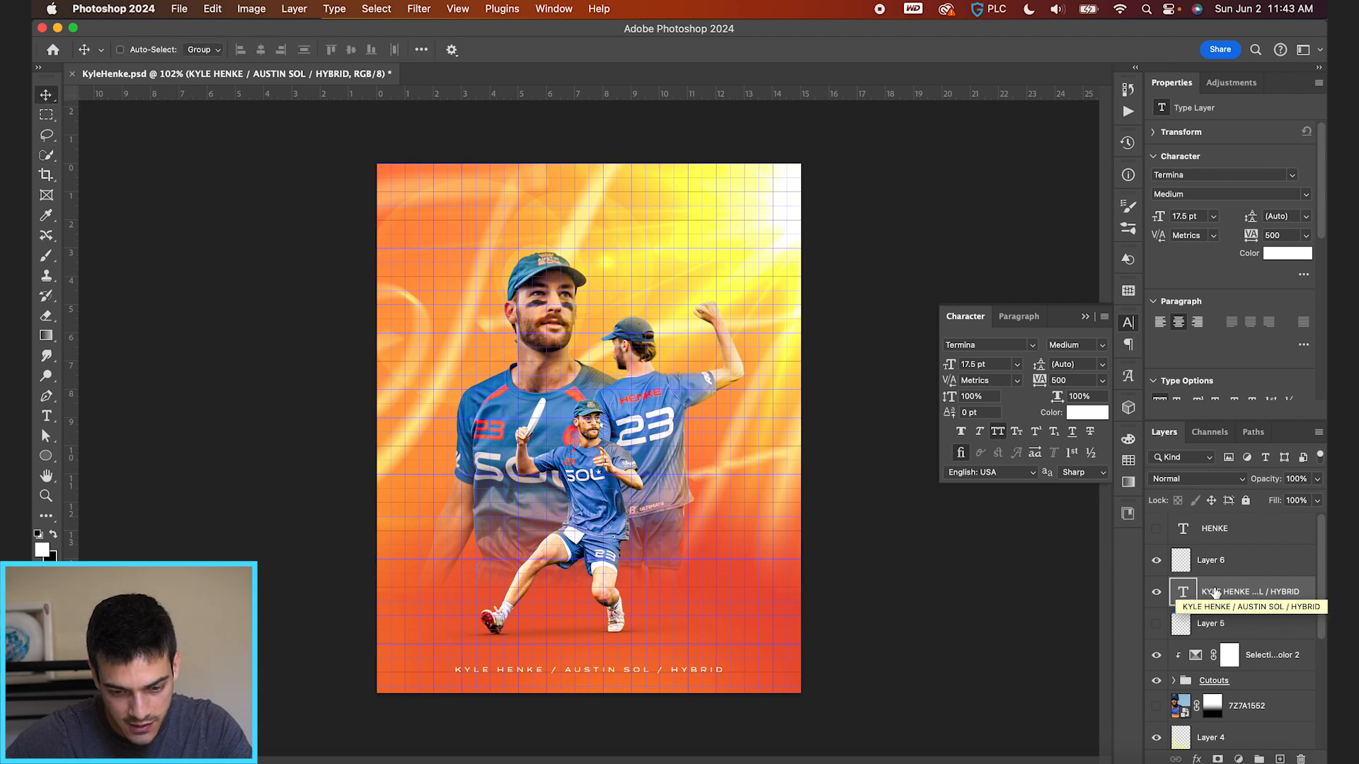
key("super+plus")
key("v")
scroll(711, 660, "down", 5)
key("shift+Up")
key("super+apostrophe")
key("super+0")
key("super+s")
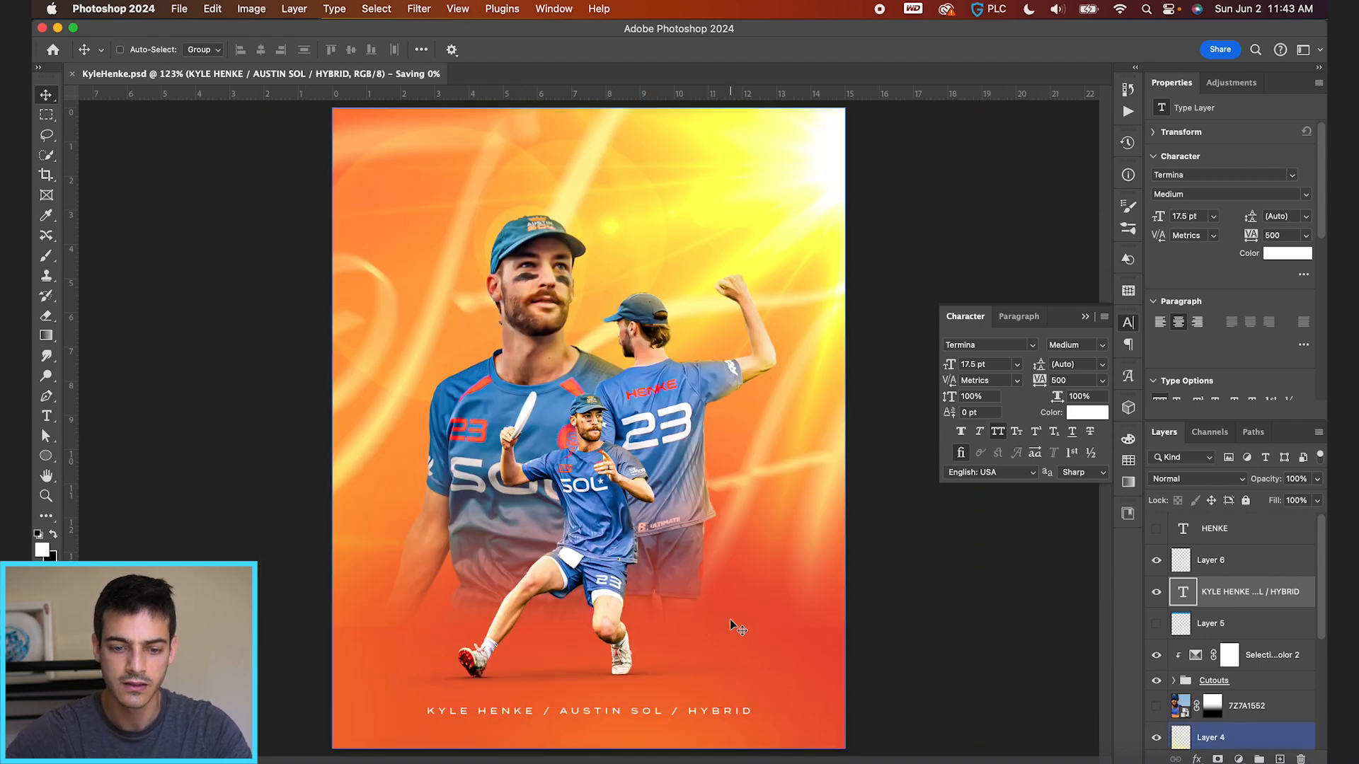
key("super+minus")
key("super+plus")
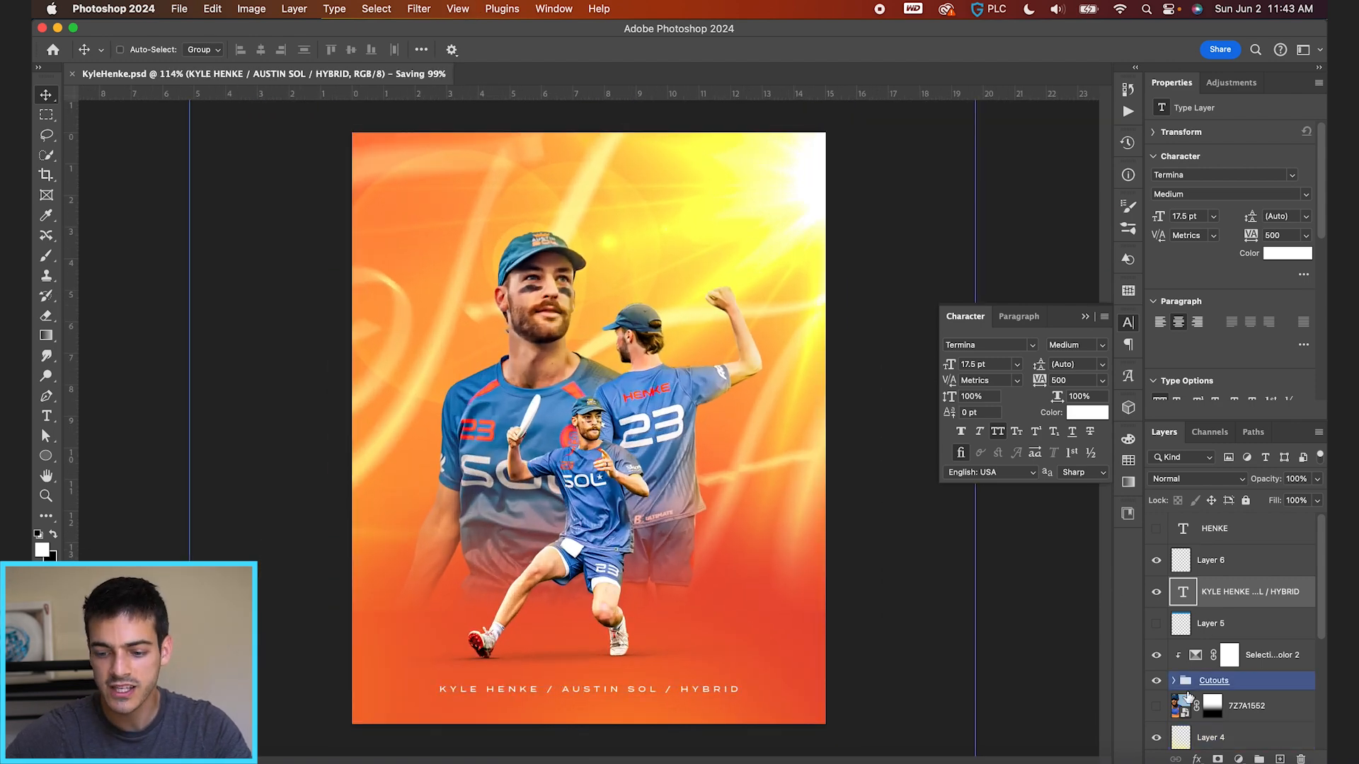
Select the 7Z7A1552 layer, switch to Finder and preview the images in the Full Photos folder as background candidates.
left_click(1182, 711)
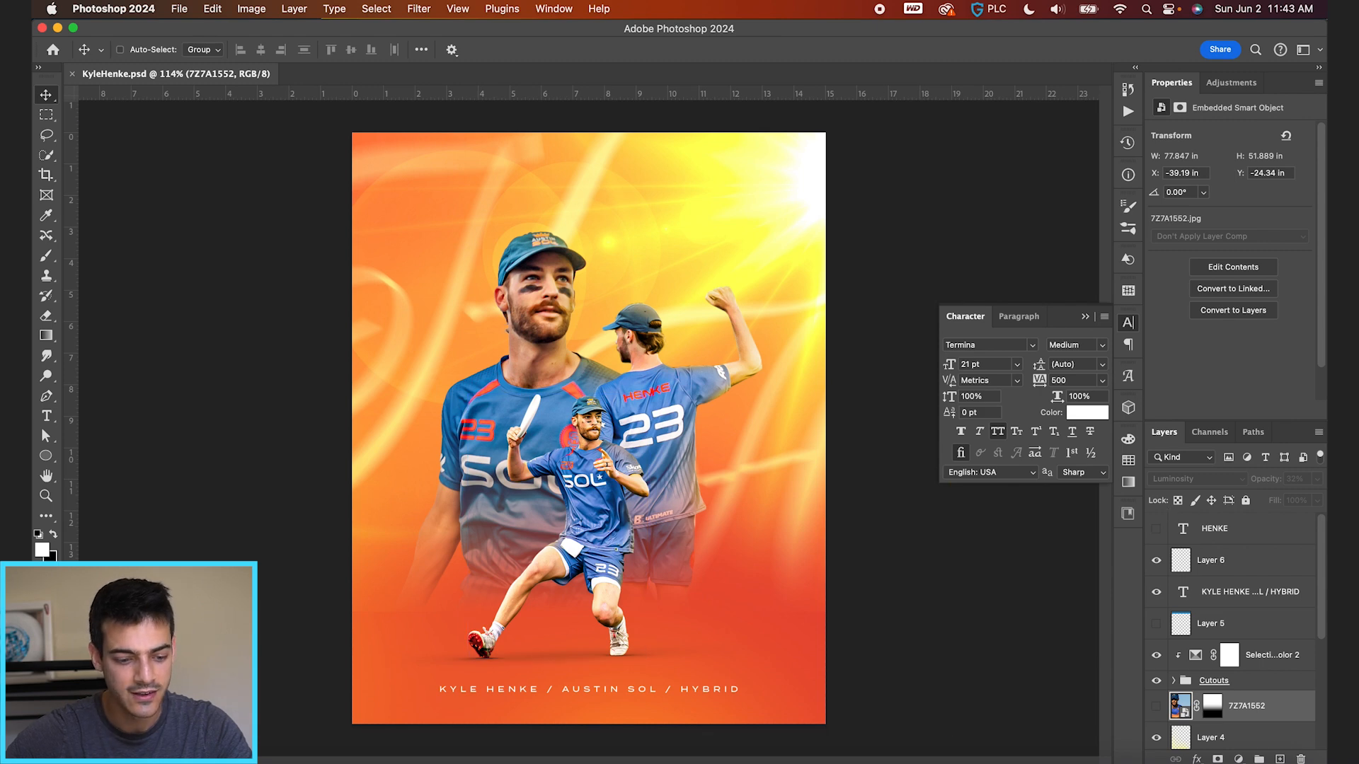
key("super+Tab")
left_click(240, 231)
key("Right")
key("Down")
key("Down")
key("space")
key("Up")
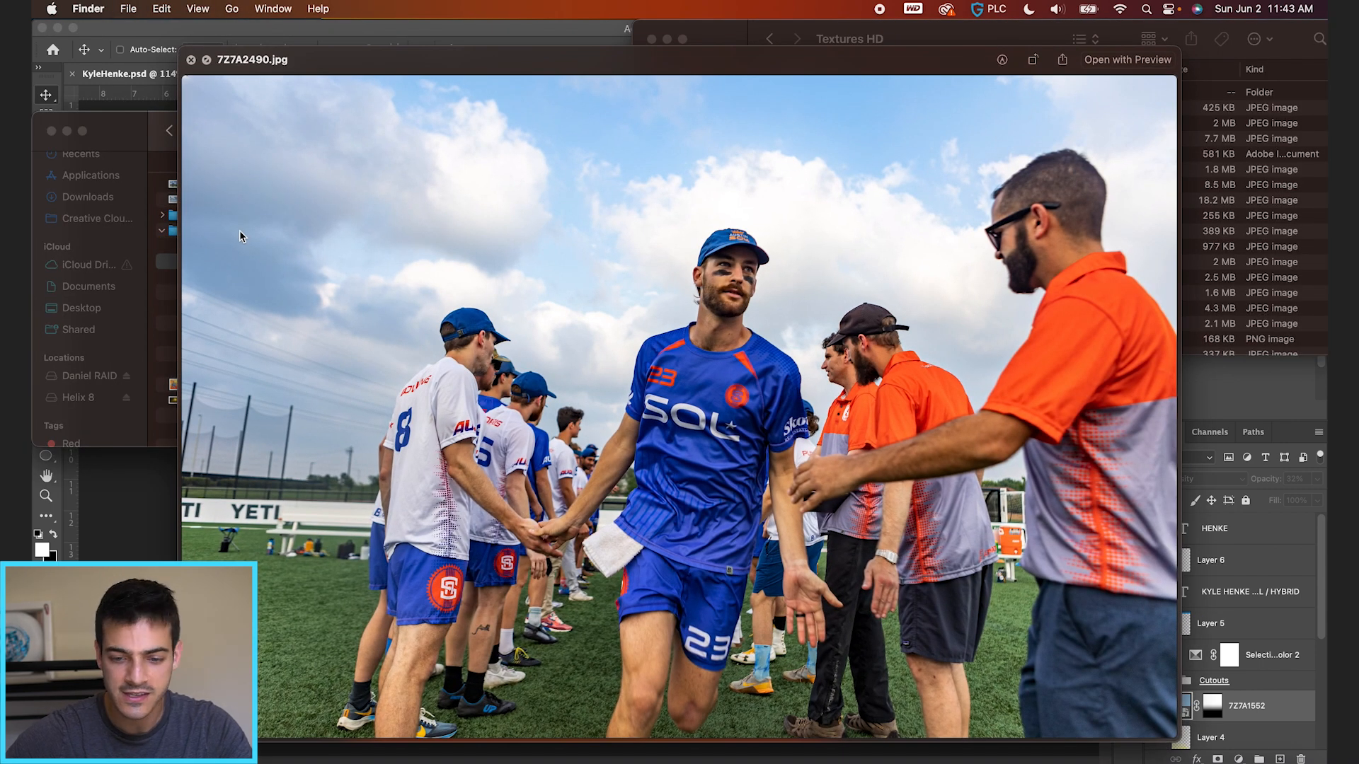
key("space")
left_click(230, 309)
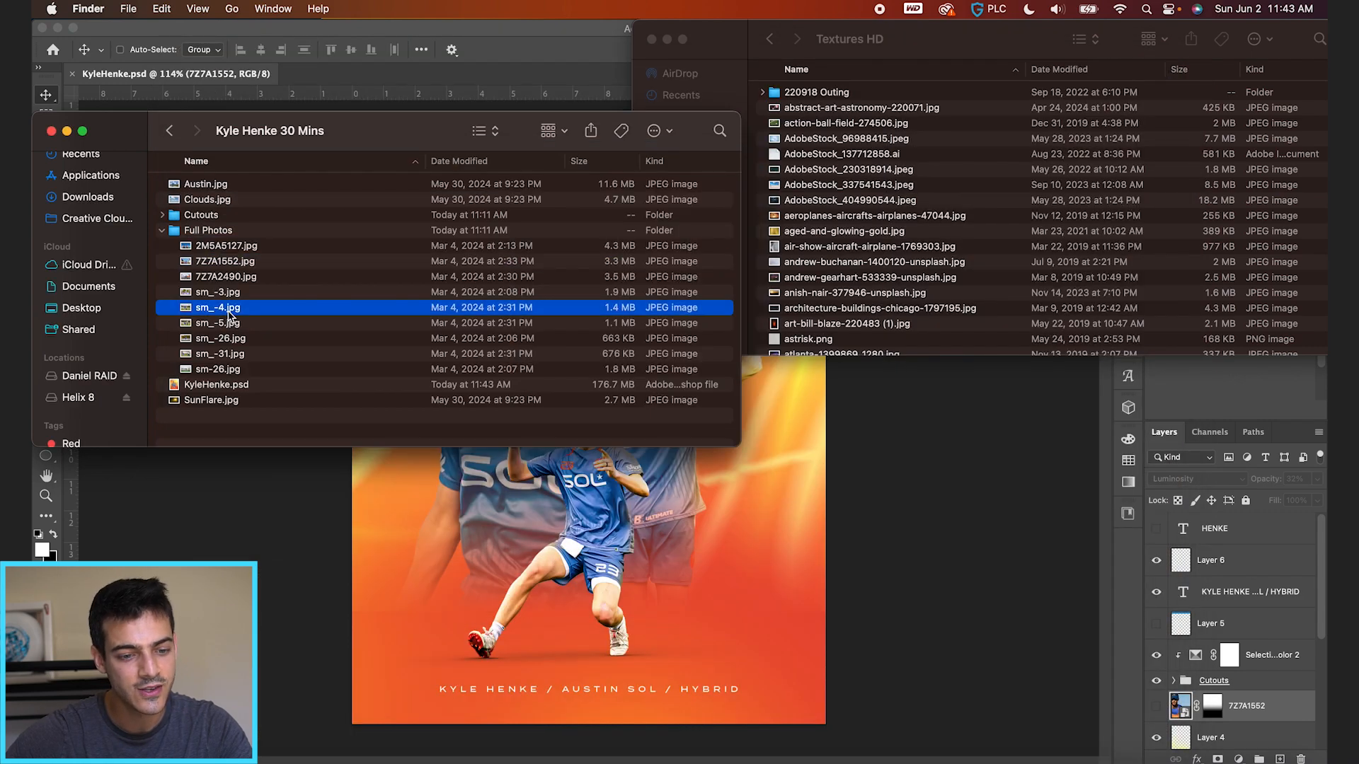
key("space")
key("Down")
key("Down")
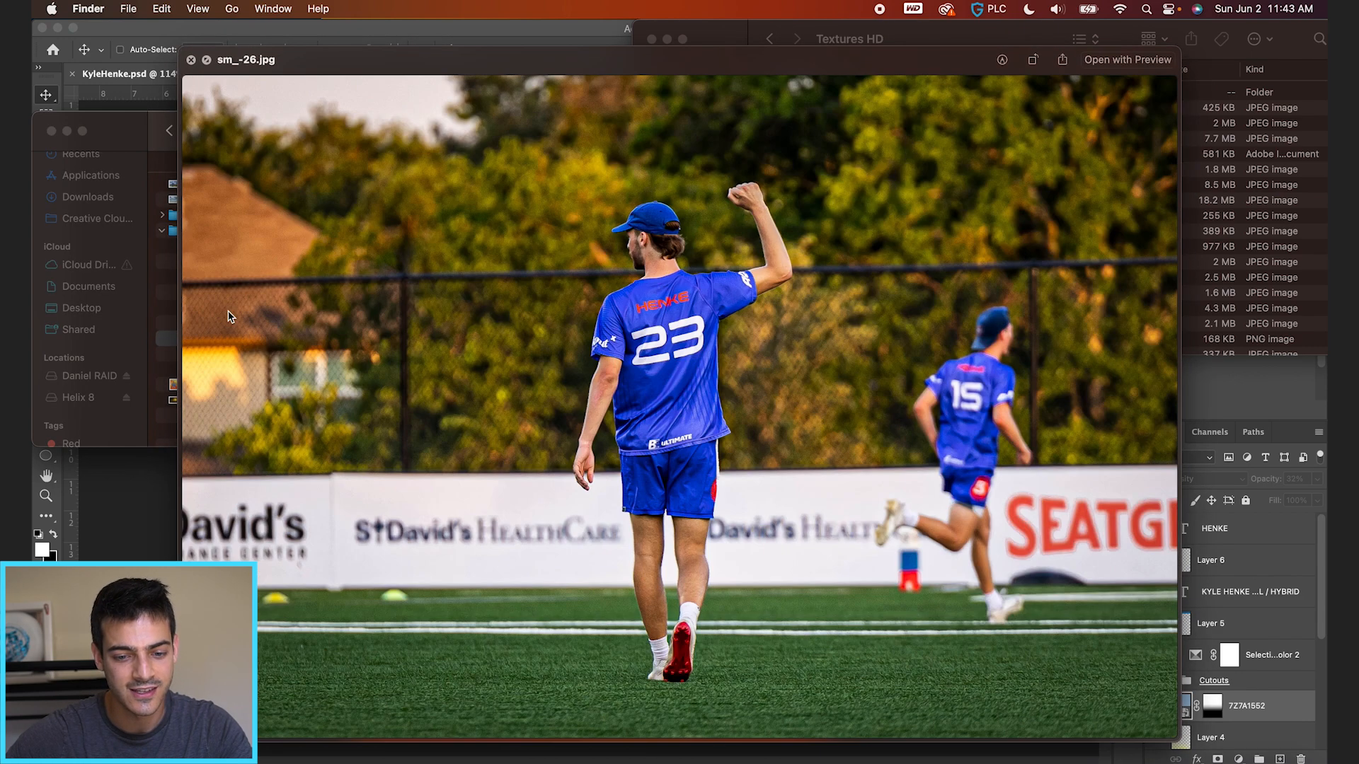
key("Down")
key("Down")
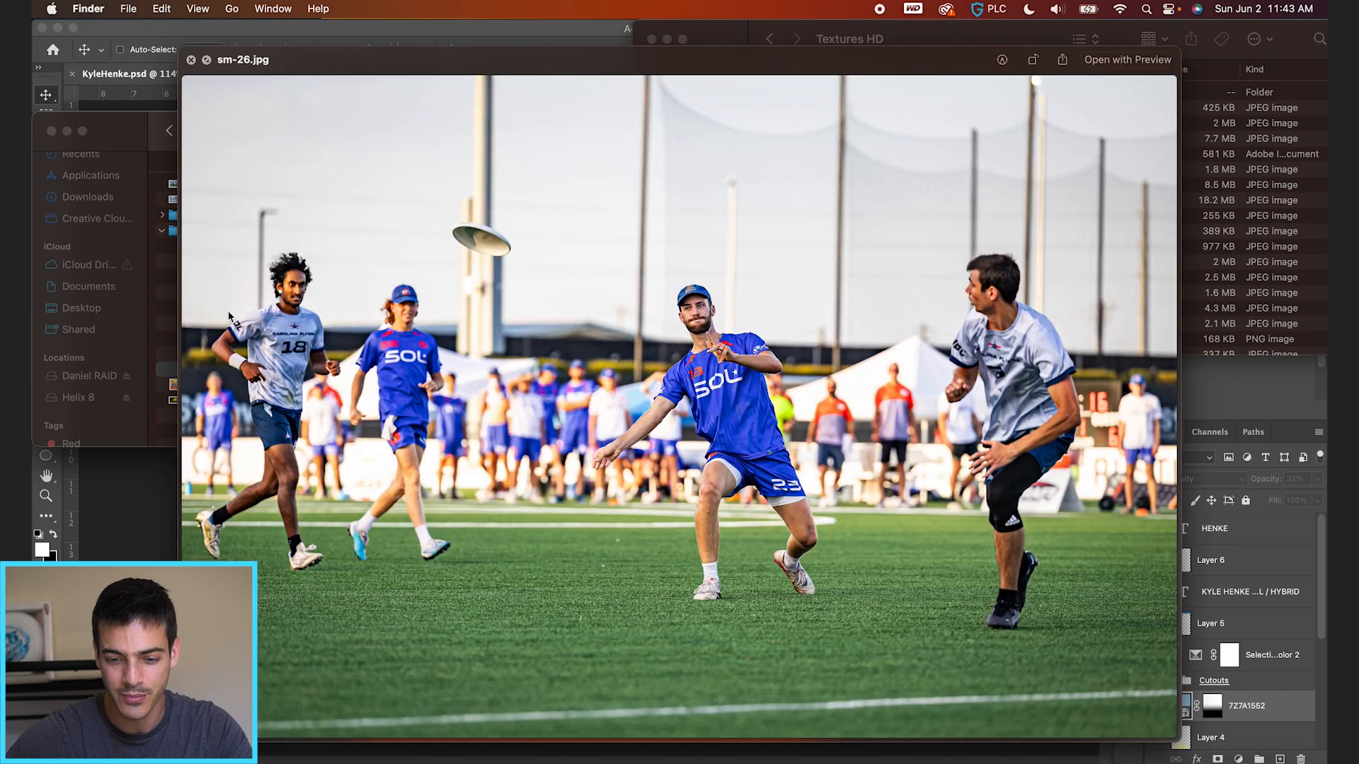
key("space")
Preview sm_-3.jpg and place it into the Photoshop poster directly above the 7Z7A1552 layer.
left_click(241, 291)
key("space")
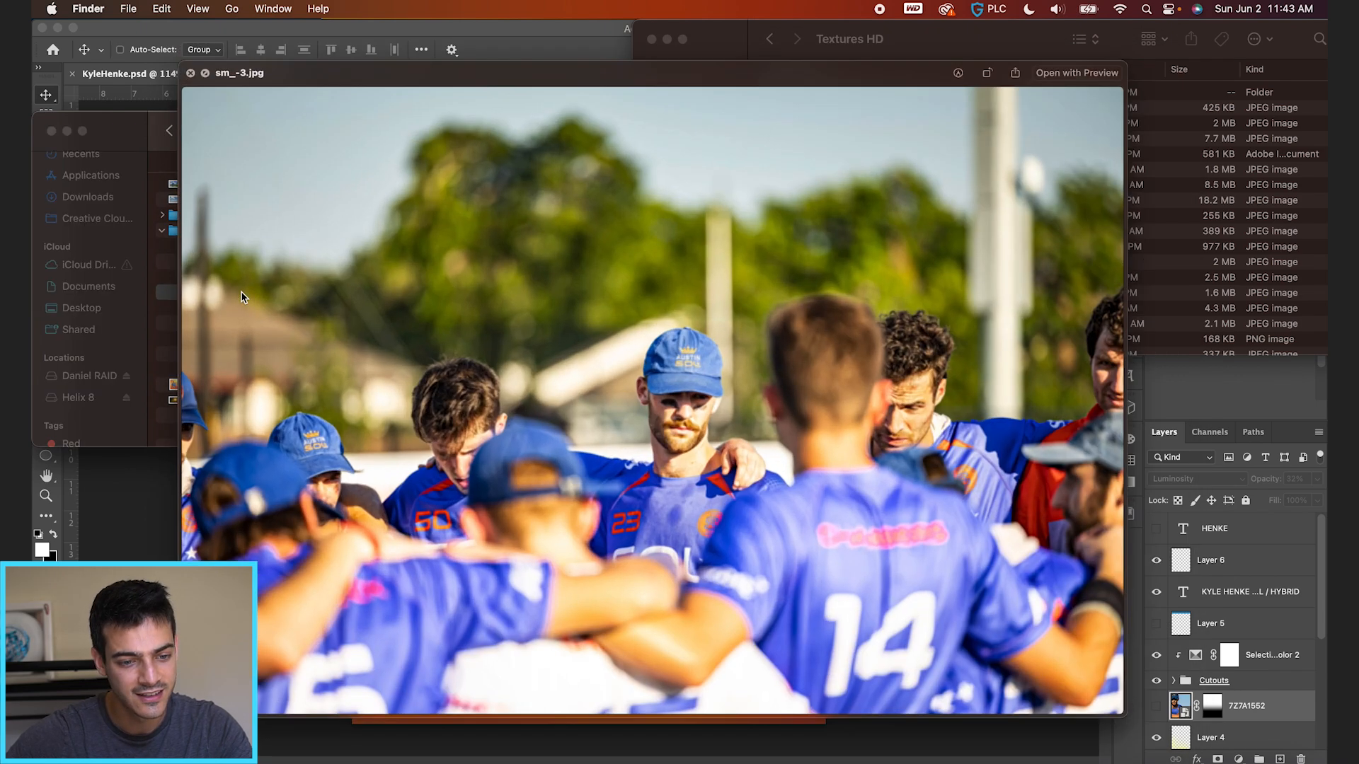
key("space")
key("super+Tab")
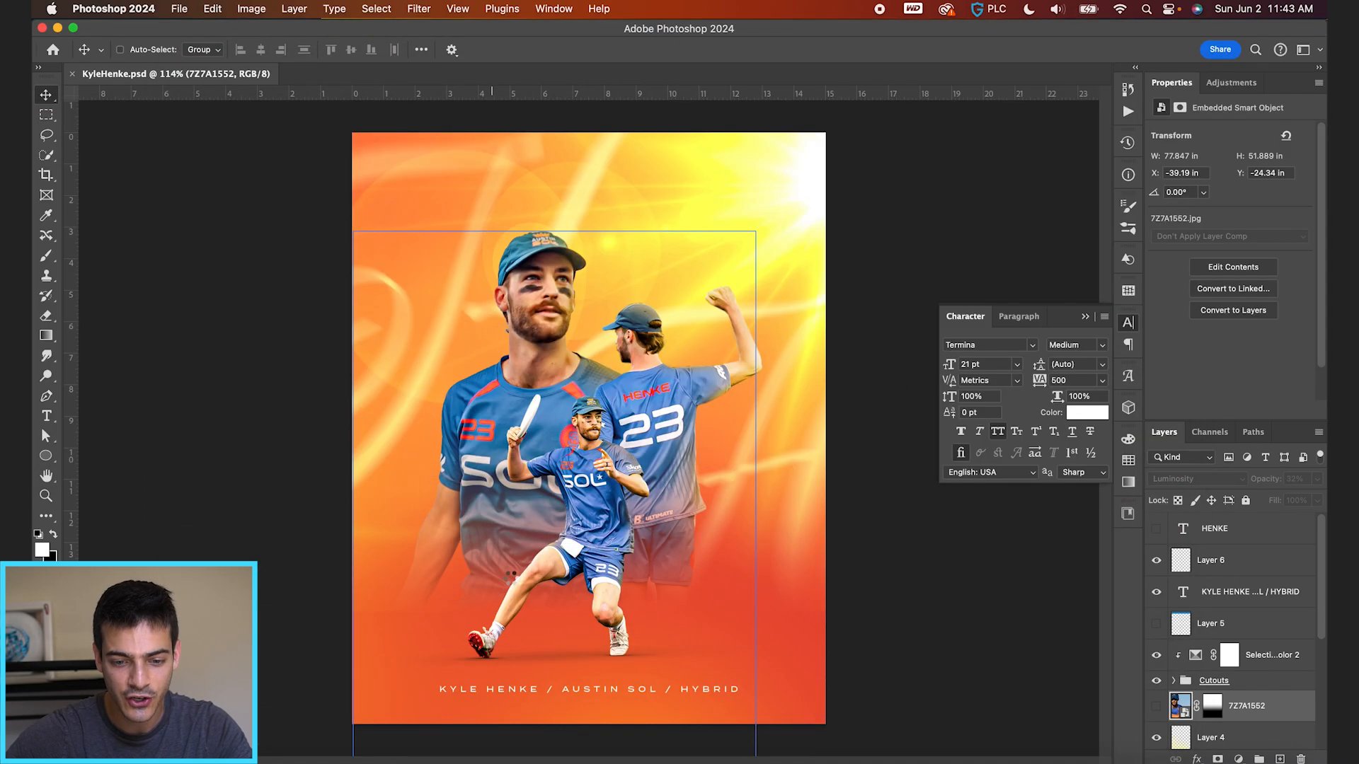
left_click_drag(826, 270, 1326, 3)
key("super+0")
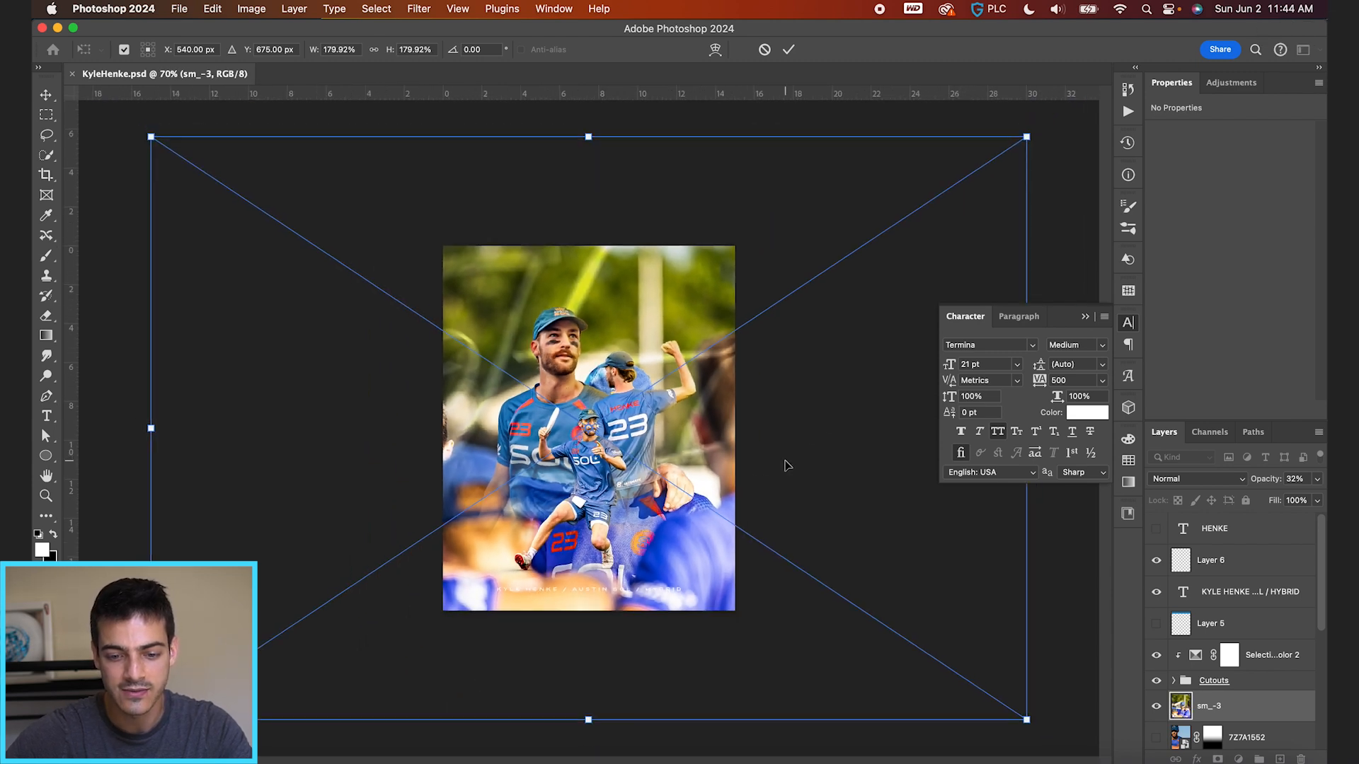
Enlarge the sm_-3 photo to about 62.2 × 41.4 in and position its capped player's face behind the cutouts near the poster's top.
left_click_drag(1027, 138, 1150, 75)
left_click_drag(844, 541, 822, 422)
scroll(822, 421, "down", 2)
left_click_drag(94, 643, 43, 677)
key("Return")
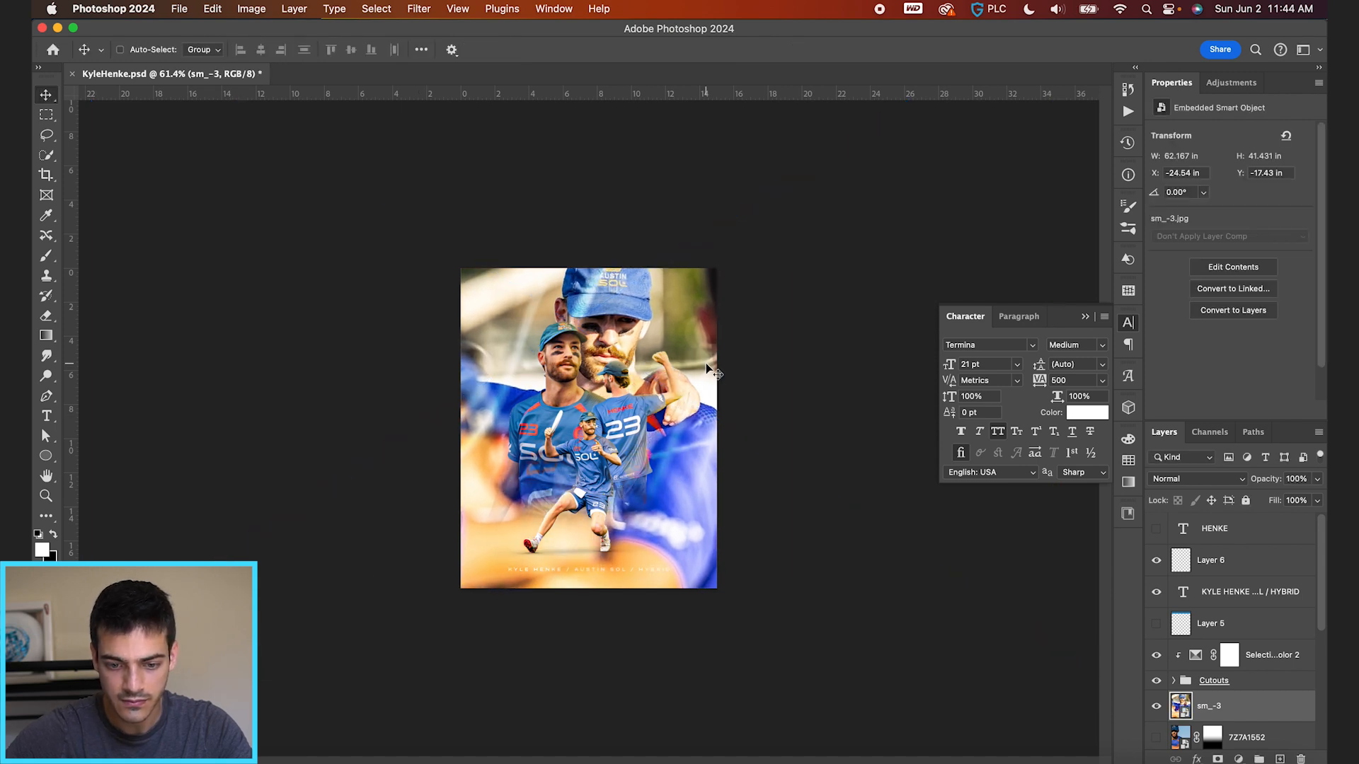
Place the sm_-3 layer below 7Z7A1552, blend it as Luminosity at 15% opacity, and shift the photo slightly to the right.
scroll(706, 363, "up", 3)
left_click_drag(1176, 714, 1227, 690)
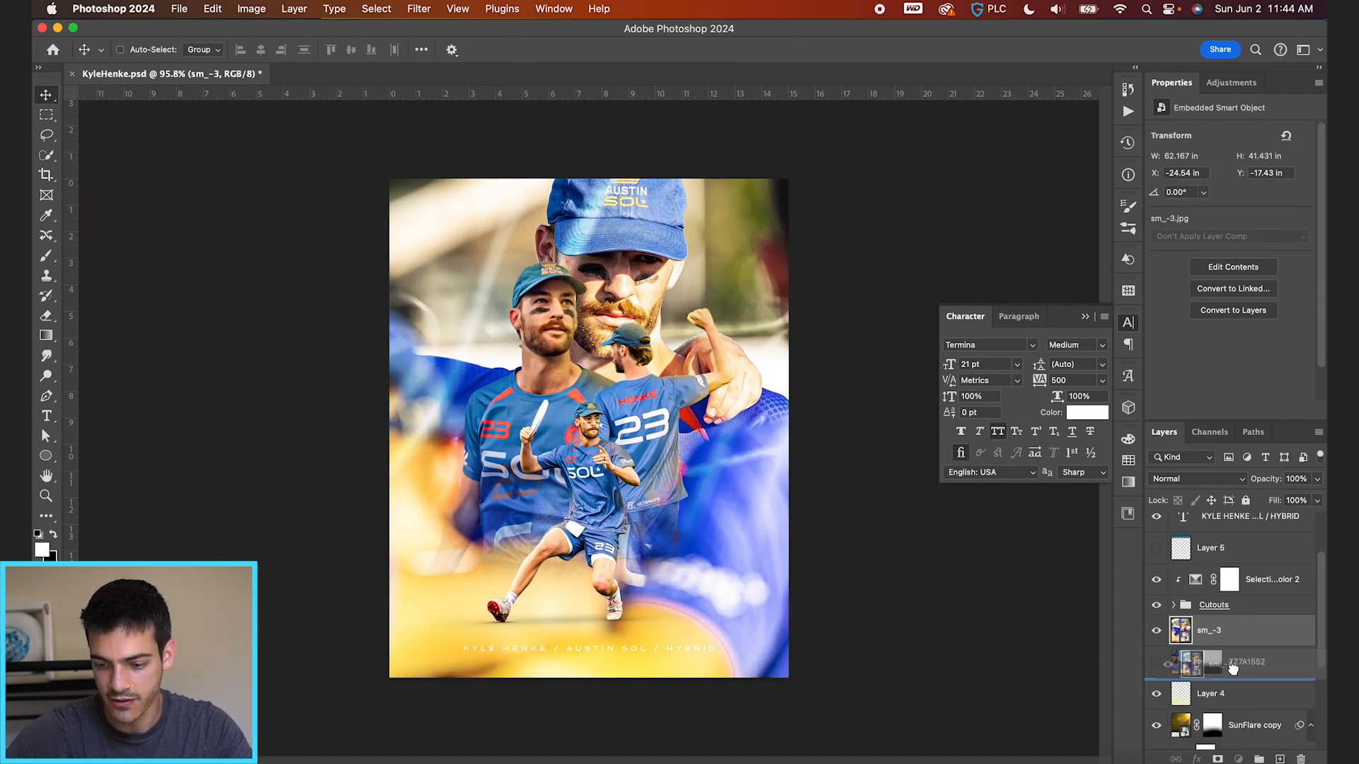
left_click(1203, 479)
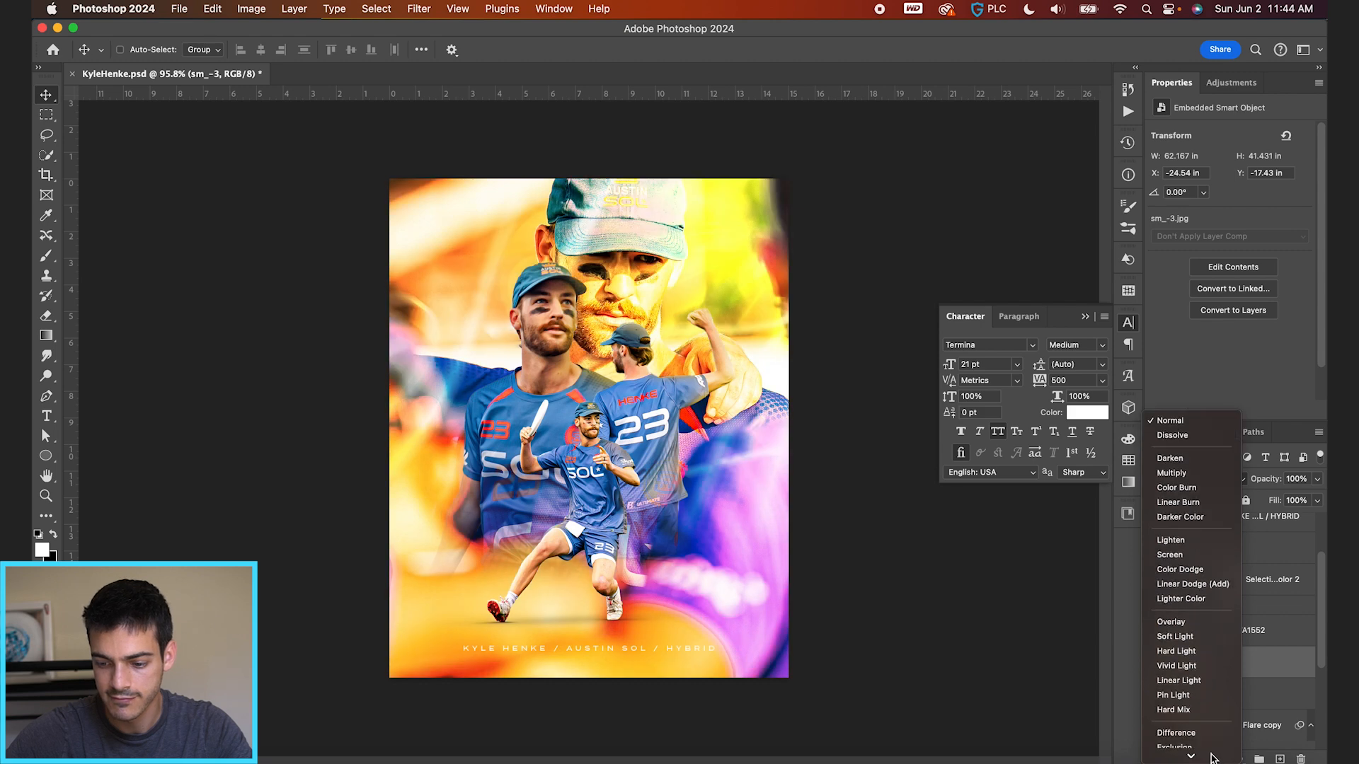
left_click(1182, 741)
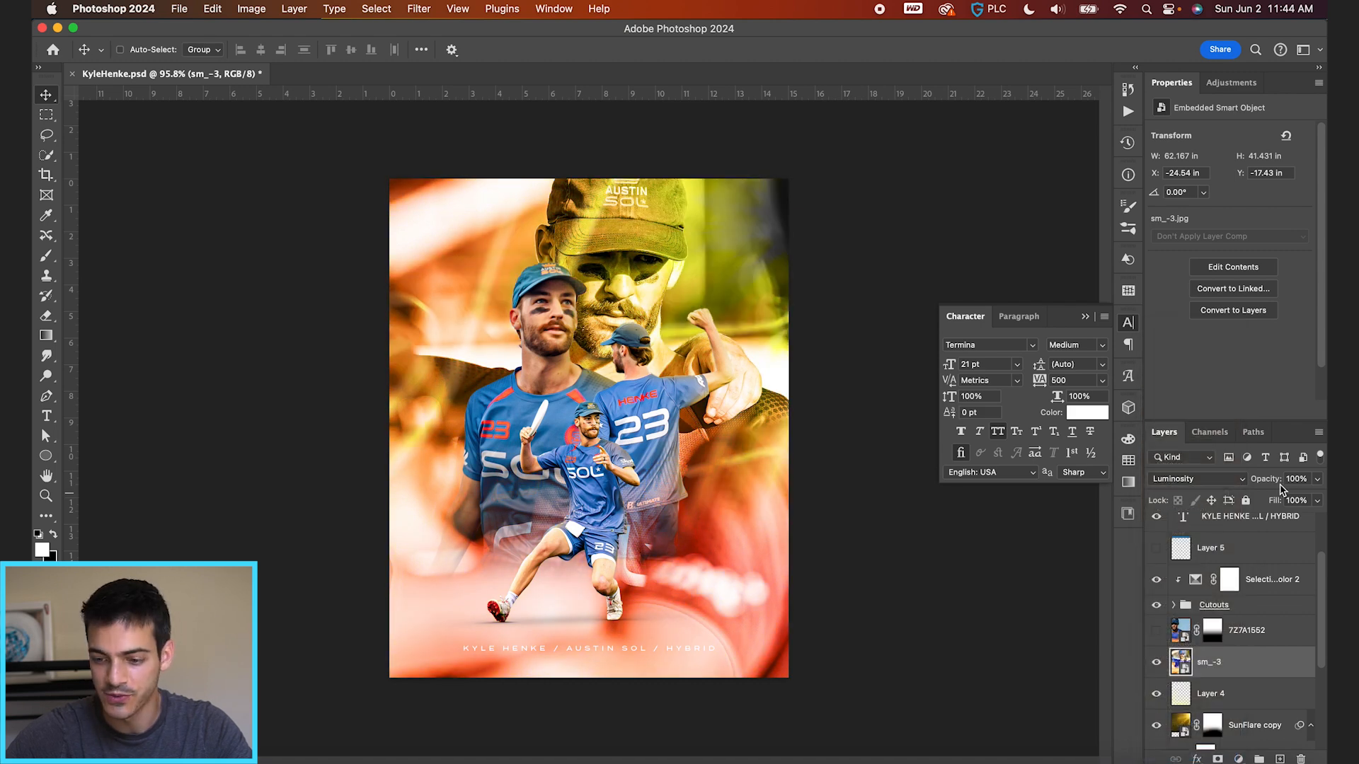
left_click_drag(1189, 481, 1201, 482)
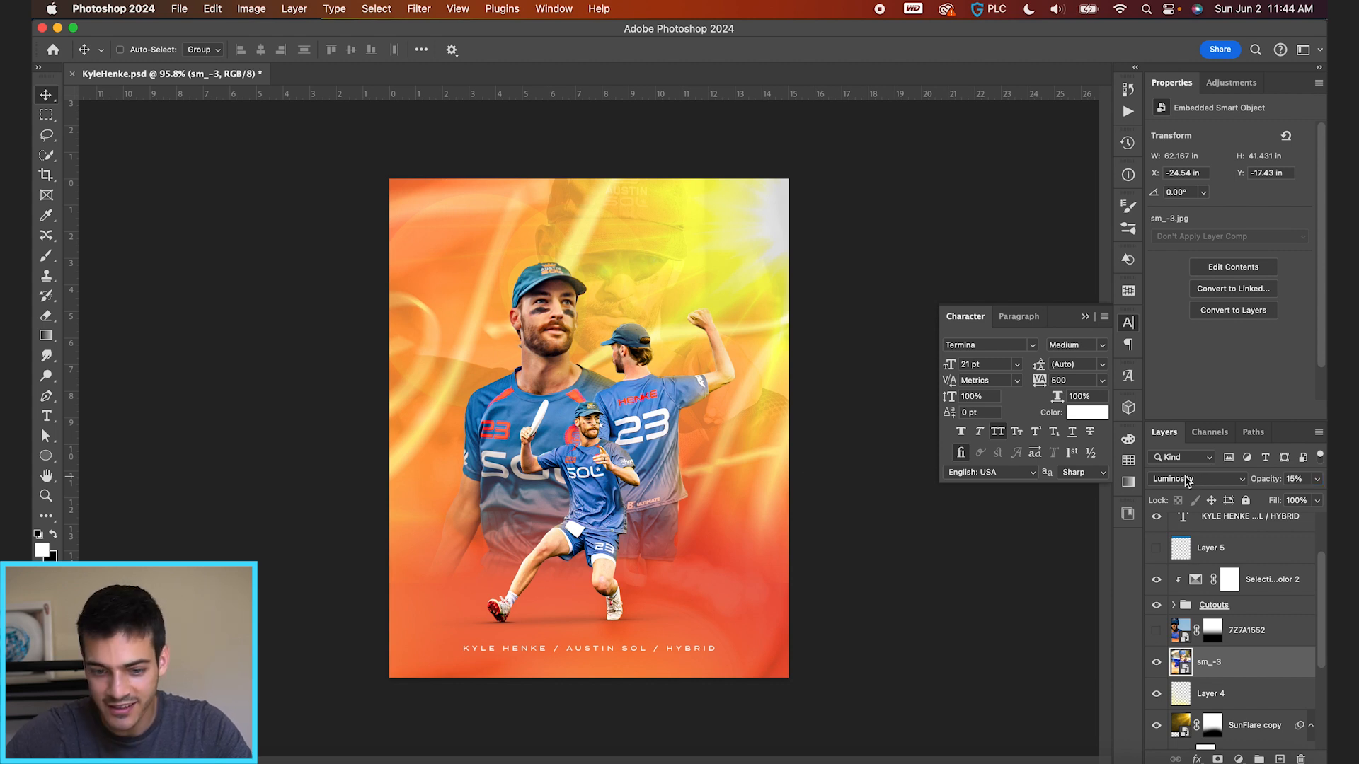
scroll(698, 486, "up", 2)
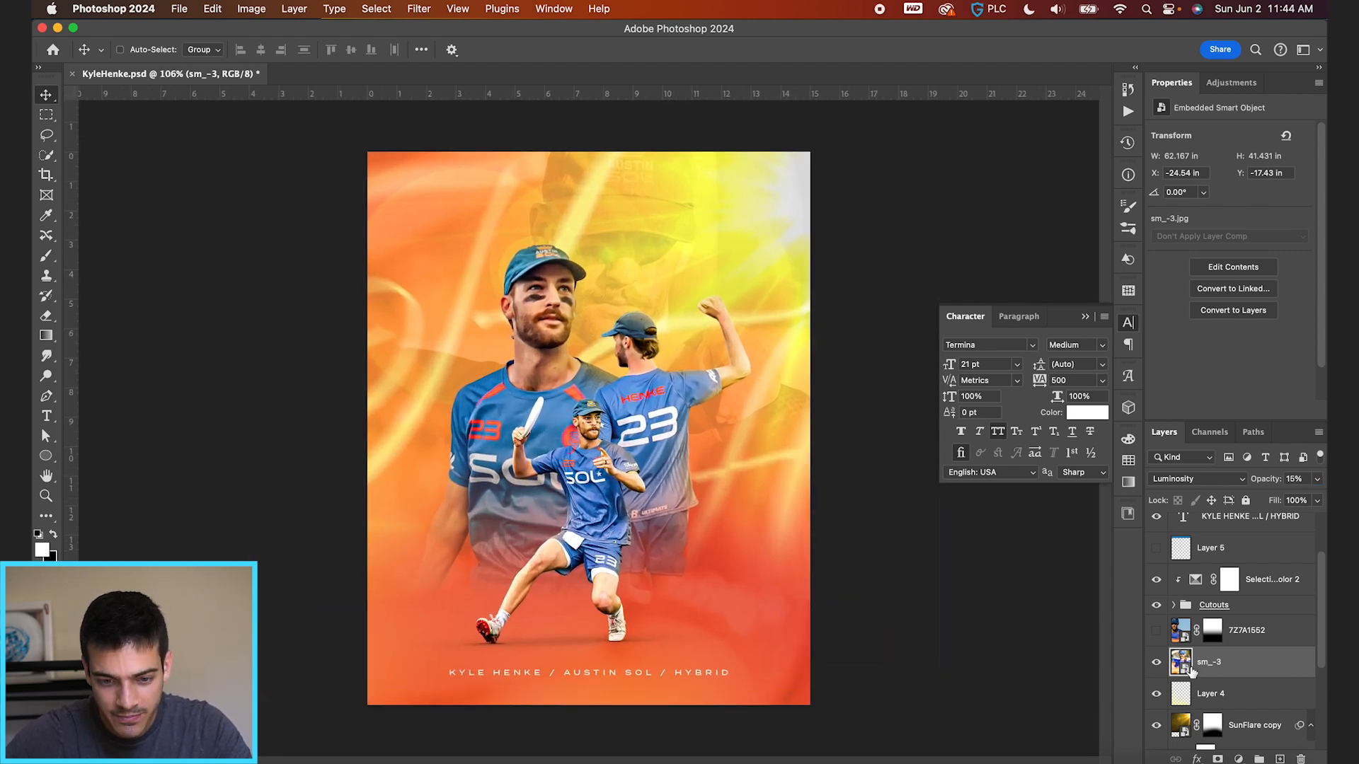
left_click_drag(786, 461, 801, 464)
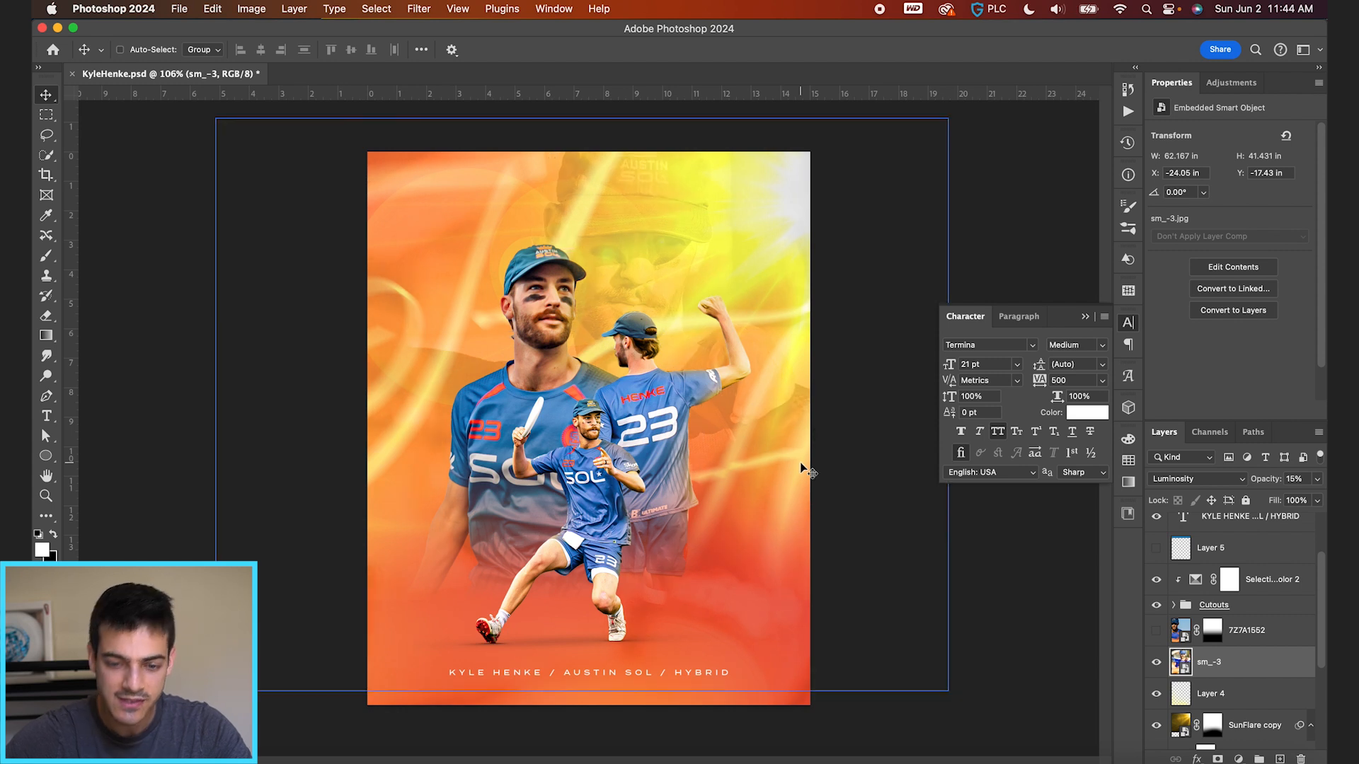
Hide the sm_-3 photo, try the 7Z7A1552 photo at other positions behind the cutouts, and hide it too.
left_click(1156, 665)
left_click(1157, 630)
left_click(1168, 632)
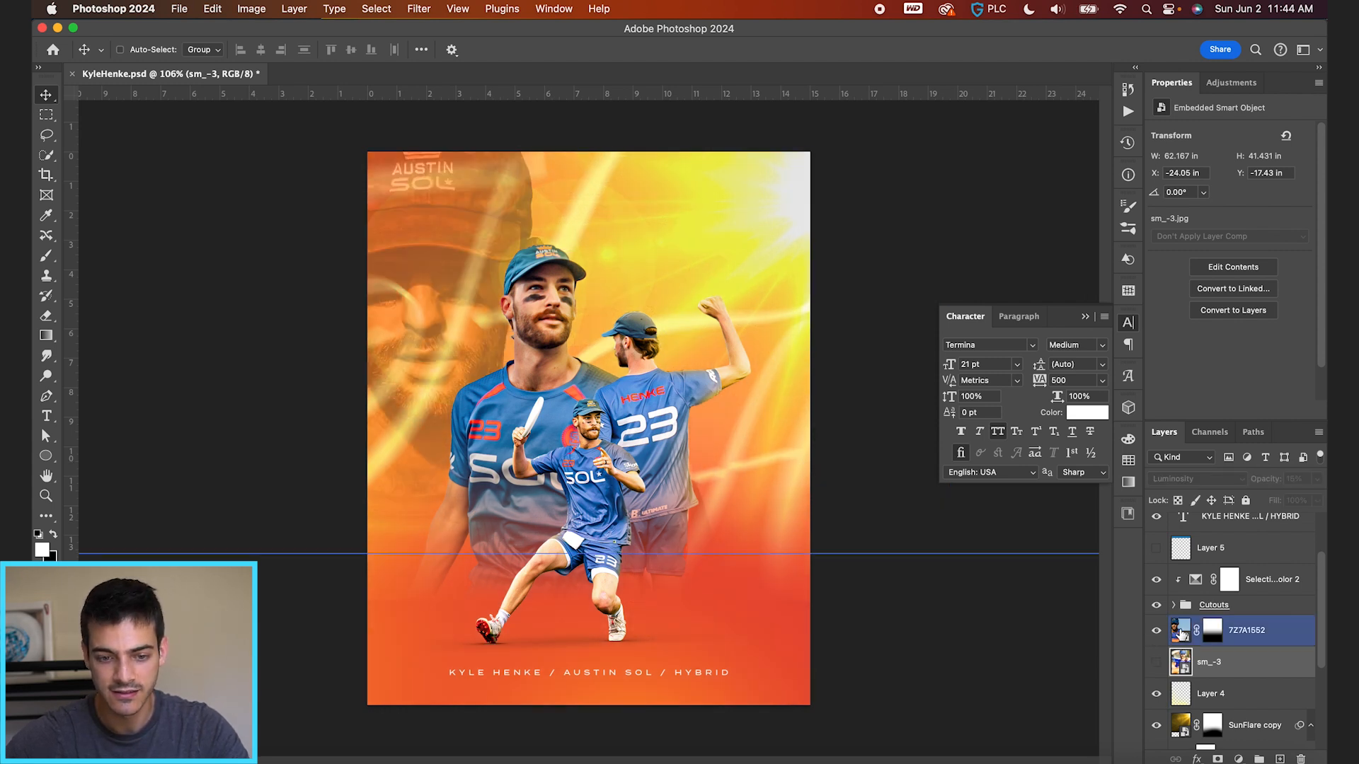
left_click_drag(571, 470, 775, 468)
left_click_drag(775, 527, 772, 631)
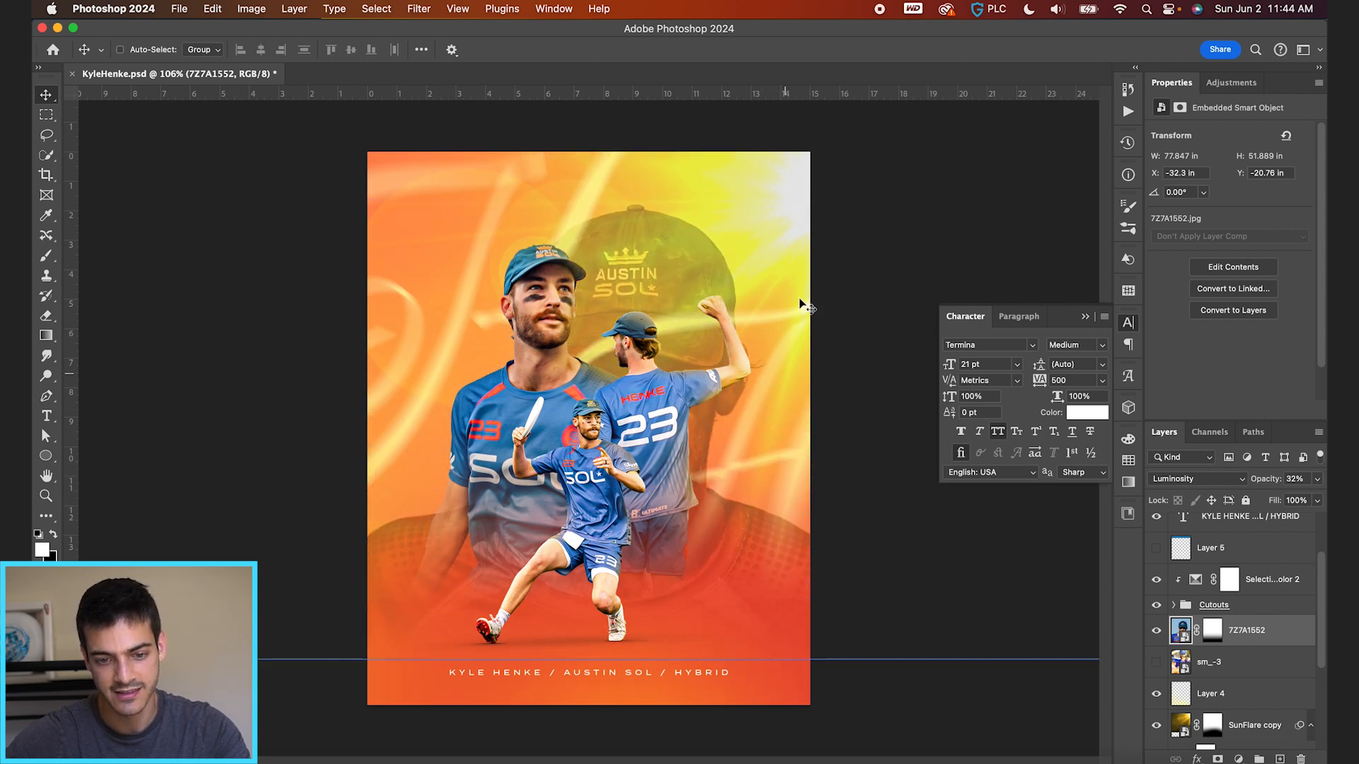
left_click_drag(764, 442, 855, 306)
left_click(1156, 631)
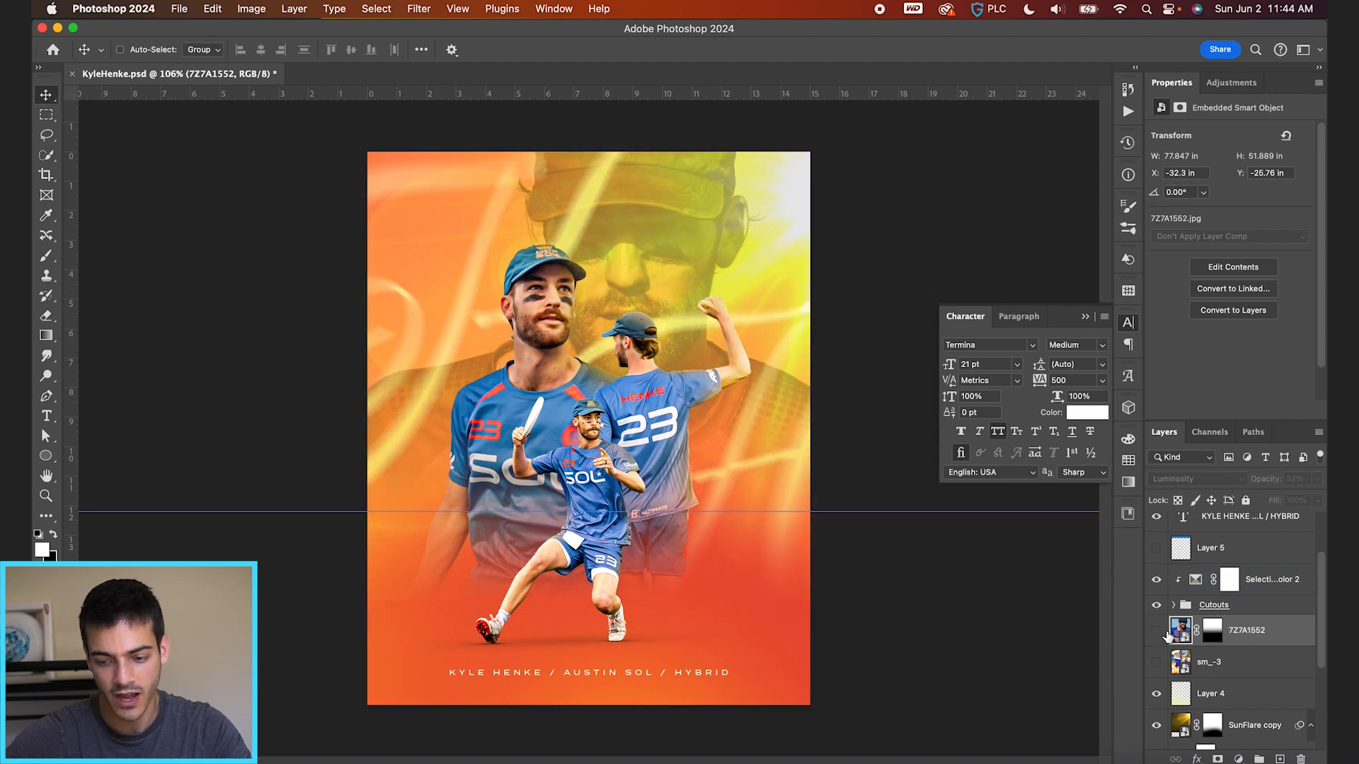
scroll(828, 484, "down", 2)
scroll(829, 489, "up", 2)
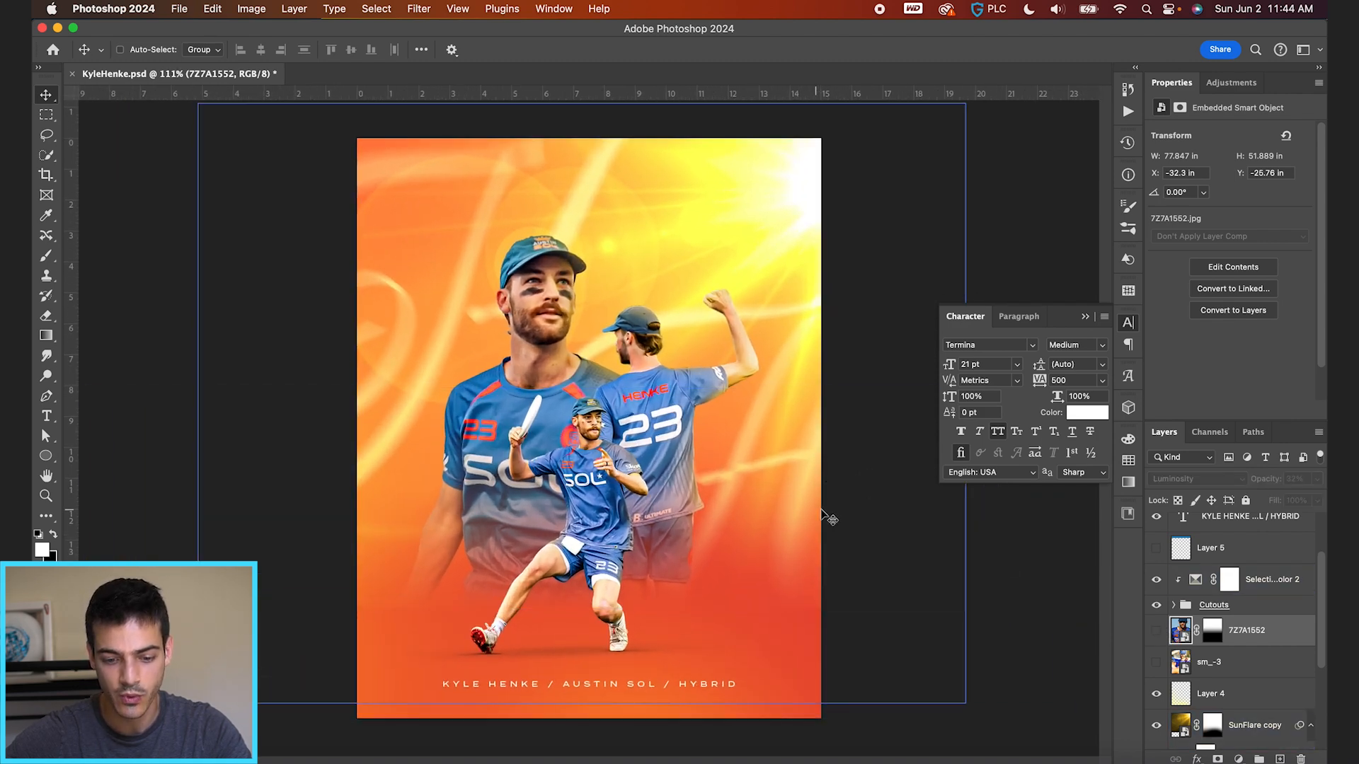
Move the Cutouts group slightly straight up on the poster.
left_click(1232, 579)
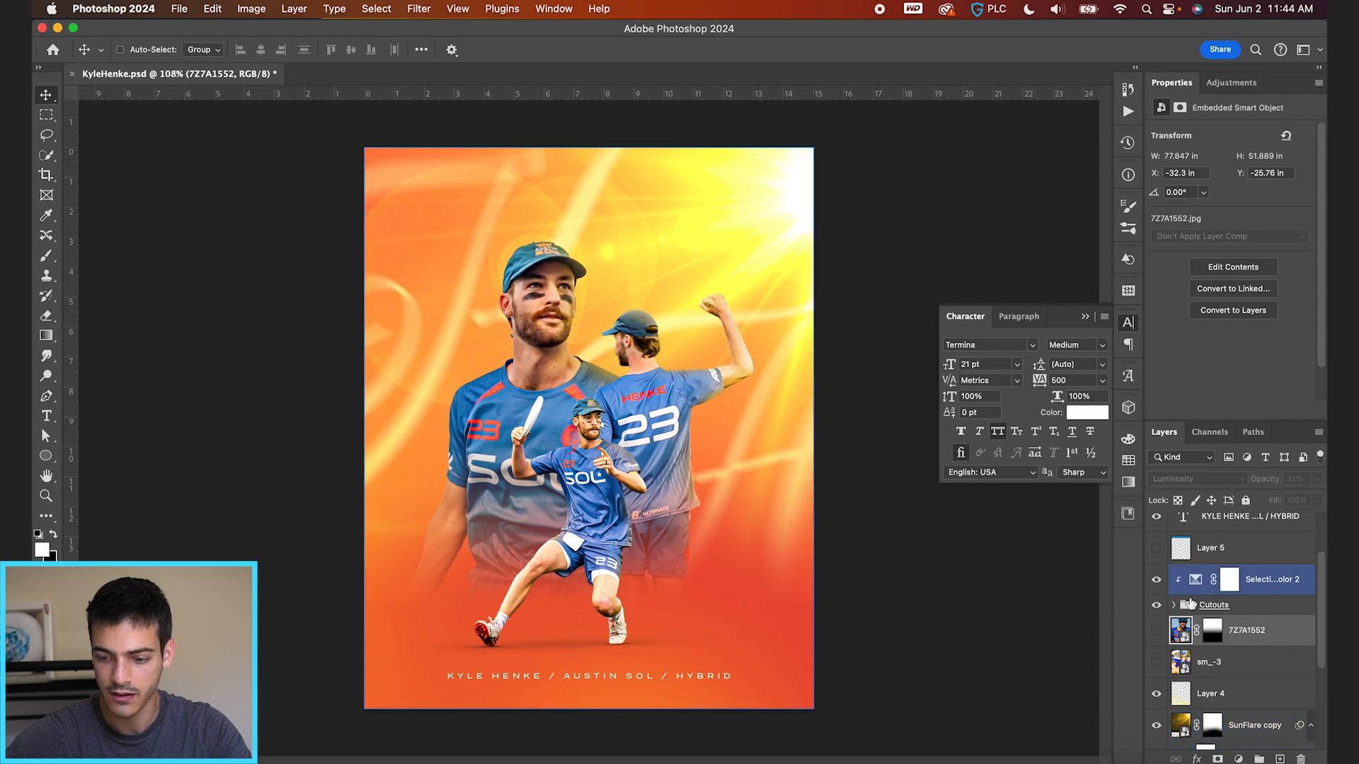
left_click(1214, 605)
key("shift+Up")
key("shift+Up")
key("shift+Up")
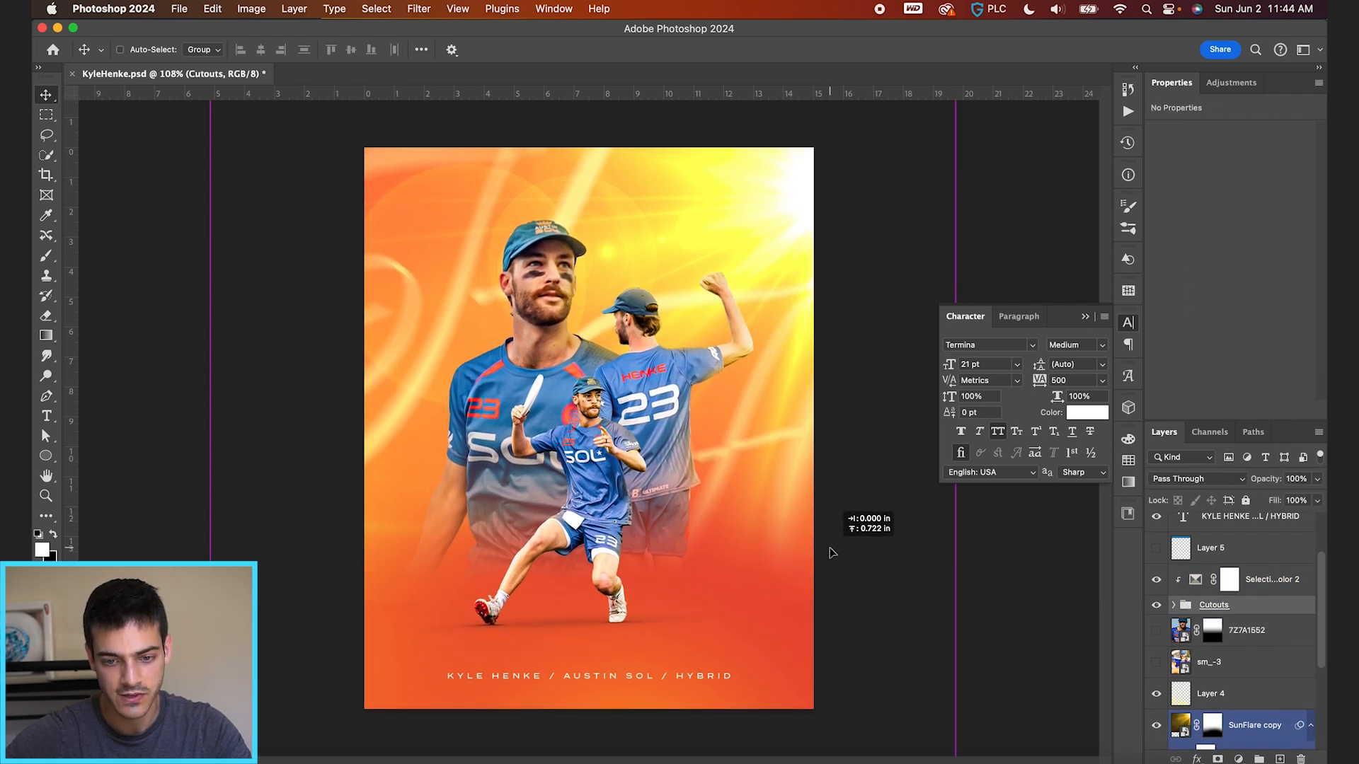
left_click_drag(833, 551, 832, 561)
scroll(832, 560, "down", 3)
scroll(833, 561, "up", 4)
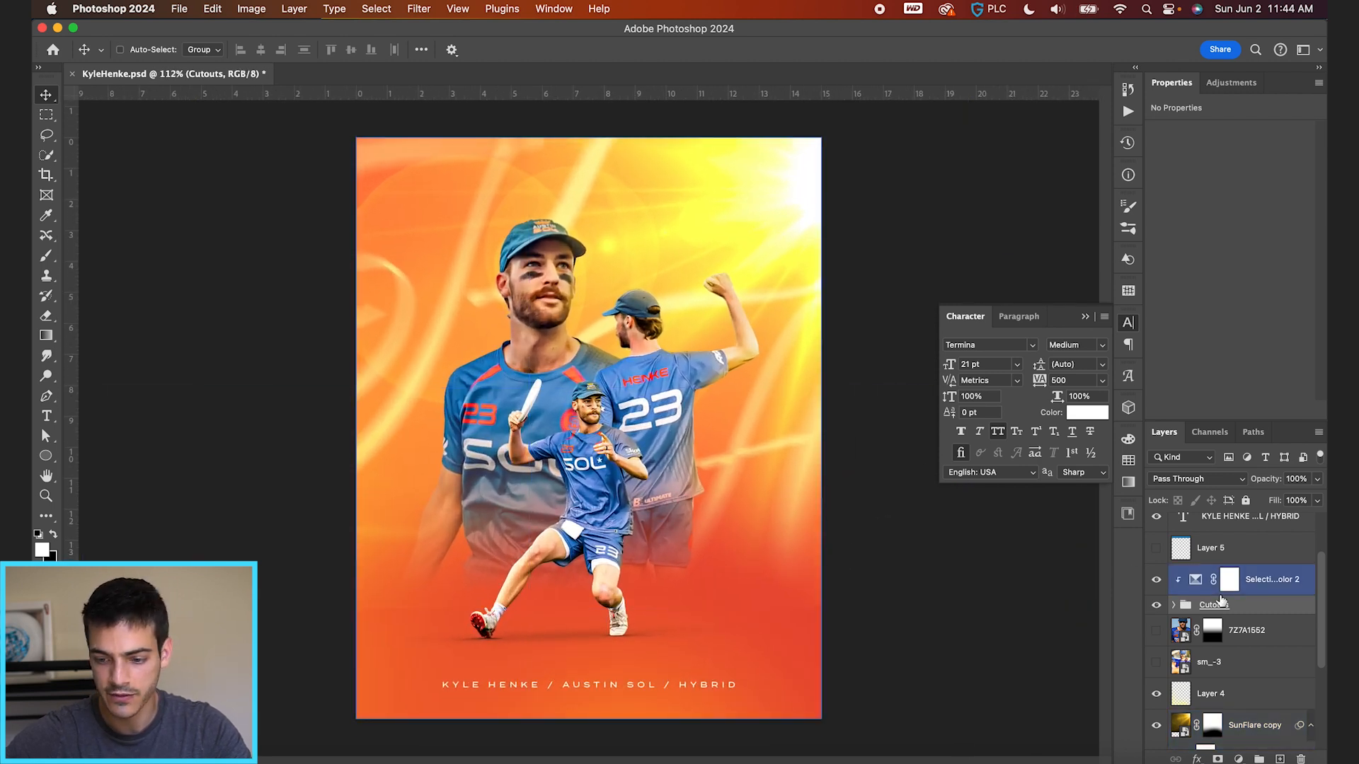
Stamp all visible layers into Layer 6 and convert it to a smart object for smart filters.
scroll(1222, 594, "up", 3)
left_click(1195, 559)
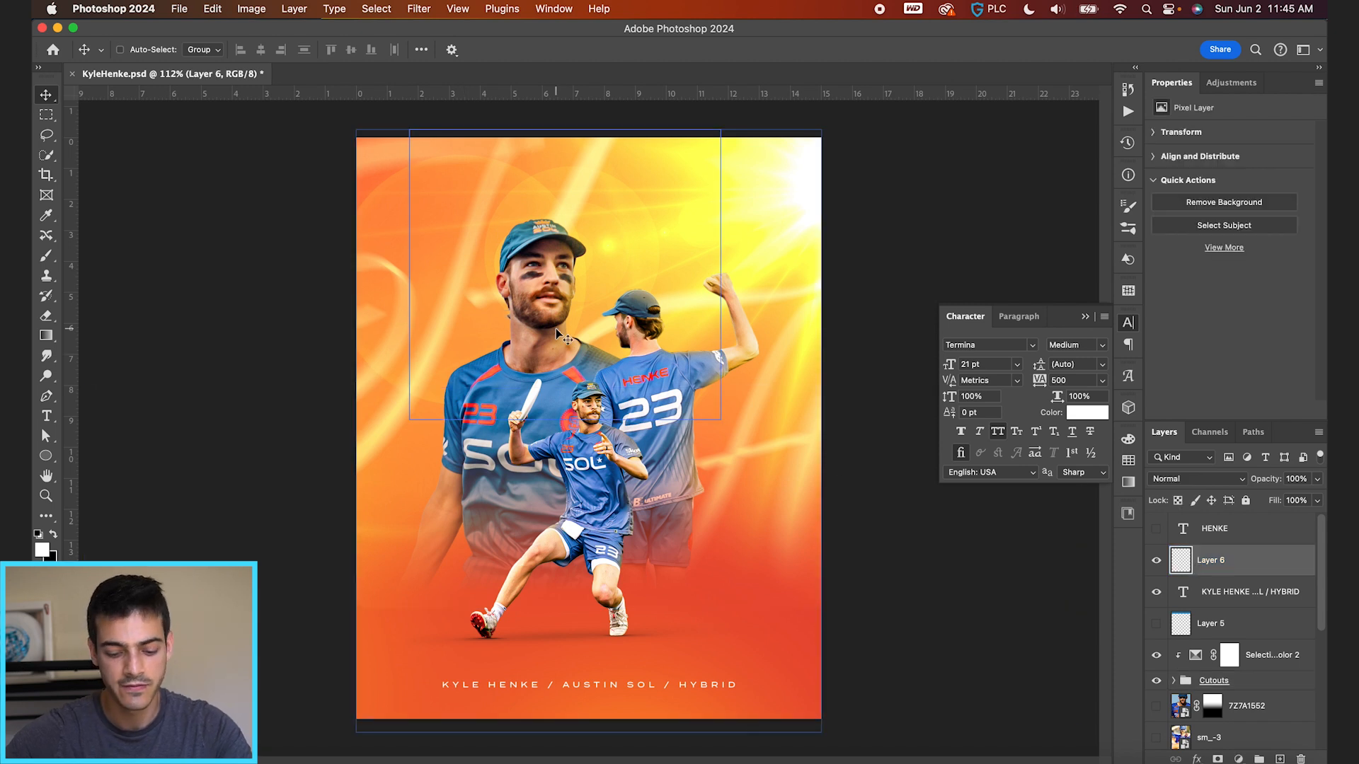
key("super+alt+shift+e")
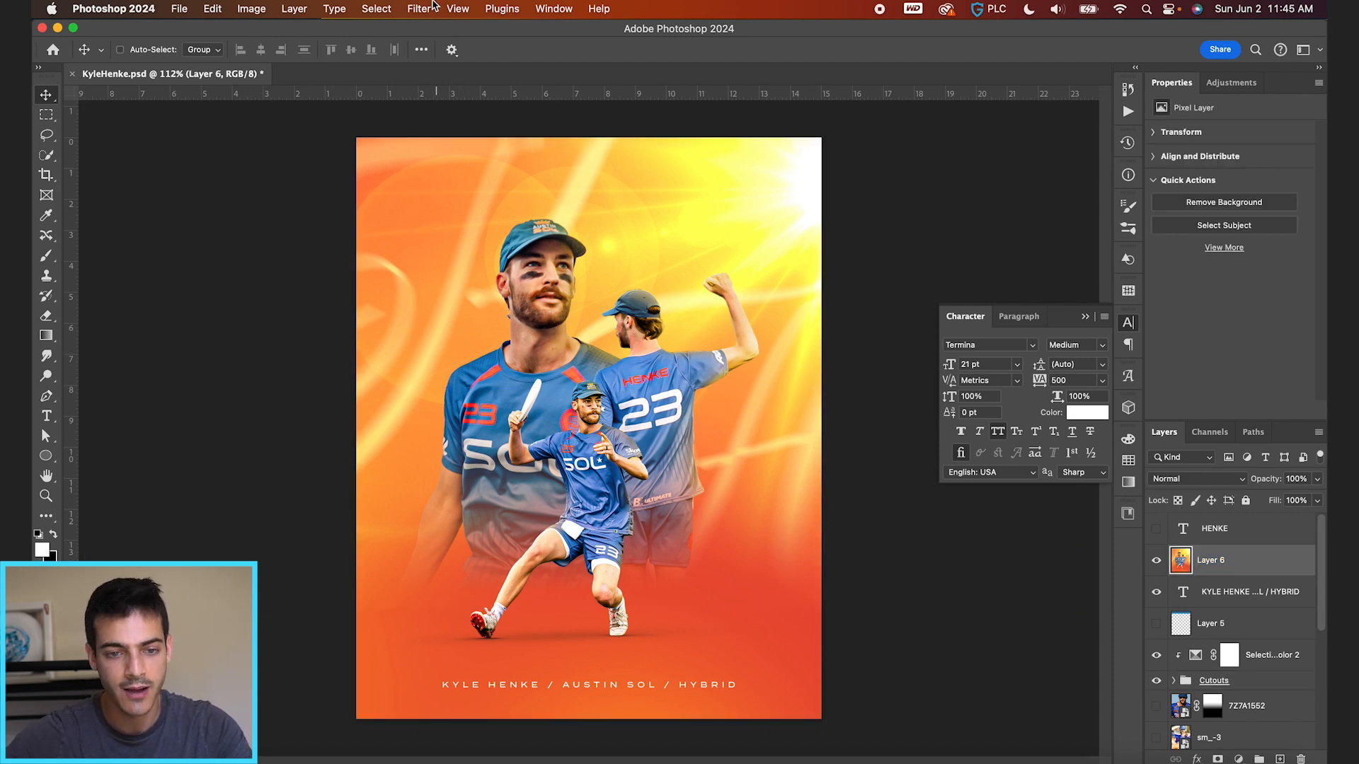
left_click(411, 8)
left_click(446, 72)
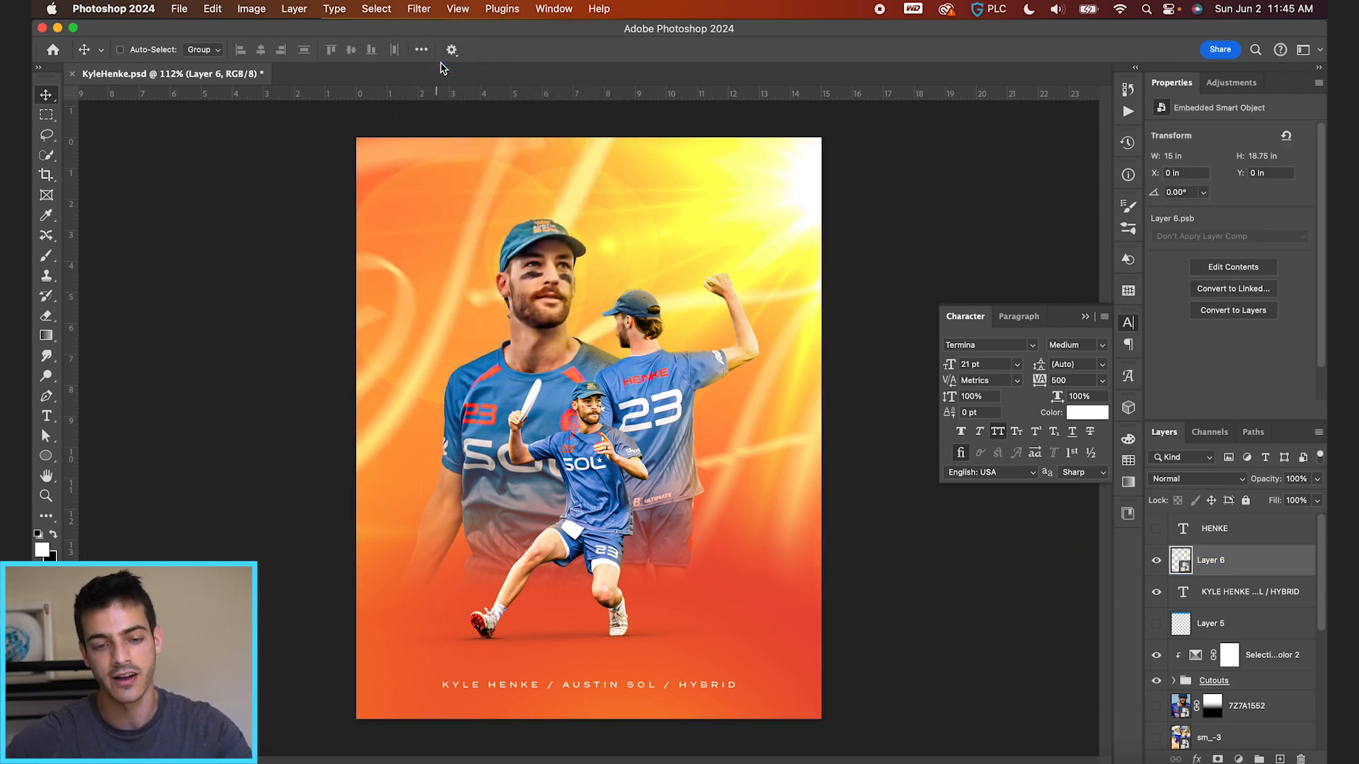
Start a Camera Raw Filter on Layer 6 and fine-tune its light settings and its texture and clarity.
left_click(420, 9)
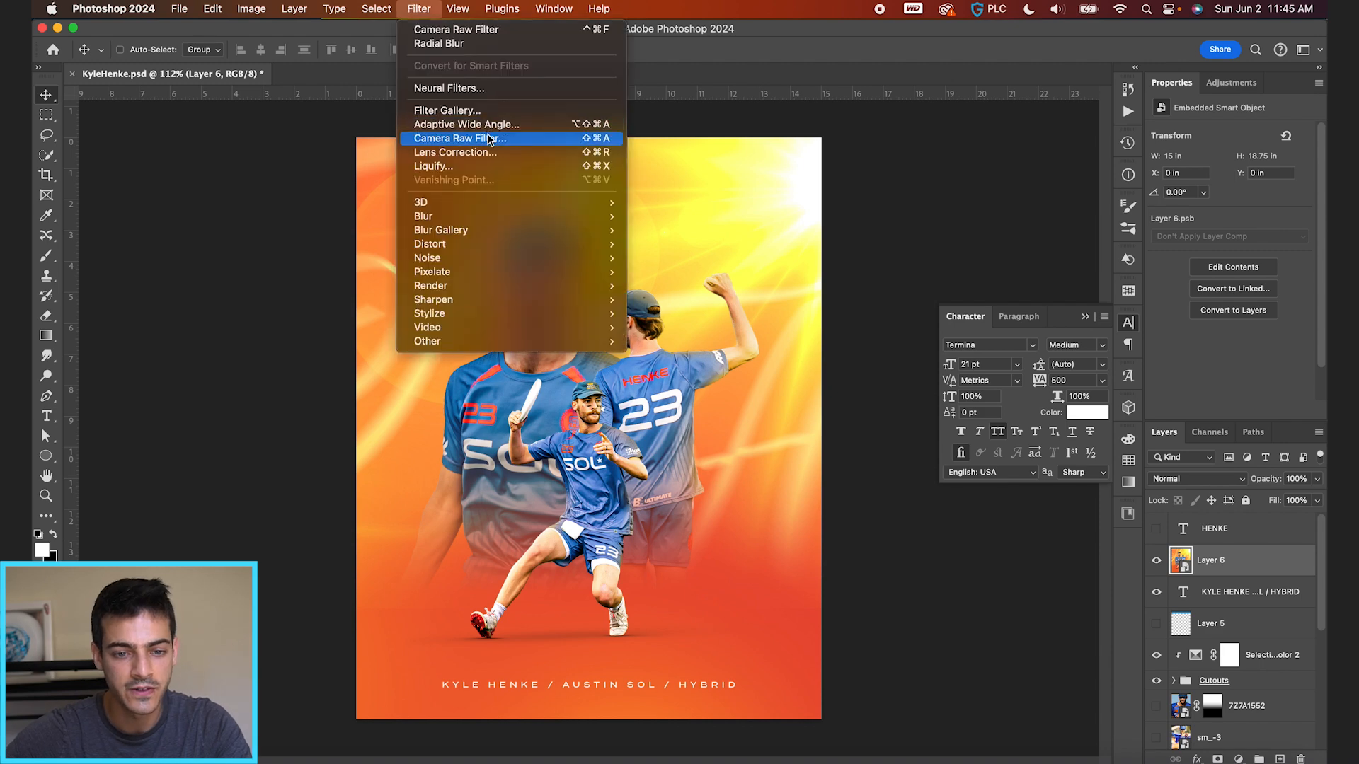
left_click(487, 140)
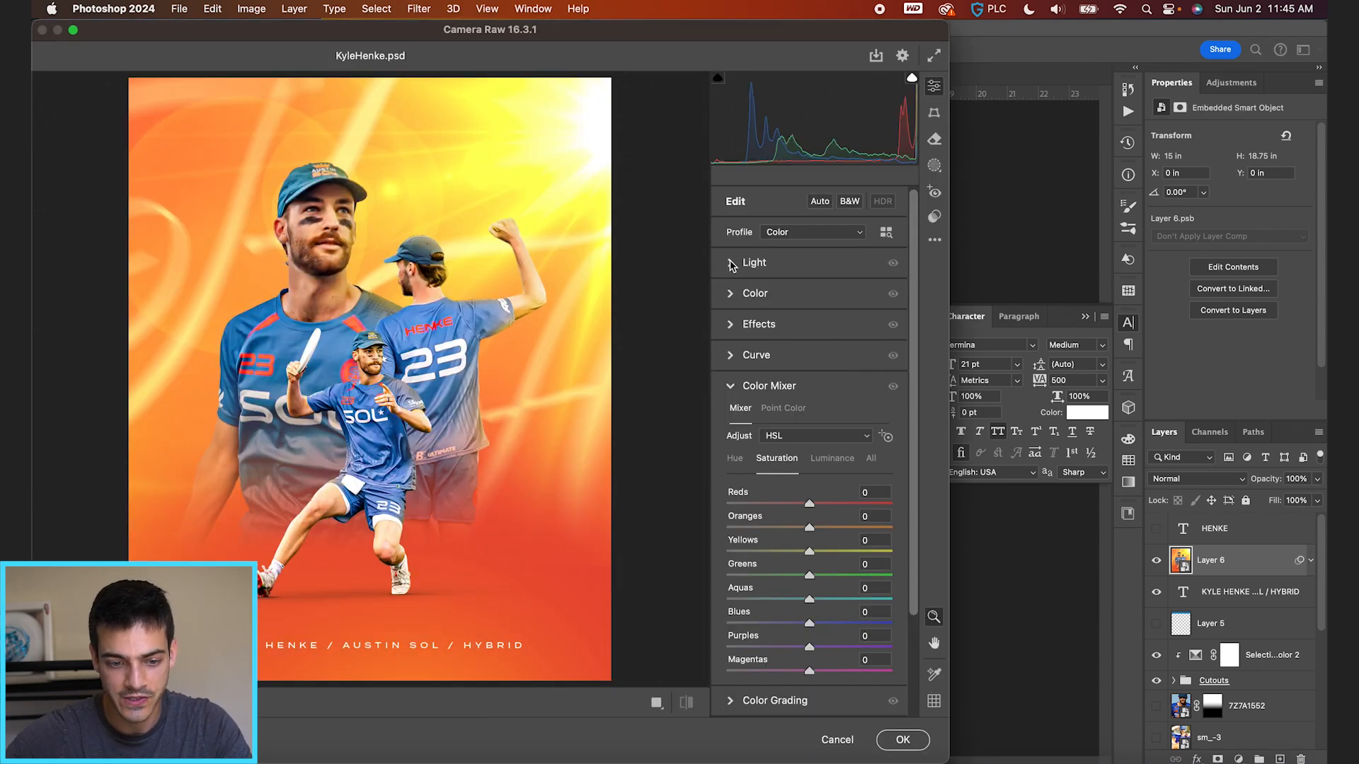
left_click(732, 265)
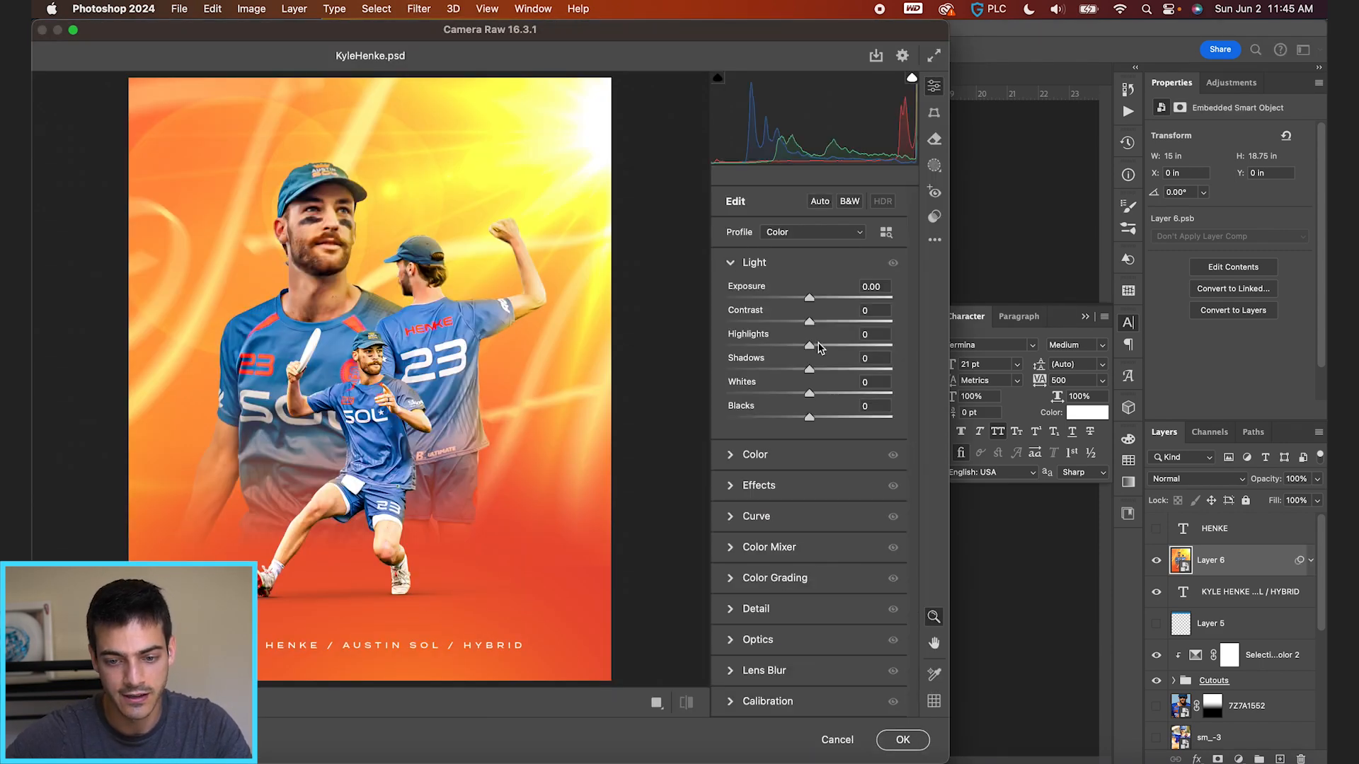
left_click_drag(810, 323, 797, 349)
left_click_drag(810, 302, 810, 304)
mouse_move(809, 370)
left_mouse_down()
mouse_move(857, 370)
mouse_move(846, 395)
mouse_move(798, 423)
mouse_move(819, 386)
left_mouse_up()
Set texture +3, clarity +8, dehaze +8, vignette -12, noise reduction 21 and grain 39, and apply the Camera Raw filter.
left_click(729, 489)
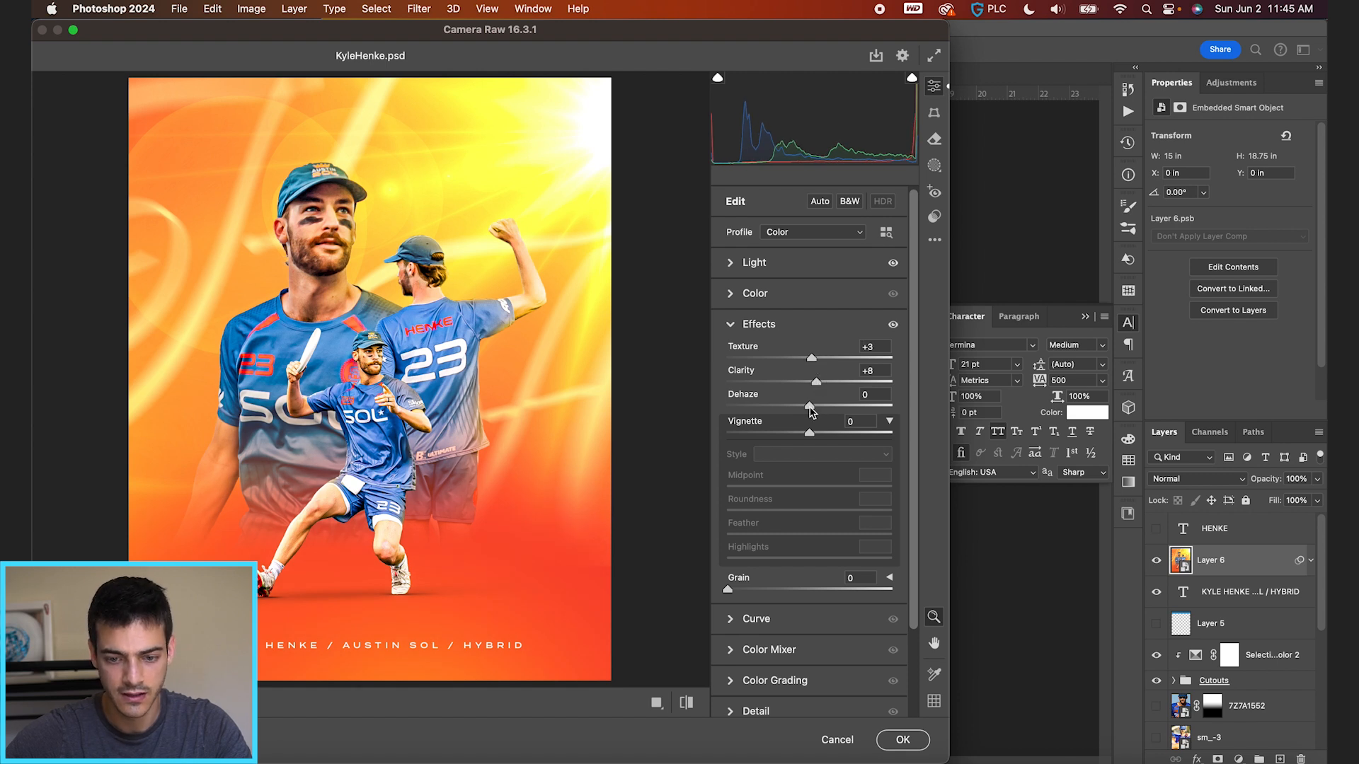
left_click_drag(823, 408, 800, 435)
scroll(722, 644, "down", 3)
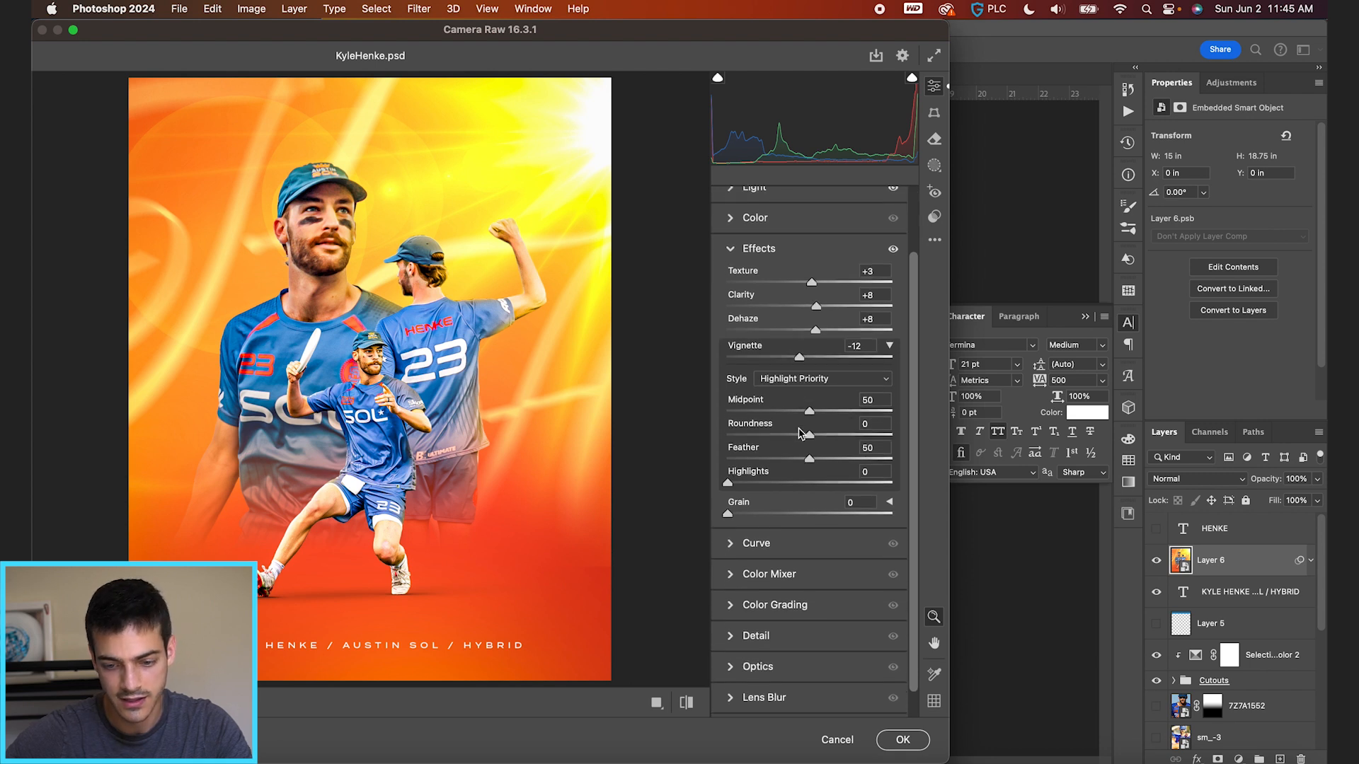
left_click(733, 632)
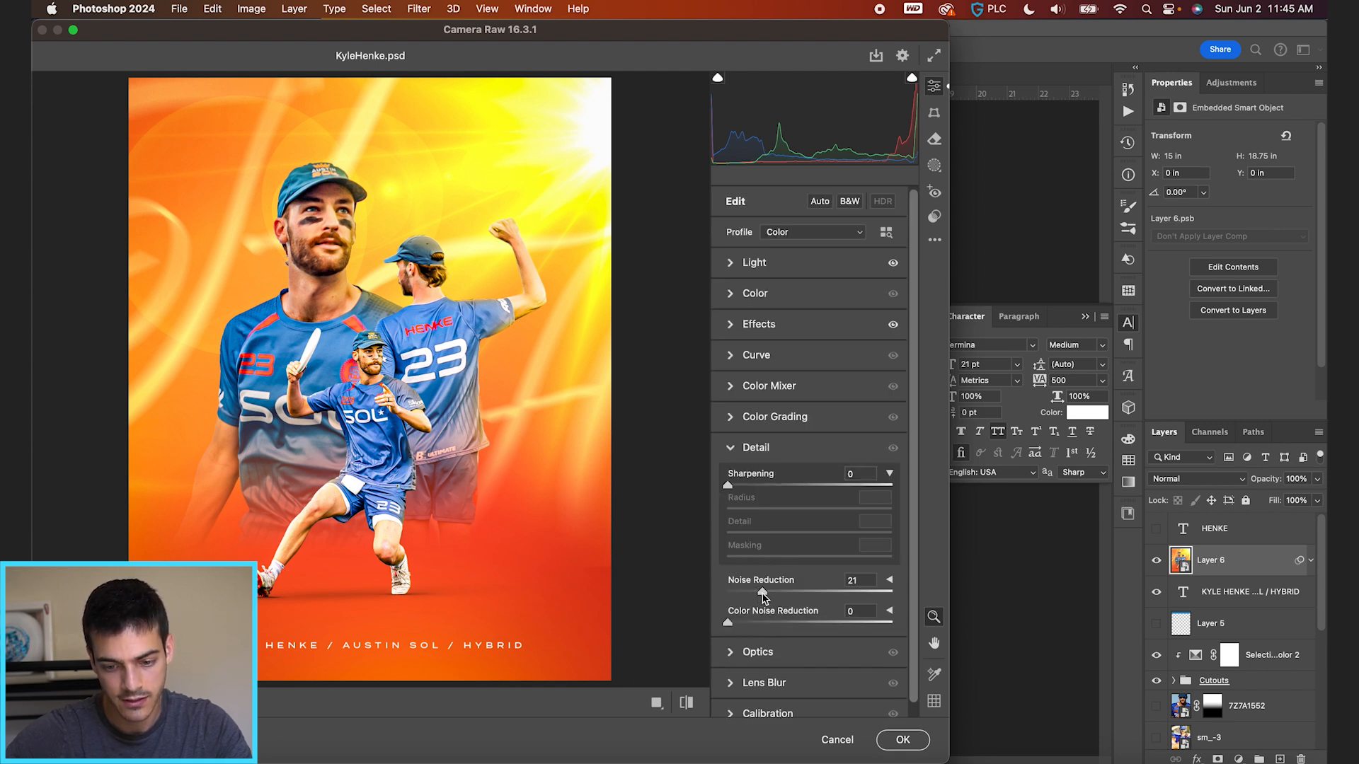
left_click(732, 329)
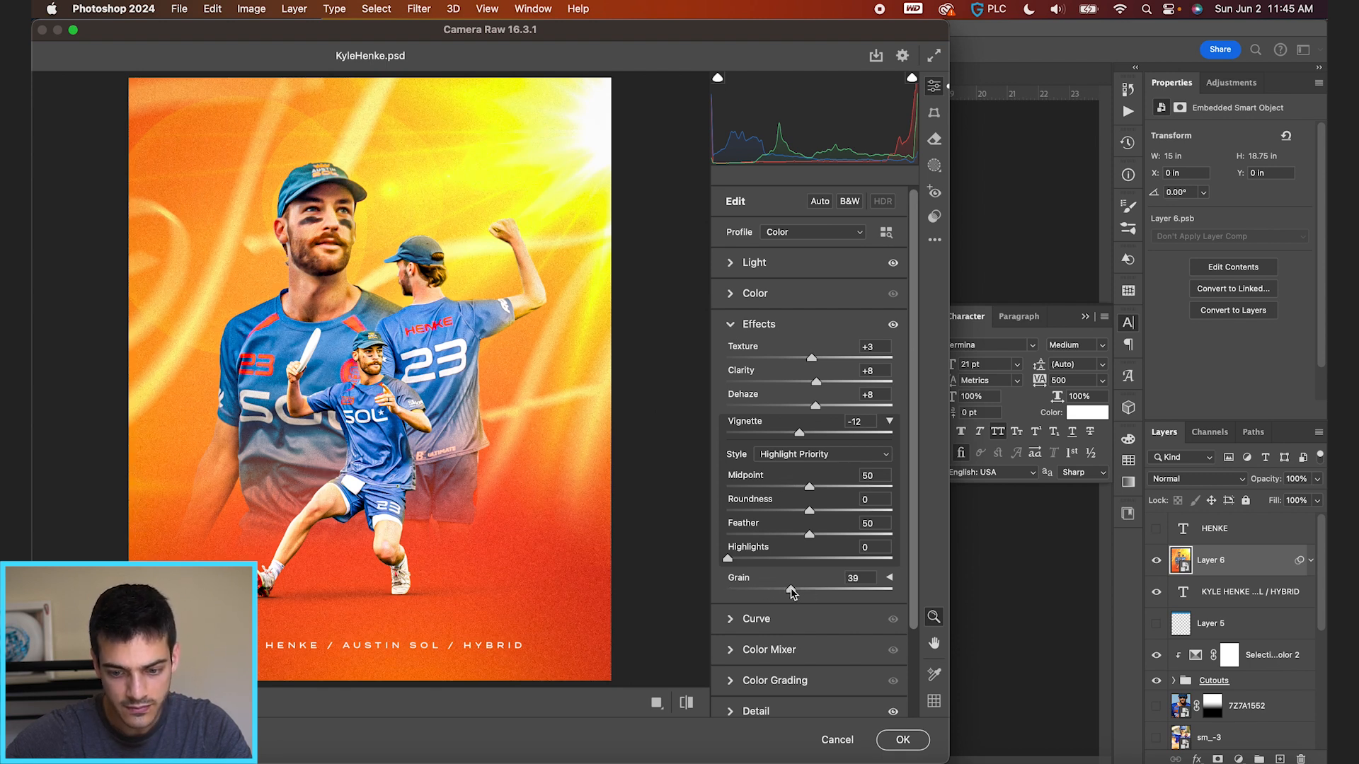
left_click(903, 741)
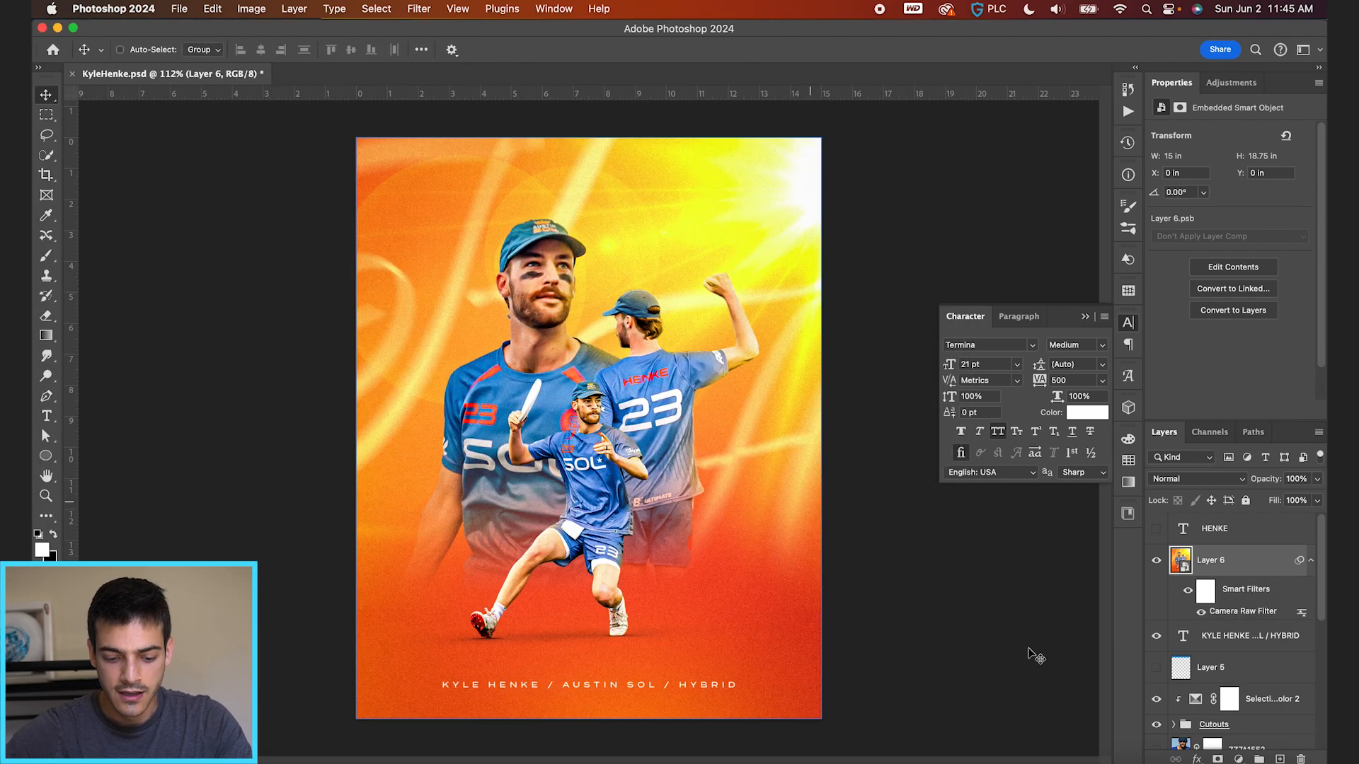
Add a Color Lookup adjustment above Layer 6 using 3Strip.look and lower its opacity to 40%.
left_click(1238, 759)
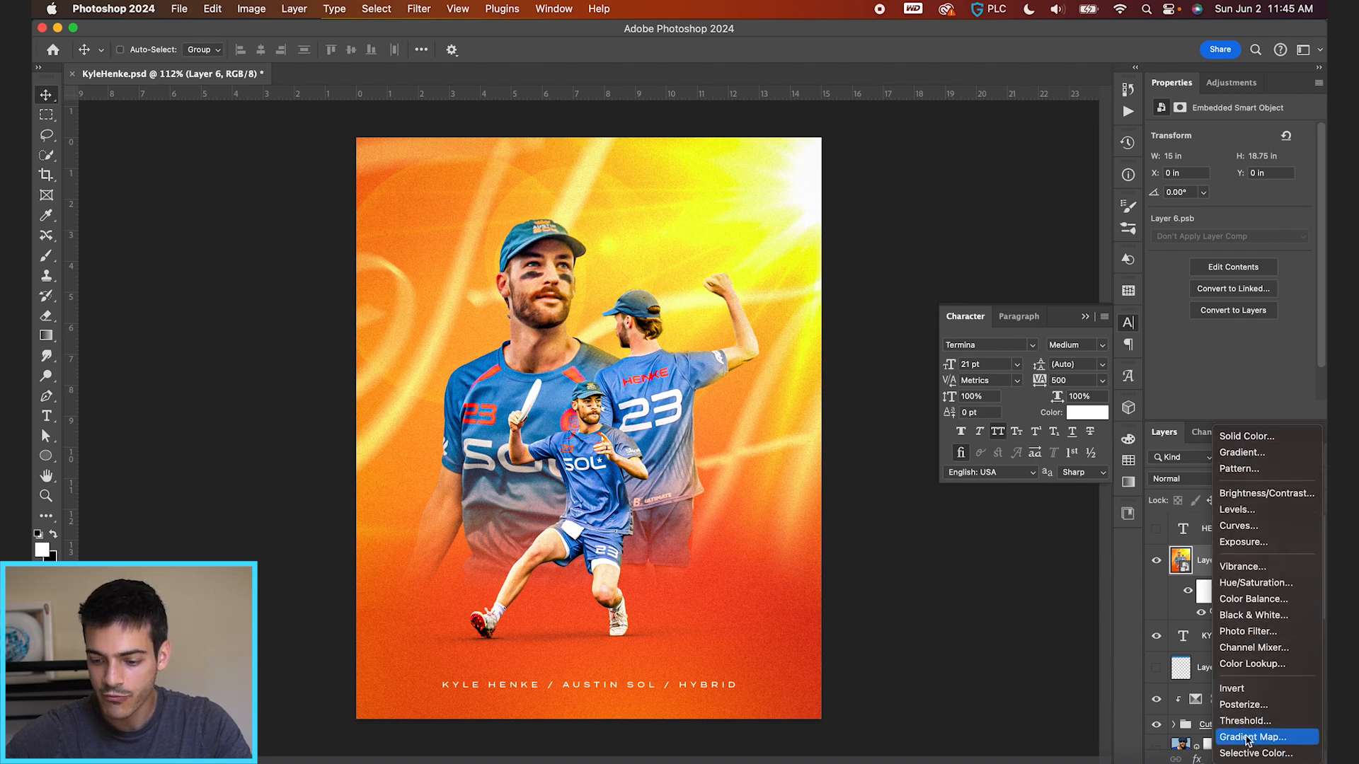
left_click(1259, 665)
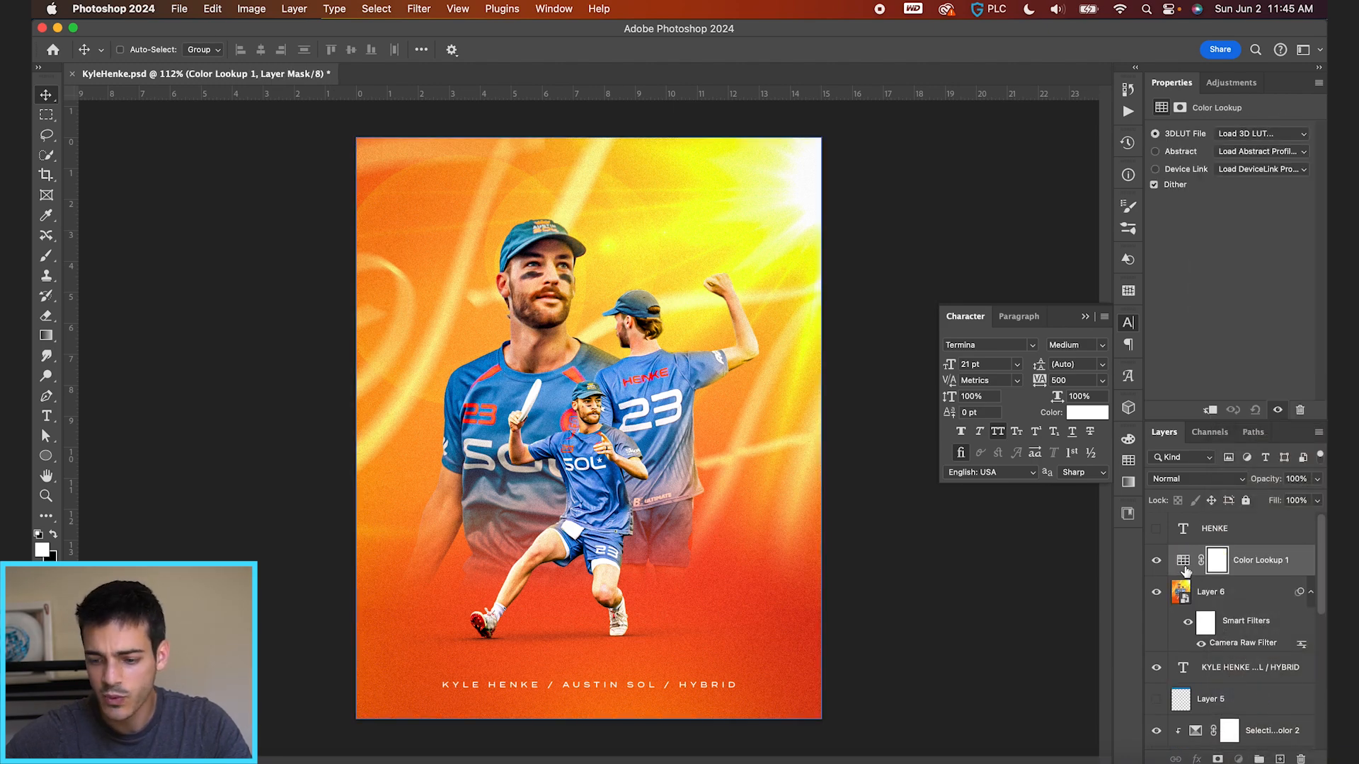
left_click(1244, 136)
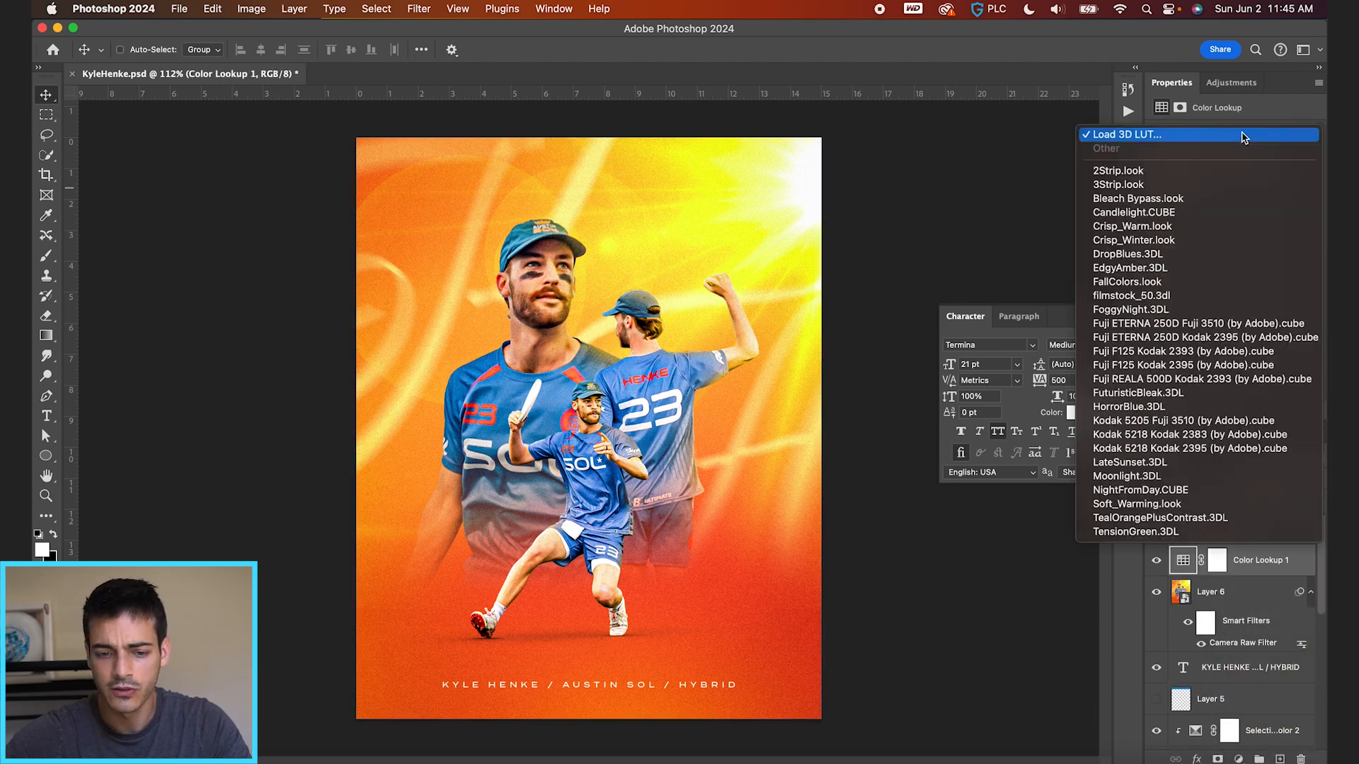
left_click(1232, 172)
left_click(1237, 137)
left_click(1235, 147)
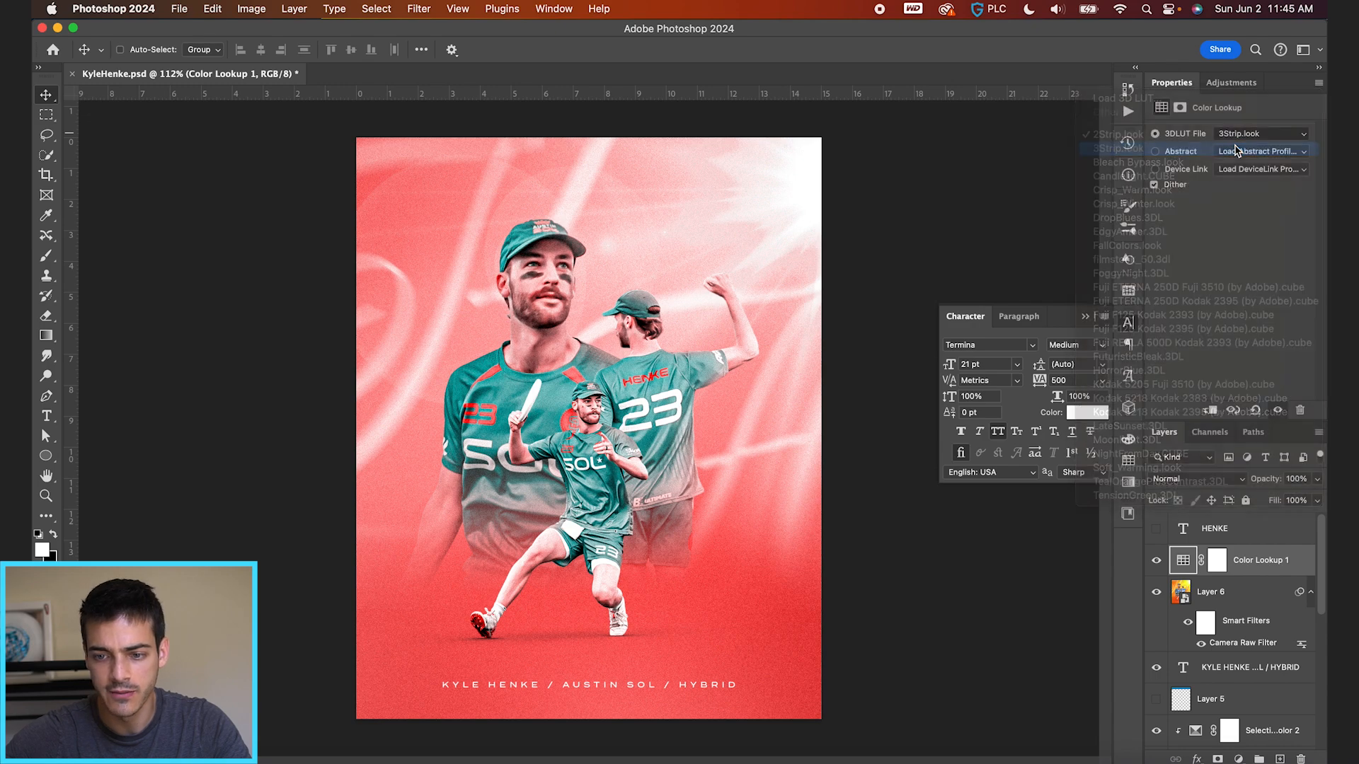
left_click_drag(1287, 477, 1240, 479)
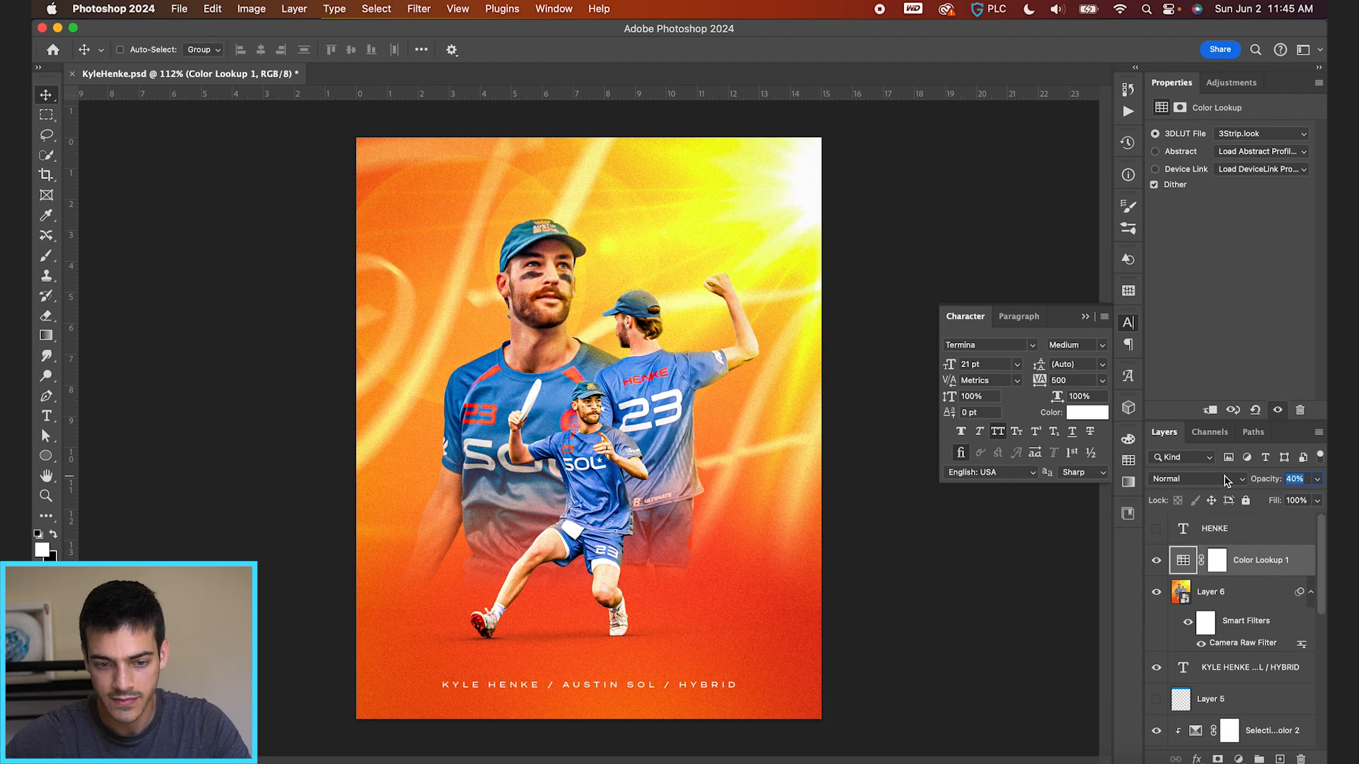
Add a Selective Color adjustment directly above Layer 6 and set Yellow to -29% for the Yellows.
left_click(1235, 592)
scroll(609, 451, "up", 3)
scroll(609, 452, "down", 2)
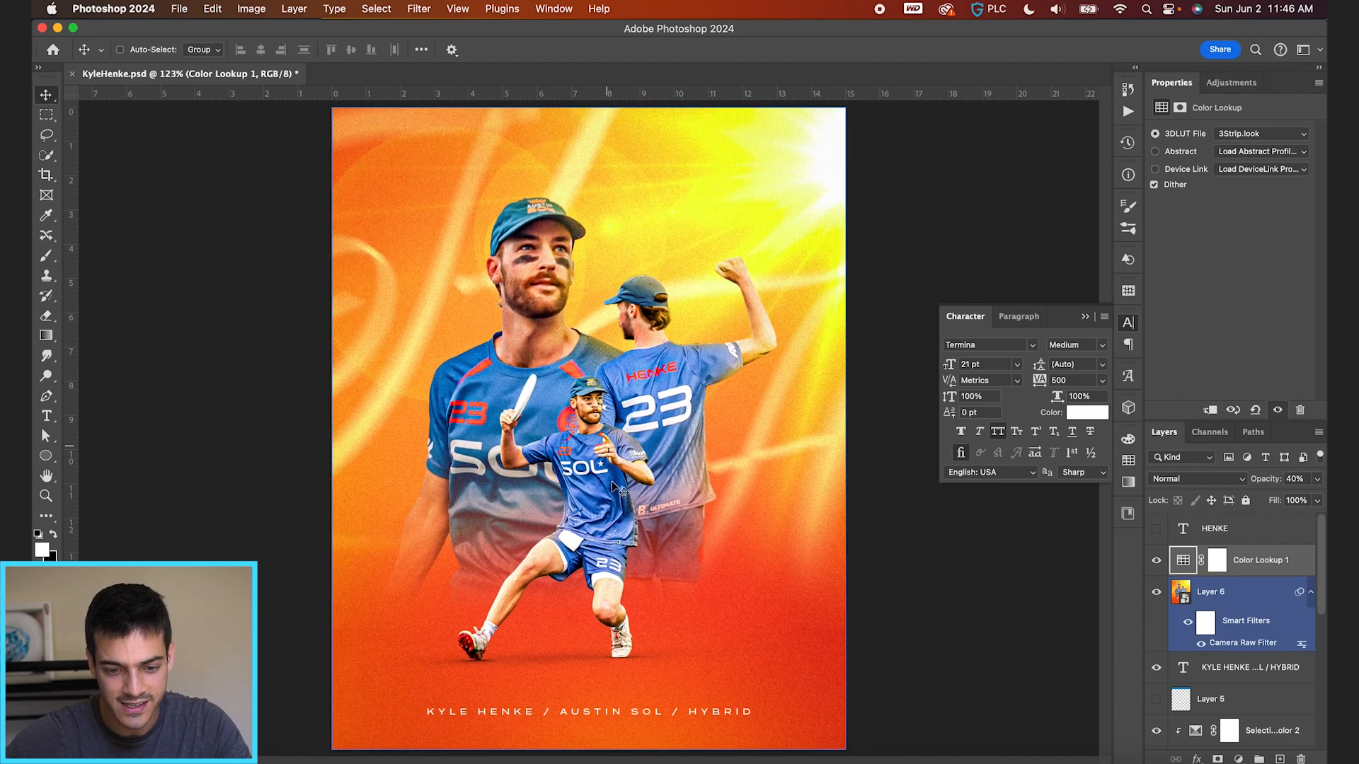
left_click(1207, 595)
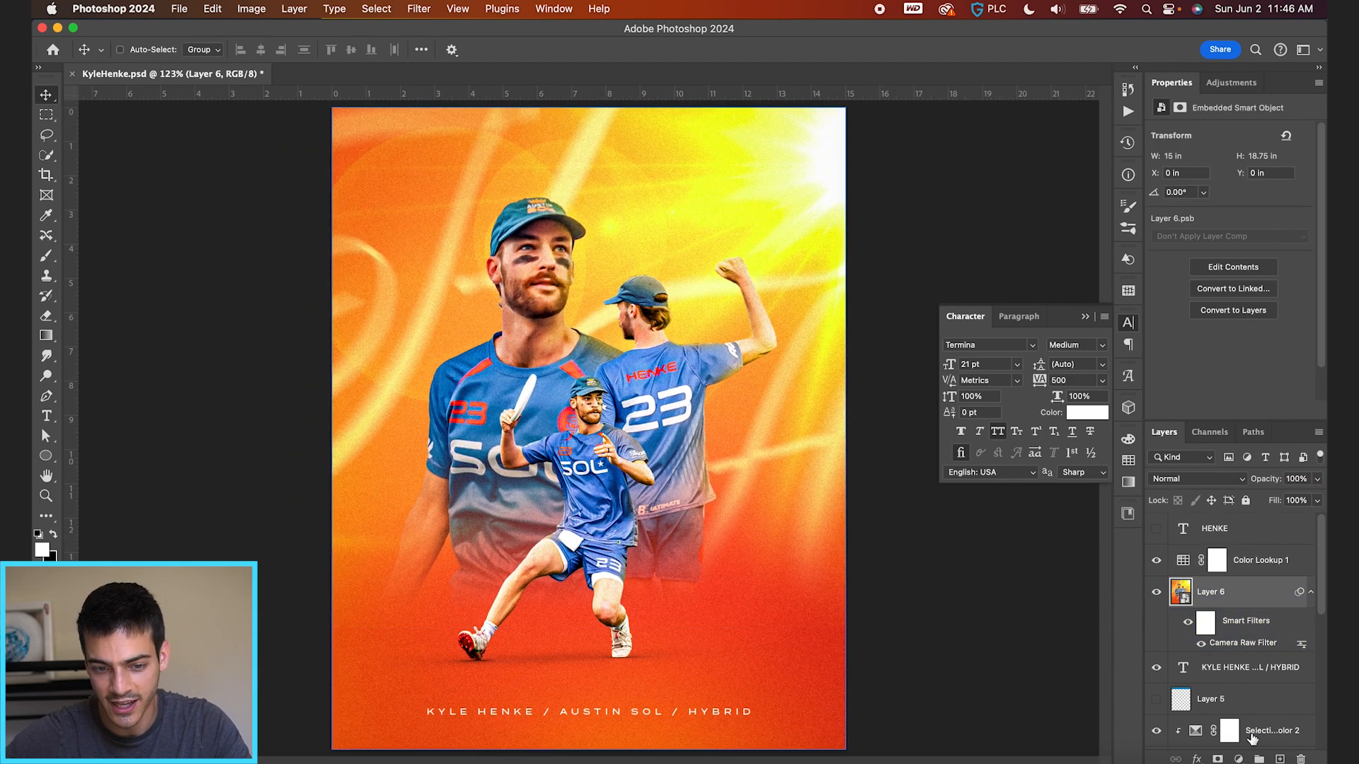
left_click(1238, 759)
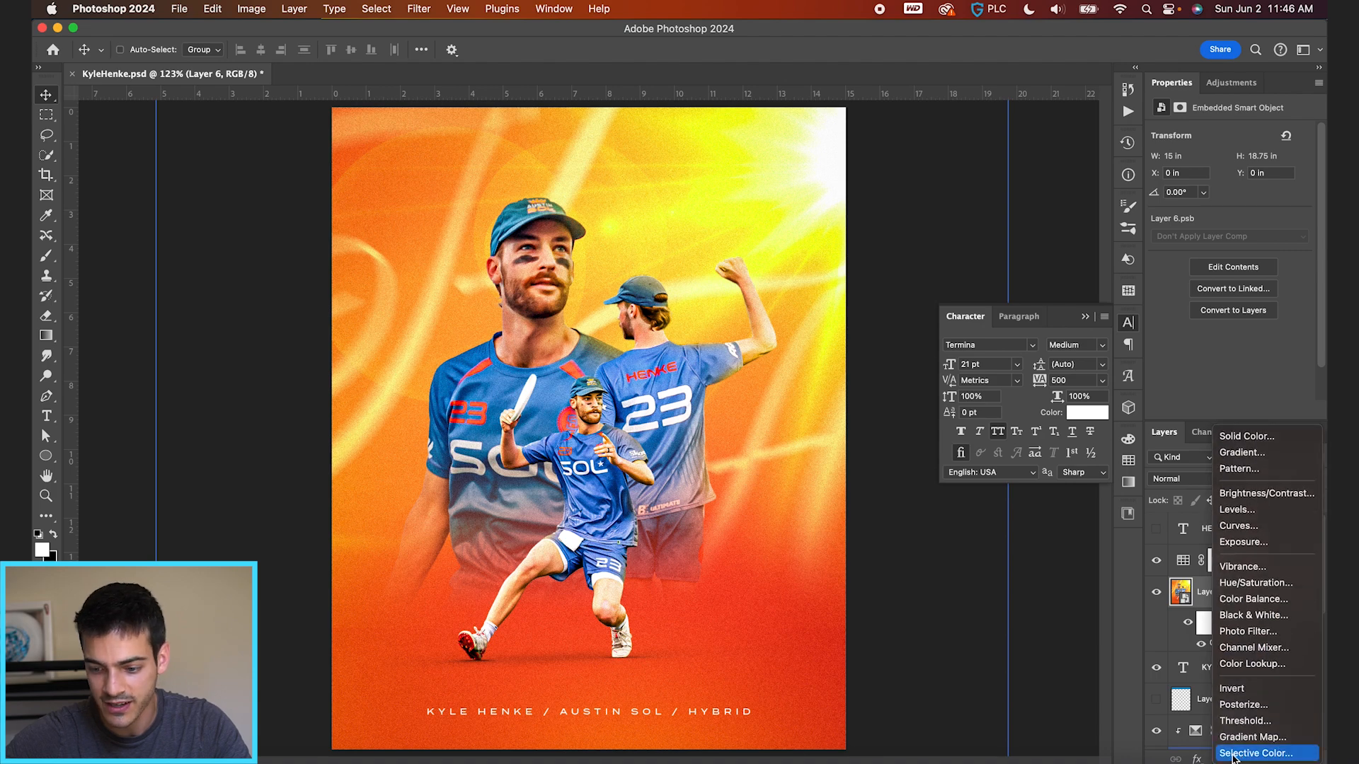
left_click(1256, 754)
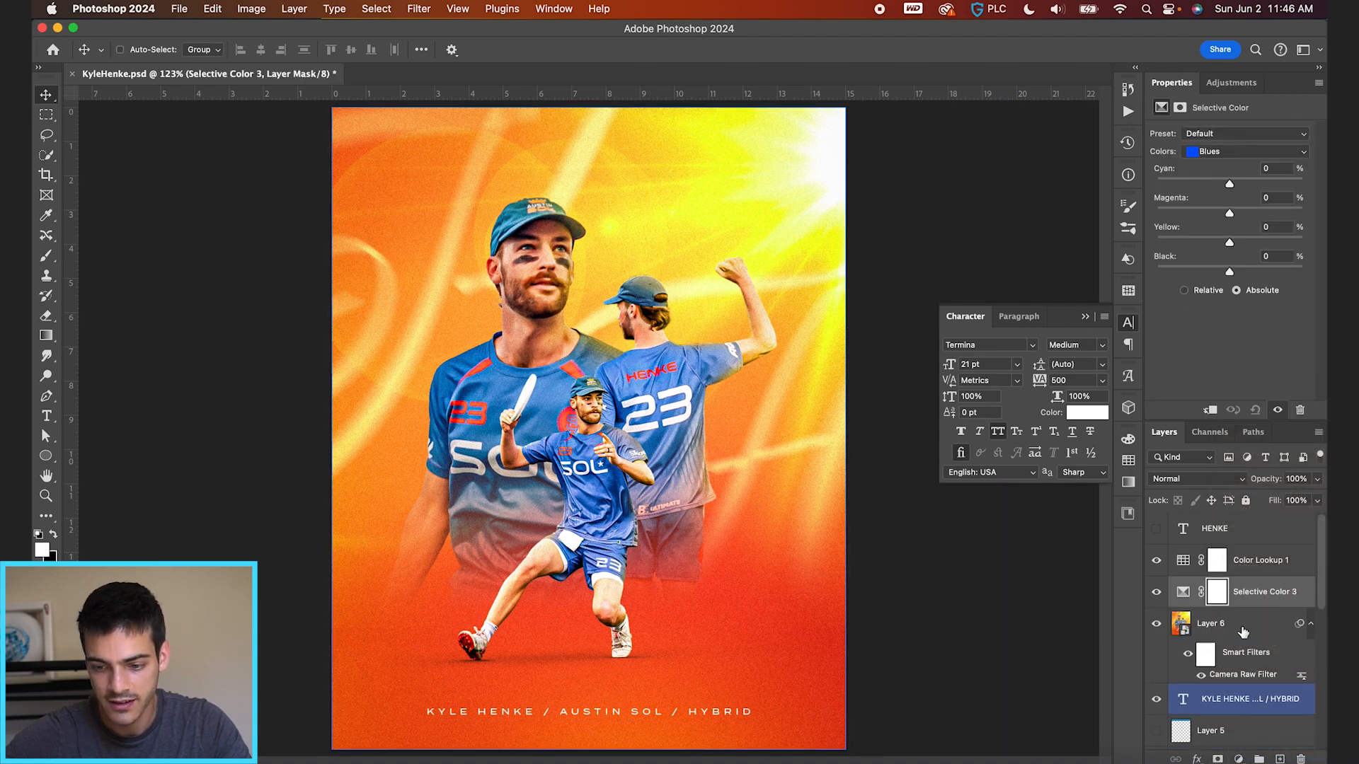
left_click(1183, 591)
left_click(1210, 152)
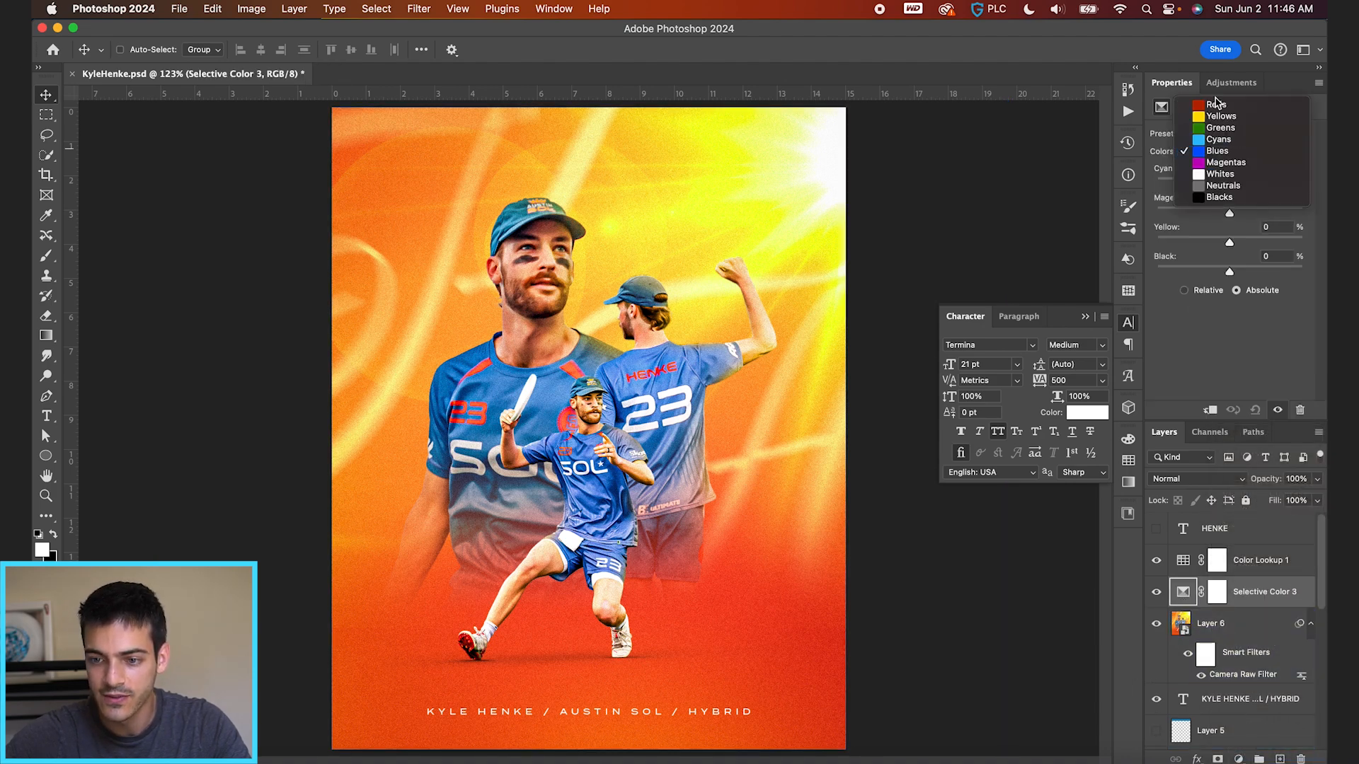
left_click(1215, 104)
left_click(1218, 151)
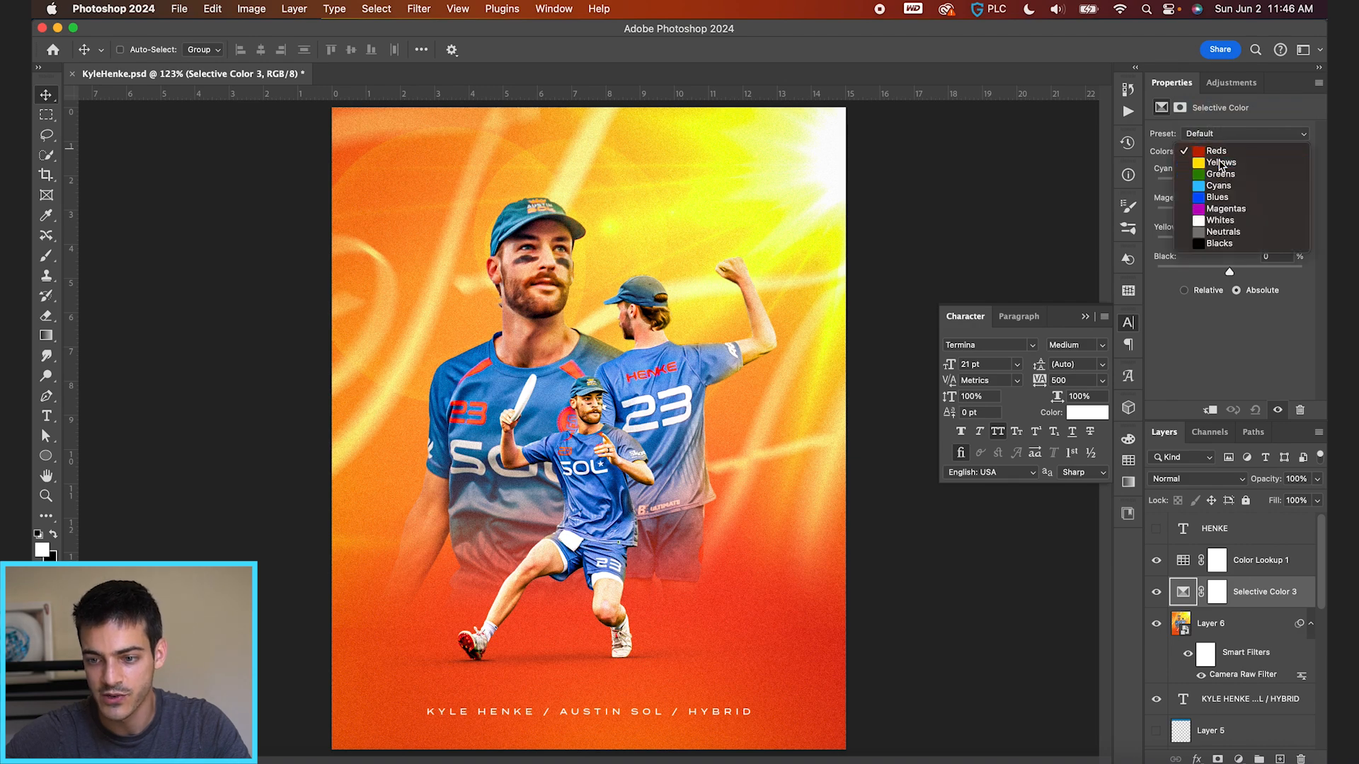
left_click(1220, 164)
left_click_drag(1231, 247, 1207, 247)
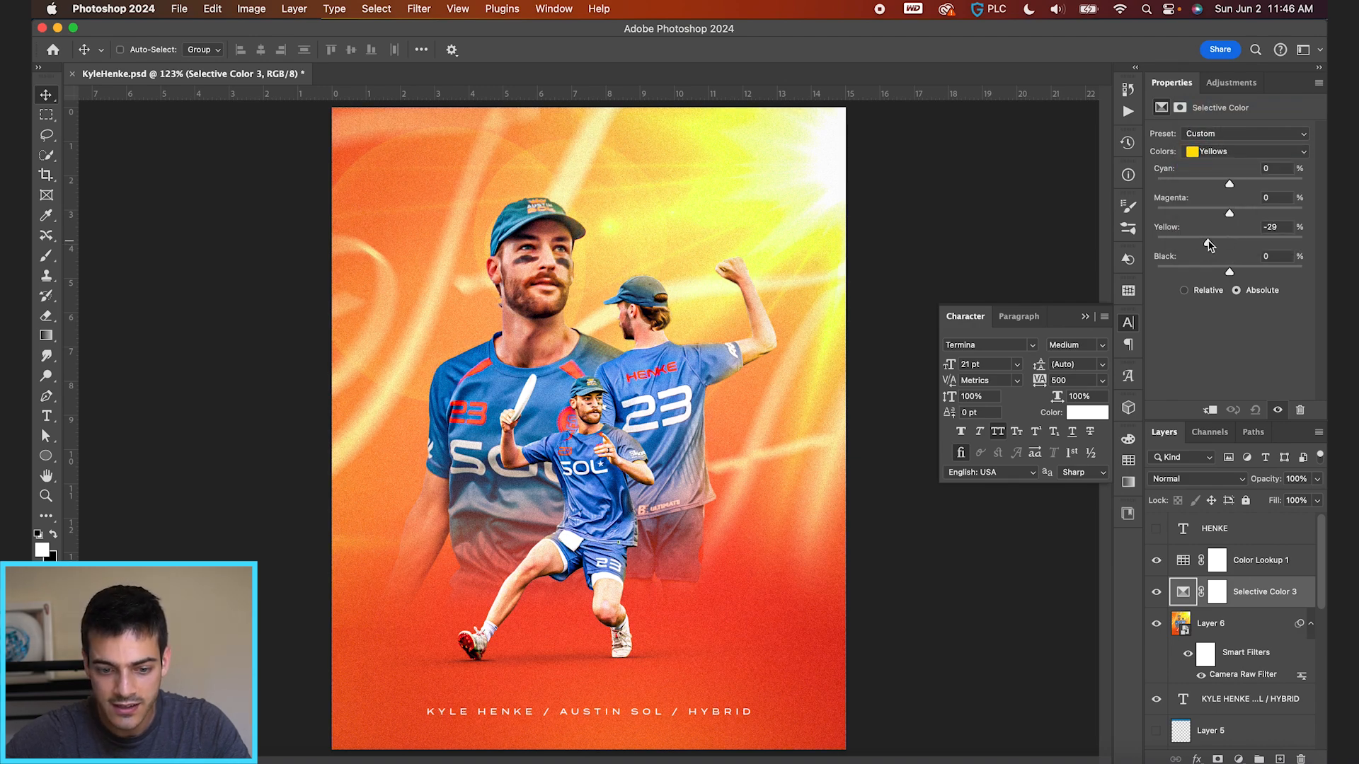
Invert the Selective Color 3 mask to black and paint white over the small front player with a 70 px brush.
left_click(1216, 591)
key("super+i")
key("b")
scroll(590, 444, "up", 3)
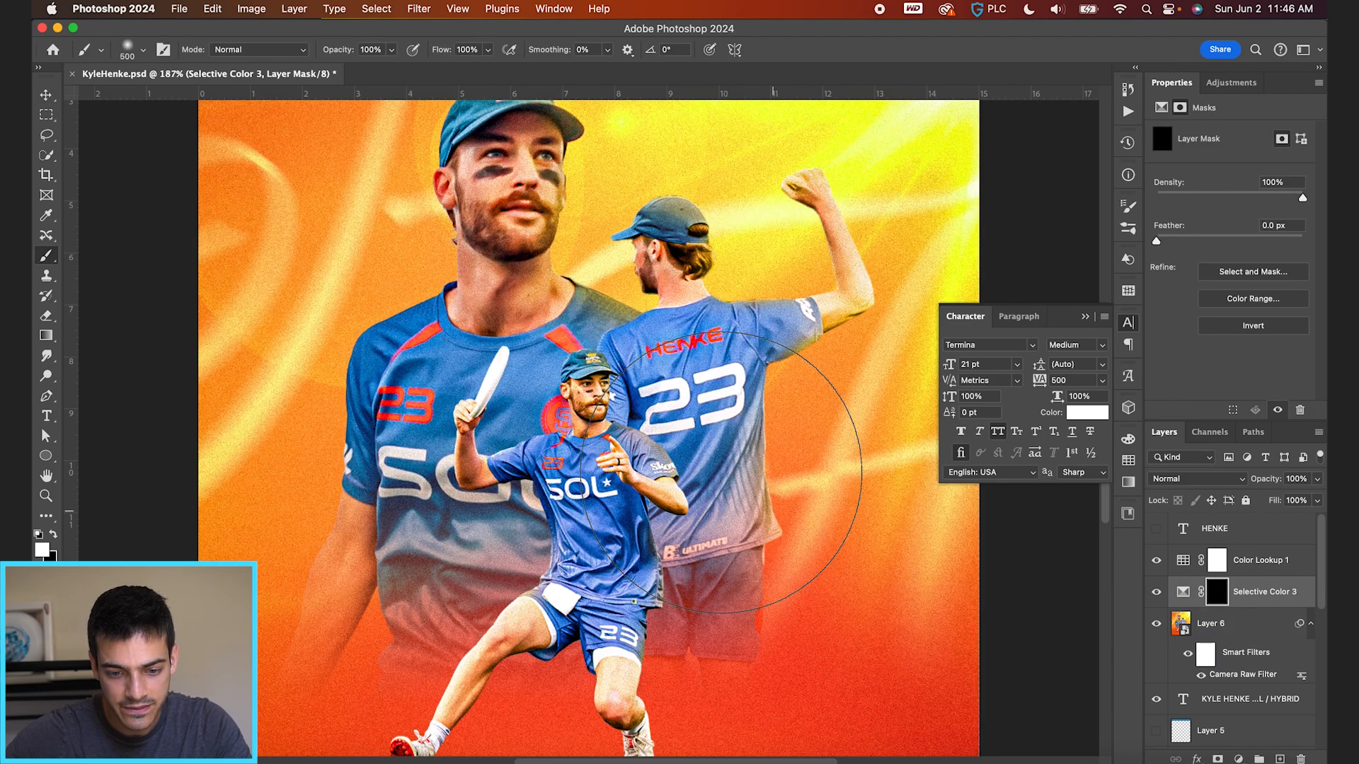
key("bracketleft")
key("bracketleft")
key("bracketleft")
key("bracketleft")
key("bracketleft")
key("bracketleft")
key("bracketleft")
key("bracketleft")
key("bracketleft")
key("bracketleft")
key("bracketleft")
left_click_drag(591, 400, 593, 411)
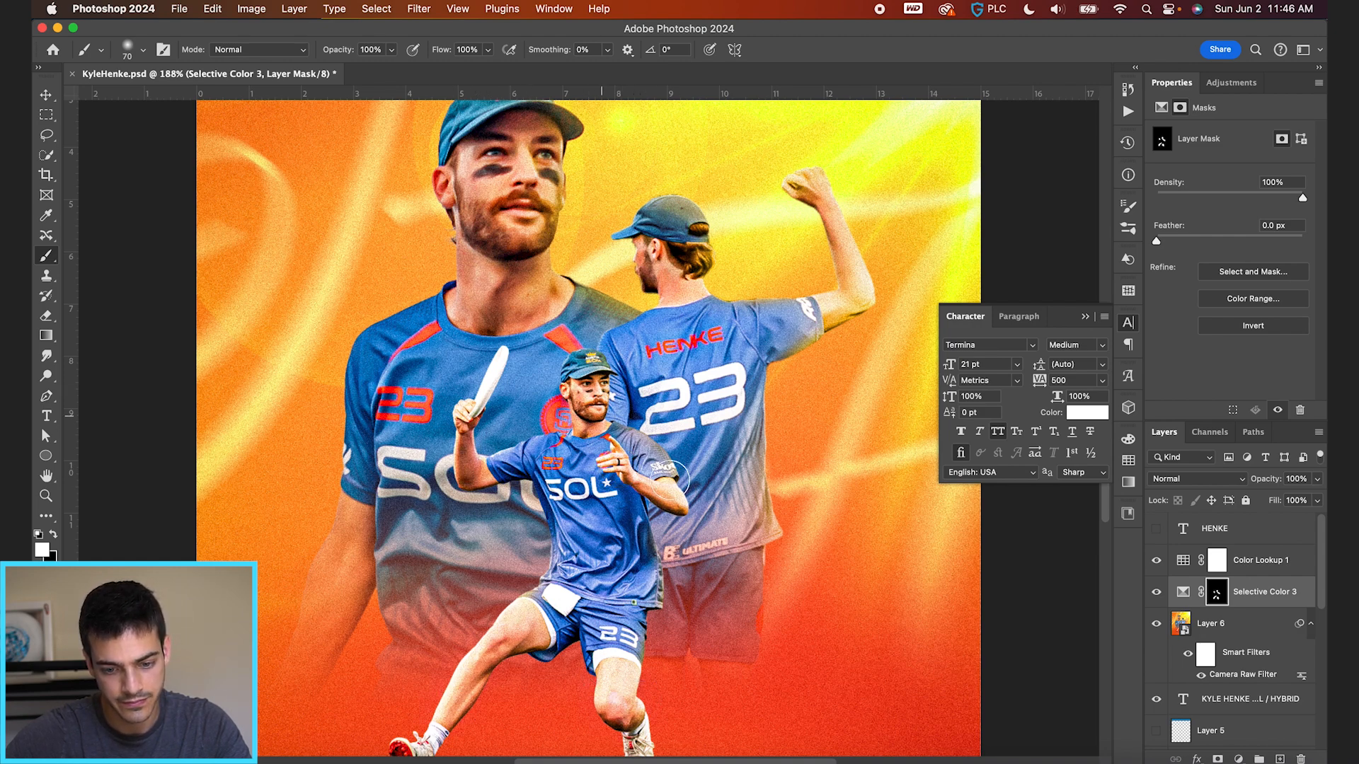
Return to the Move tool, review the whole poster, and save the document.
key("v")
key("super+0")
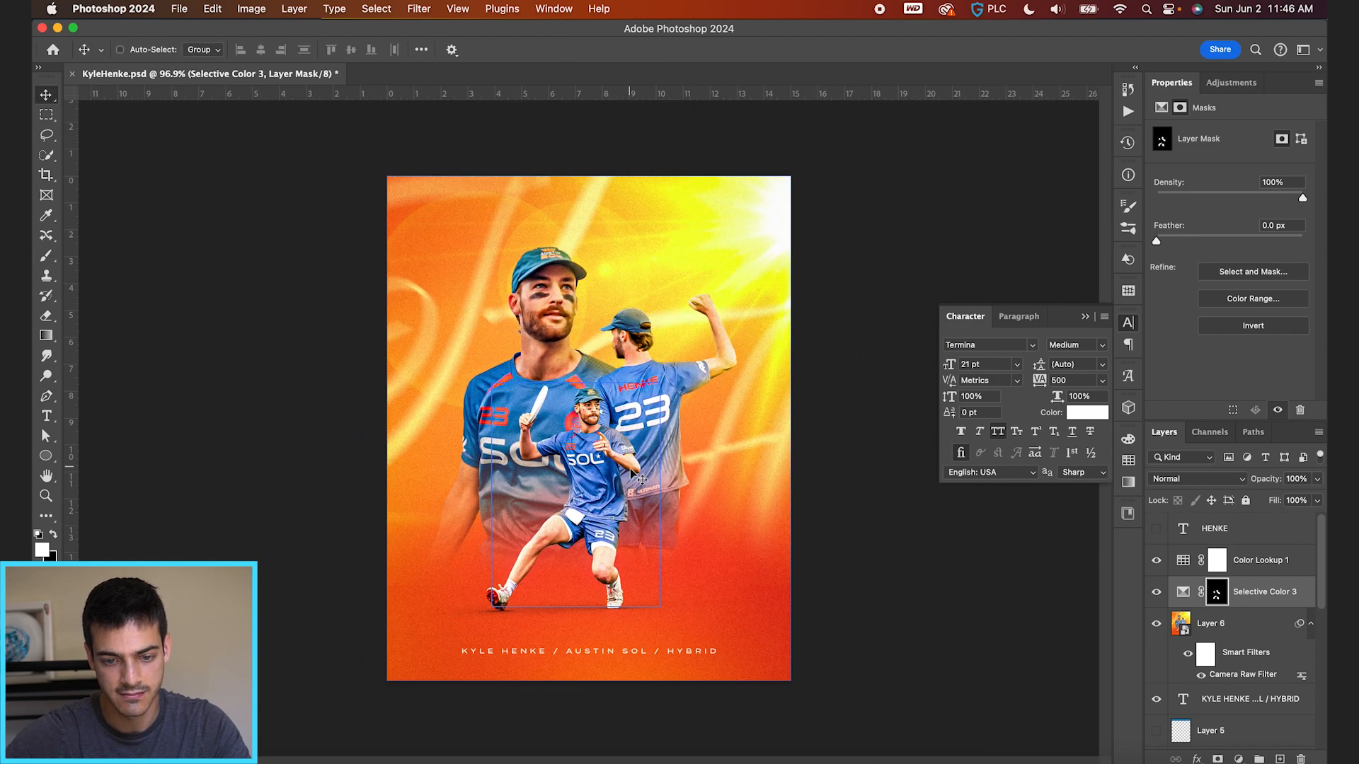
key("super+plus")
key("super+plus")
key("super+minus")
key("super+s")
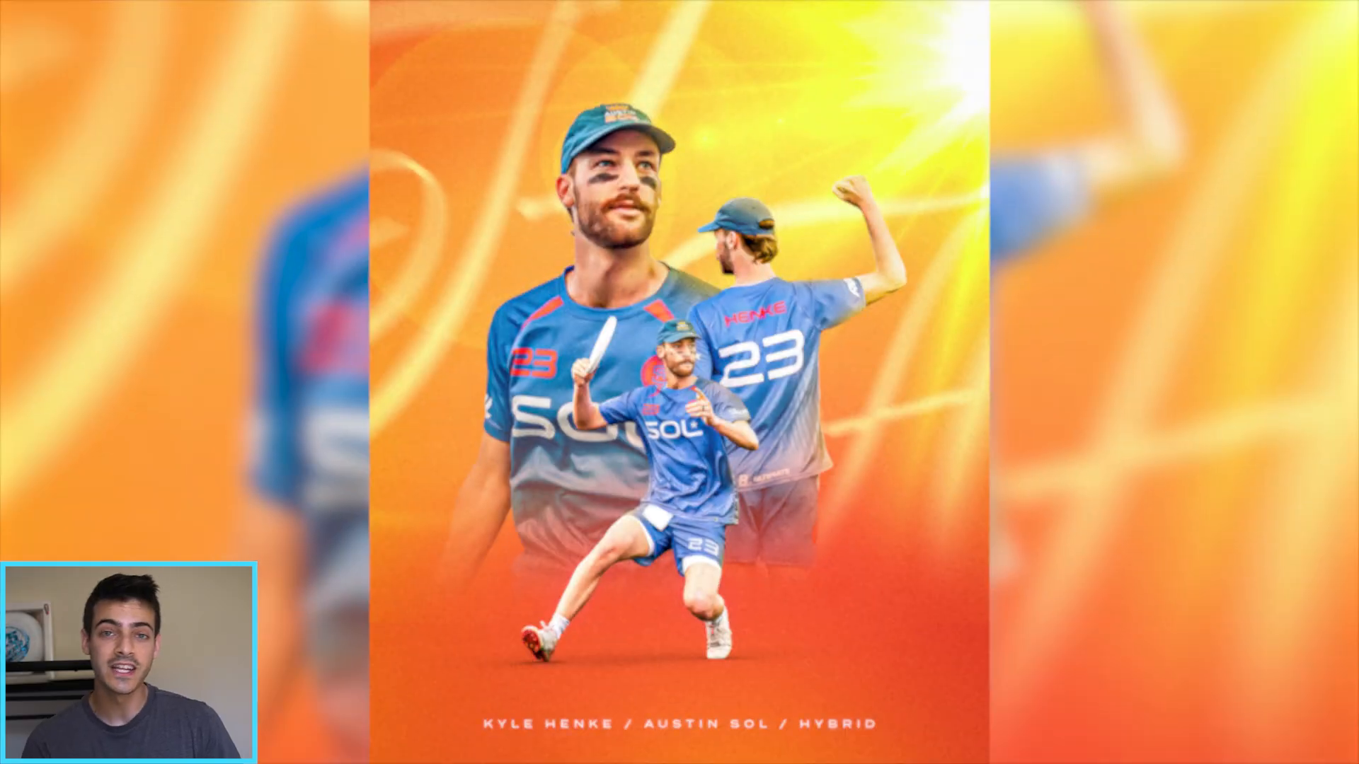